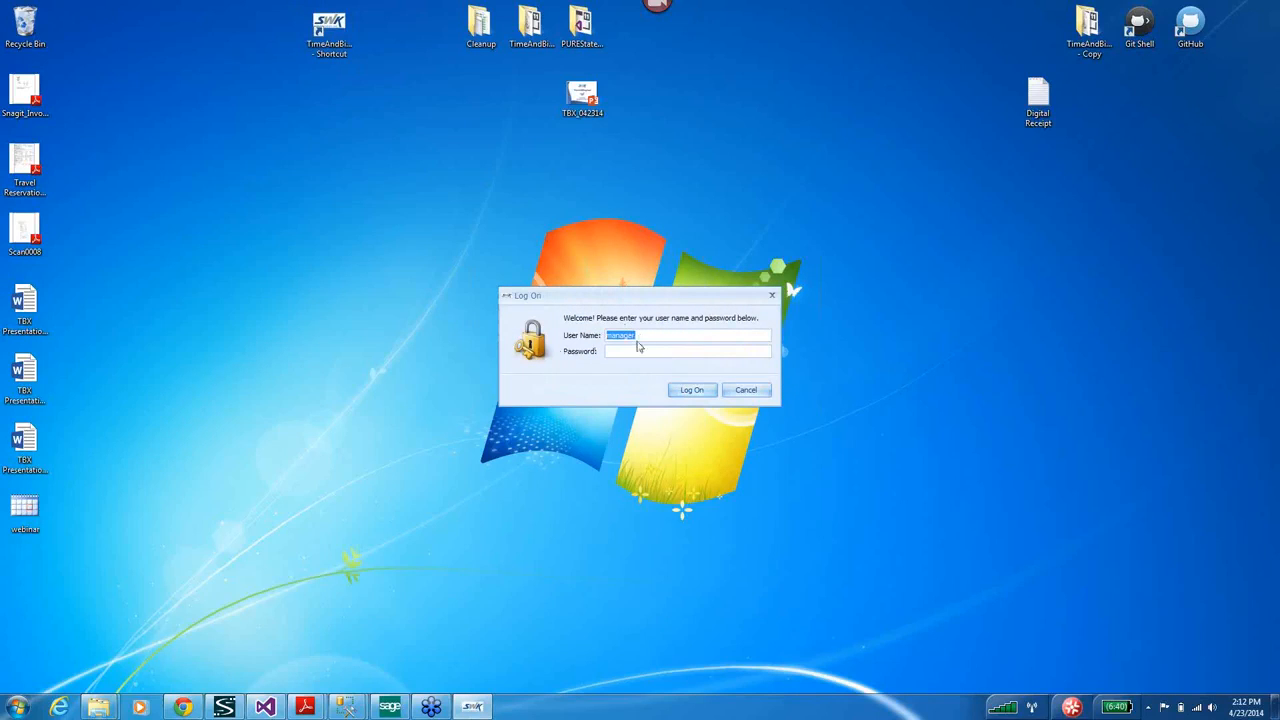
Log in with the administrator account and maximize the application window.
text(ac)
text(min)
click(695, 391)
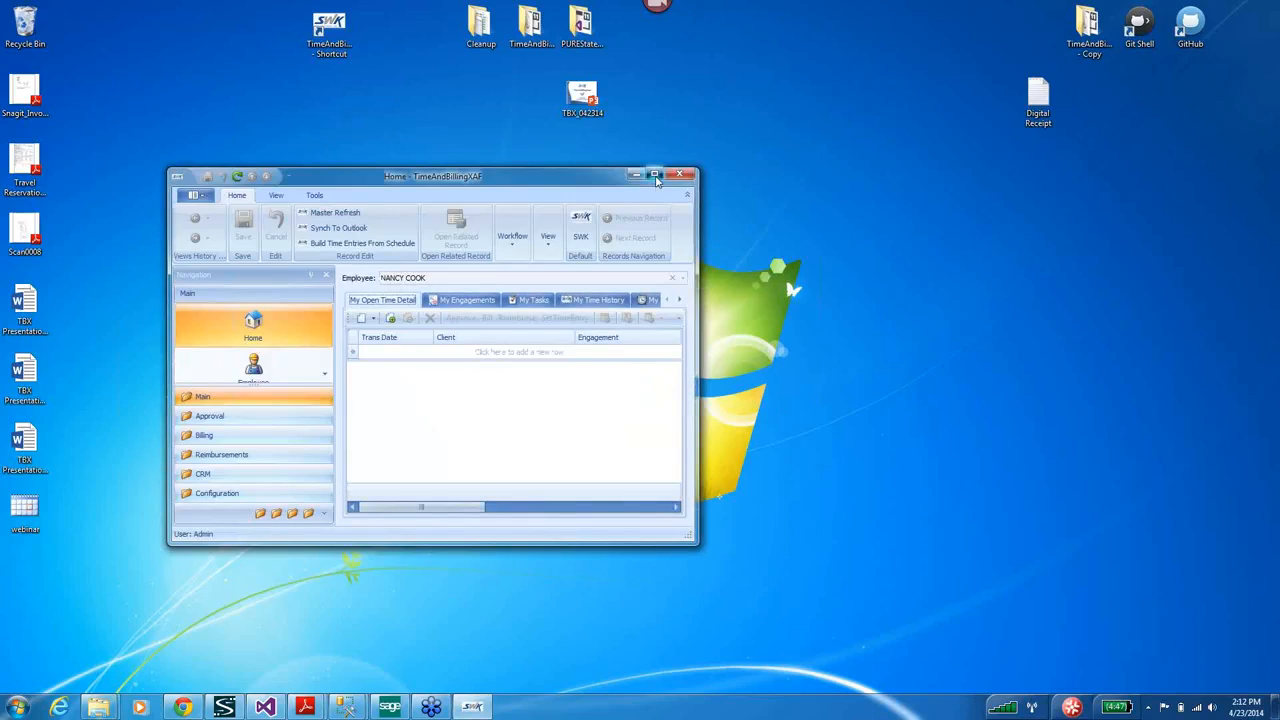
click(656, 176)
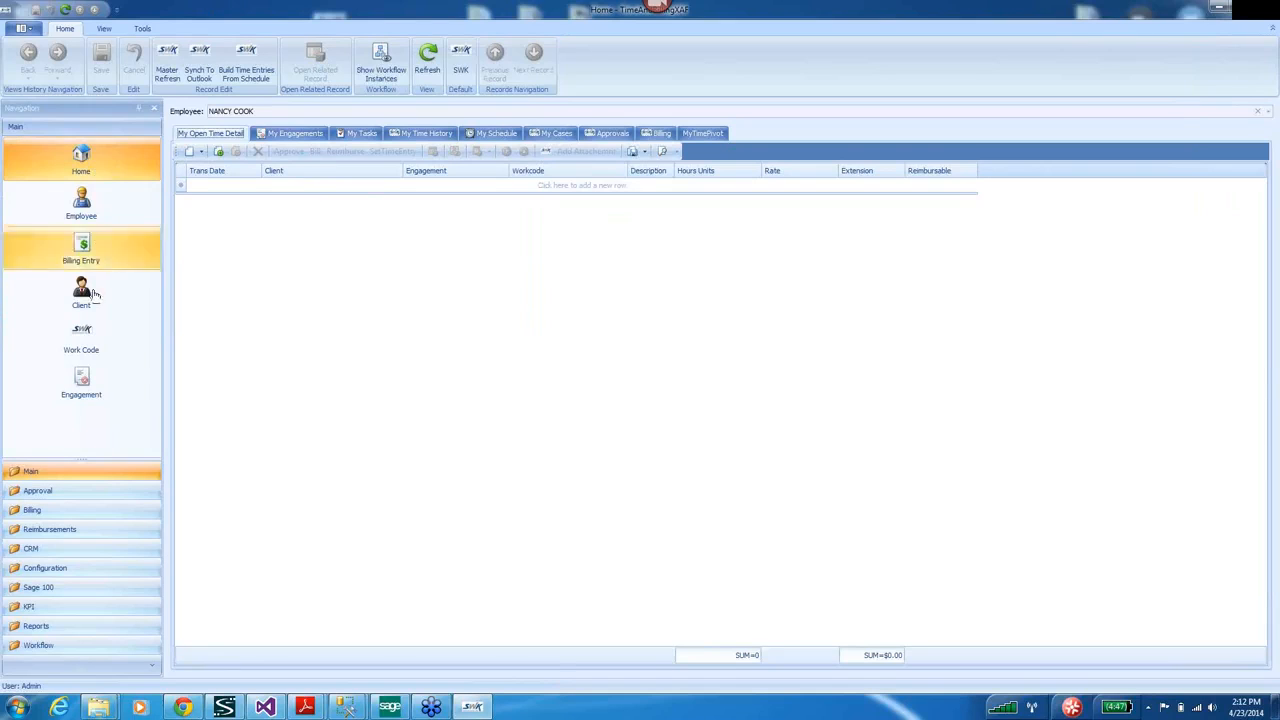
Open the Security Role list under Configuration and select the BasicUser role.
click(60, 570)
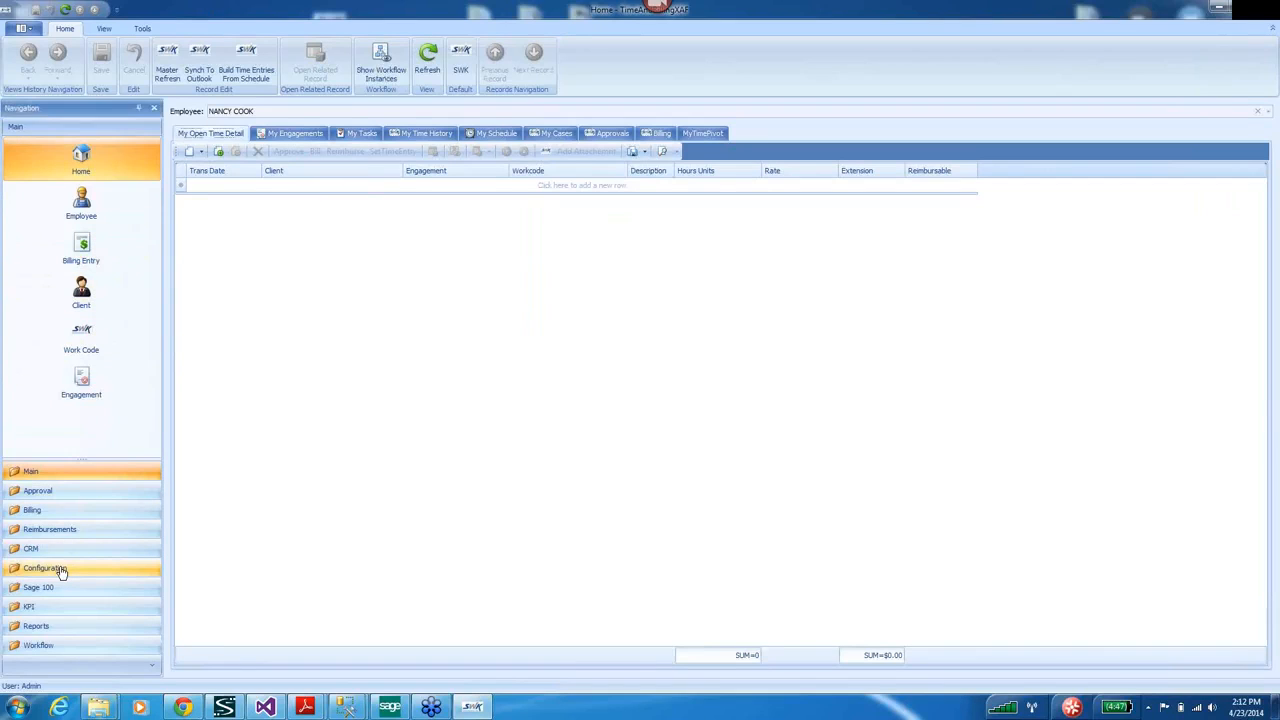
click(85, 204)
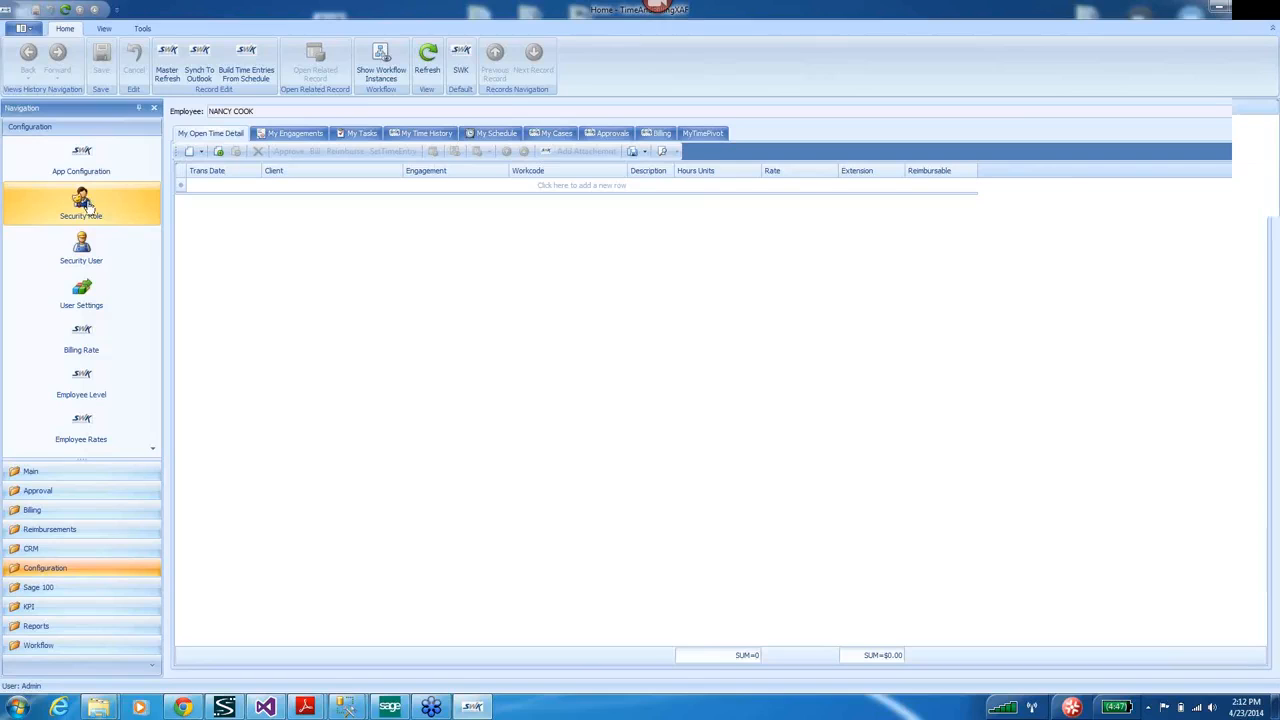
click(203, 154)
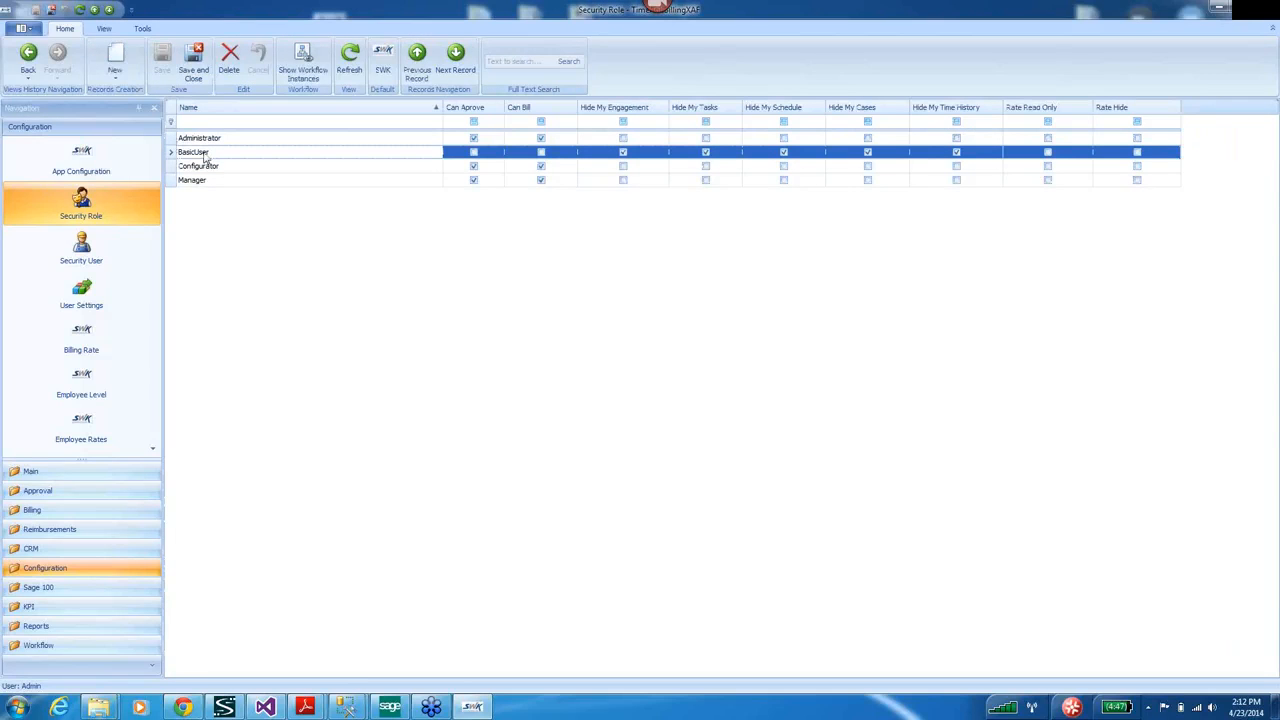
double_click(203, 155)
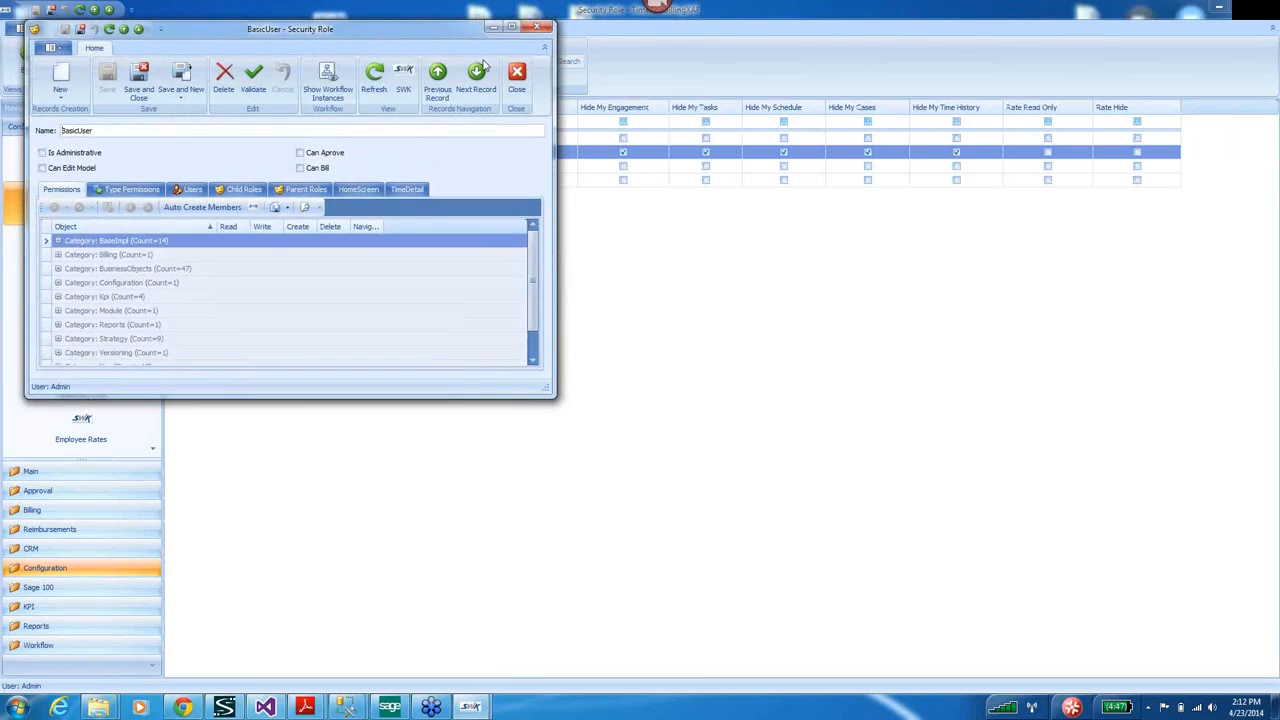
click(418, 354)
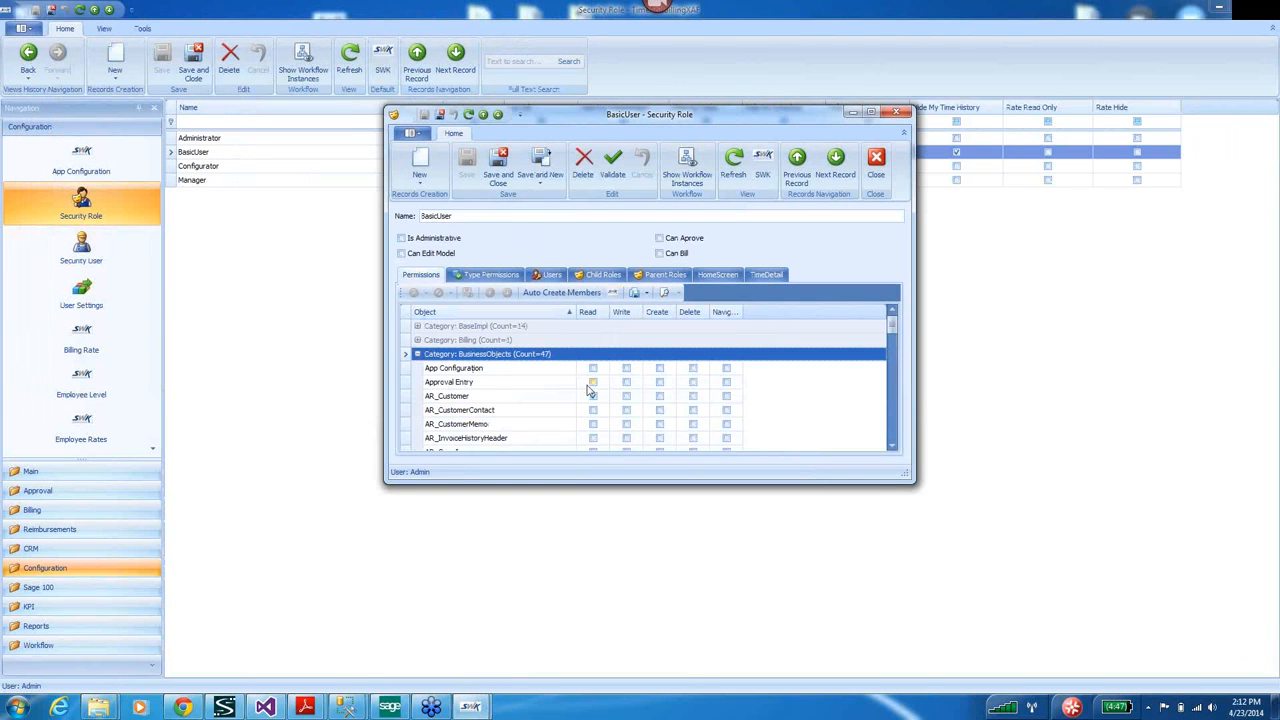
drag(893, 330, 896, 400)
double_click(449, 358)
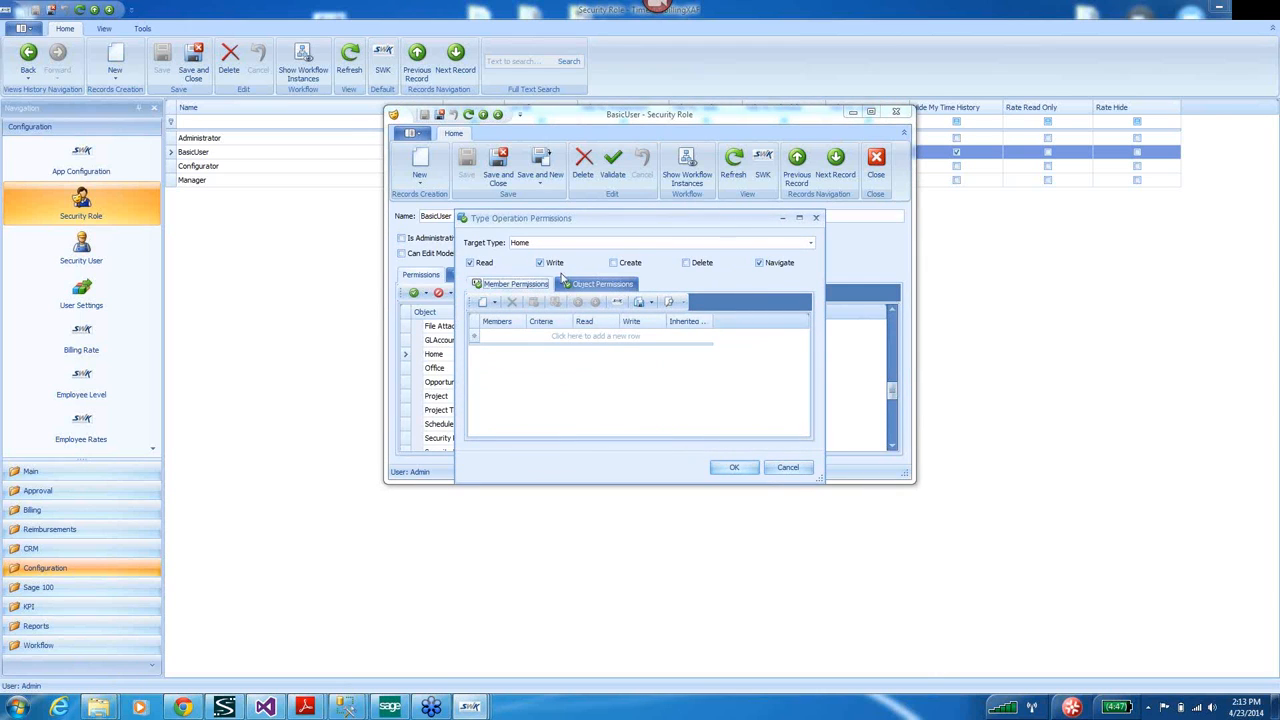
click(815, 218)
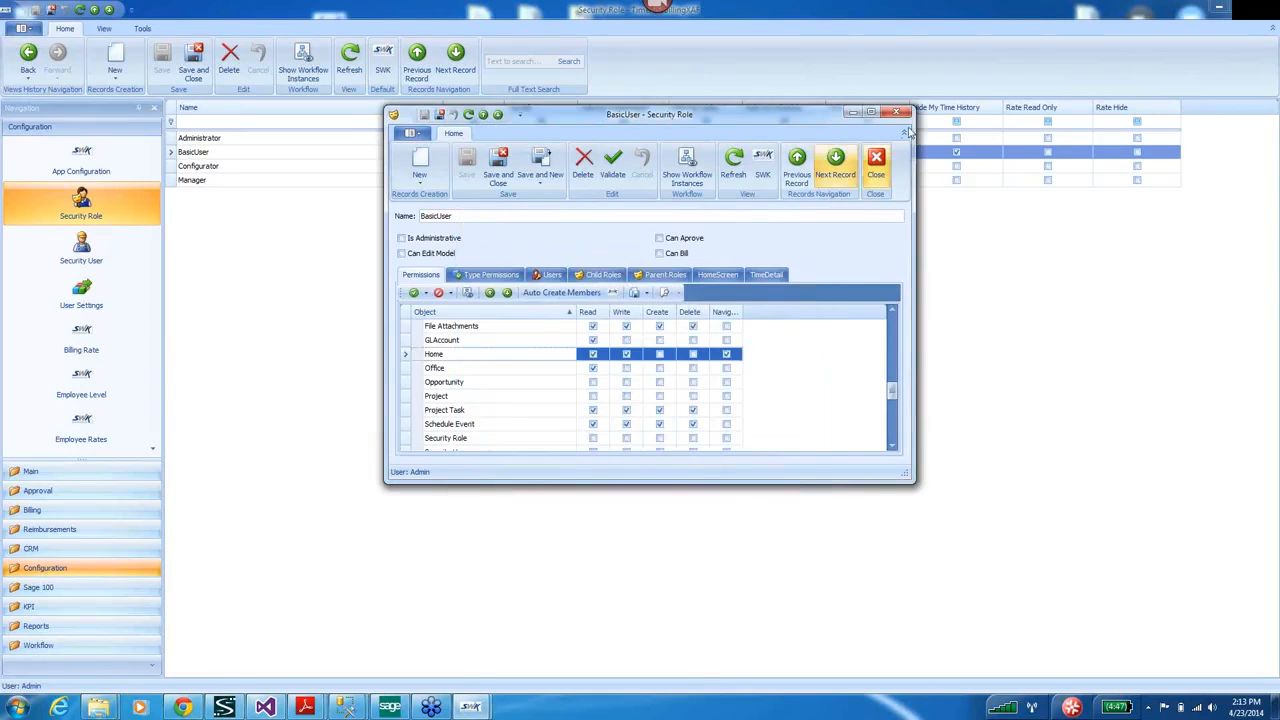
click(898, 116)
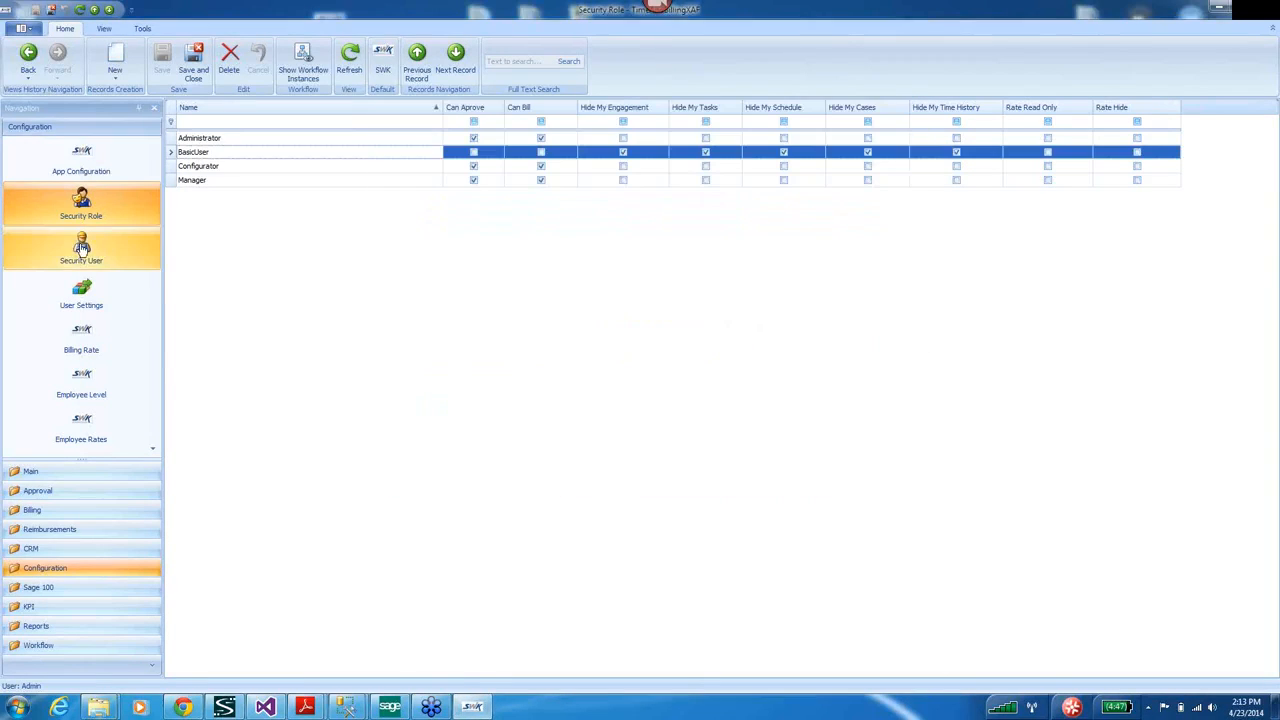
click(196, 152)
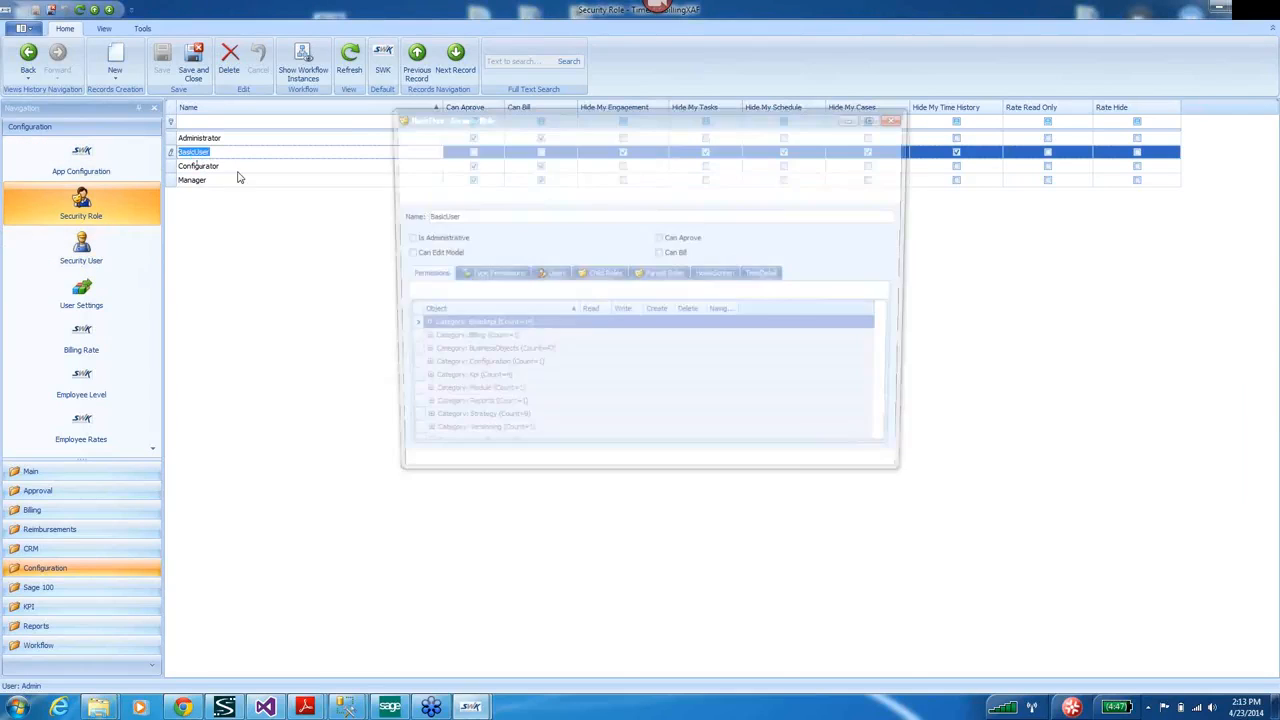
mouse_move(470, 707)
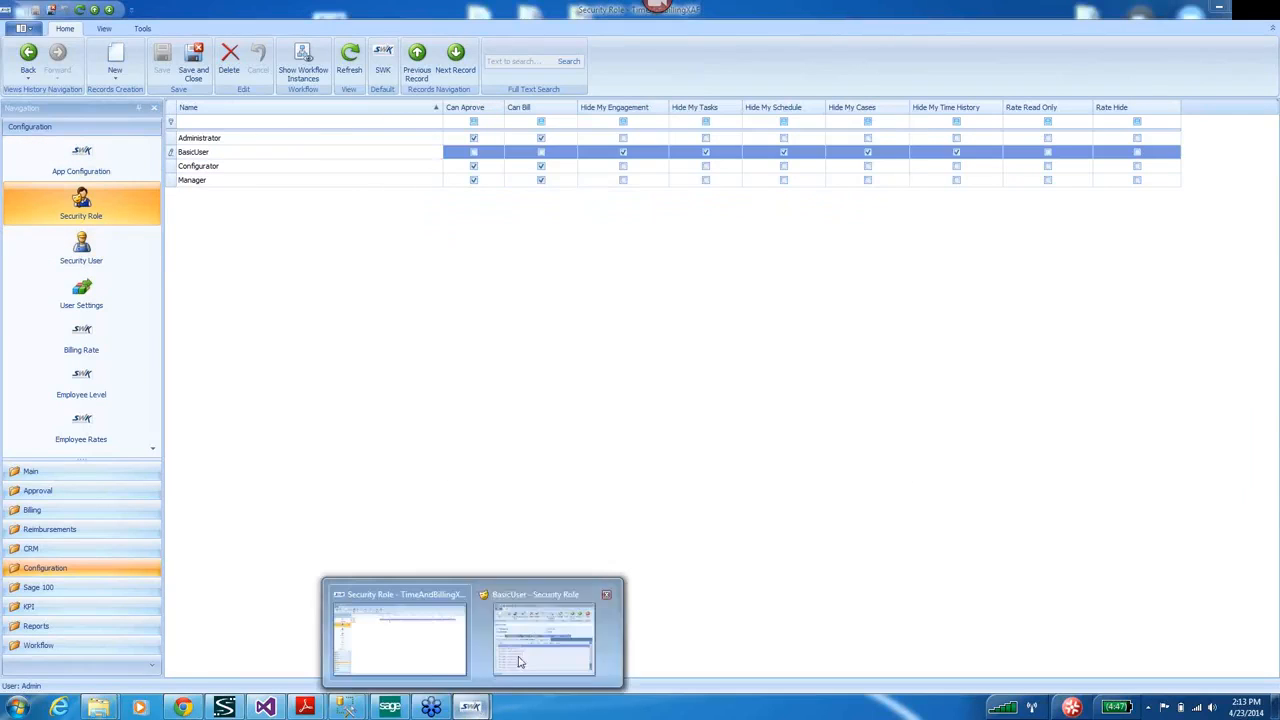
click(524, 662)
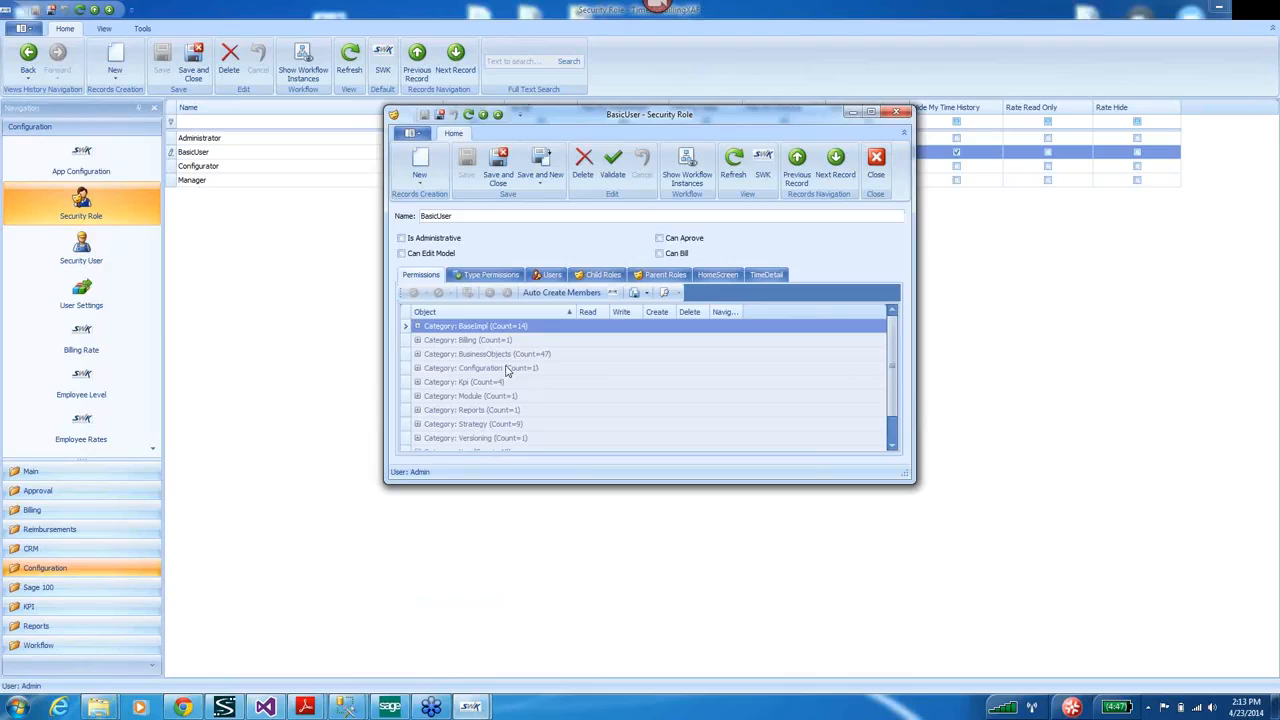
click(735, 276)
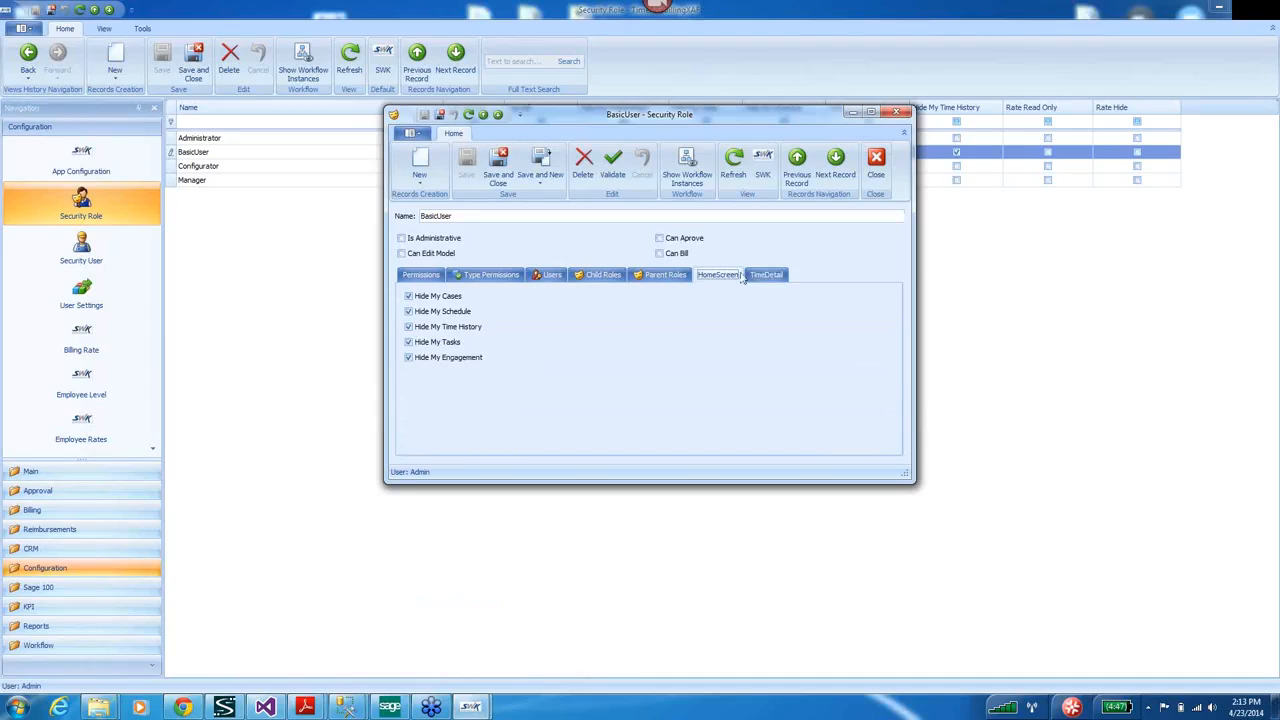
click(762, 277)
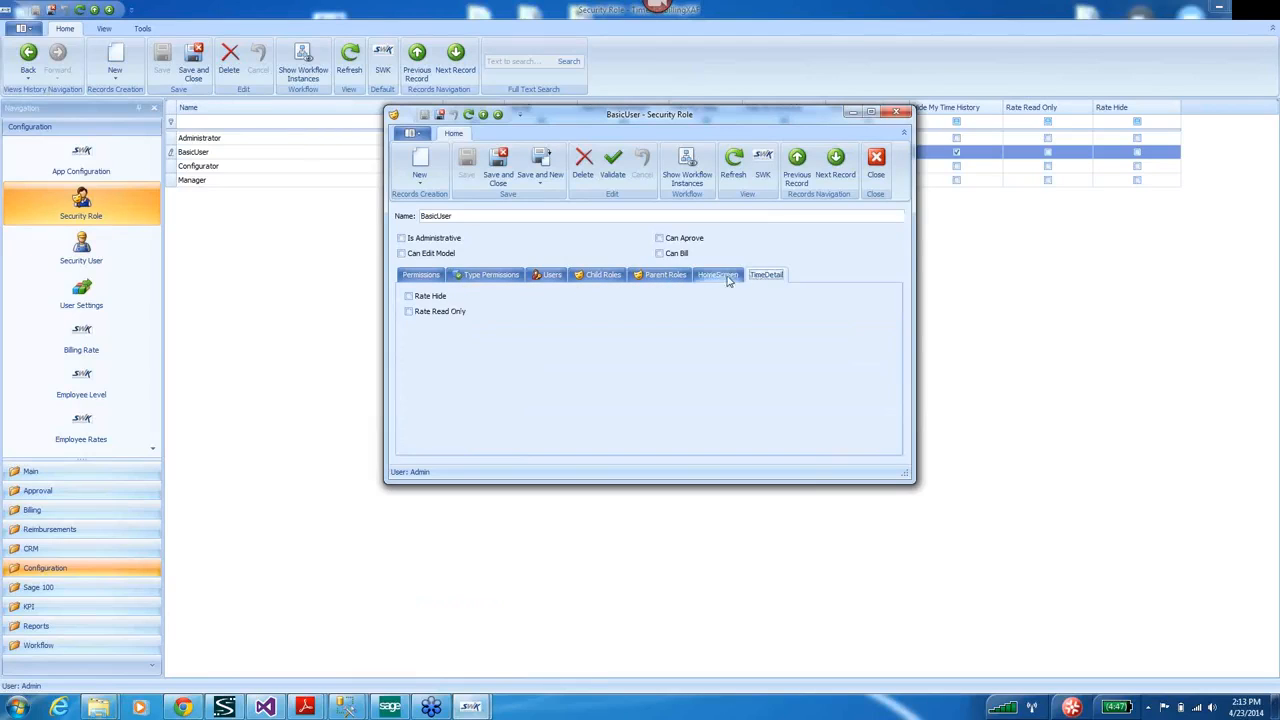
click(720, 276)
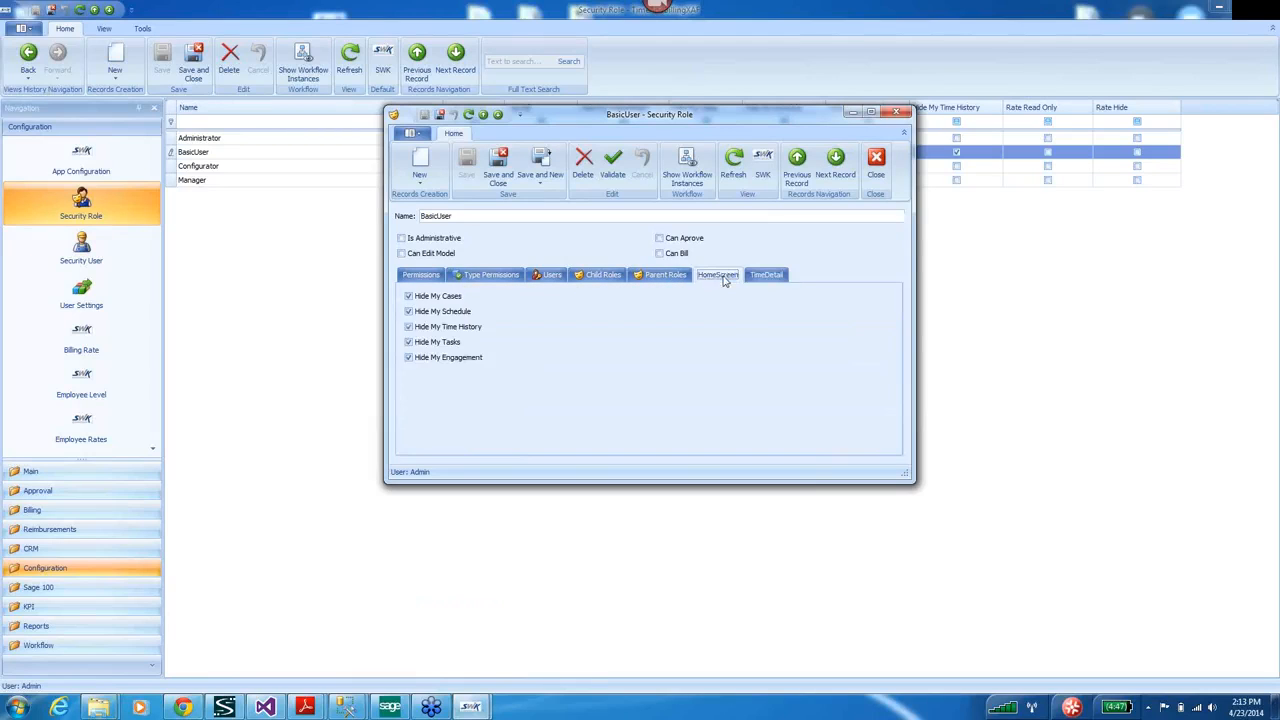
click(429, 279)
click(418, 355)
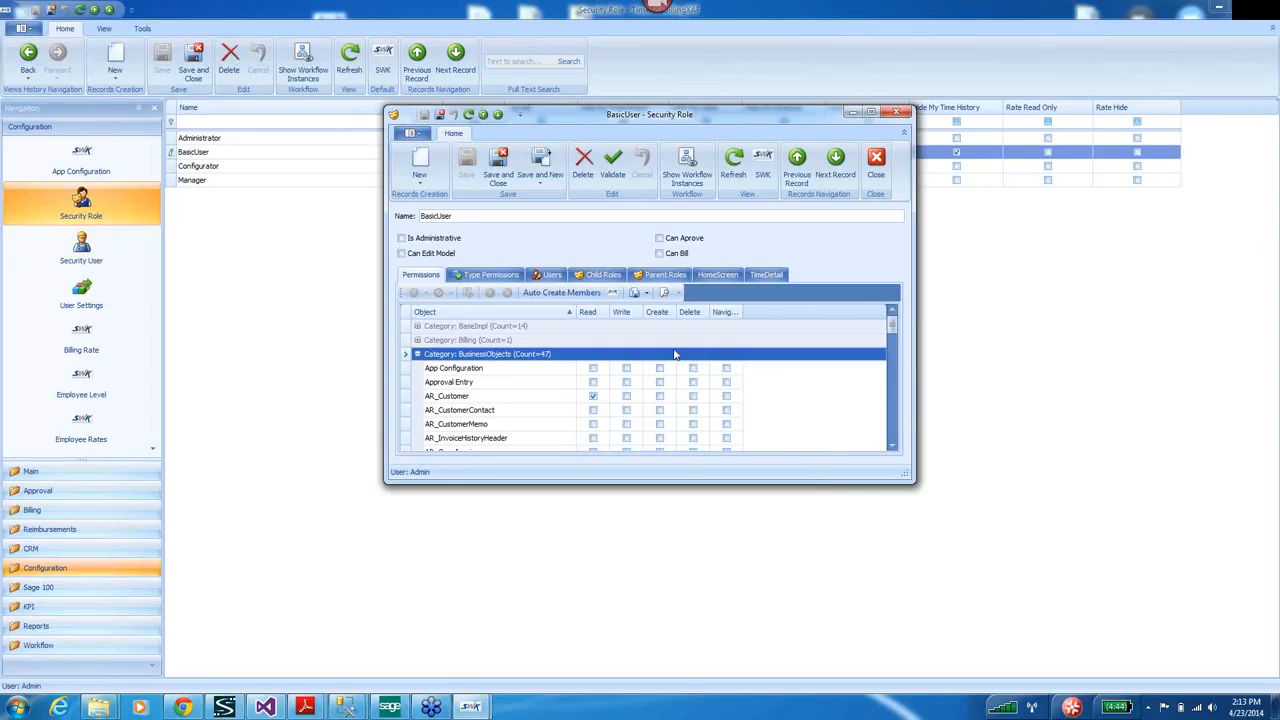
click(604, 277)
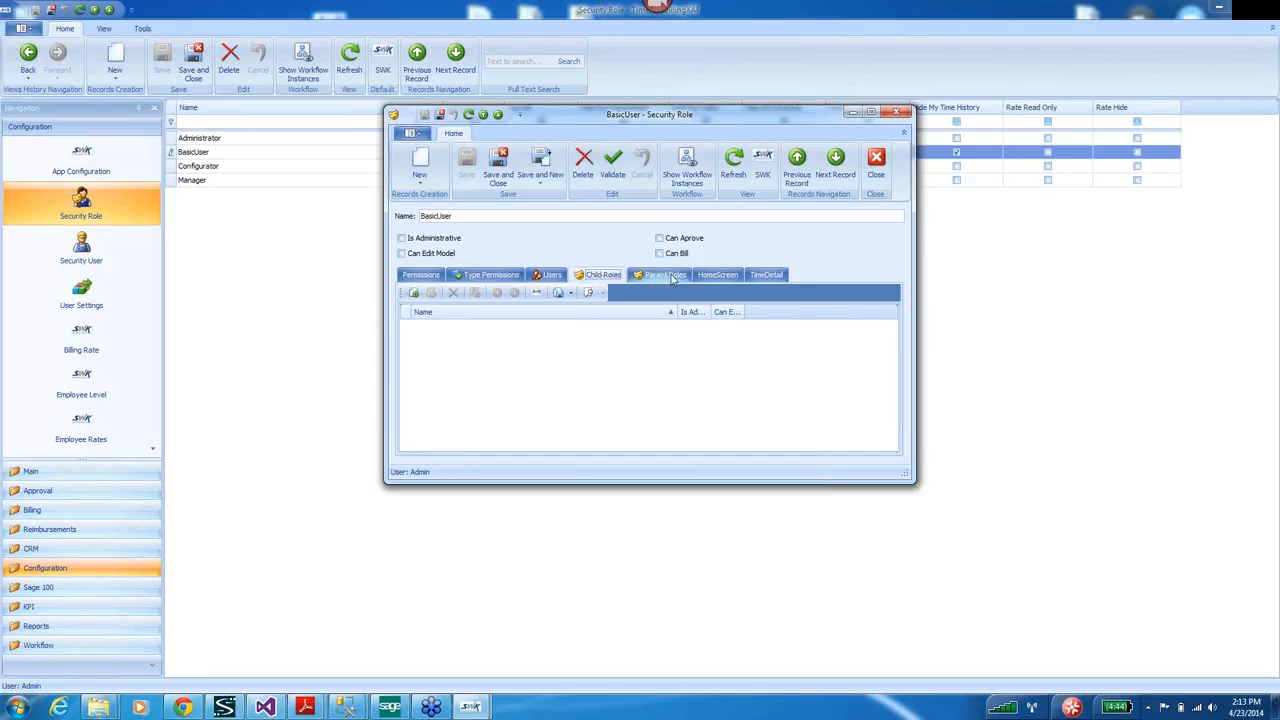
click(668, 277)
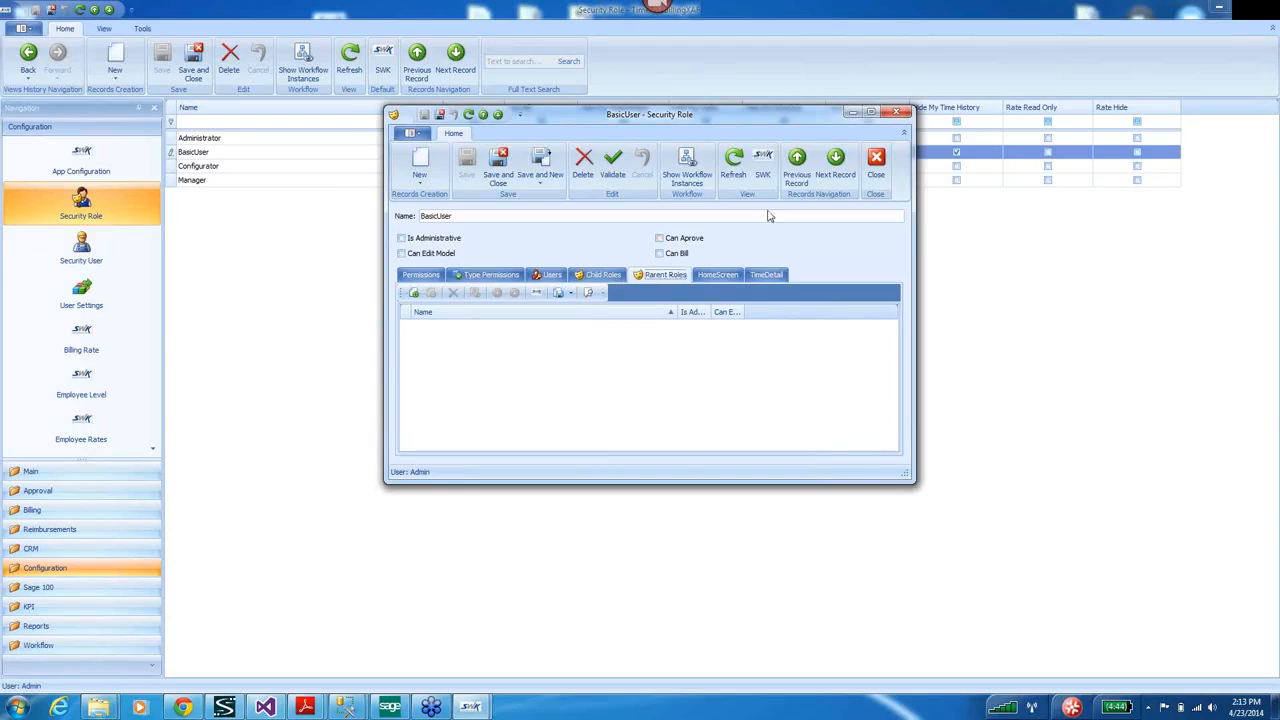
click(898, 116)
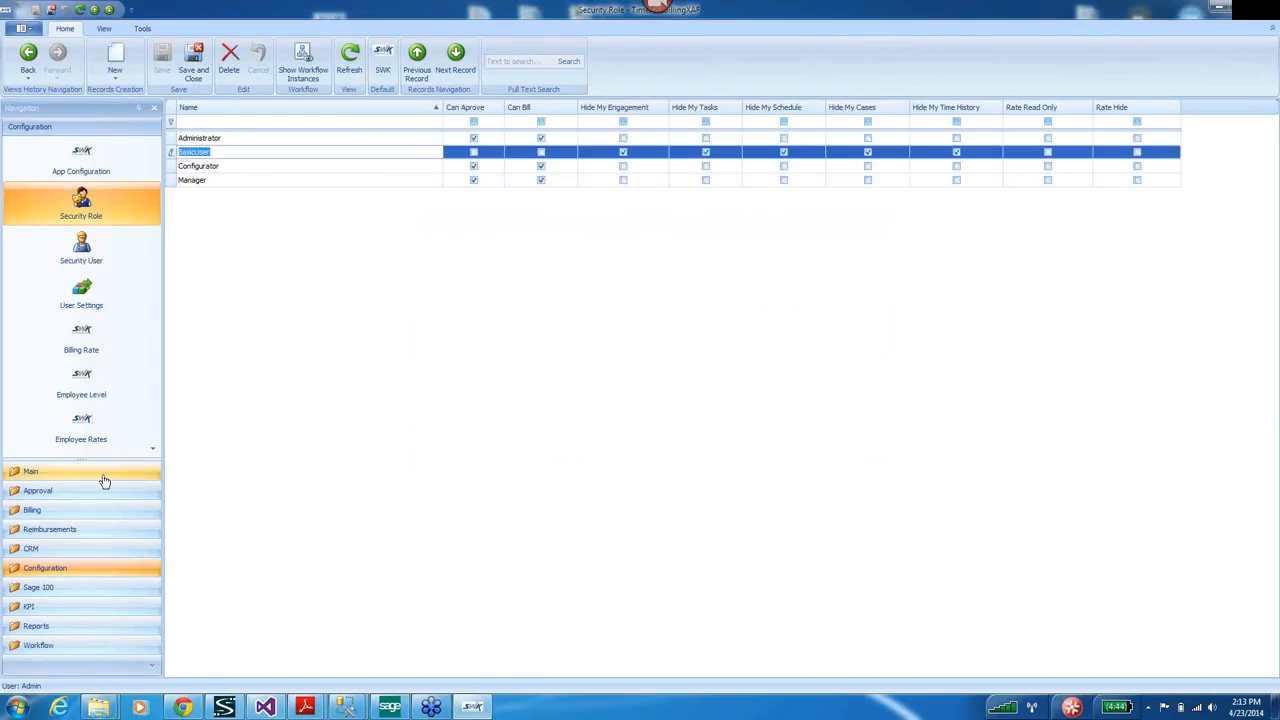
Browse the navigation groups: Main, Approval, Billing, Reimbursements, CRM, Configuration, Sage 100, KPI, Reports, Workflow.
click(97, 474)
click(43, 494)
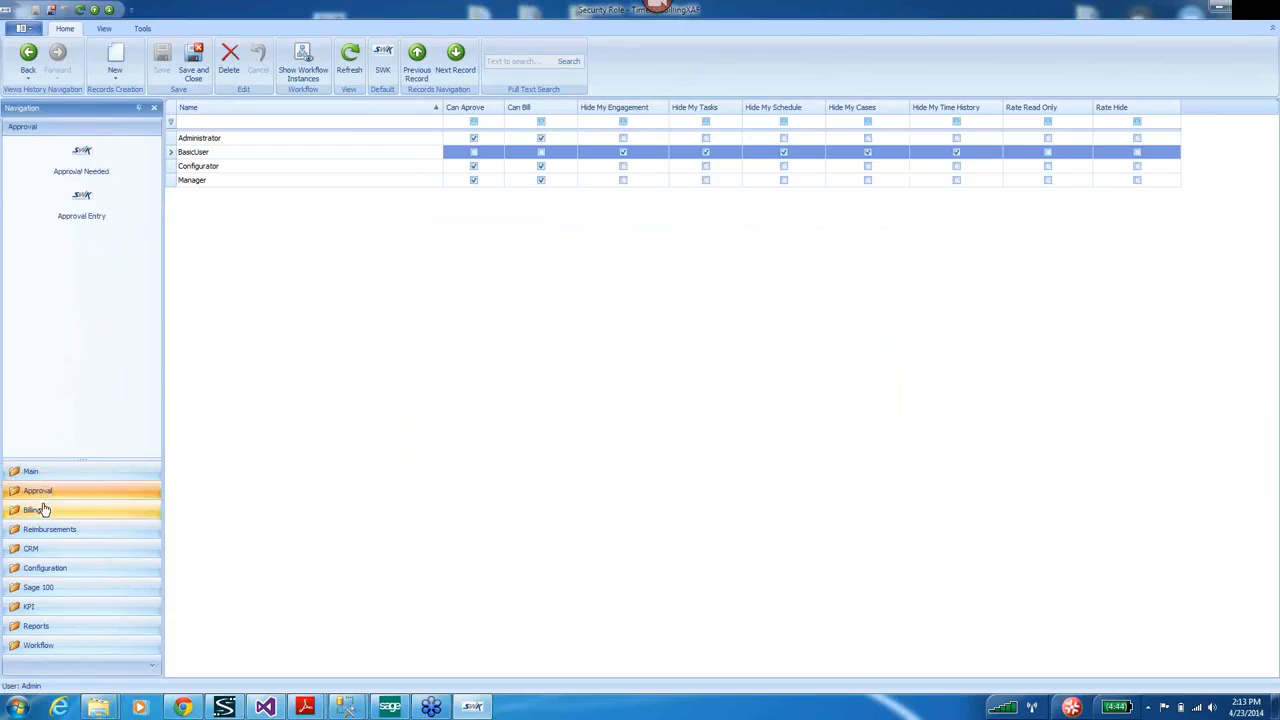
click(37, 509)
click(42, 533)
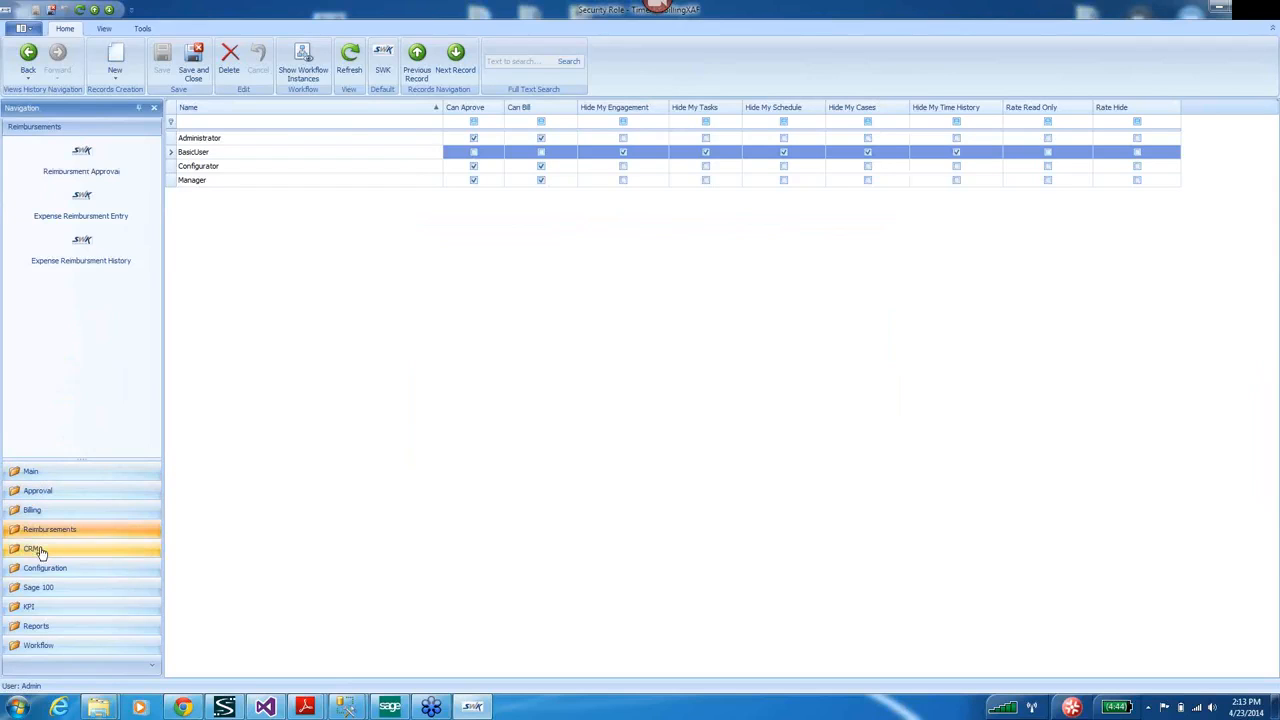
click(38, 553)
click(42, 570)
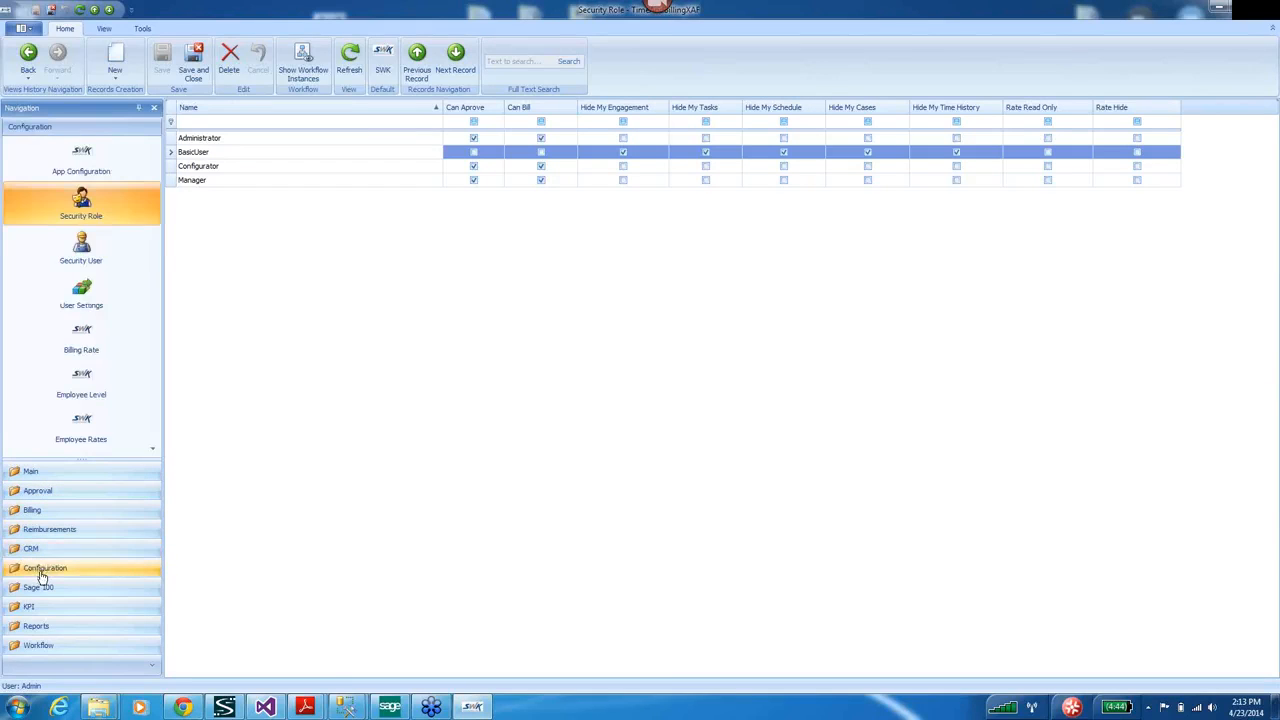
click(39, 589)
click(37, 607)
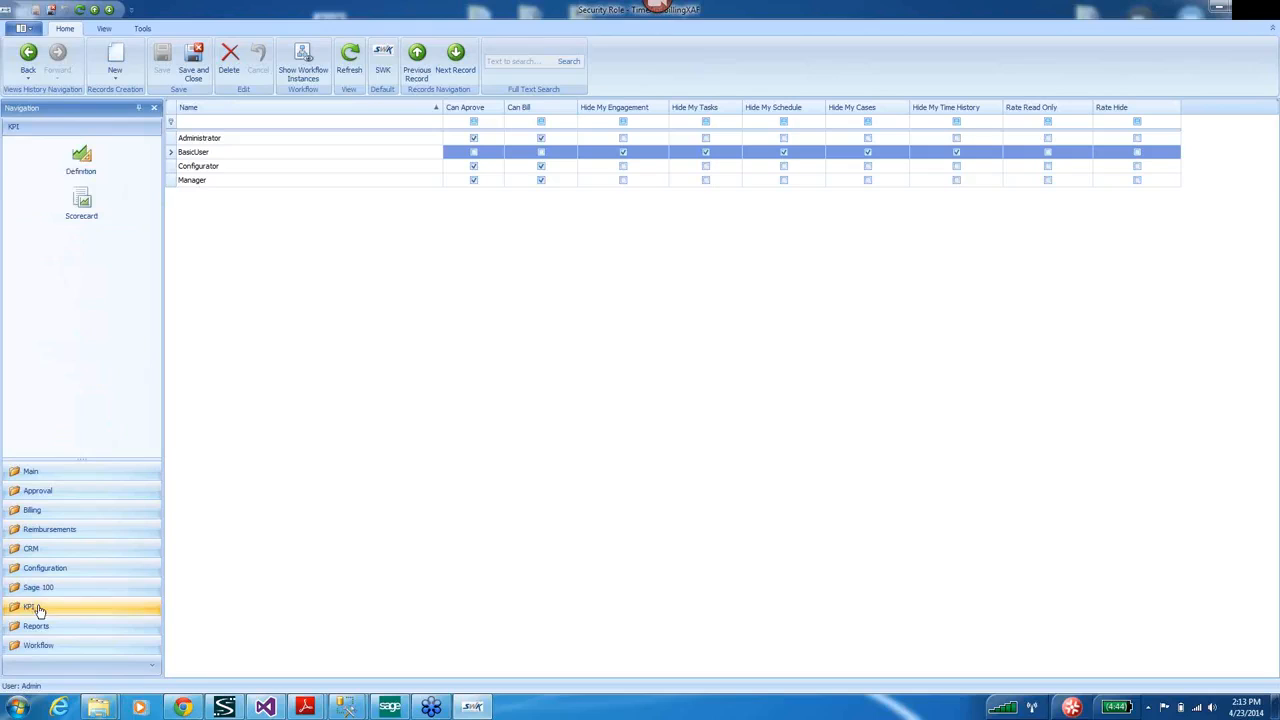
click(36, 628)
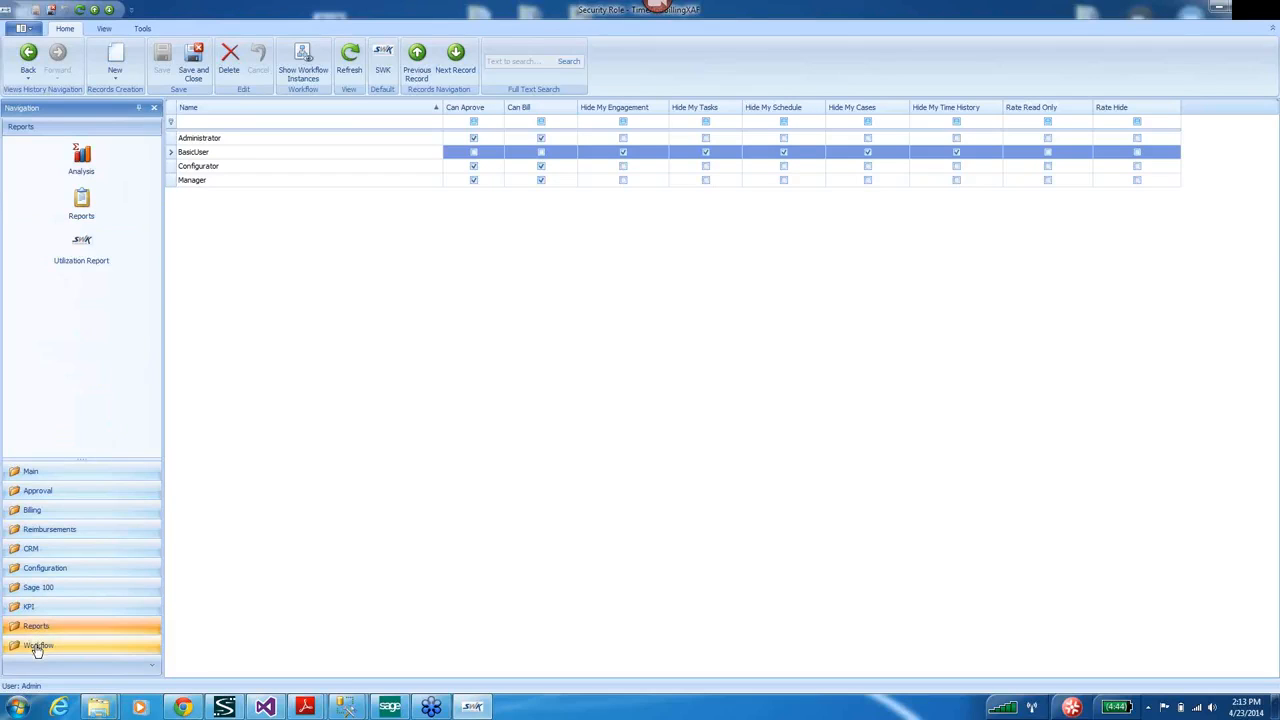
click(37, 647)
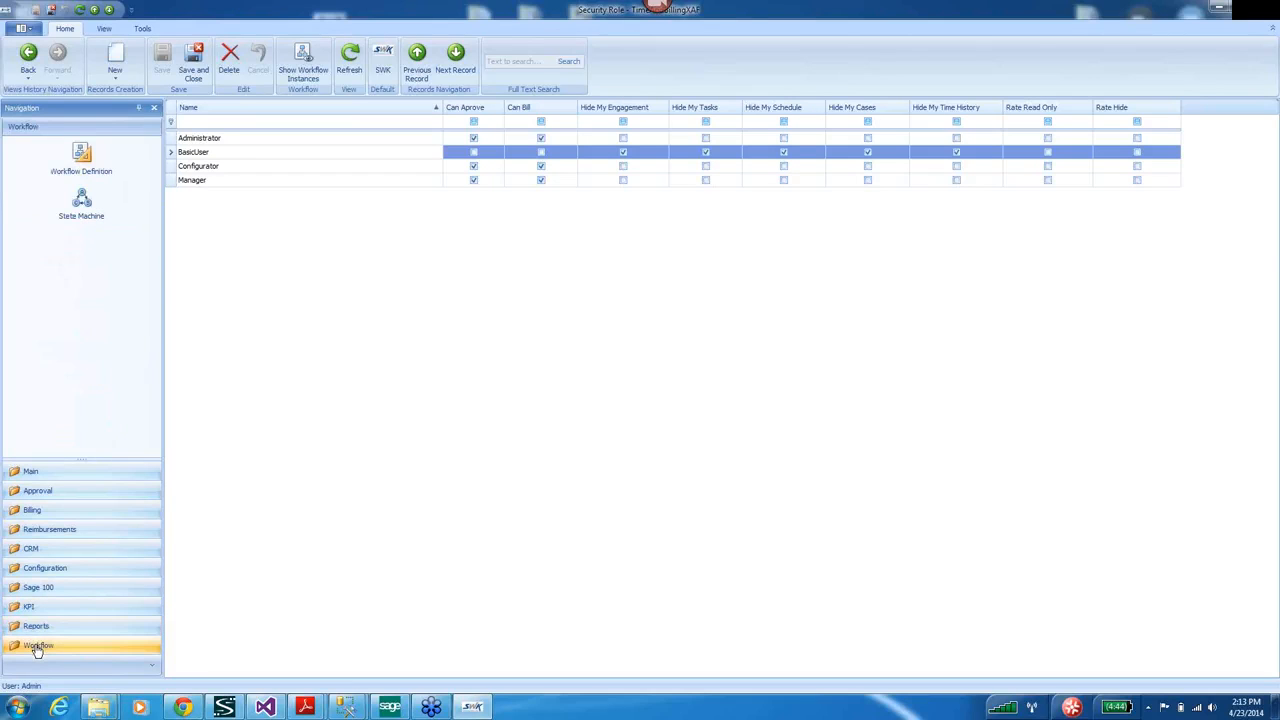
click(38, 475)
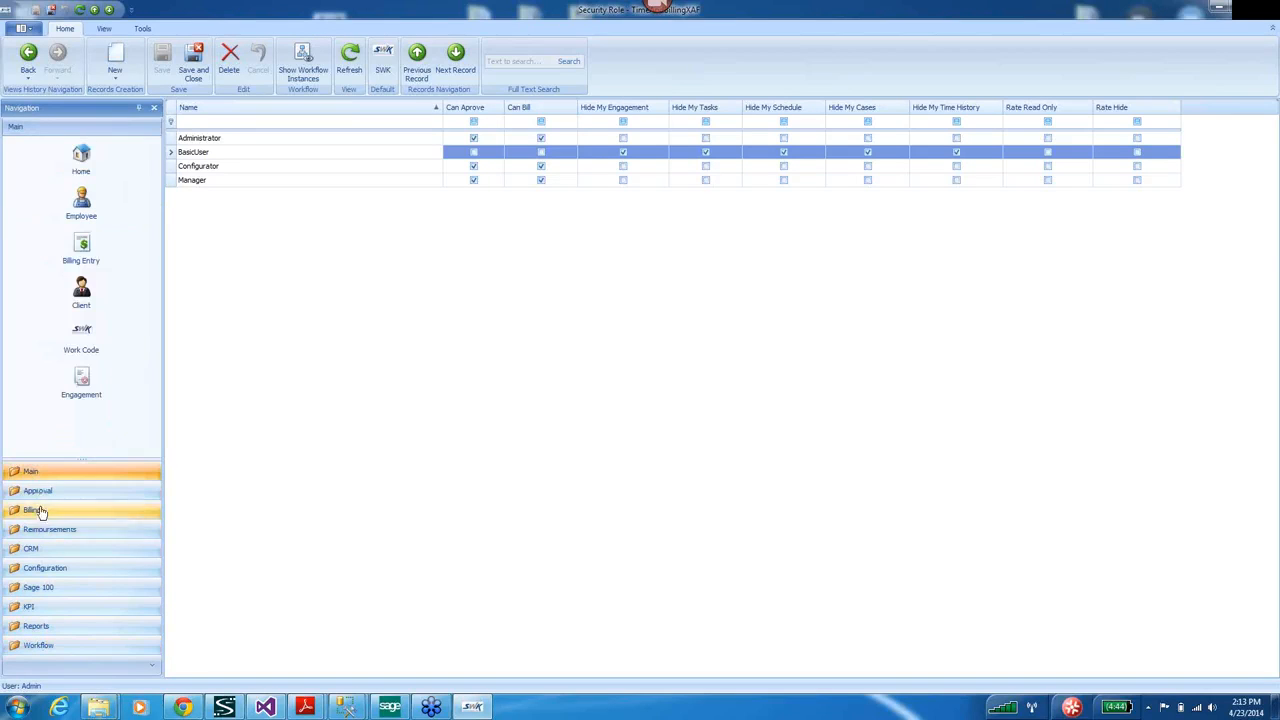
click(39, 494)
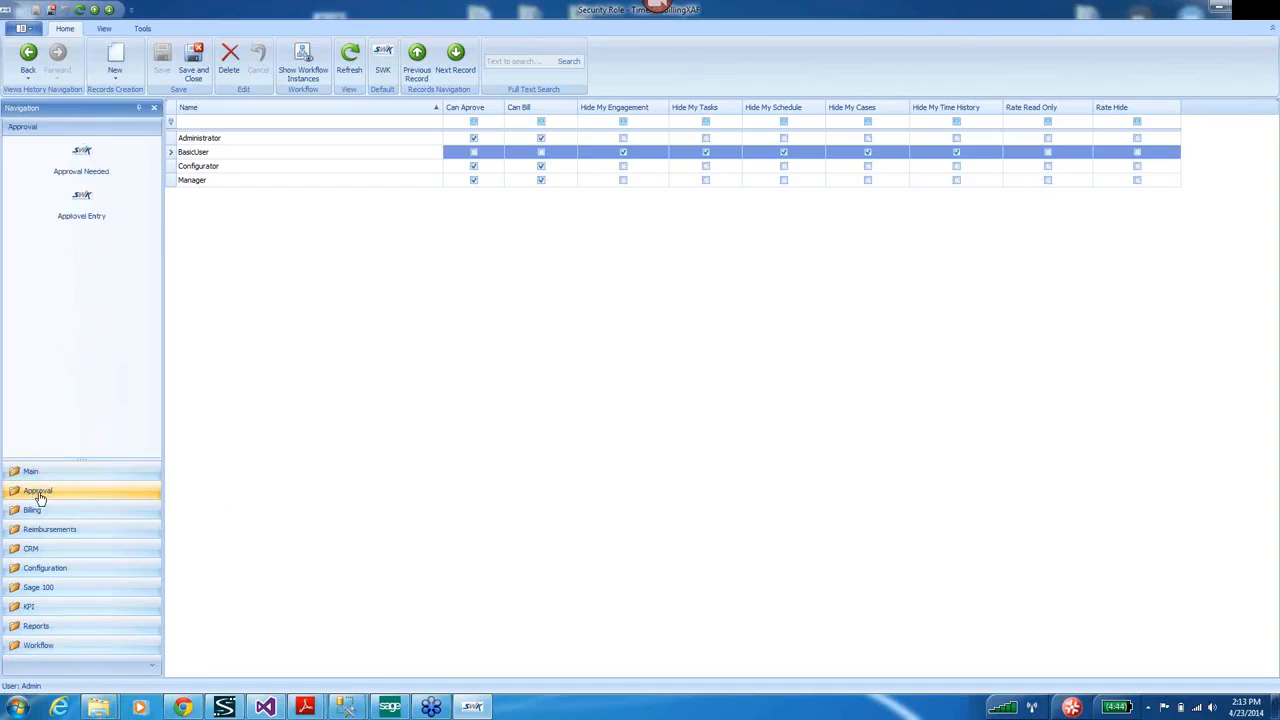
click(42, 571)
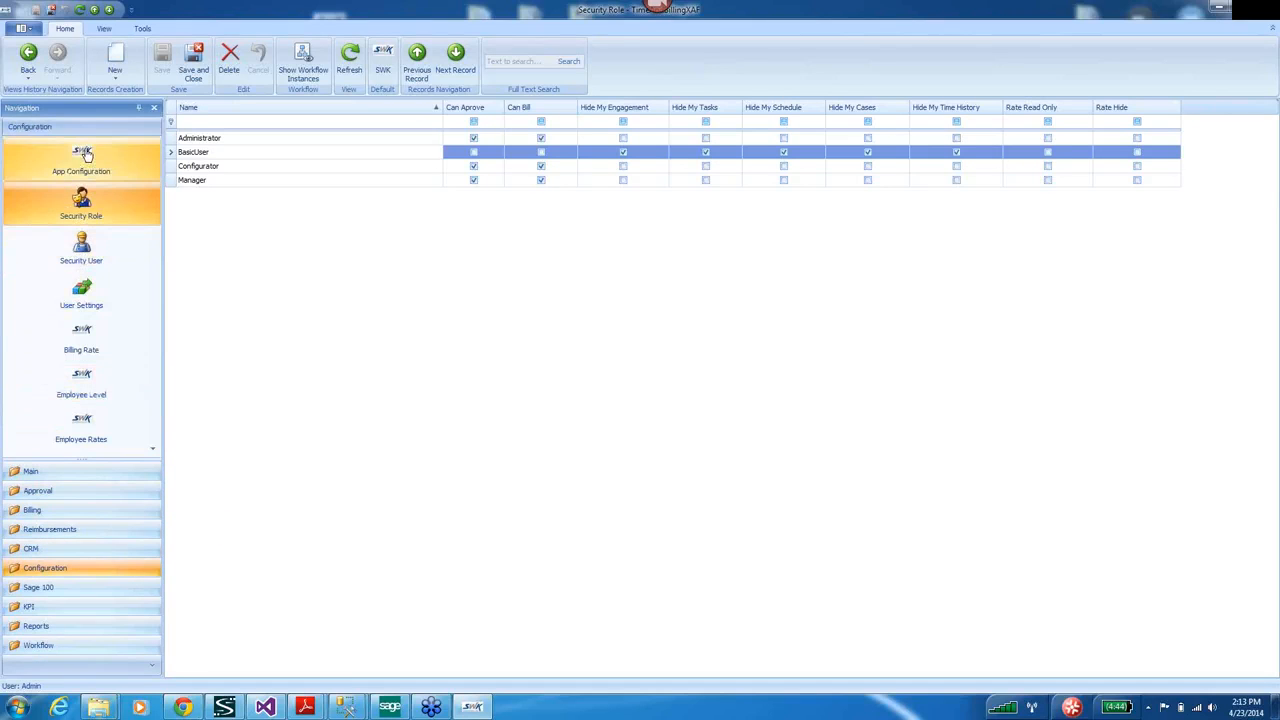
Open App Configuration from the Configuration navigation group.
click(142, 28)
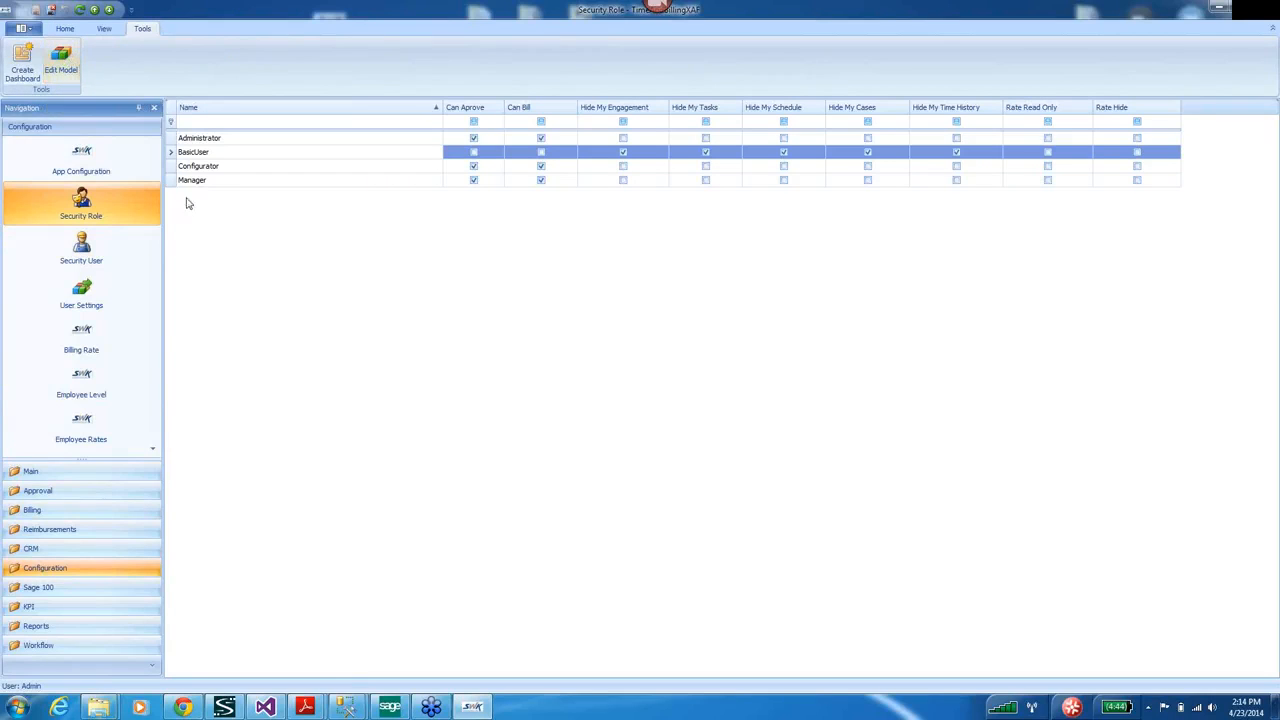
click(60, 552)
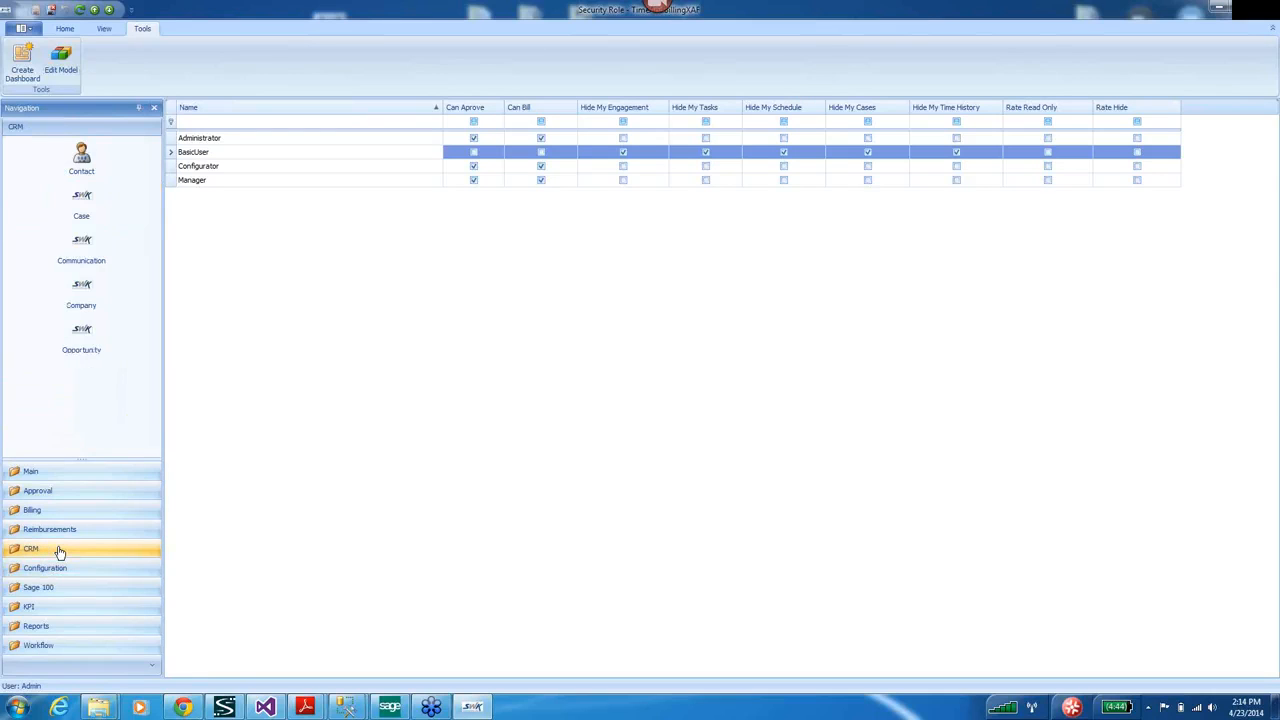
click(50, 474)
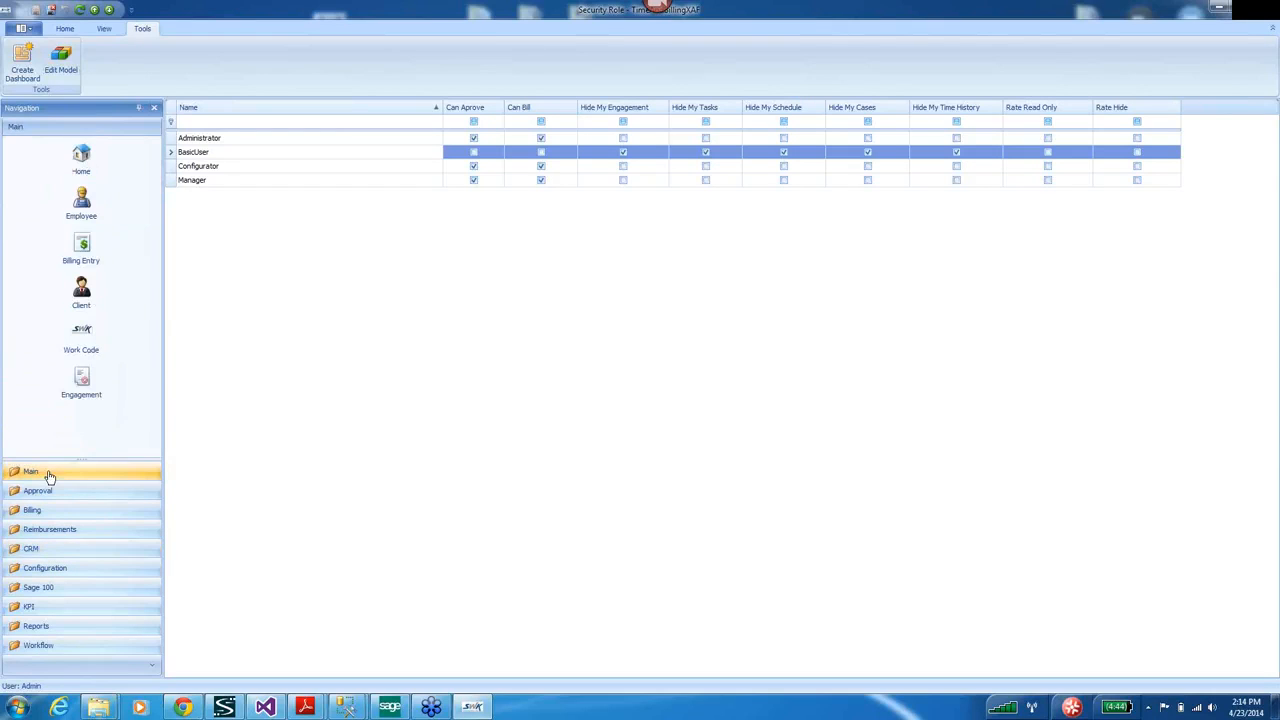
click(60, 572)
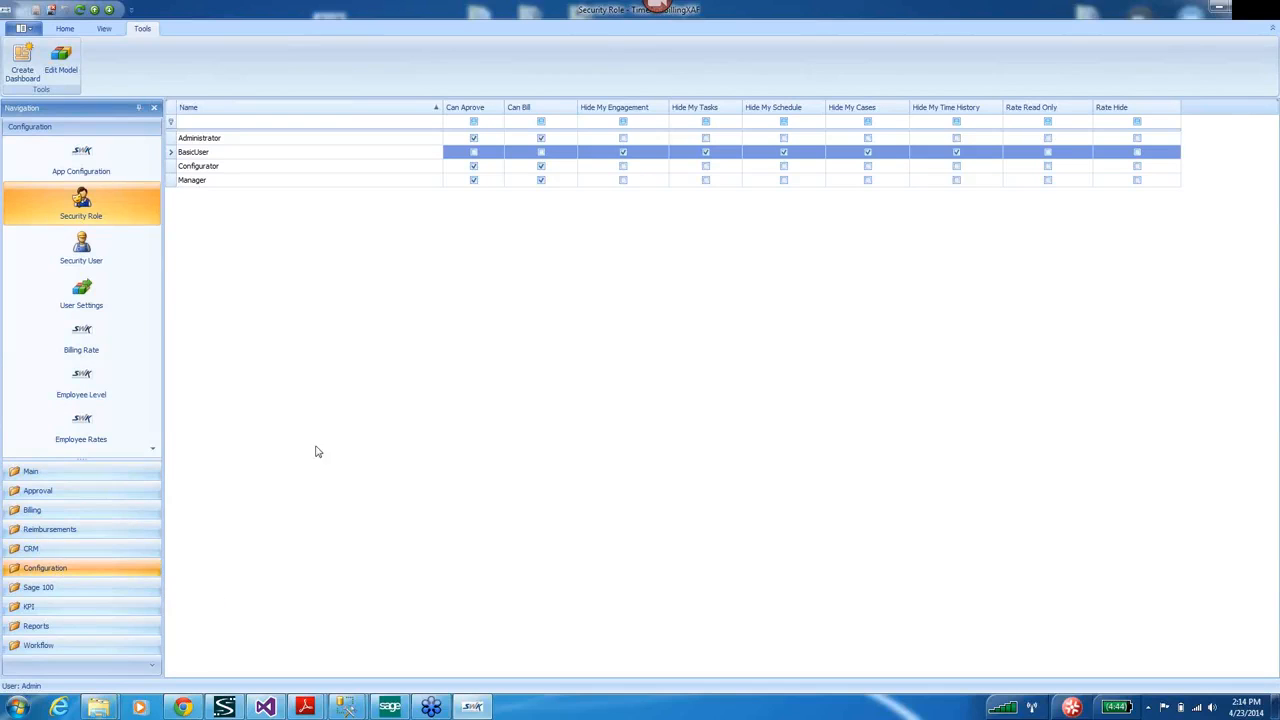
click(85, 155)
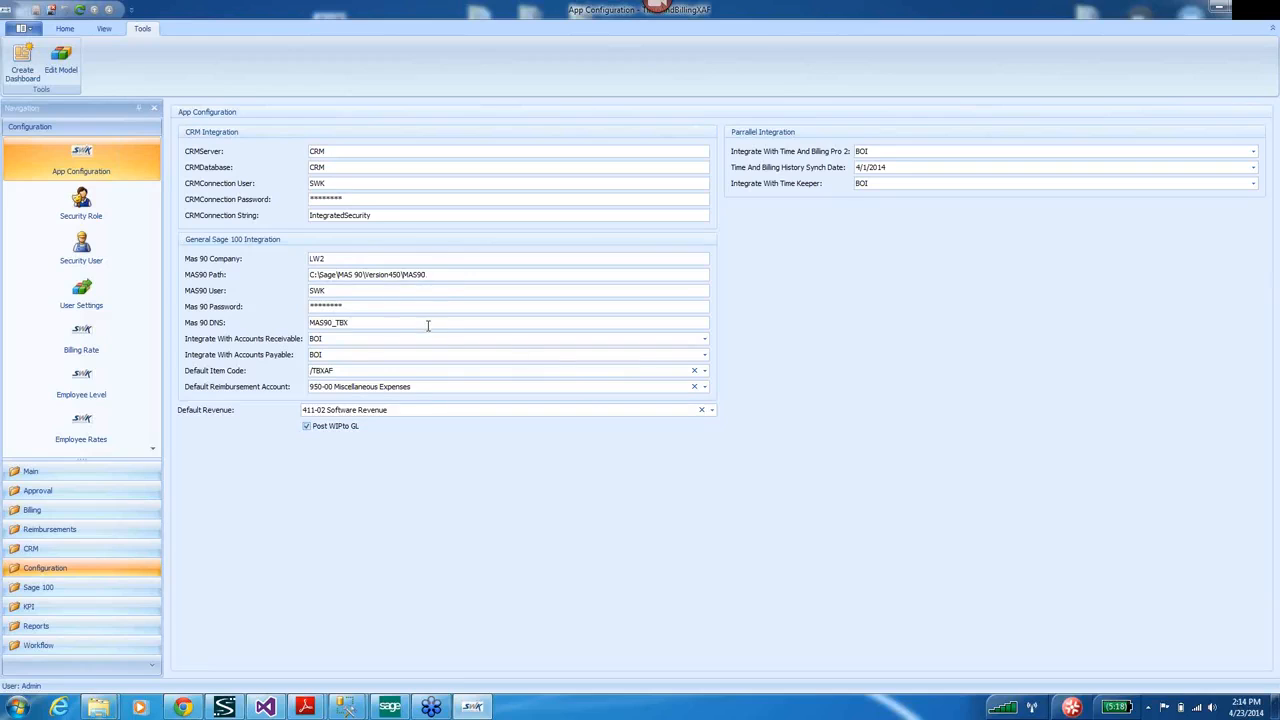
Review the Accounts Receivable and Accounts Payable integration choices, keeping Accounts Payable at BOI.
click(704, 338)
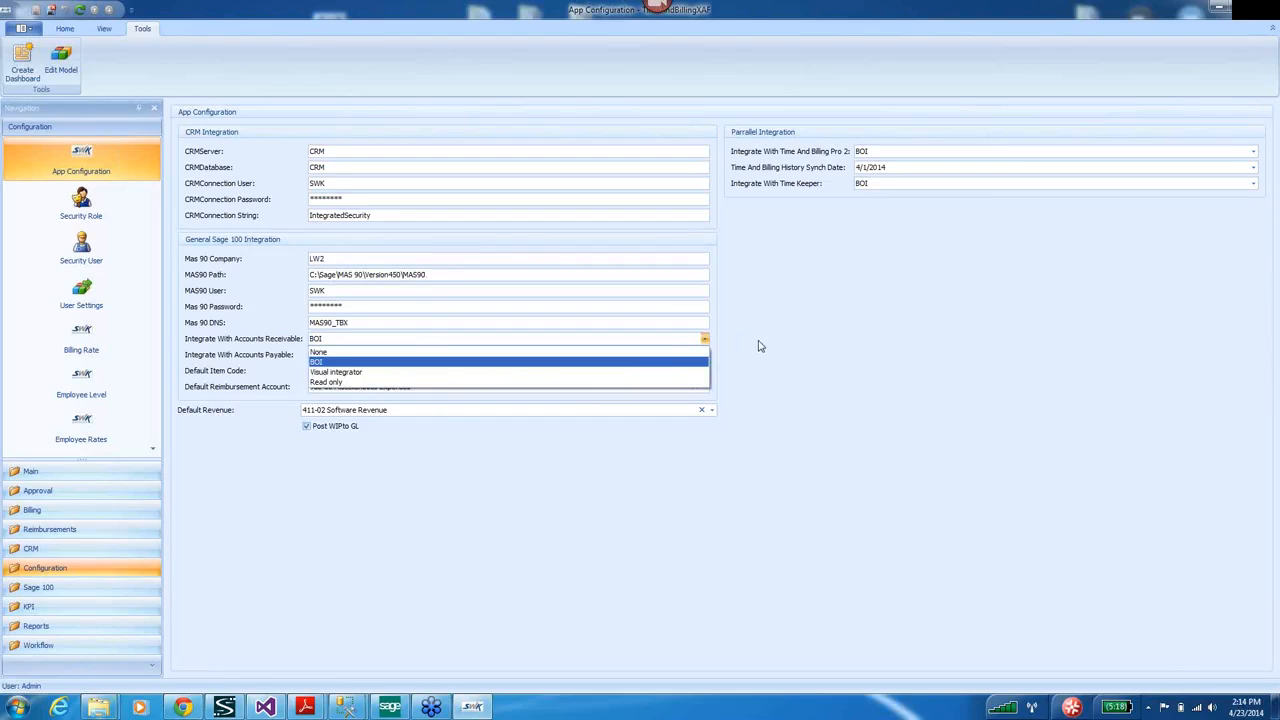
click(758, 346)
click(704, 354)
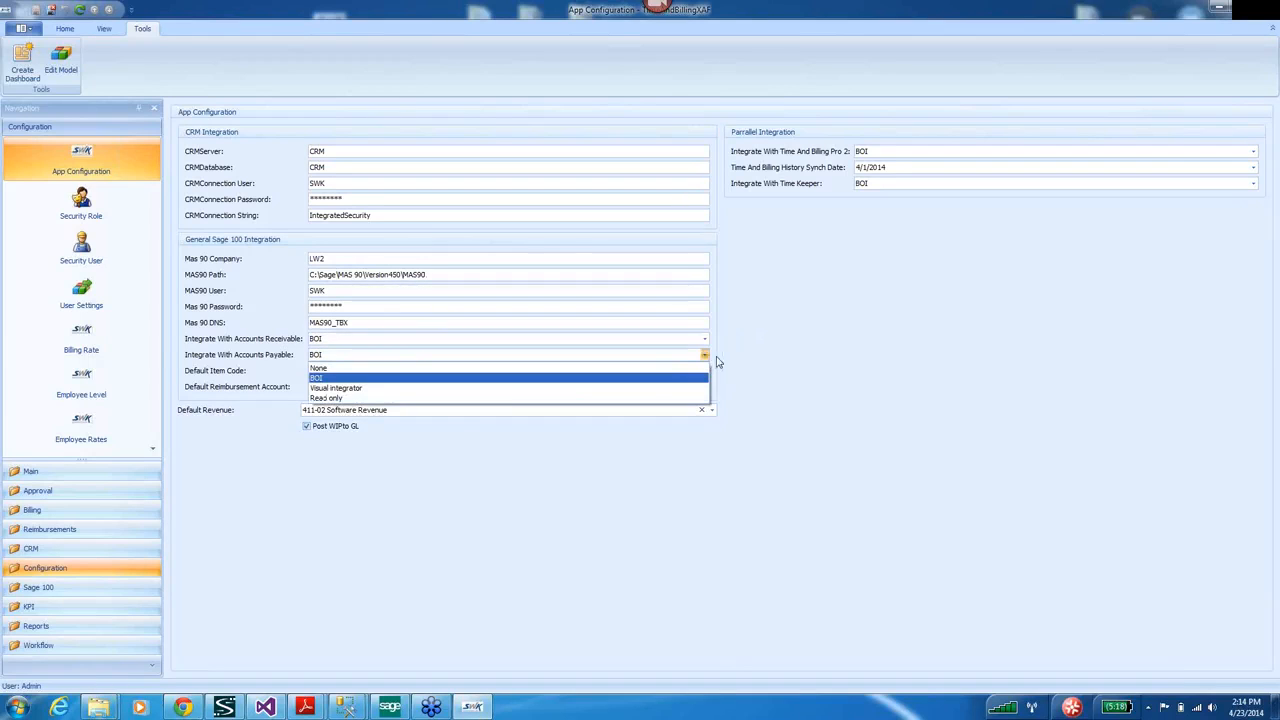
click(727, 362)
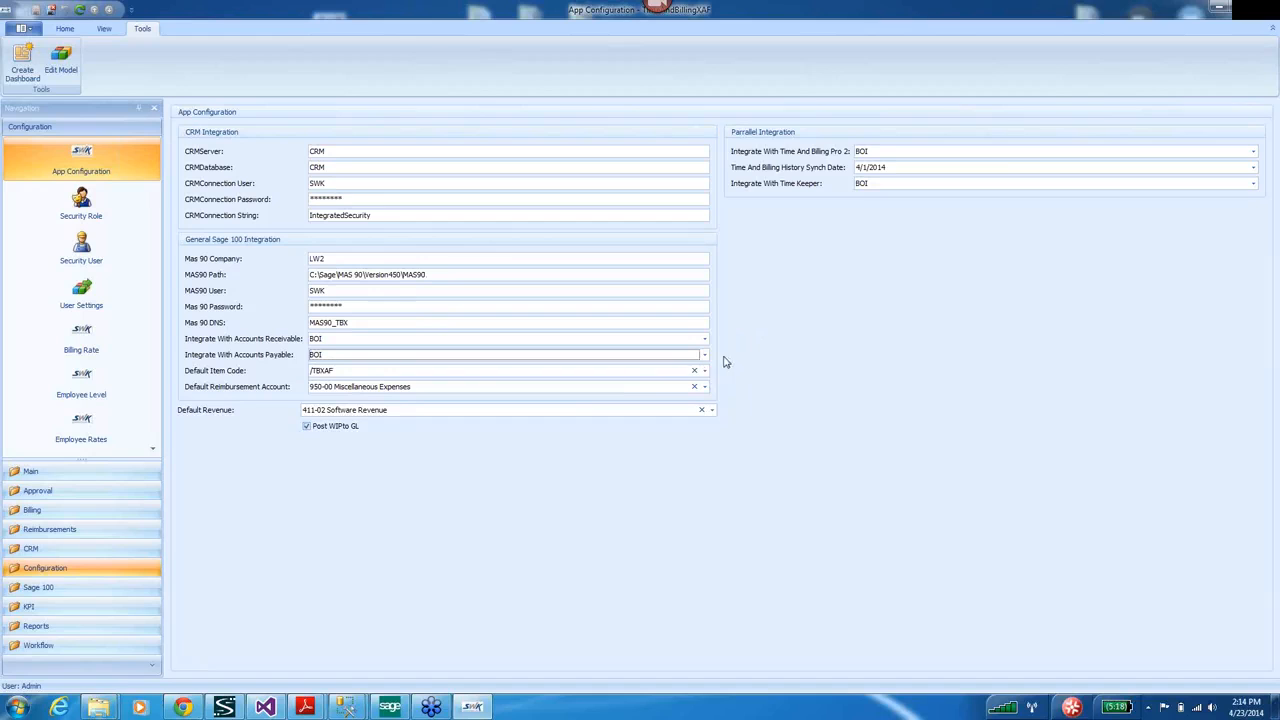
Set Time And Billing Pro 2 integration to Read only, keep Time Keeper at BOI, and save.
click(1025, 153)
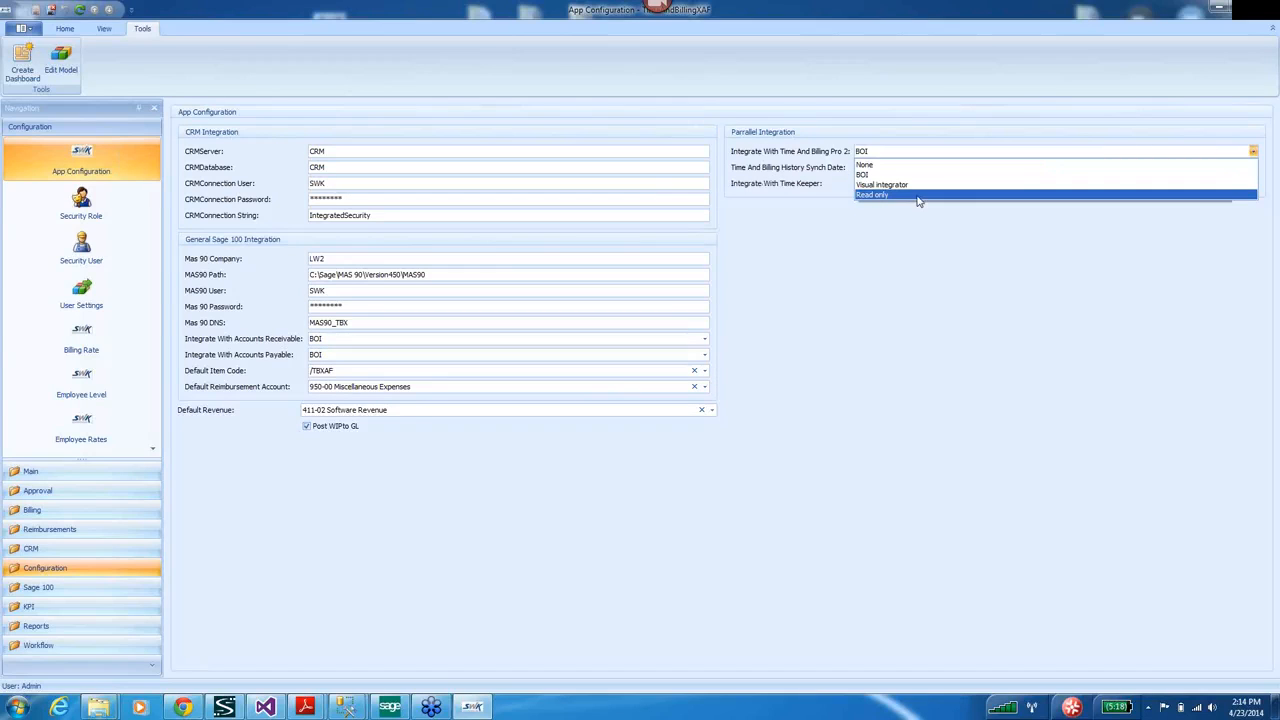
click(1235, 194)
click(1253, 183)
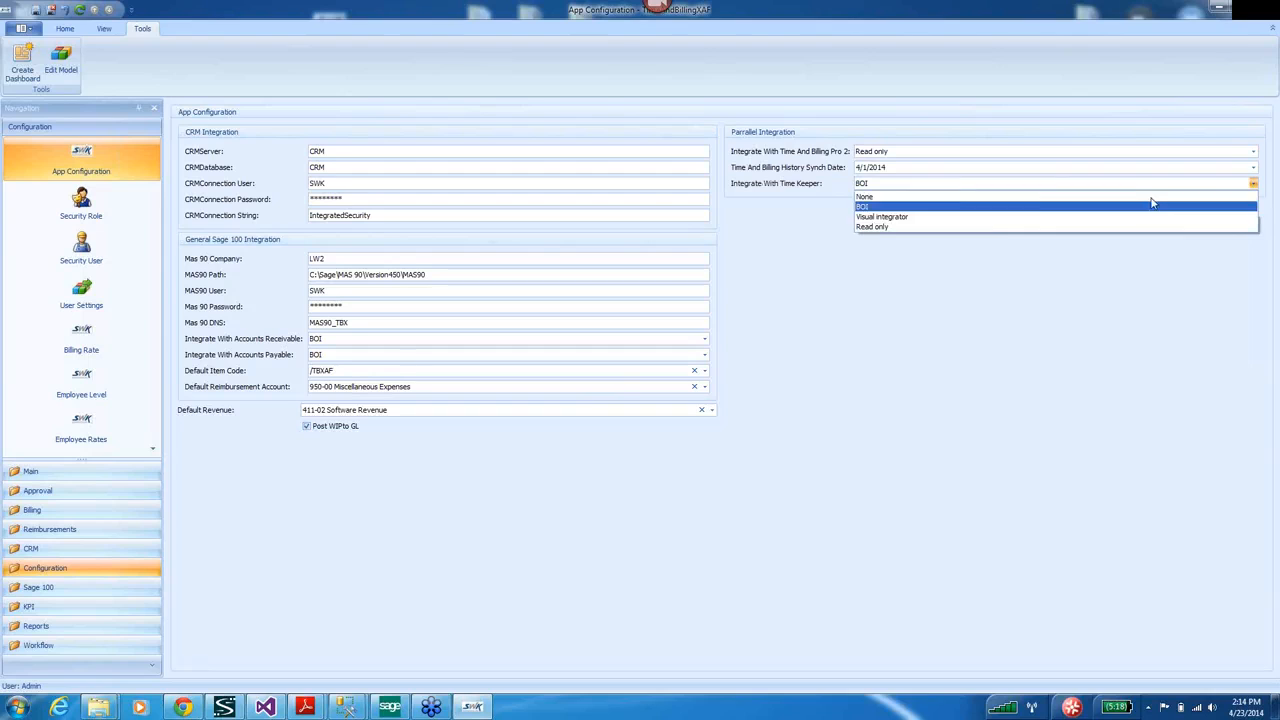
click(998, 230)
click(1253, 184)
click(912, 208)
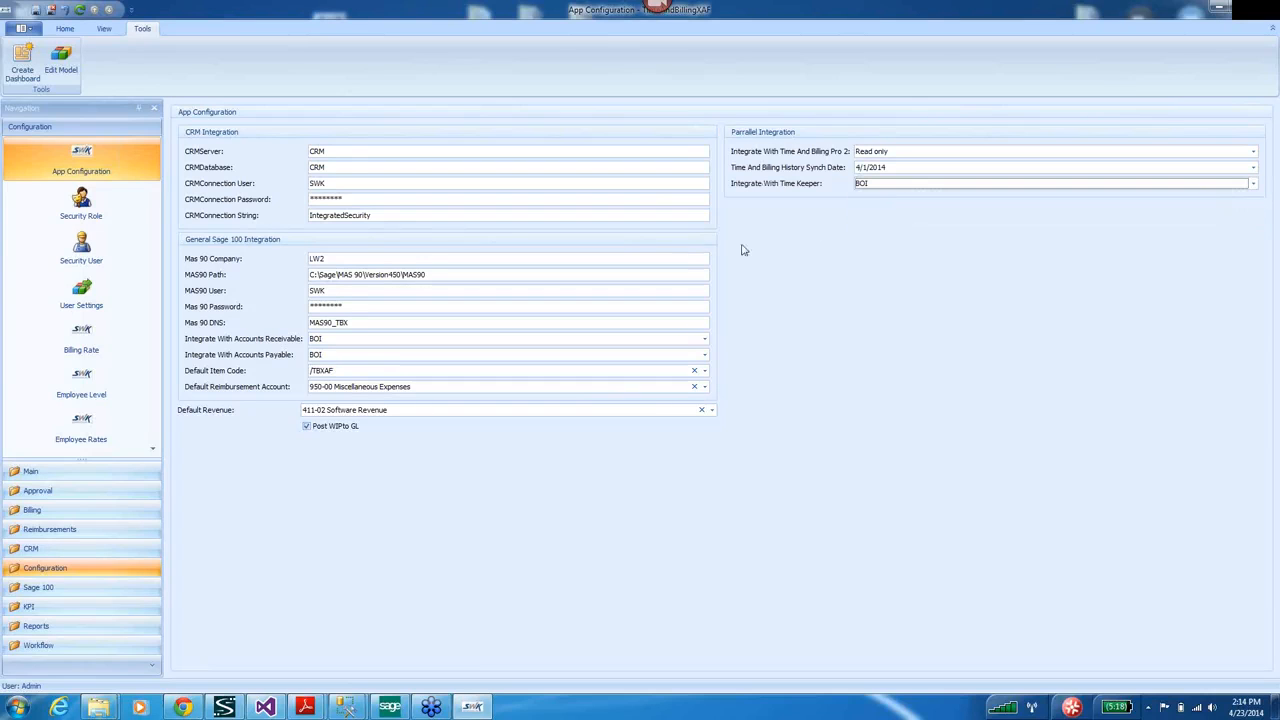
click(84, 203)
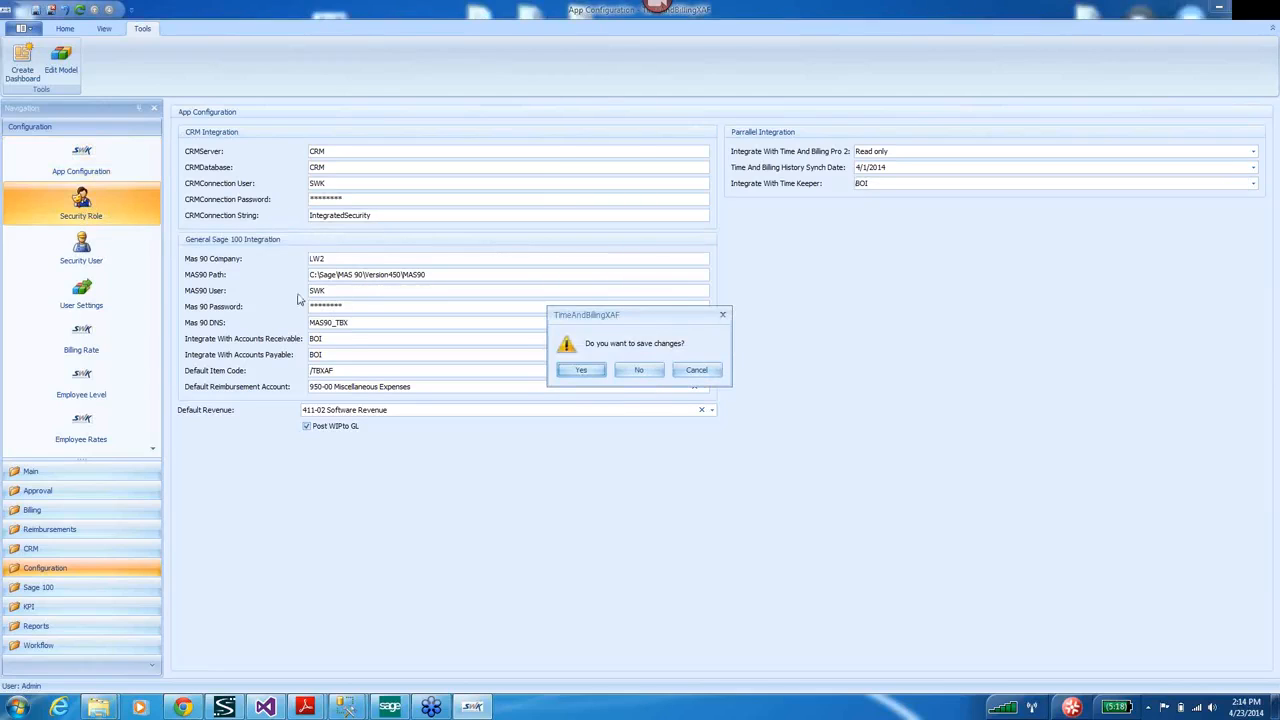
click(580, 370)
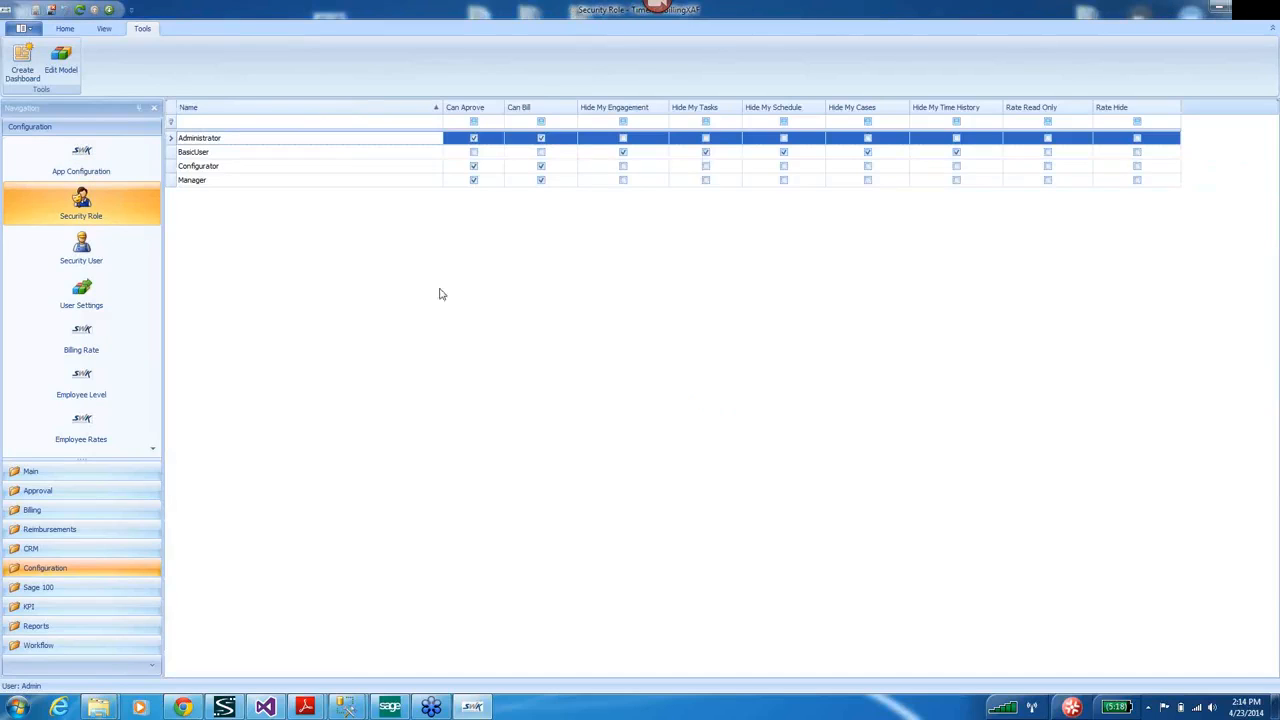
Open the BasicUser role and view its Employee object permissions.
click(189, 156)
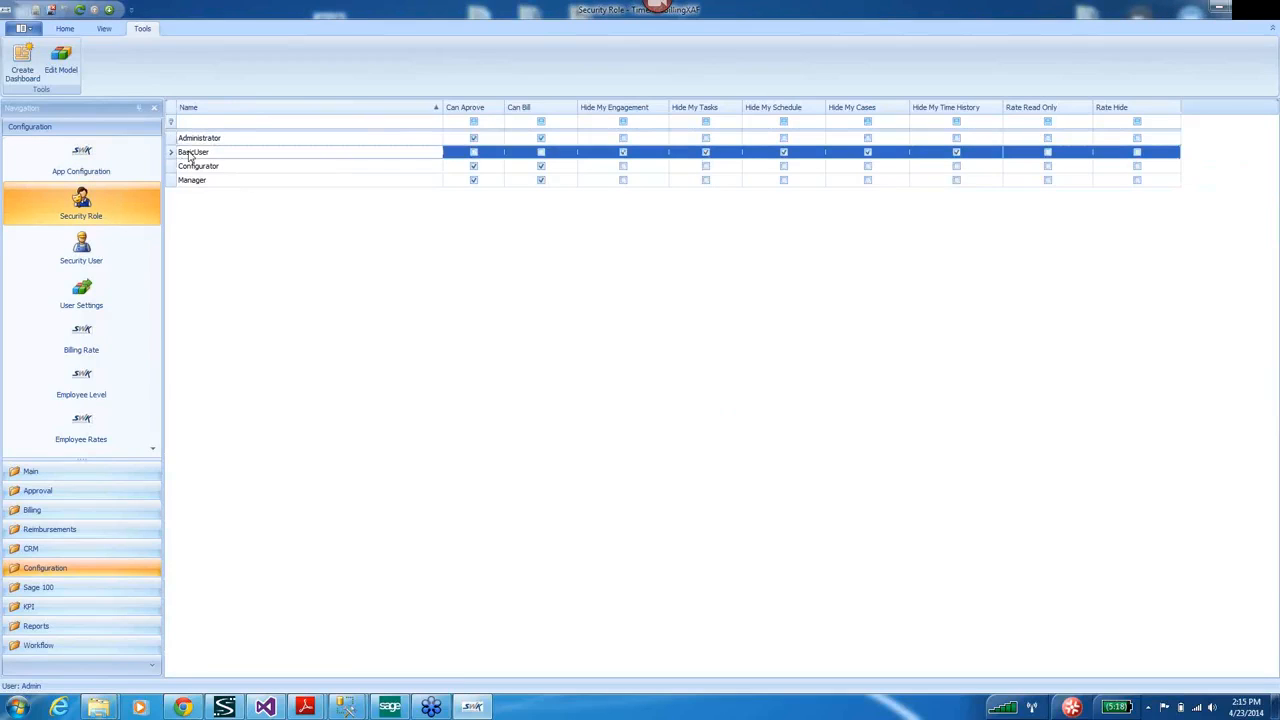
double_click(189, 153)
click(416, 355)
scroll(895, 330, down, 1)
drag(895, 330, 896, 375)
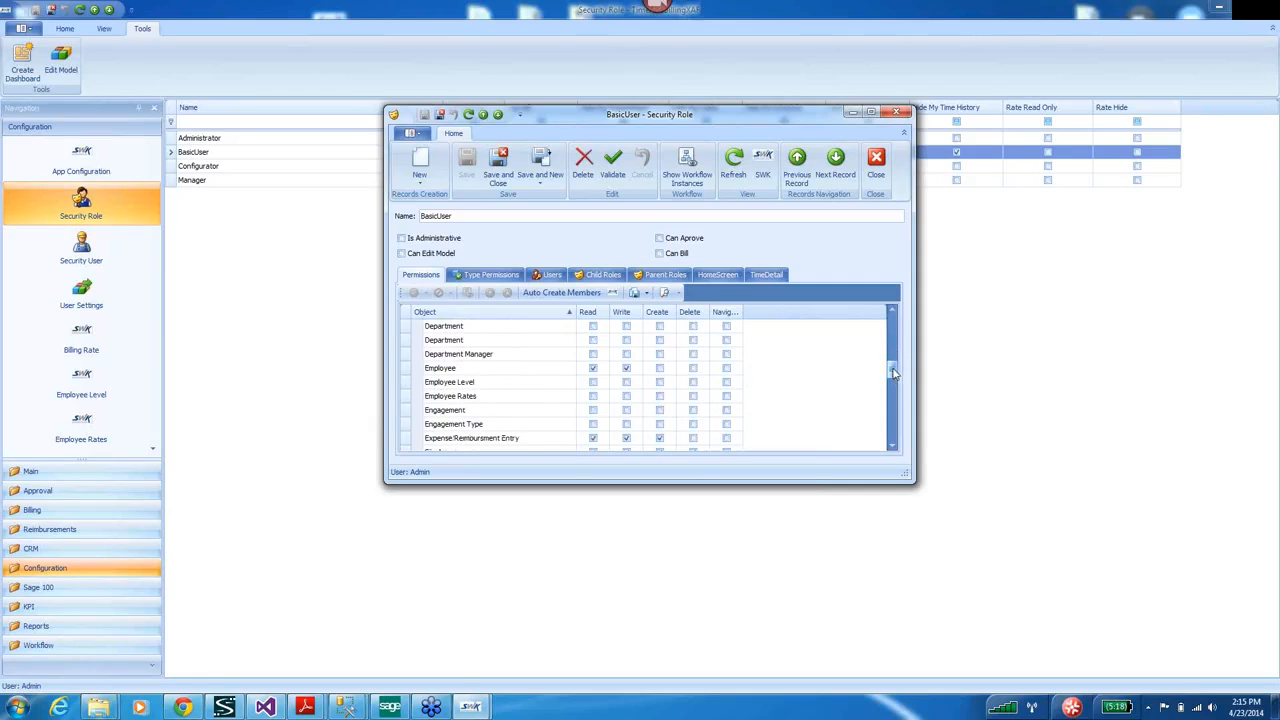
double_click(439, 370)
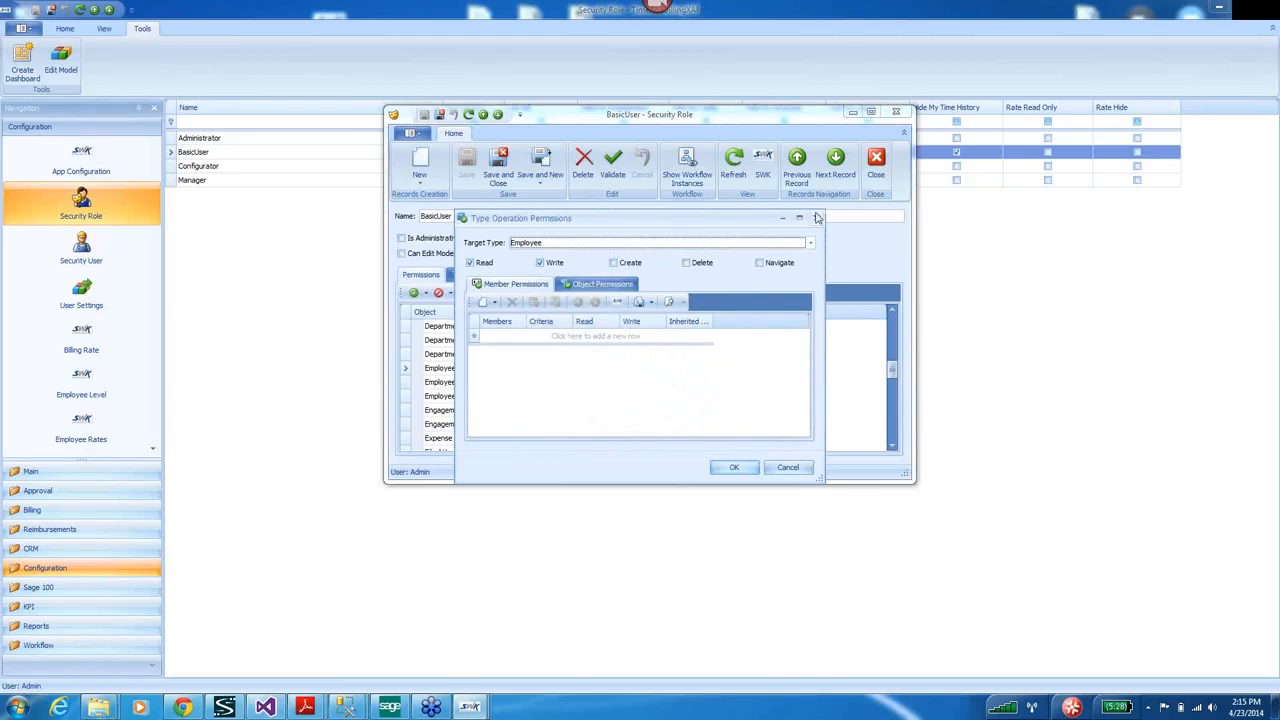
Close the permission and role windows and show the Security User list.
click(816, 217)
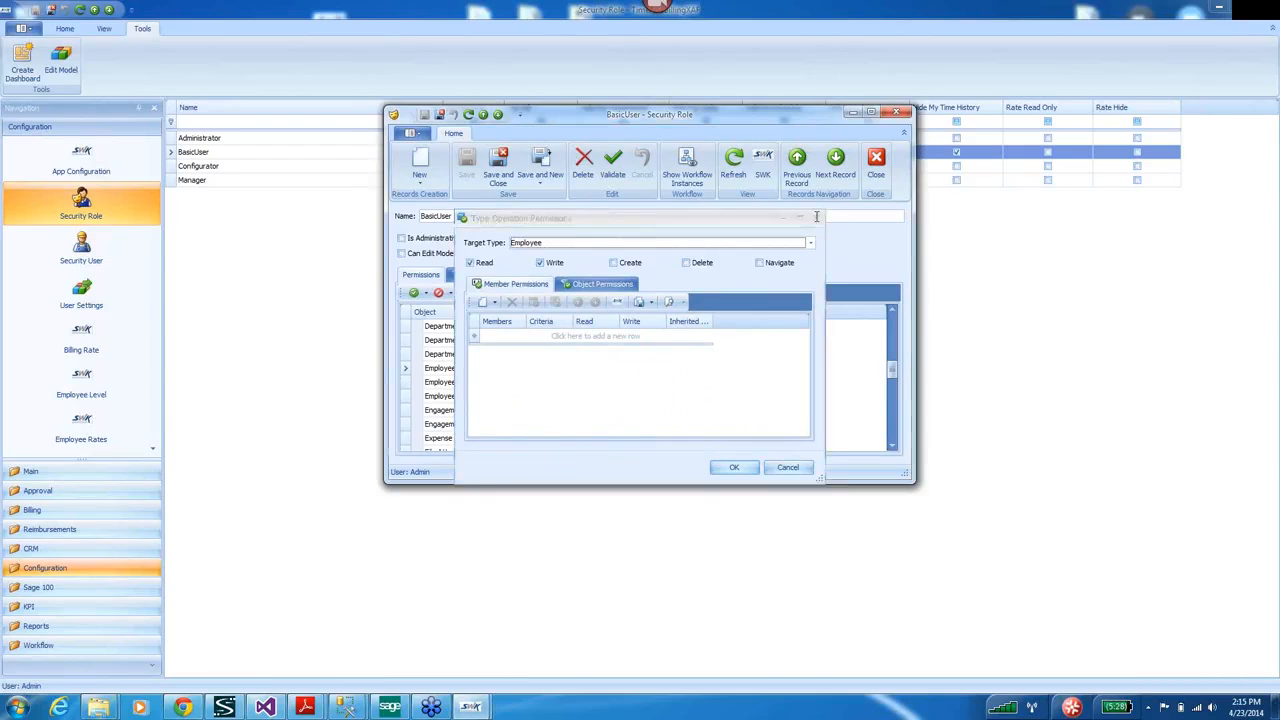
click(903, 113)
click(81, 250)
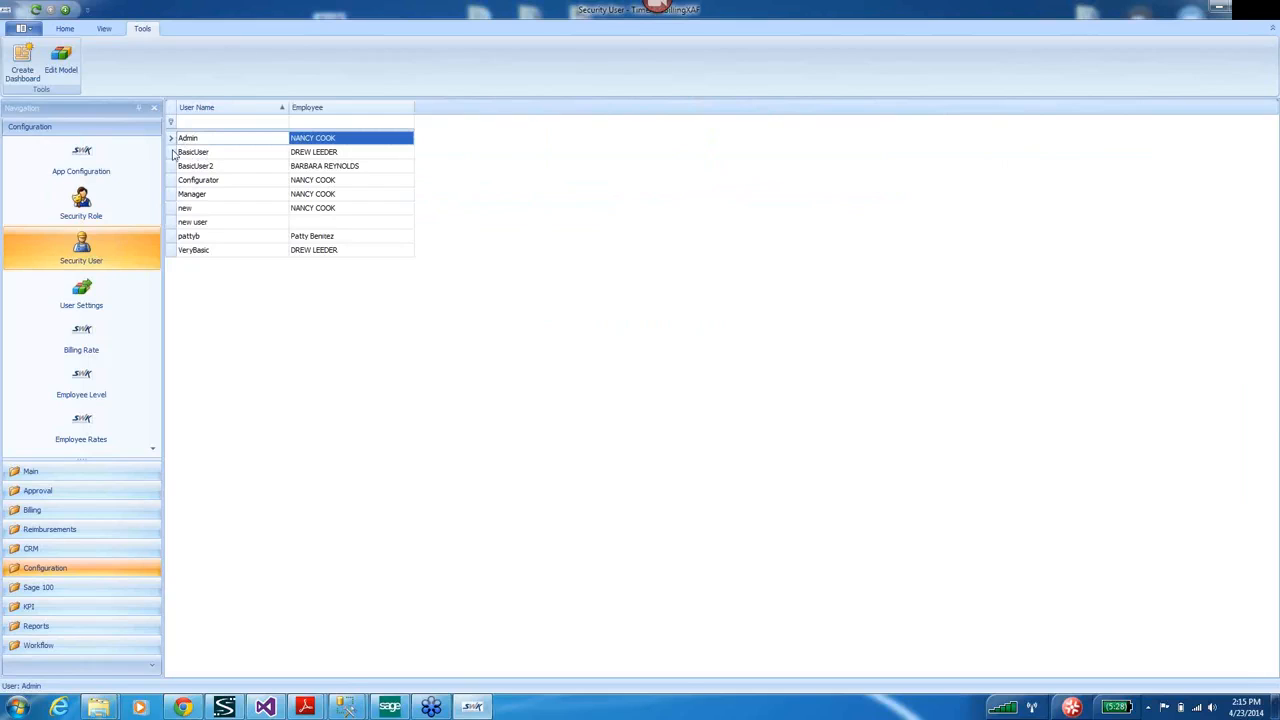
click(180, 152)
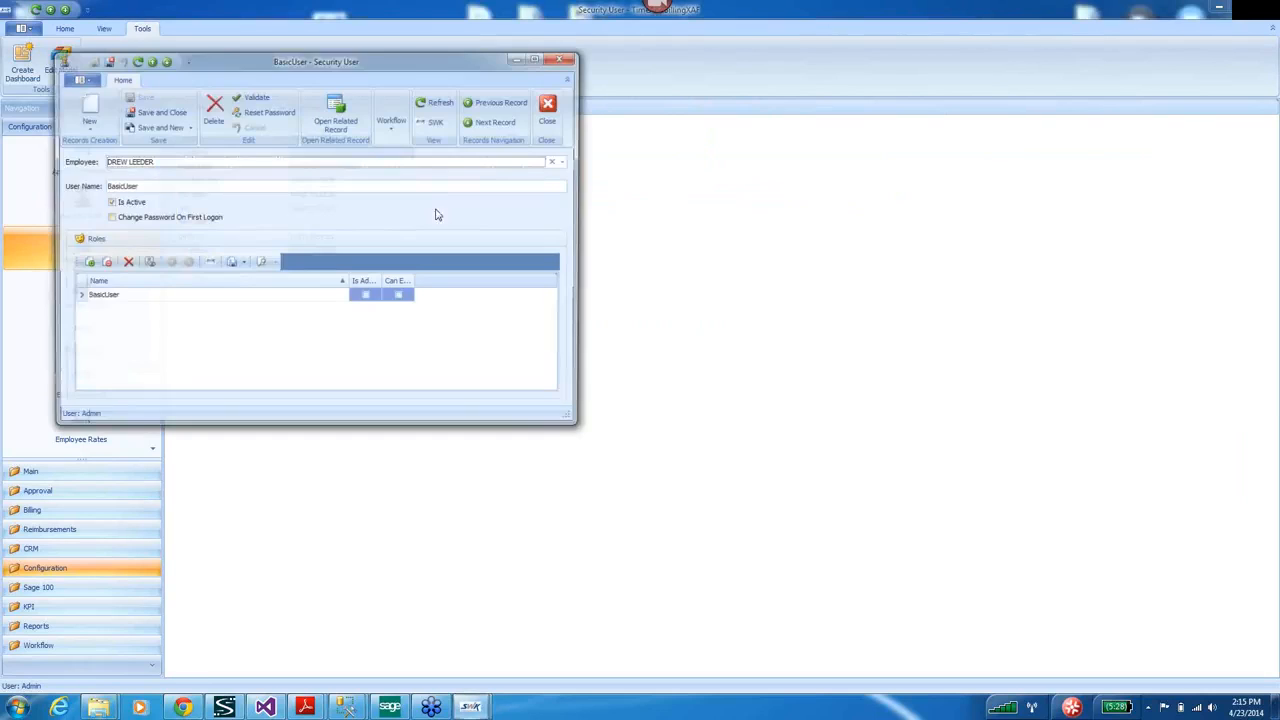
drag(416, 72, 667, 143)
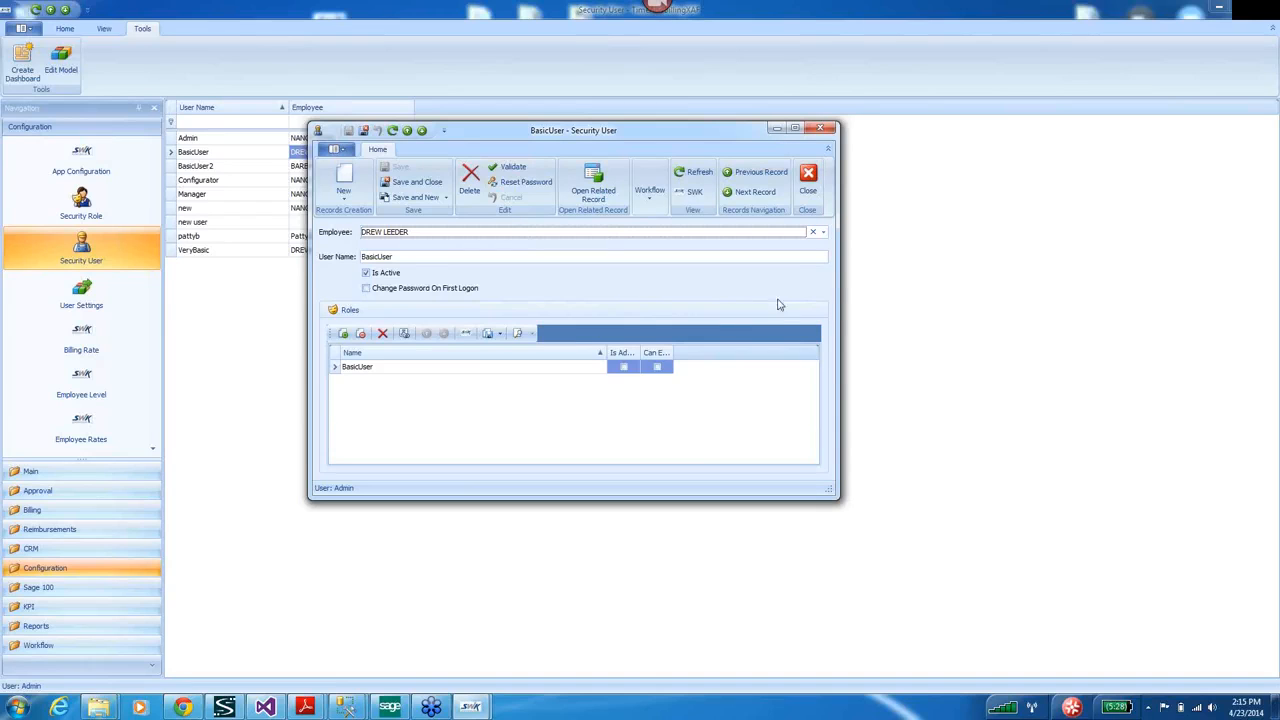
drag(835, 289, 1009, 289)
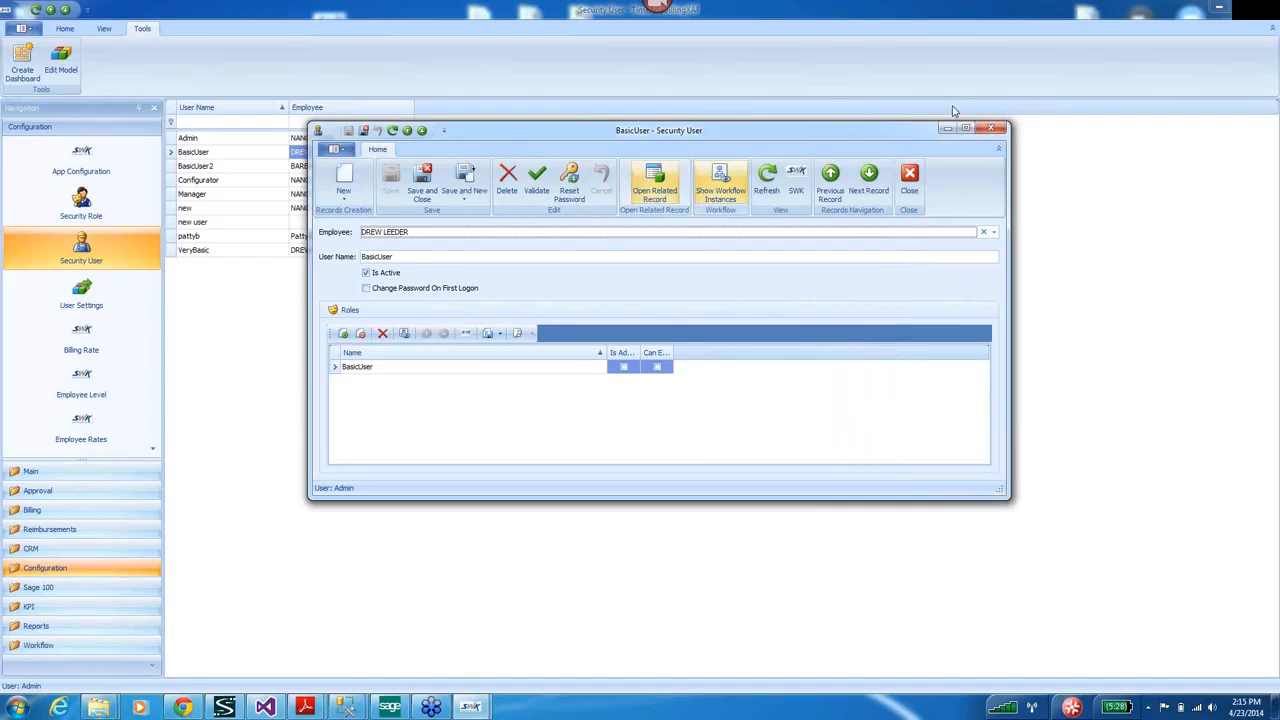
click(996, 133)
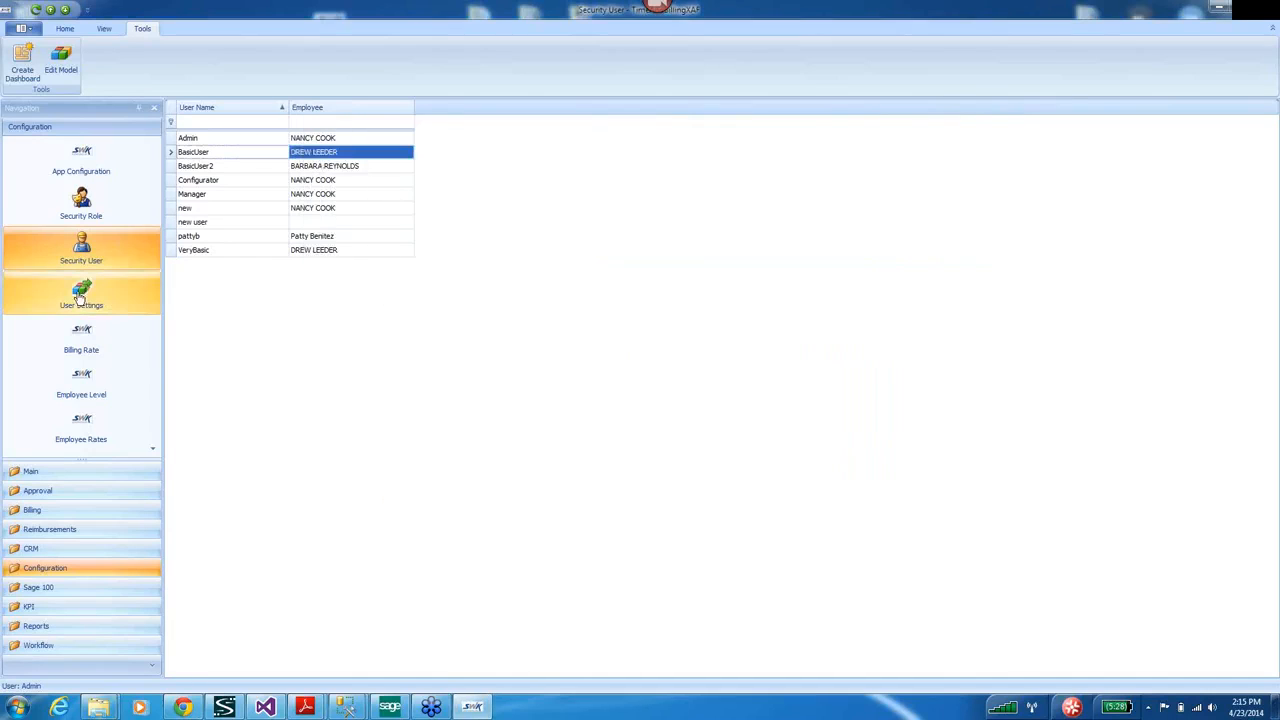
Show the User Settings list from the Configuration pane.
click(81, 295)
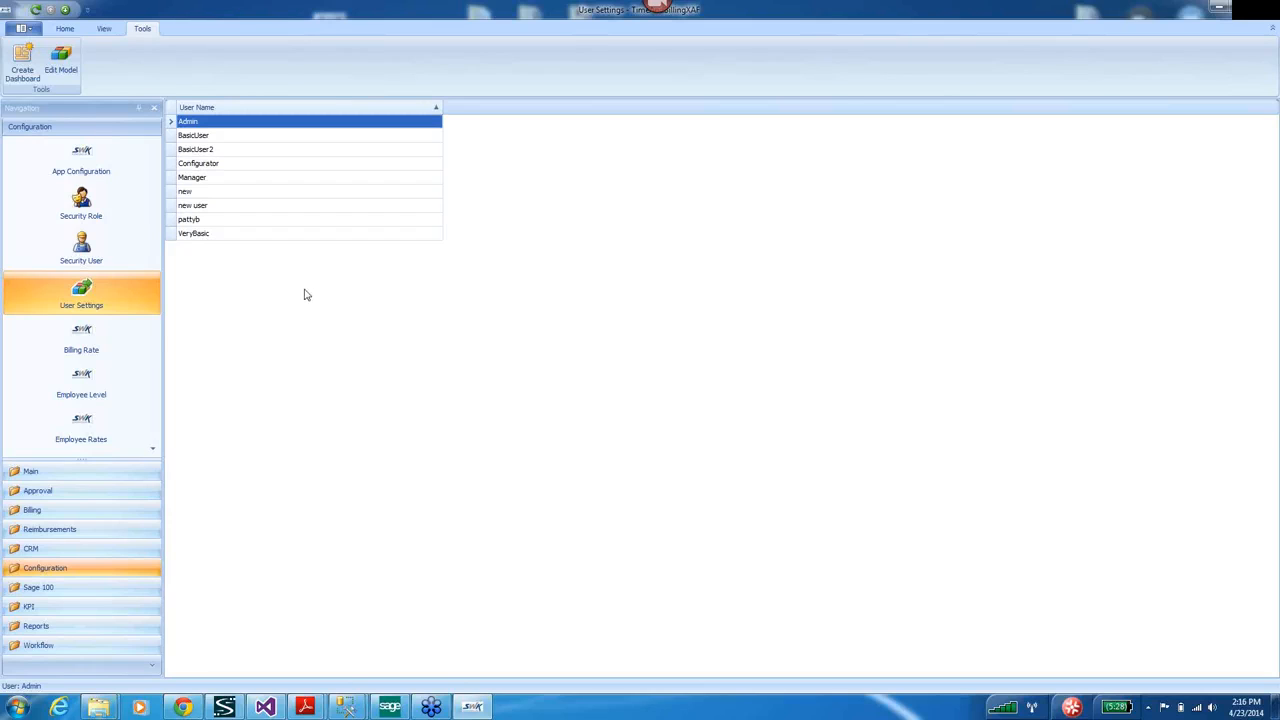
Add a billing rate named 'New Billing rate', save and close it, then view Employee Levels.
click(82, 342)
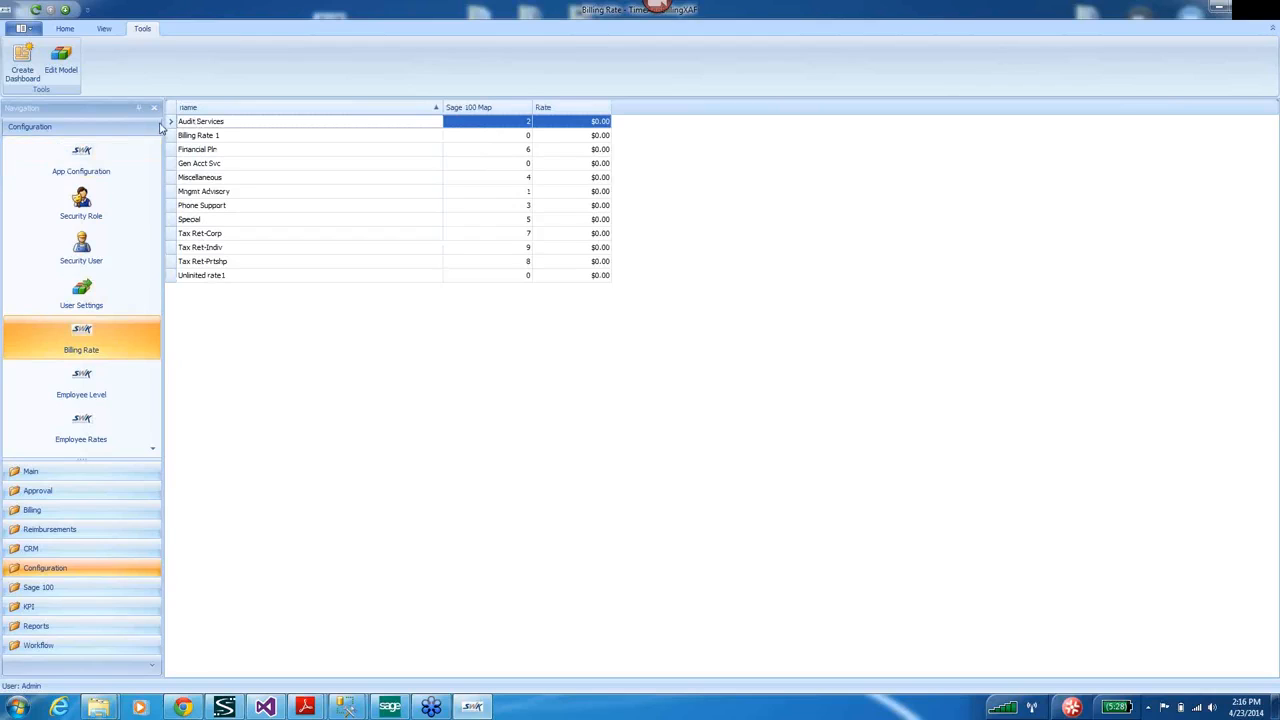
right_click(212, 316)
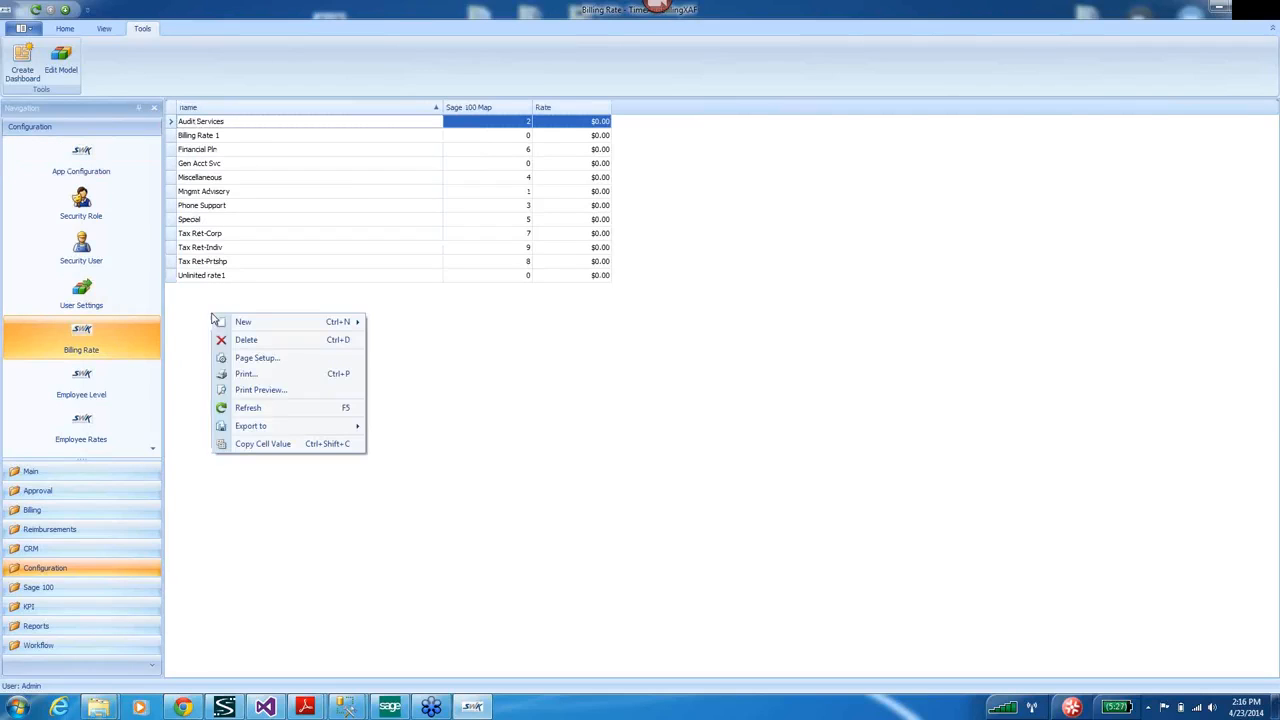
click(64, 29)
click(115, 58)
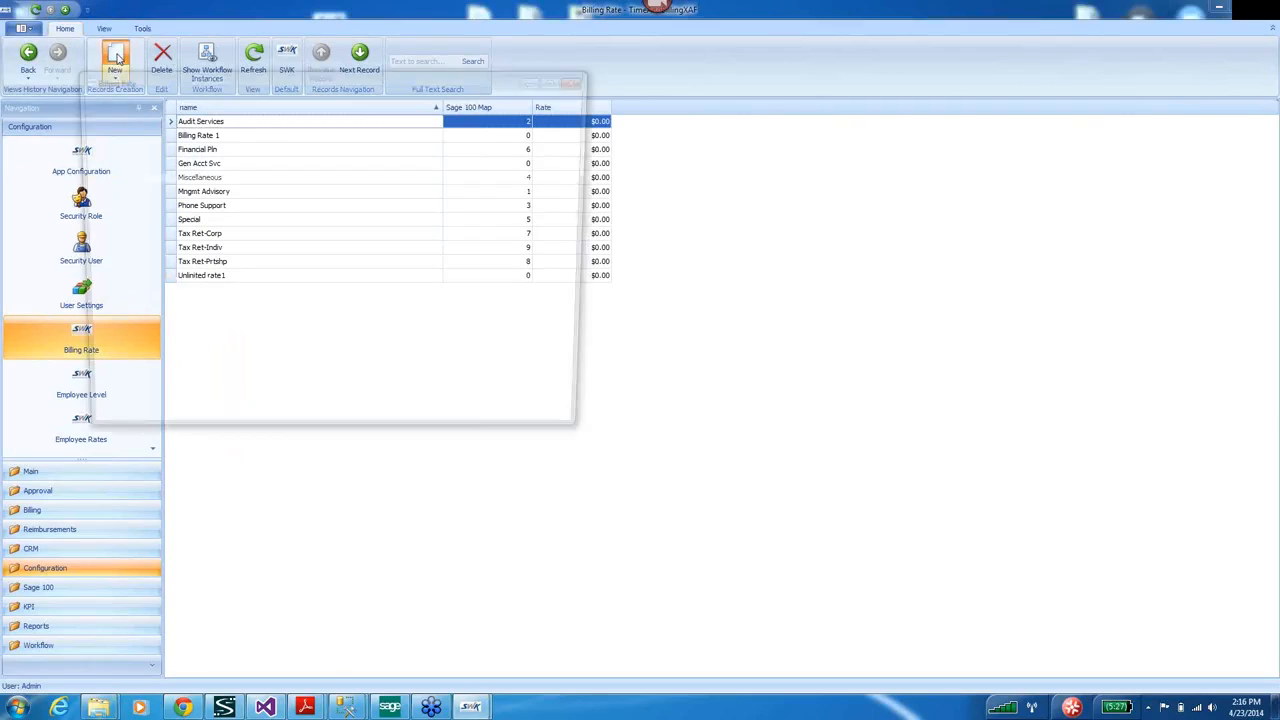
click(151, 177)
text(New)
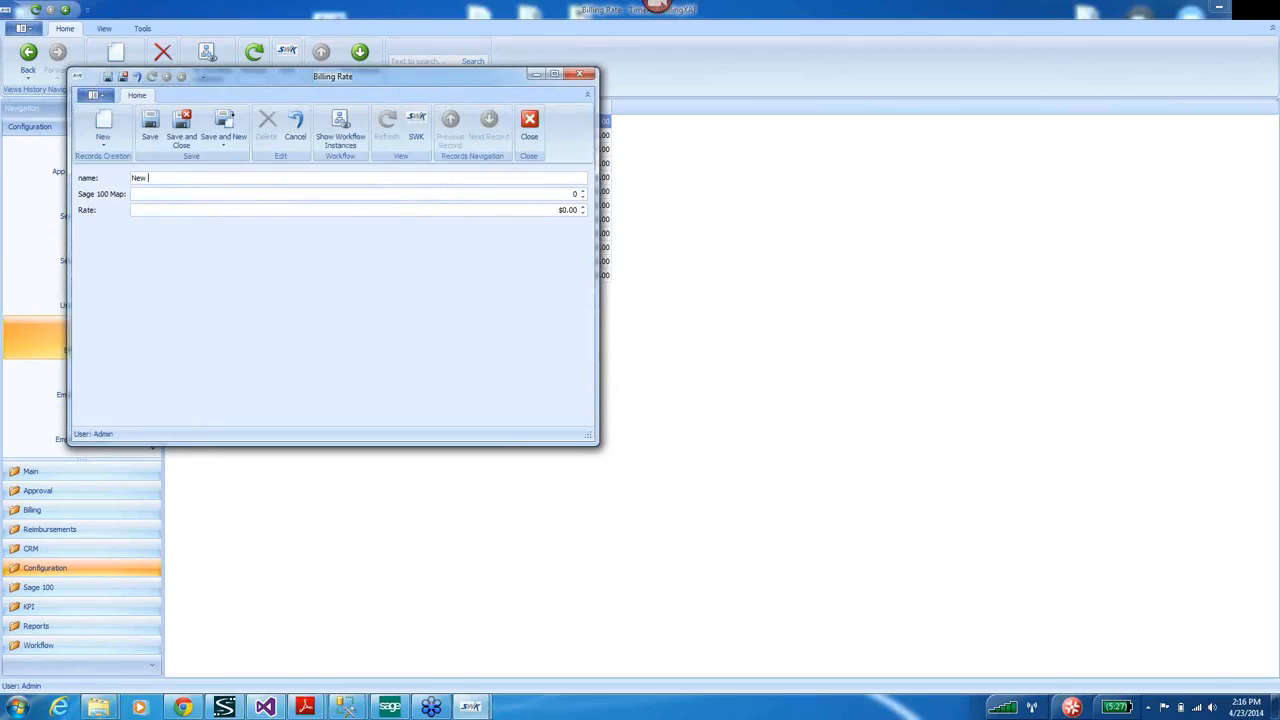
text( Billing re)
mouse_move(528, 210)
click(182, 122)
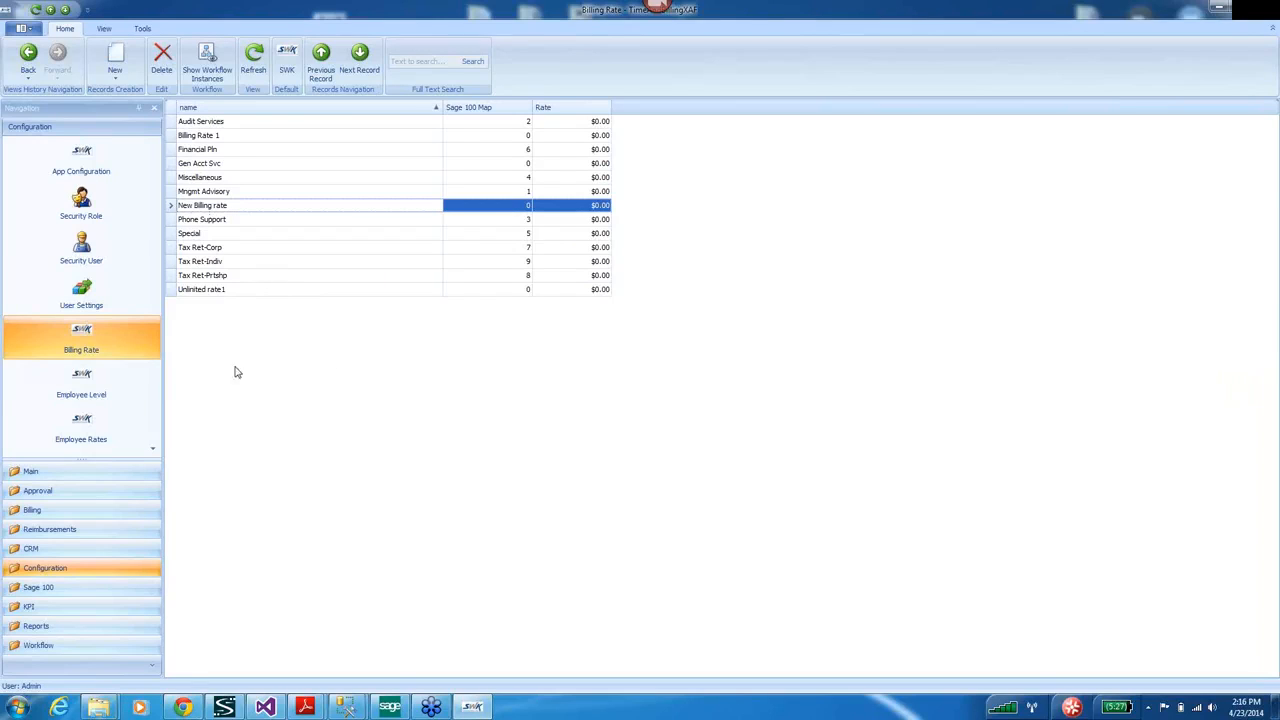
click(80, 394)
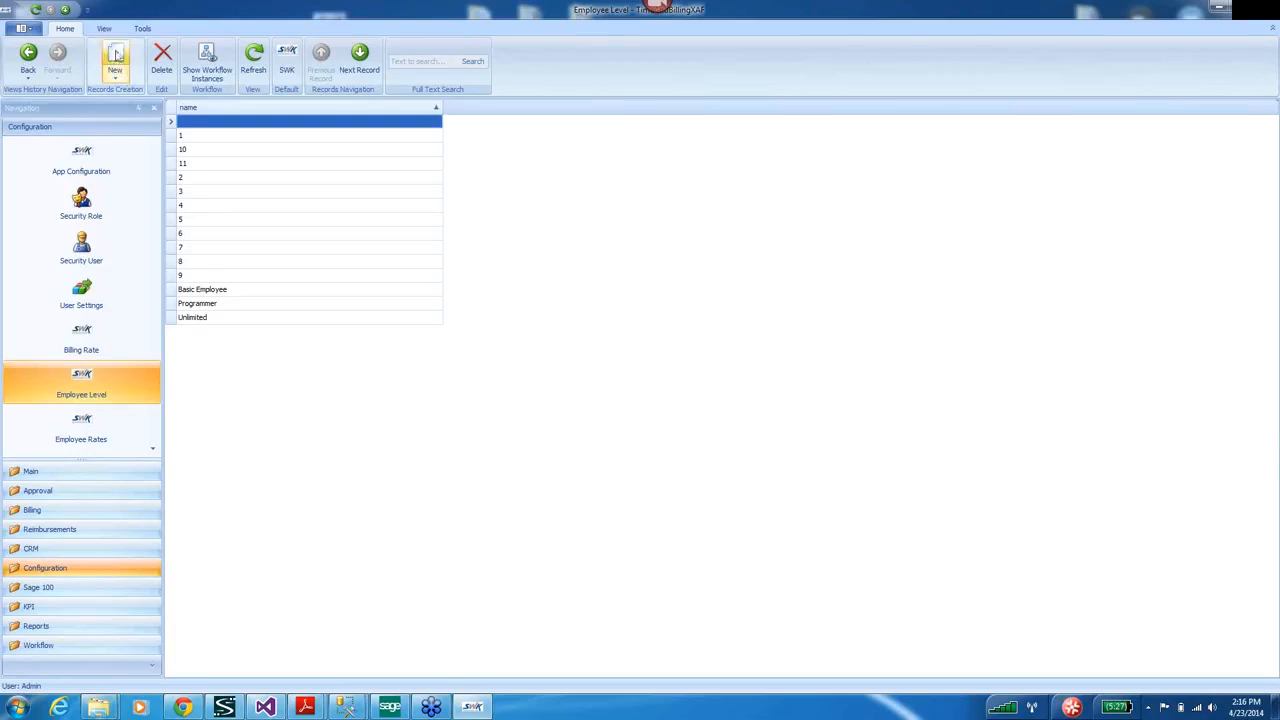
Create an employee level named 'New Level', save and close it, and scroll to Office.
click(115, 60)
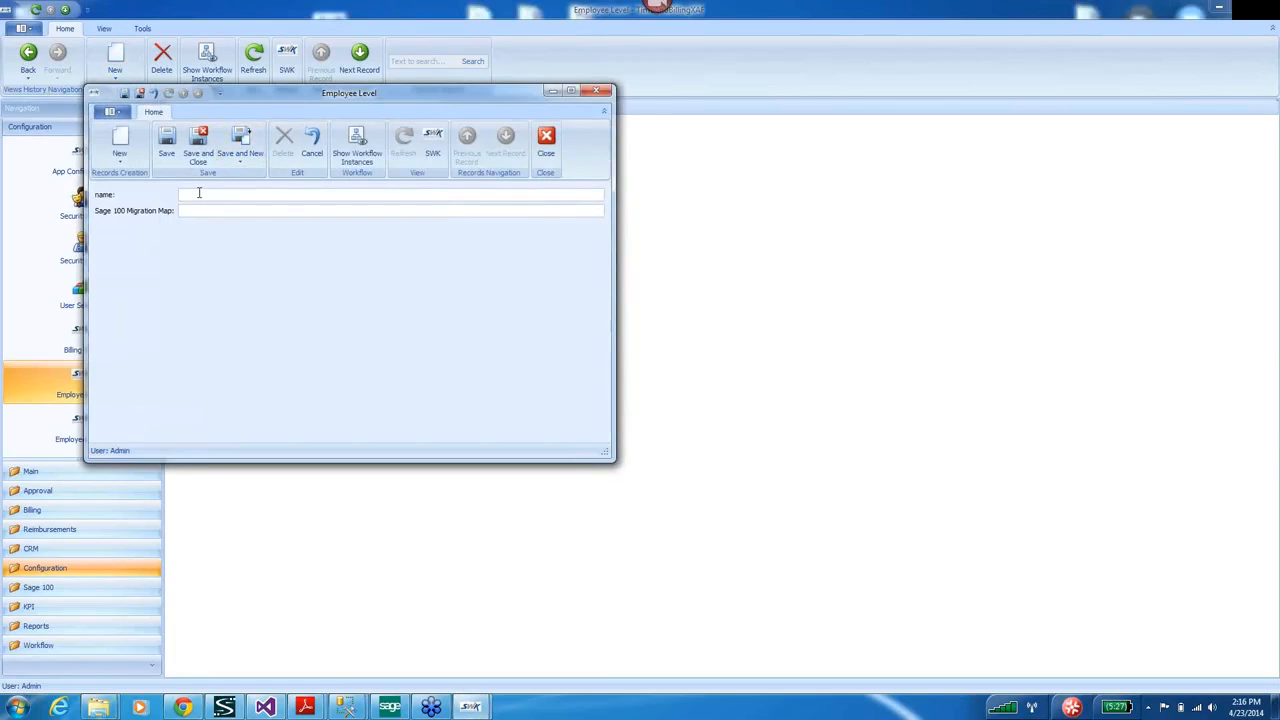
text(New Level)
click(203, 143)
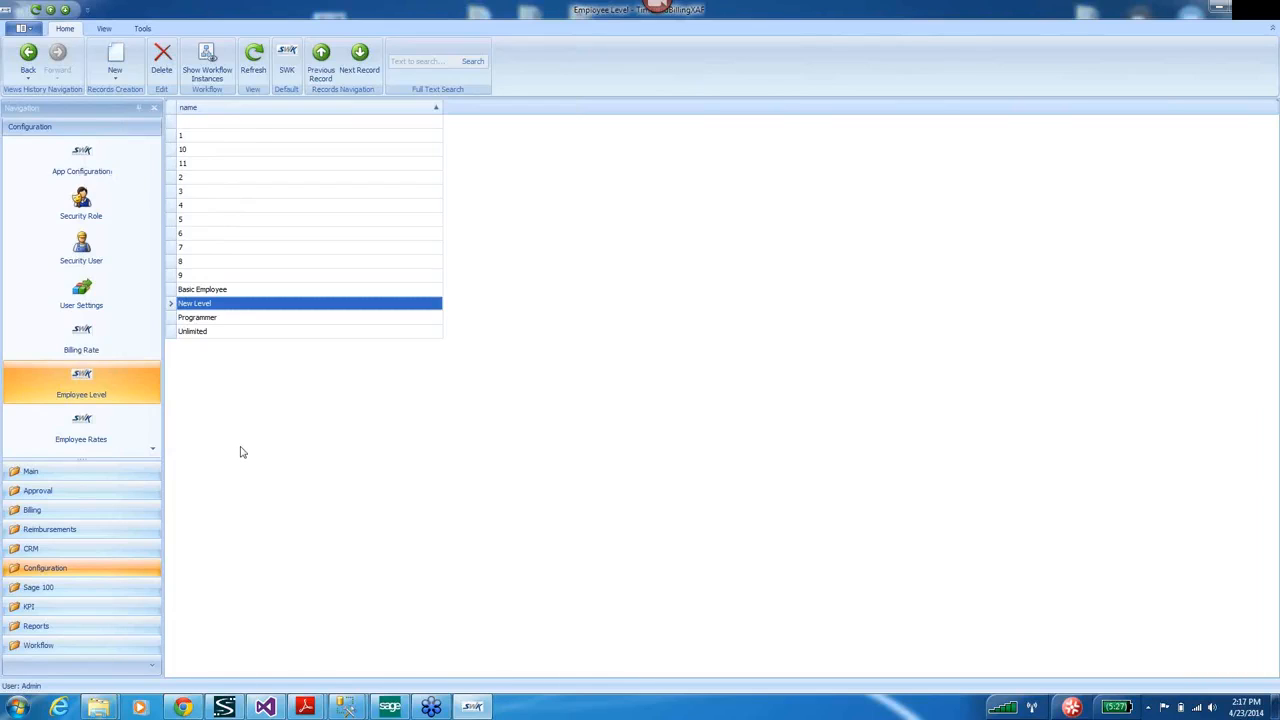
click(152, 449)
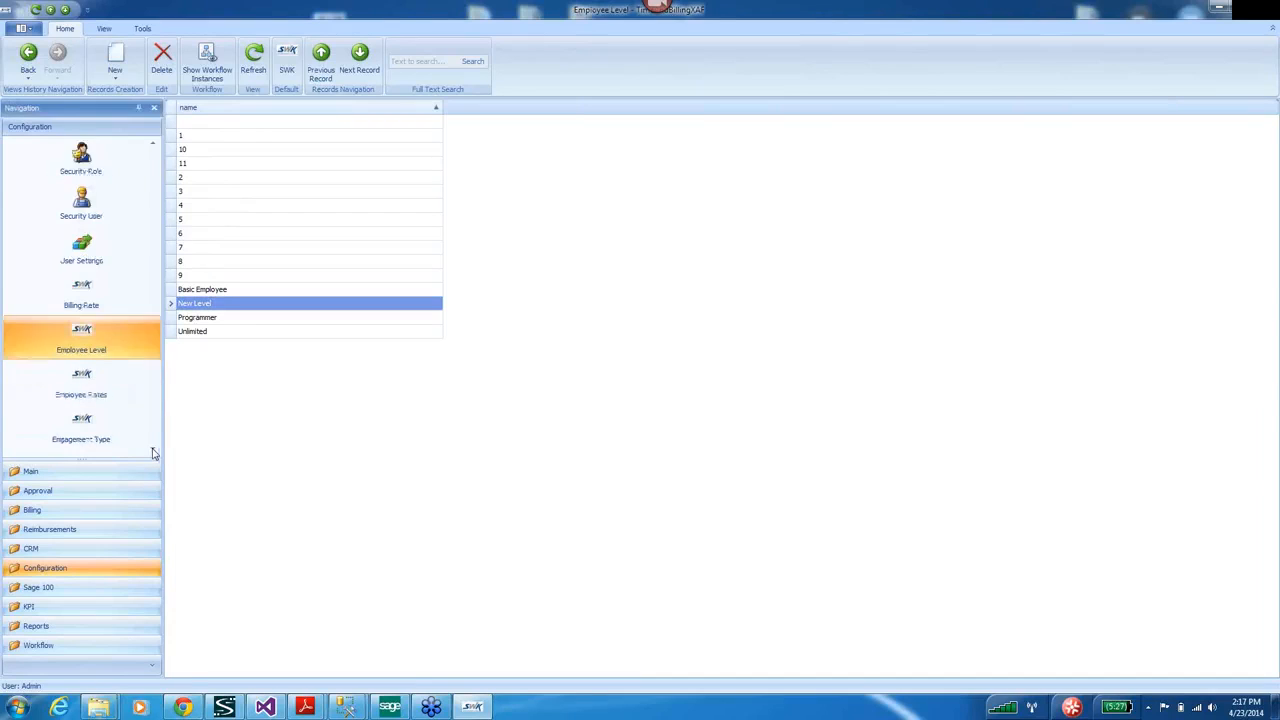
click(152, 449)
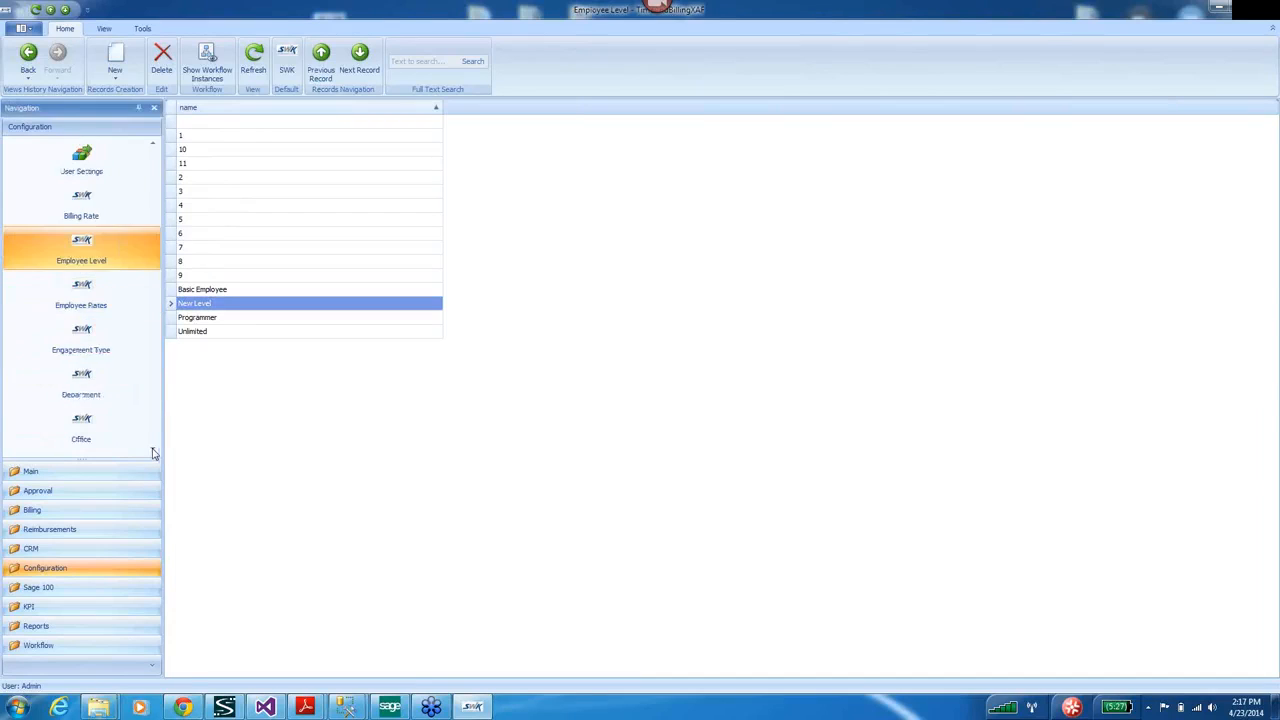
Inspect the Main division's details (WIP offset 116-00 Work In Process Offset) in the Division list.
click(84, 343)
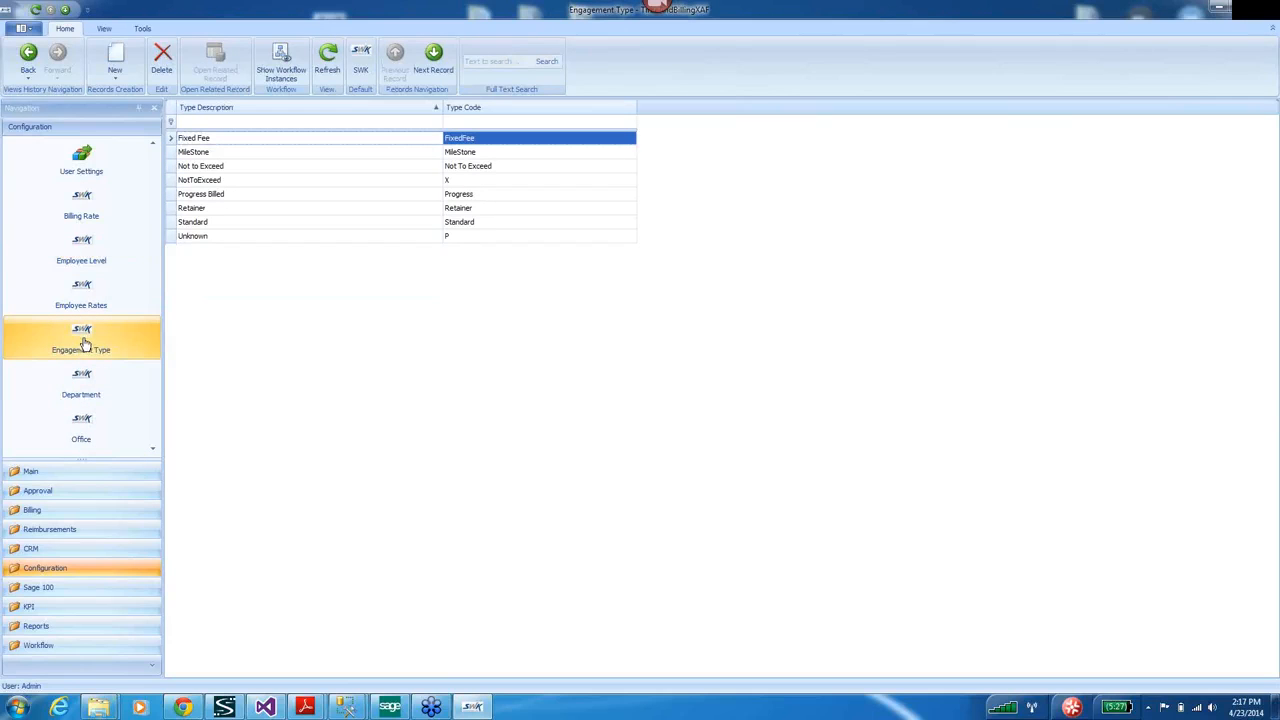
click(152, 449)
click(152, 449)
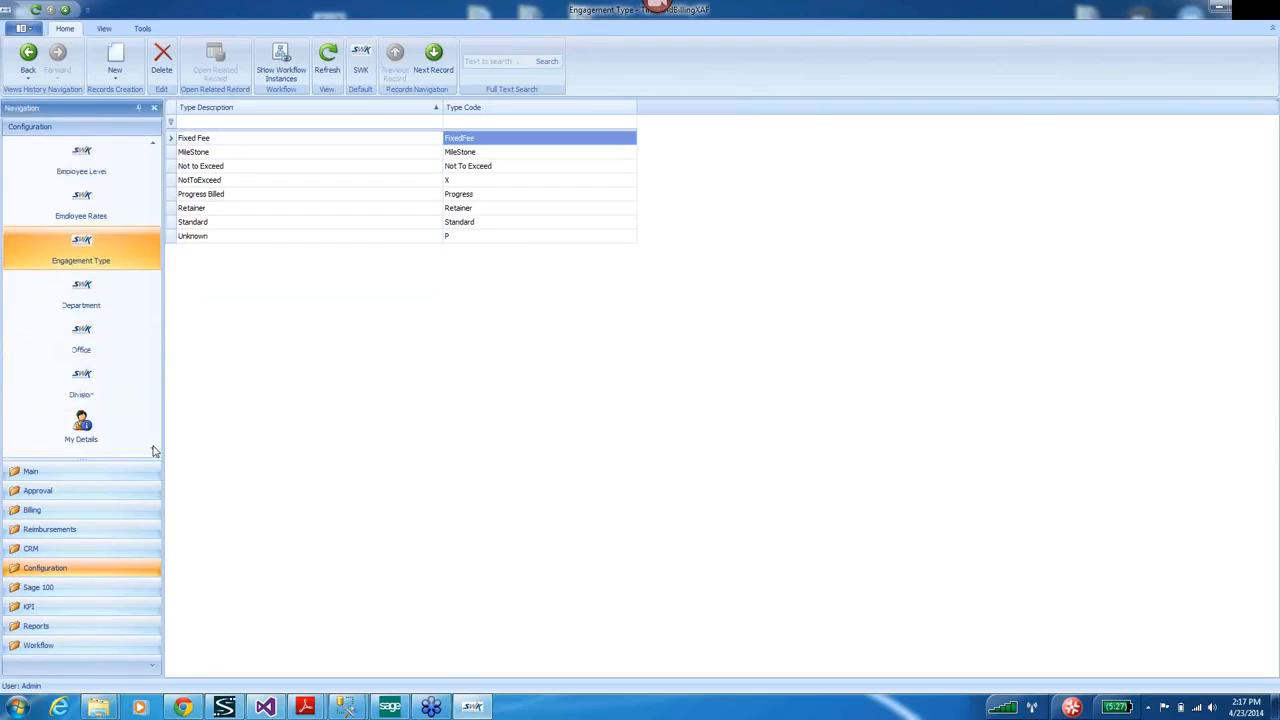
click(81, 388)
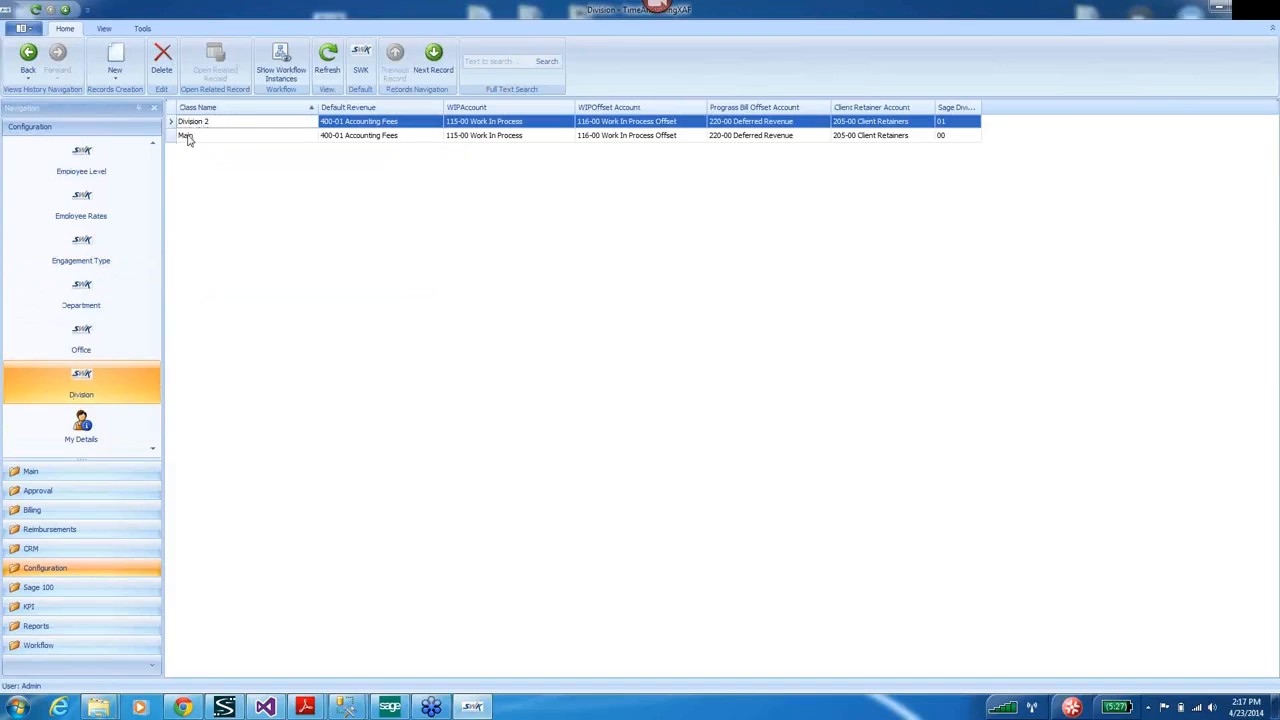
click(185, 135)
double_click(185, 135)
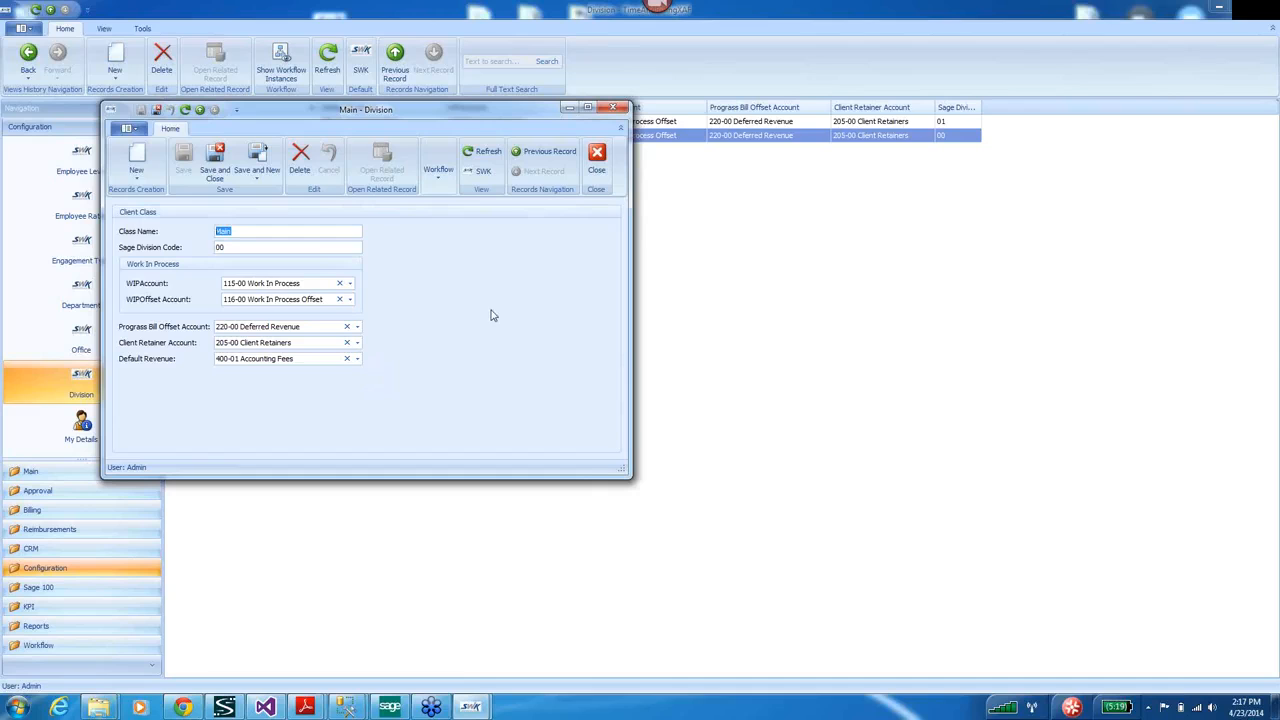
click(614, 108)
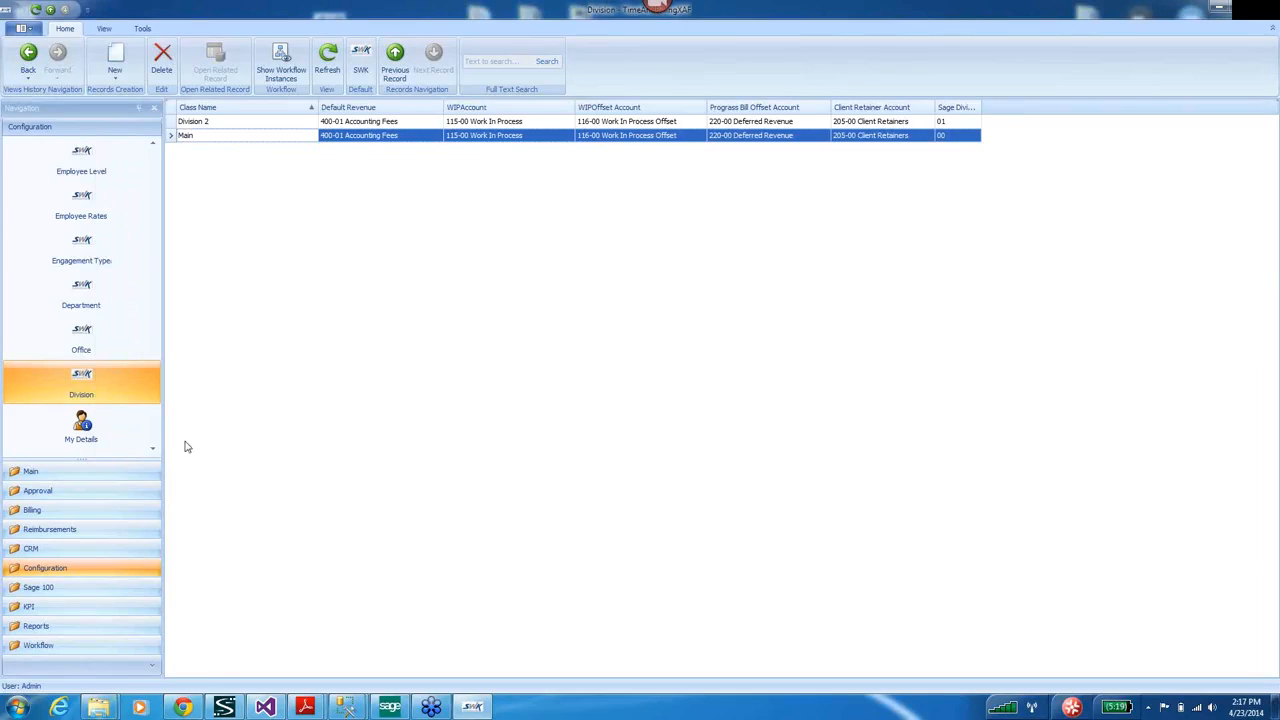
click(154, 452)
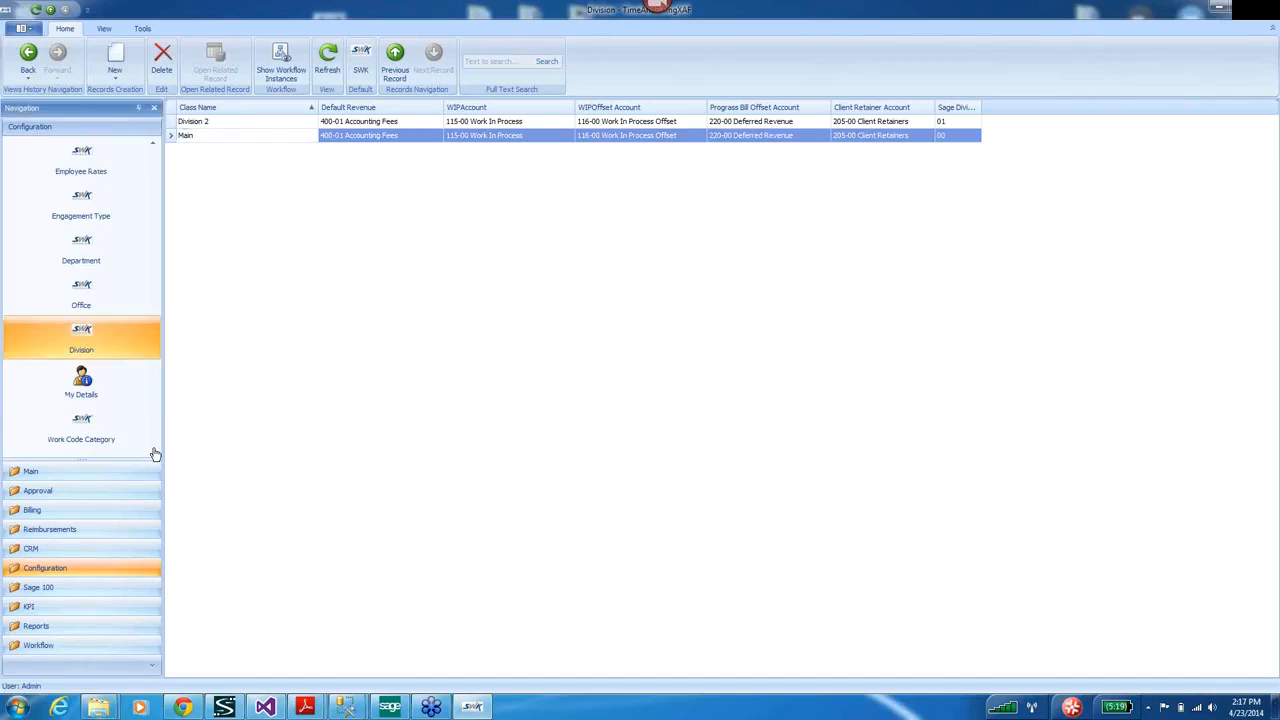
Create work code category 'NEw Work Code Catagory' with Productive utilization category, save and close it.
click(74, 428)
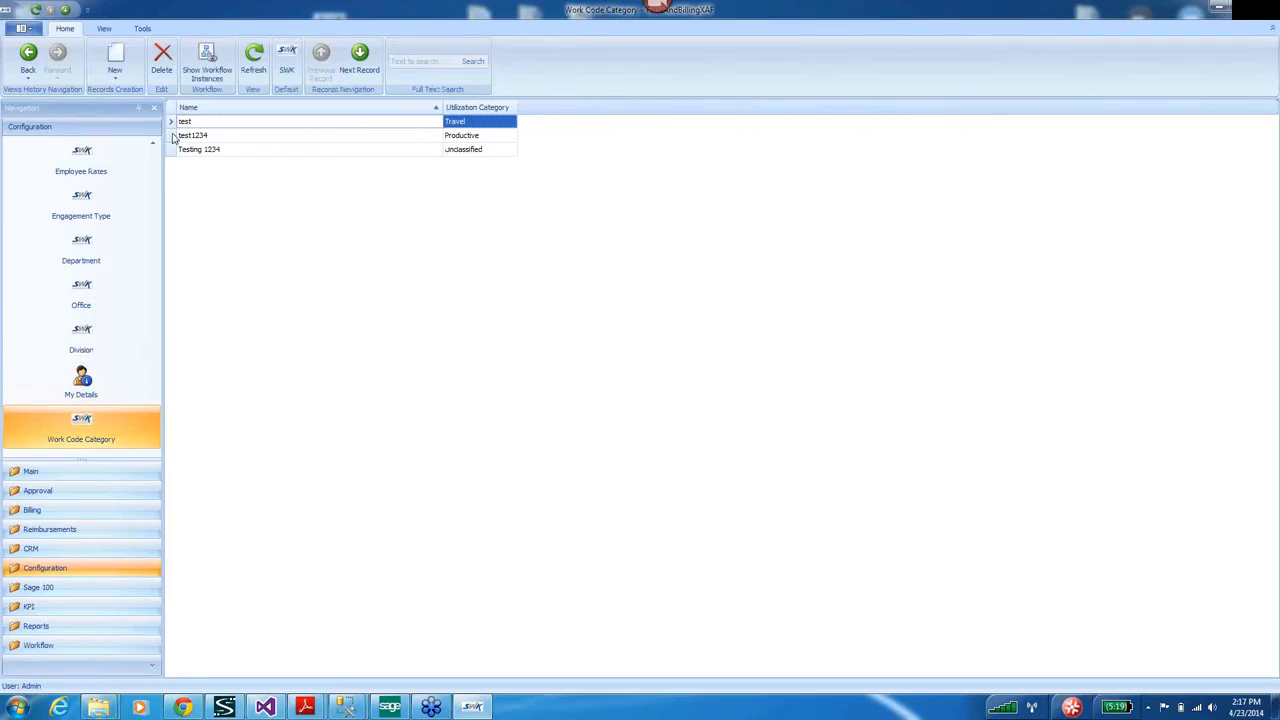
click(115, 60)
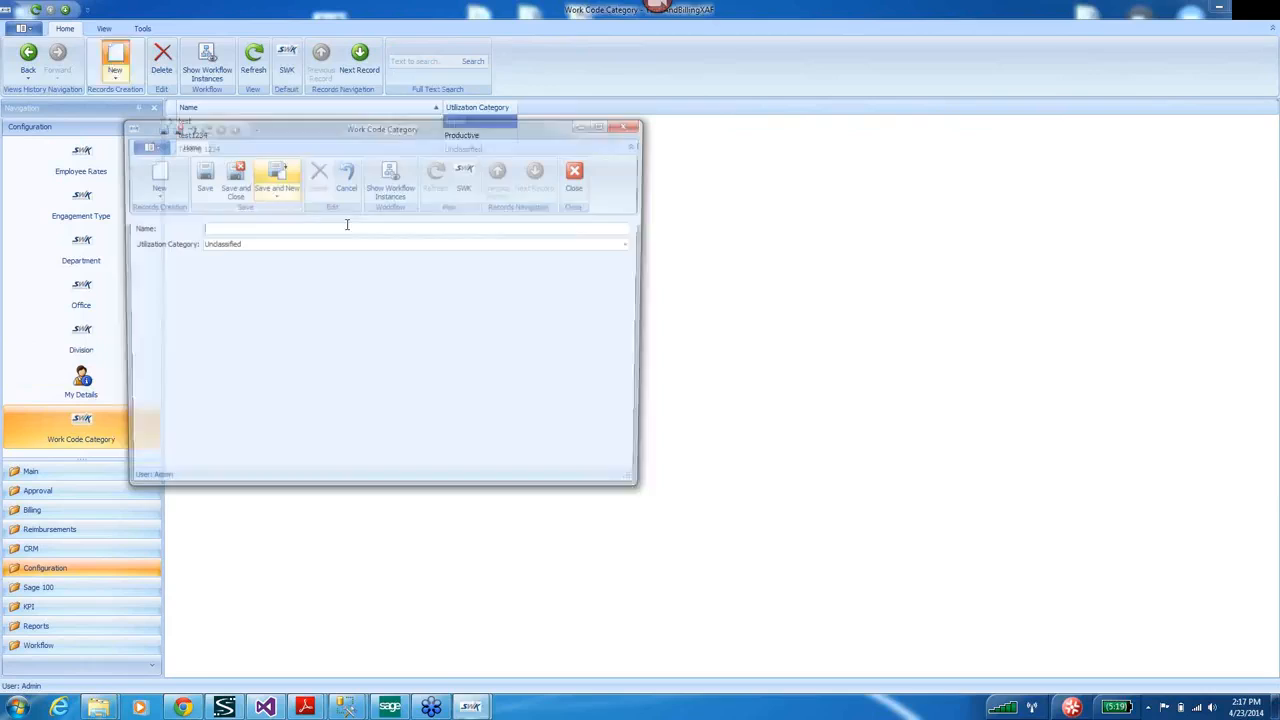
text(NEw Work Code Category)
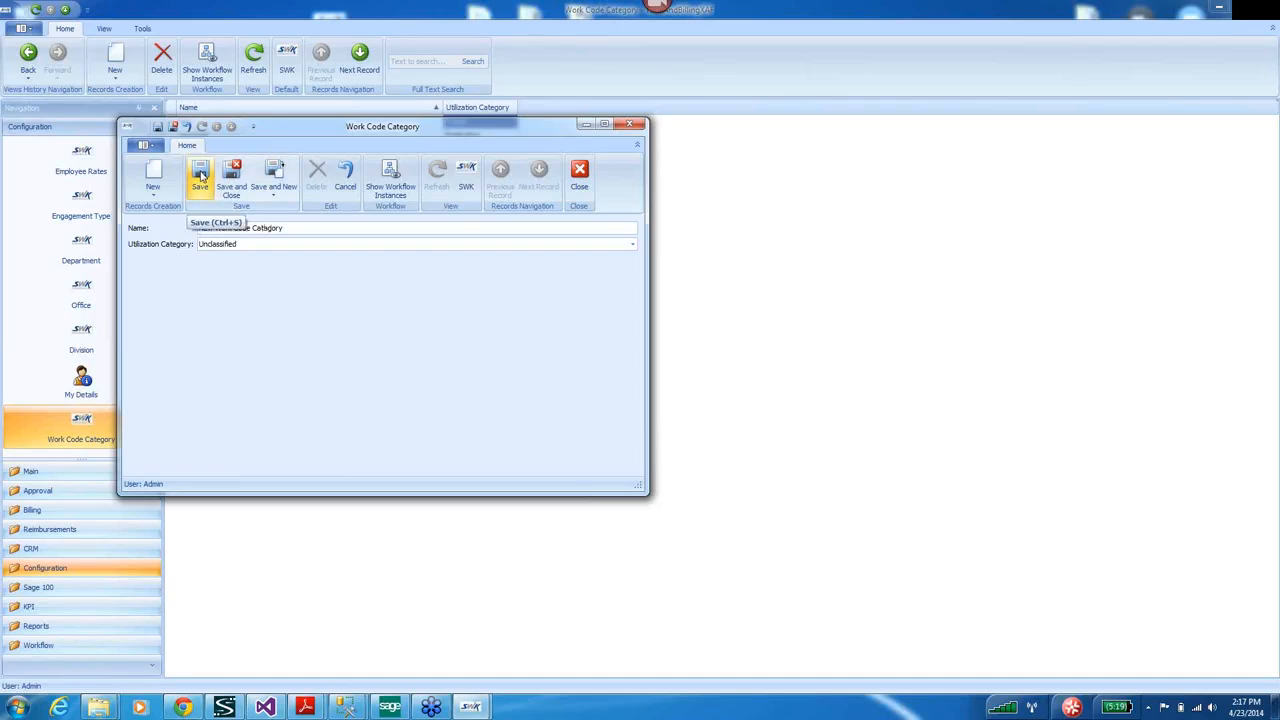
click(632, 244)
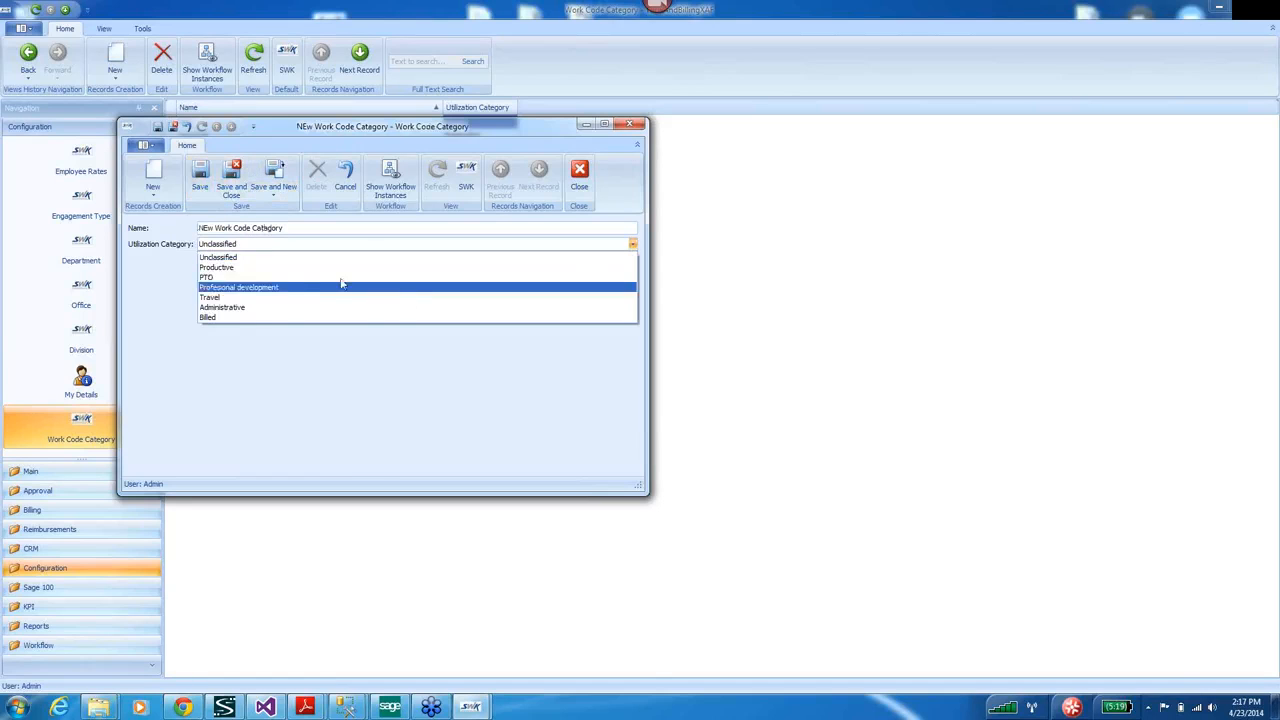
click(235, 267)
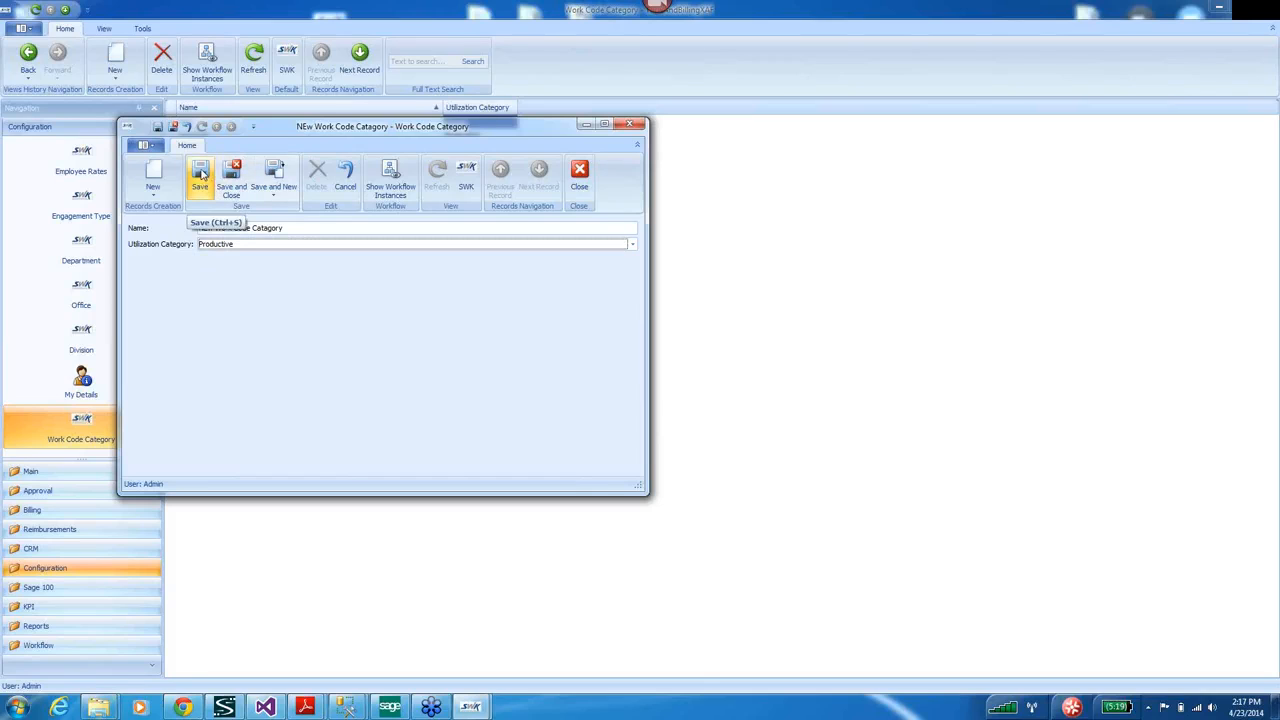
click(201, 175)
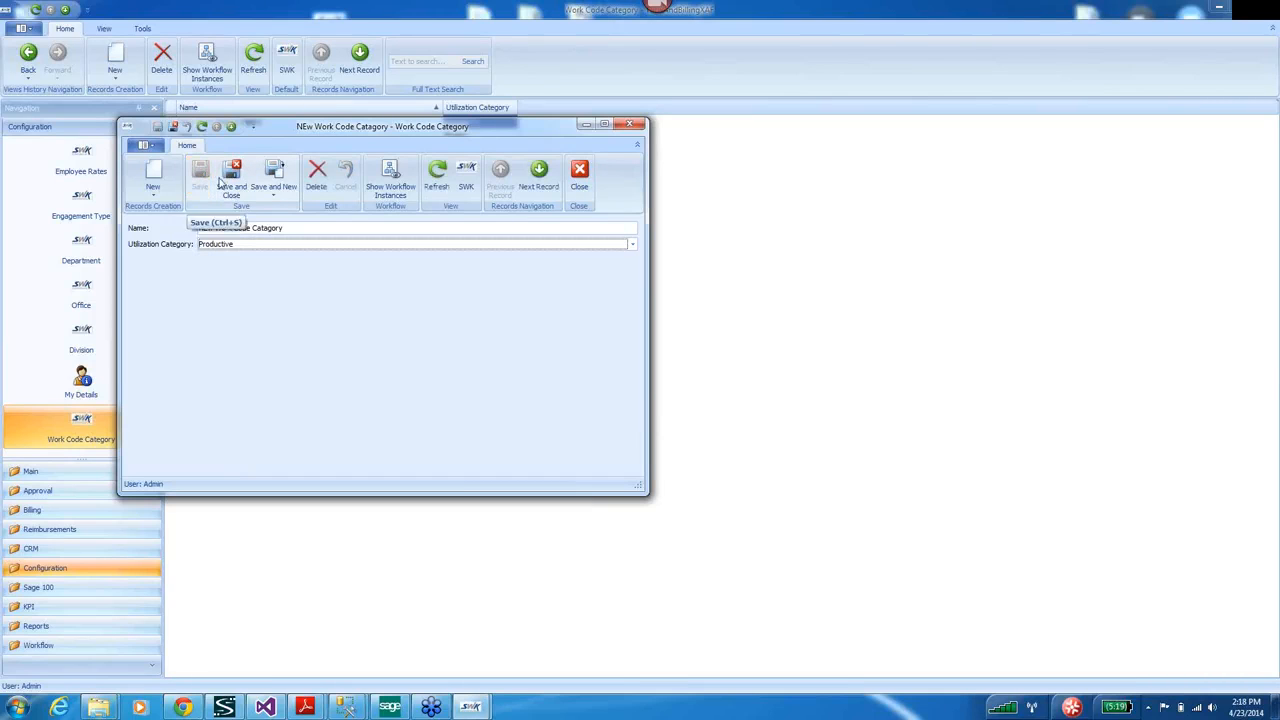
click(629, 125)
click(31, 471)
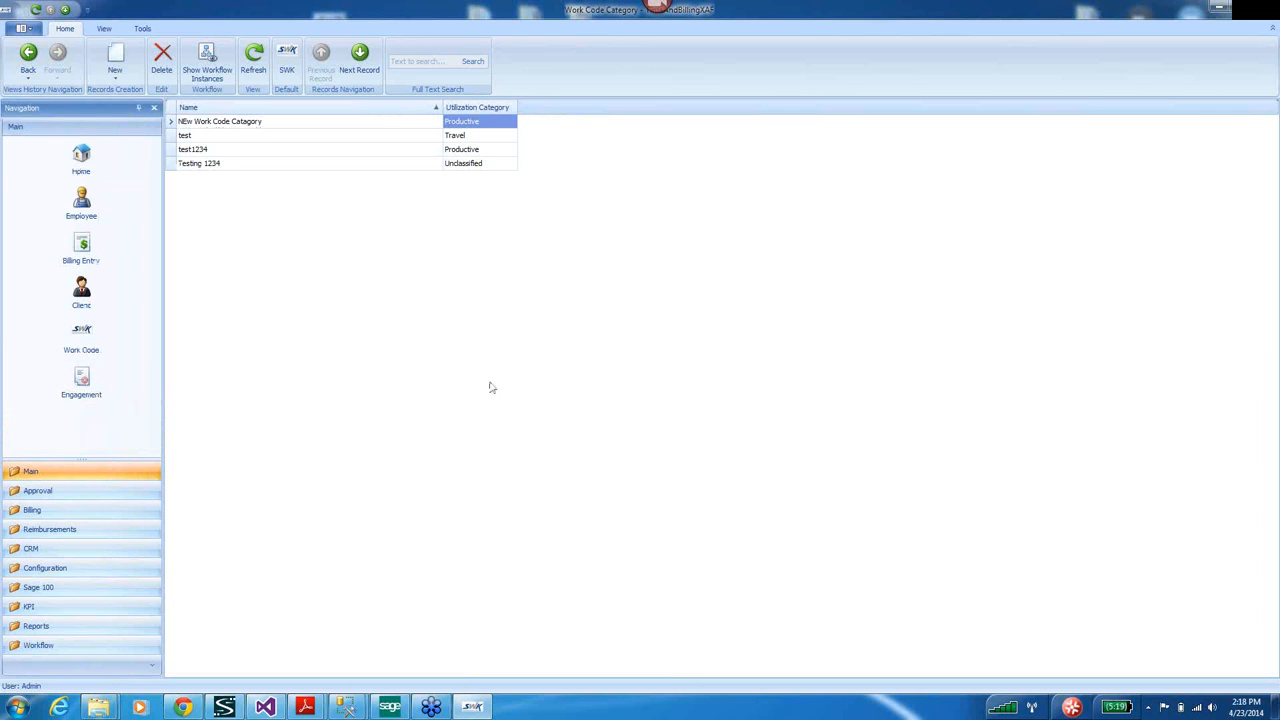
Start a new full-screen engagement for client CANYON RIDGE APARTMENTS.
click(88, 158)
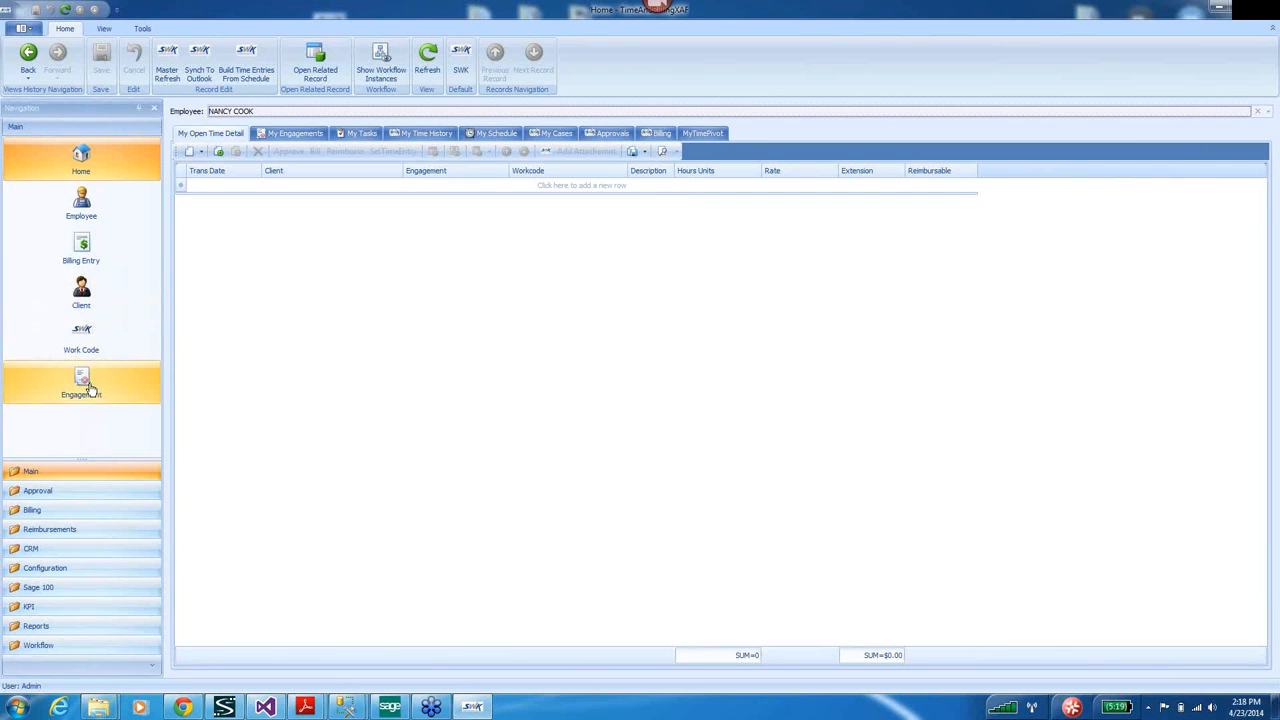
click(86, 387)
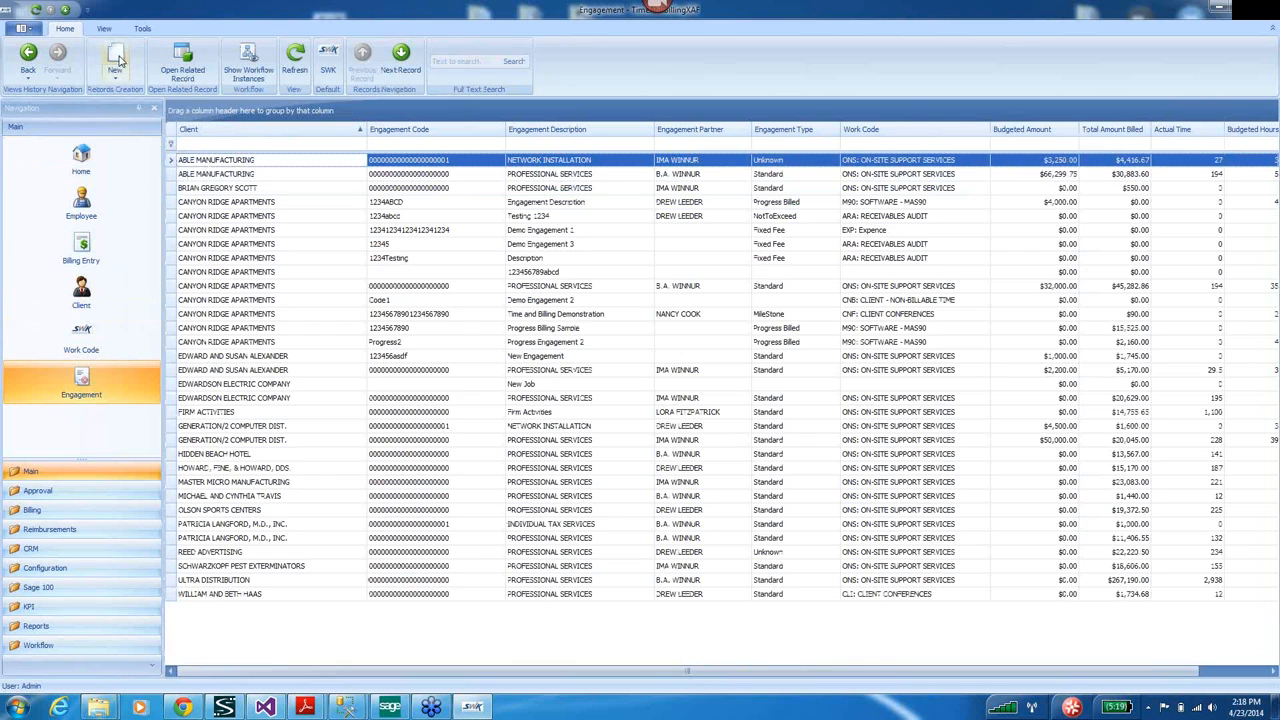
click(117, 56)
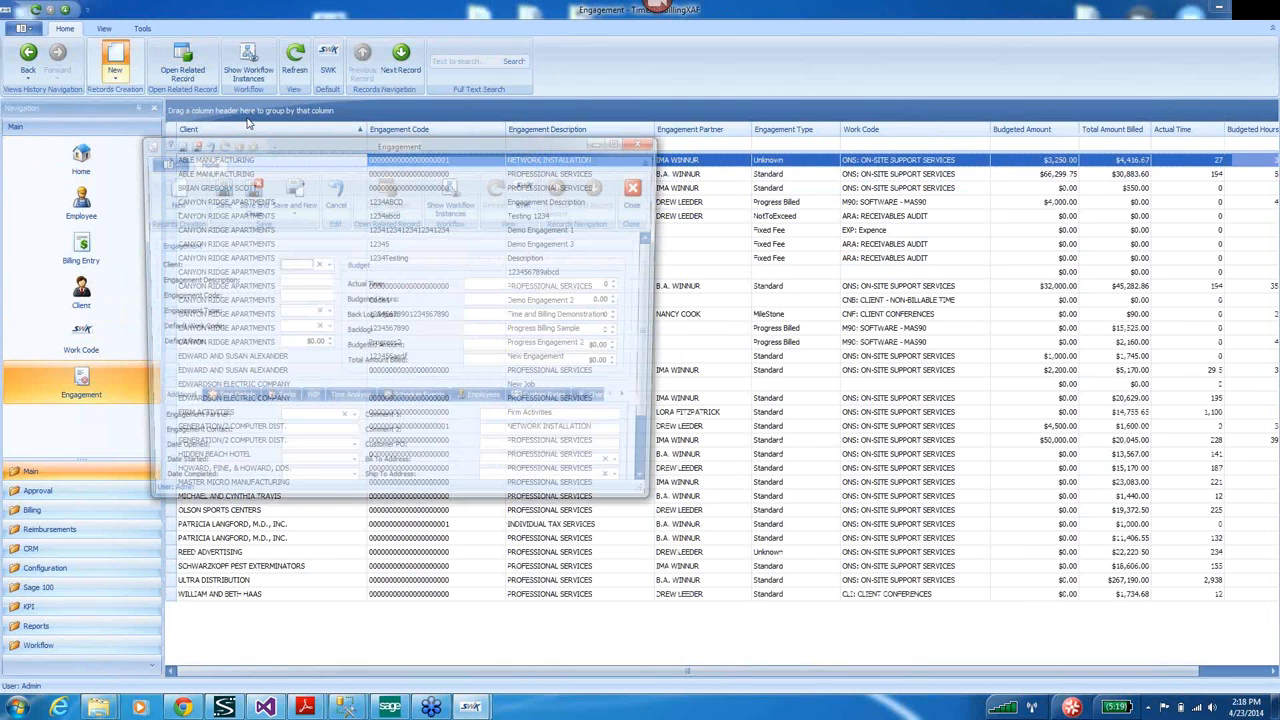
click(614, 140)
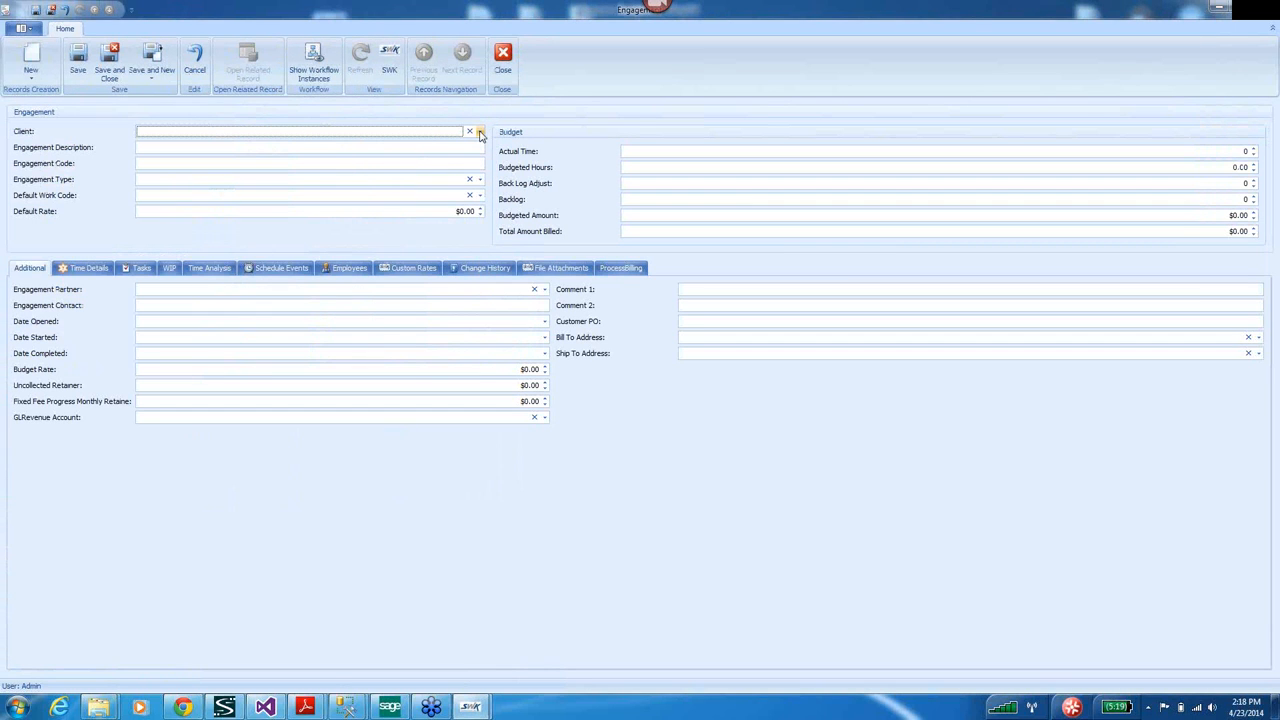
click(480, 134)
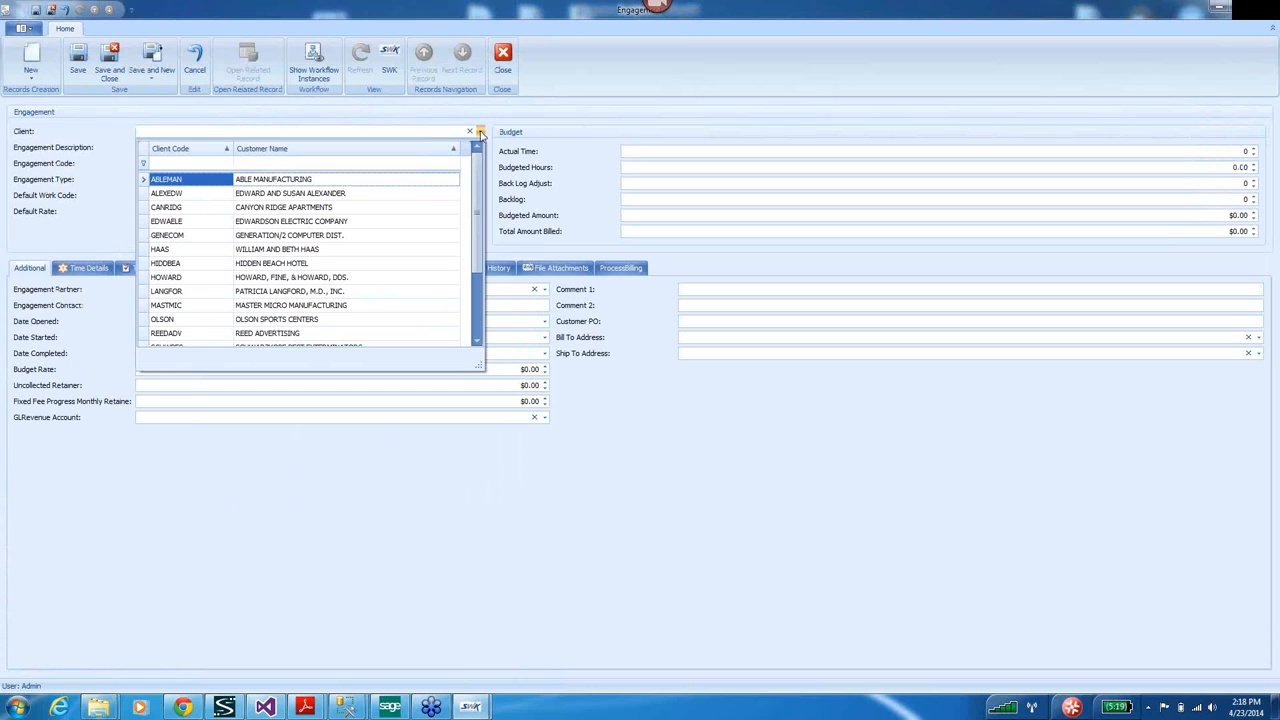
click(276, 209)
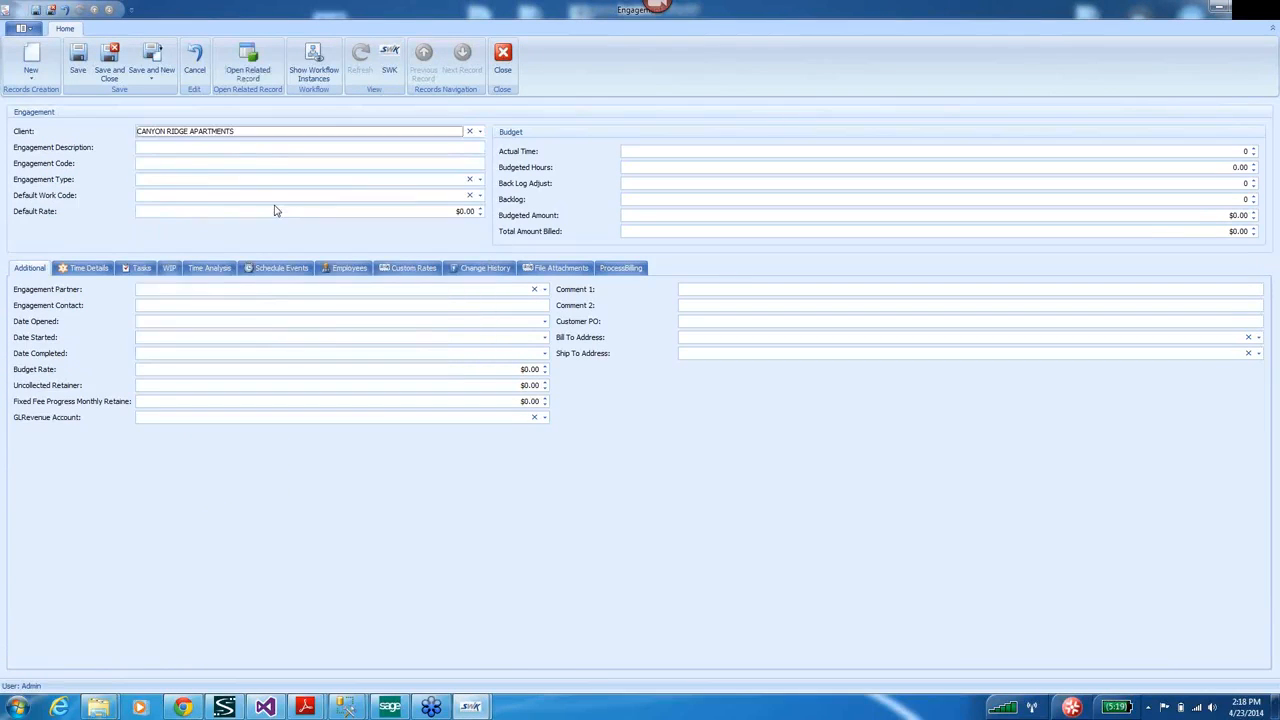
Enter description 'Progress Bill Engagement', code 1234, and type Progress Billed.
click(162, 147)
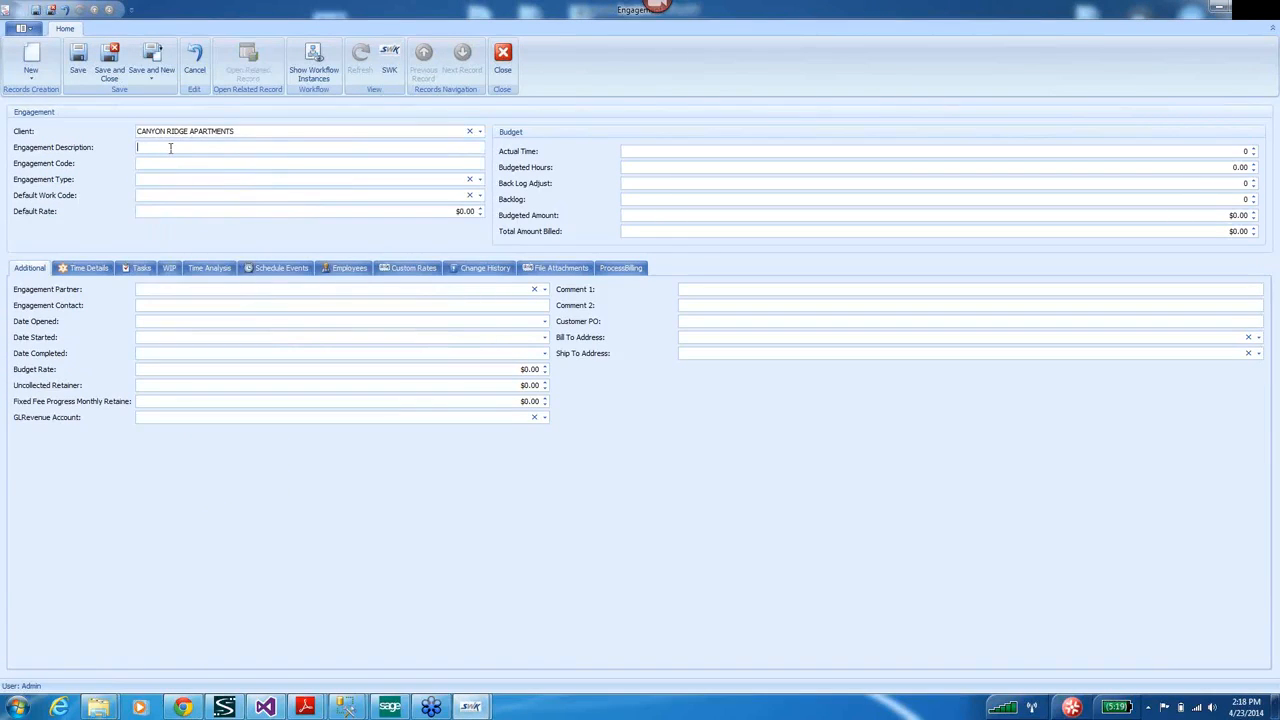
text(Progress Bill Engagement)
click(146, 163)
text(1234ABCD)
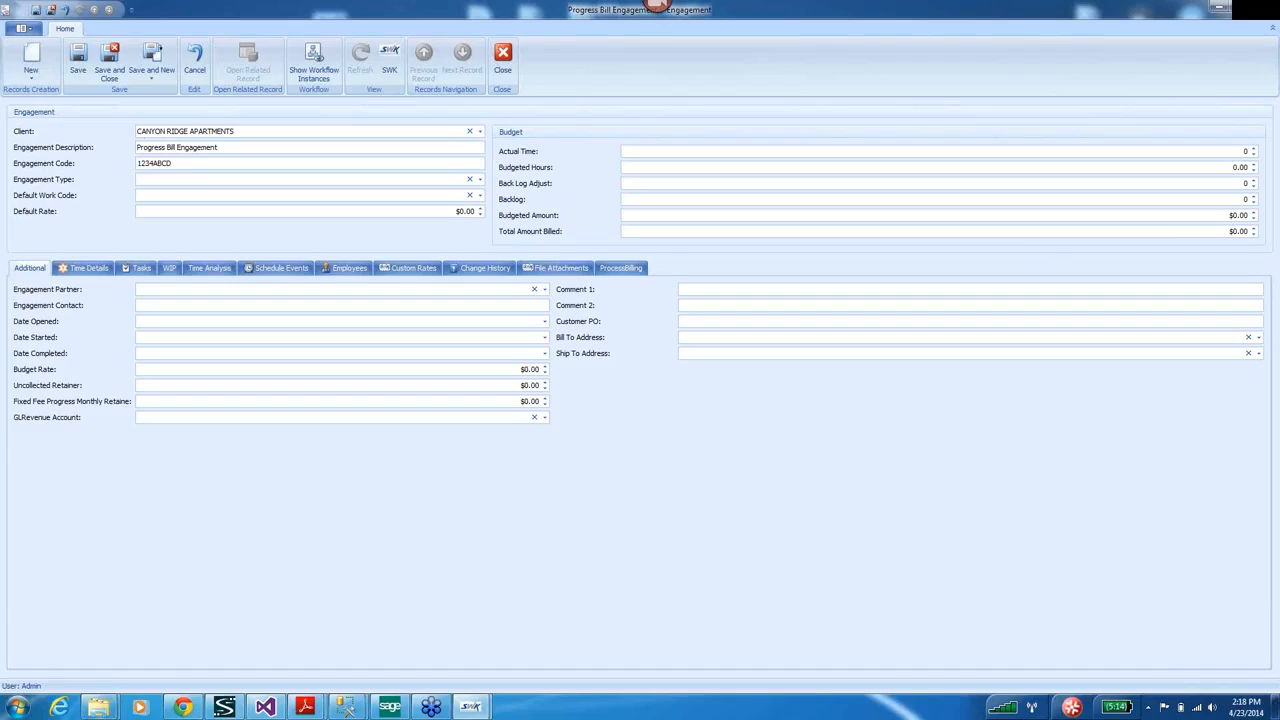
click(480, 182)
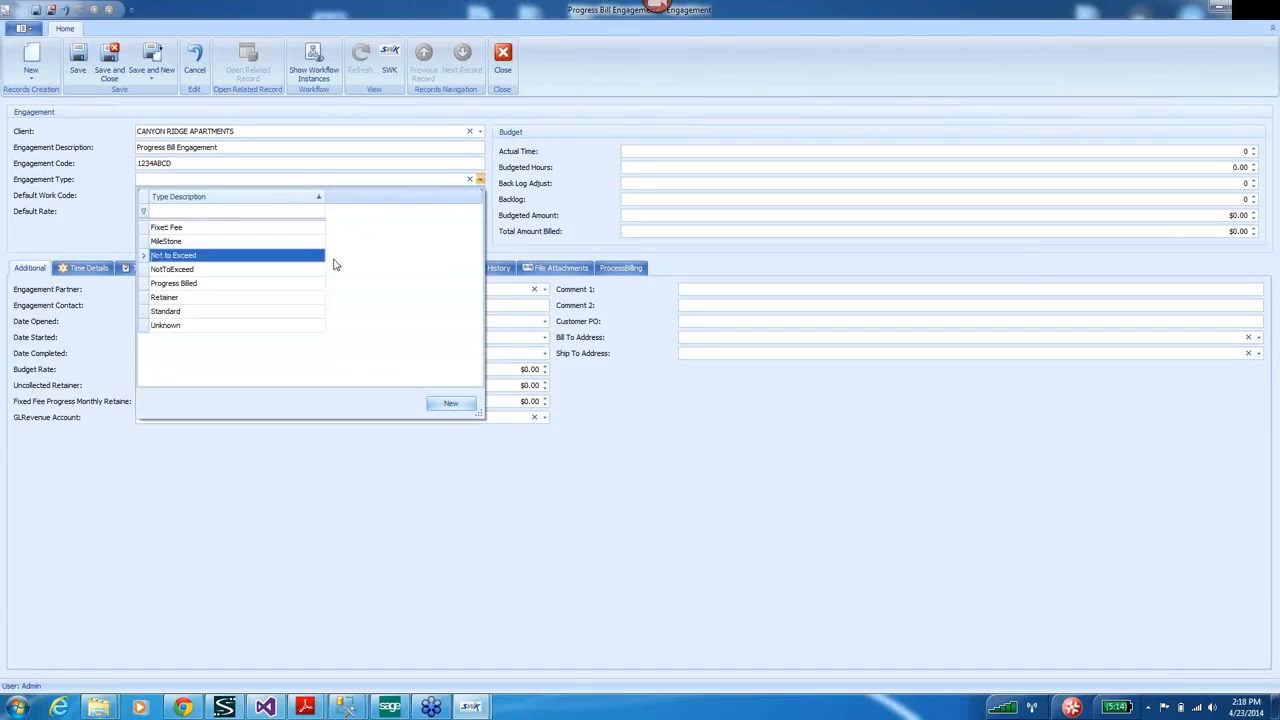
click(212, 289)
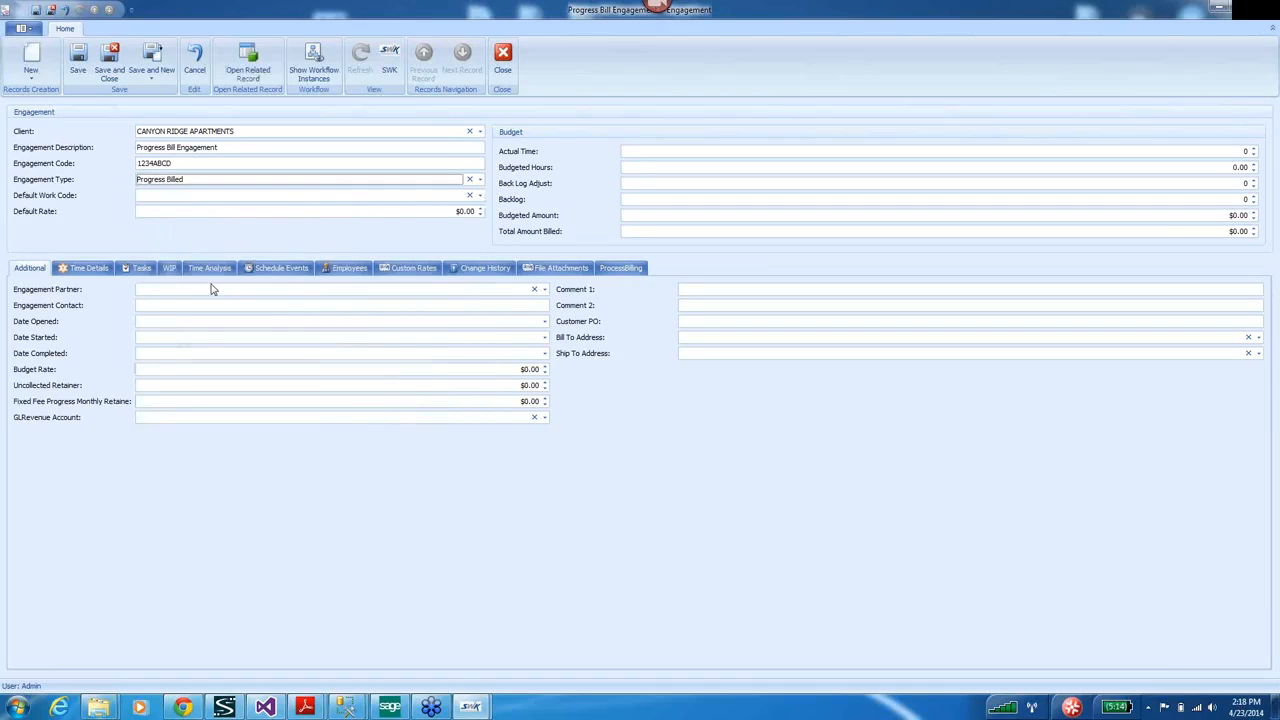
Set default work code M90: SOFTWARE - MAS90, default rate $100.00 and 40 budgeted hours.
click(480, 197)
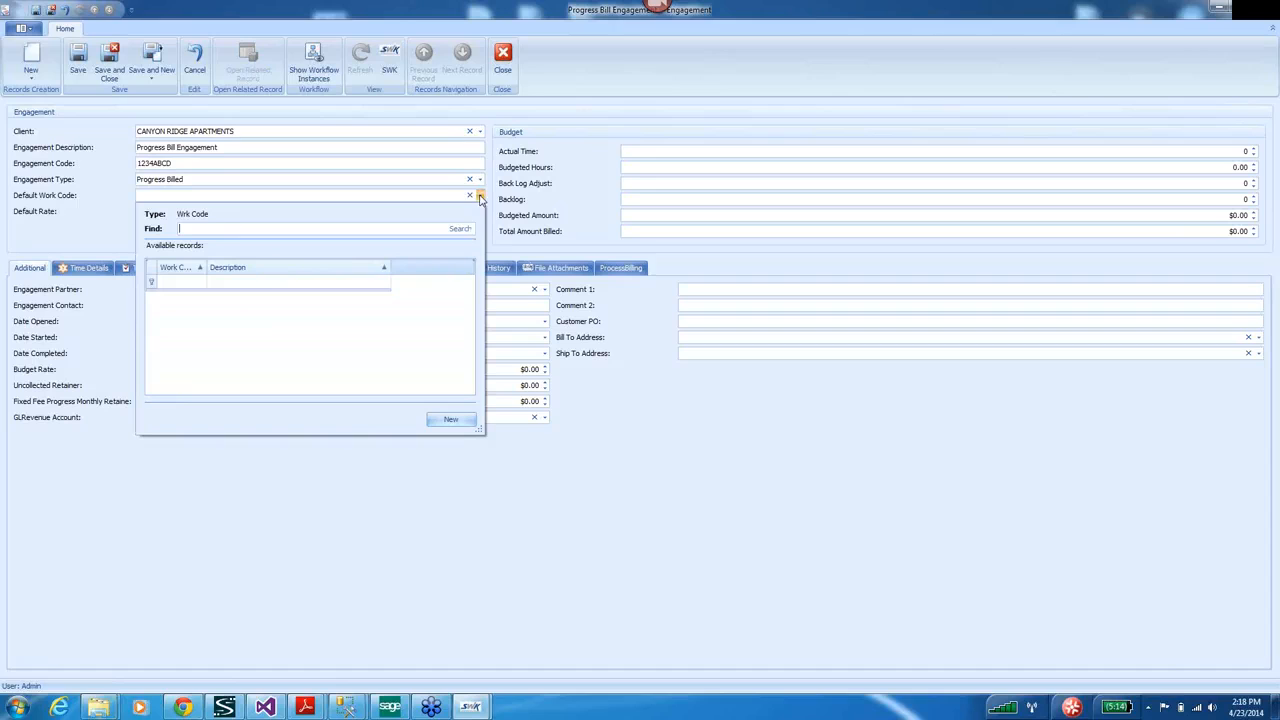
text(software)
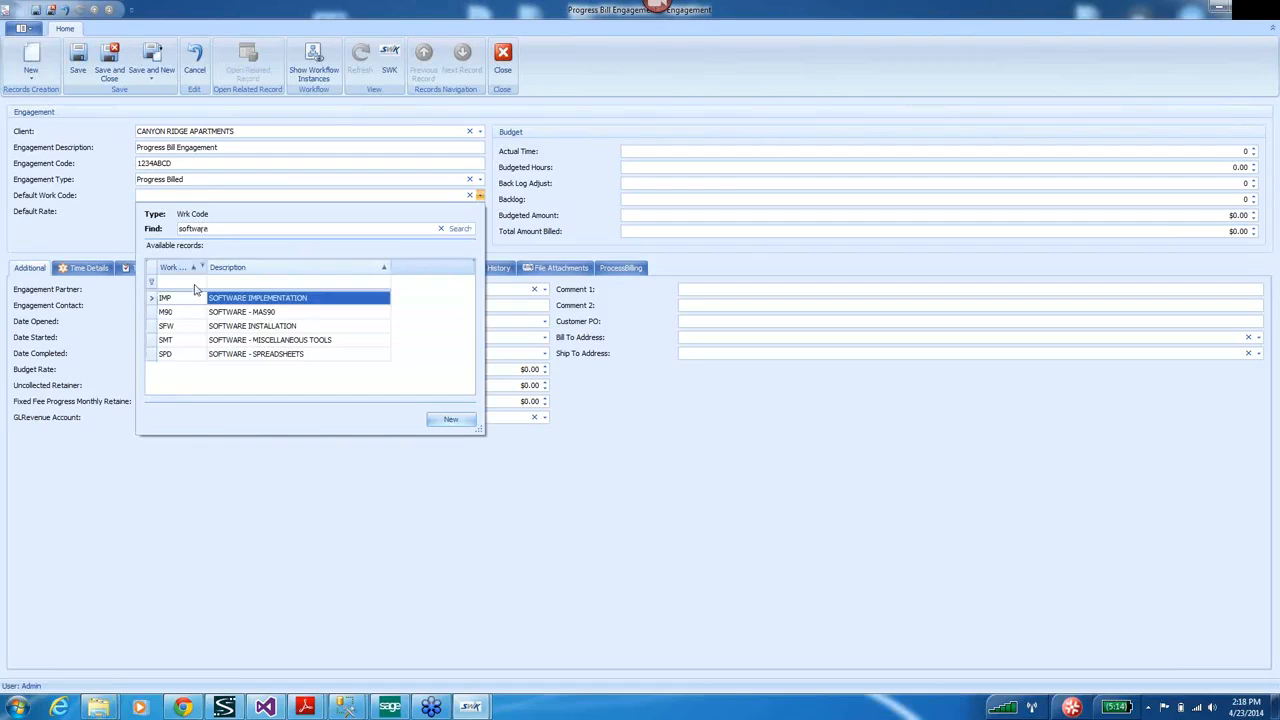
click(220, 312)
double_click(220, 312)
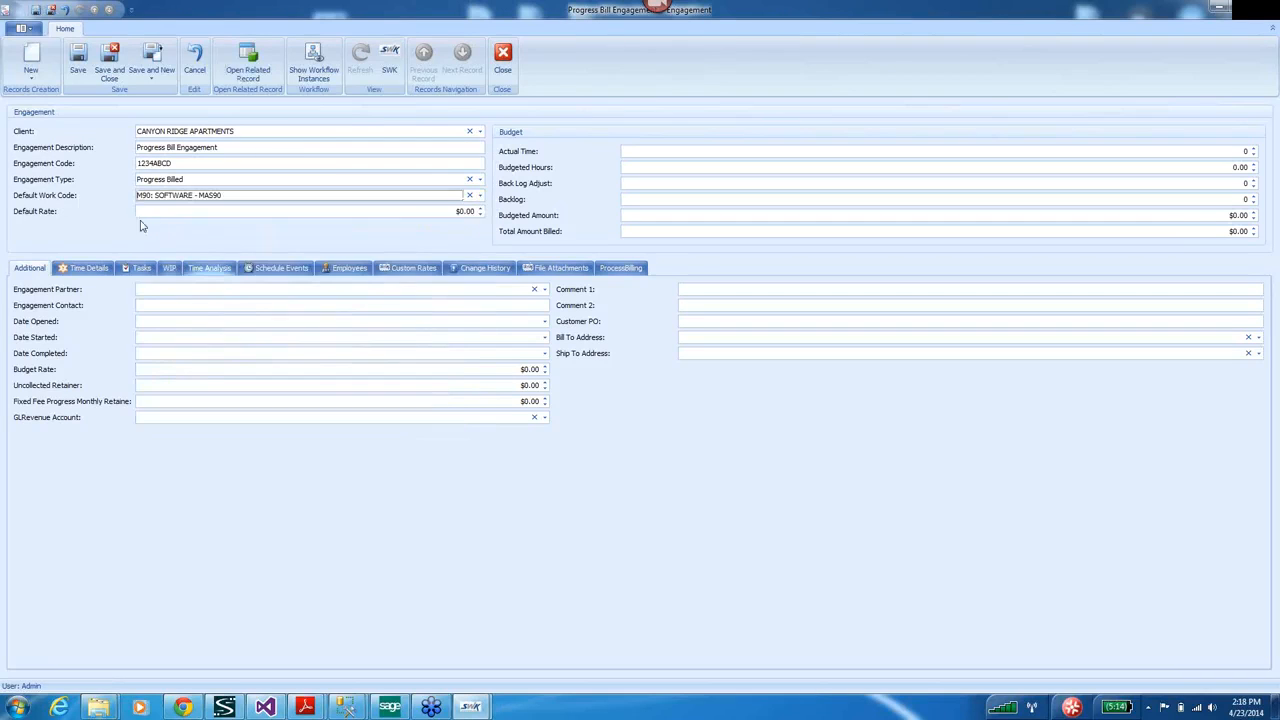
click(450, 211)
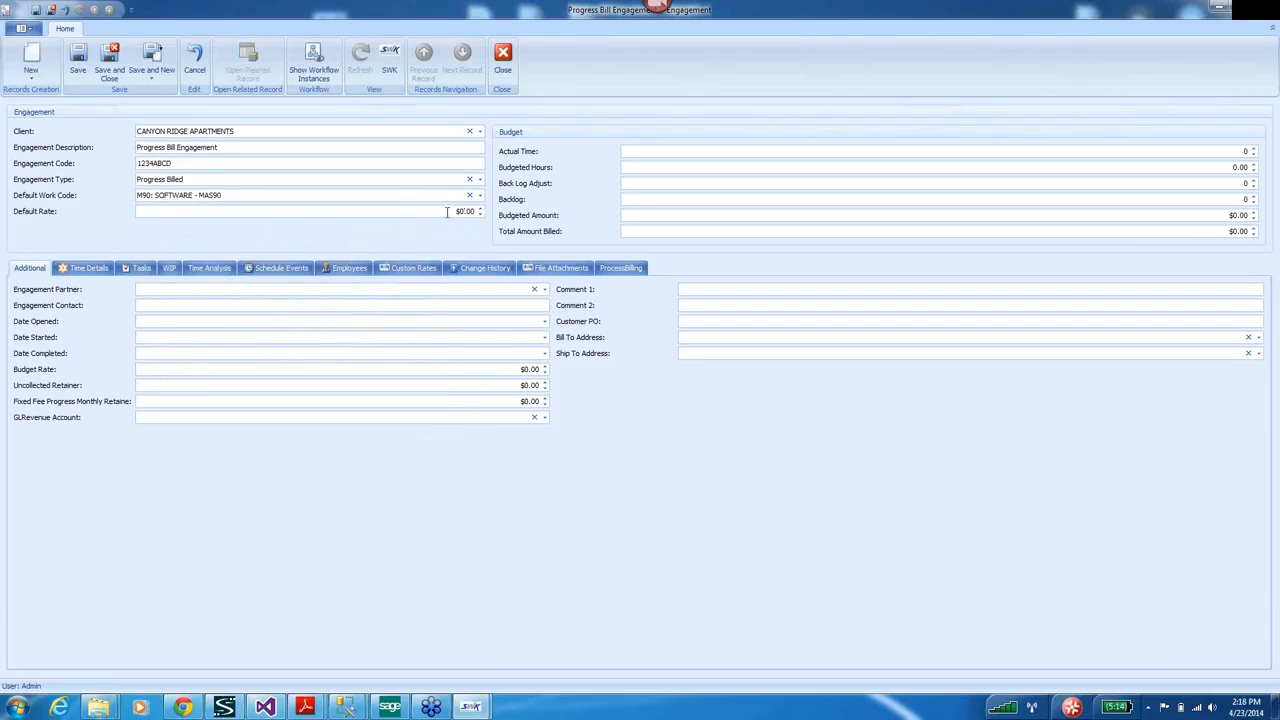
text(10)
click(1206, 170)
text(40)
click(1183, 219)
Enter the budgeted amount and assign the matched engagement partner.
text(40)
click(545, 290)
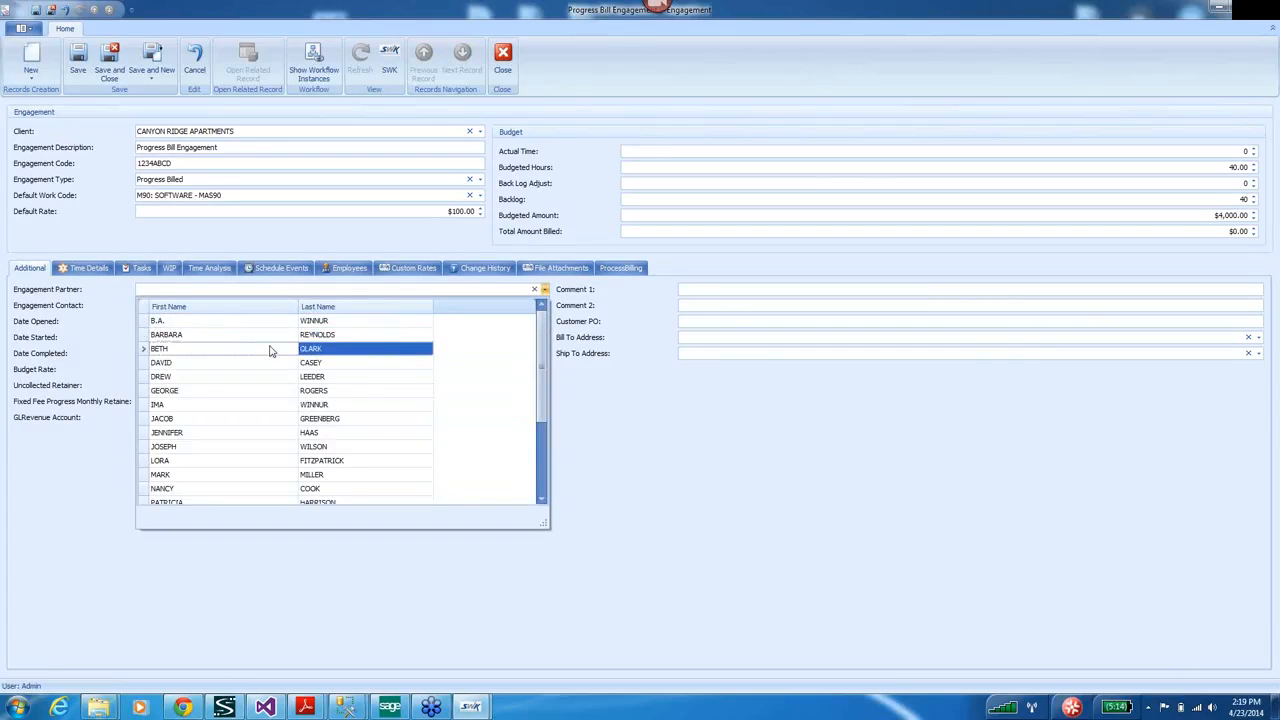
click(160, 292)
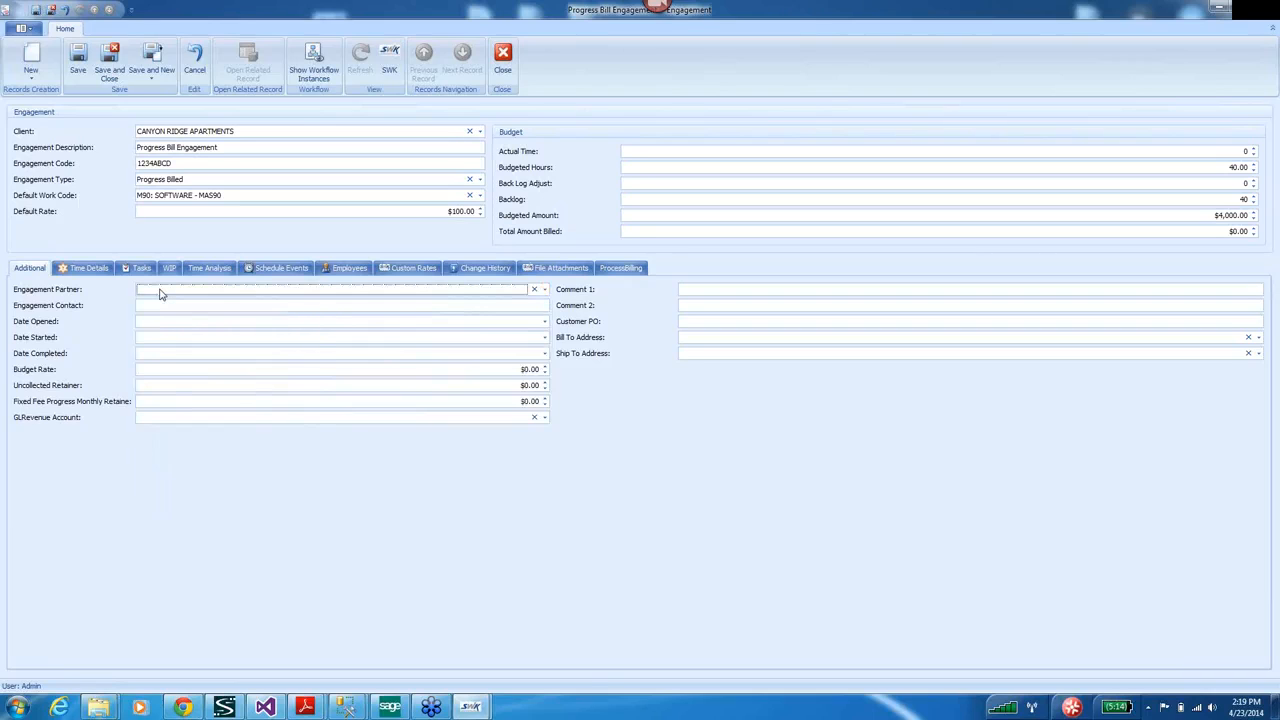
text(na)
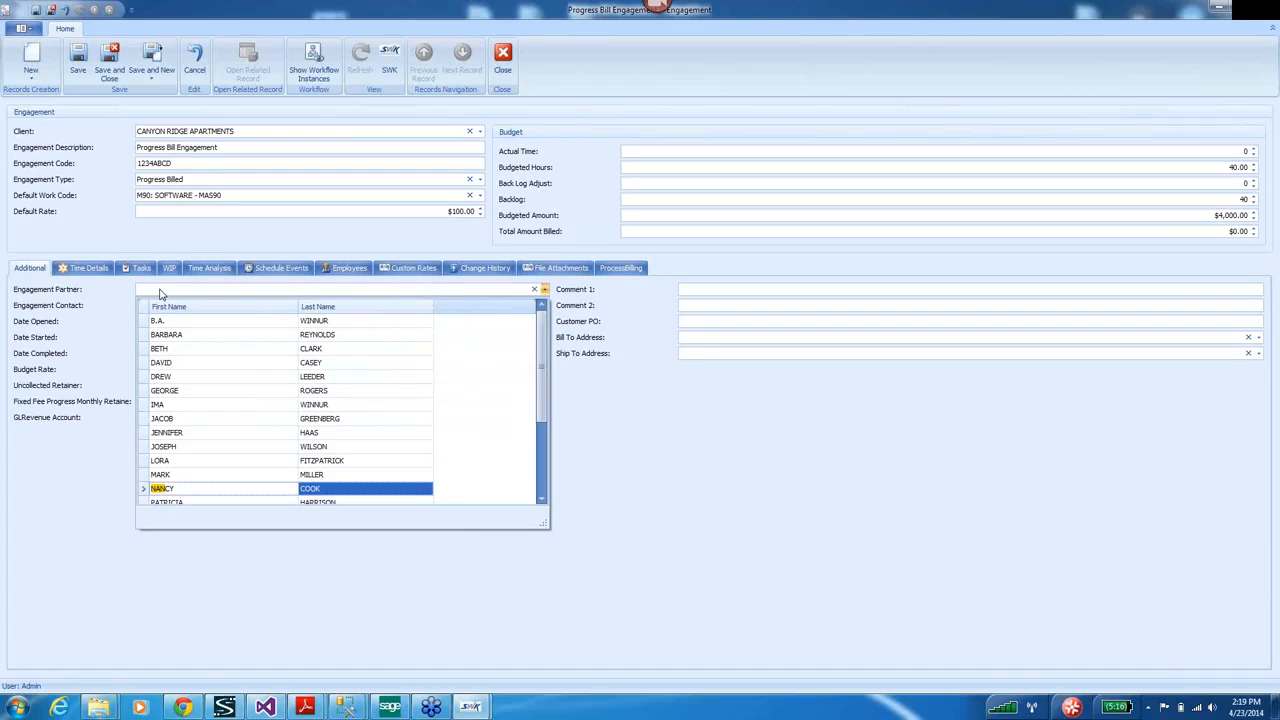
key(Return)
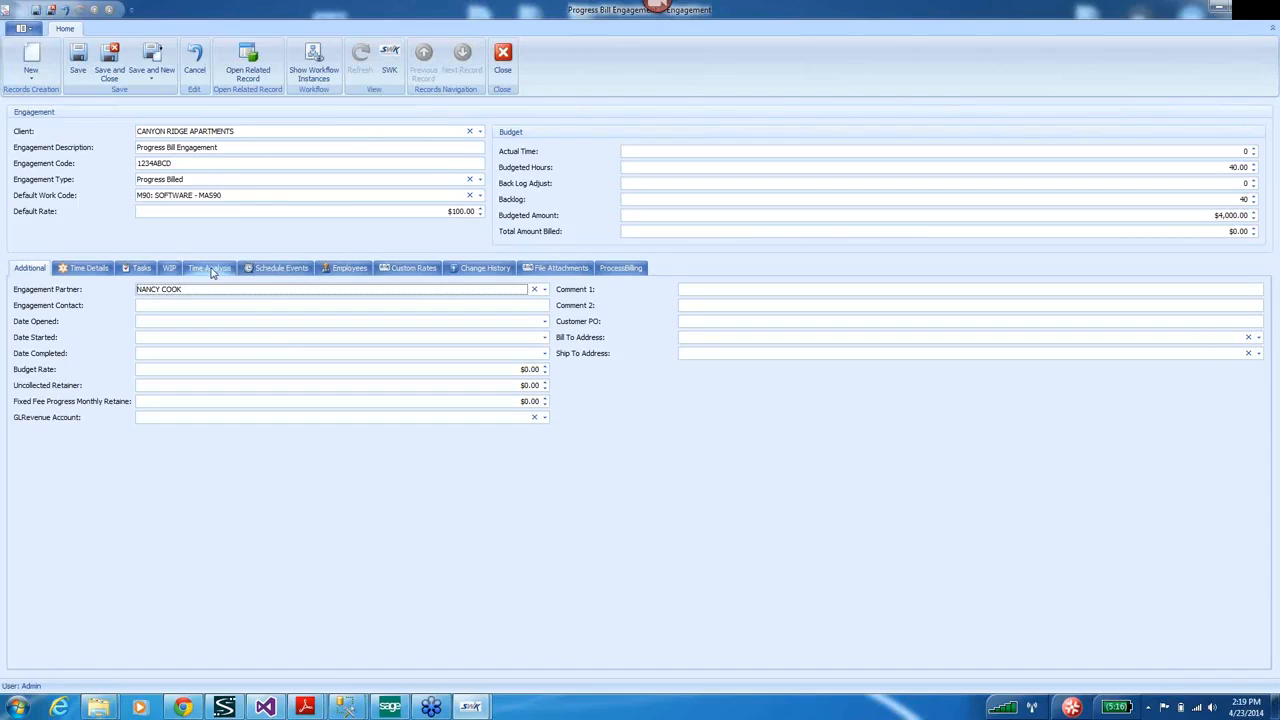
Search the GL accounts for revenue and pick 411-02 Software Revenue as the revenue account.
click(545, 418)
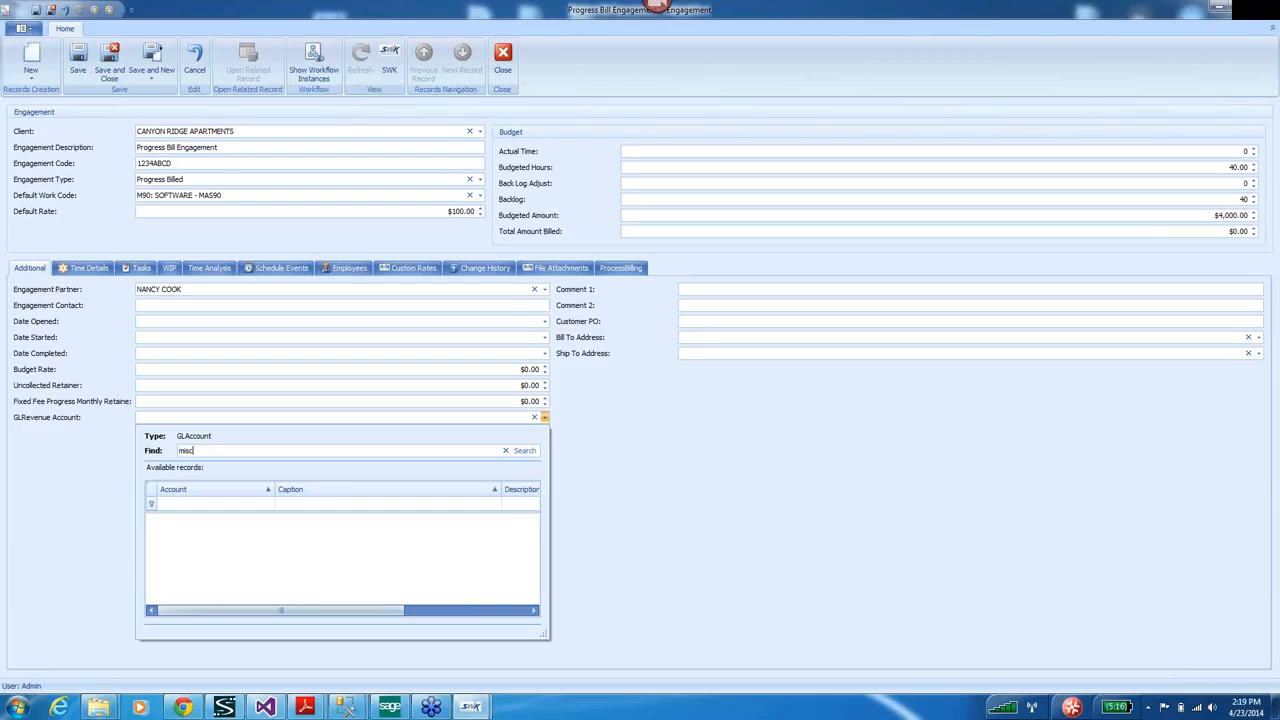
text(misc)
key(Return)
key(Return)
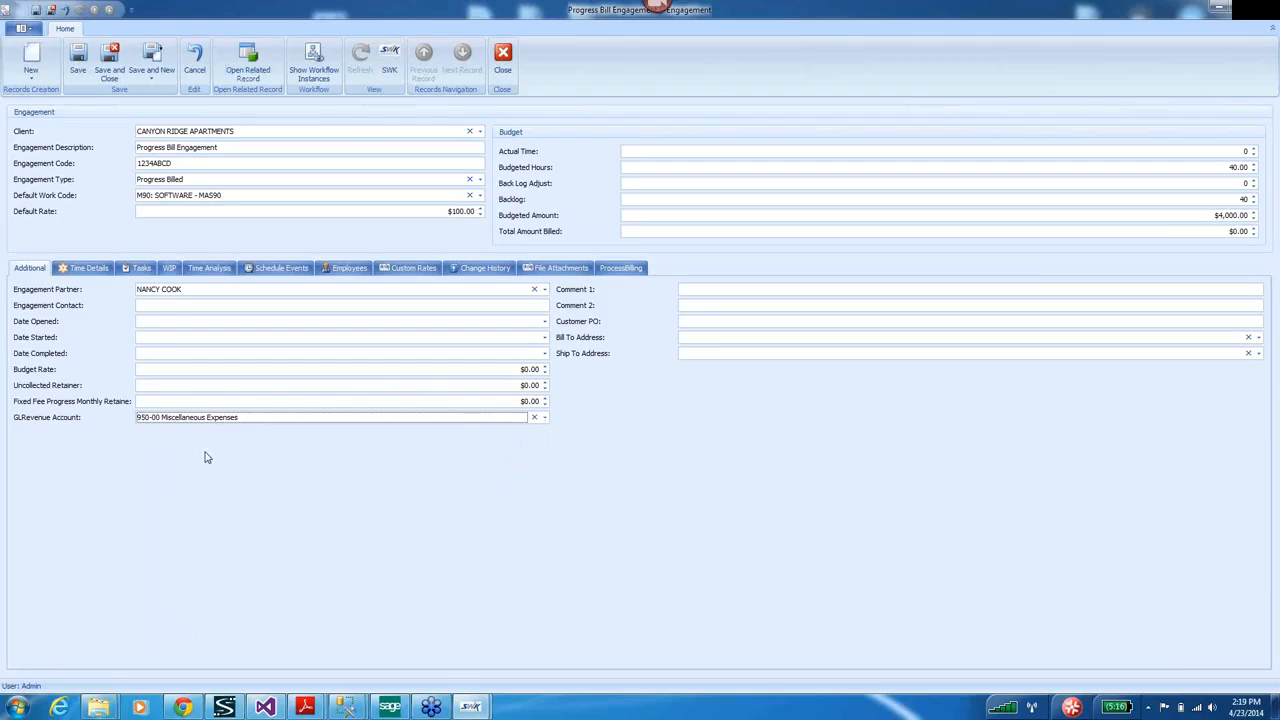
click(545, 418)
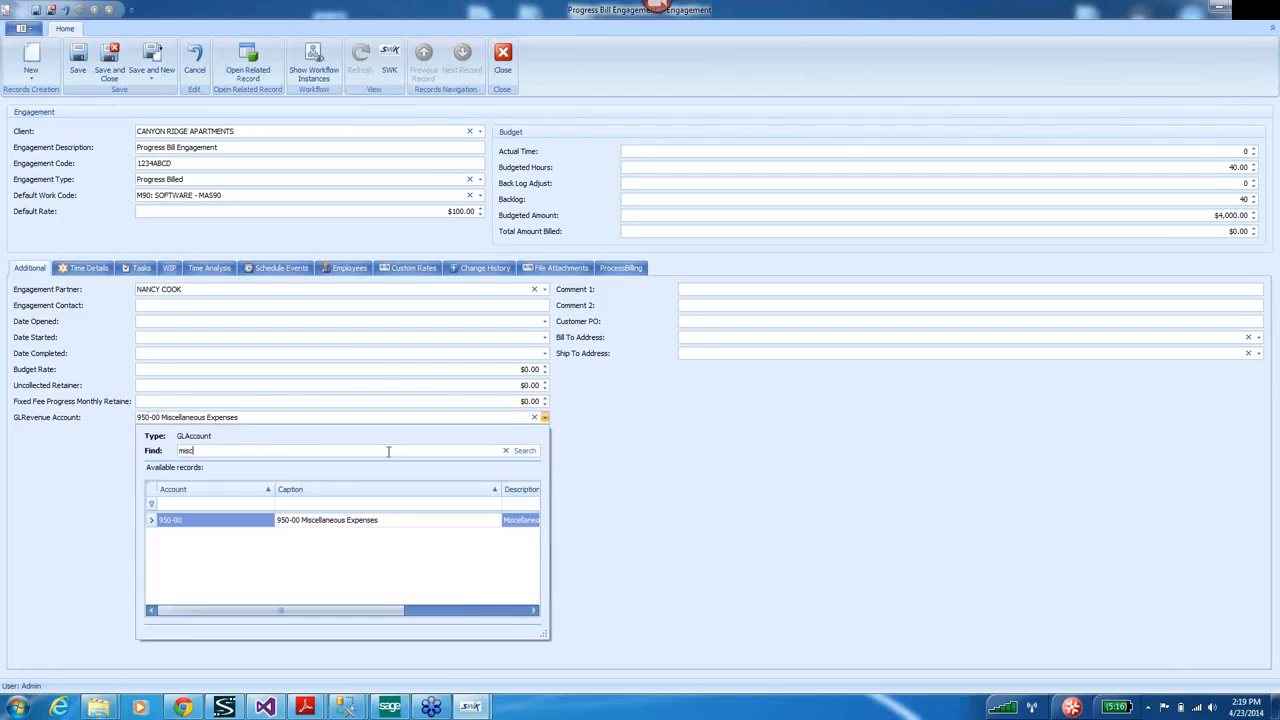
key(BackSpace)
key(BackSpace)
text(re Rev)
text(enue)
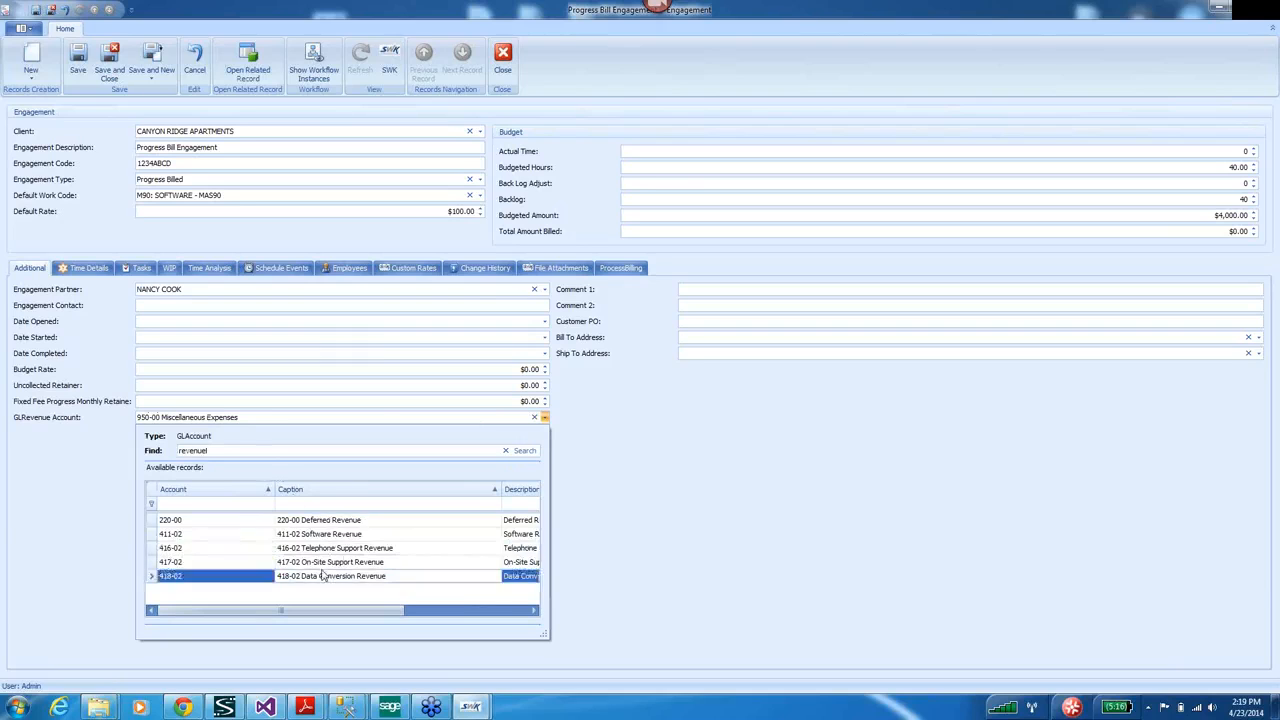
click(315, 537)
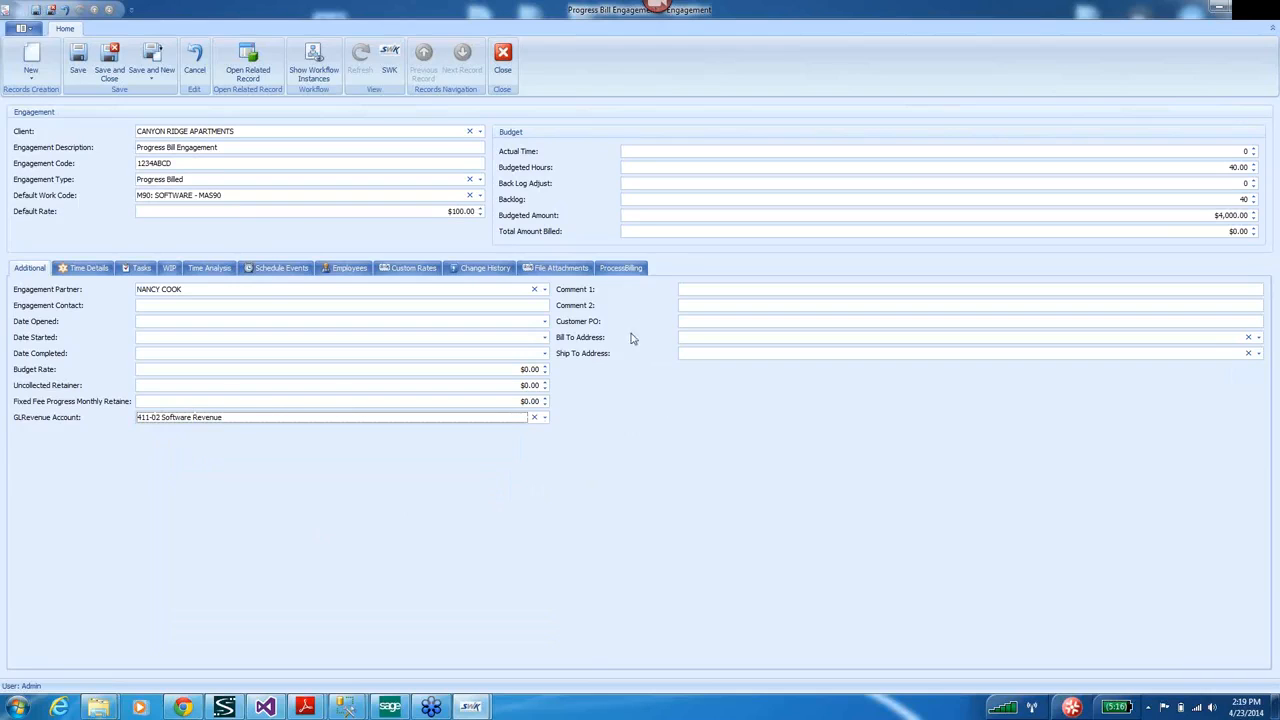
Customize the engagement form layout to show the Internal PO field.
right_click(607, 417)
click(662, 428)
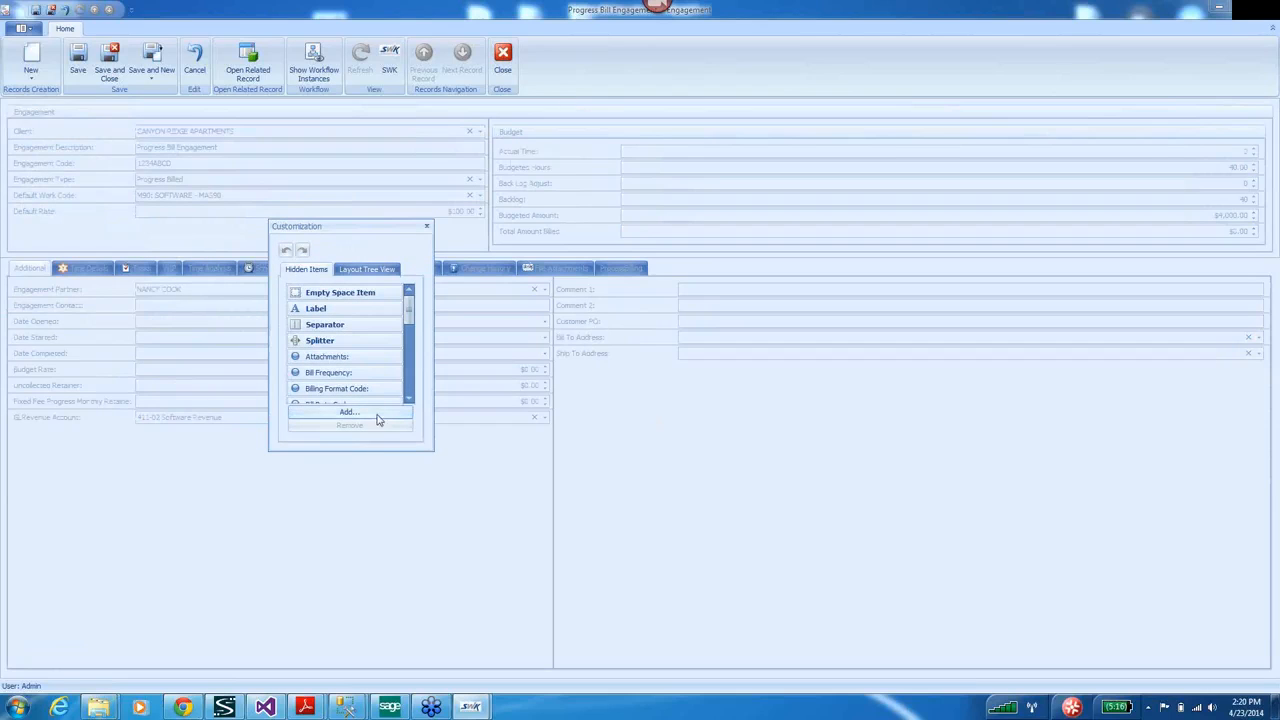
drag(410, 310, 410, 385)
drag(315, 309, 596, 352)
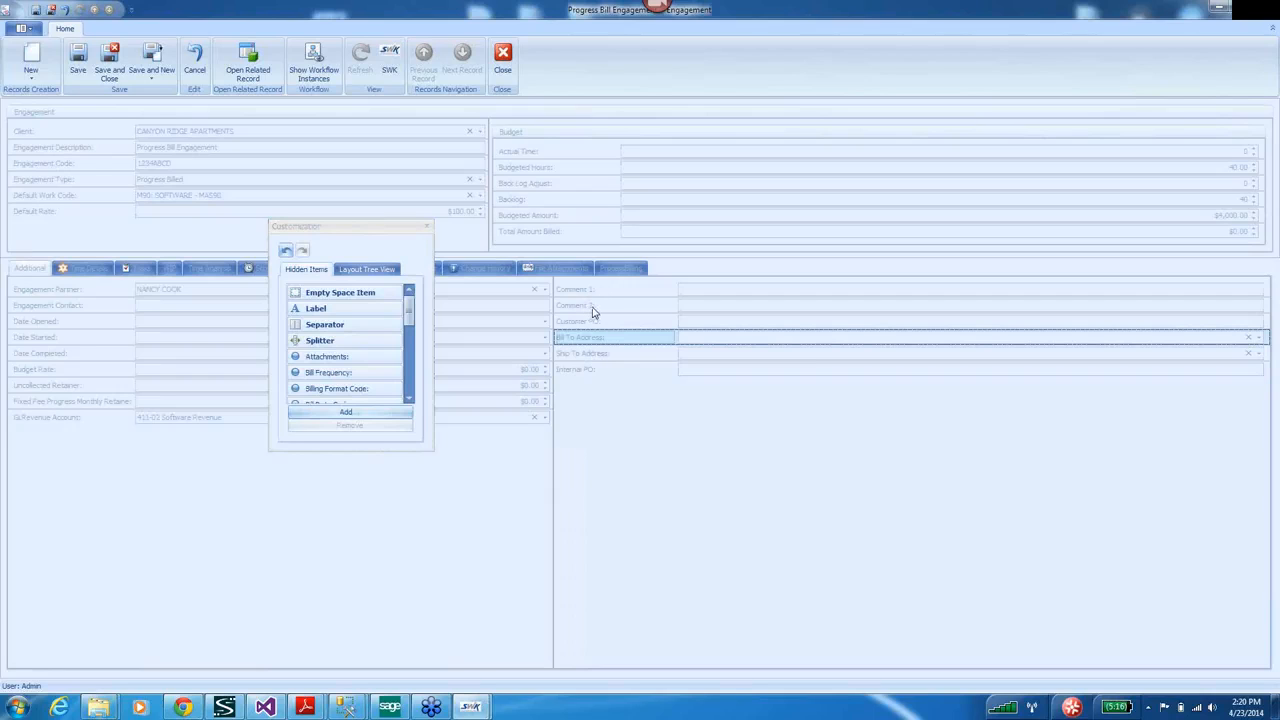
Move Comment 1 and Comment 2 to Hidden Items and finish customizing.
click(592, 312)
drag(594, 314, 357, 374)
drag(598, 292, 349, 366)
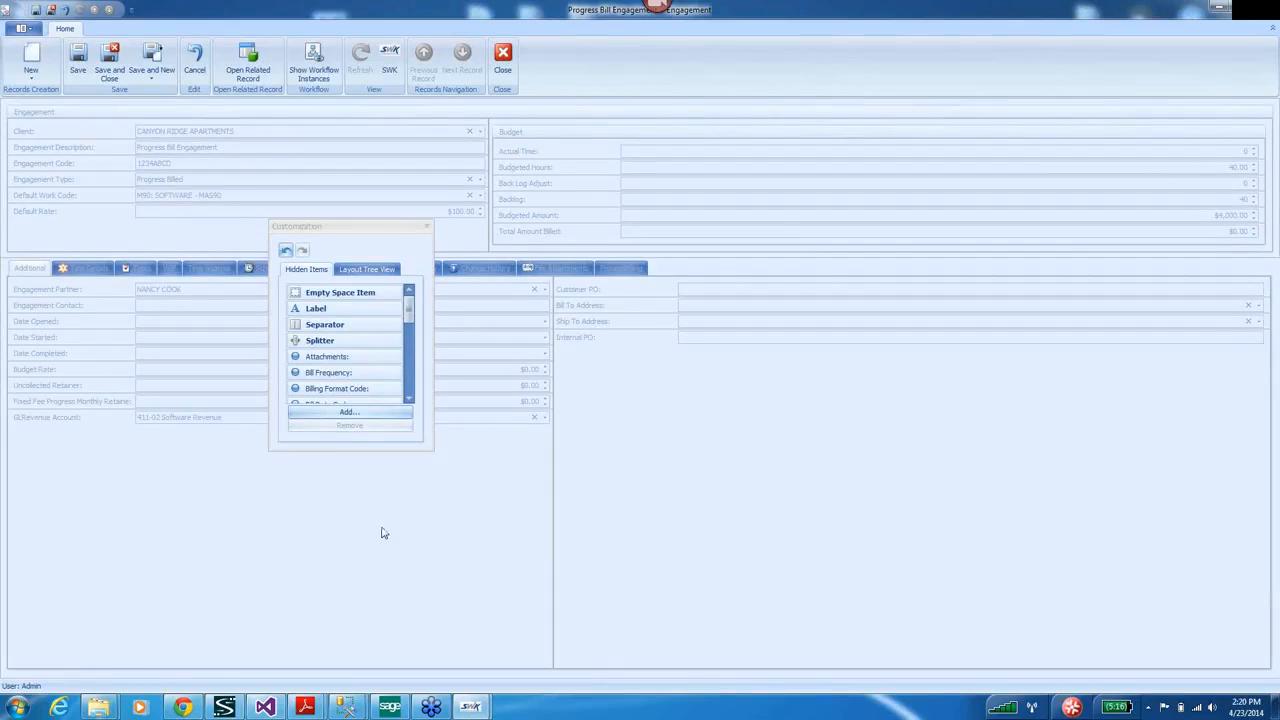
click(427, 231)
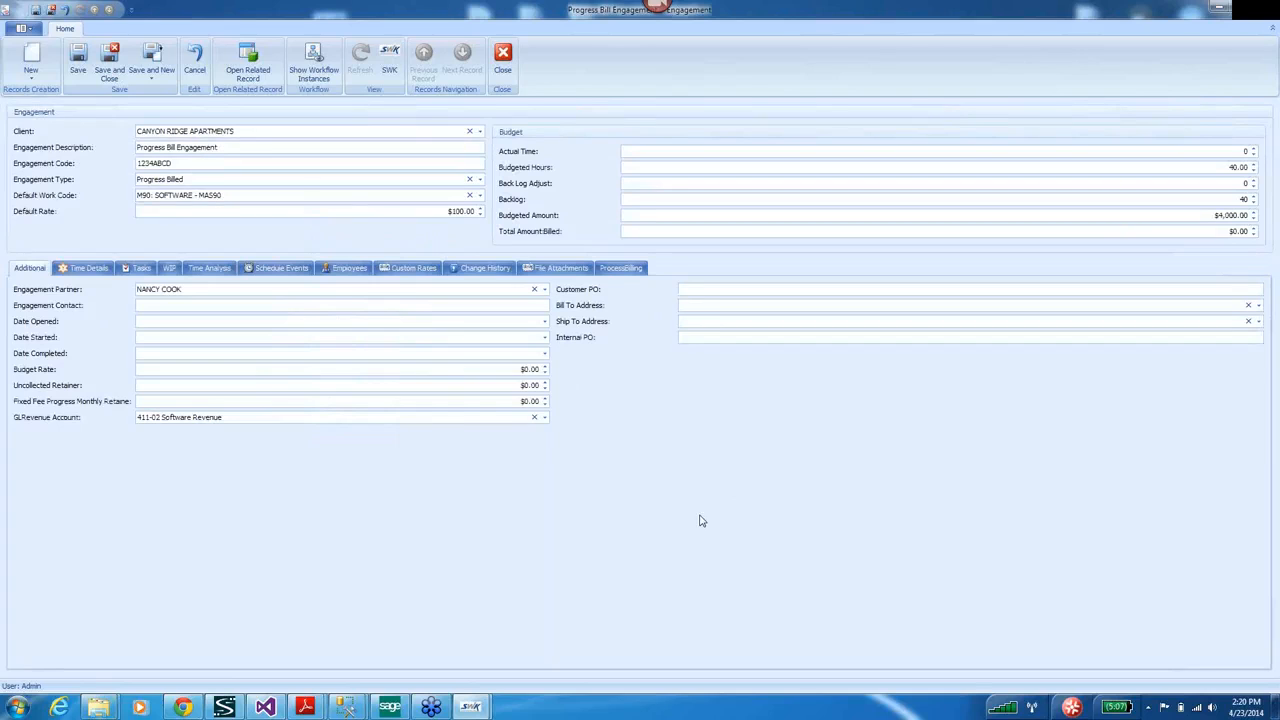
right_click(700, 521)
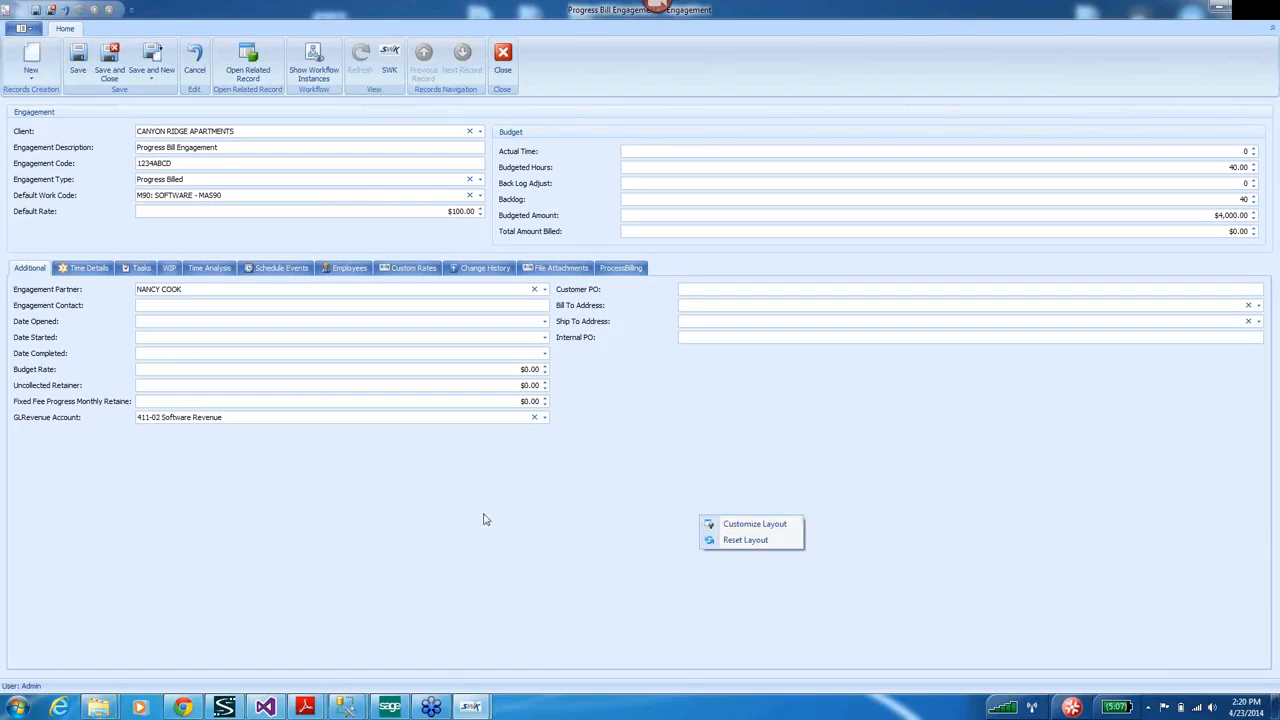
click(421, 511)
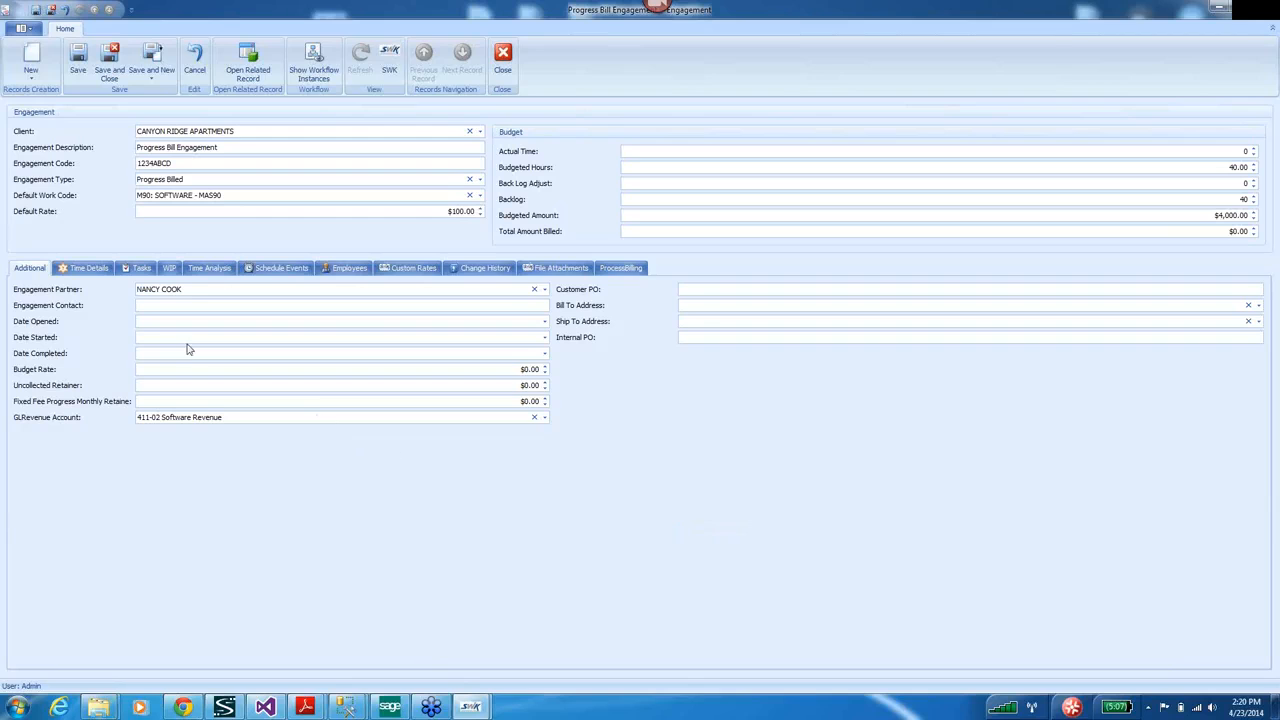
Assign two employees to the engagement on the Employees tab.
click(350, 268)
click(25, 286)
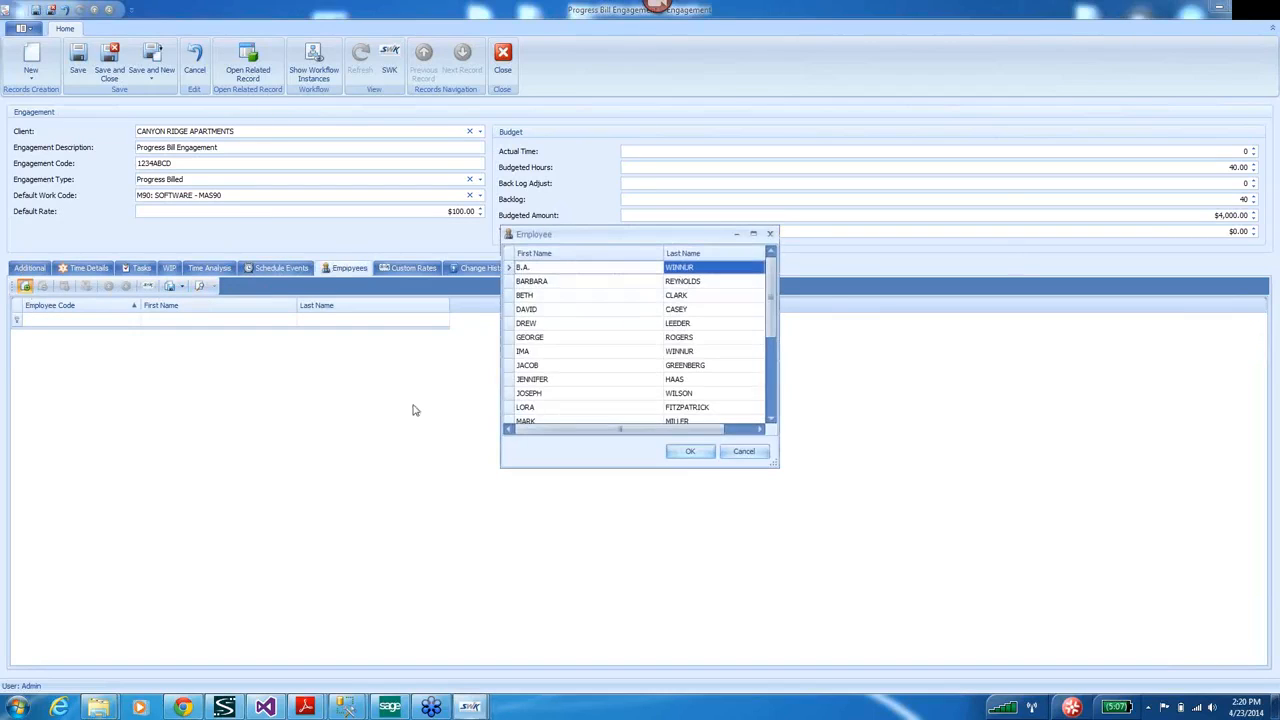
click(530, 325)
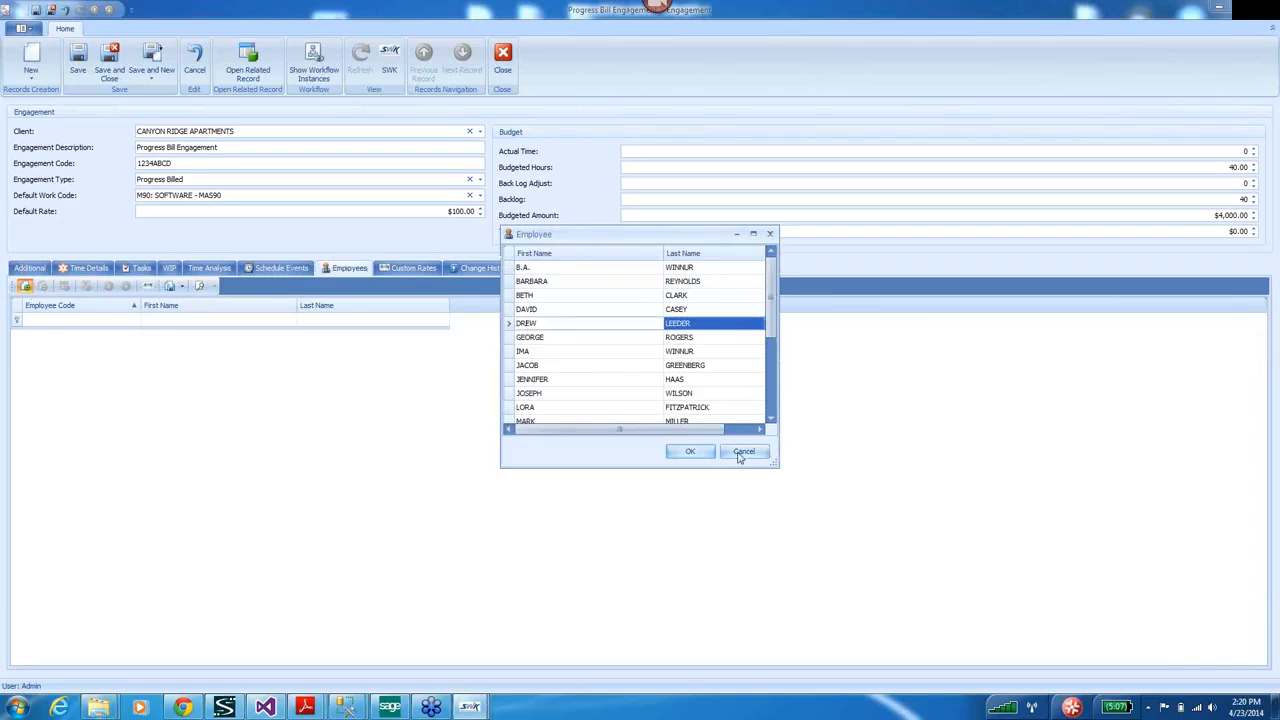
click(690, 451)
click(25, 287)
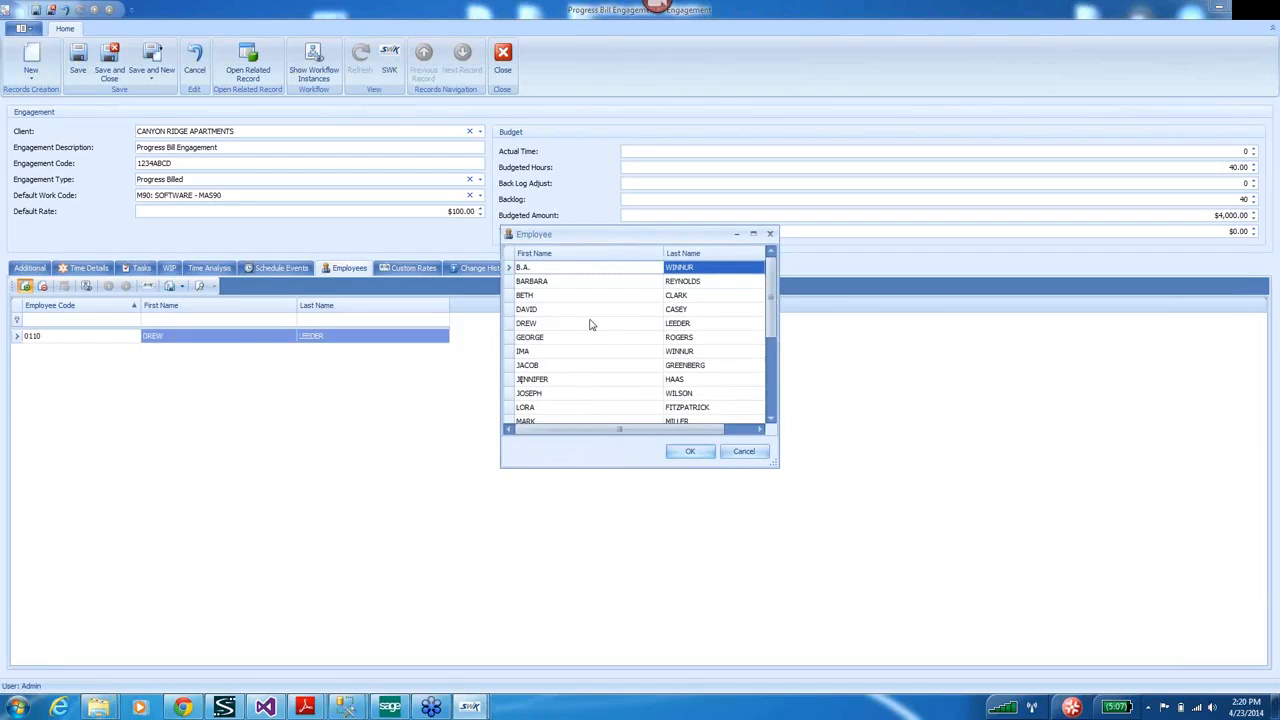
text(na)
click(528, 309)
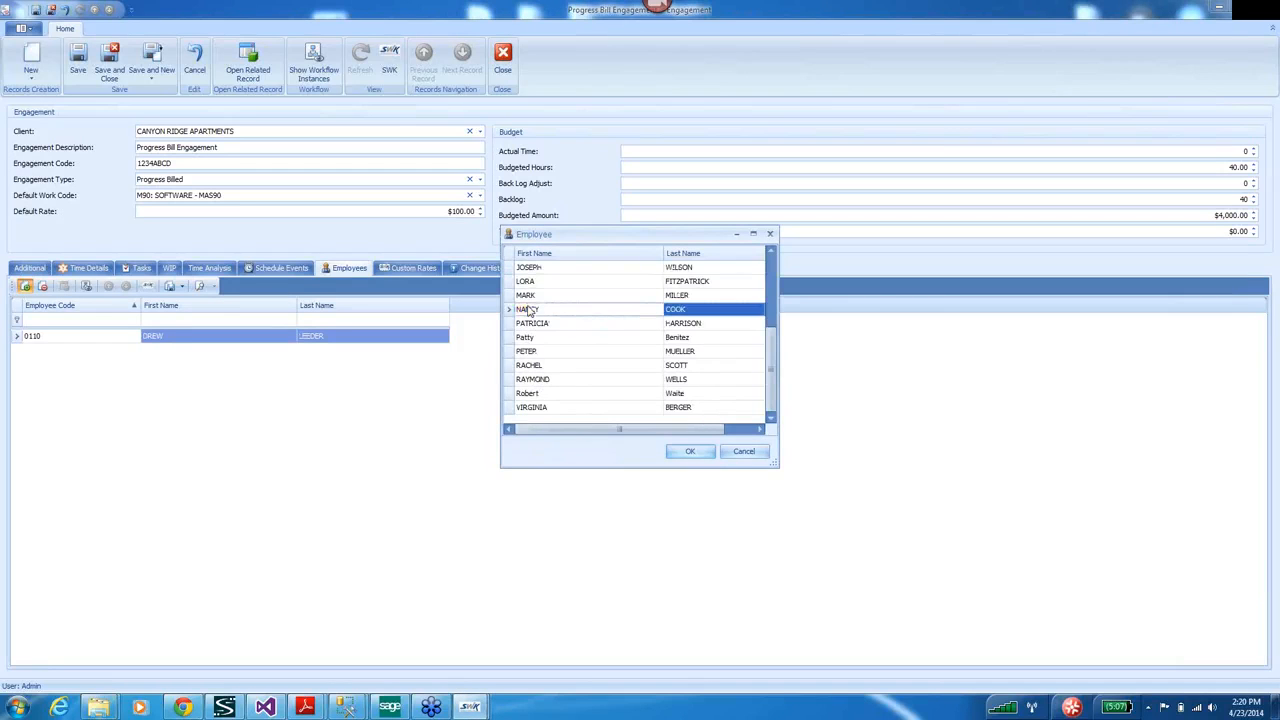
click(688, 451)
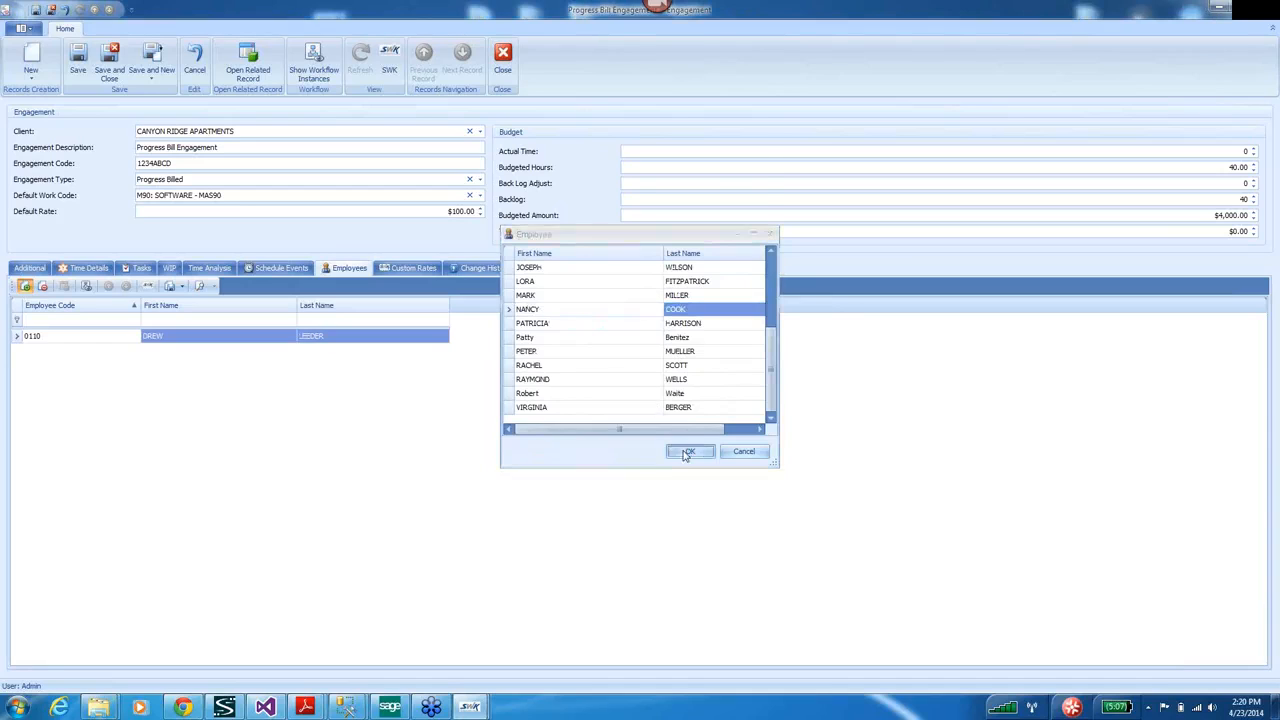
click(390, 443)
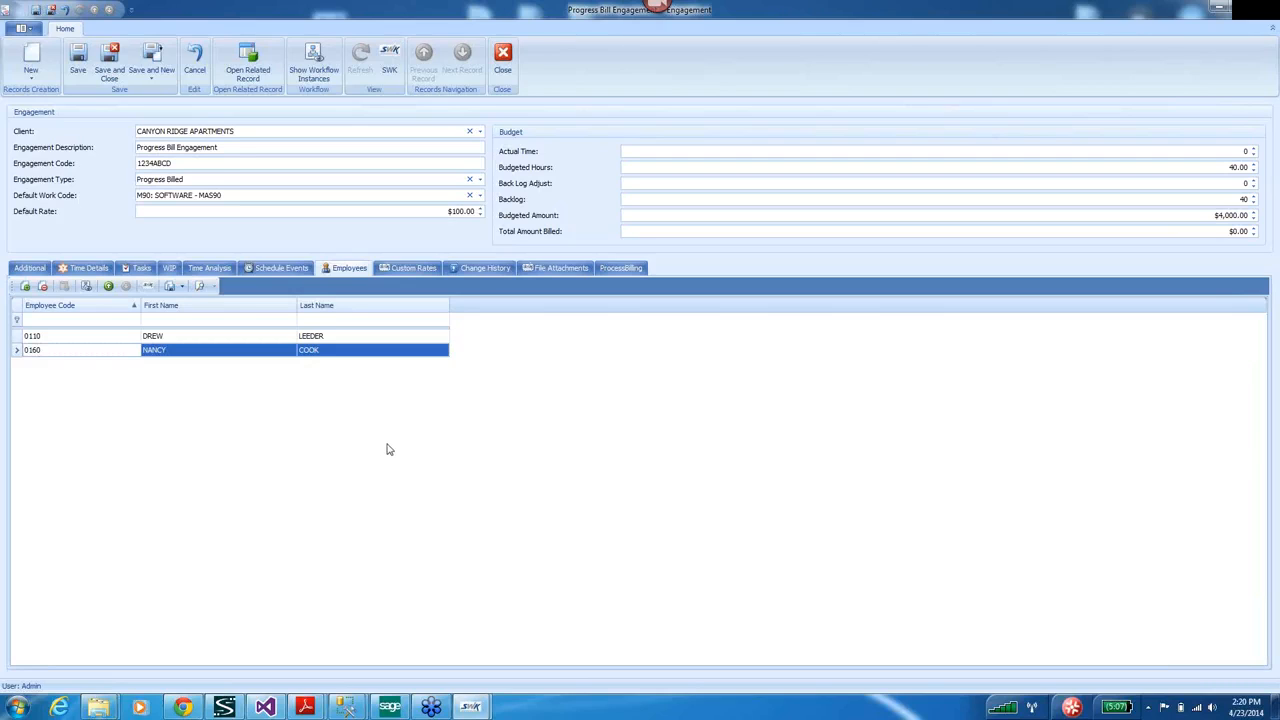
Save and close the engagement, then open the employee from Employee navigation.
click(80, 58)
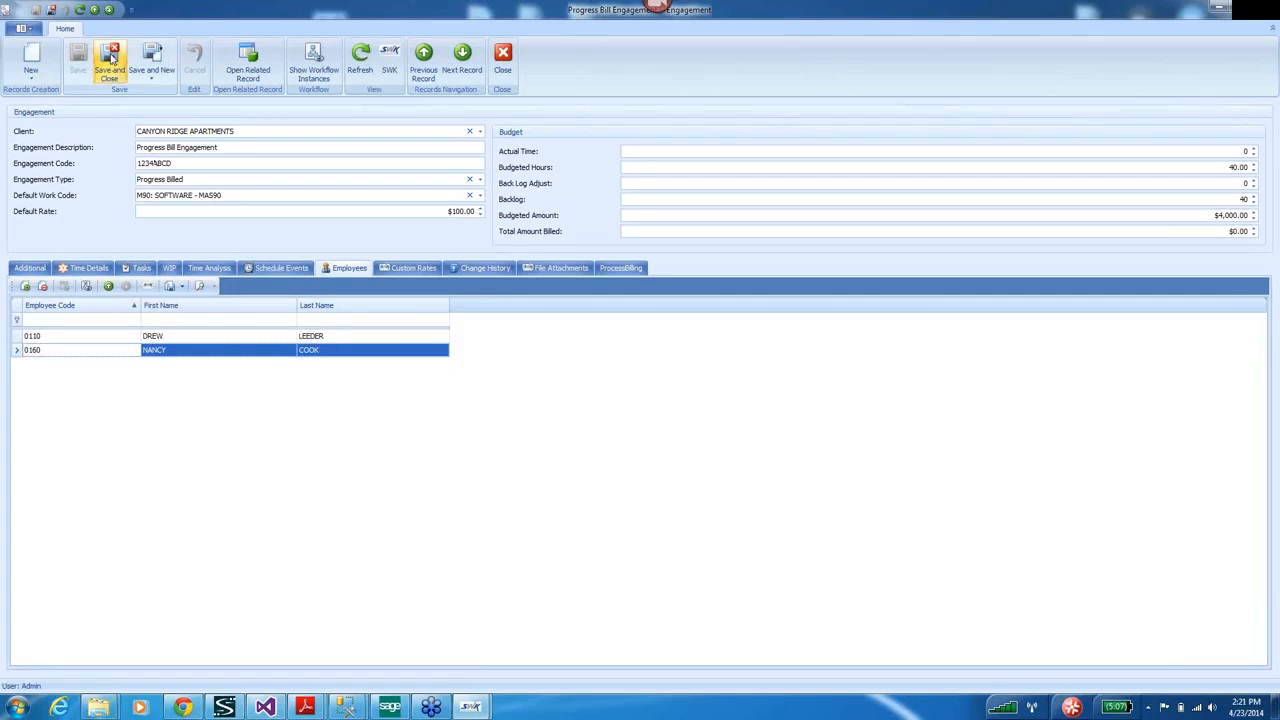
click(111, 59)
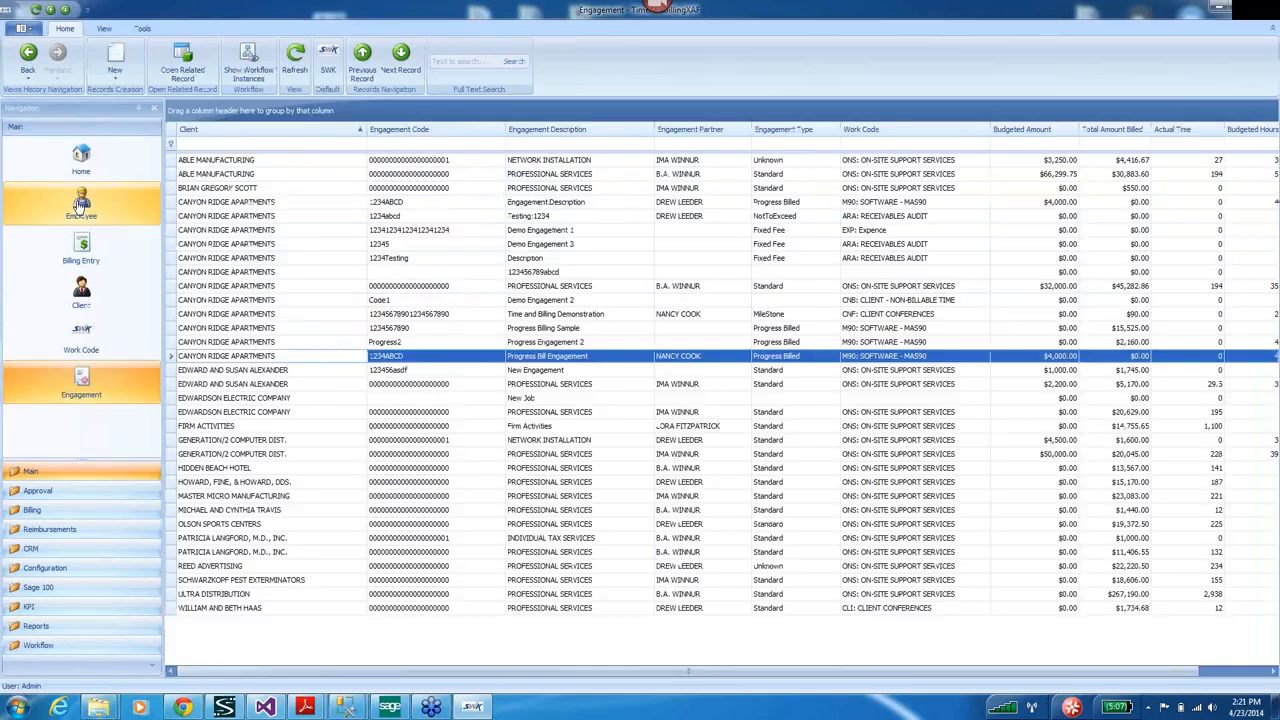
click(83, 213)
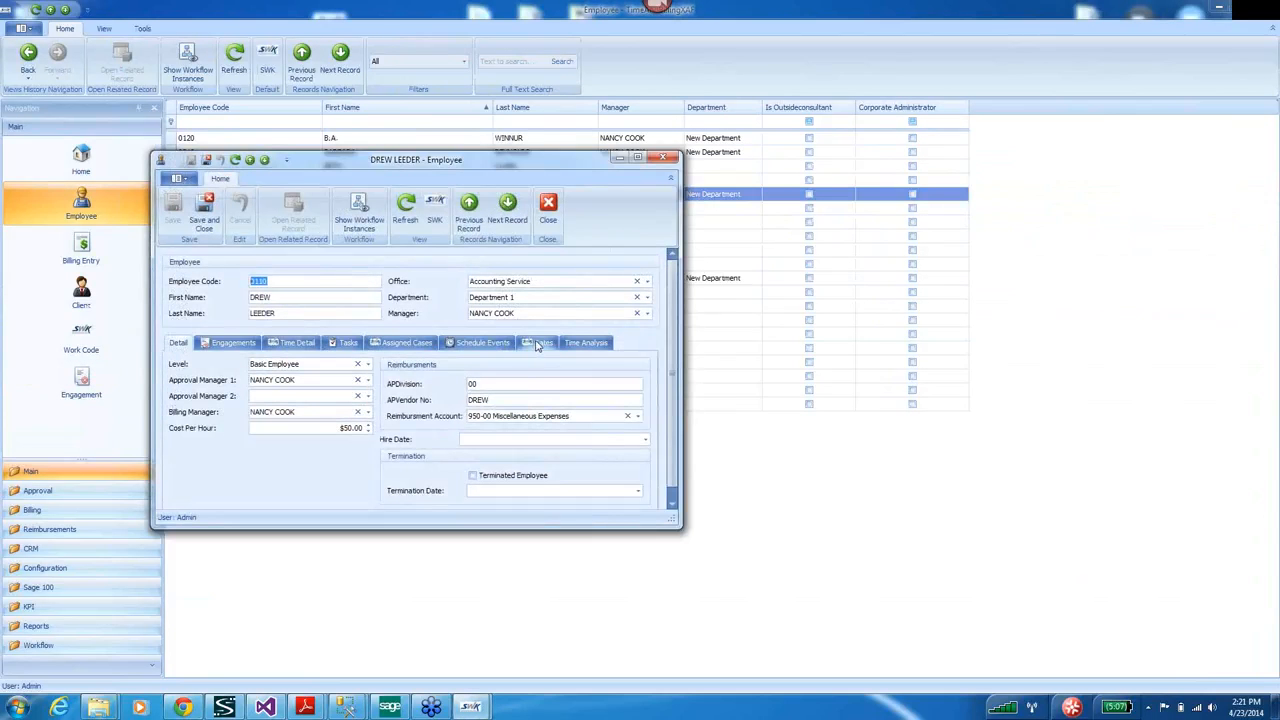
Add a Special billing rate of $75.00 in Hours, then save and close the employee.
click(537, 343)
click(638, 160)
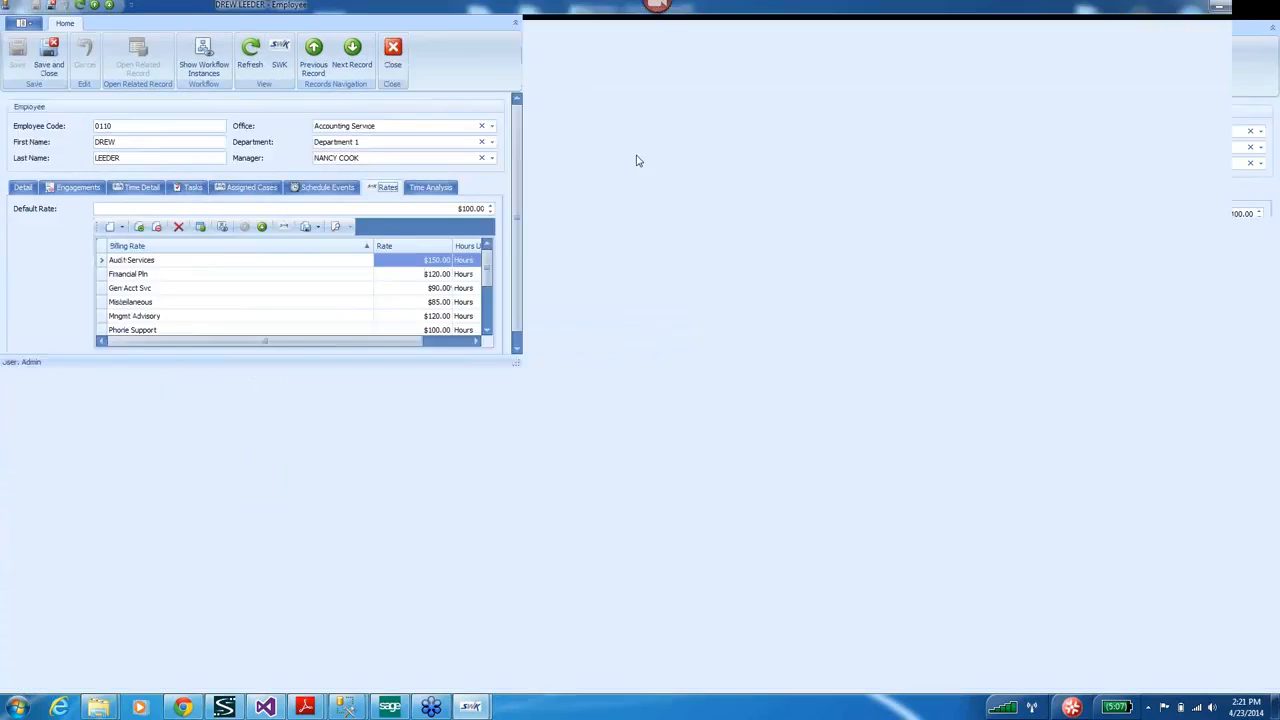
click(110, 233)
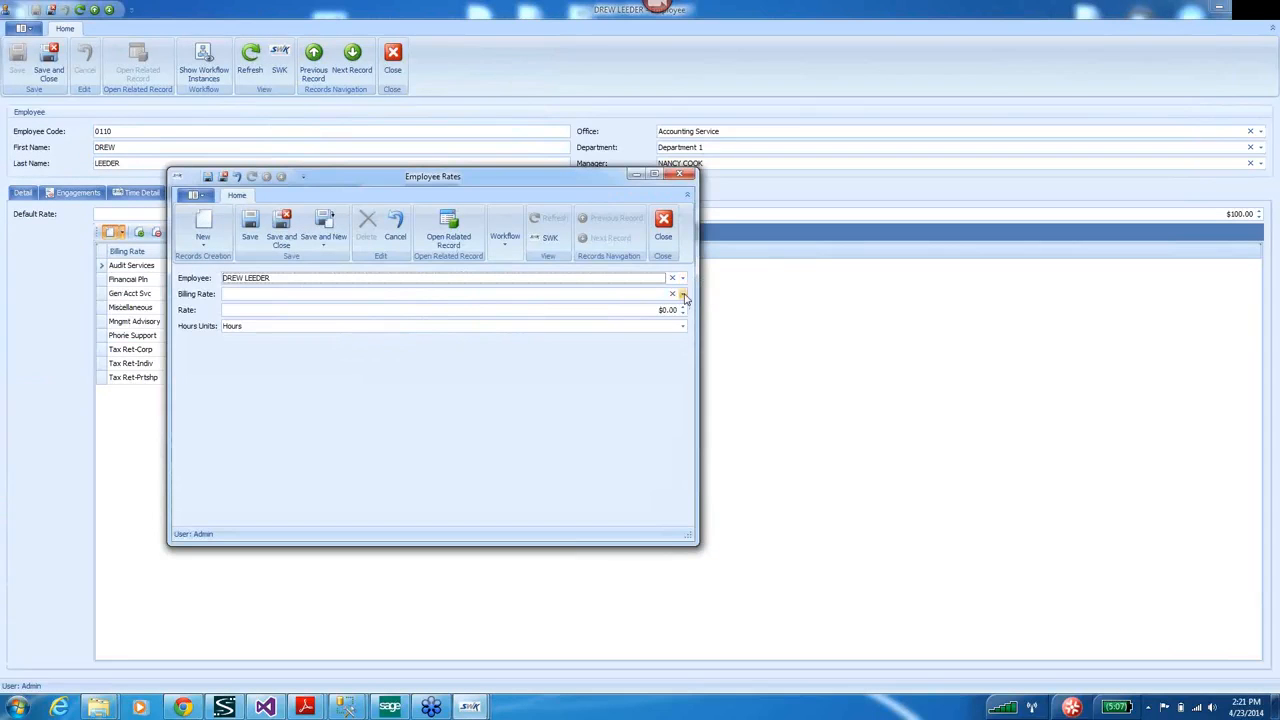
click(682, 295)
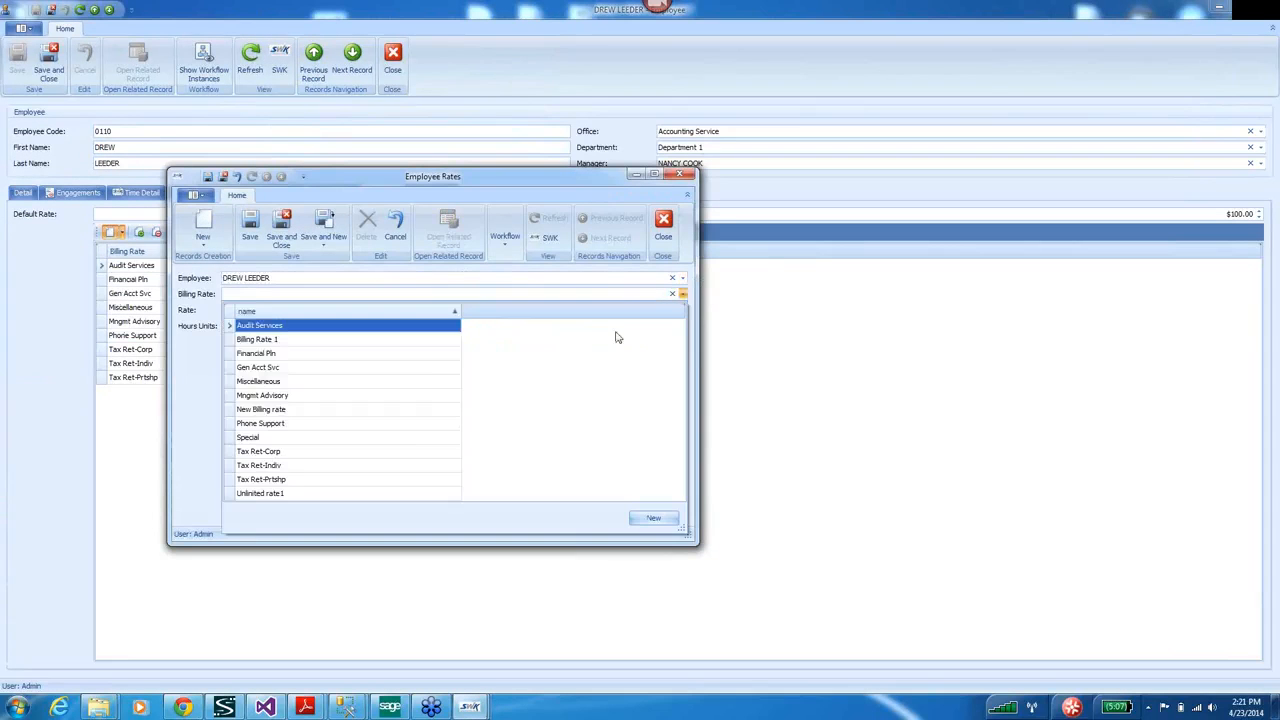
click(336, 443)
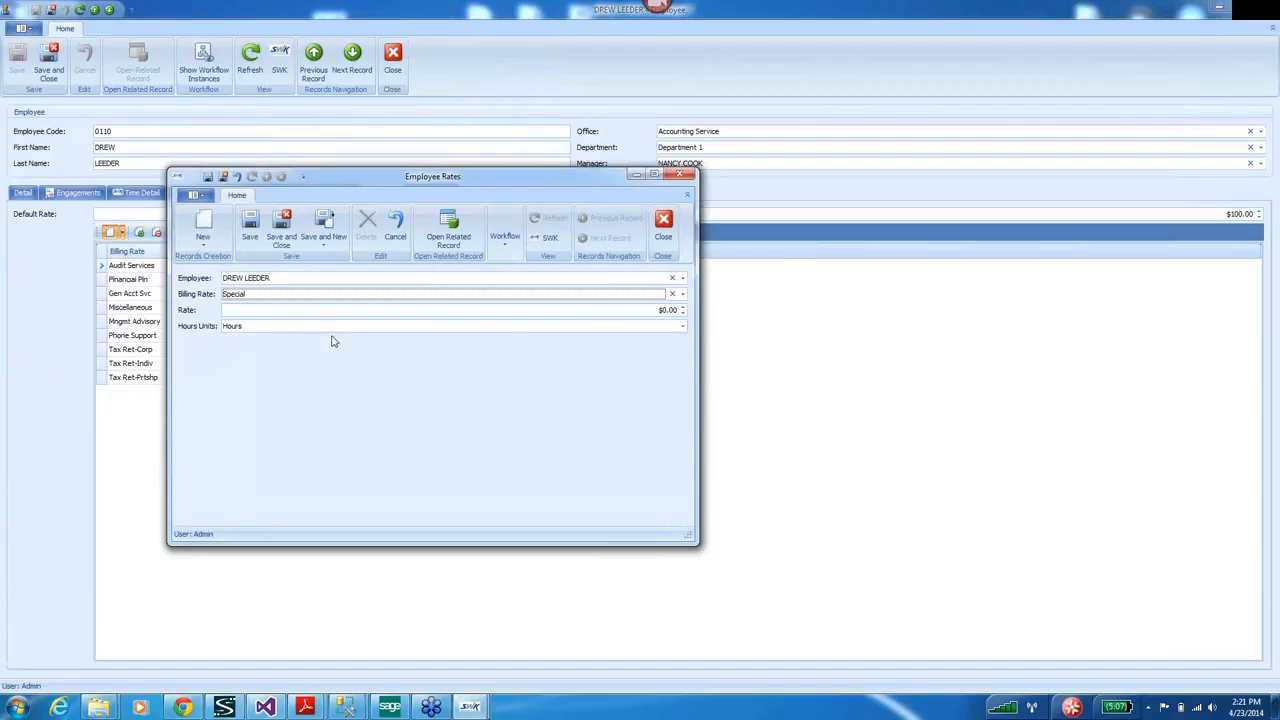
click(649, 311)
text(75)
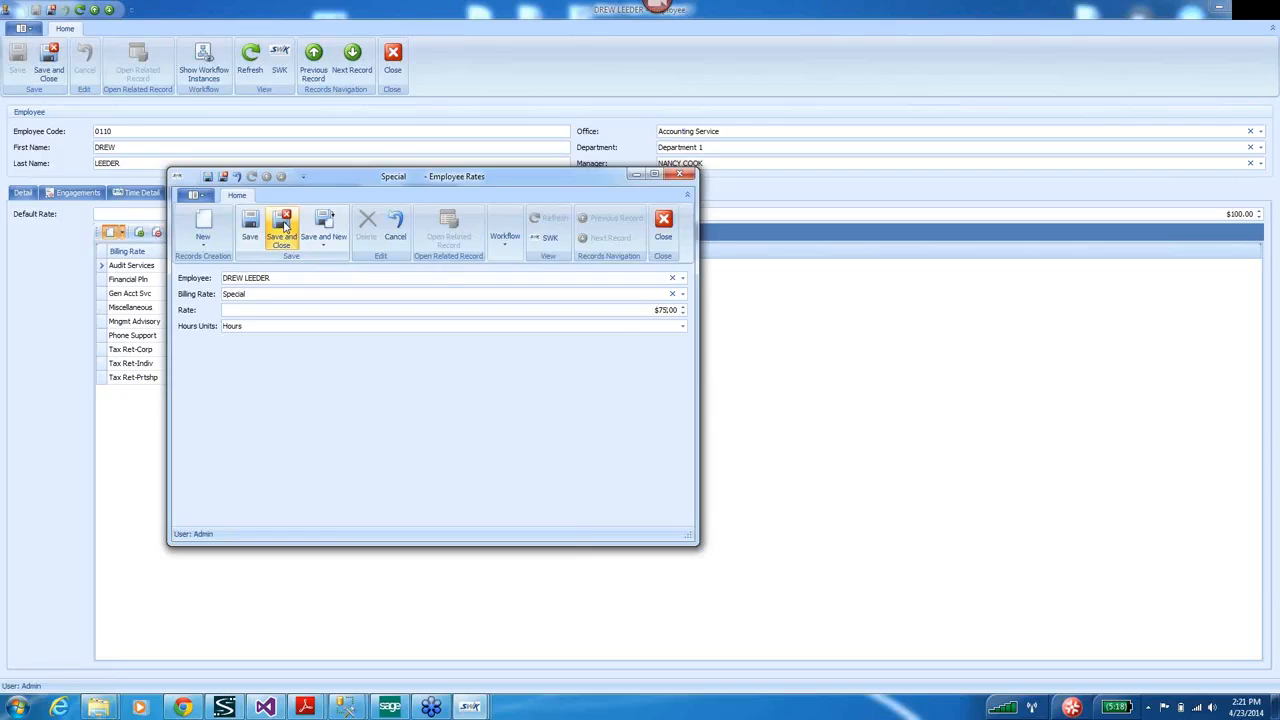
click(682, 326)
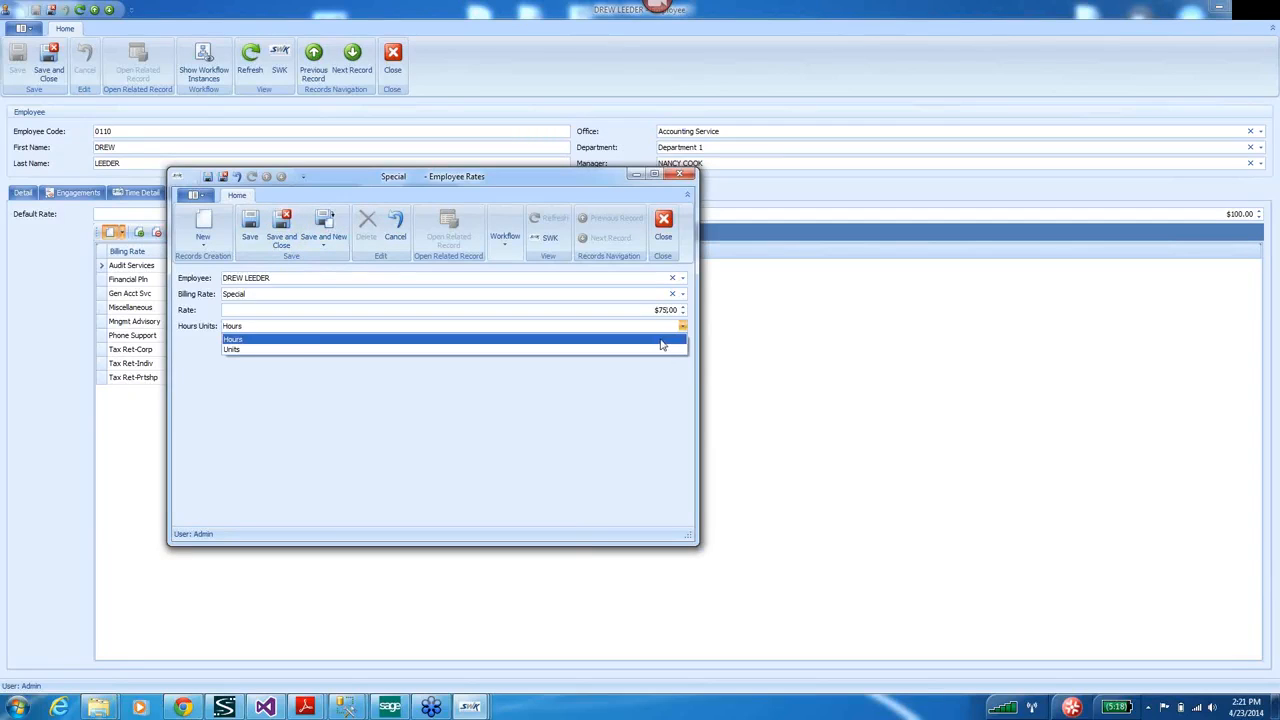
click(661, 345)
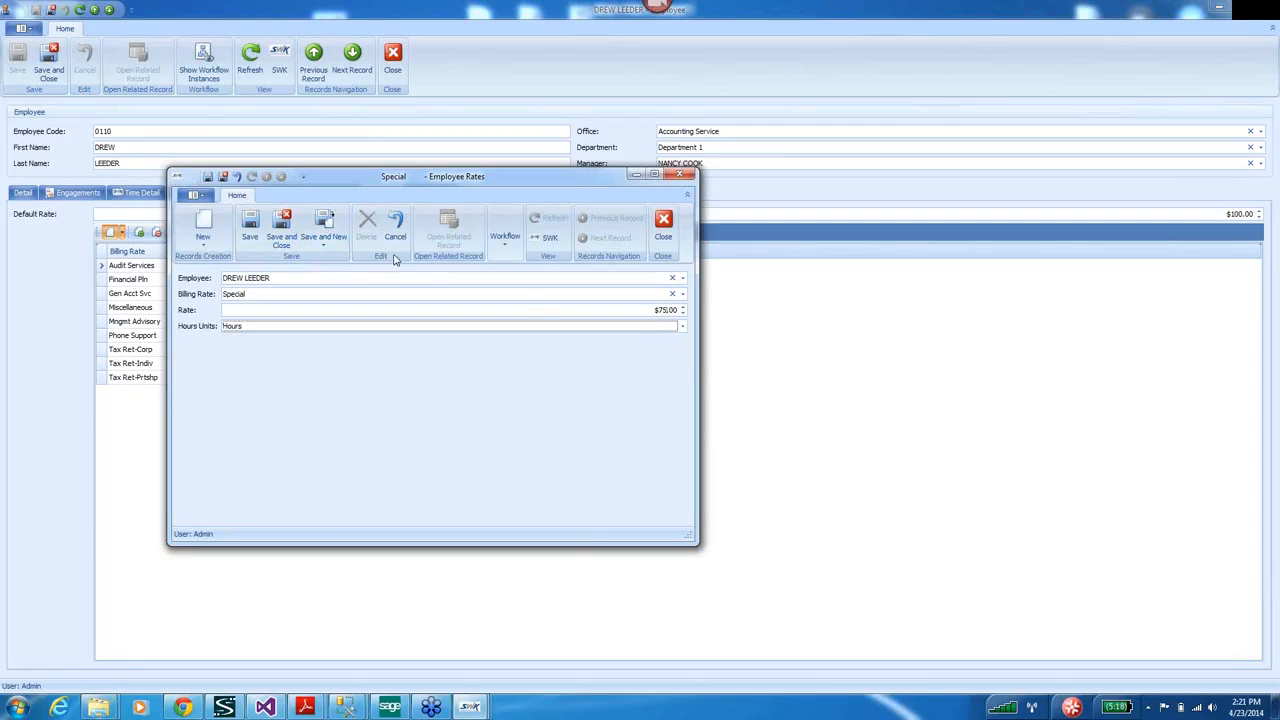
click(283, 226)
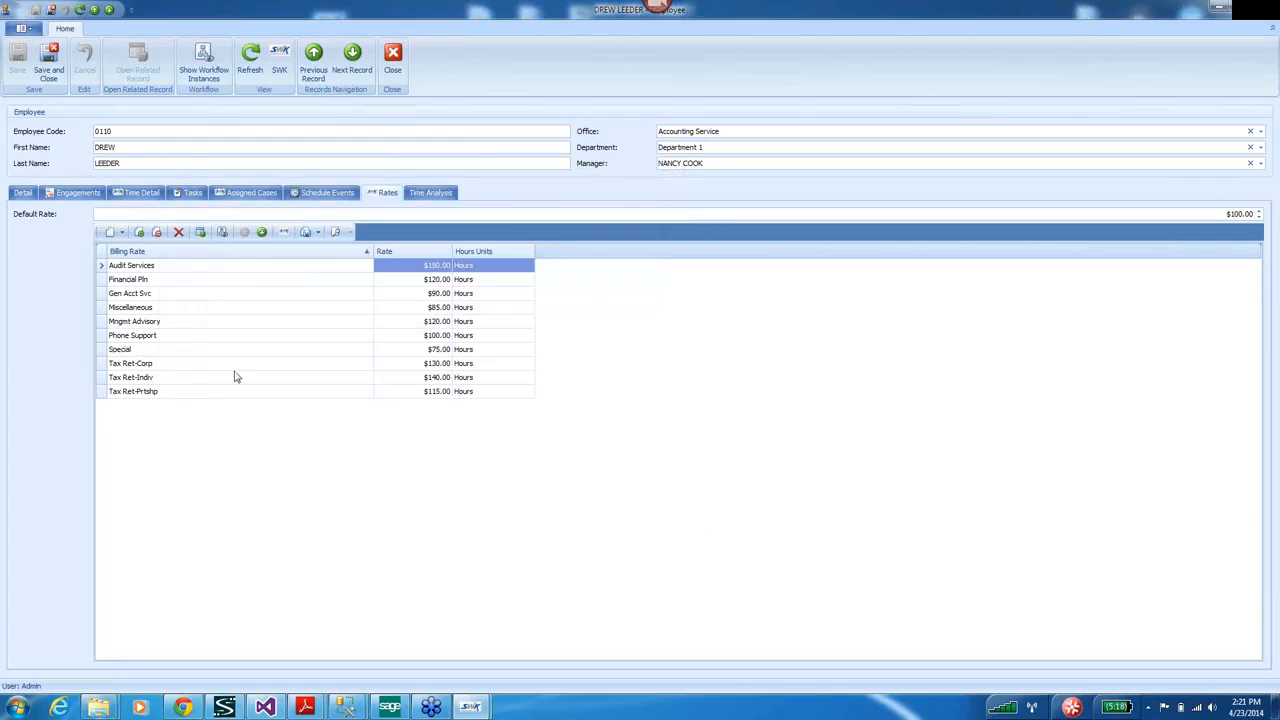
click(47, 65)
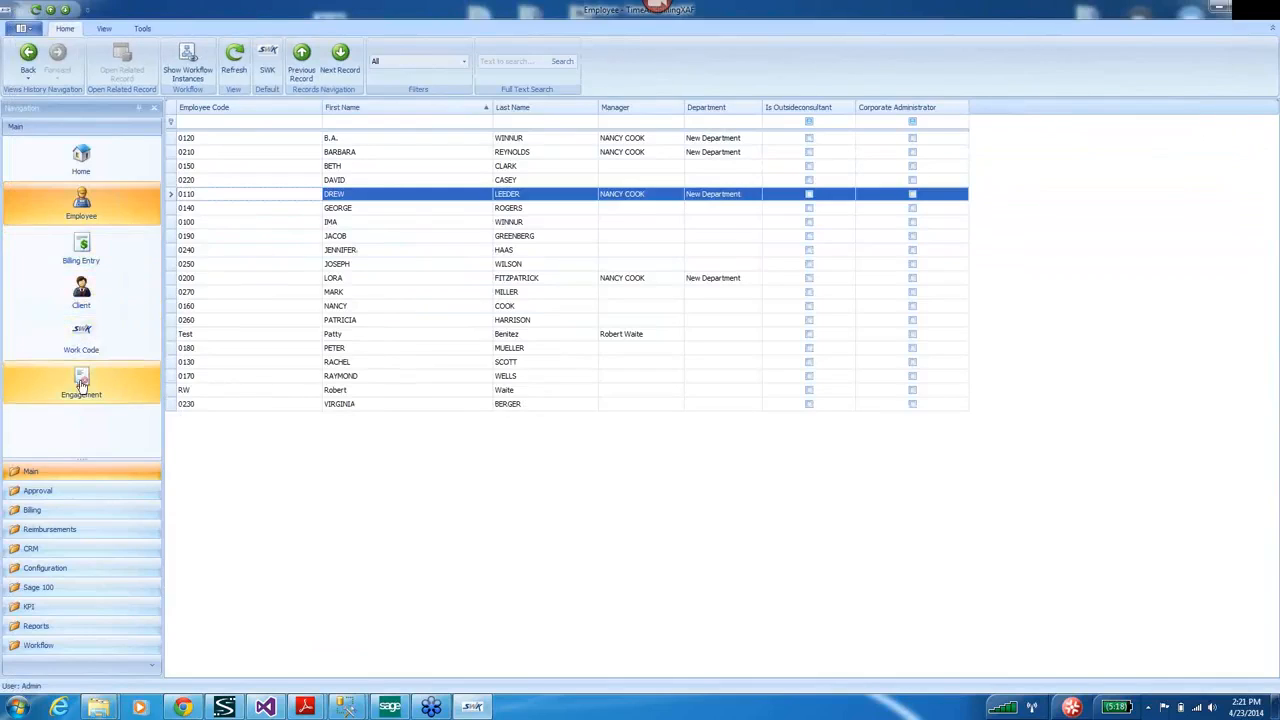
Open Progress Bill Engagement from the Engagement list sorted by Engagement Description.
click(81, 385)
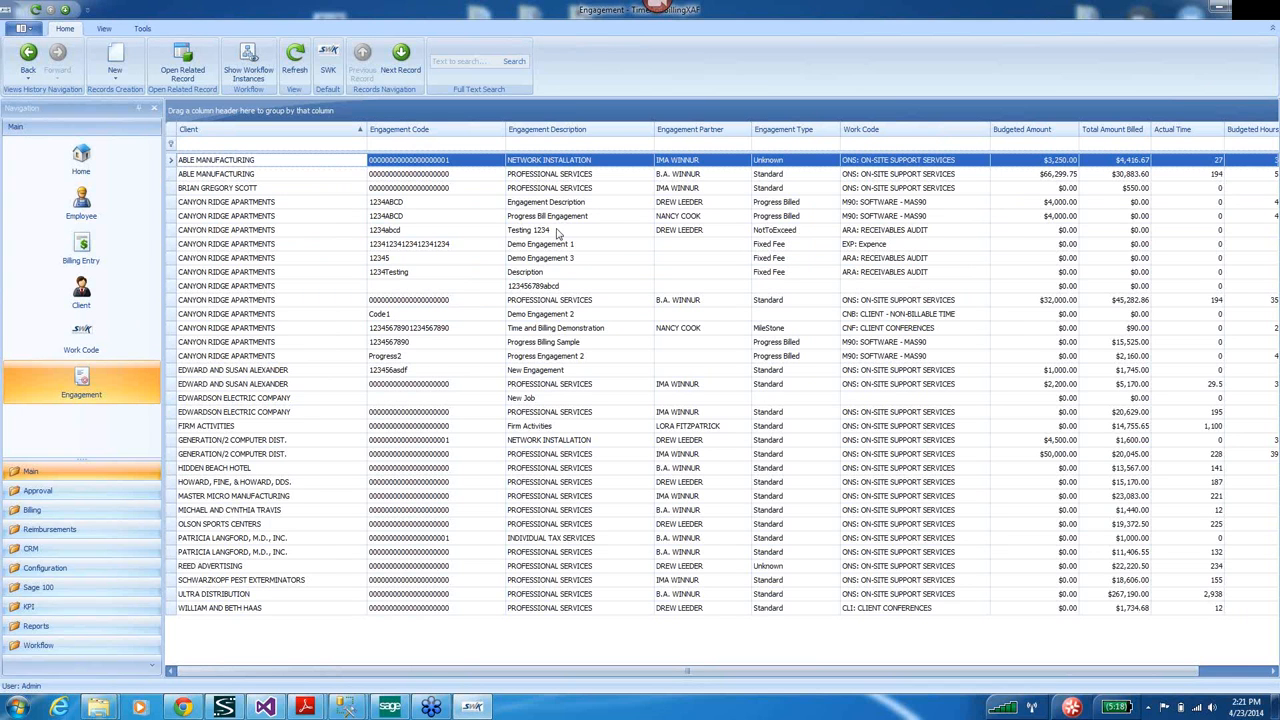
click(533, 136)
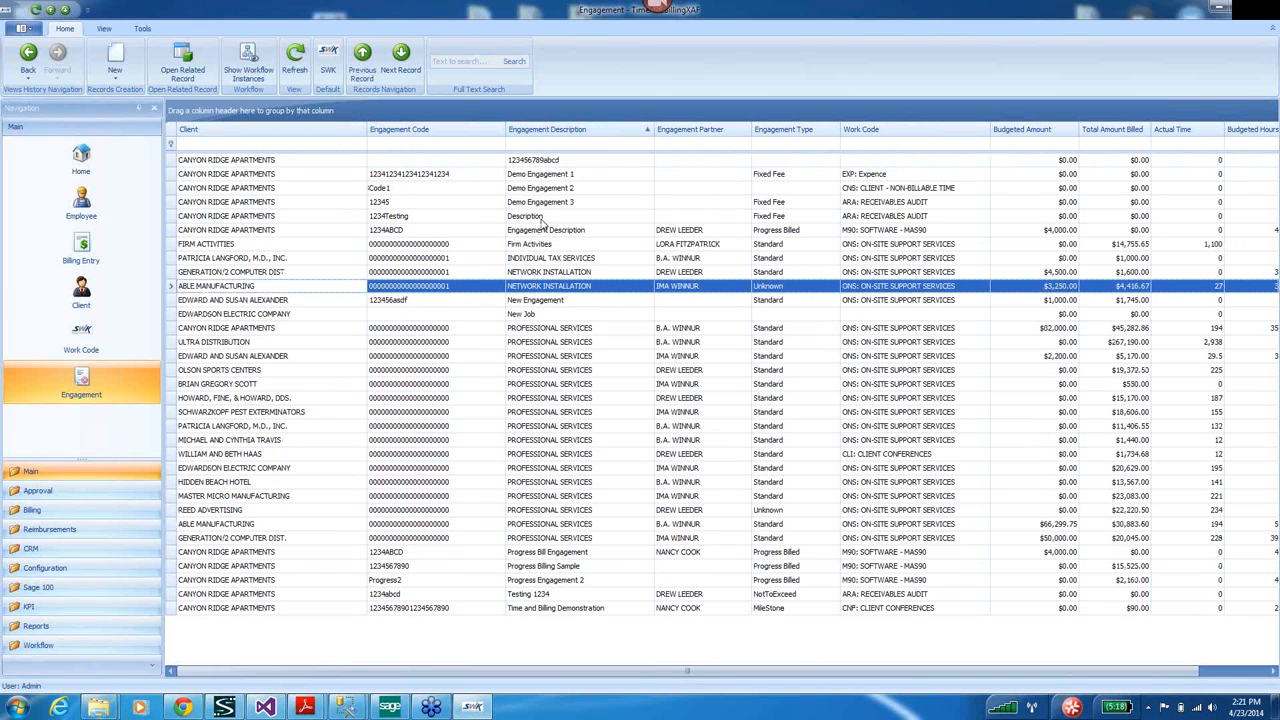
click(532, 568)
click(535, 552)
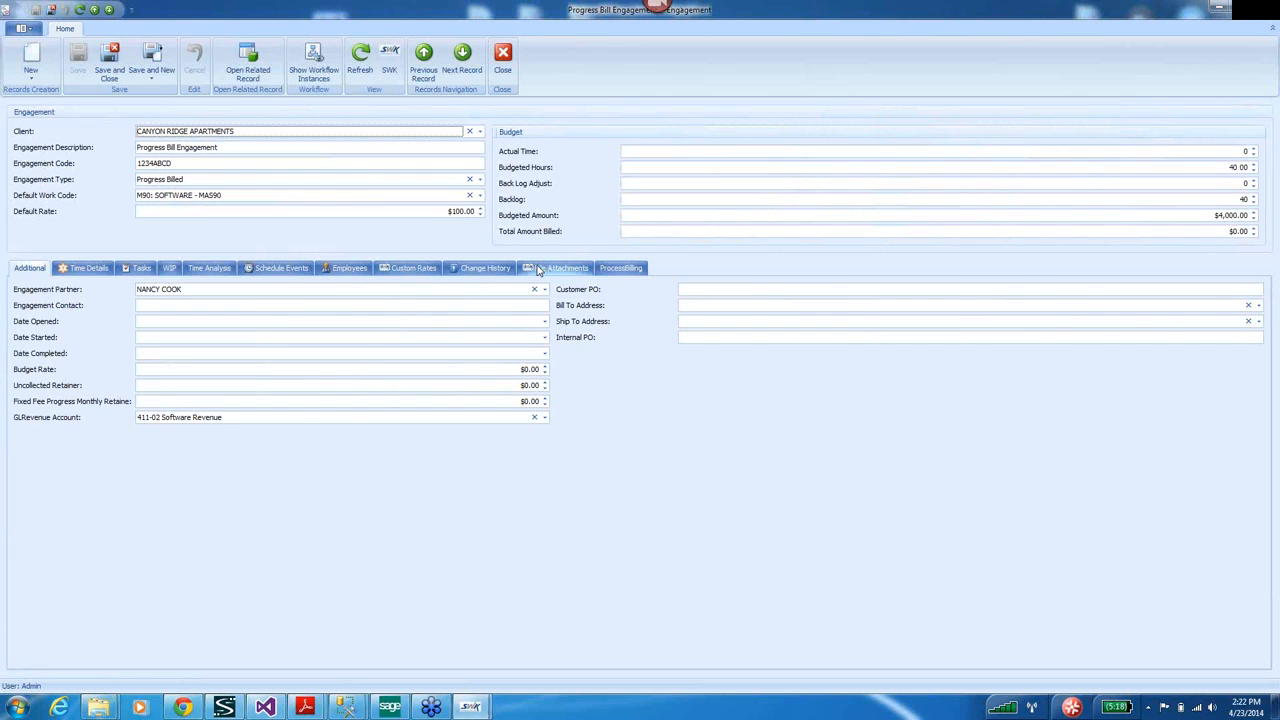
Add a custom rate to the engagement with level Basic Employee.
click(414, 268)
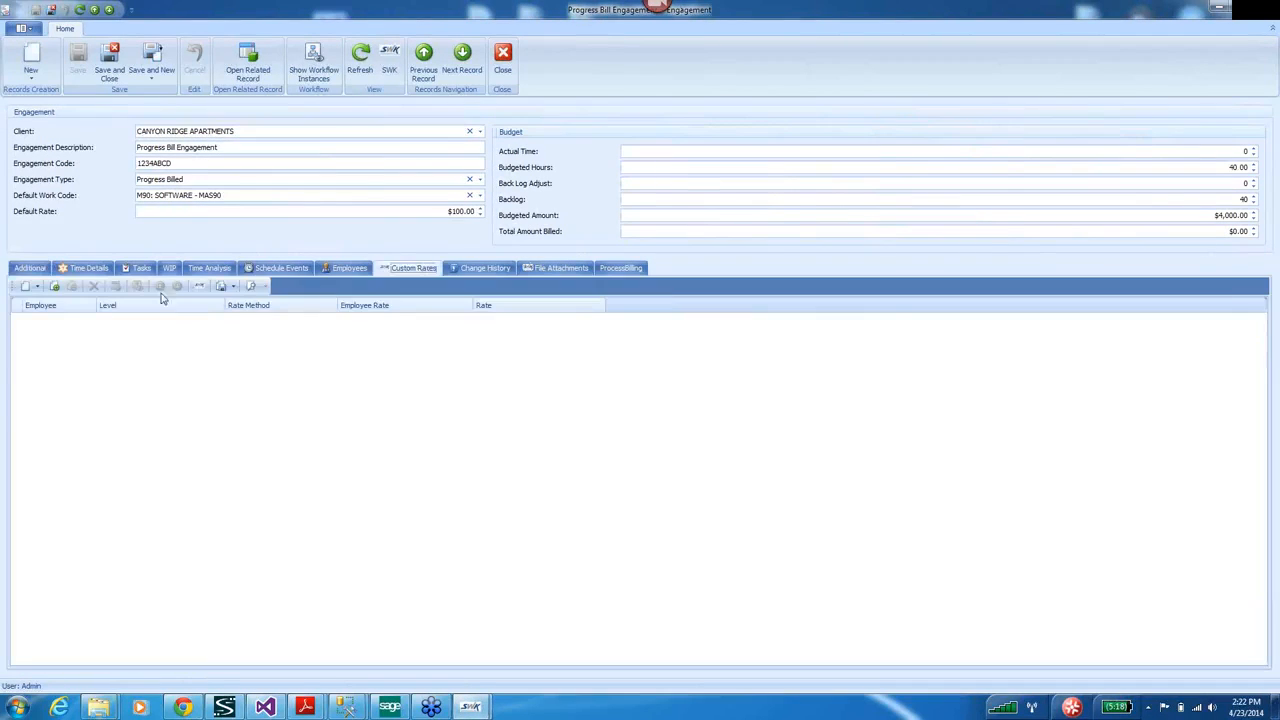
click(25, 287)
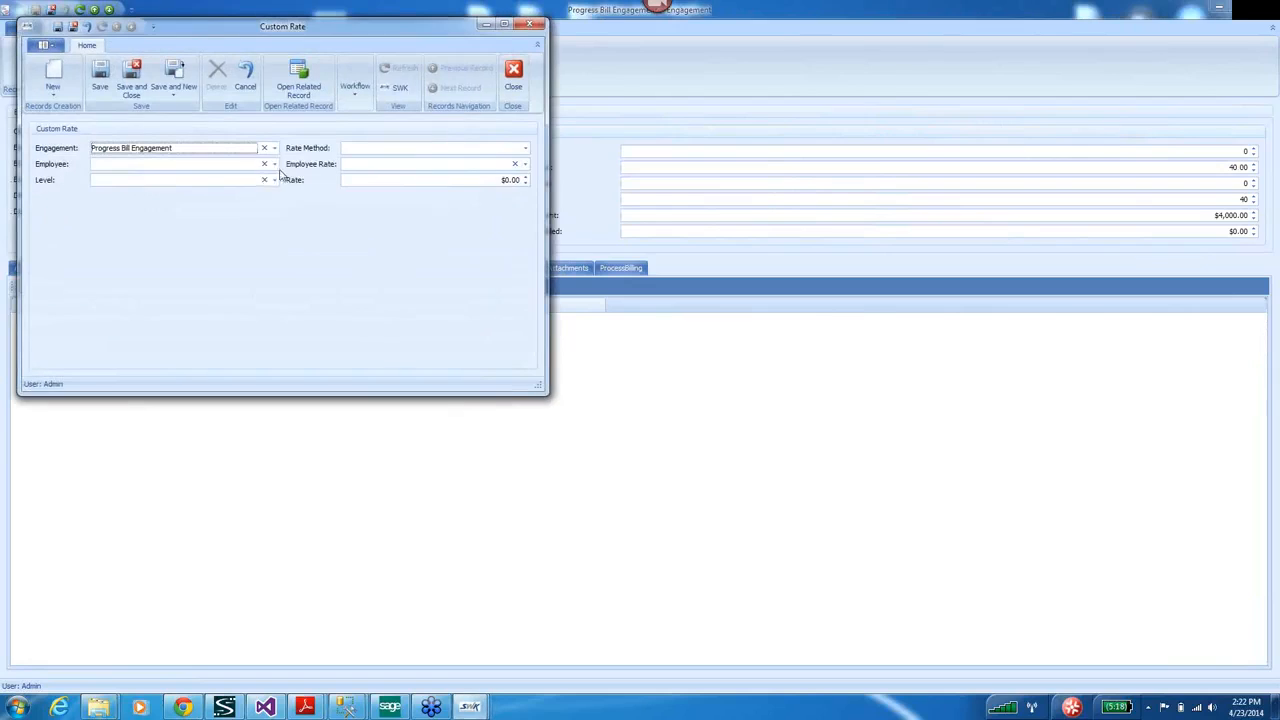
click(275, 181)
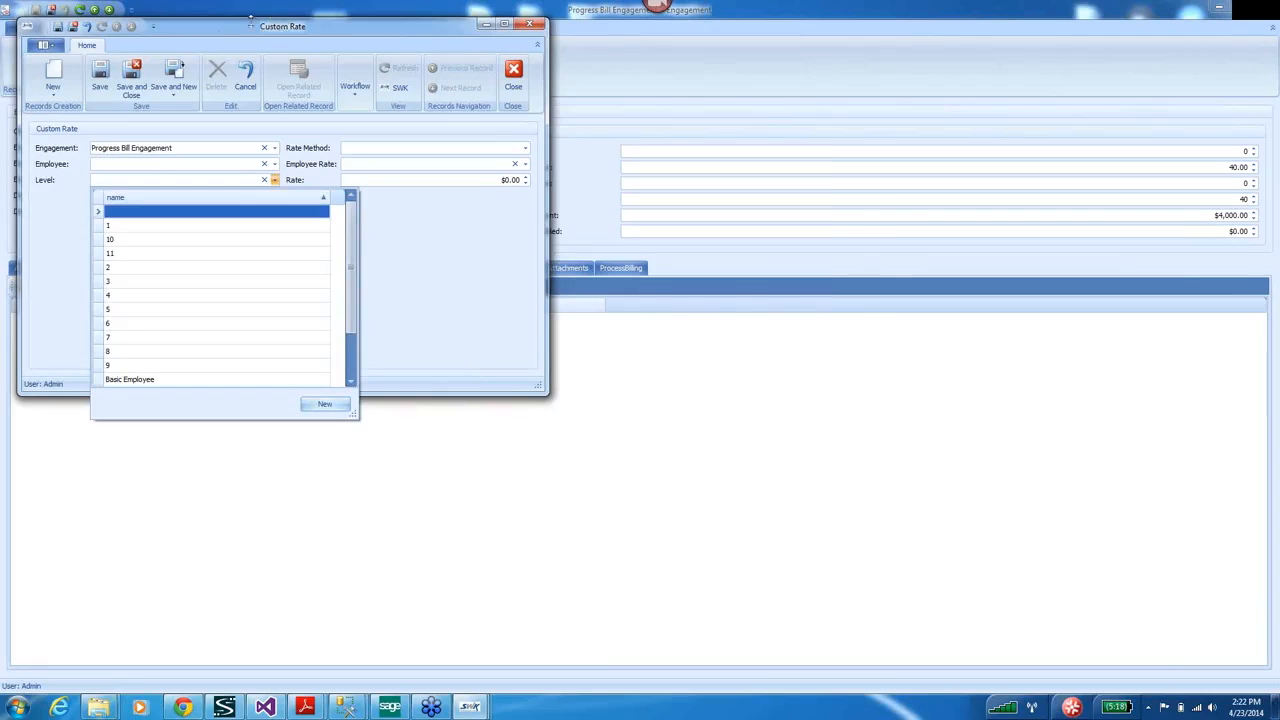
drag(172, 24, 573, 292)
click(676, 450)
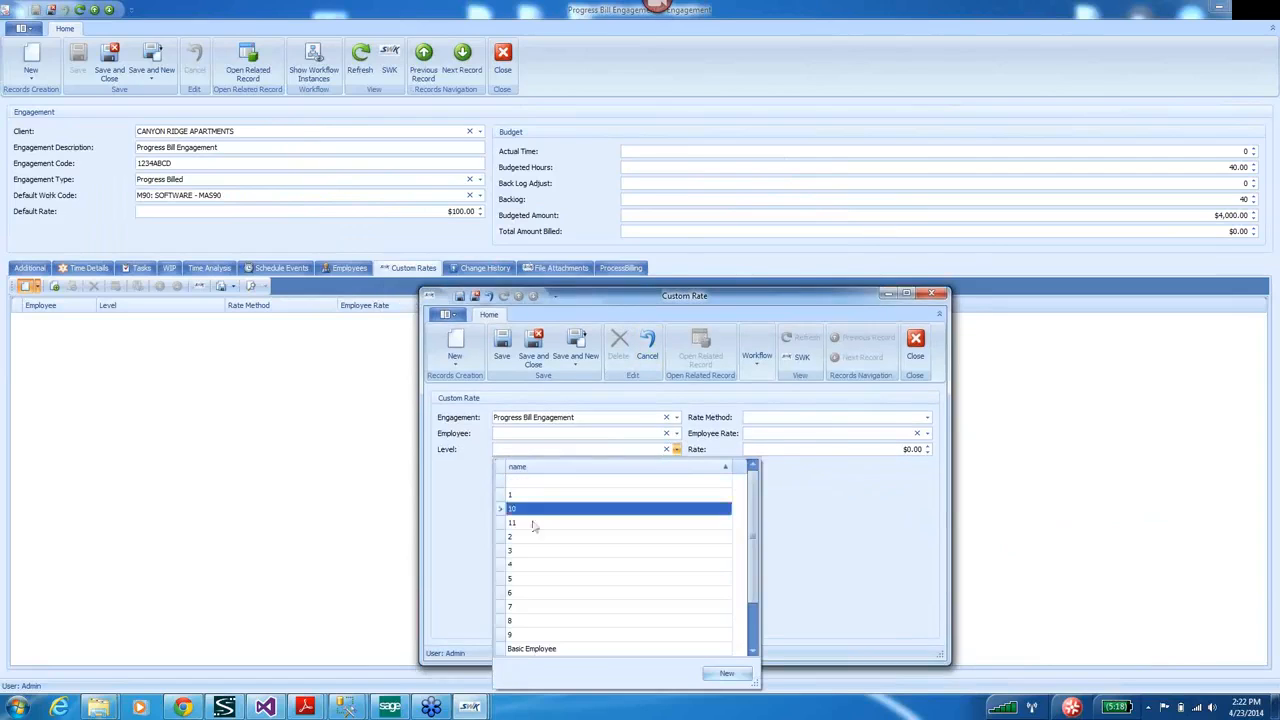
click(530, 649)
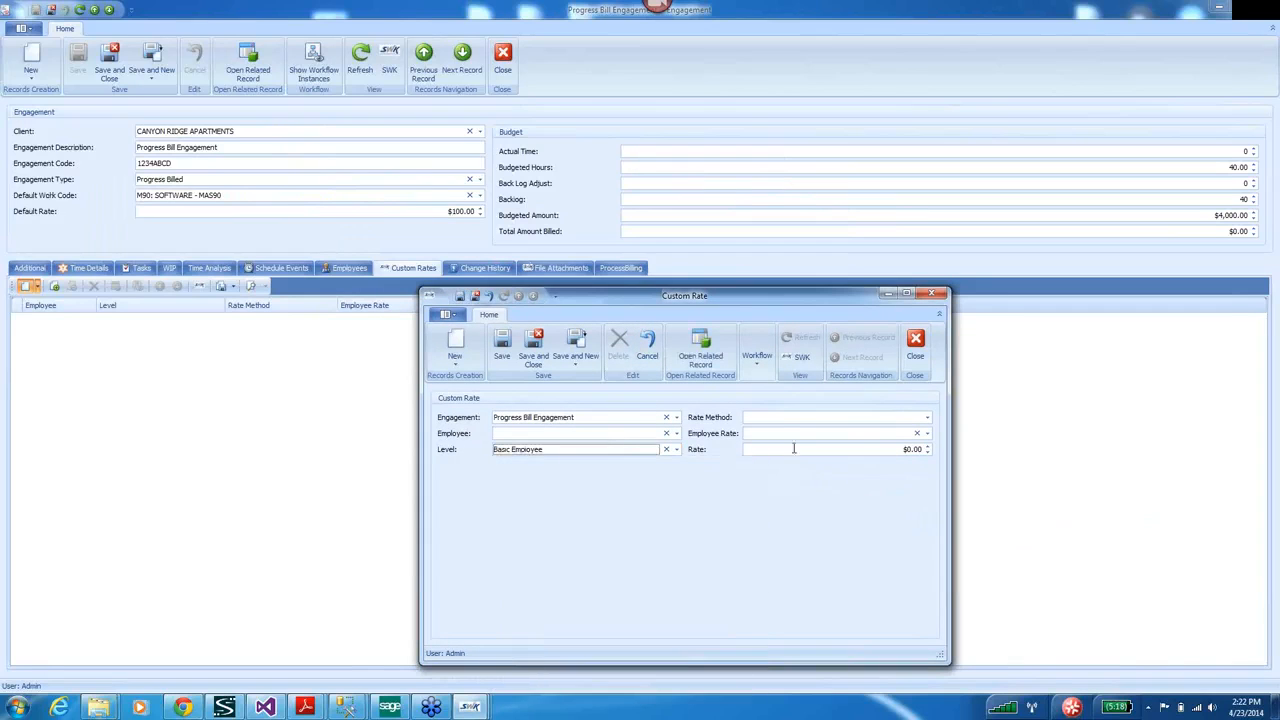
Set the rate method to Rate entered at $100, then save and close the rate and engagement.
click(927, 417)
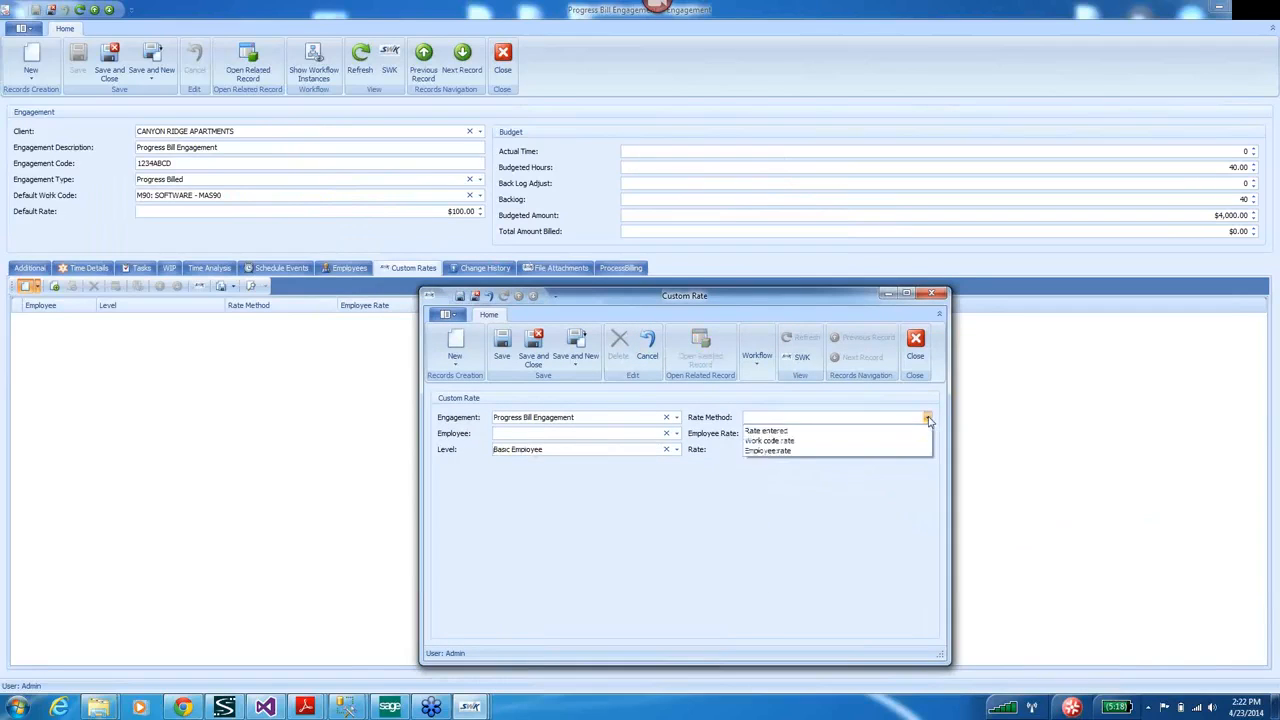
click(786, 450)
click(927, 417)
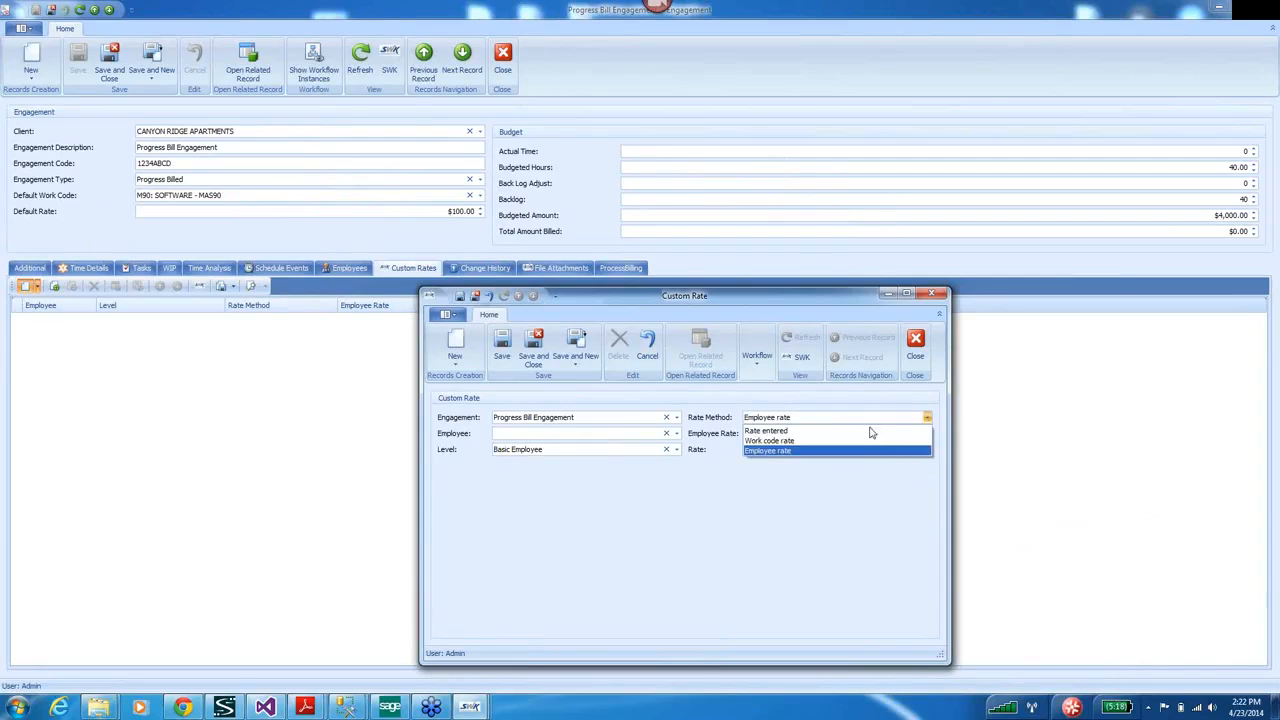
click(872, 434)
click(879, 450)
text(100)
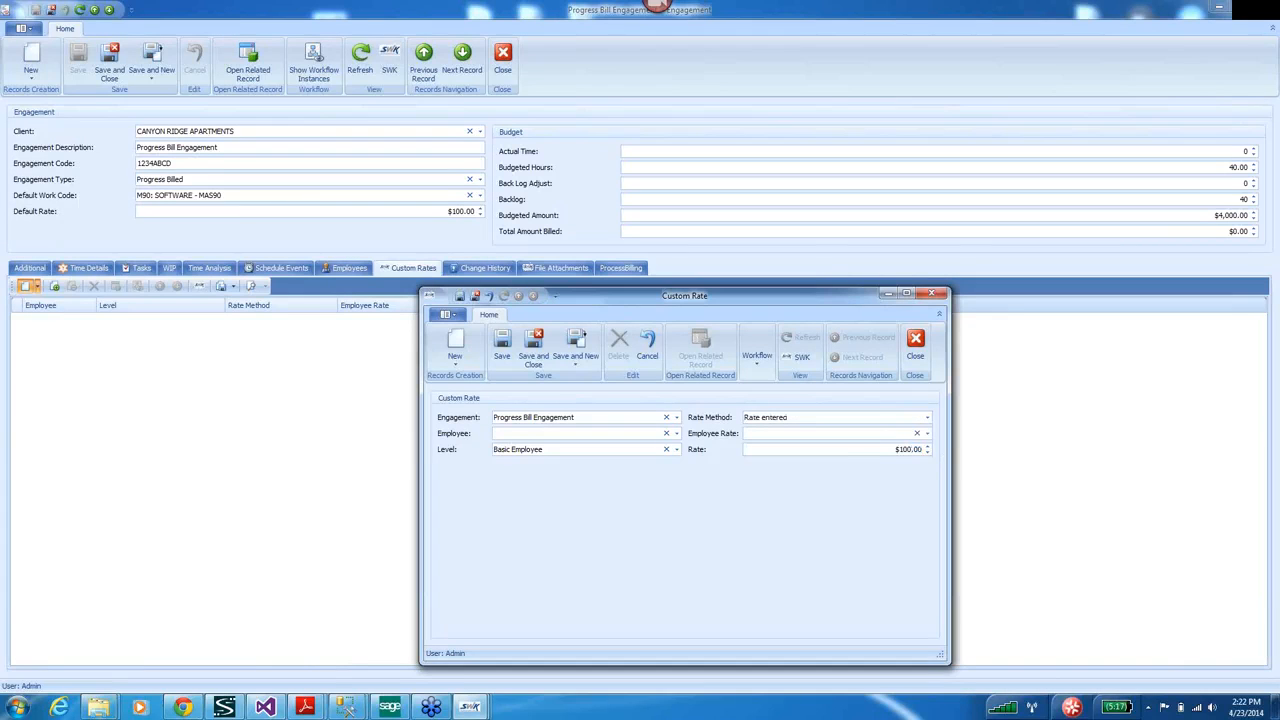
click(535, 346)
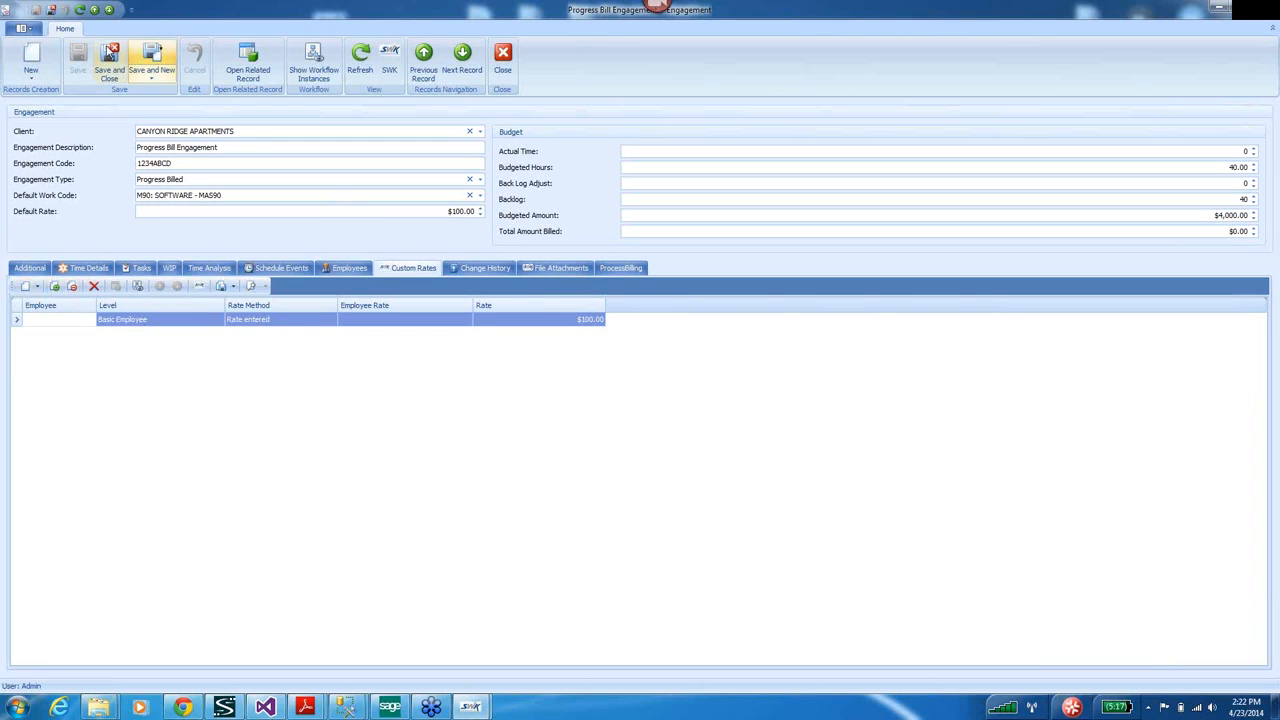
click(112, 60)
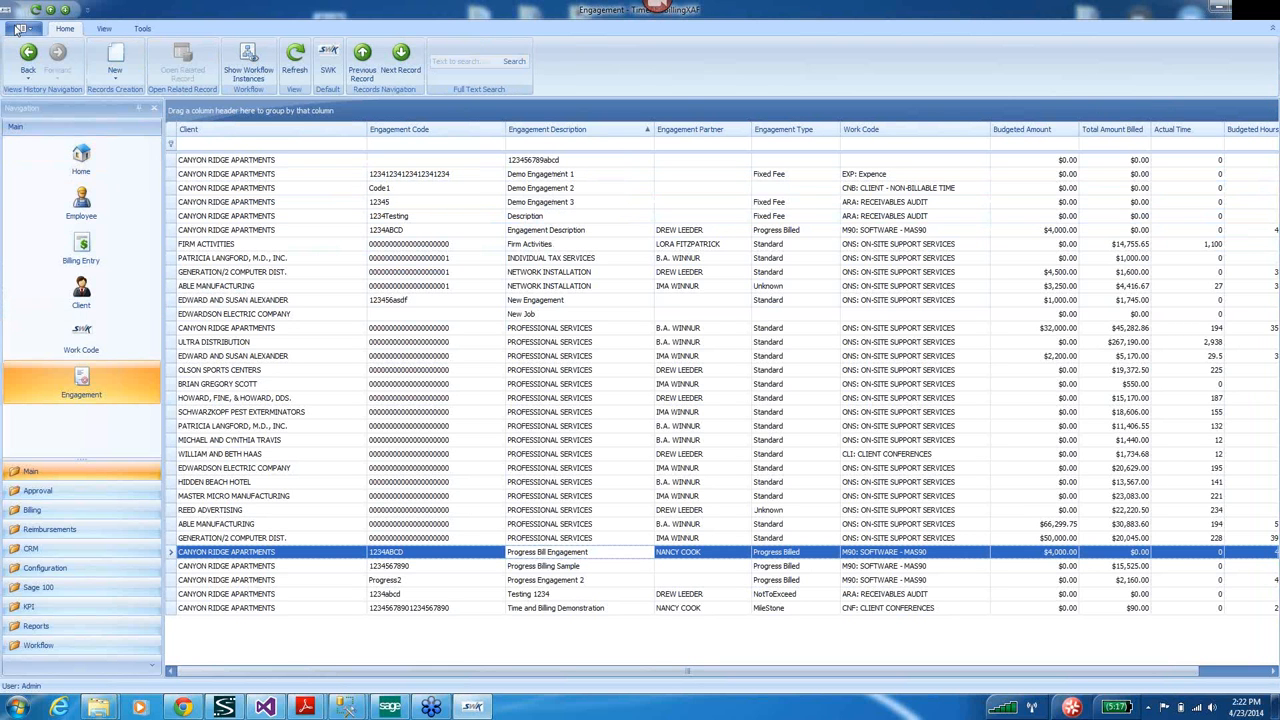
click(21, 29)
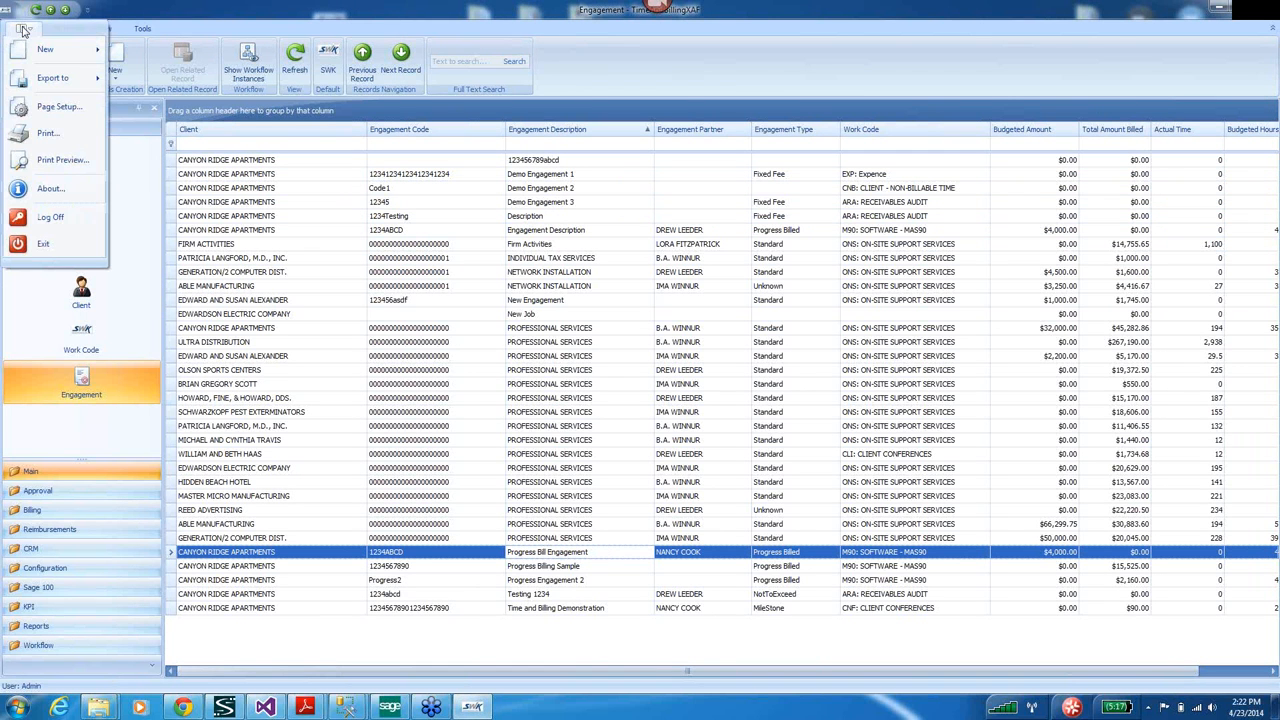
Log off the administrator, sign back on as basicuser, and maximize the window.
click(46, 219)
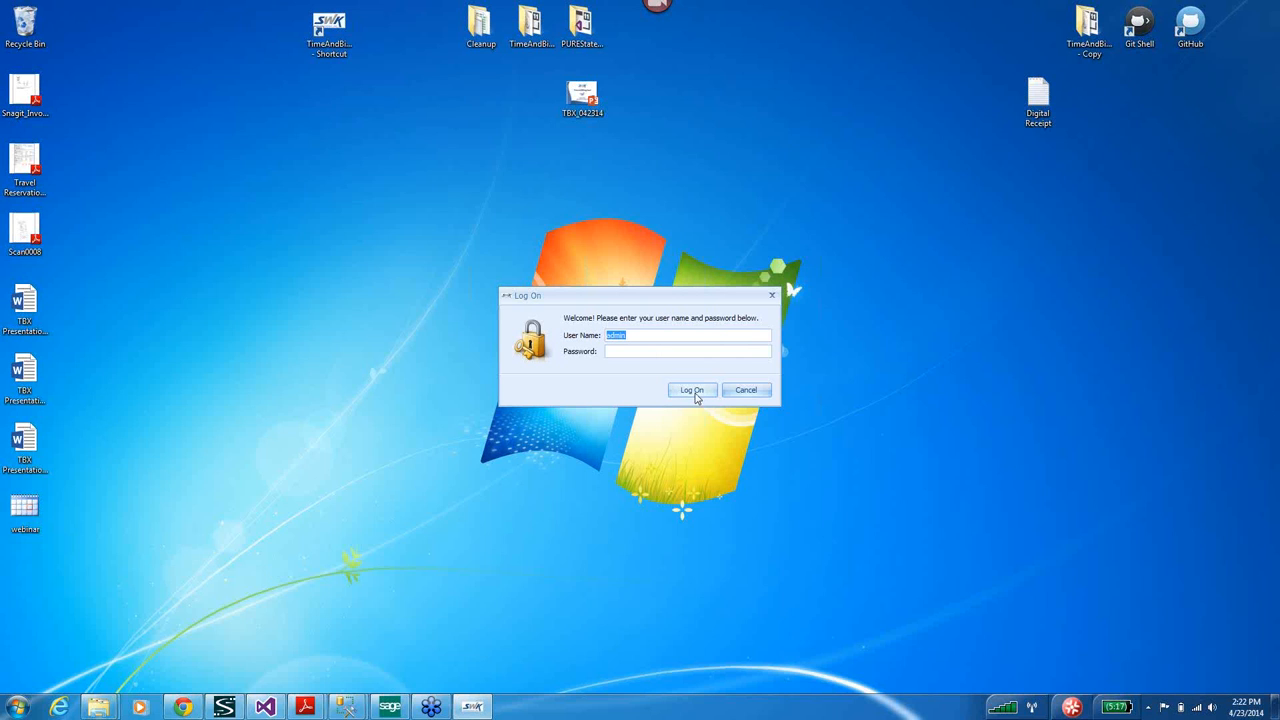
click(692, 394)
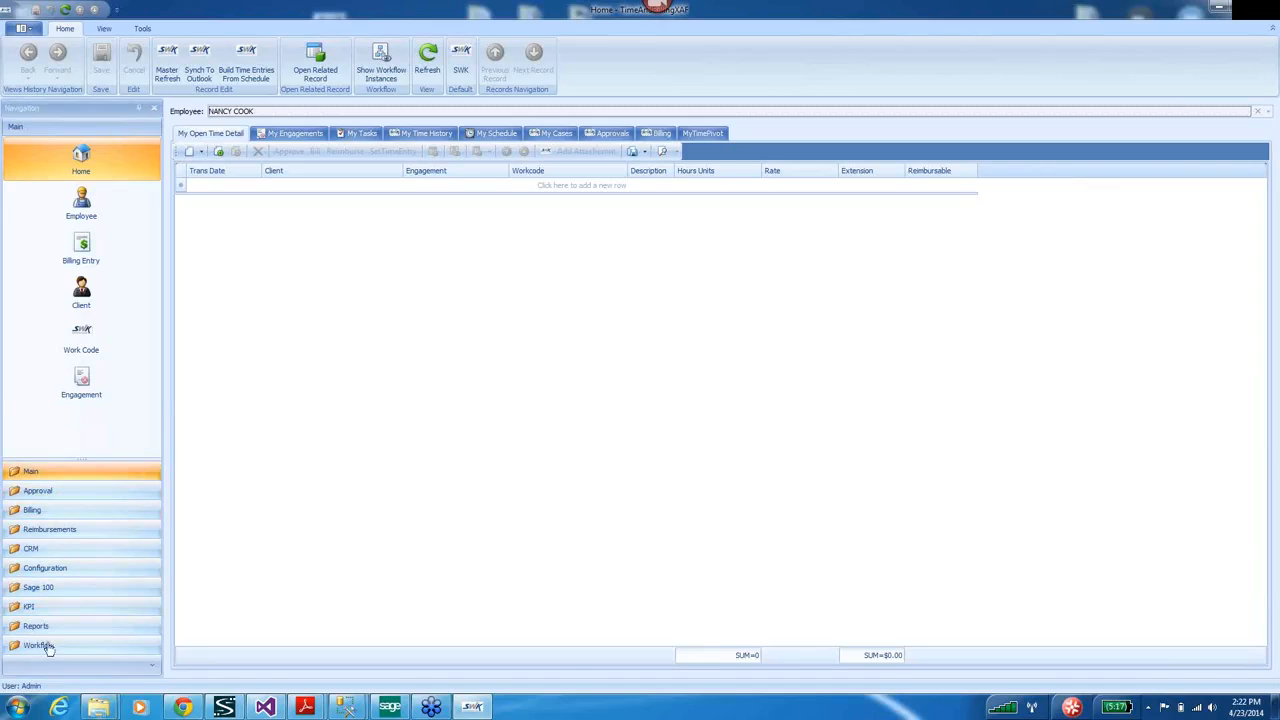
click(23, 30)
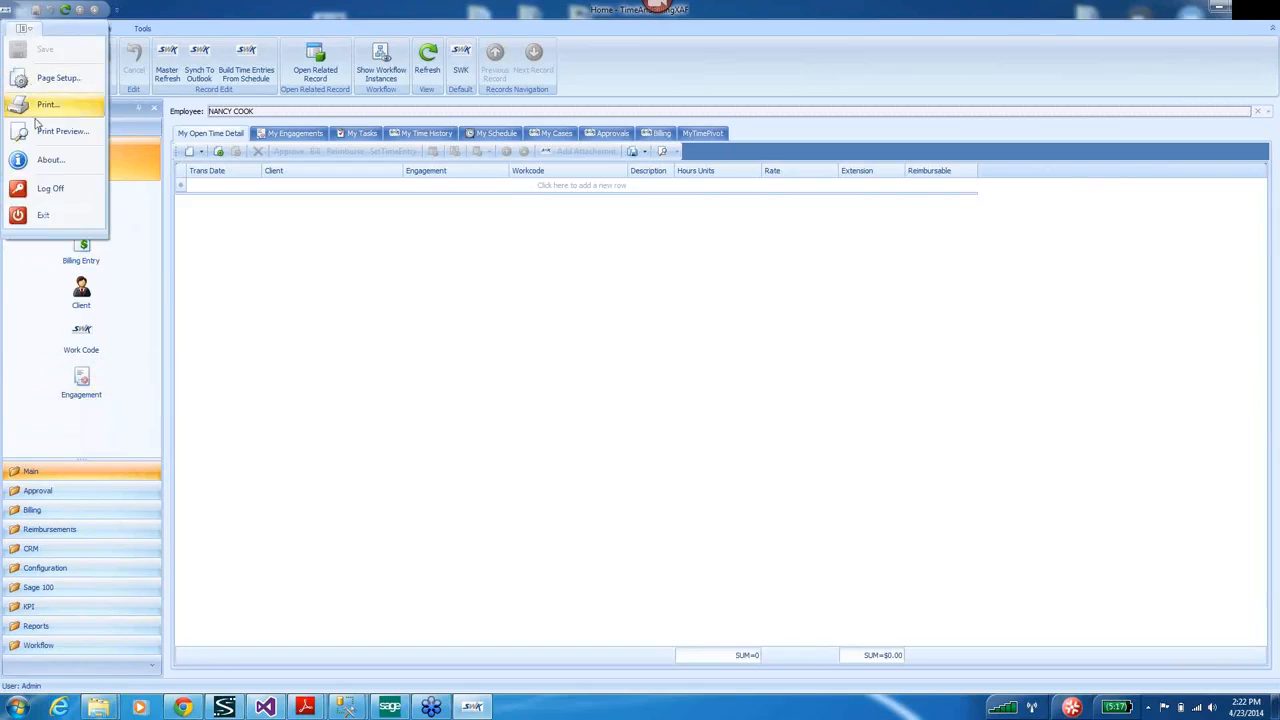
click(45, 194)
text(w)
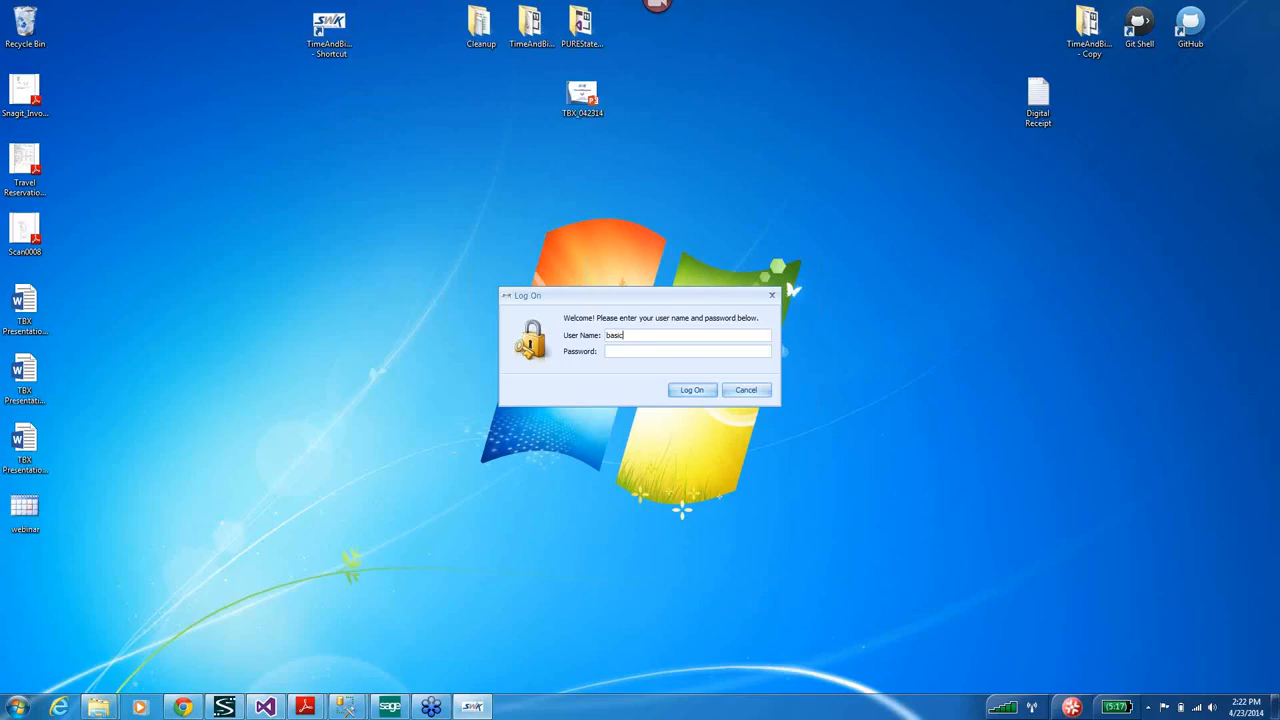
click(692, 390)
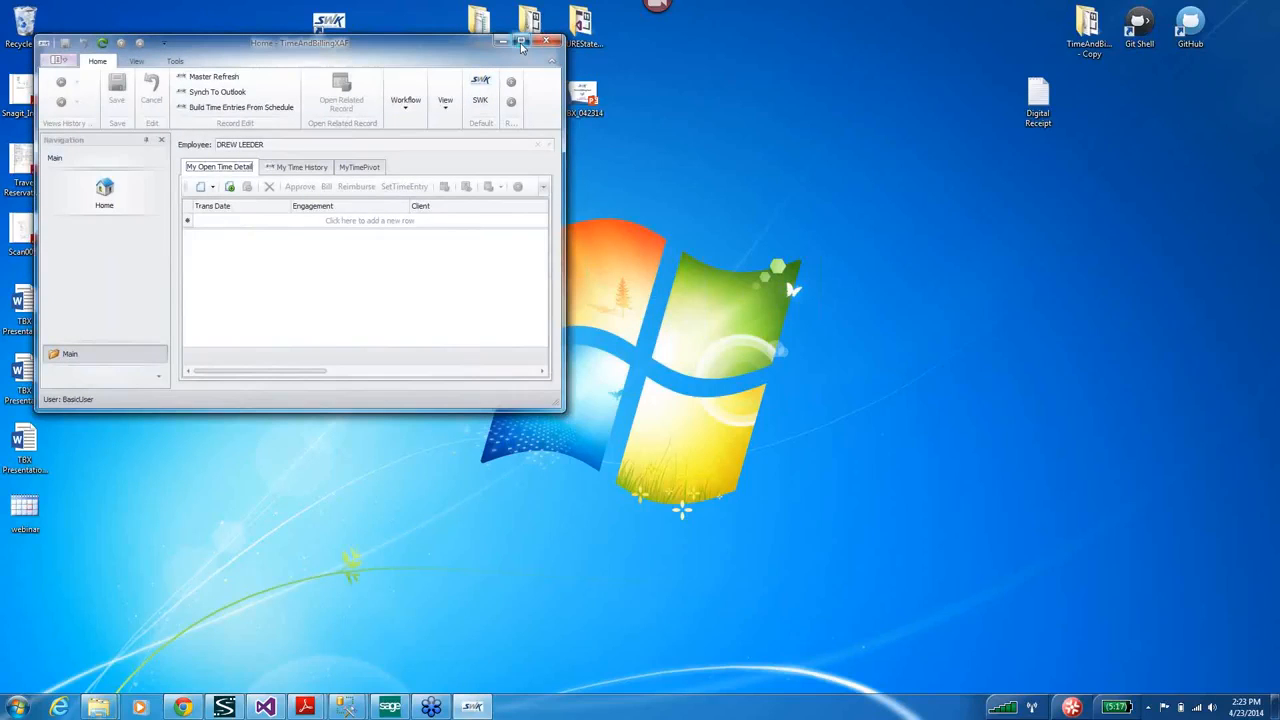
click(521, 42)
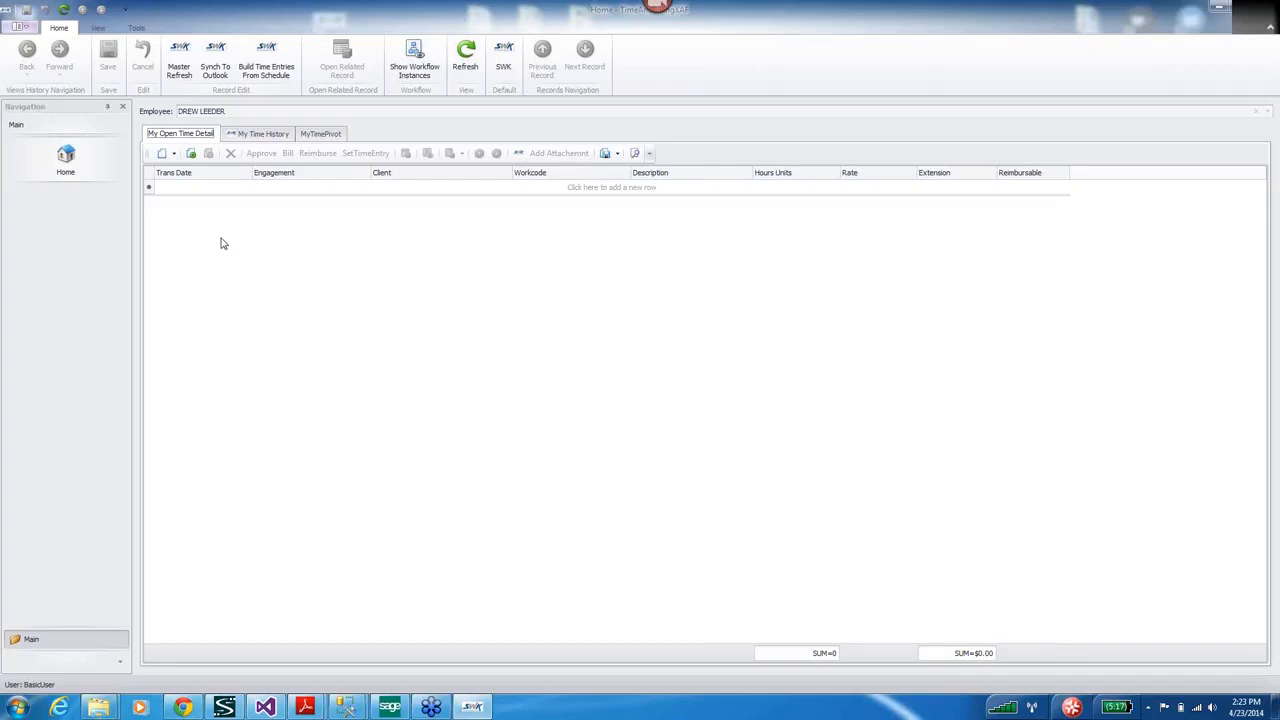
Start a new time entry on Progress Bill Engagement with 2 hours.
click(162, 155)
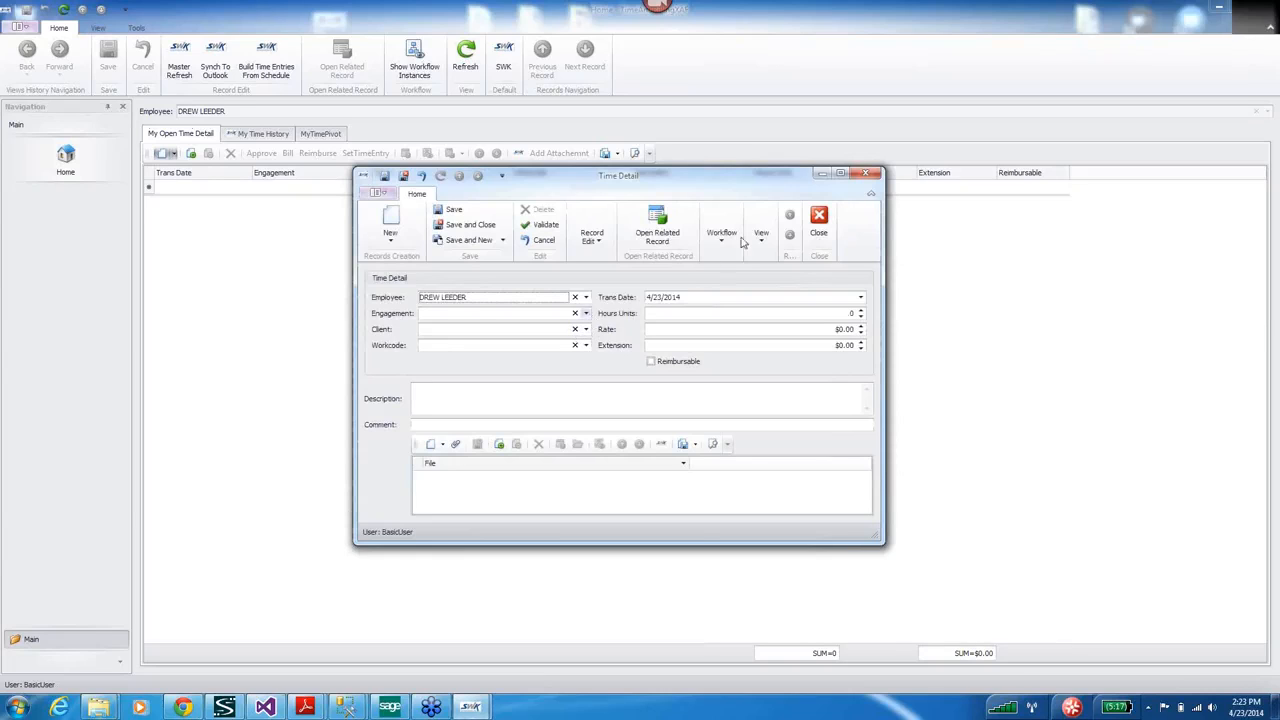
click(586, 313)
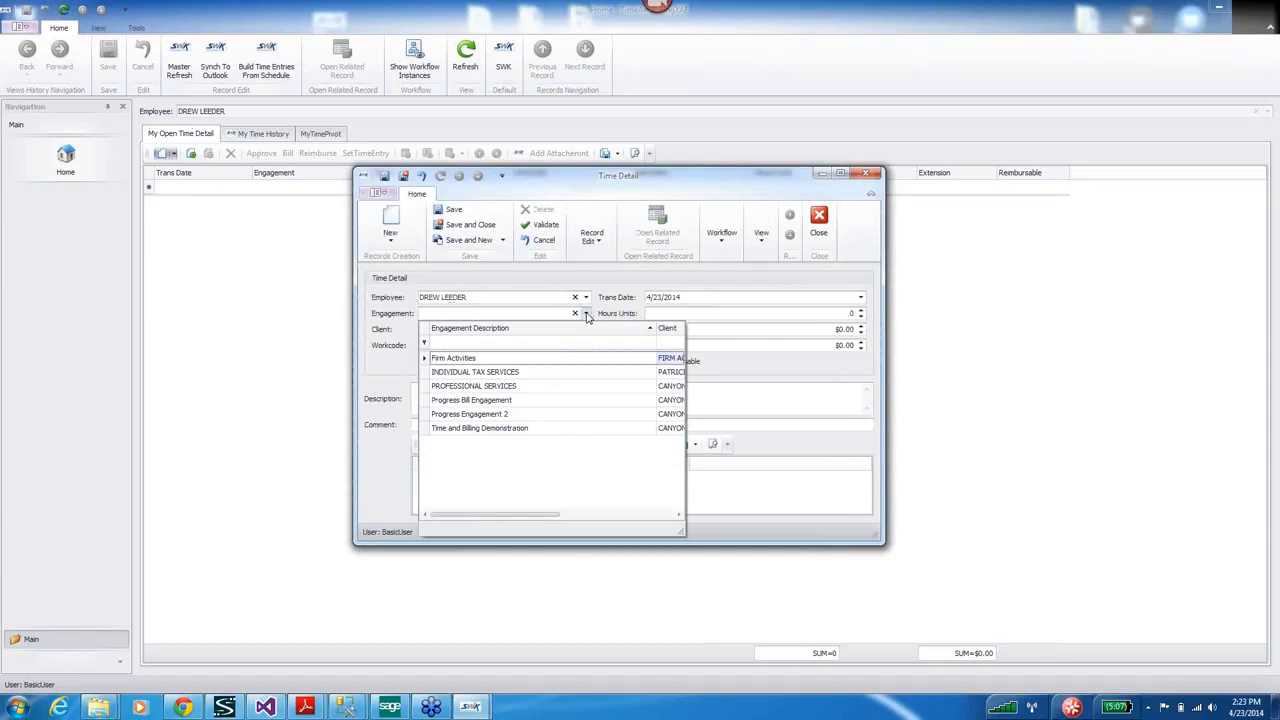
click(514, 401)
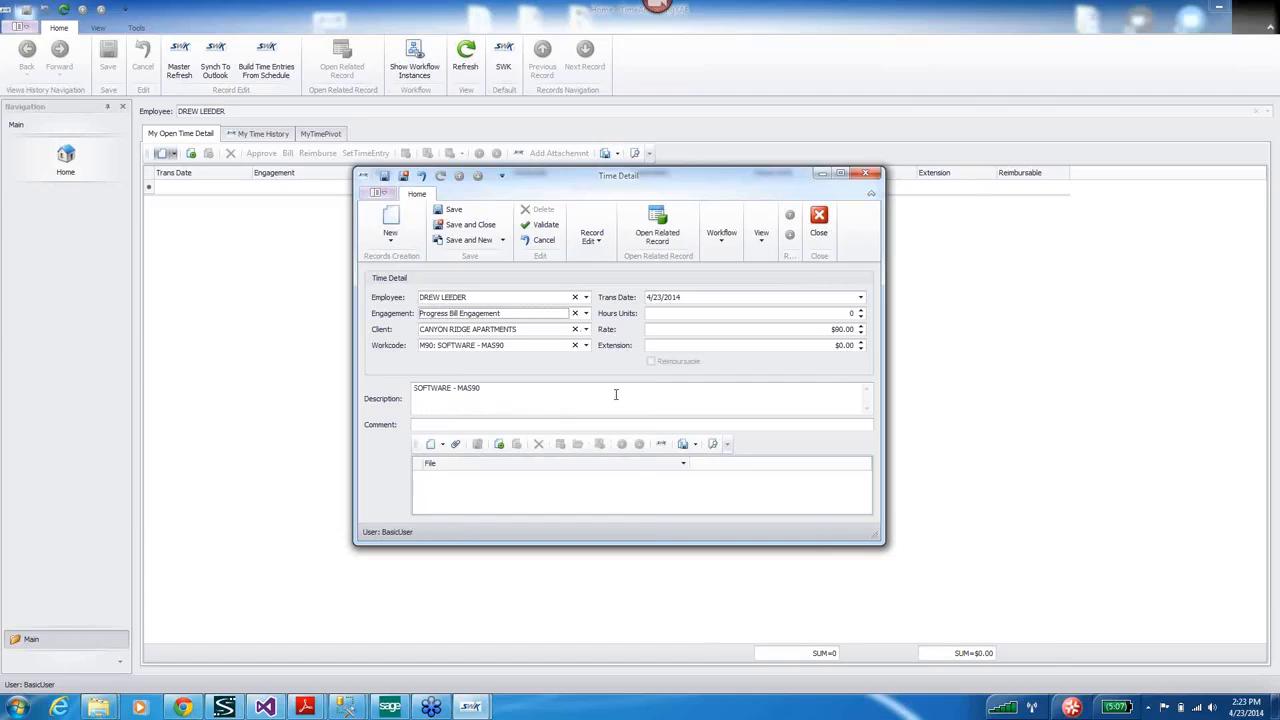
key(Tab)
key(Tab)
key(Tab)
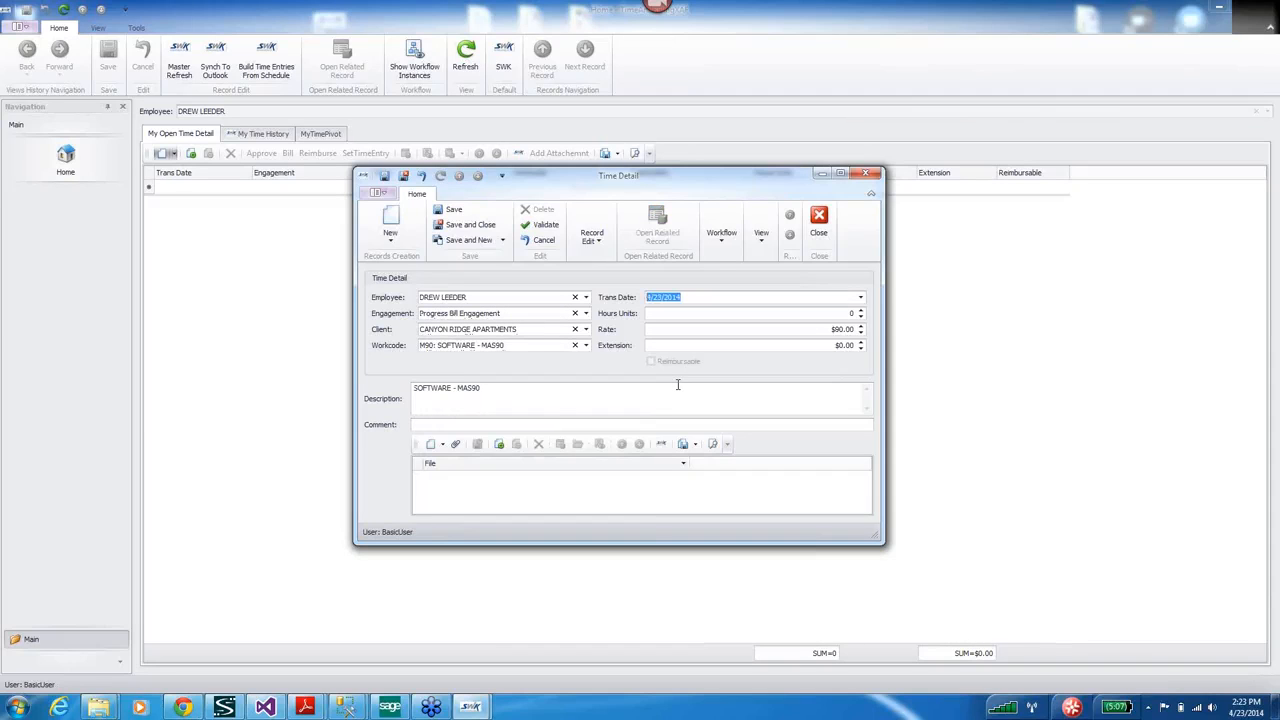
key(Tab)
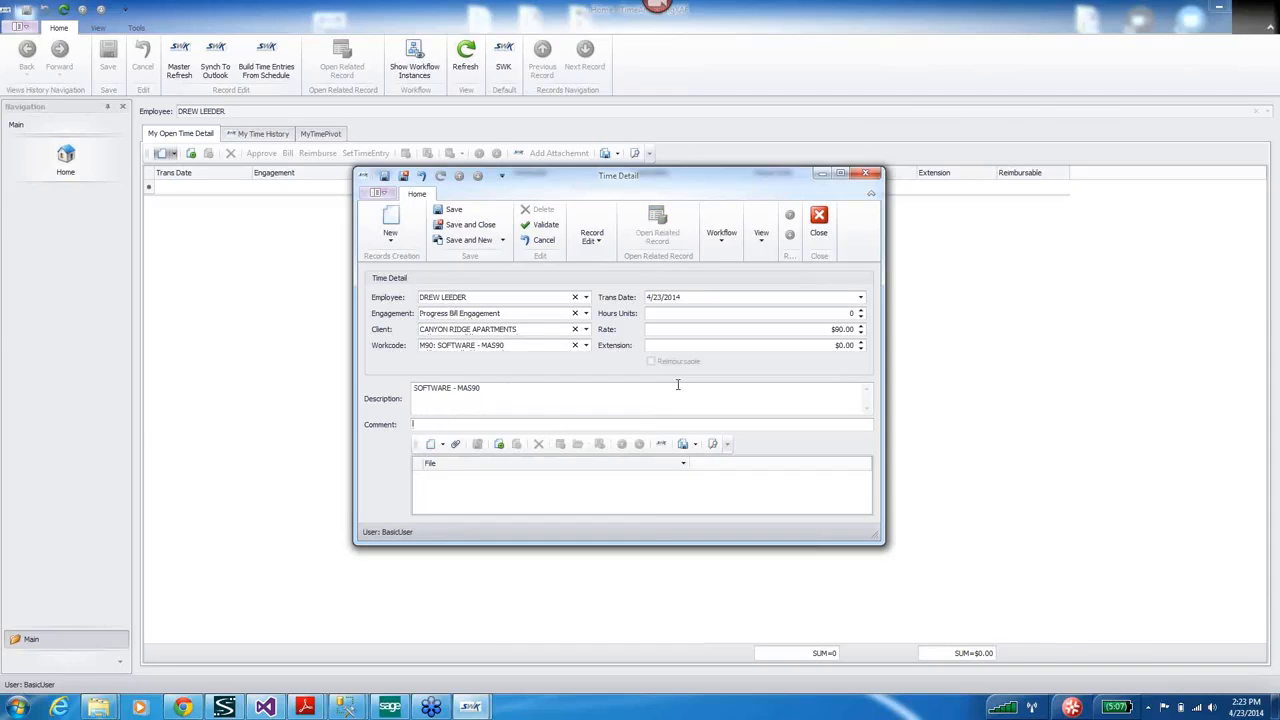
click(835, 313)
text(2)
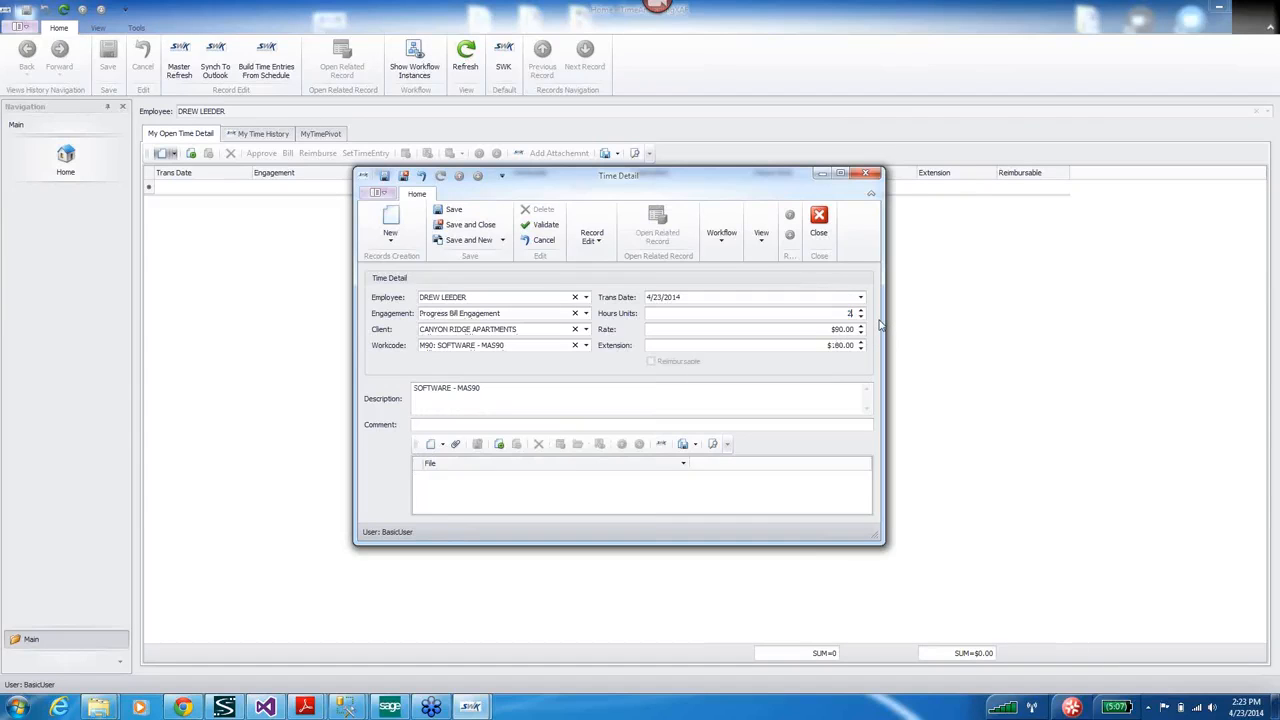
Add an additional-information description line and the comment 'Will not print on invoice'.
click(608, 399)
text(Aditional Information)
key(Return)
click(424, 424)
text(Will not print on invoice)
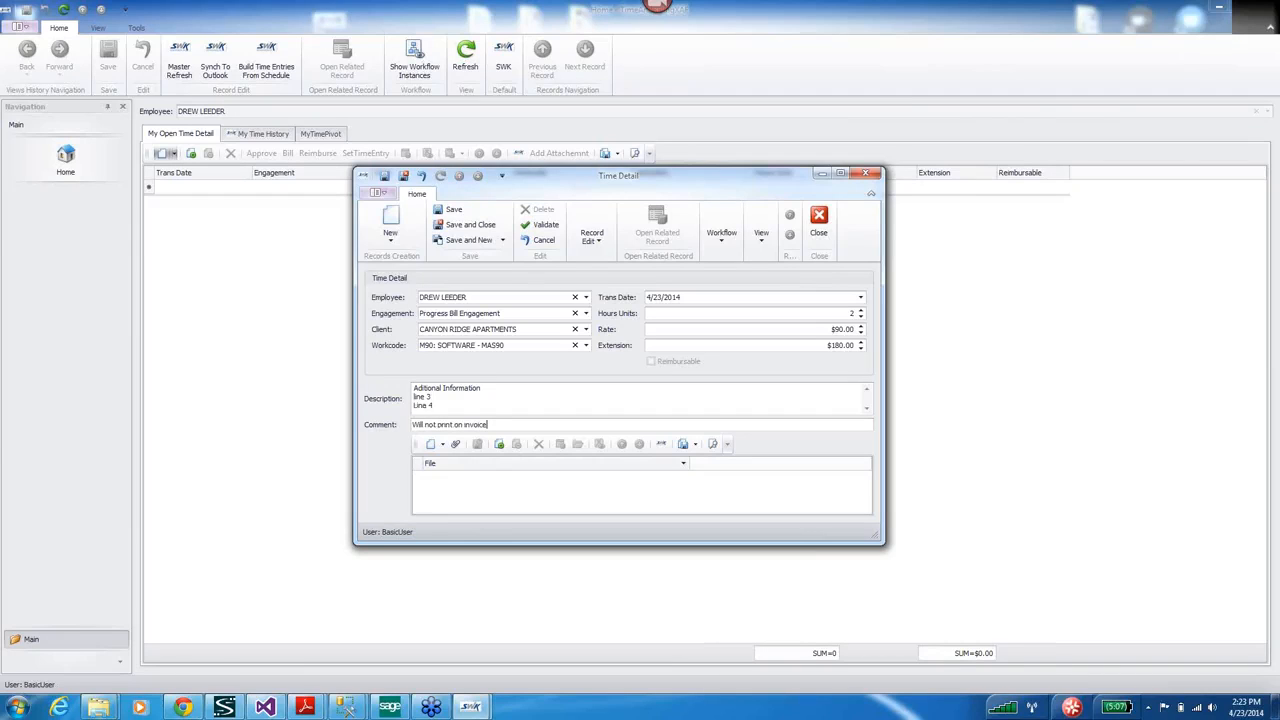
Save the time entry, start a new one with Save and New, and dismiss the validation results.
click(457, 213)
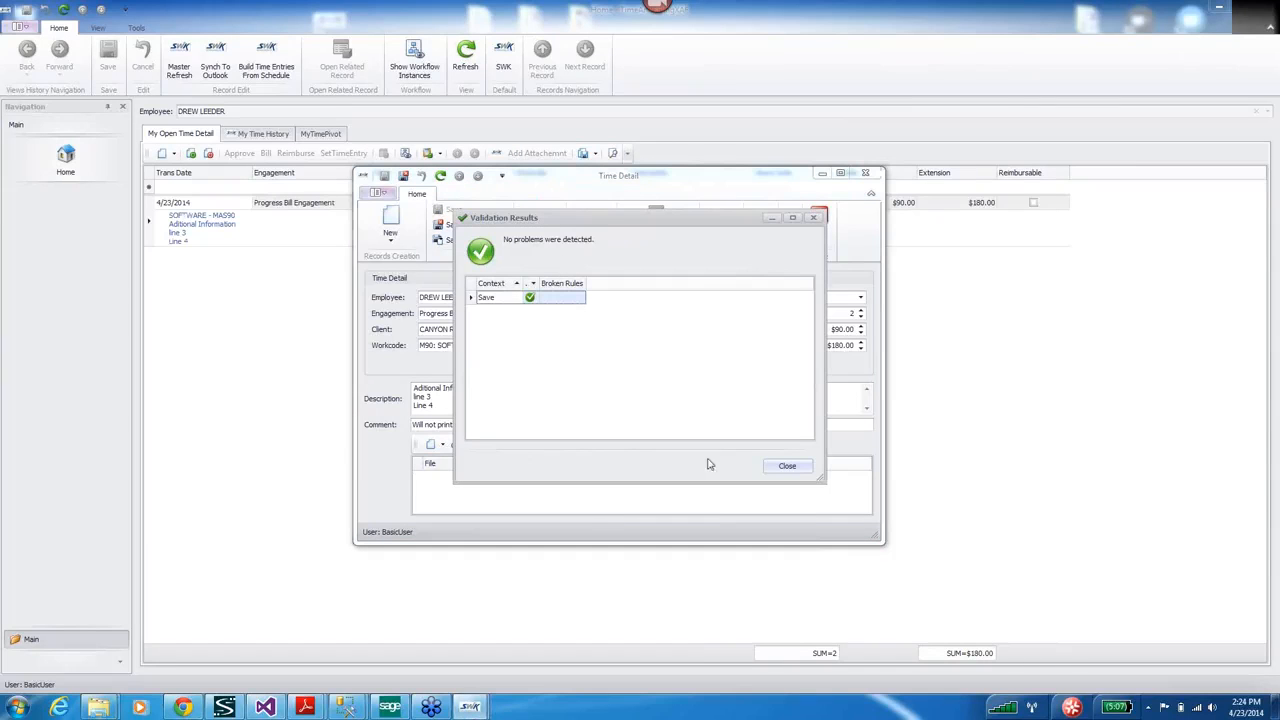
click(787, 466)
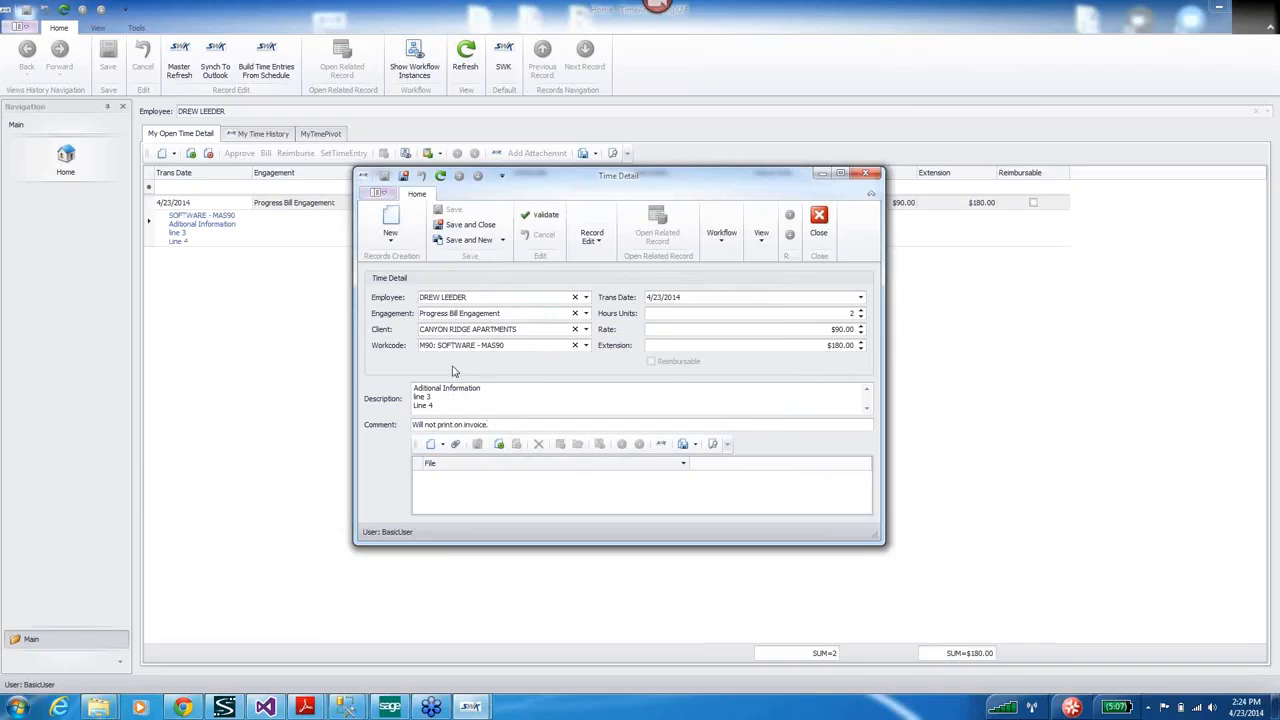
click(466, 240)
click(530, 226)
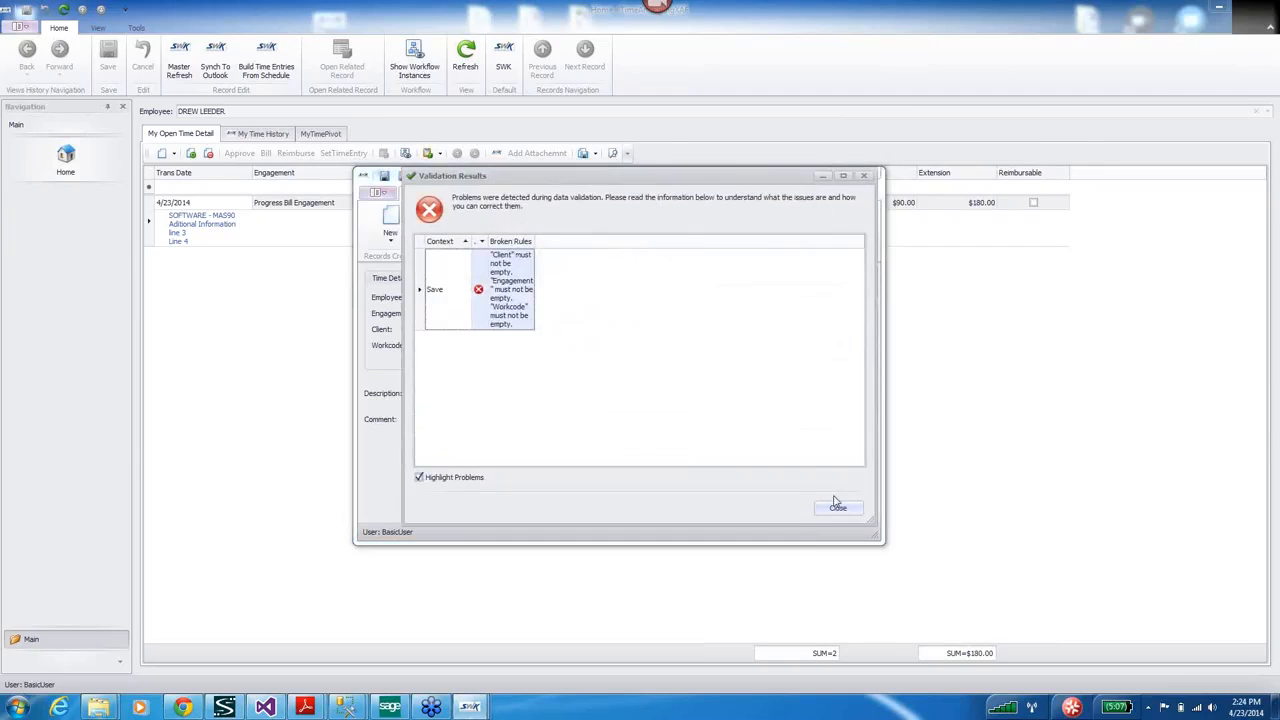
click(837, 507)
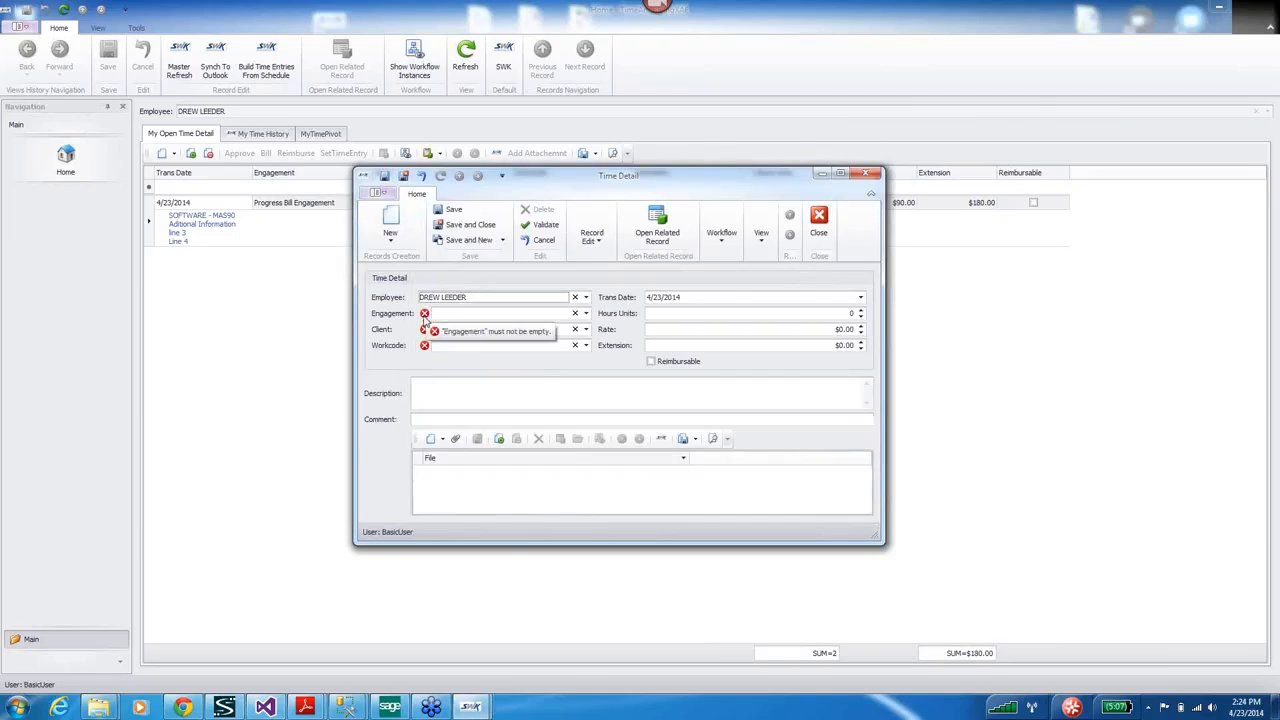
Cancel the blank follow-up entry and confirm discarding it.
mouse_move(425, 350)
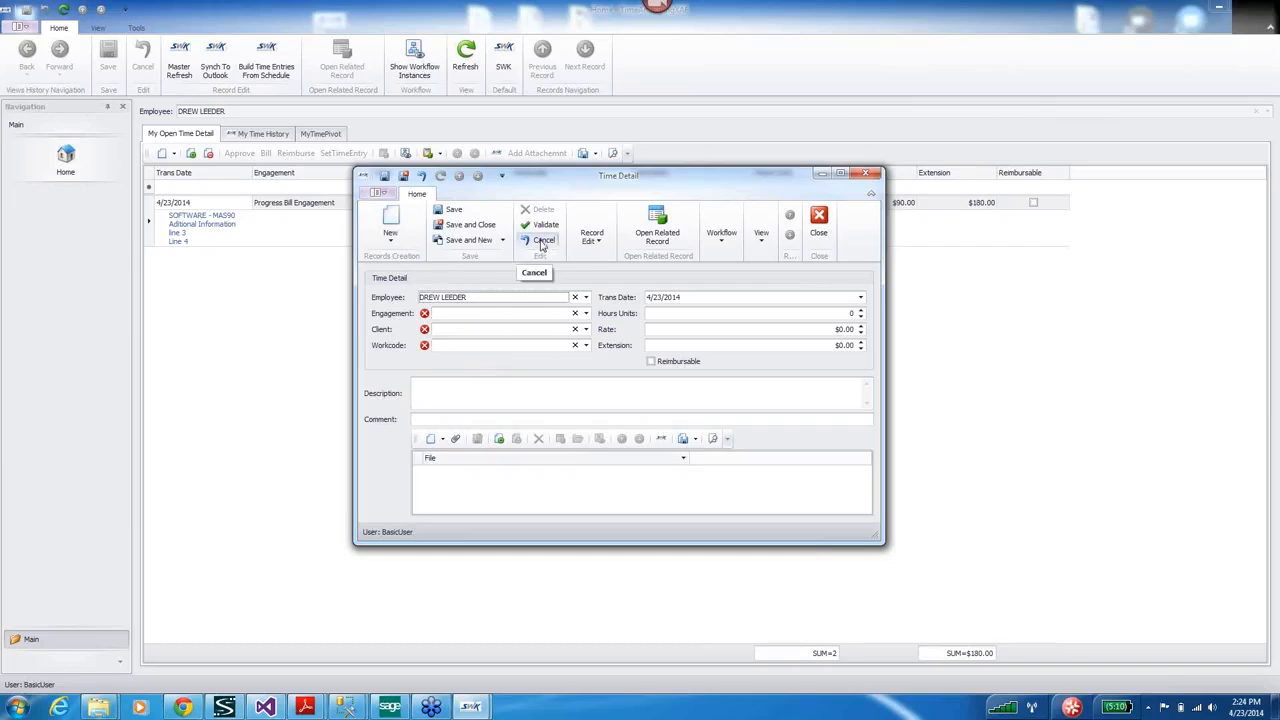
mouse_move(430, 316)
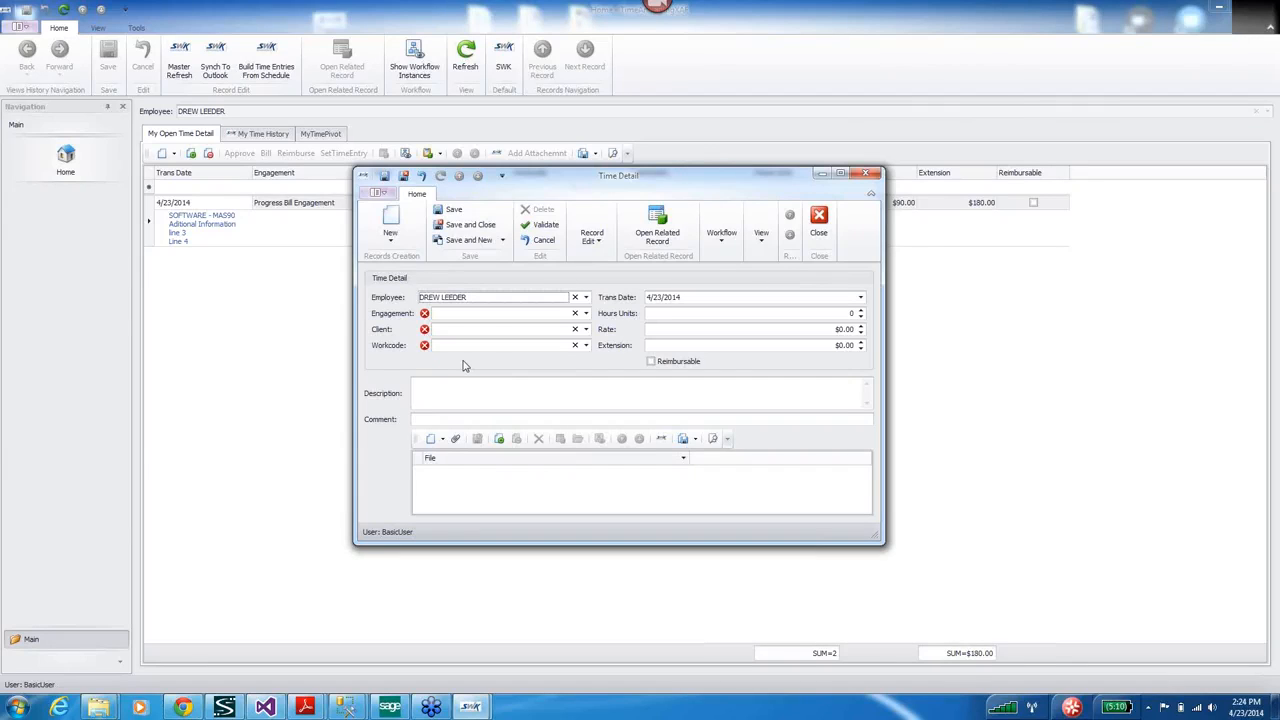
click(538, 243)
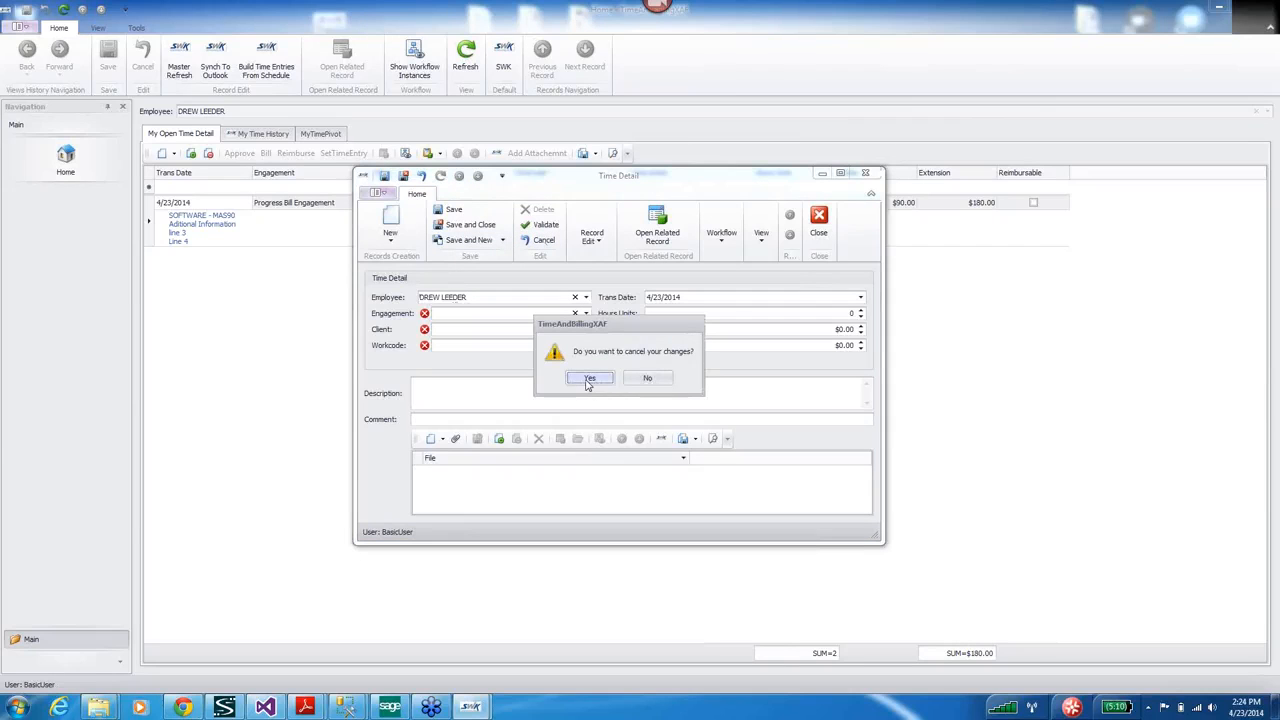
click(589, 381)
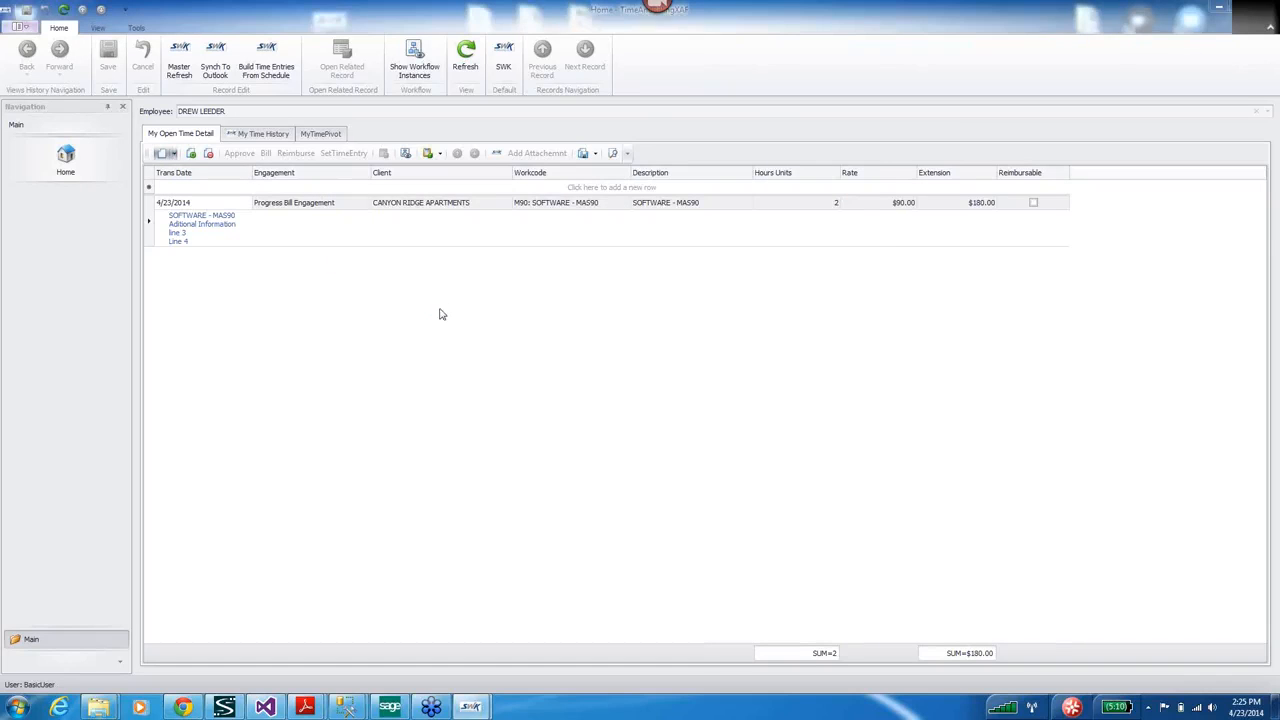
Start a Progress Bill Engagement entry with work code EXP: Expence, marked reimbursable.
click(586, 313)
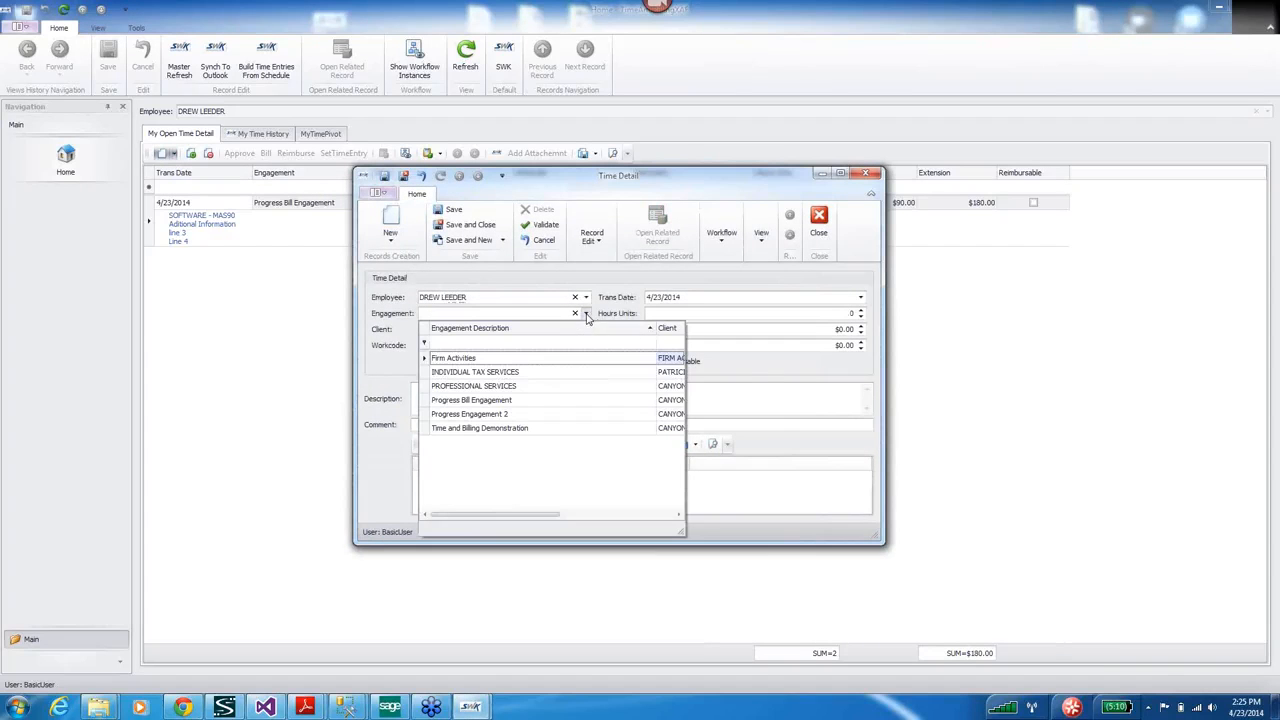
click(457, 400)
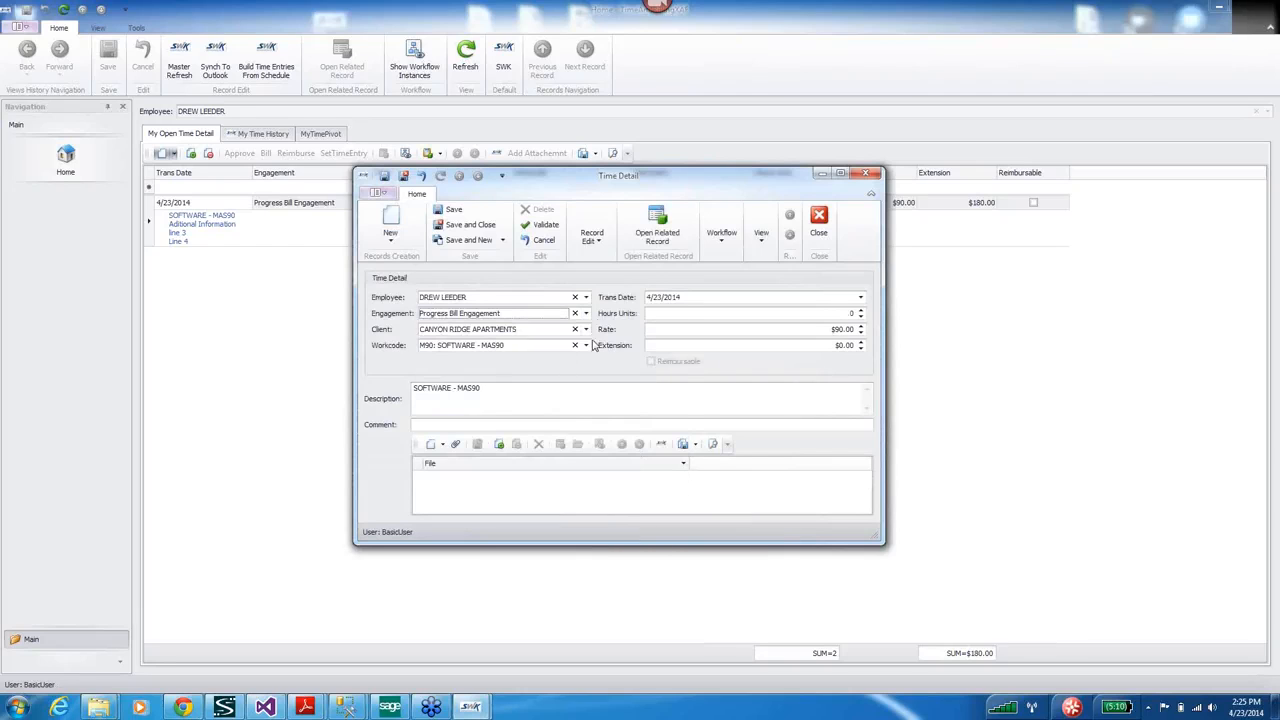
click(588, 345)
text(ex)
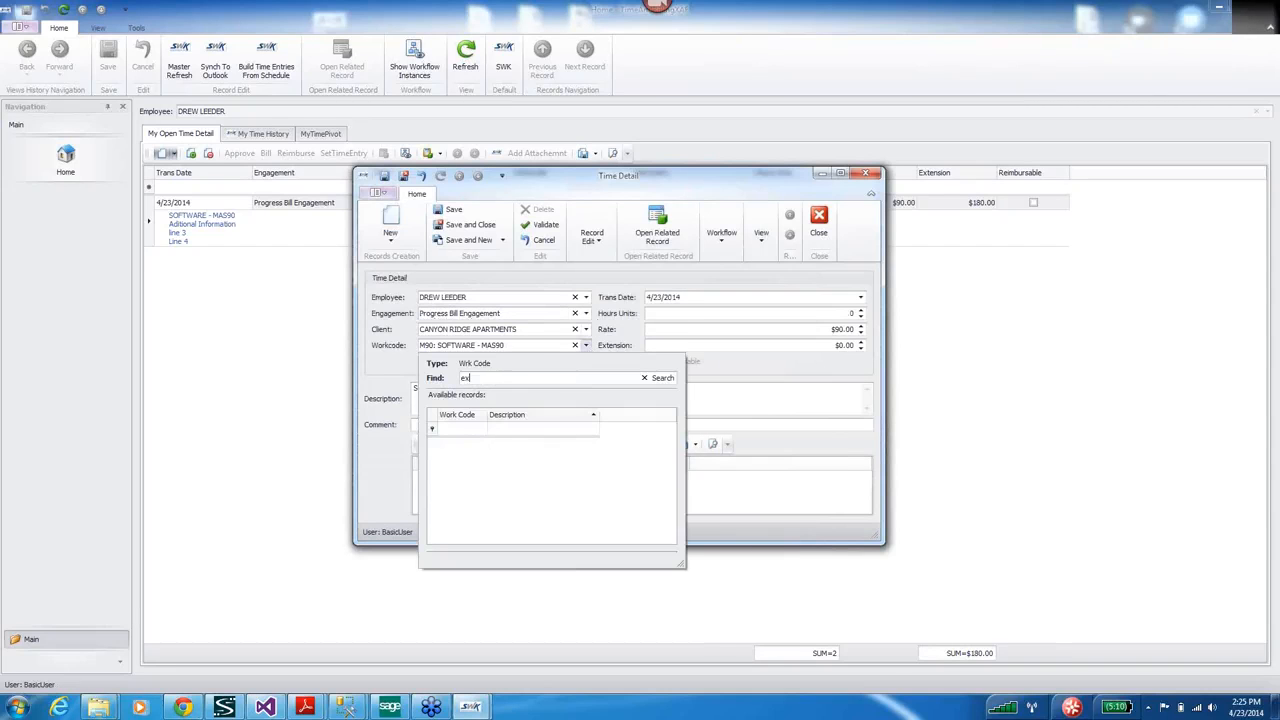
text(pen)
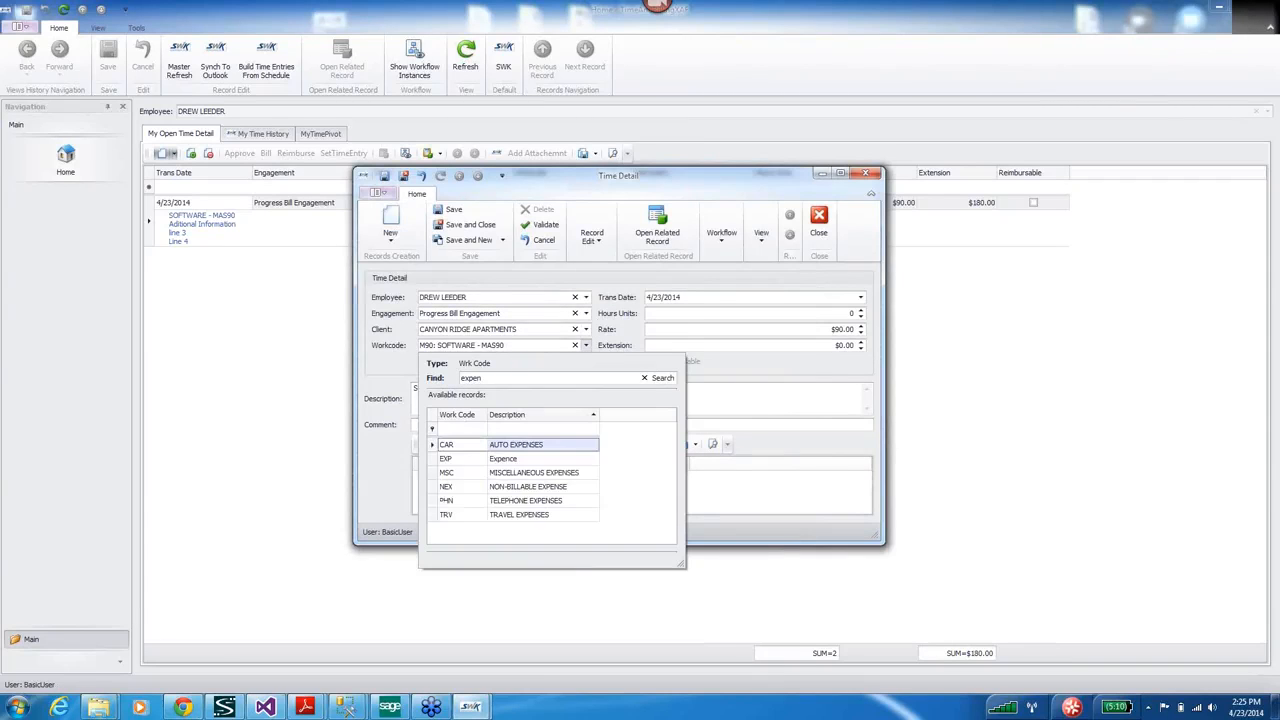
click(451, 463)
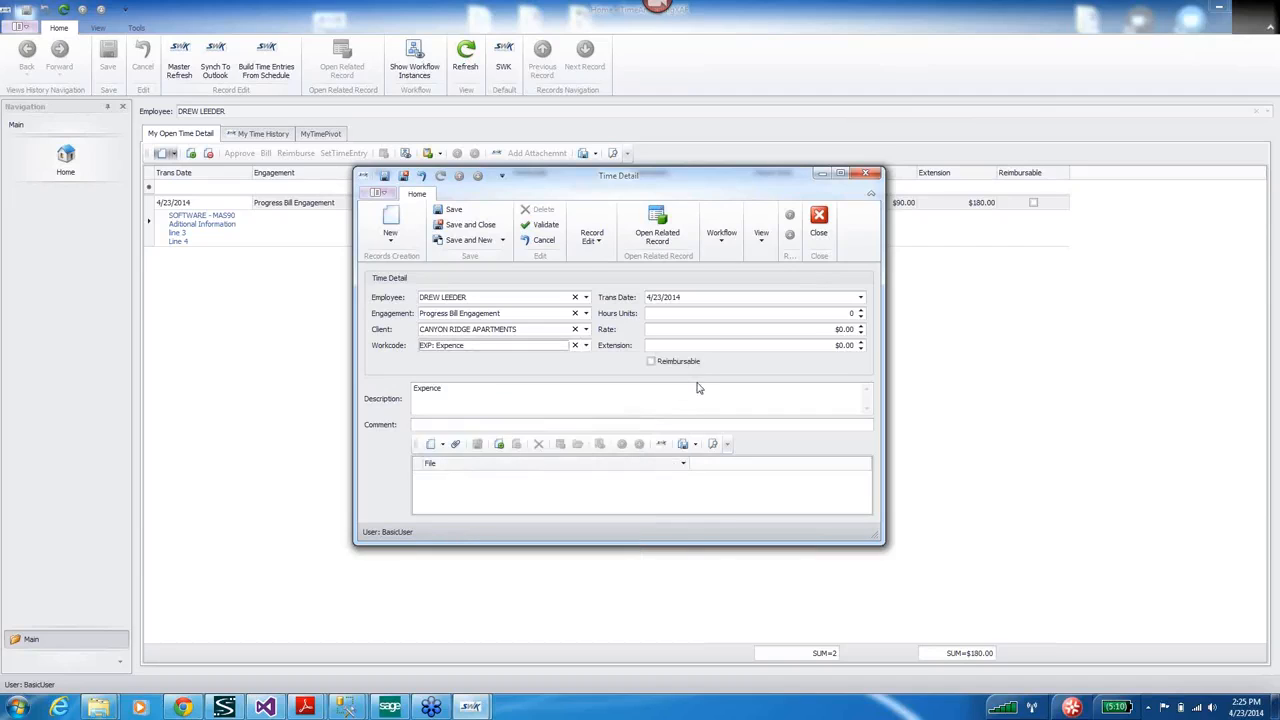
click(651, 362)
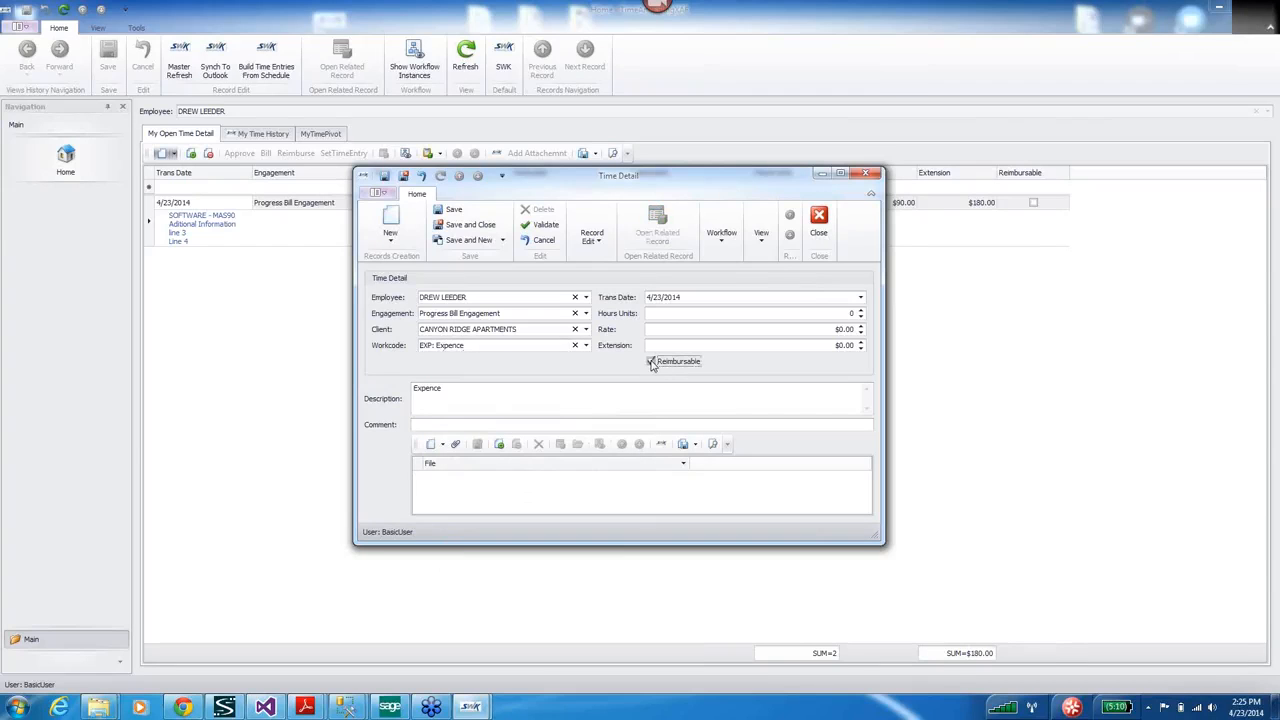
Attach the Scan0008 receipt file from the Desktop.
click(455, 445)
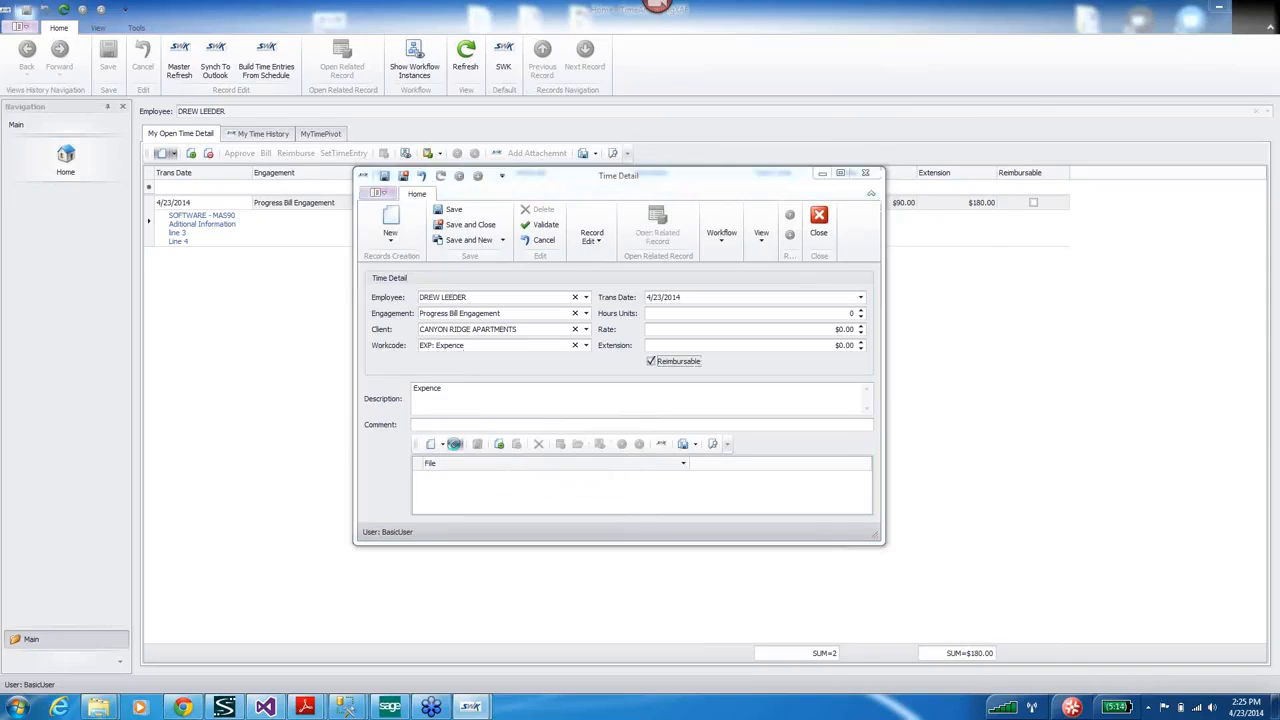
click(402, 258)
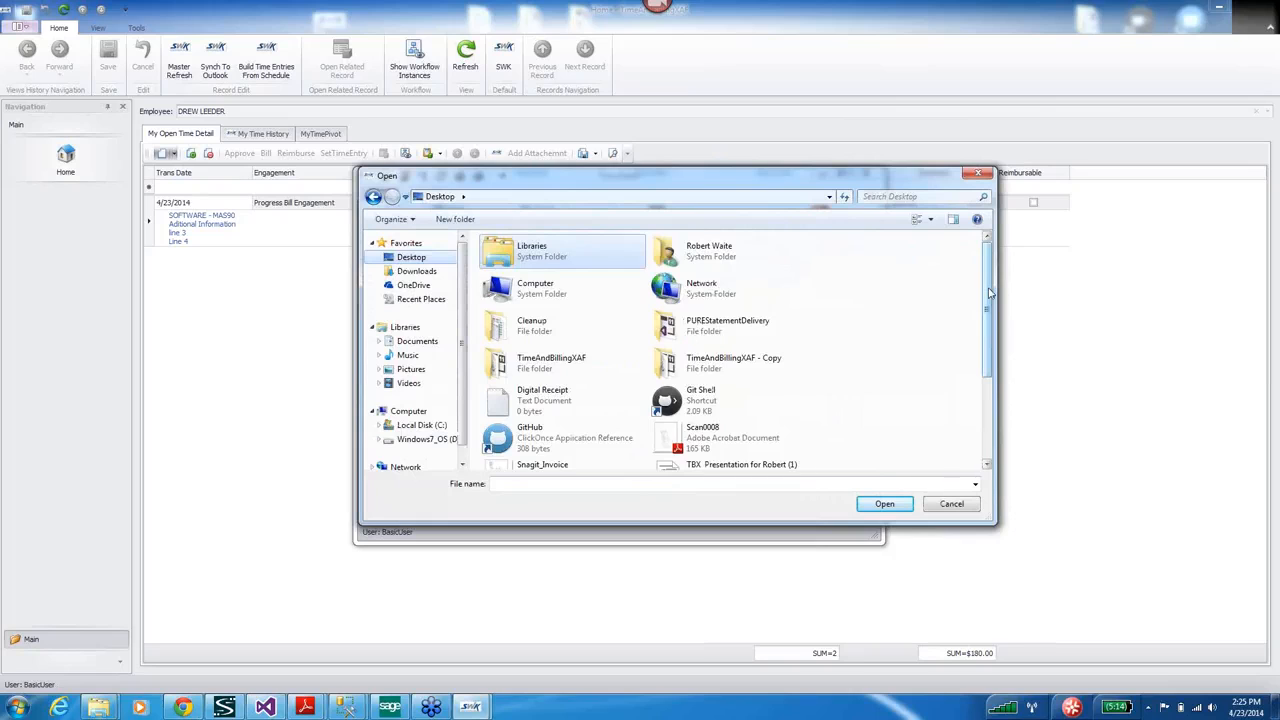
scroll(988, 292, down, 1)
click(735, 388)
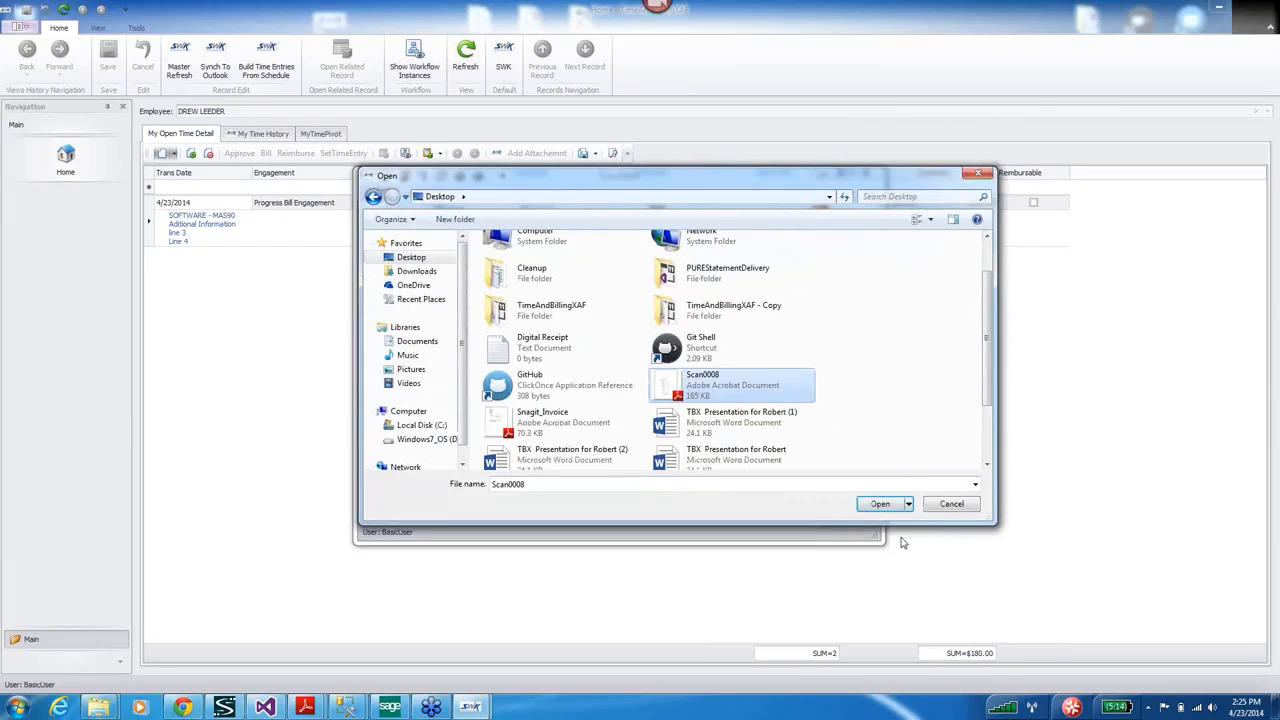
click(878, 503)
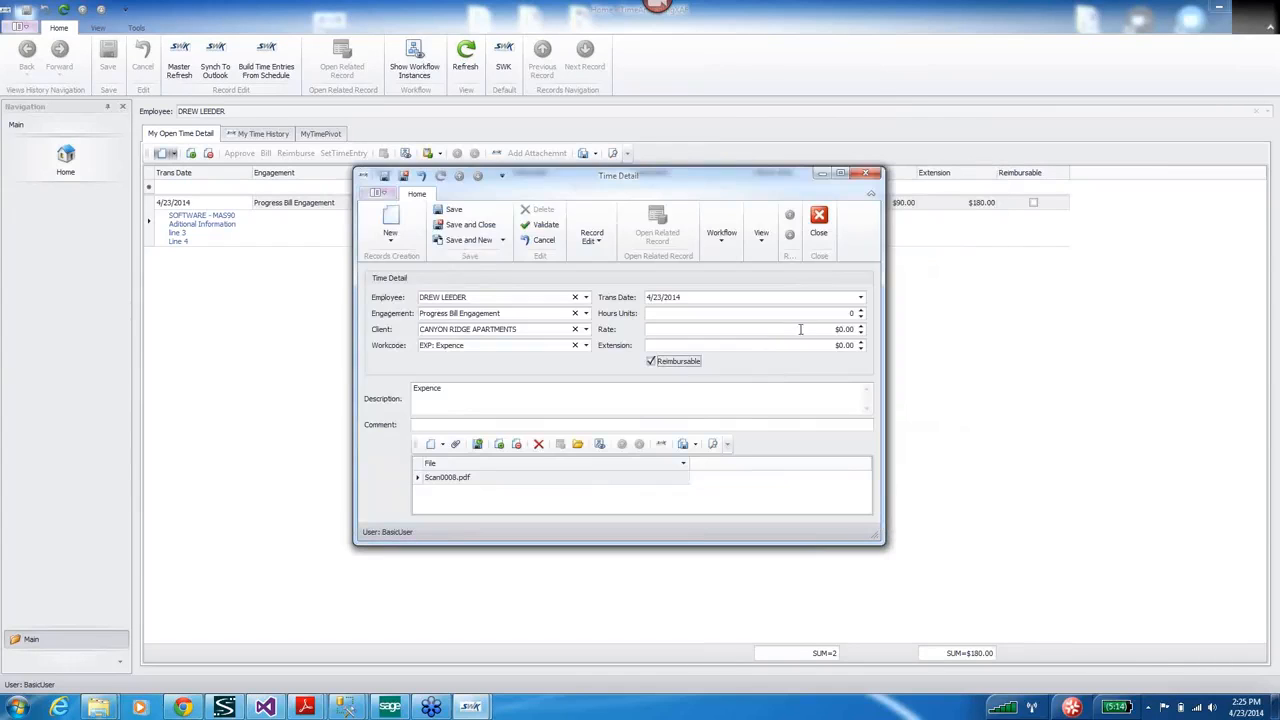
Set 1 hour at a $100.00 rate and save the expense entry.
click(827, 329)
click(848, 314)
text(1)
click(826, 329)
text(100)
key(Tab)
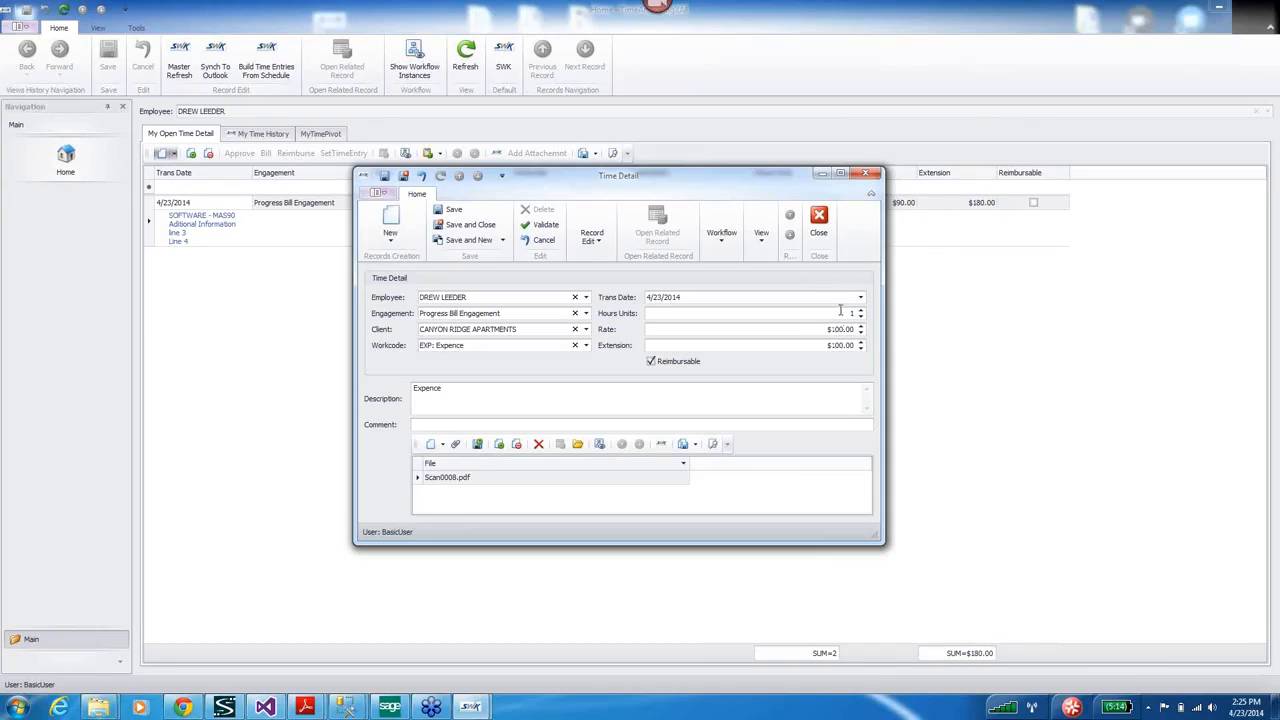
click(452, 210)
click(446, 480)
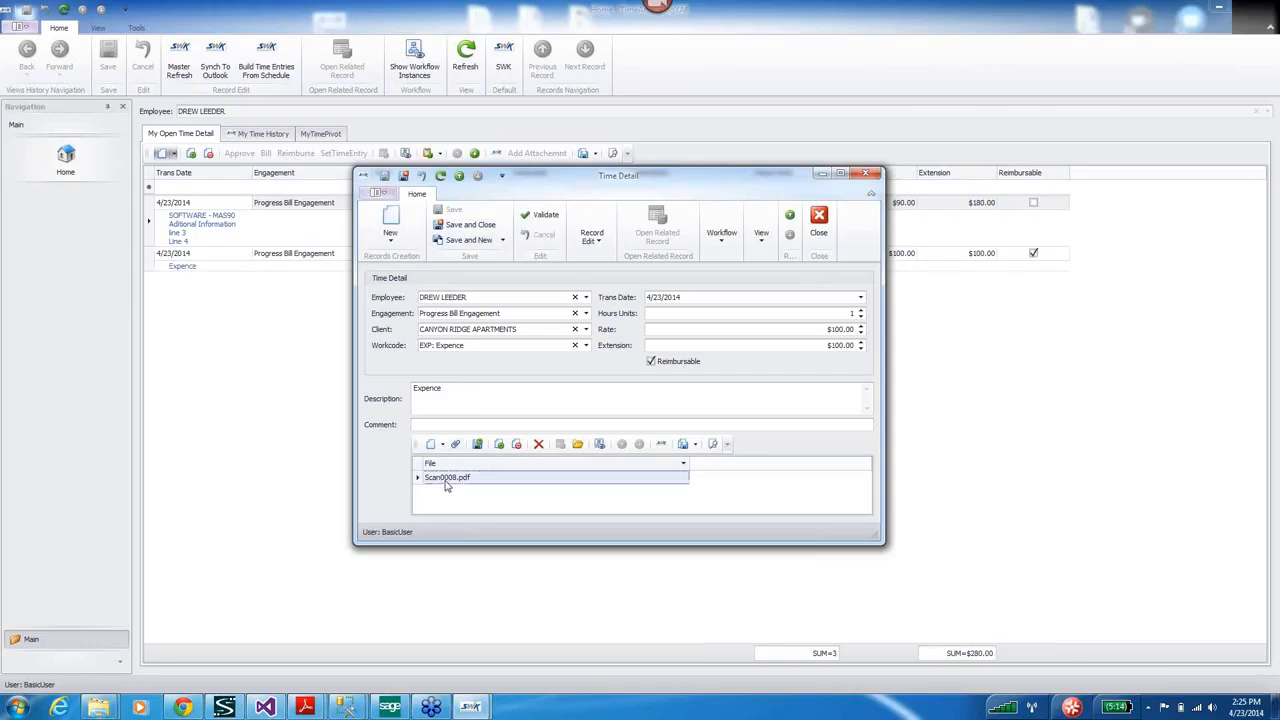
View the Scan0008.pdf receipt attachment and close it and the attachment record.
double_click(441, 481)
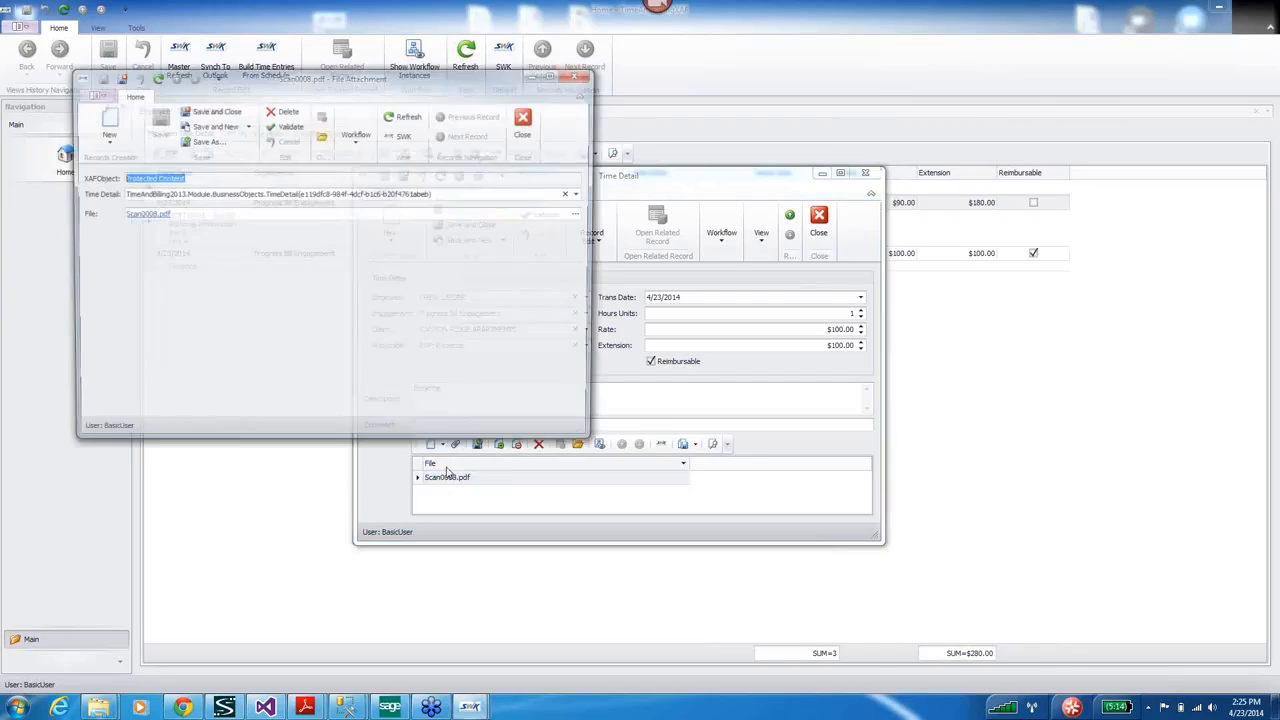
click(142, 216)
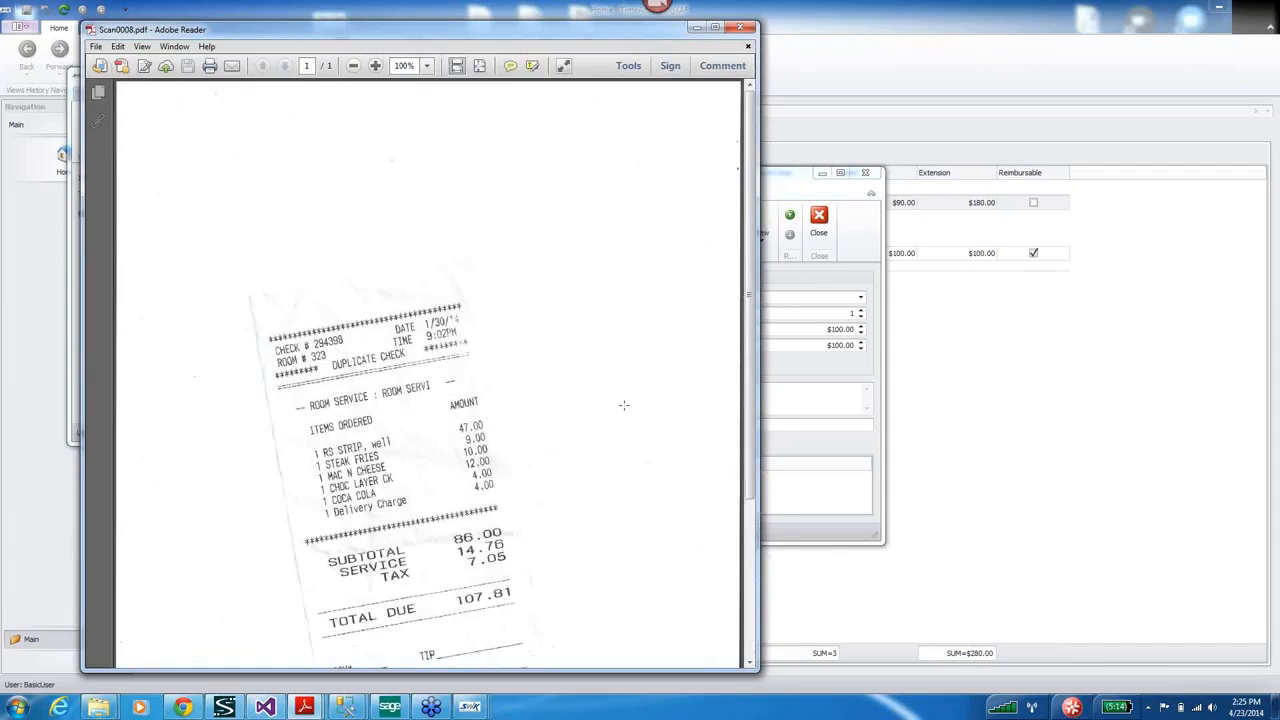
click(745, 30)
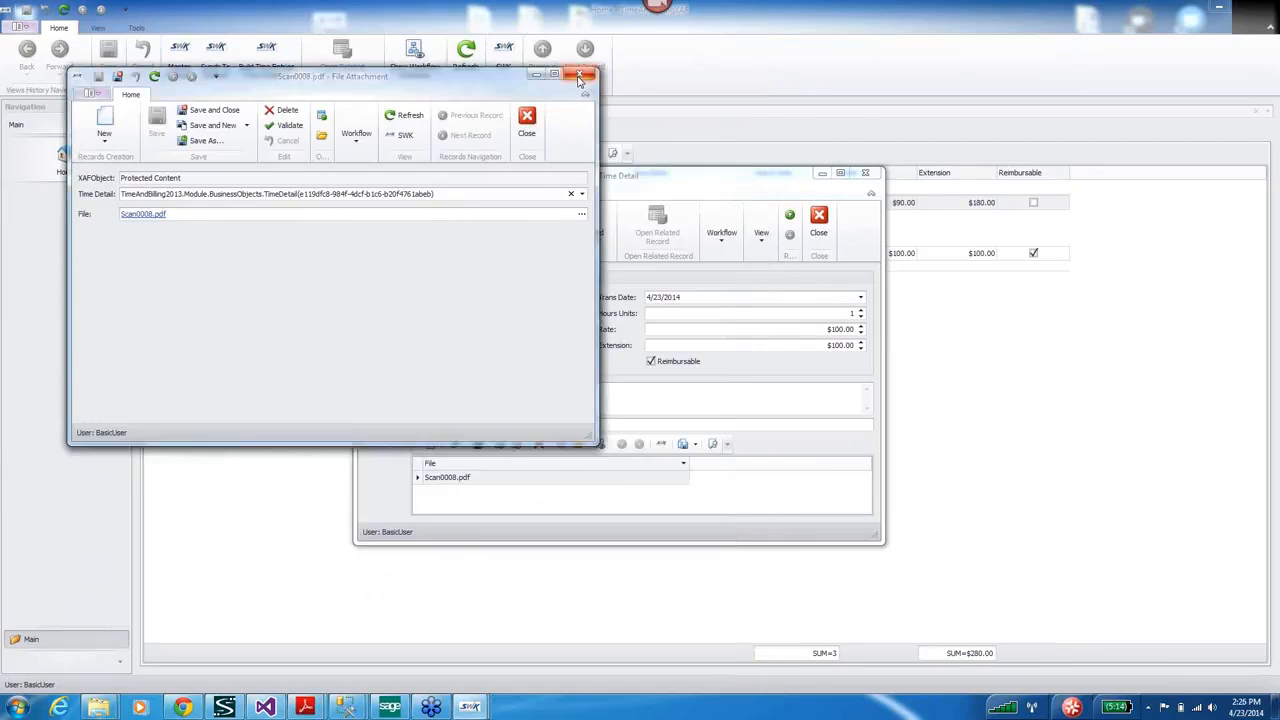
click(579, 78)
Change the expense rate from $100 to $107, save the entry, and close the application.
drag(819, 332, 862, 332)
text(107)
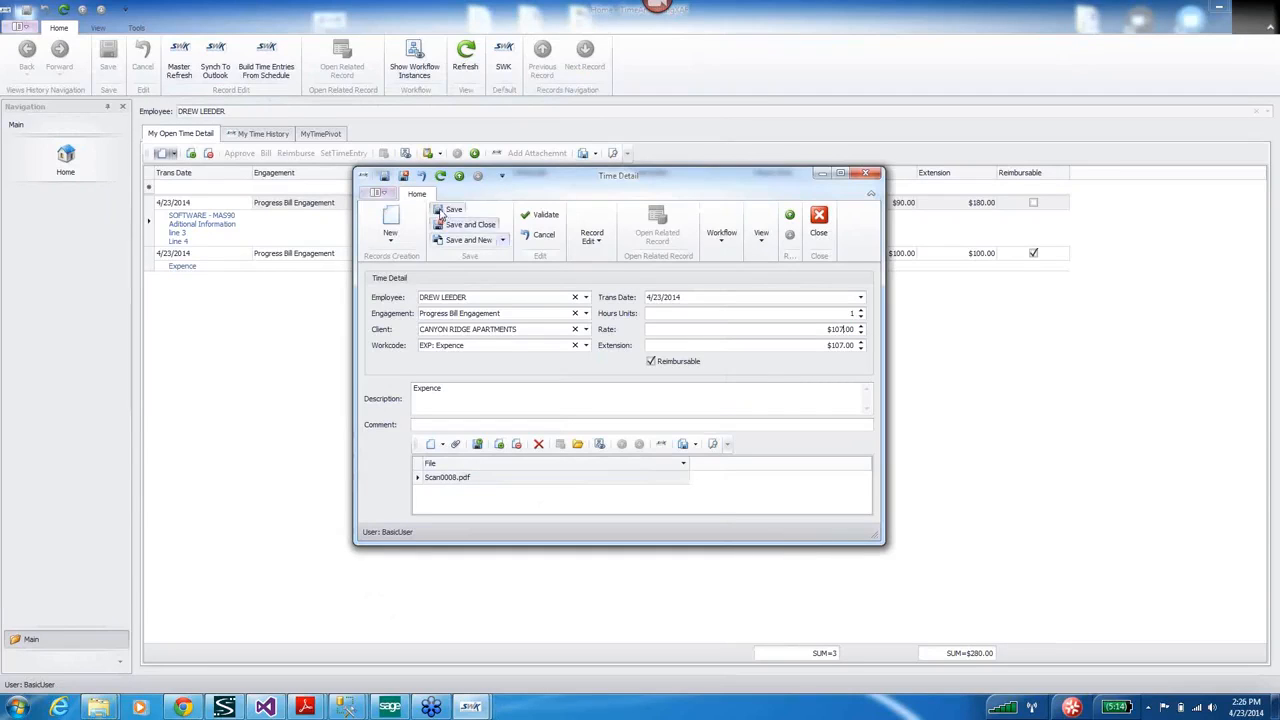
click(462, 224)
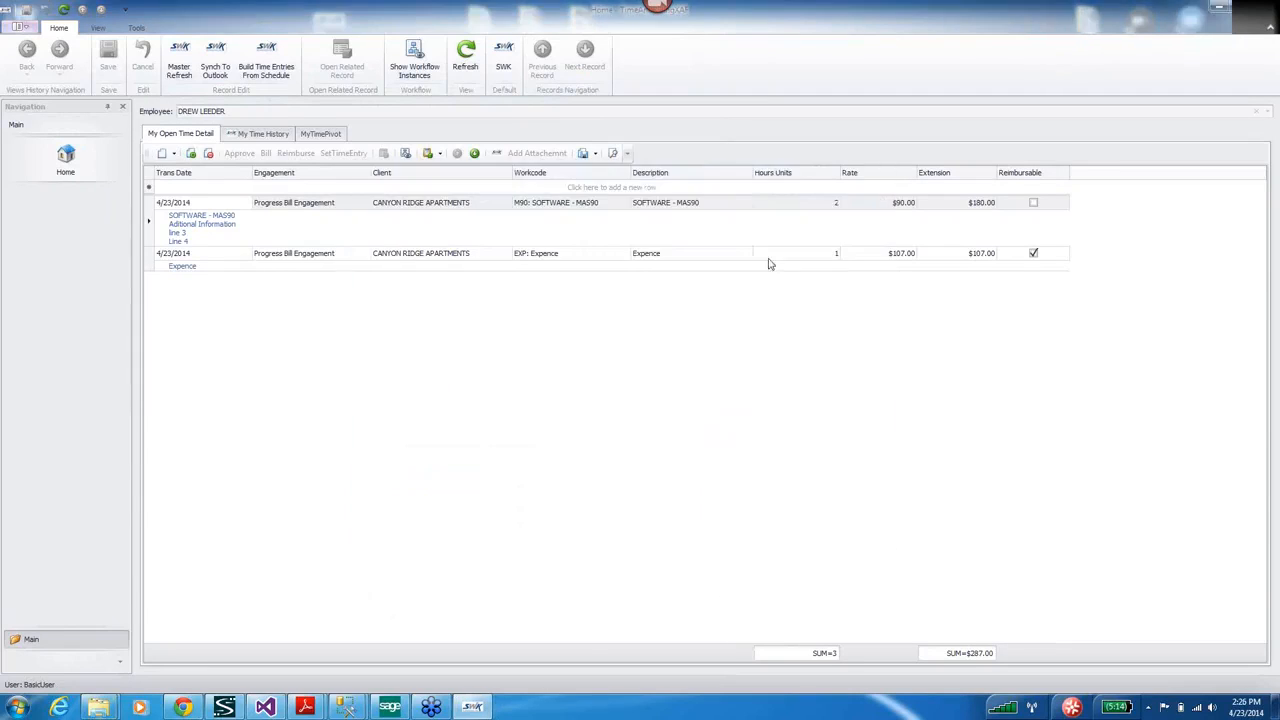
click(1263, 10)
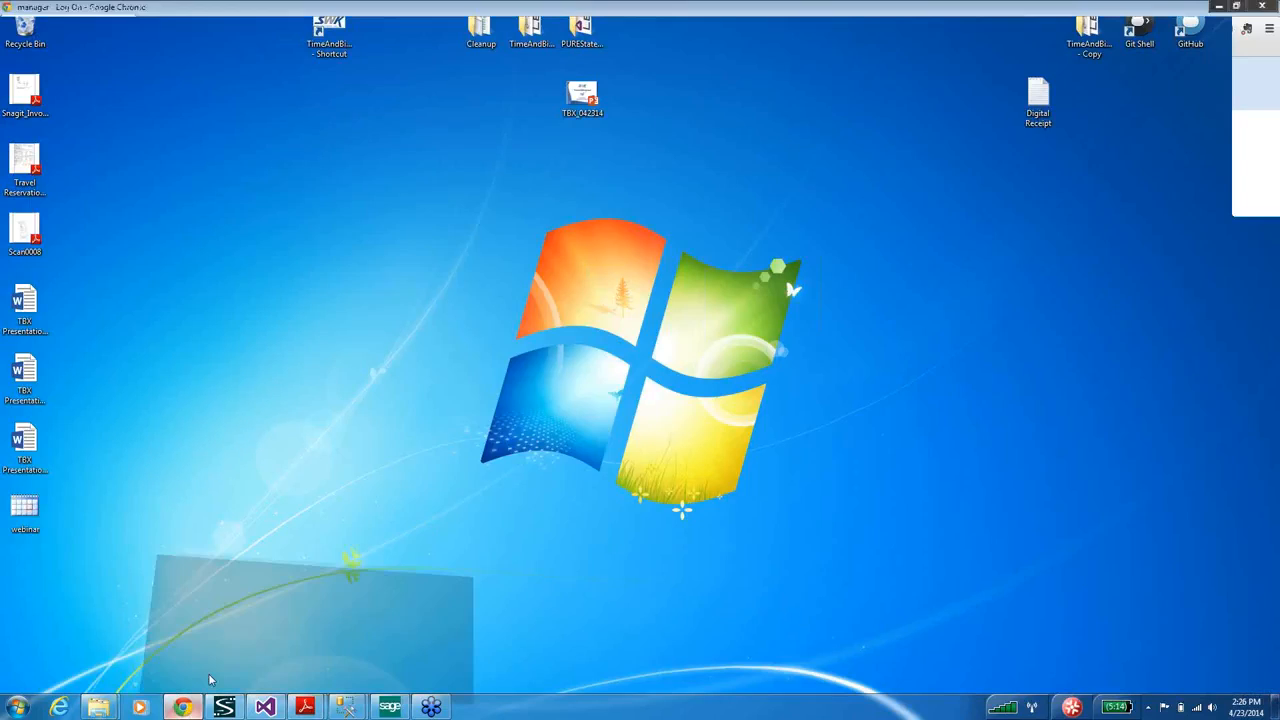
Log on to the web application as the basic user.
click(210, 680)
double_click(626, 176)
text(basicuser)
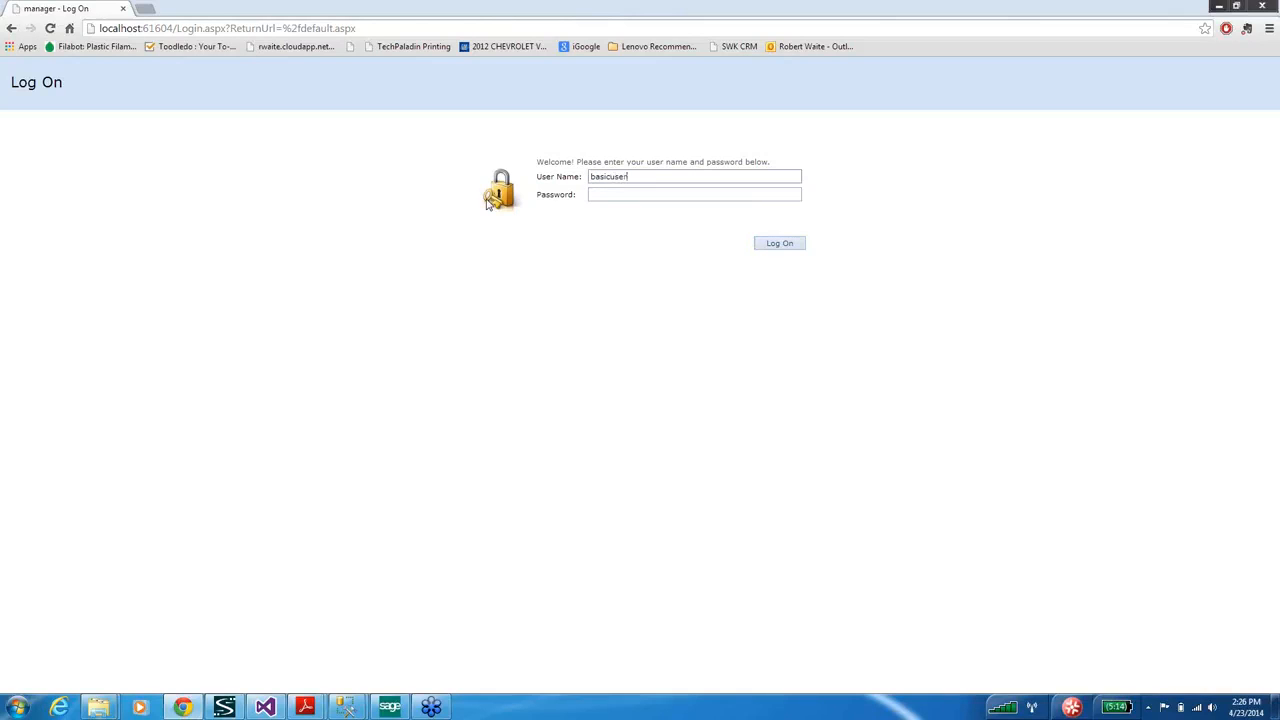
click(789, 246)
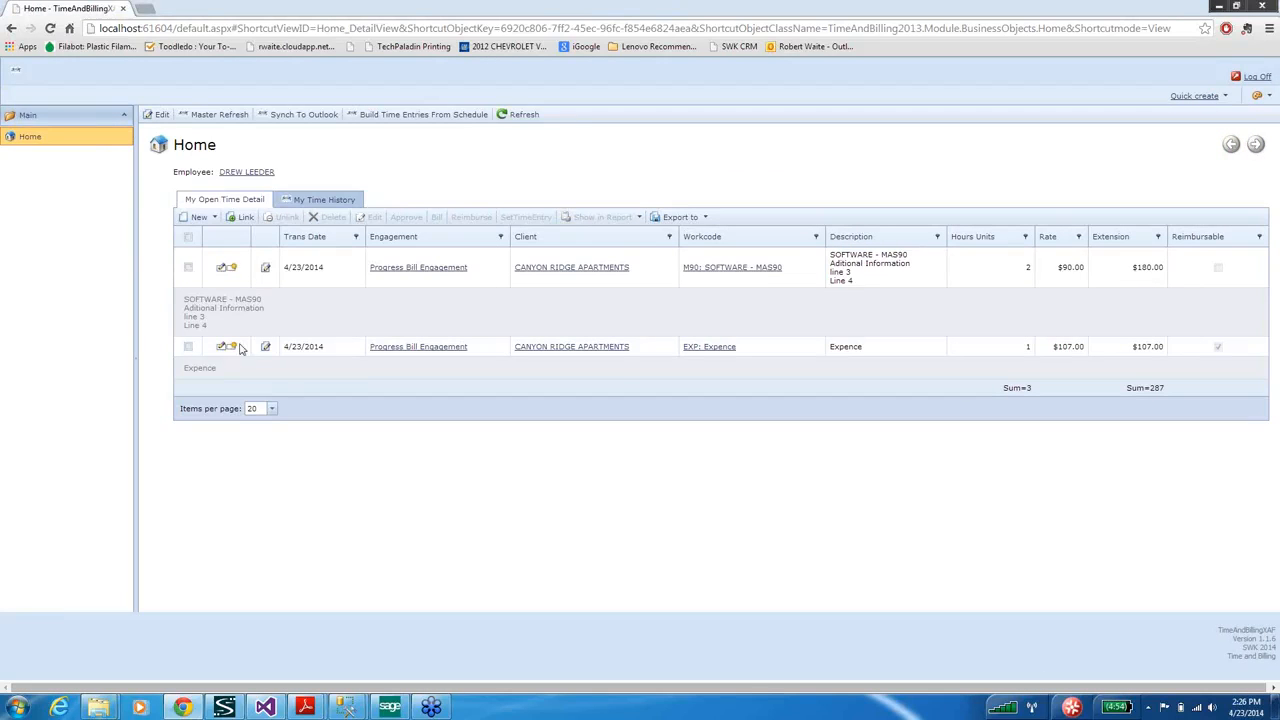
Save a new 8-hour Progress Bill Engagement time entry with a three-line description.
click(197, 219)
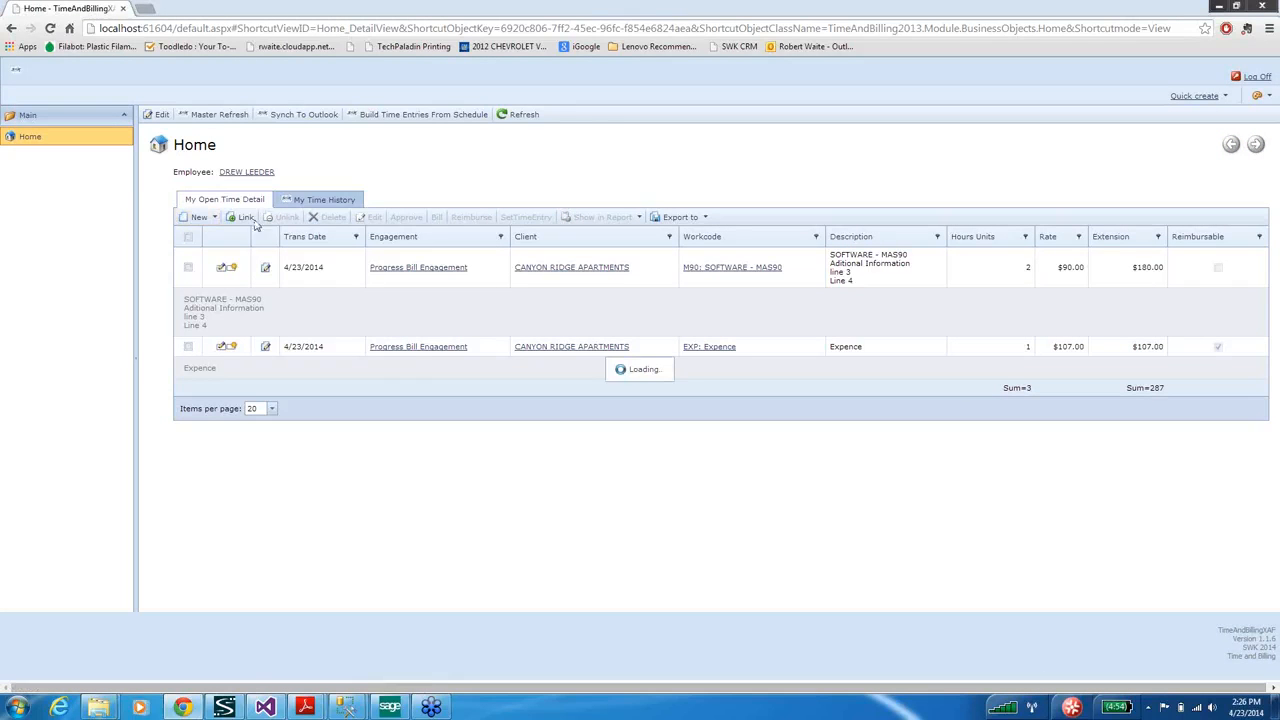
click(640, 238)
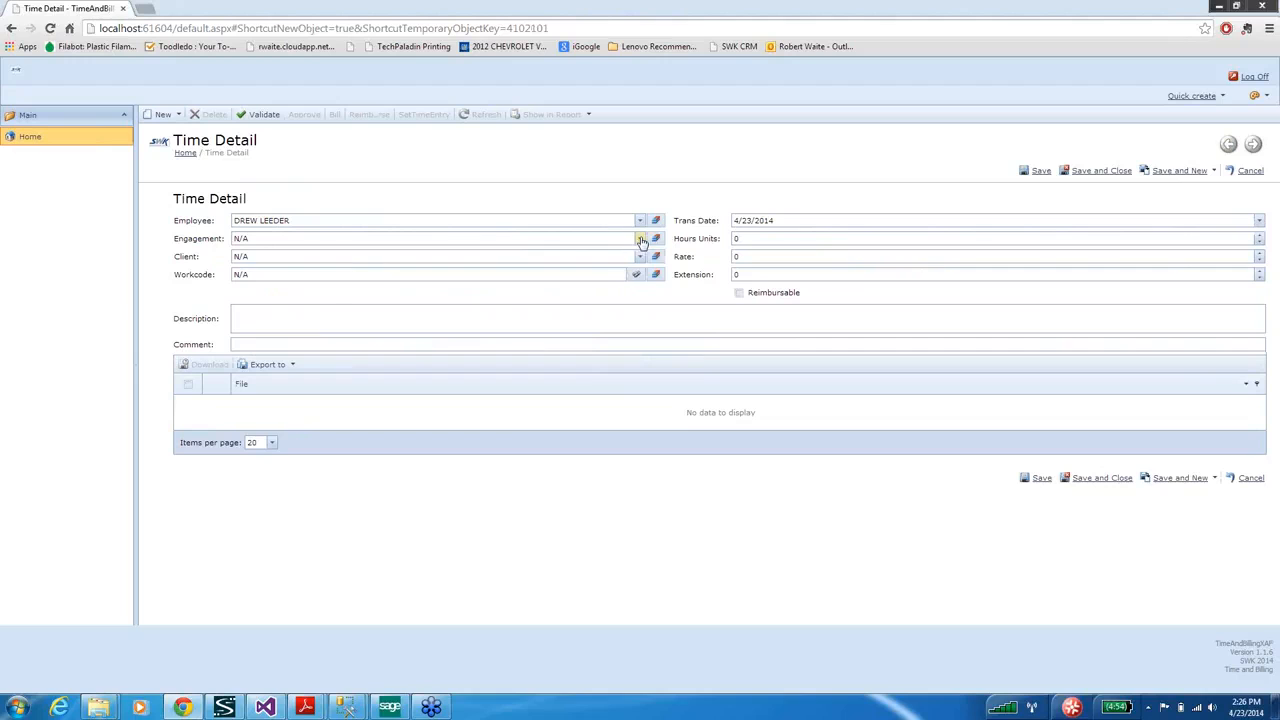
click(273, 302)
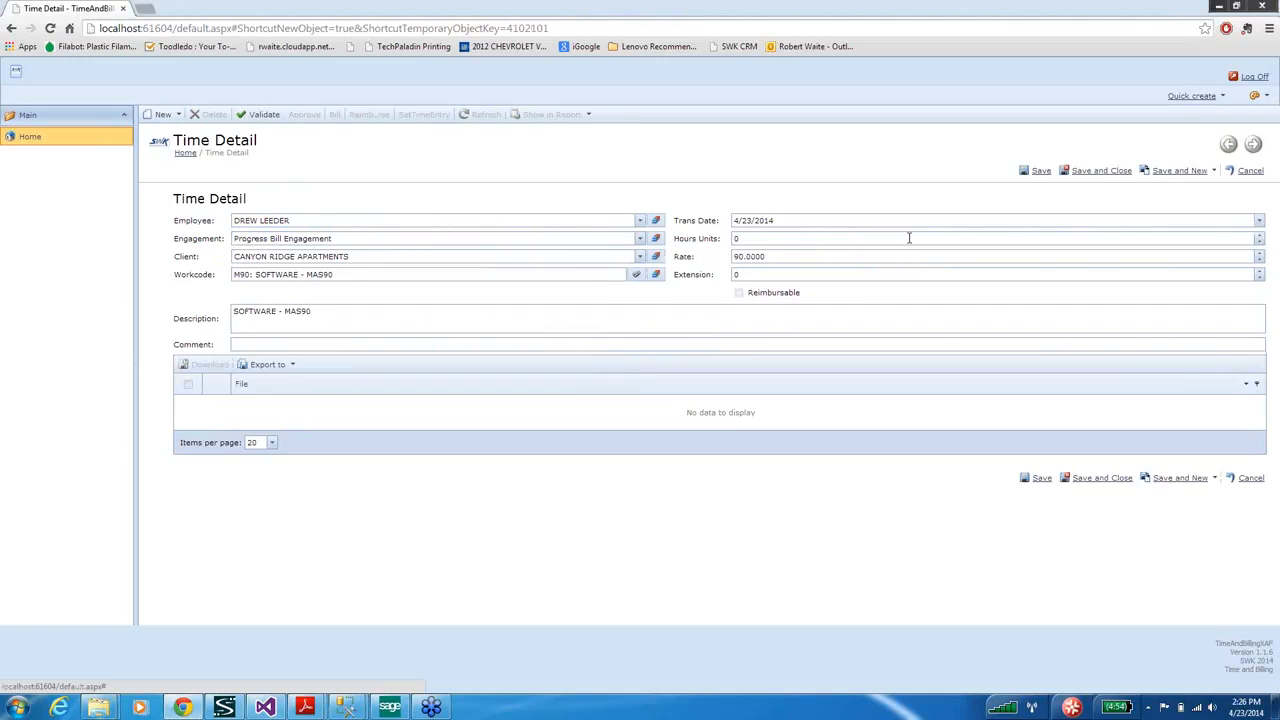
click(774, 240)
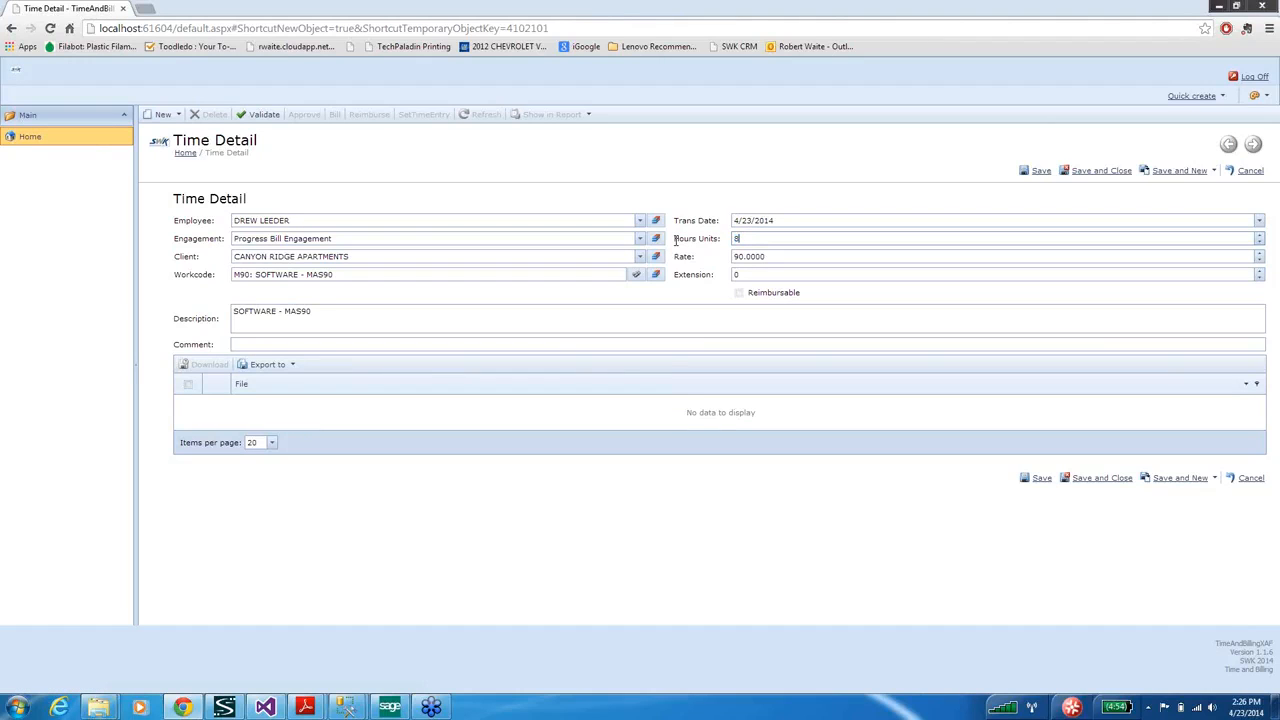
key(Tab)
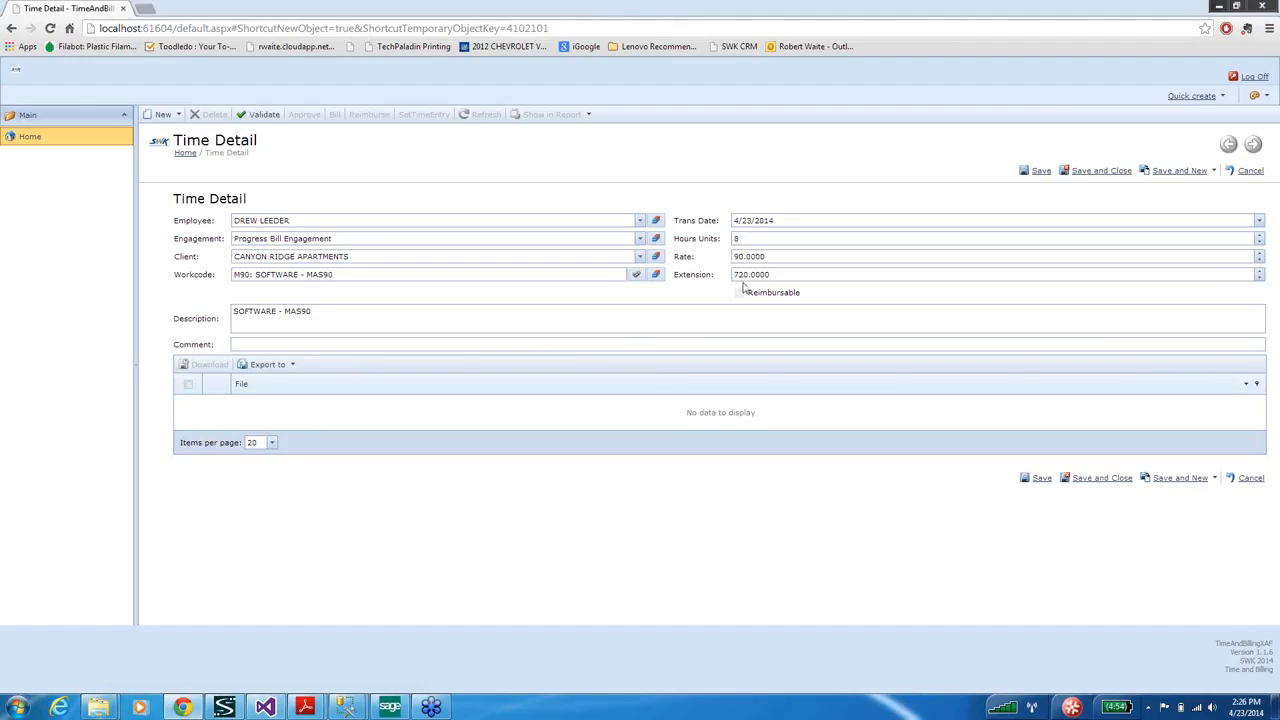
click(321, 312)
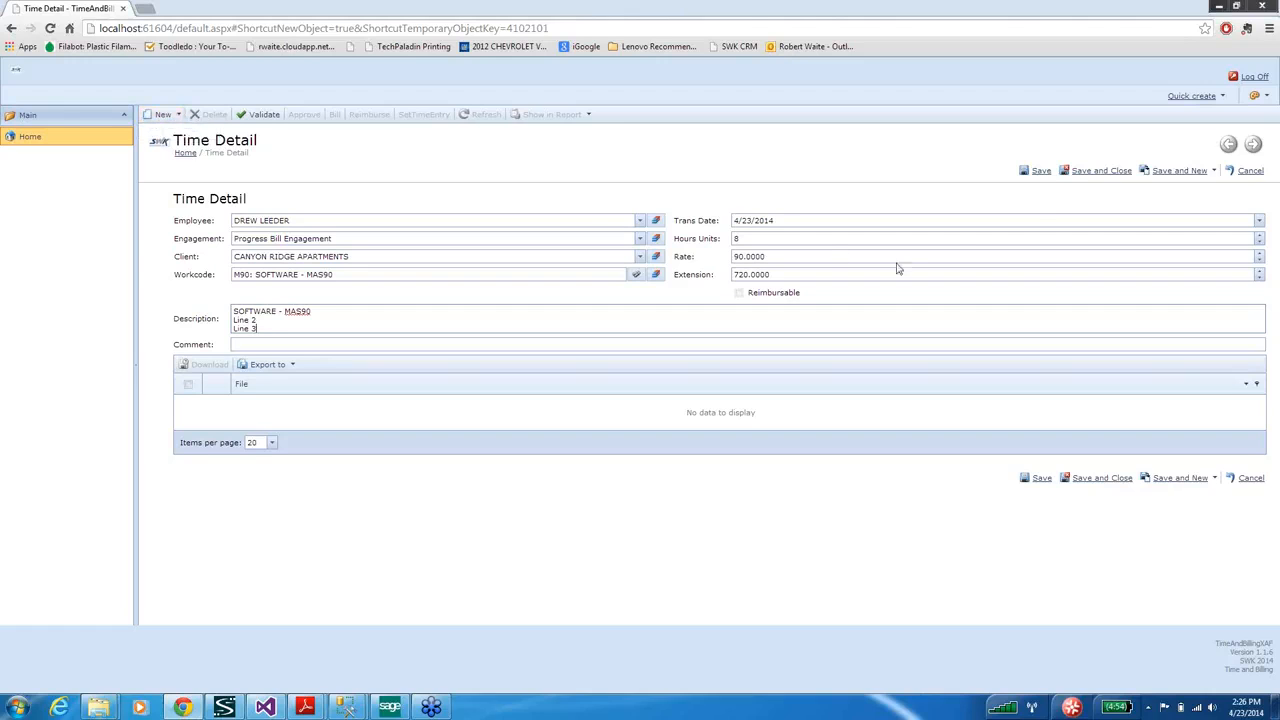
click(1045, 178)
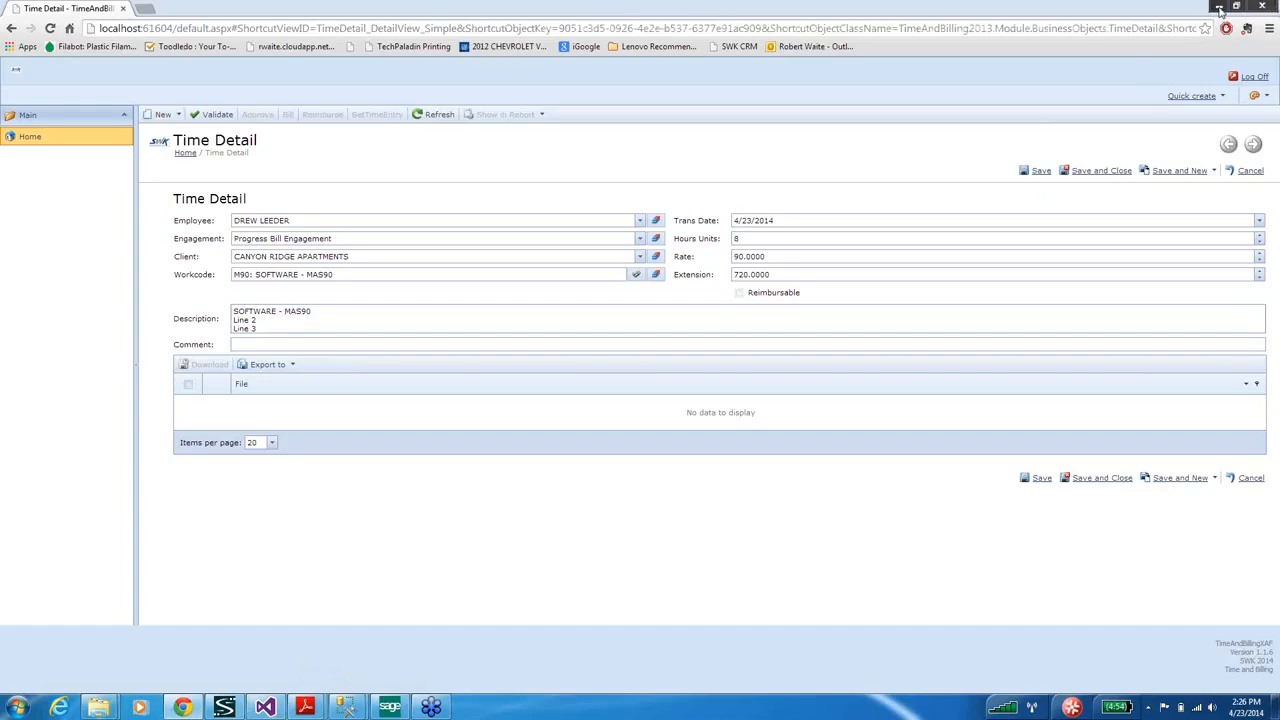
Log off the web app, dismiss the NullReferenceException, and relaunch the desktop TimeAndBillingXAF client.
click(1255, 82)
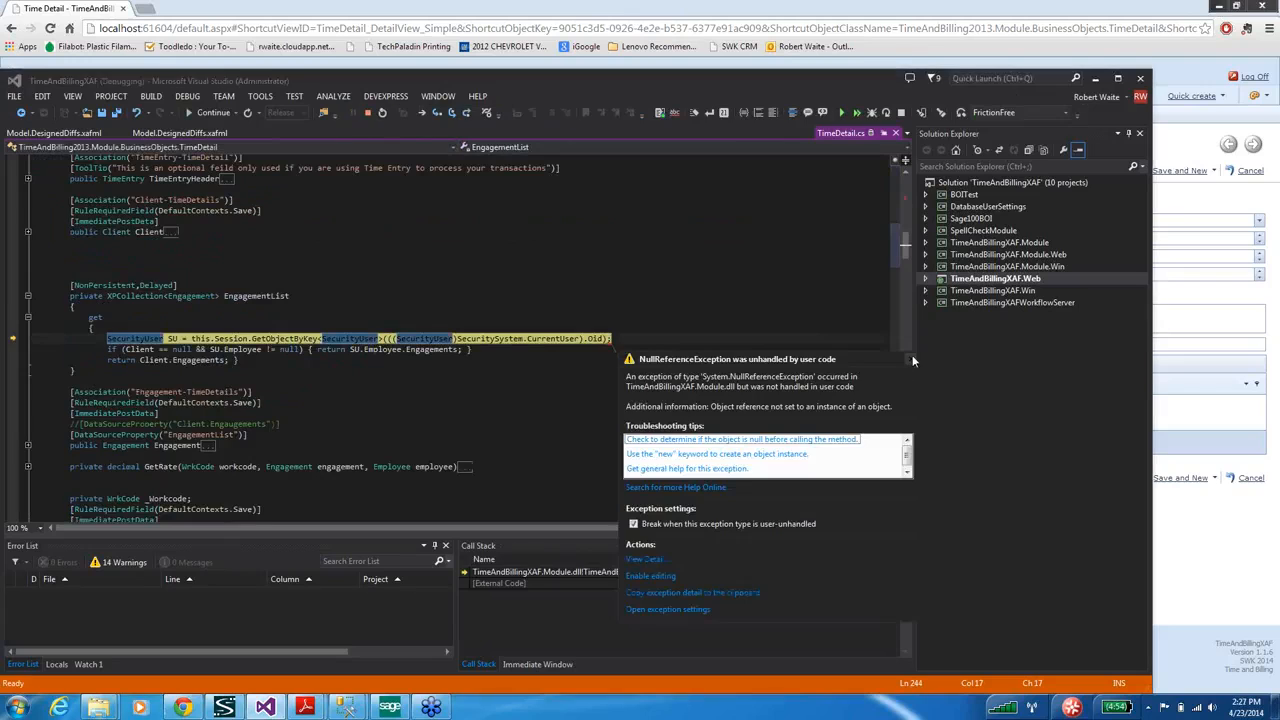
click(912, 358)
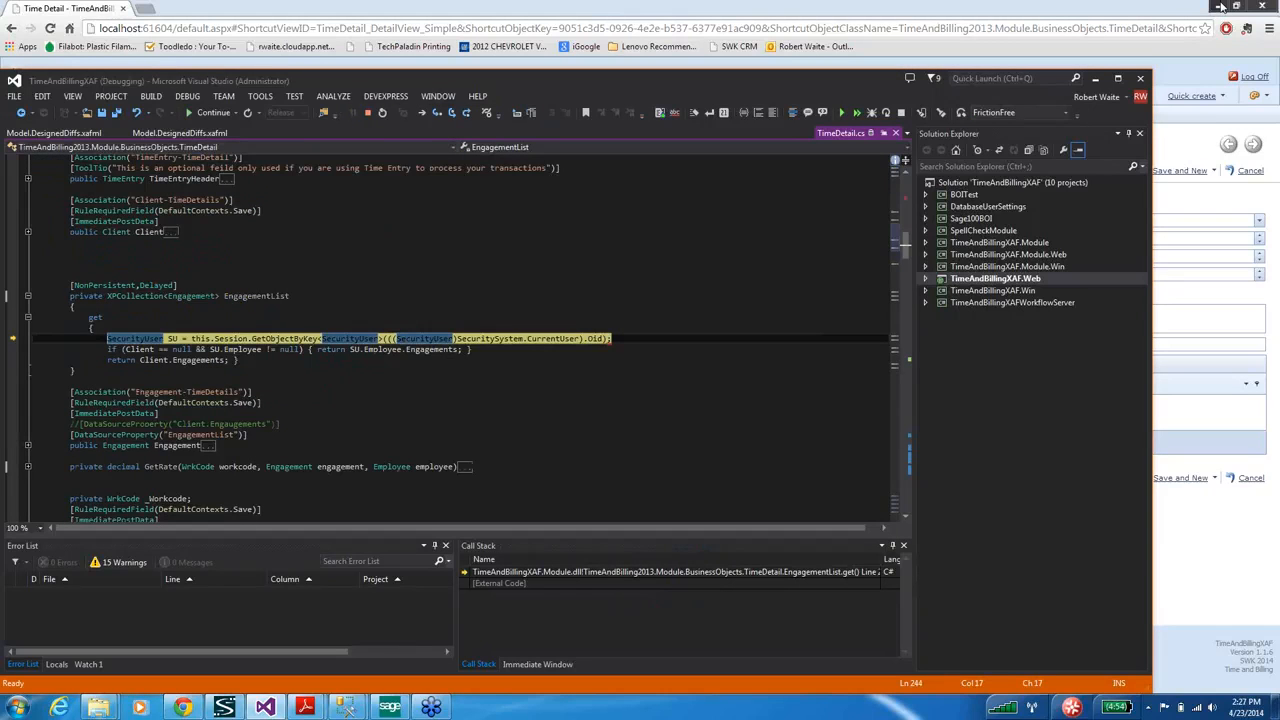
click(1220, 7)
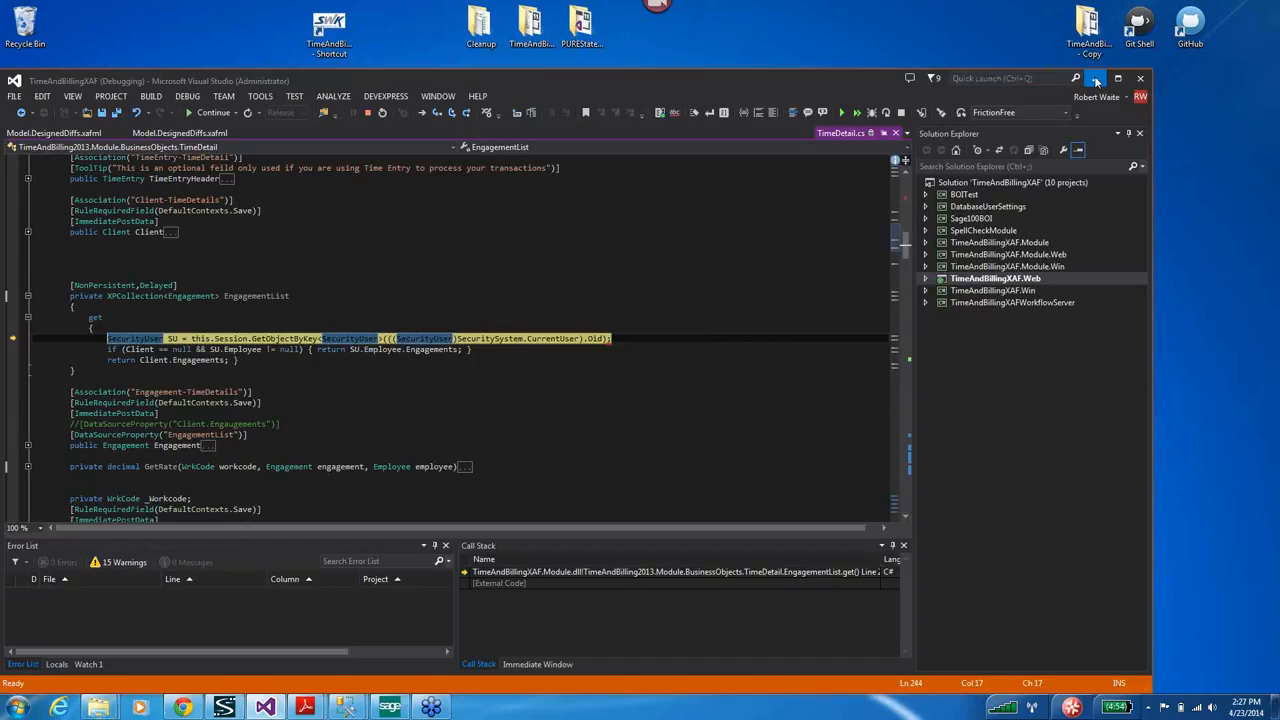
click(1096, 80)
click(334, 32)
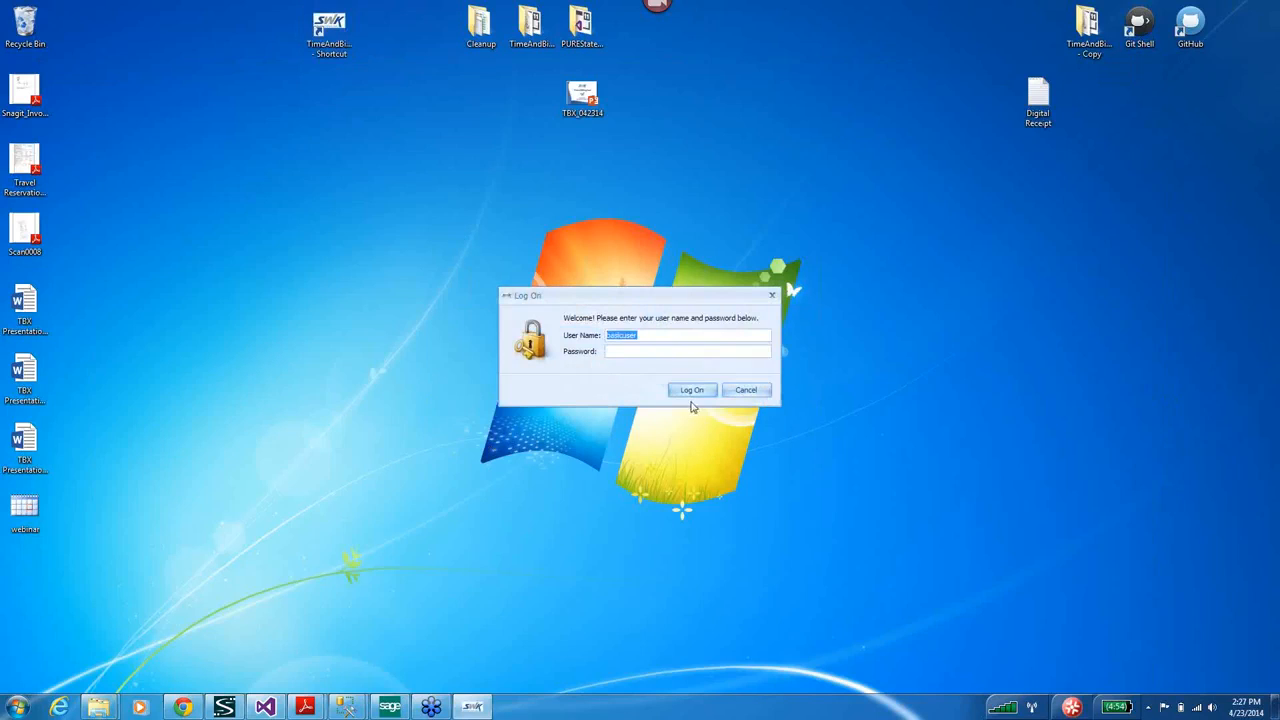
Log on to the desktop client and review the basic user's new 8-hour entry.
click(690, 392)
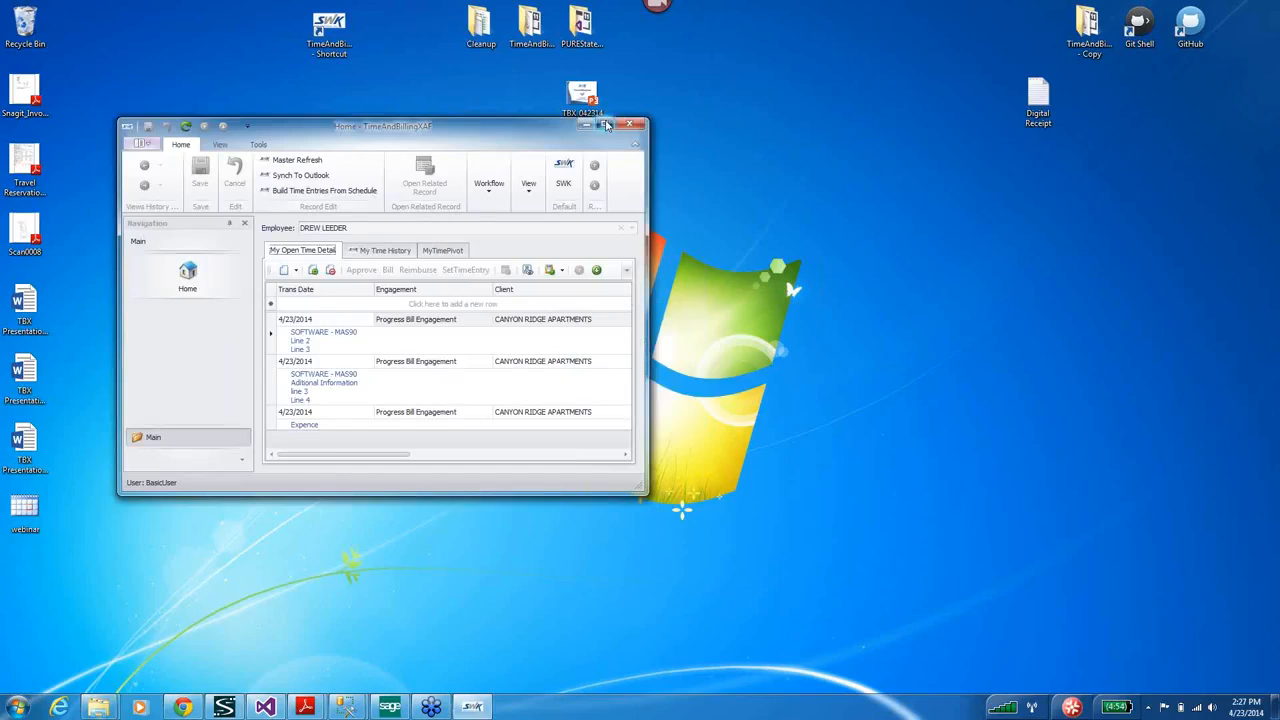
click(605, 125)
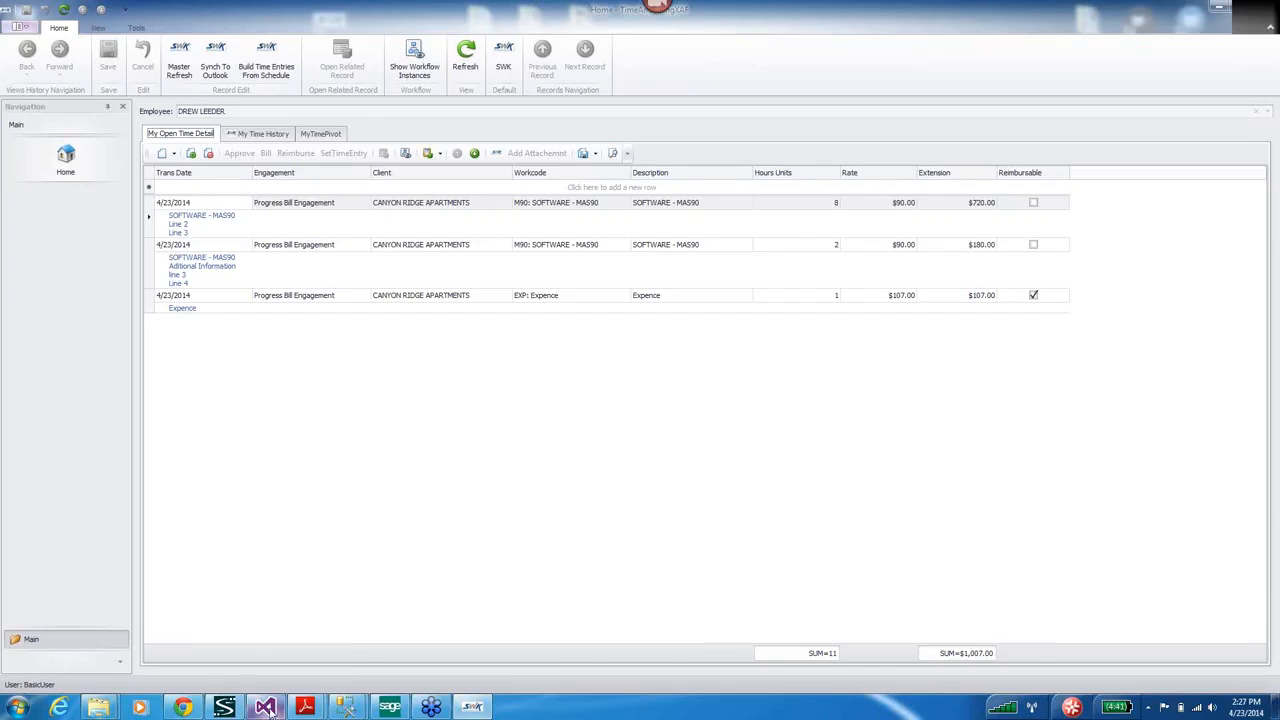
click(367, 488)
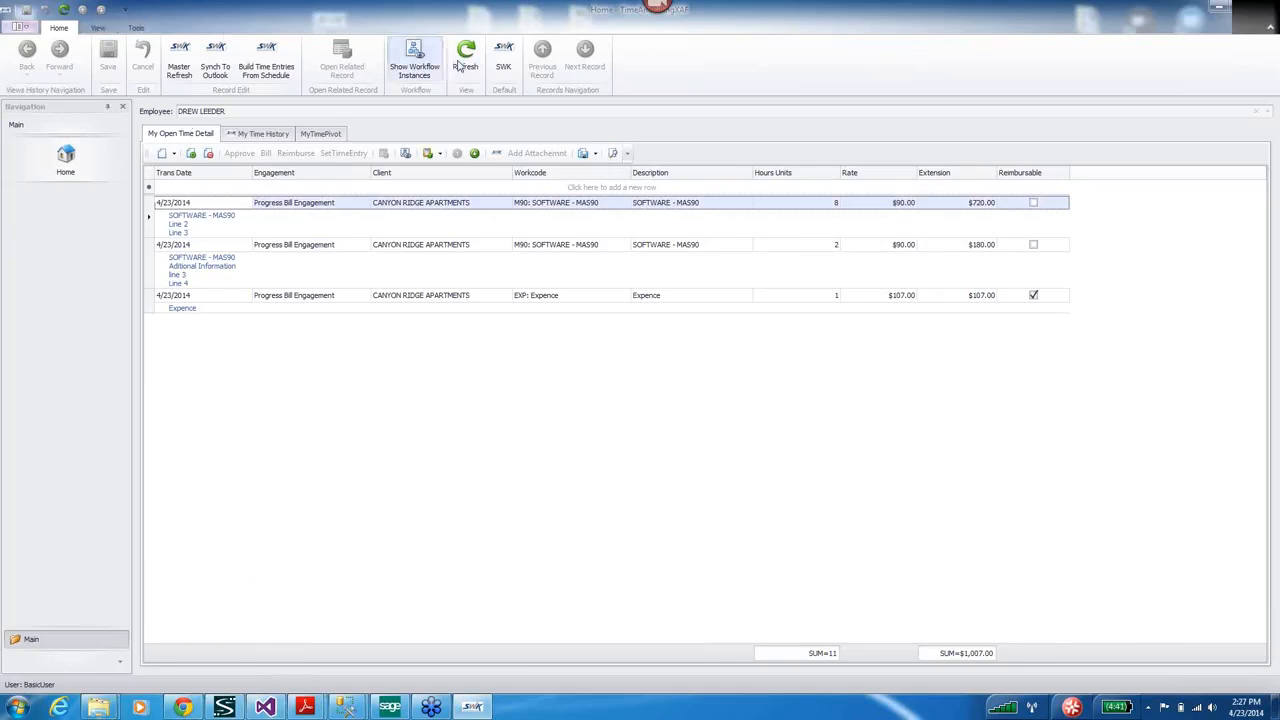
Log off and begin entering the manager's user name at the Log On prompt.
click(19, 27)
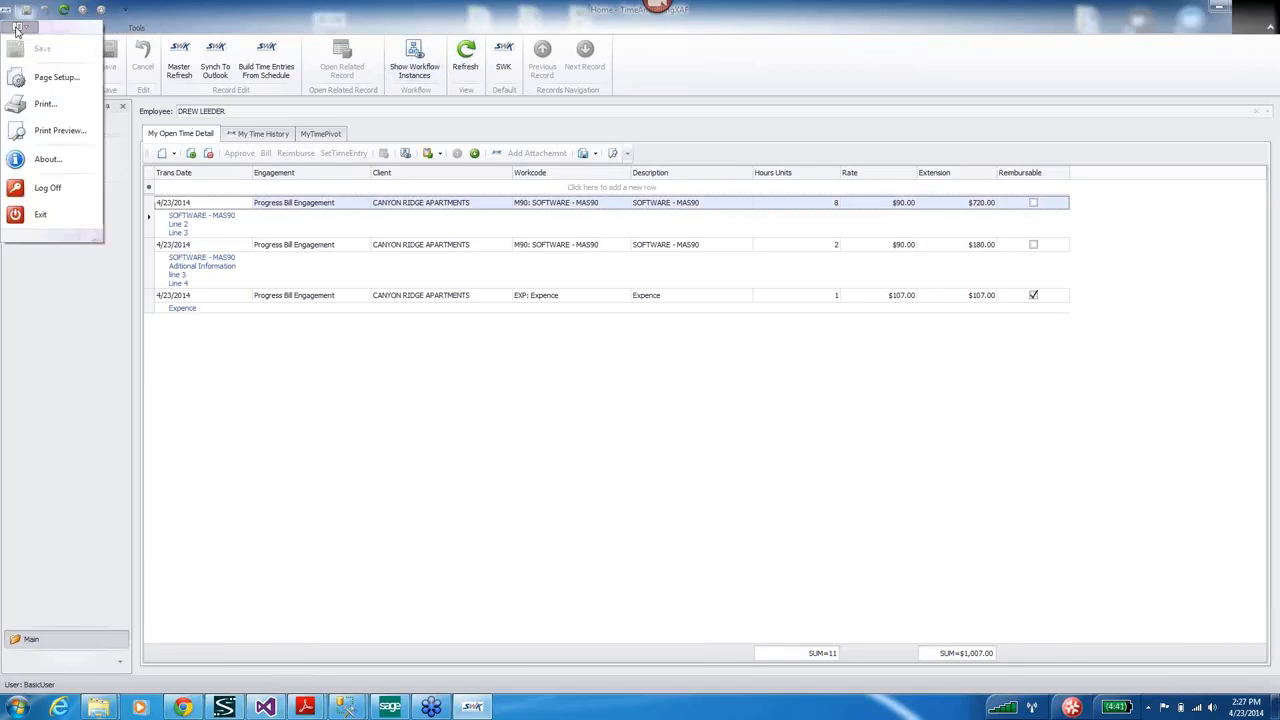
click(47, 190)
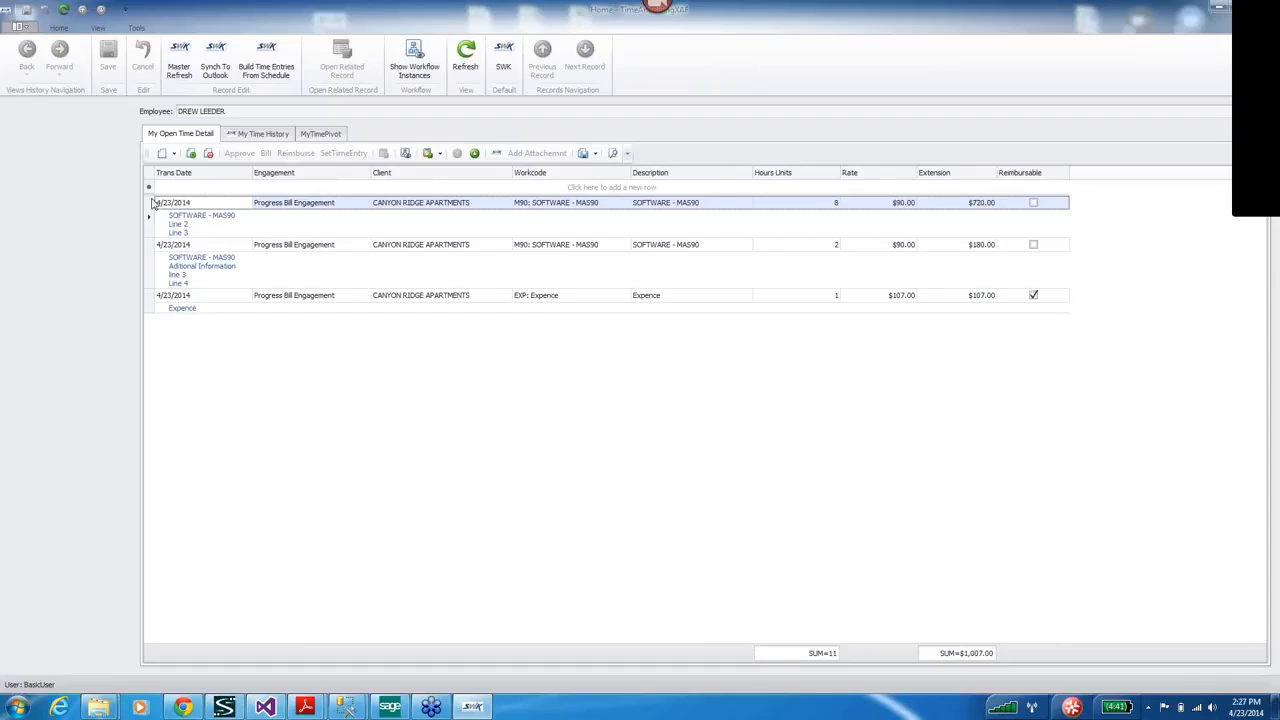
text(manager)
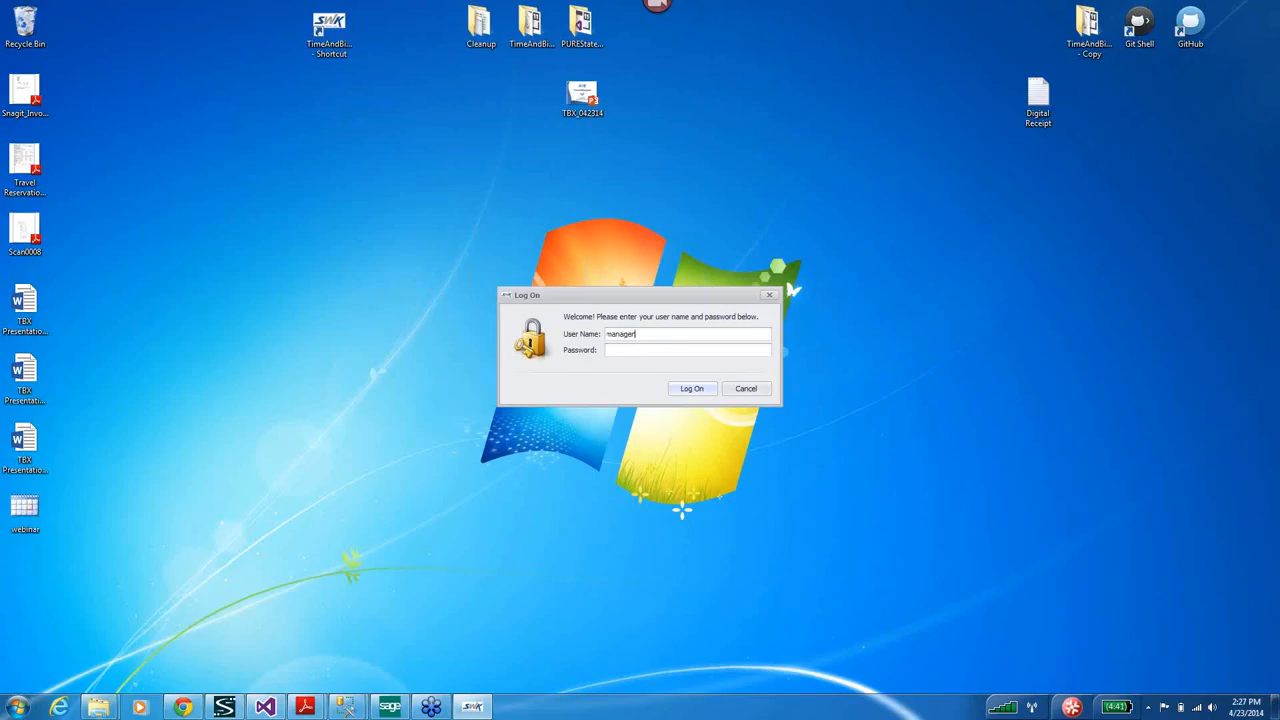
Sign in as the manager and display the My Schedule calendar for April 21–25, 2014.
click(700, 389)
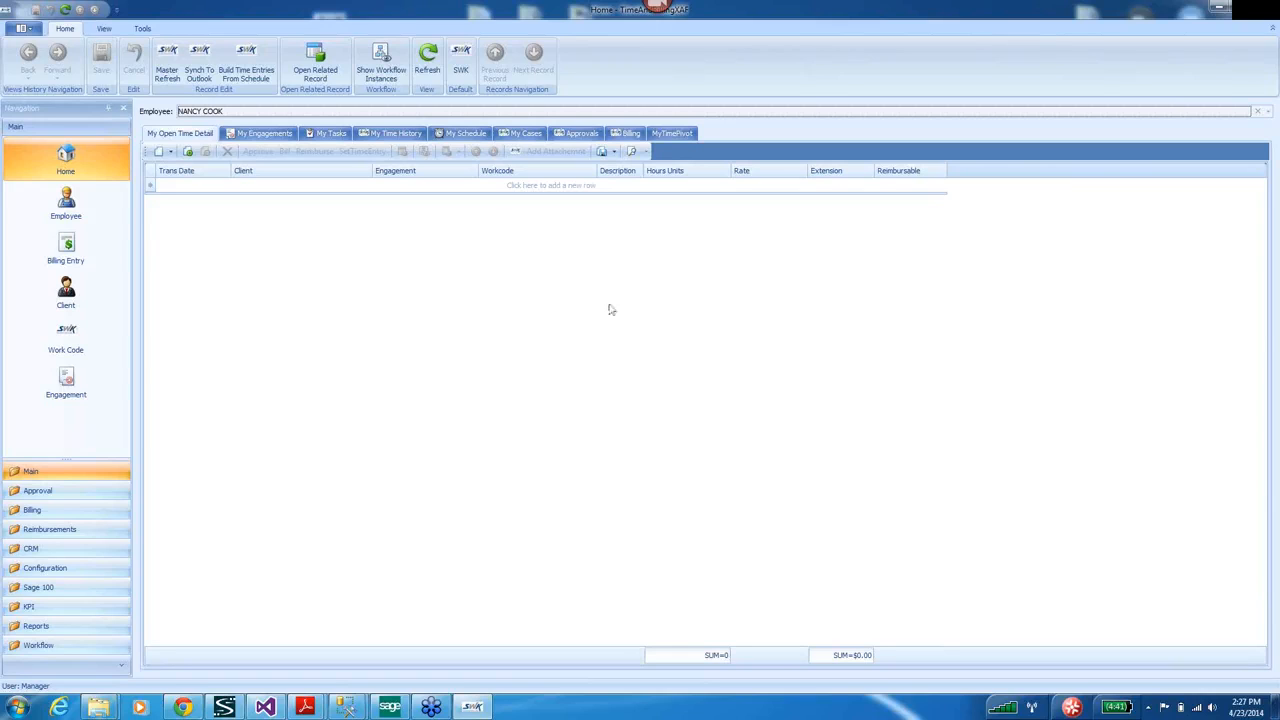
click(463, 133)
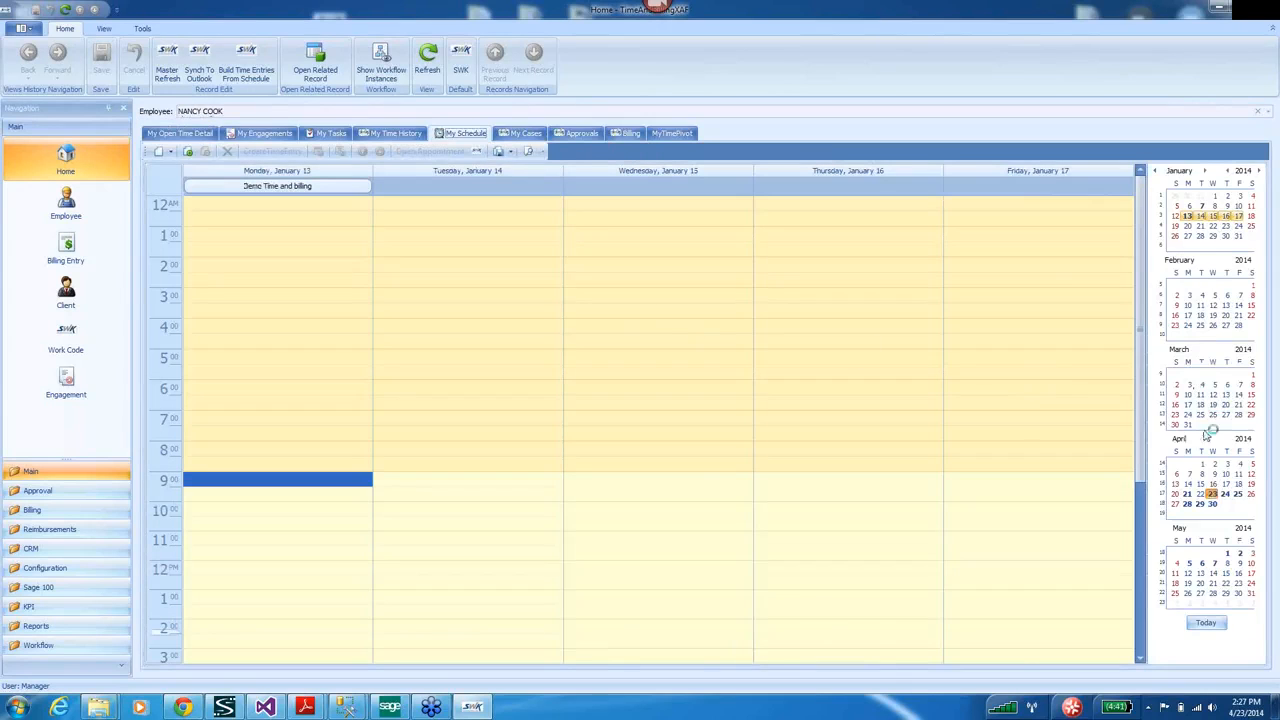
click(1177, 494)
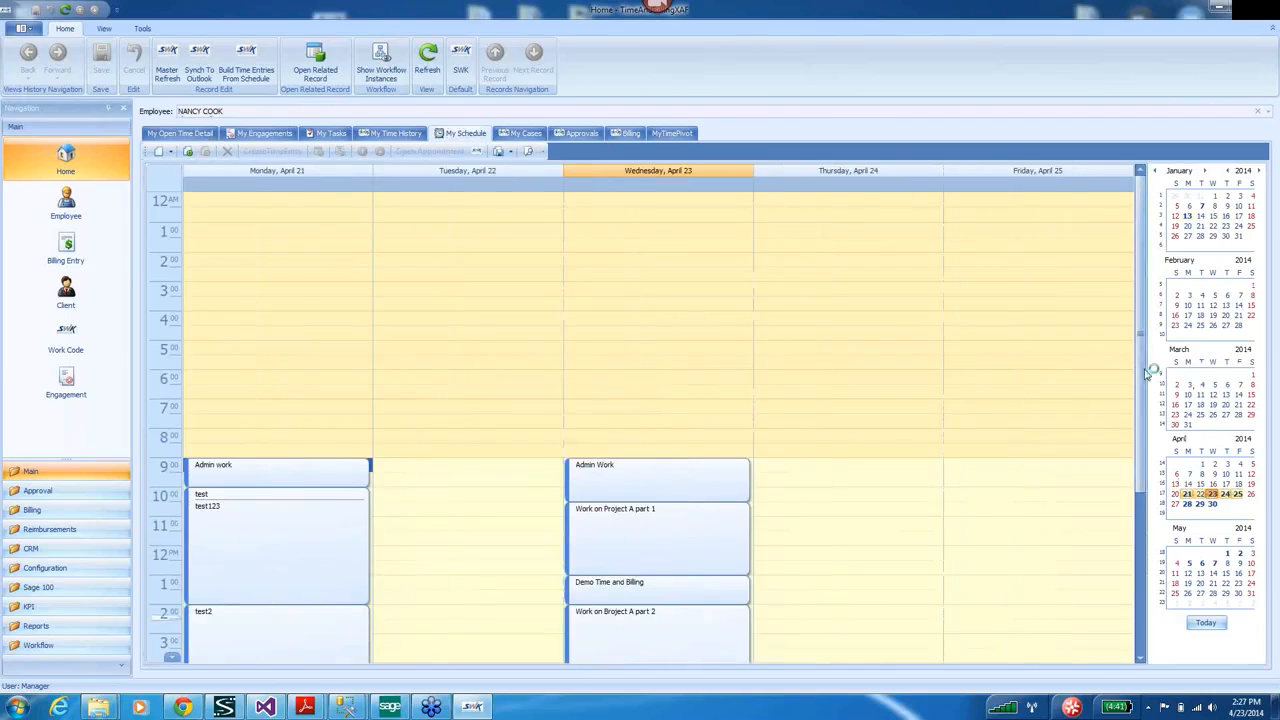
drag(1151, 366, 1148, 470)
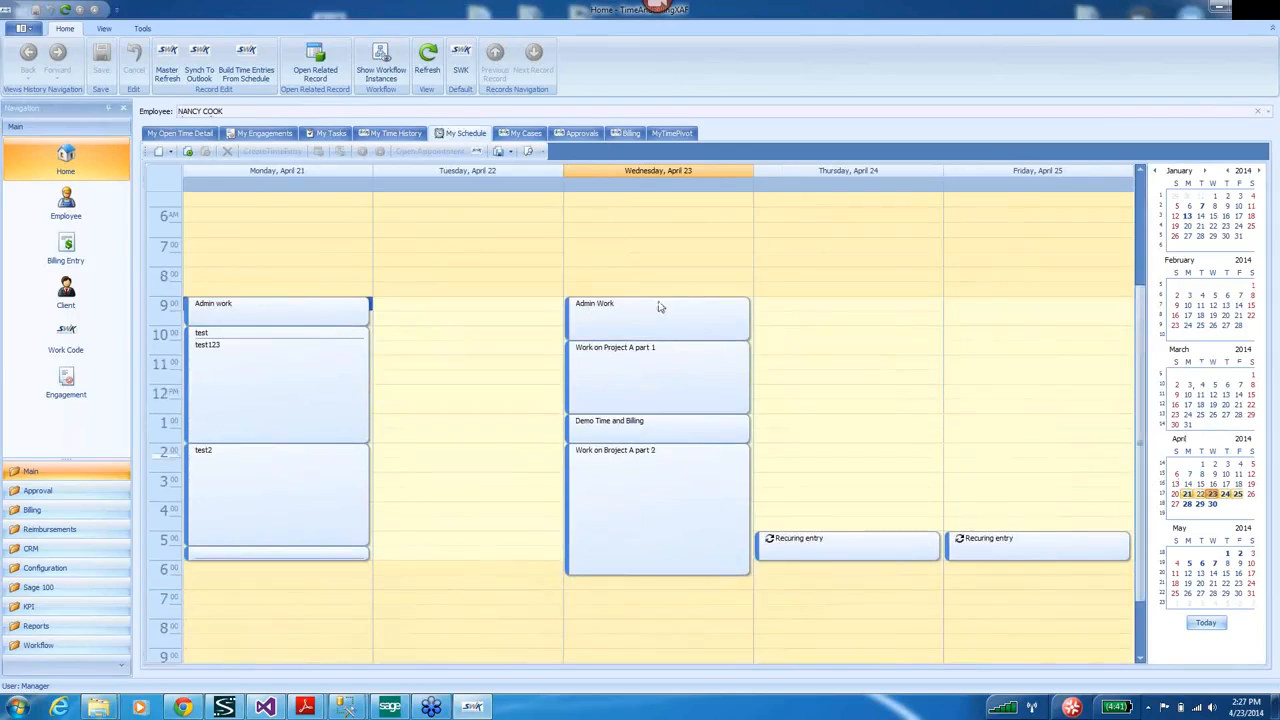
Switch the calendar time scale to 15-minute slots.
right_click(171, 487)
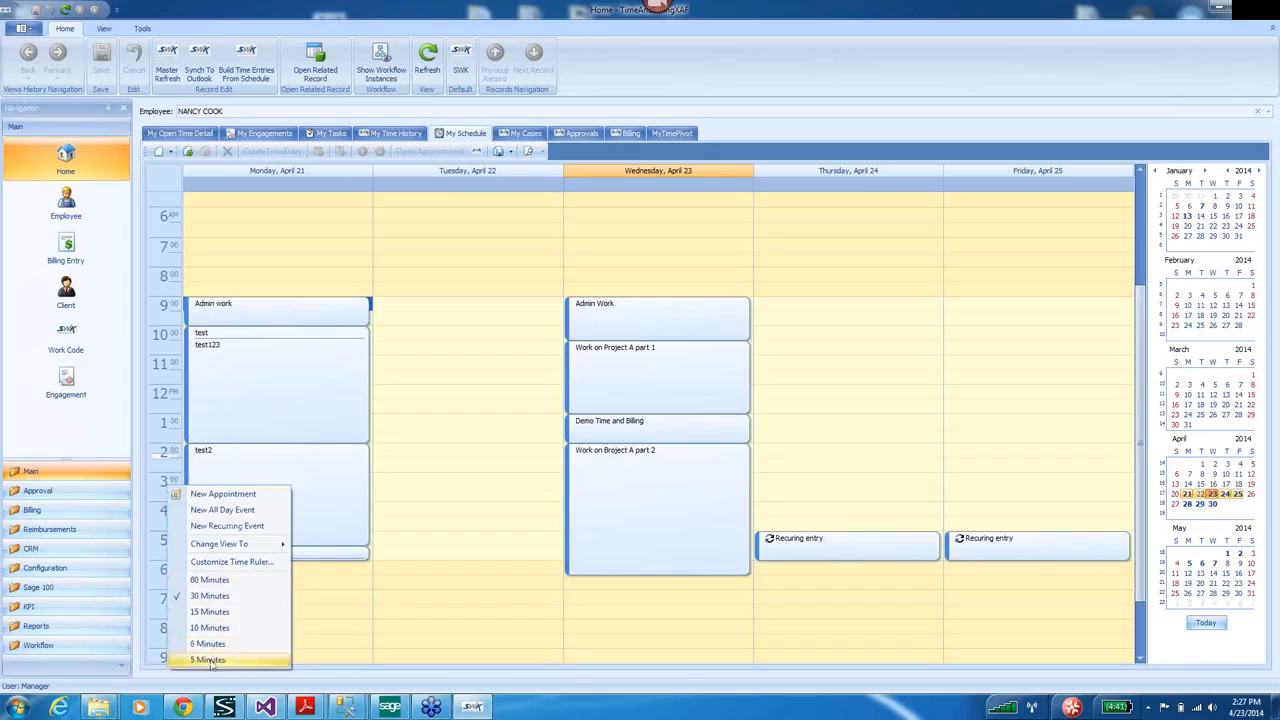
click(208, 659)
drag(1140, 300, 1141, 485)
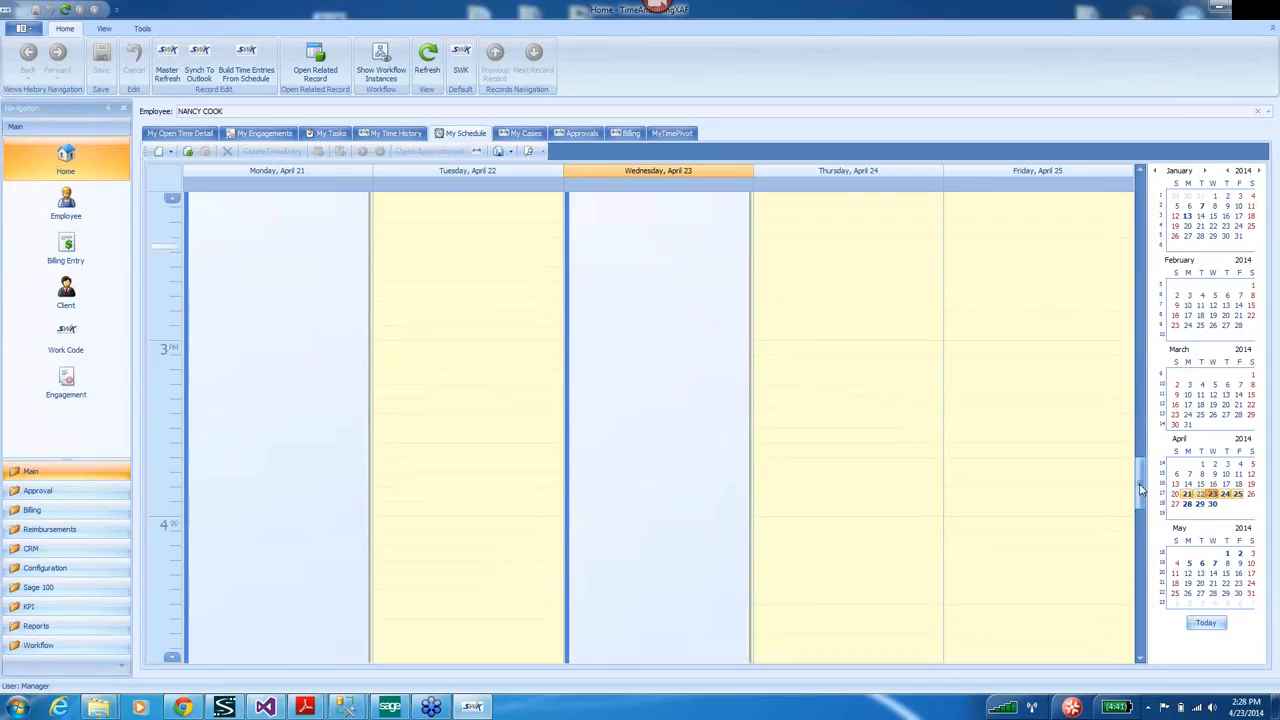
right_click(171, 511)
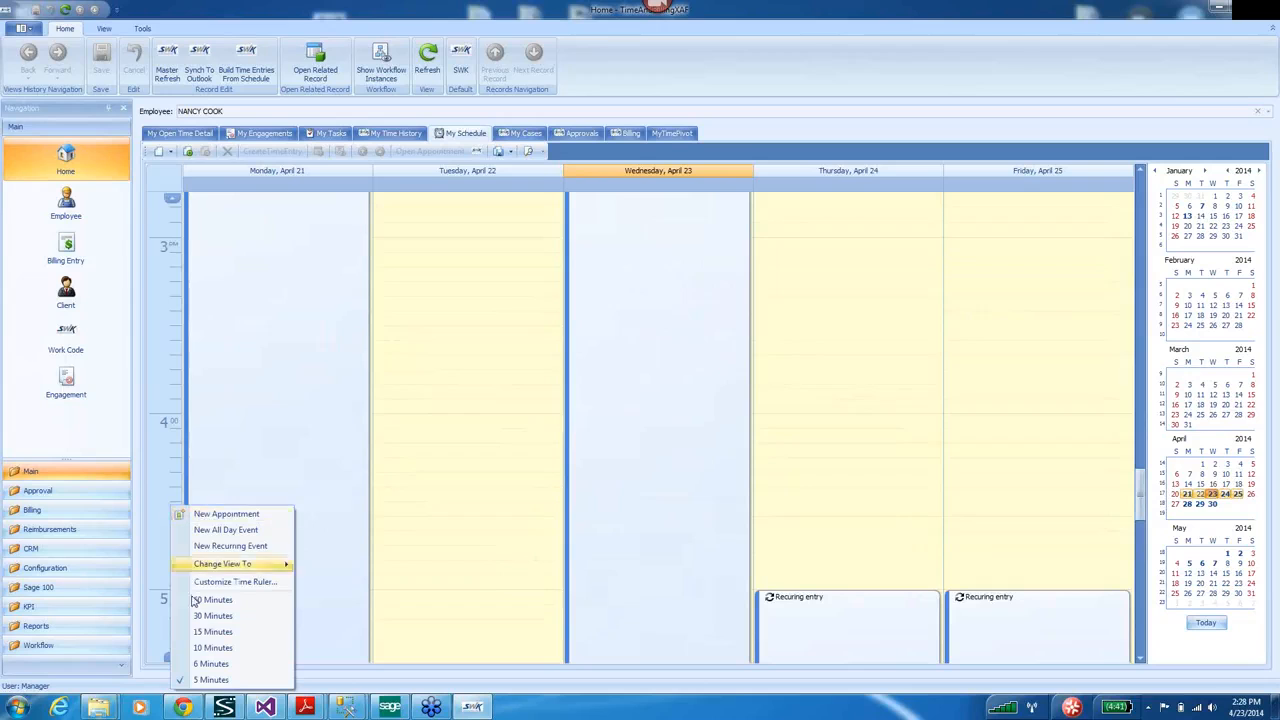
click(212, 631)
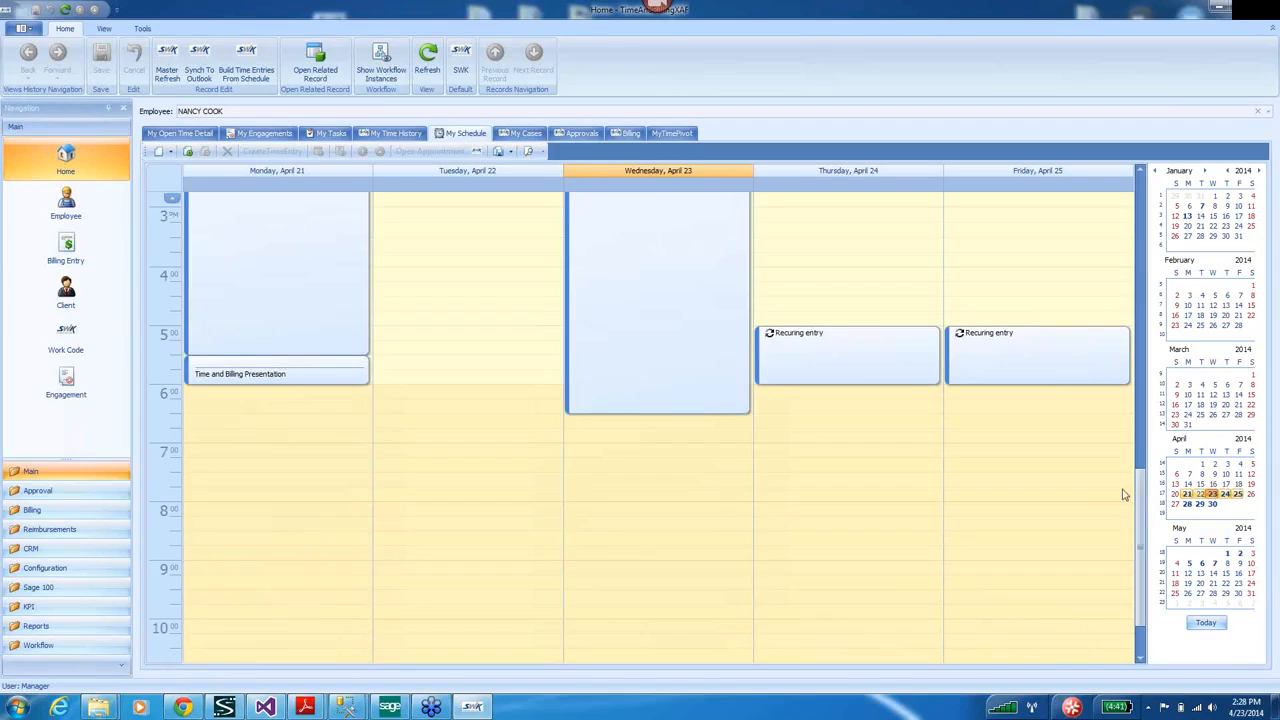
drag(1143, 472, 1143, 300)
Add Thursday appointments Presentation (12:00–12:45) and More work (12:45–1:45).
click(797, 369)
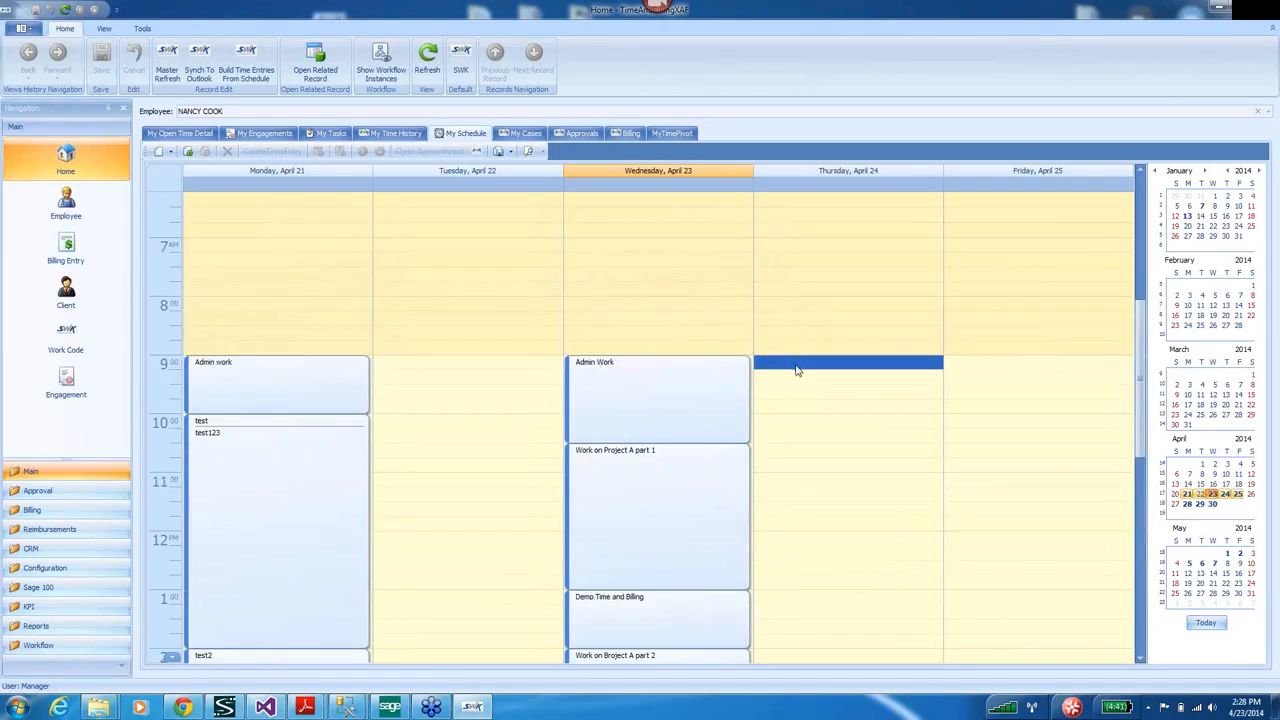
drag(792, 540, 790, 569)
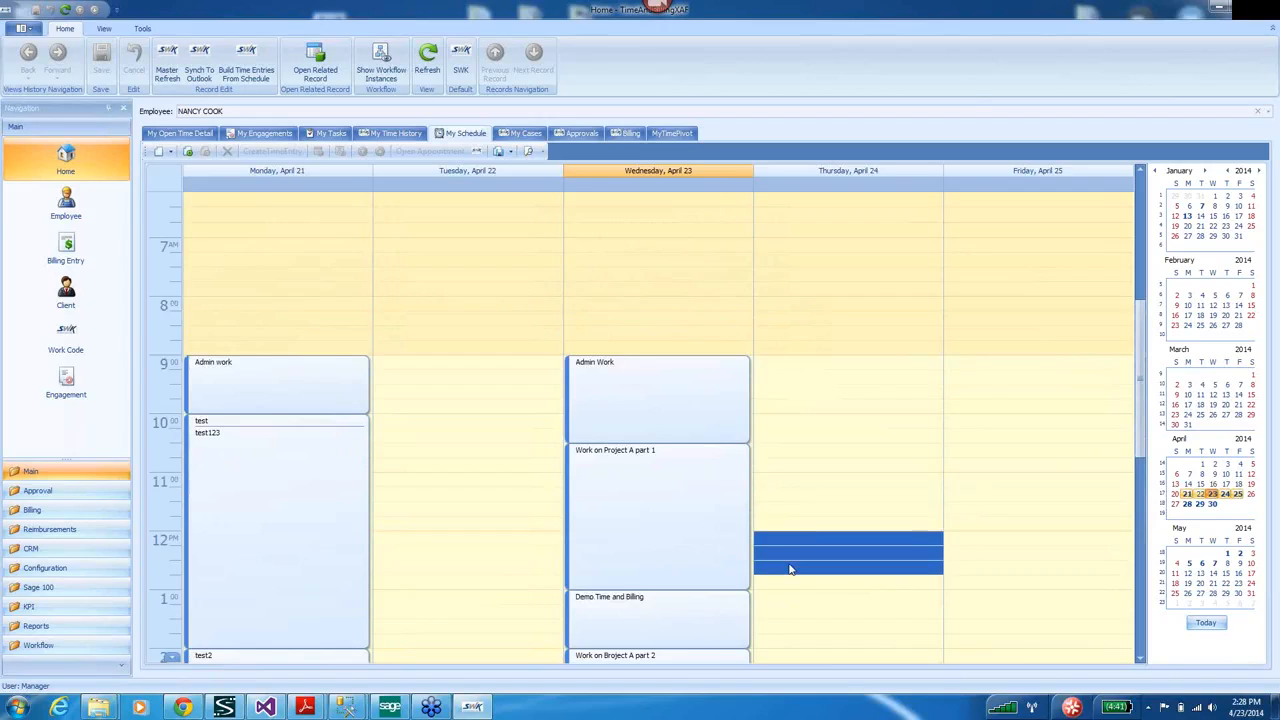
text(Pr)
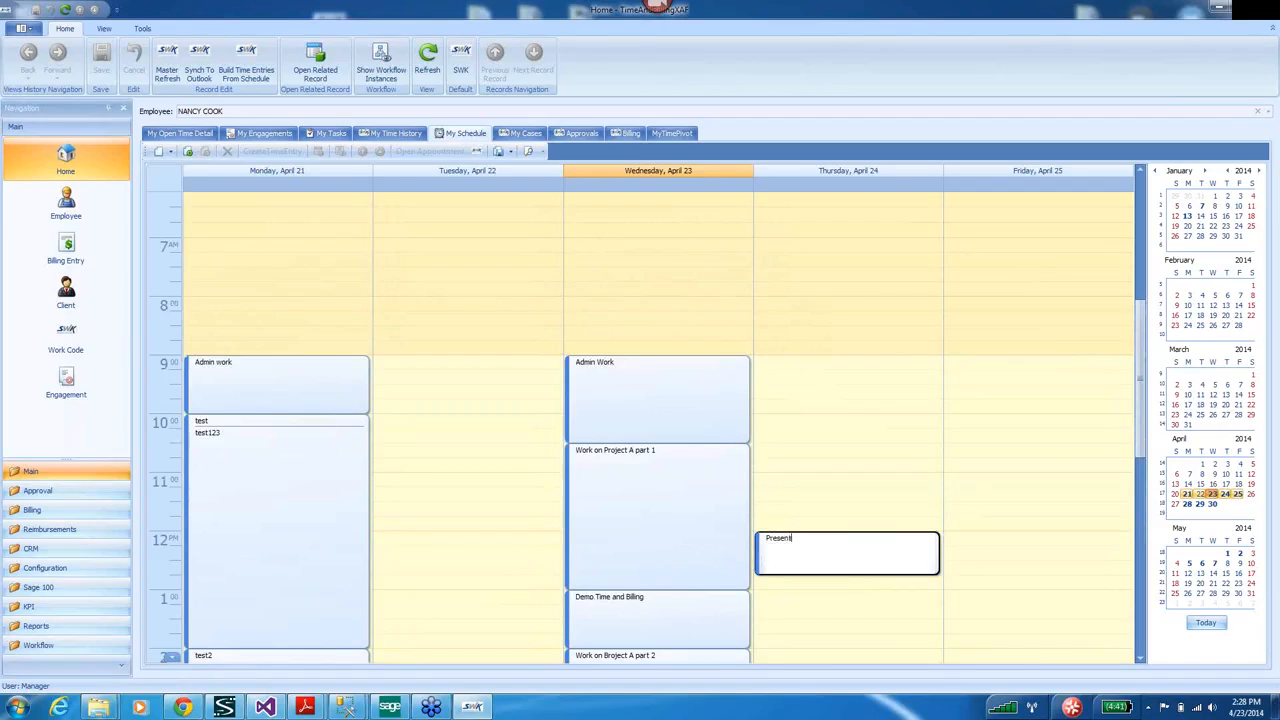
text(esentation)
key(Return)
click(790, 588)
drag(790, 588, 791, 632)
text(More work)
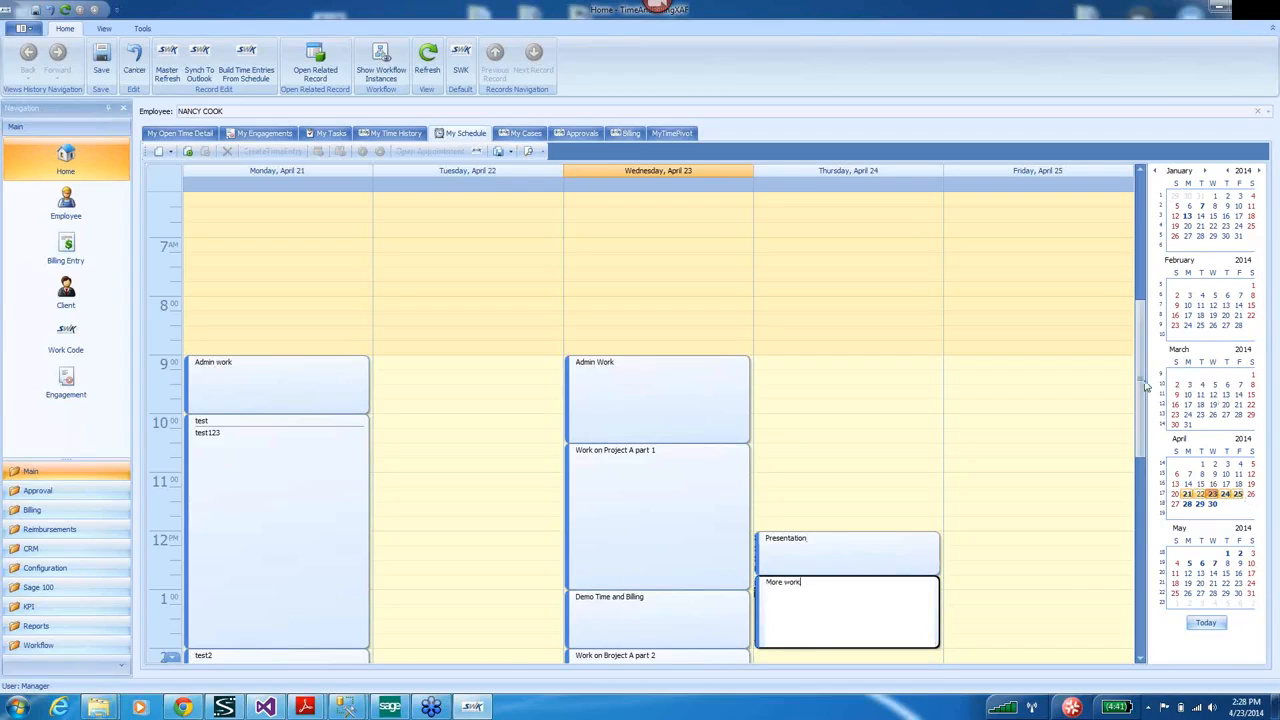
scroll(1150, 410, down, 1)
scroll(1150, 412, down, 5)
click(785, 348)
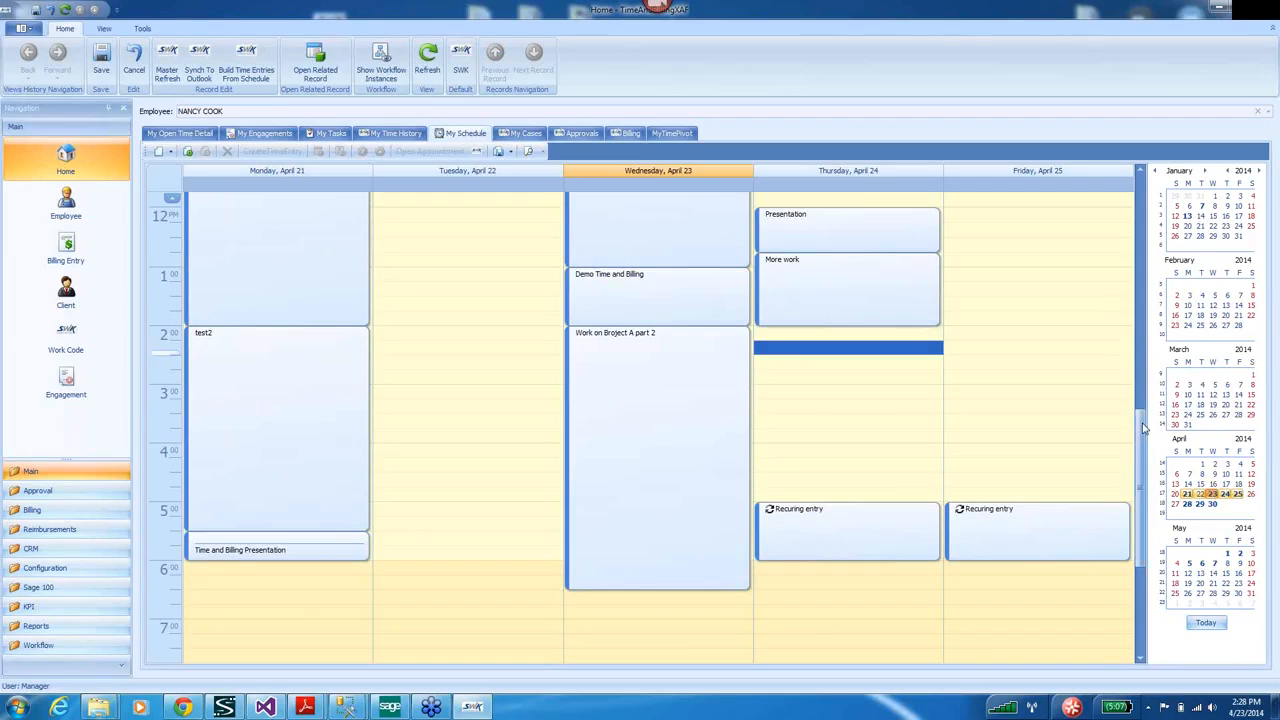
scroll(1142, 378, up, 3)
scroll(1142, 378, up, 1)
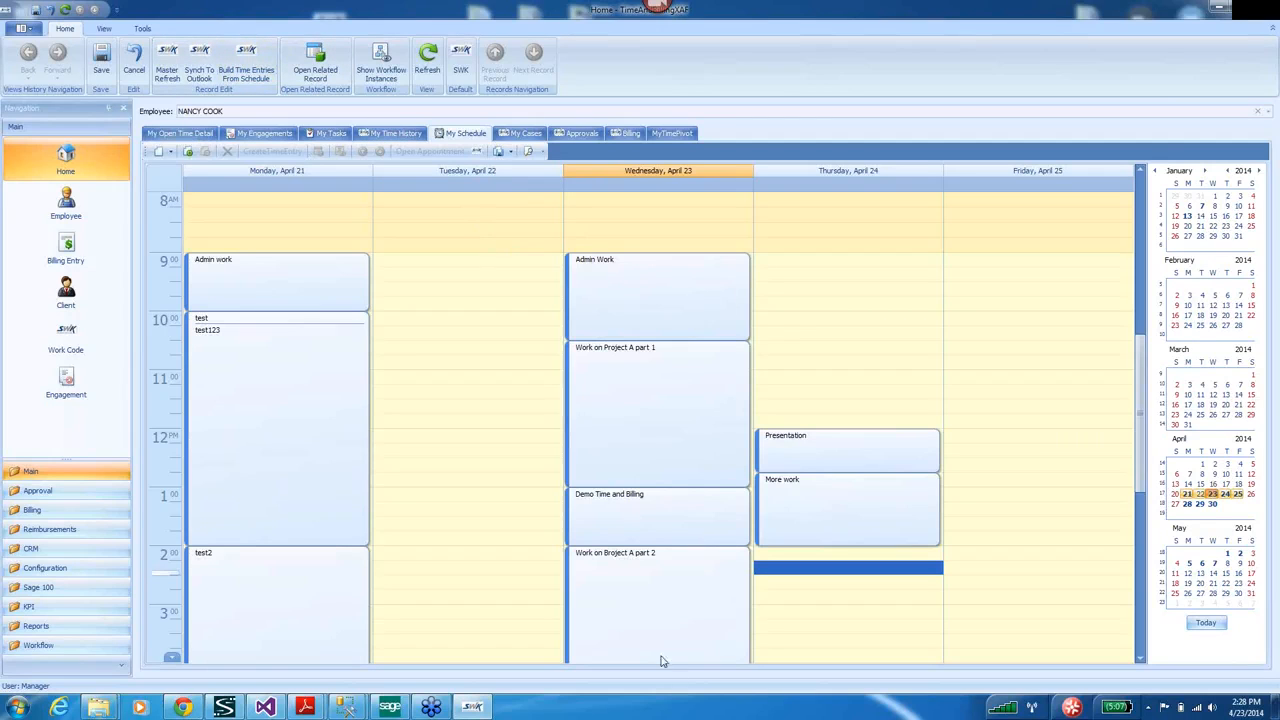
Open a schedule event and step through the records to the Presentation event.
click(632, 304)
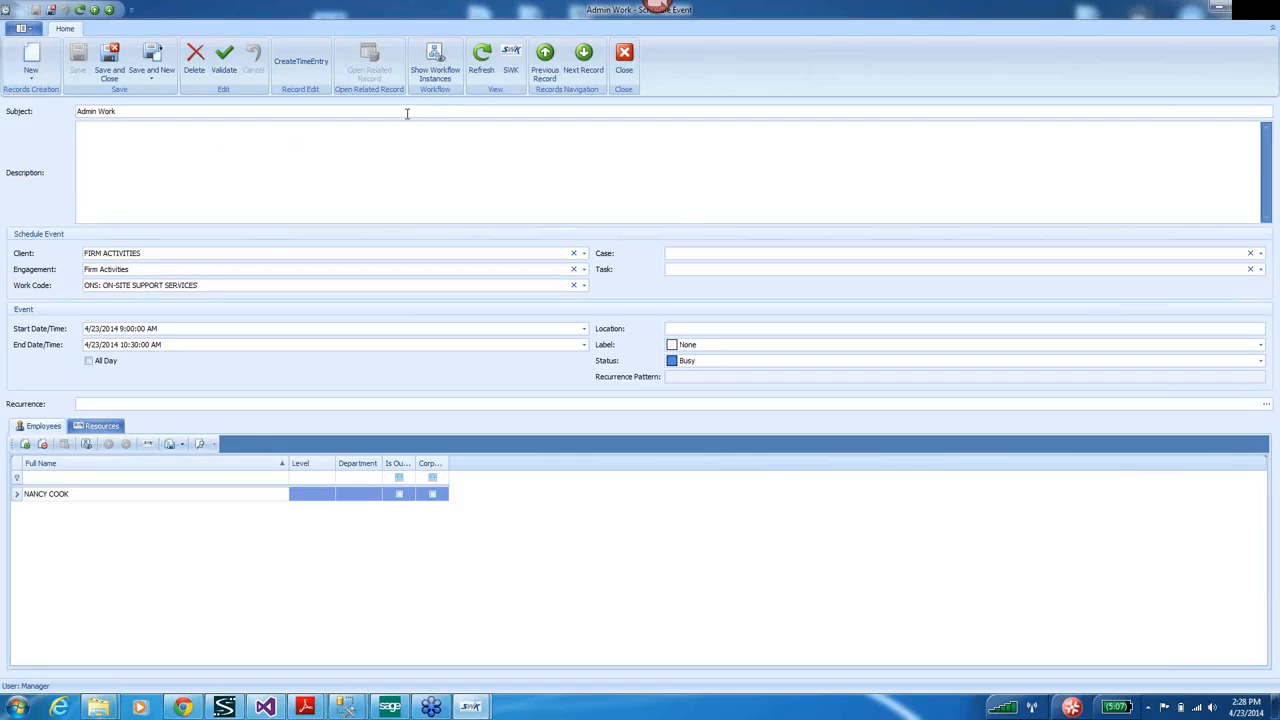
click(583, 58)
click(583, 58)
click(583, 58)
click(583, 58)
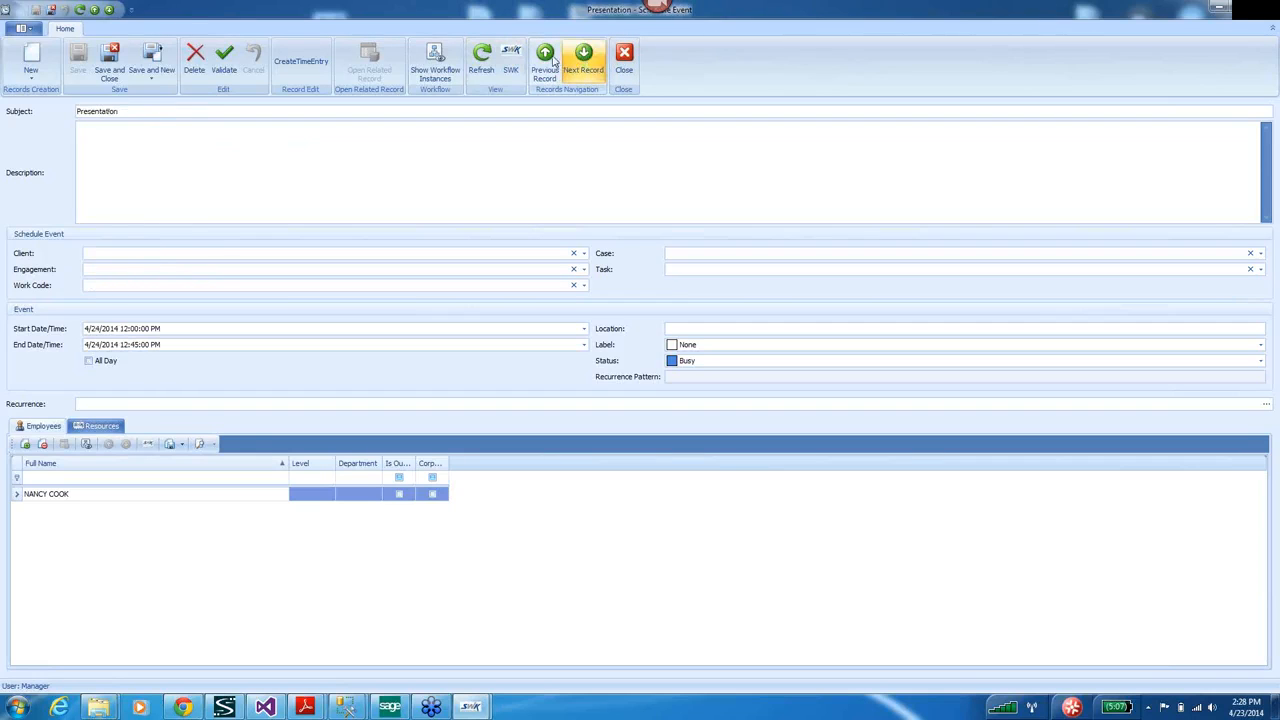
click(548, 60)
click(548, 60)
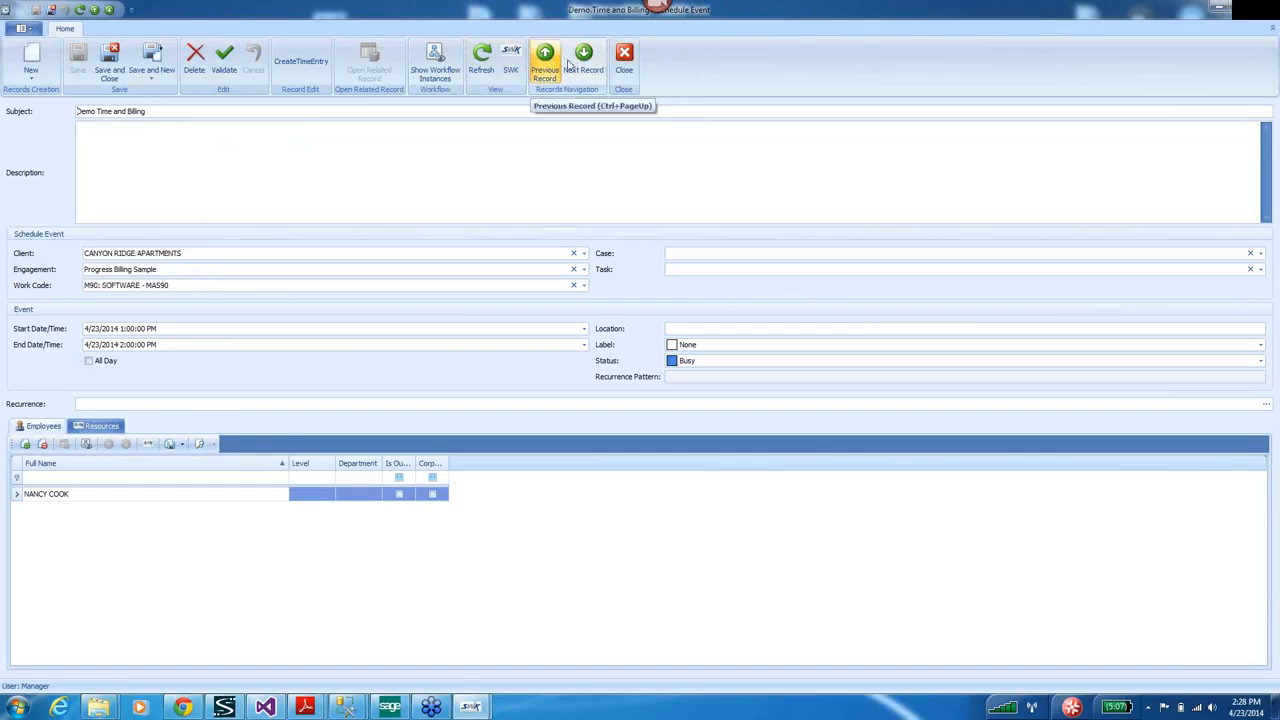
click(590, 62)
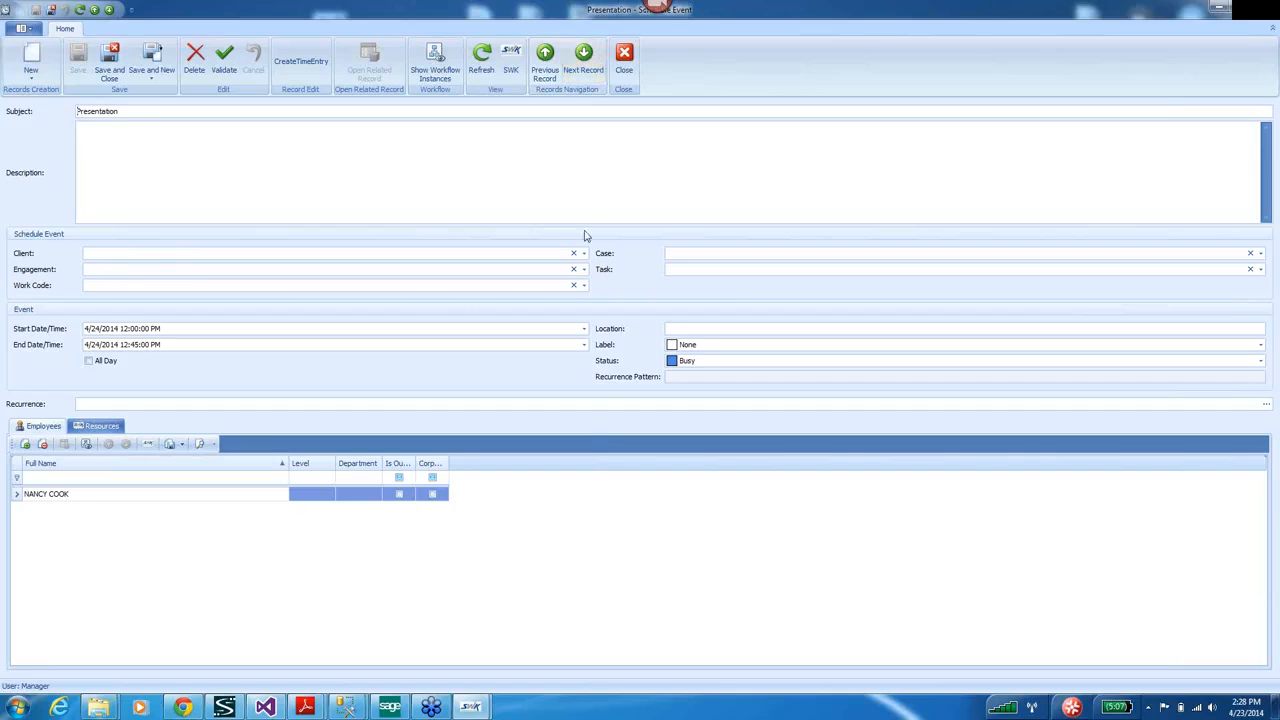
Assign Progress Bill Engagement, enter description 'Line', and save the Presentation event.
click(585, 270)
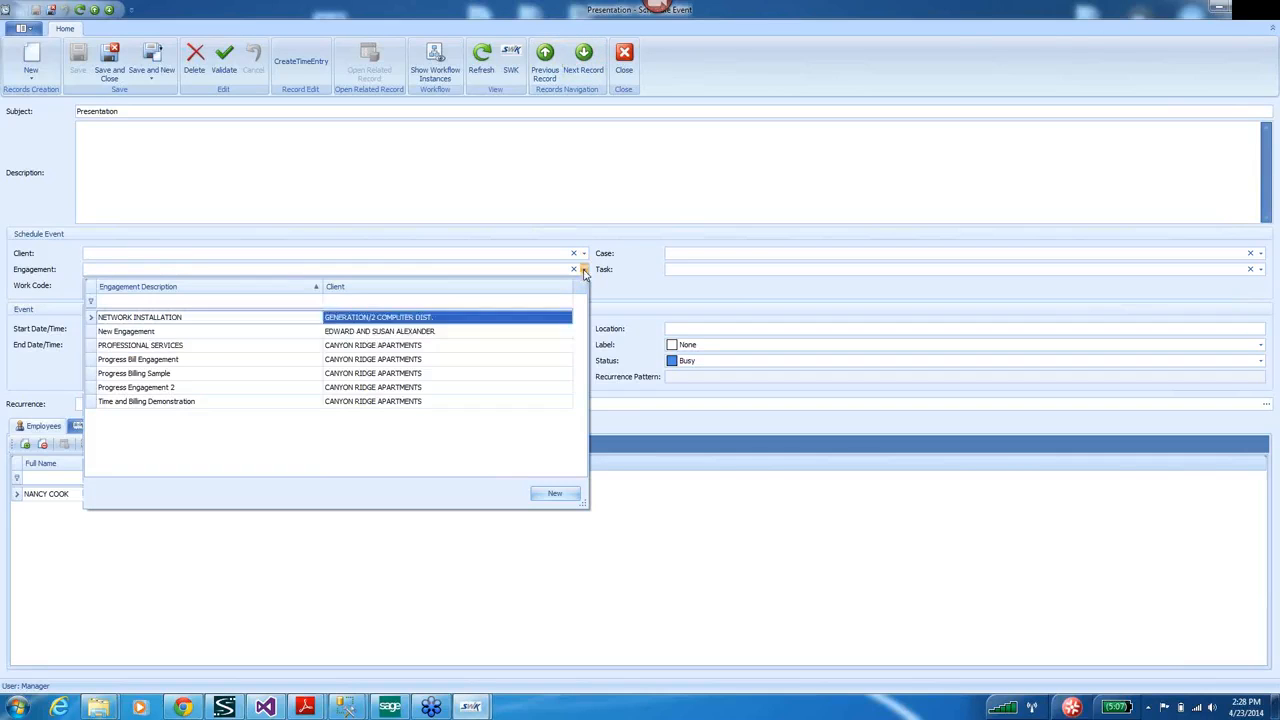
click(124, 362)
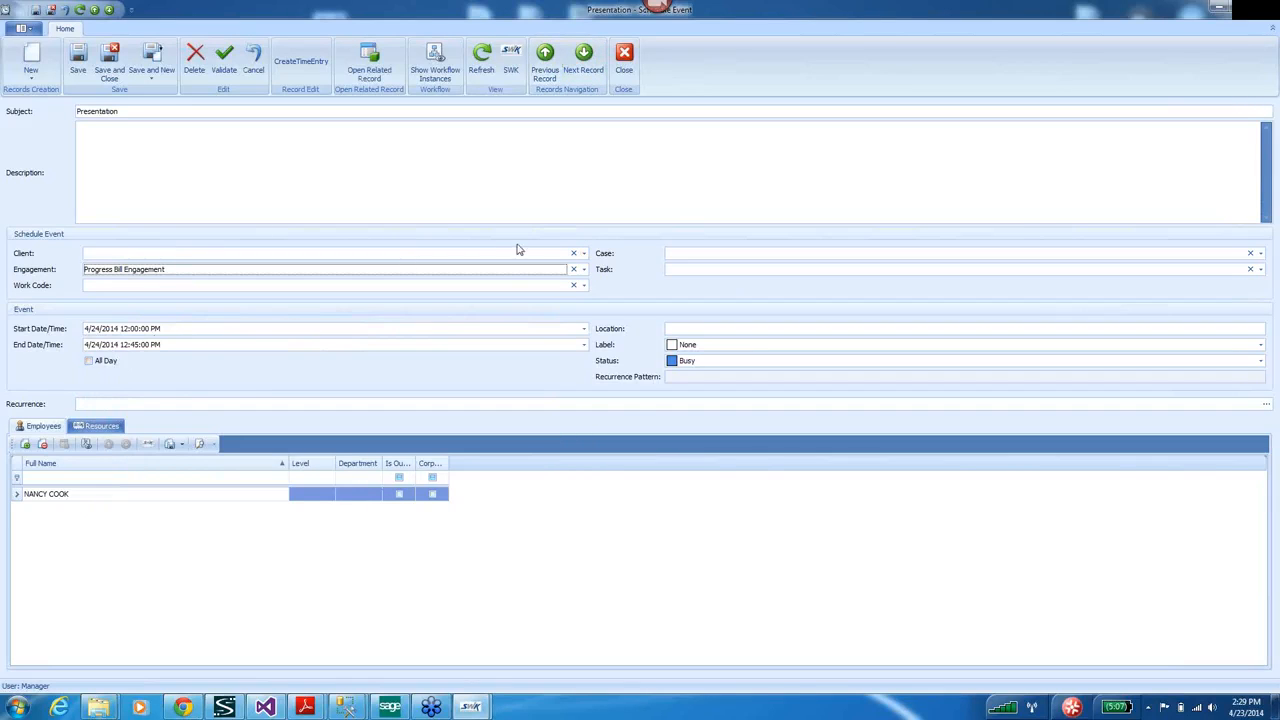
click(362, 178)
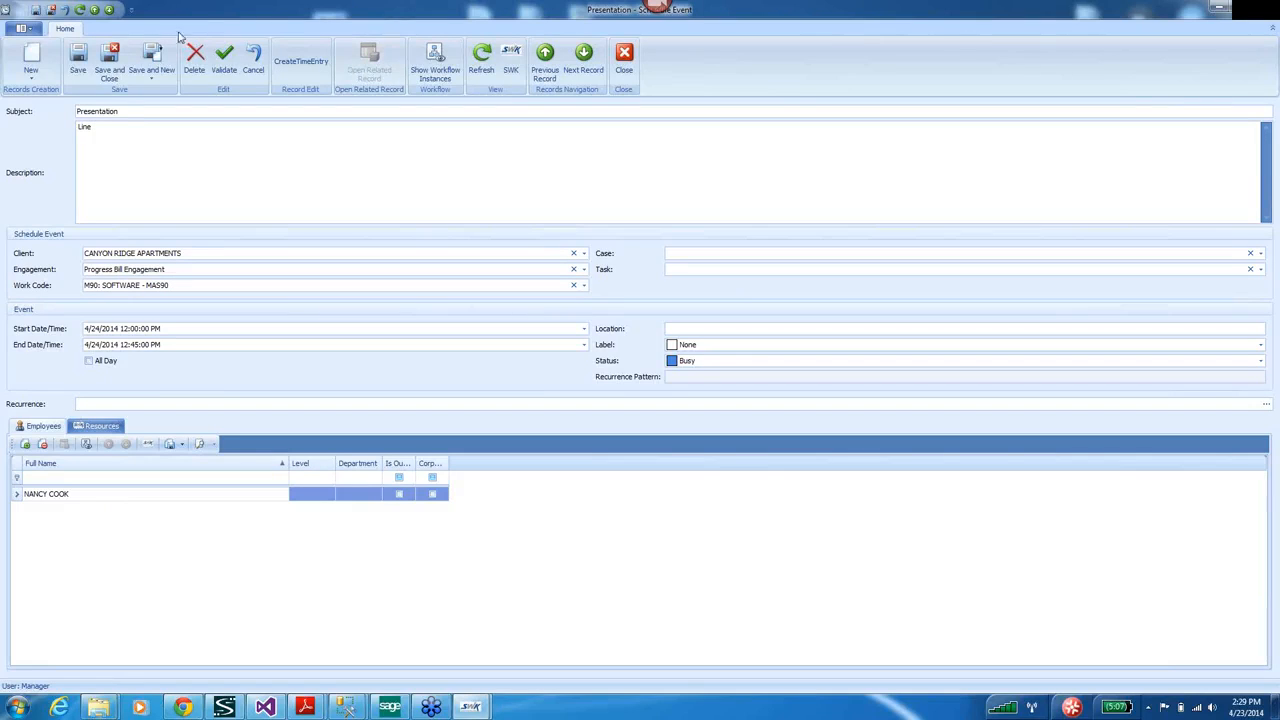
click(78, 60)
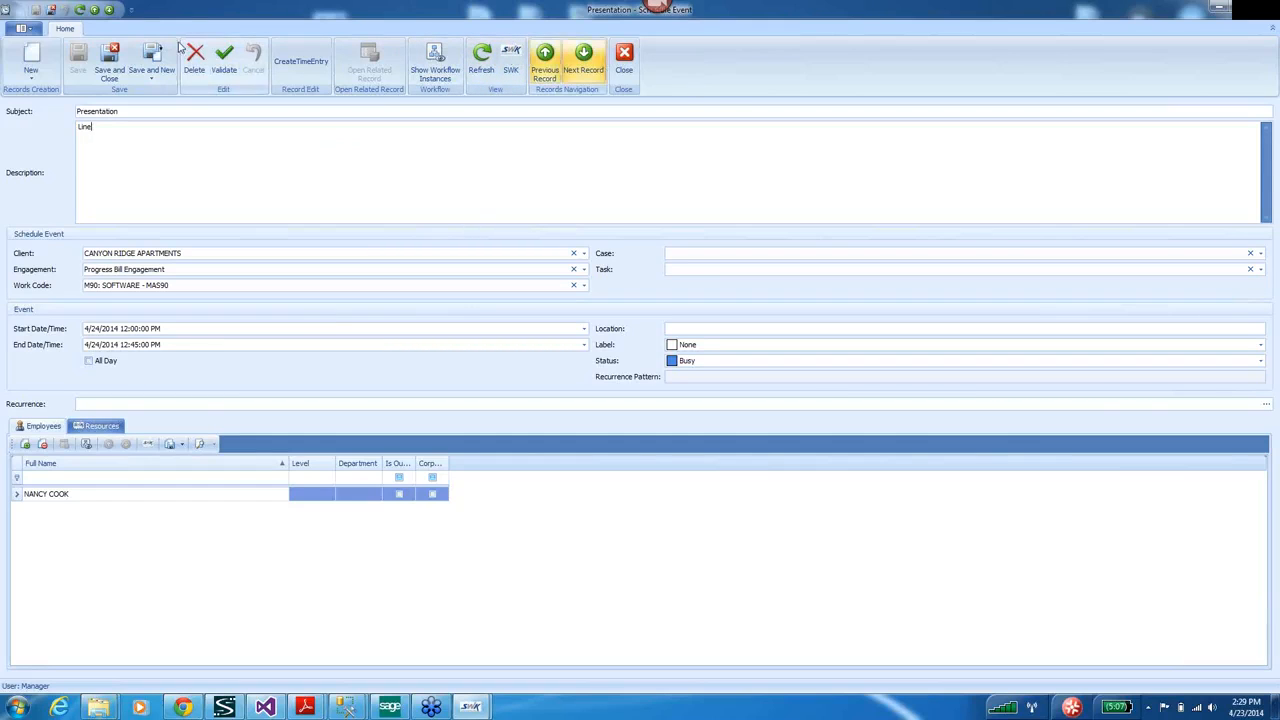
click(110, 60)
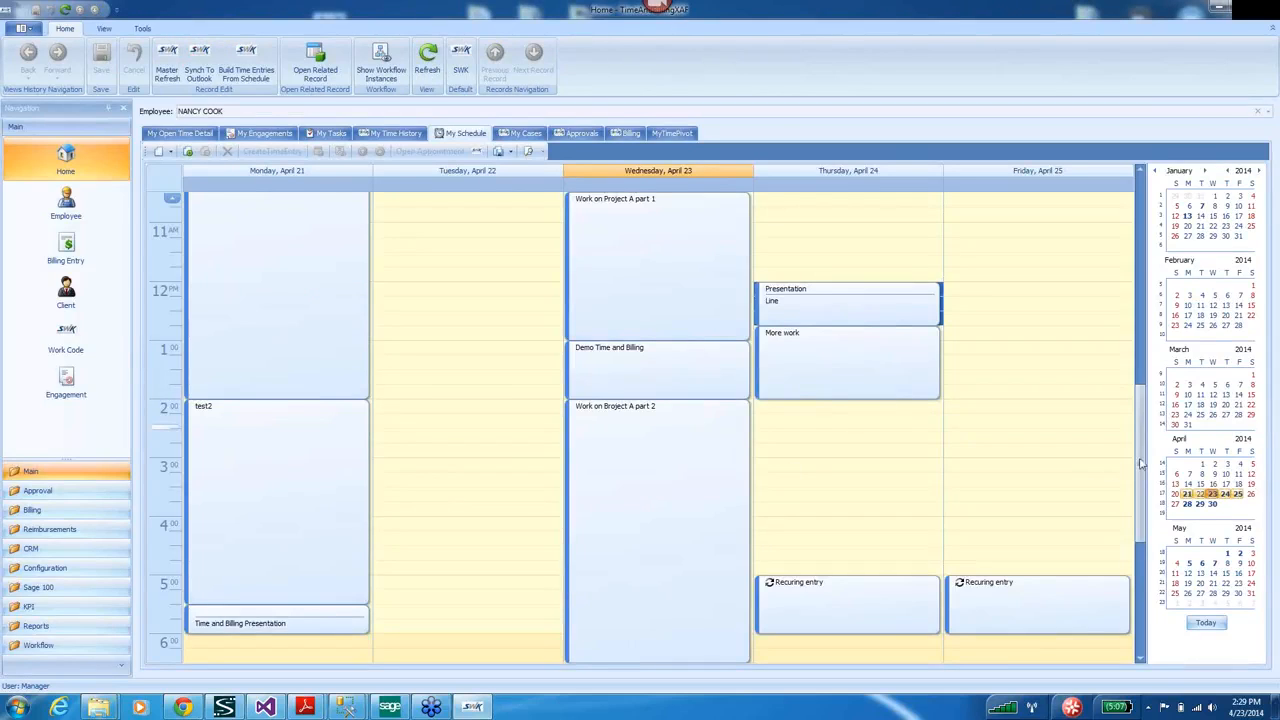
Build time entries from the schedule for 4/23/2014 and show the My Open Time Detail list.
drag(1141, 461, 1140, 407)
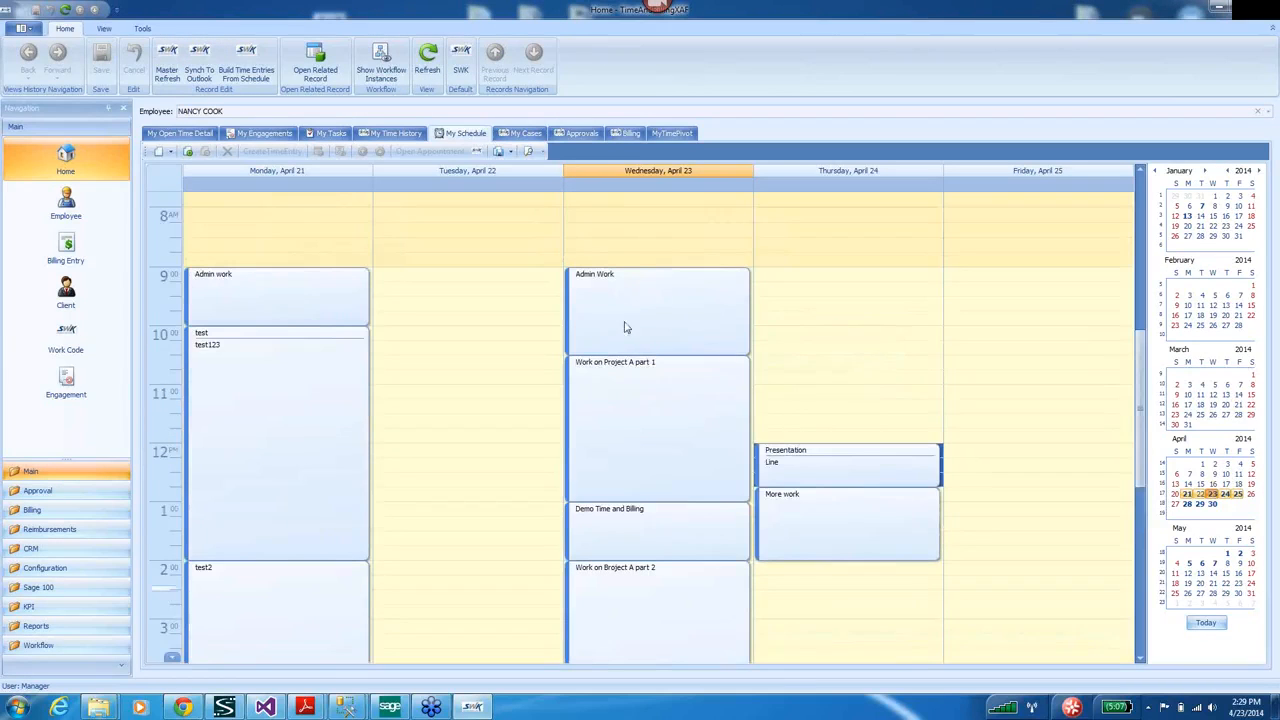
click(247, 57)
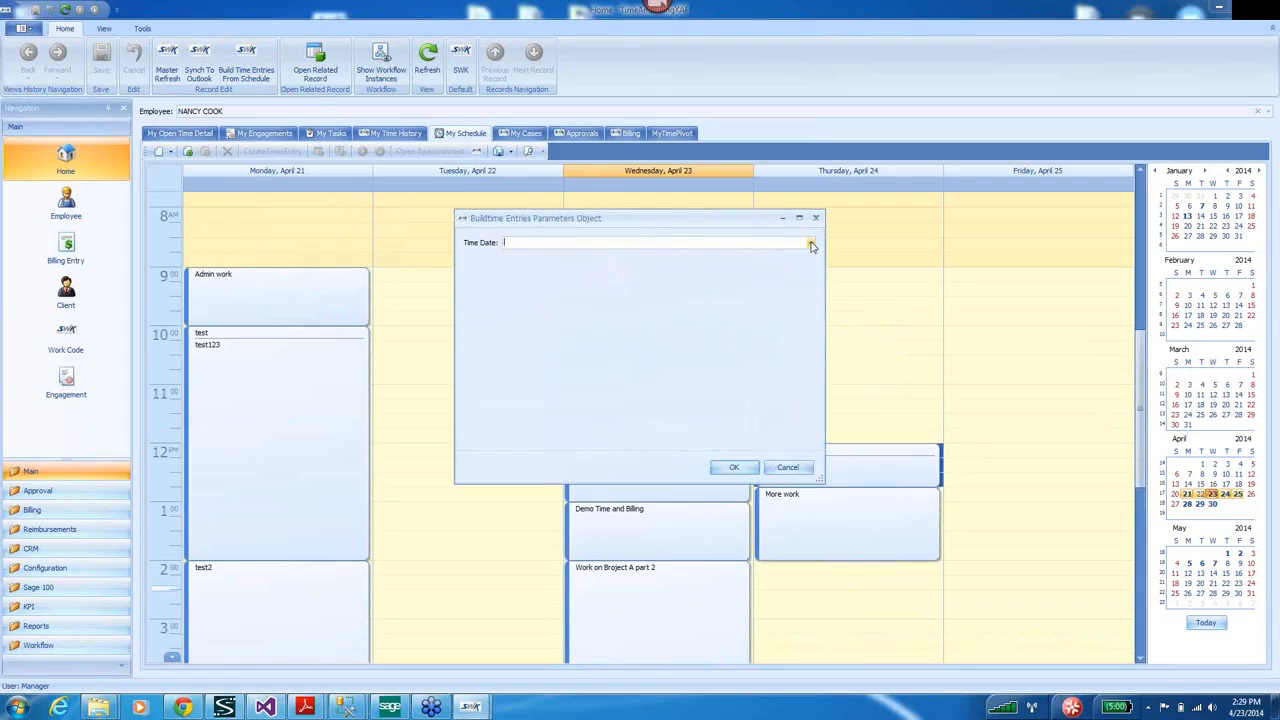
click(810, 243)
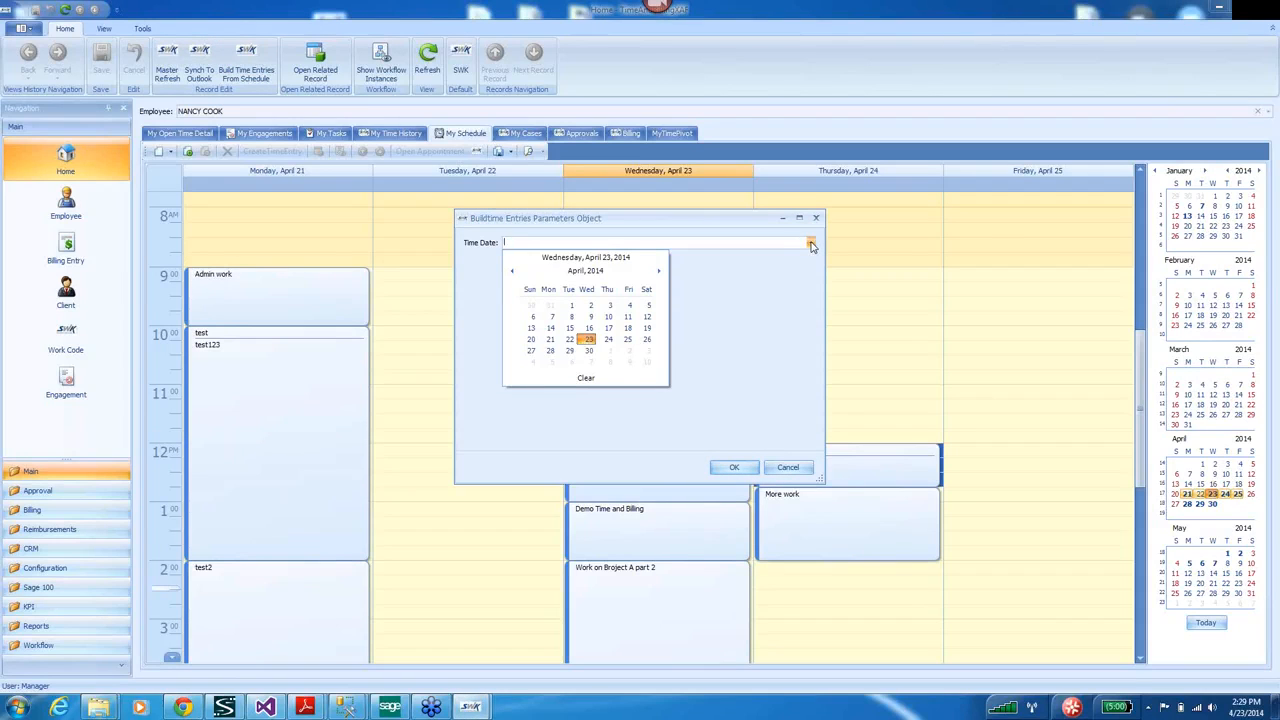
click(590, 341)
click(733, 467)
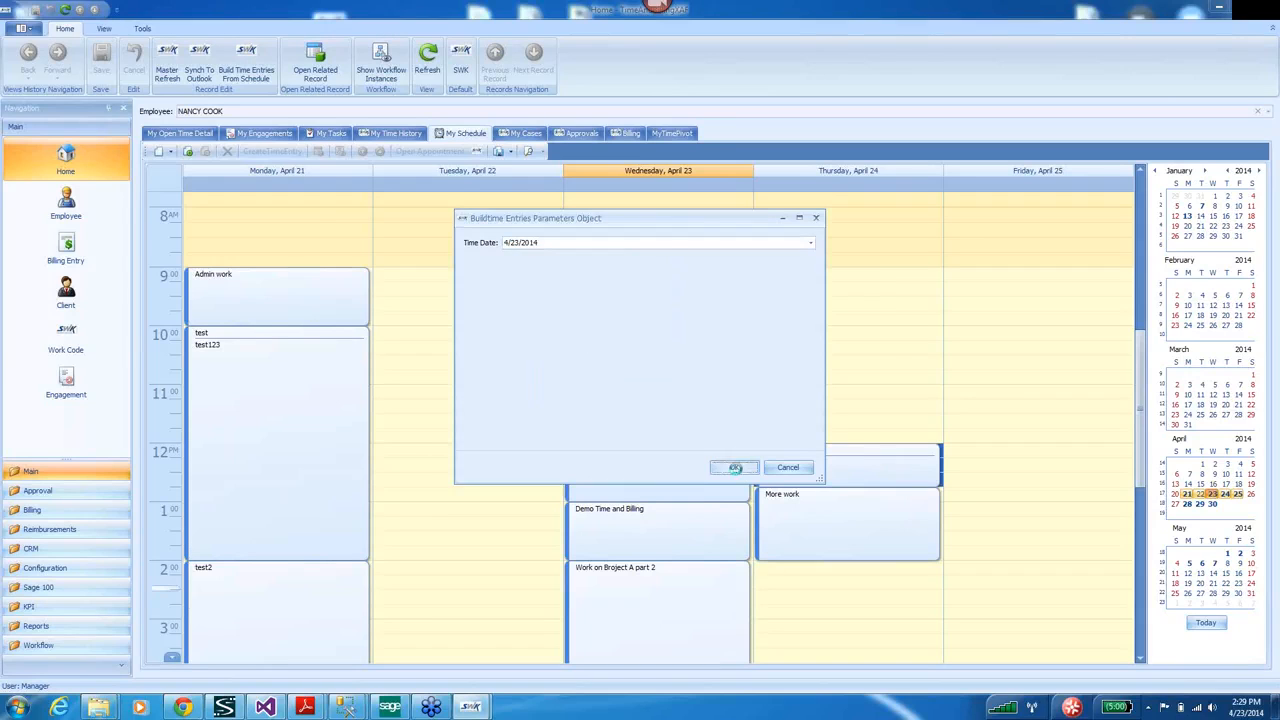
click(174, 134)
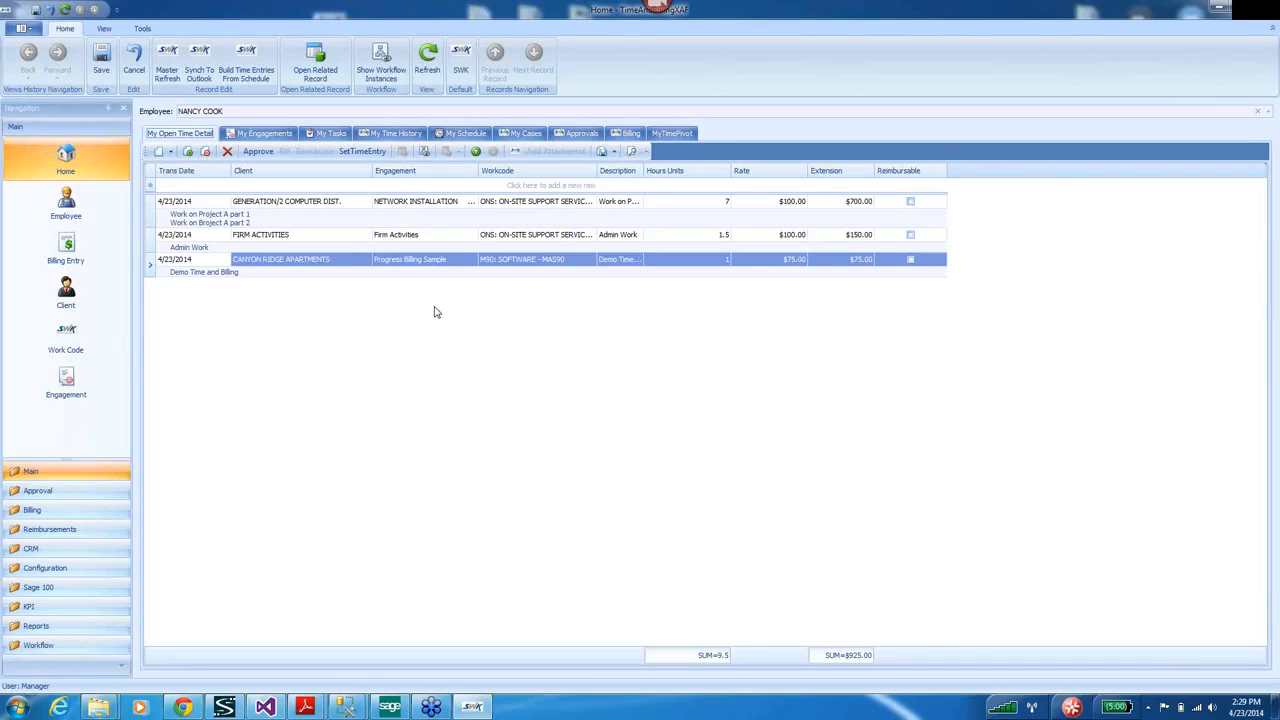
Create a 'Recuring' Entry appointment on Thursday 4–5 PM in the weekly schedule.
click(460, 133)
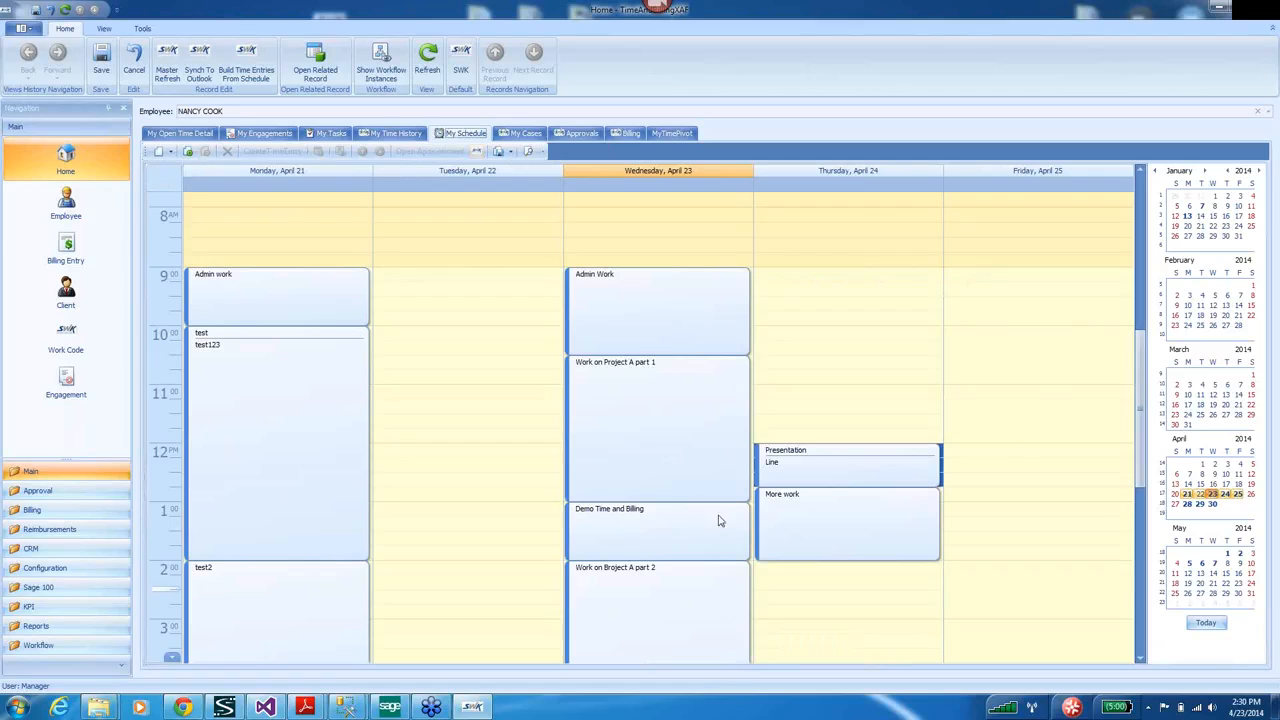
drag(1143, 396, 1143, 505)
drag(808, 364, 800, 412)
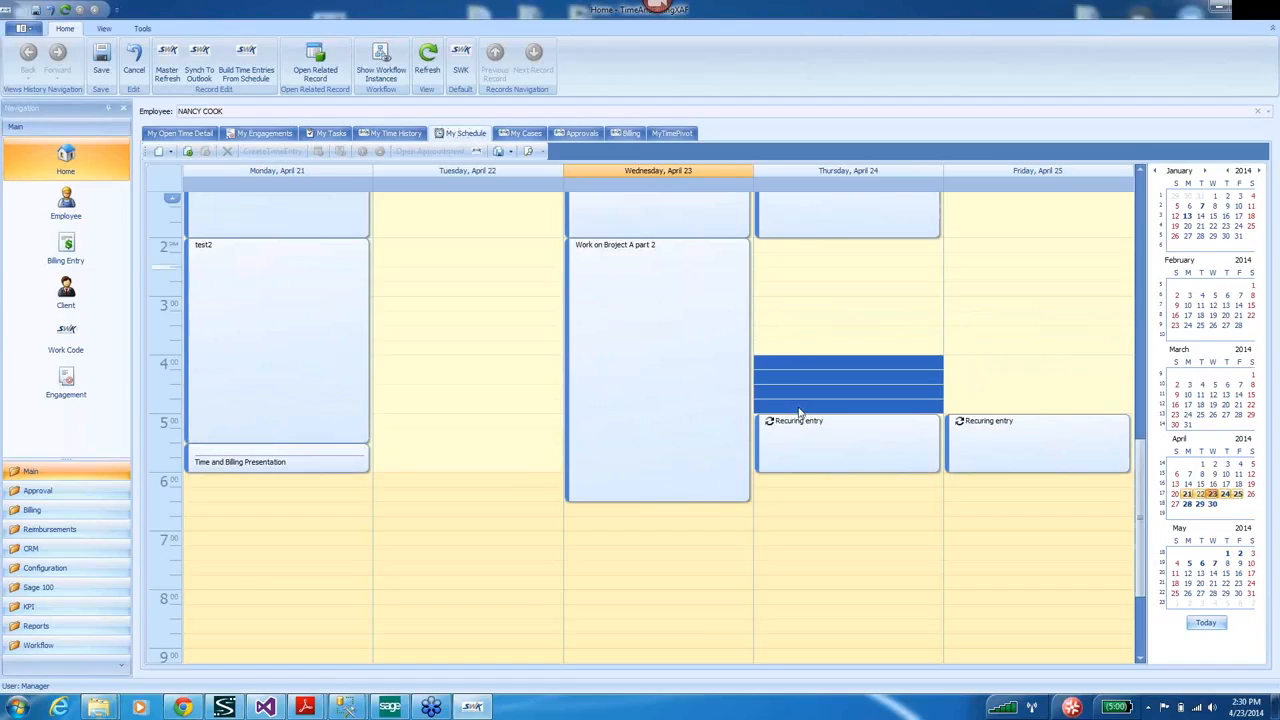
text(Recuring Entry)
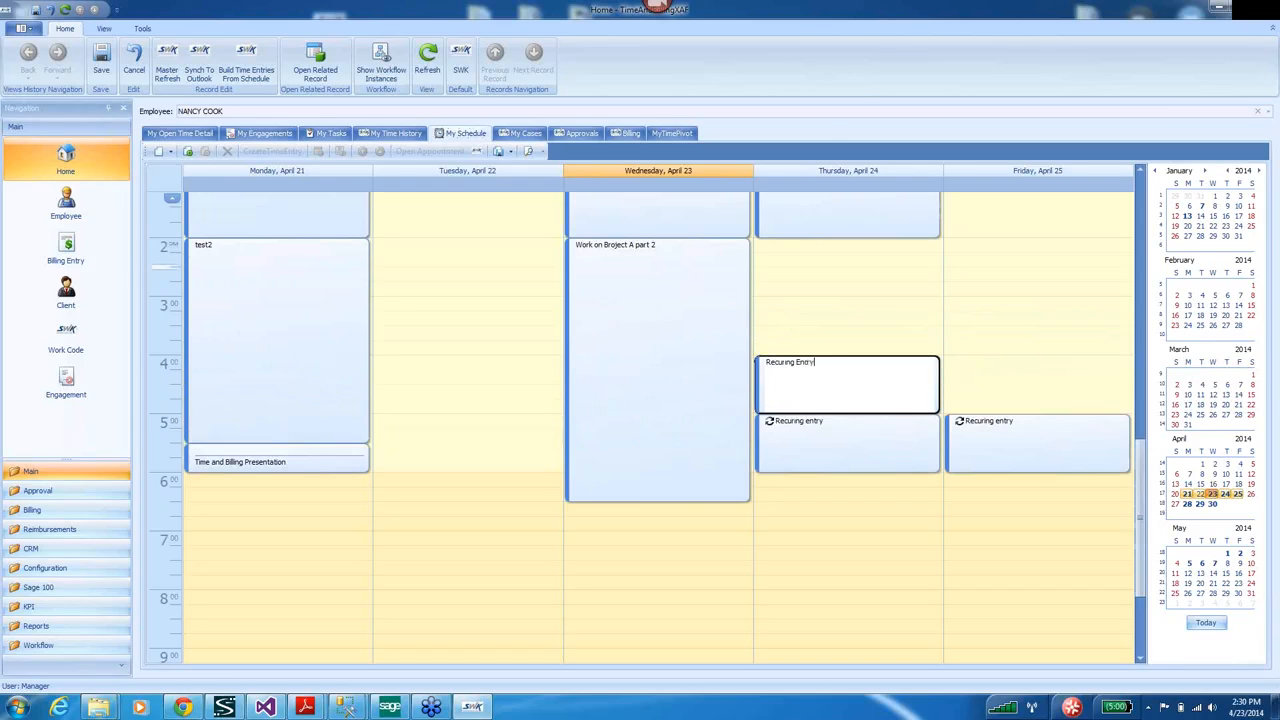
key(Return)
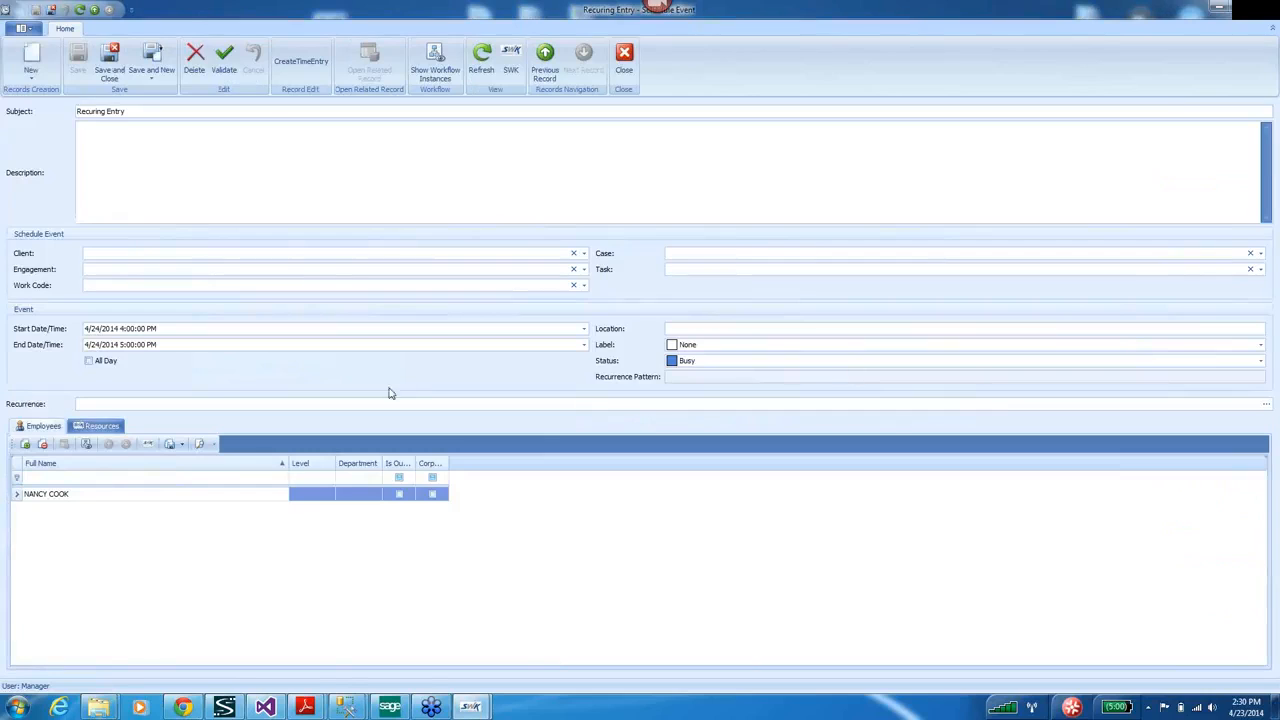
Make the appointment repeat every weekday, ending after a set number of occurrences, and save it.
click(1266, 406)
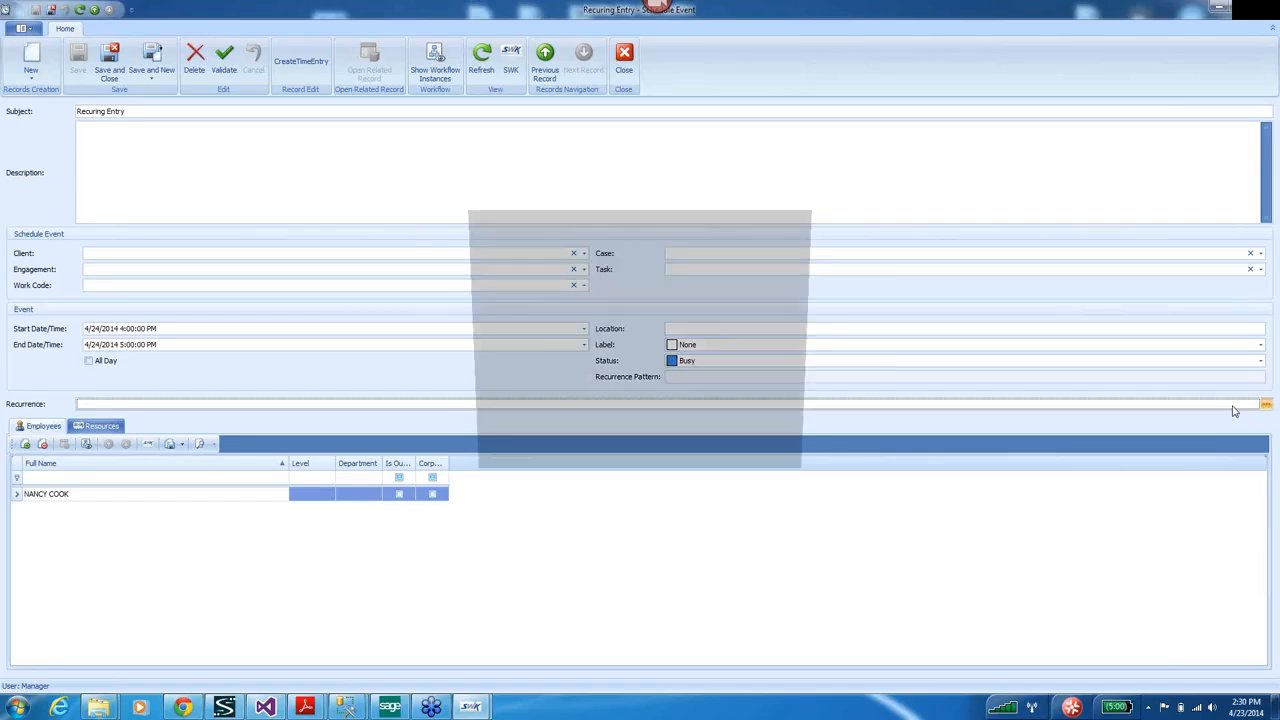
click(556, 334)
click(626, 425)
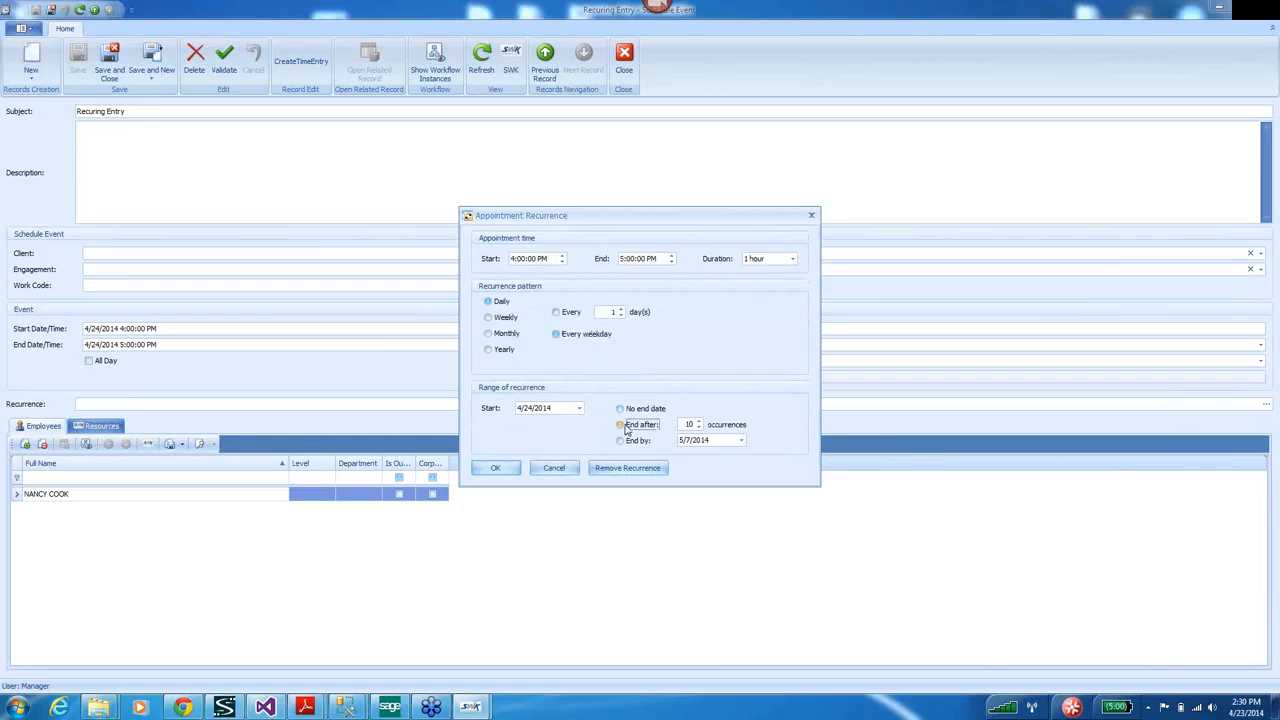
click(699, 421)
click(495, 470)
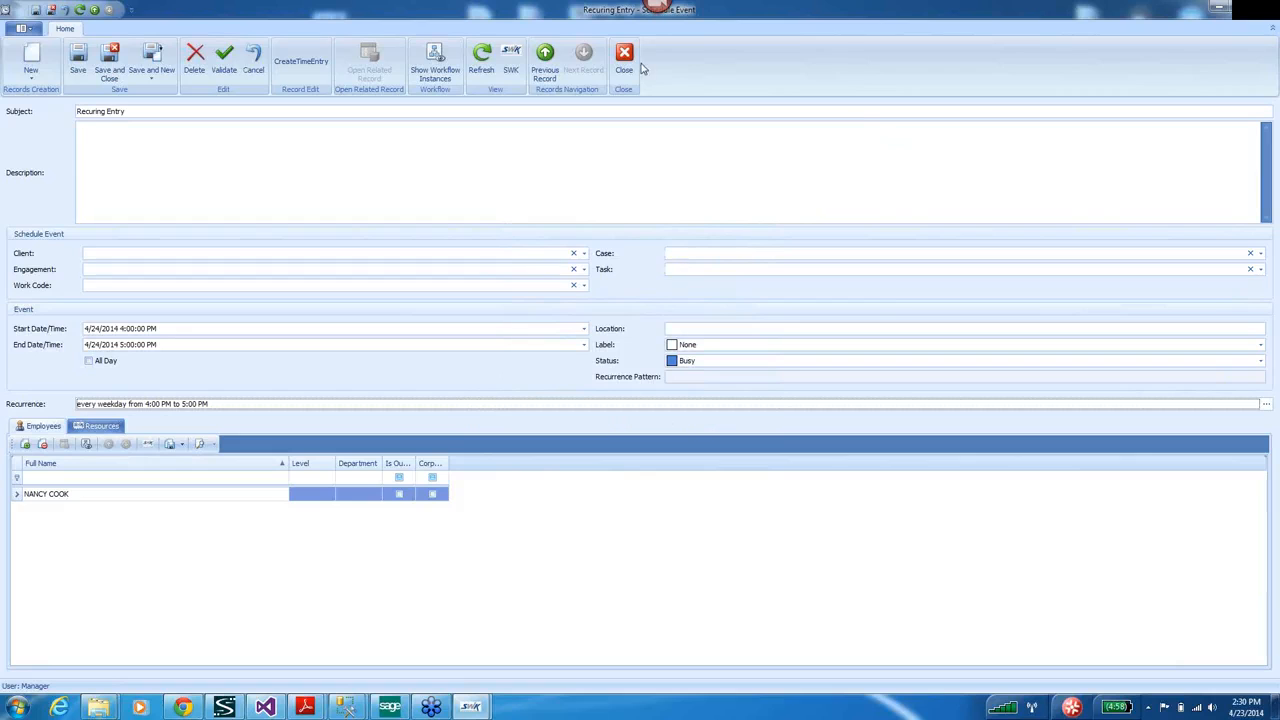
click(113, 59)
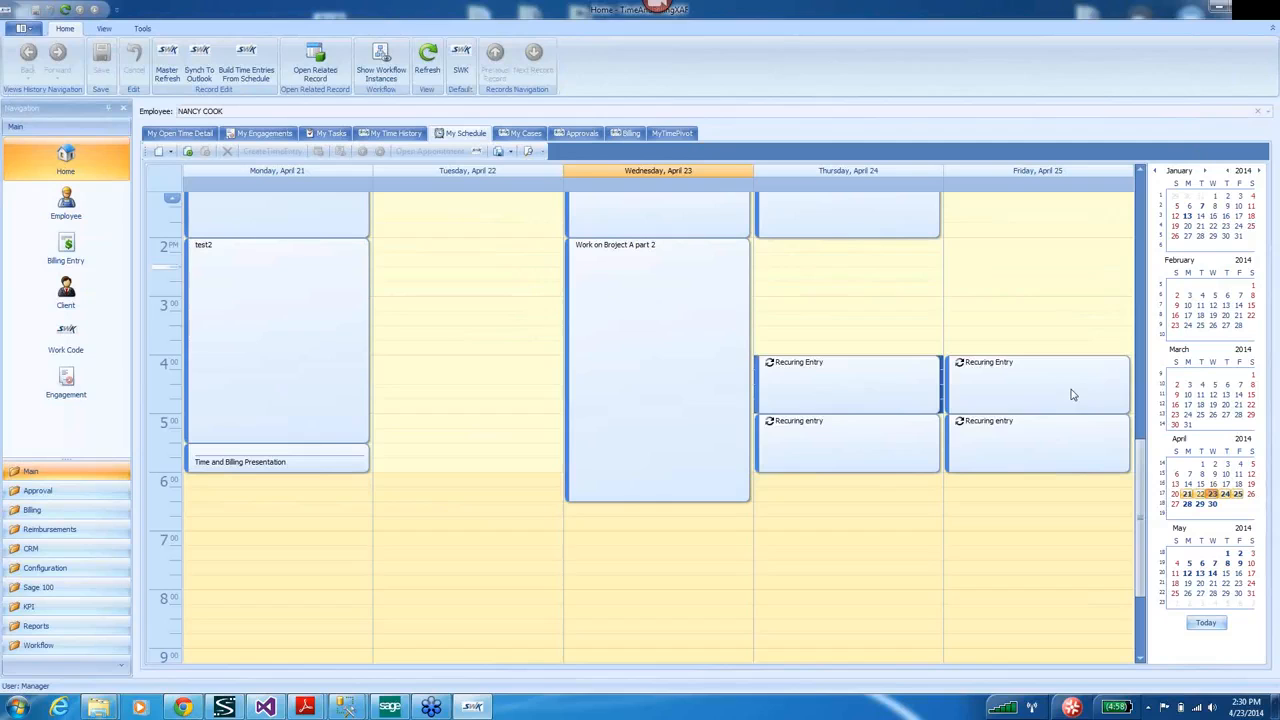
double_click(1071, 394)
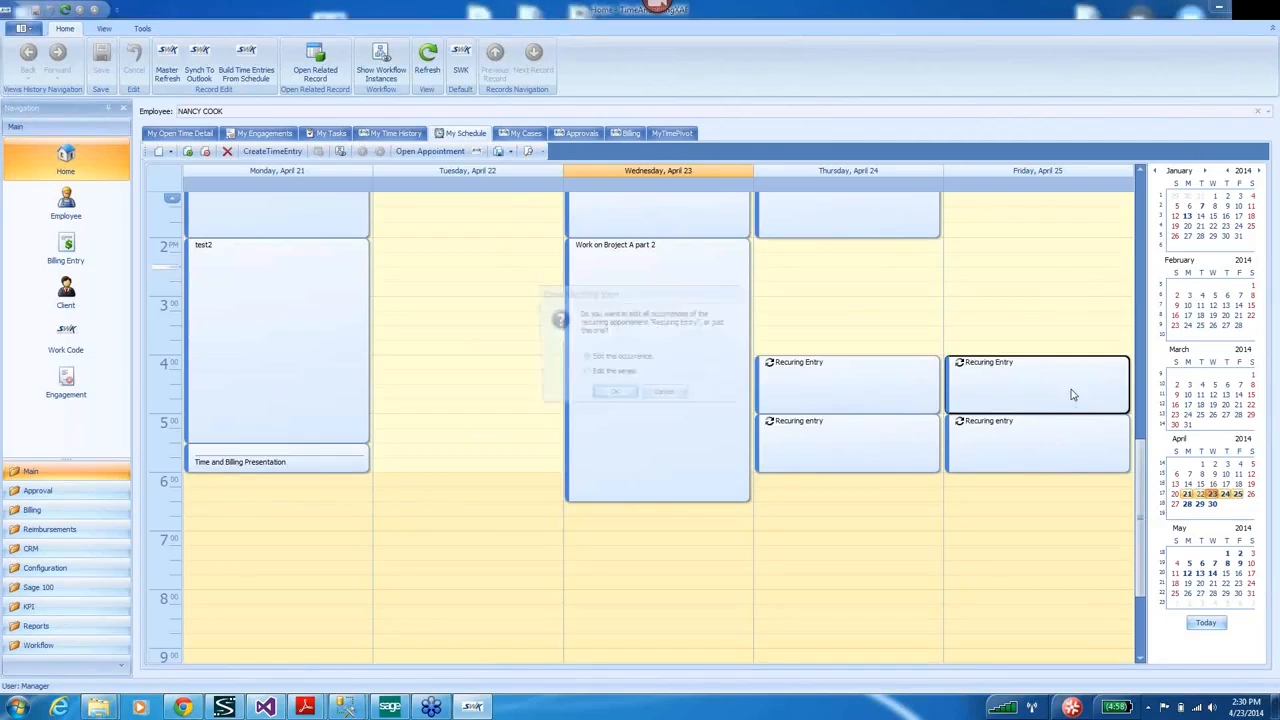
Give only Friday's occurrence the description 'detail to just this entry' and save it.
click(611, 397)
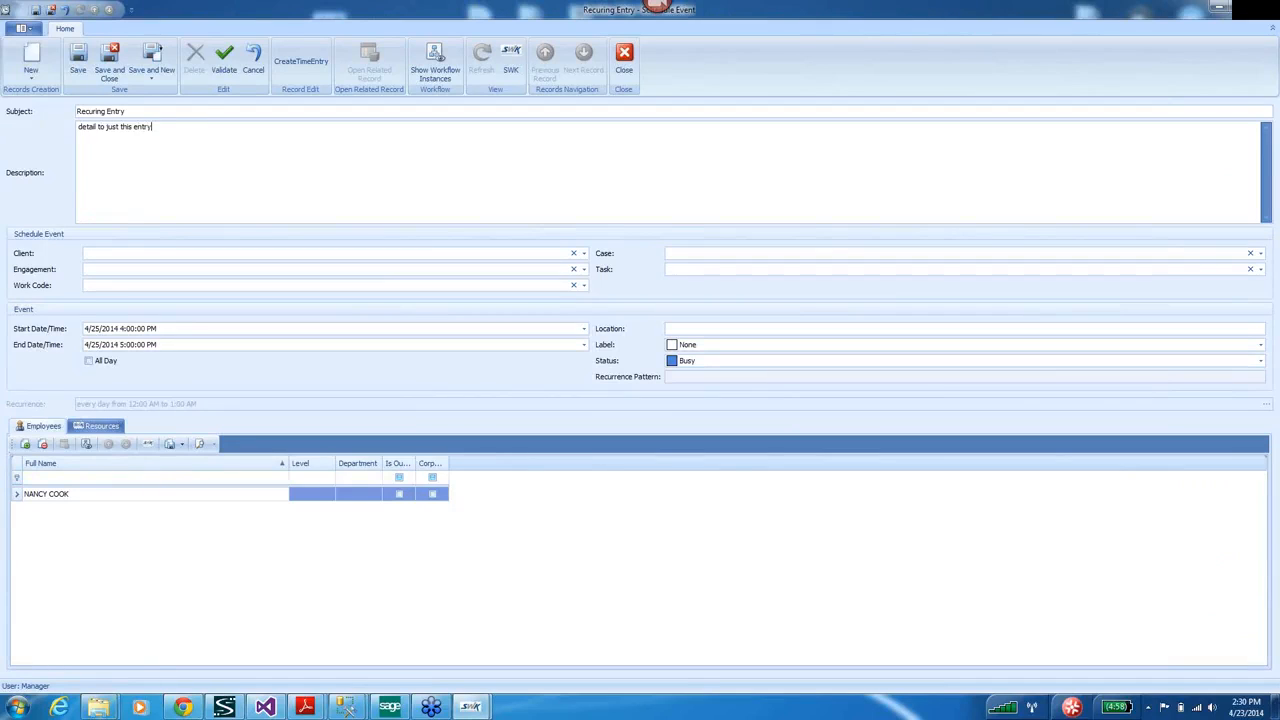
click(110, 66)
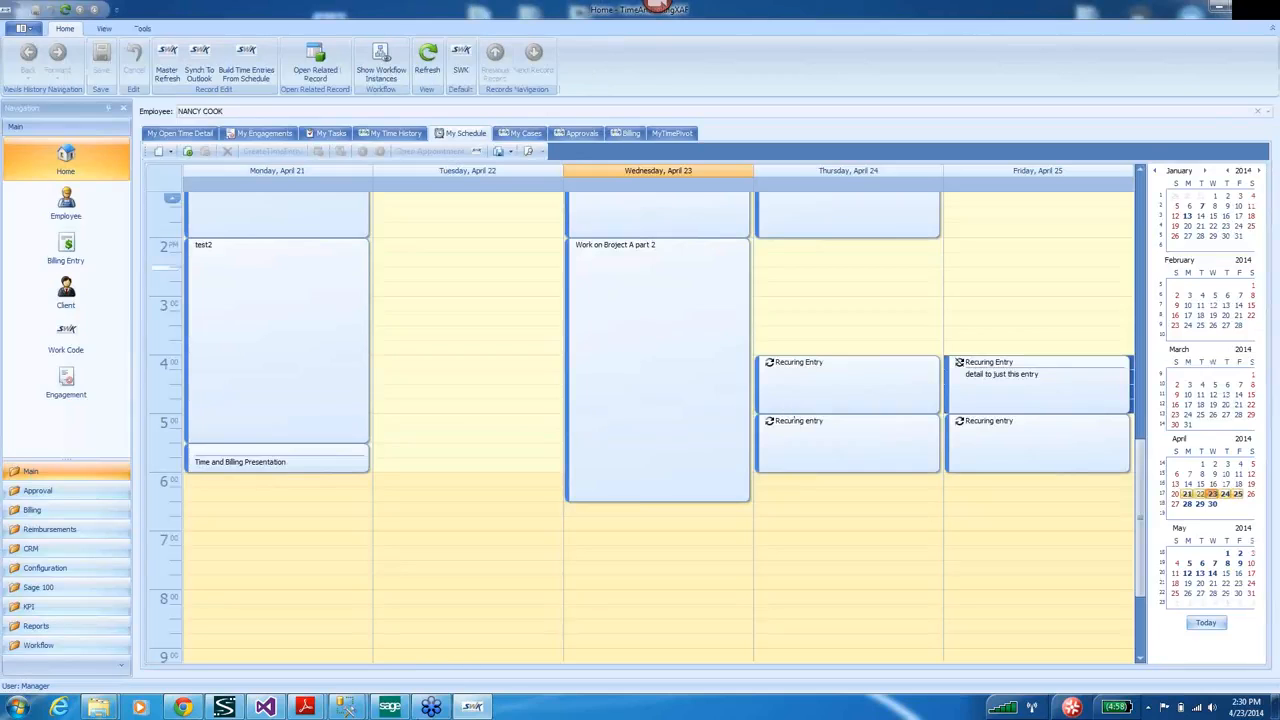
Restart the Visual Studio debug build, then minimise Visual Studio and the new Chrome window.
click(264, 708)
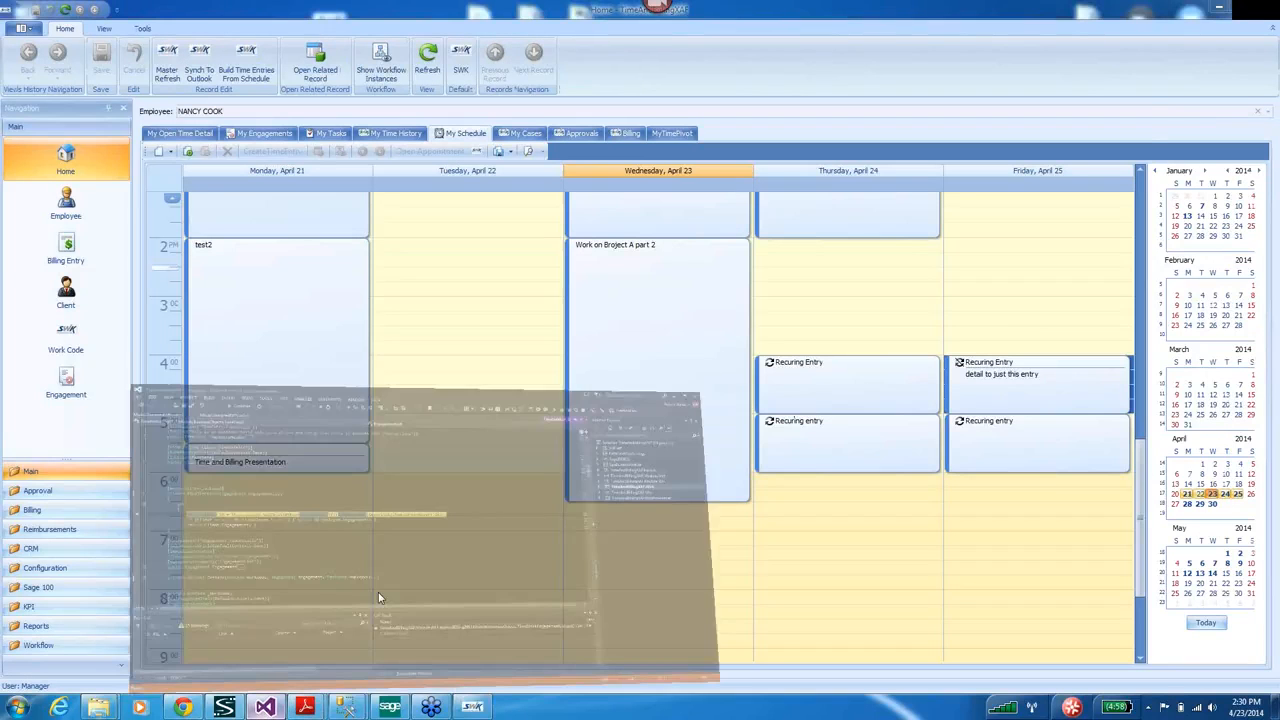
click(221, 112)
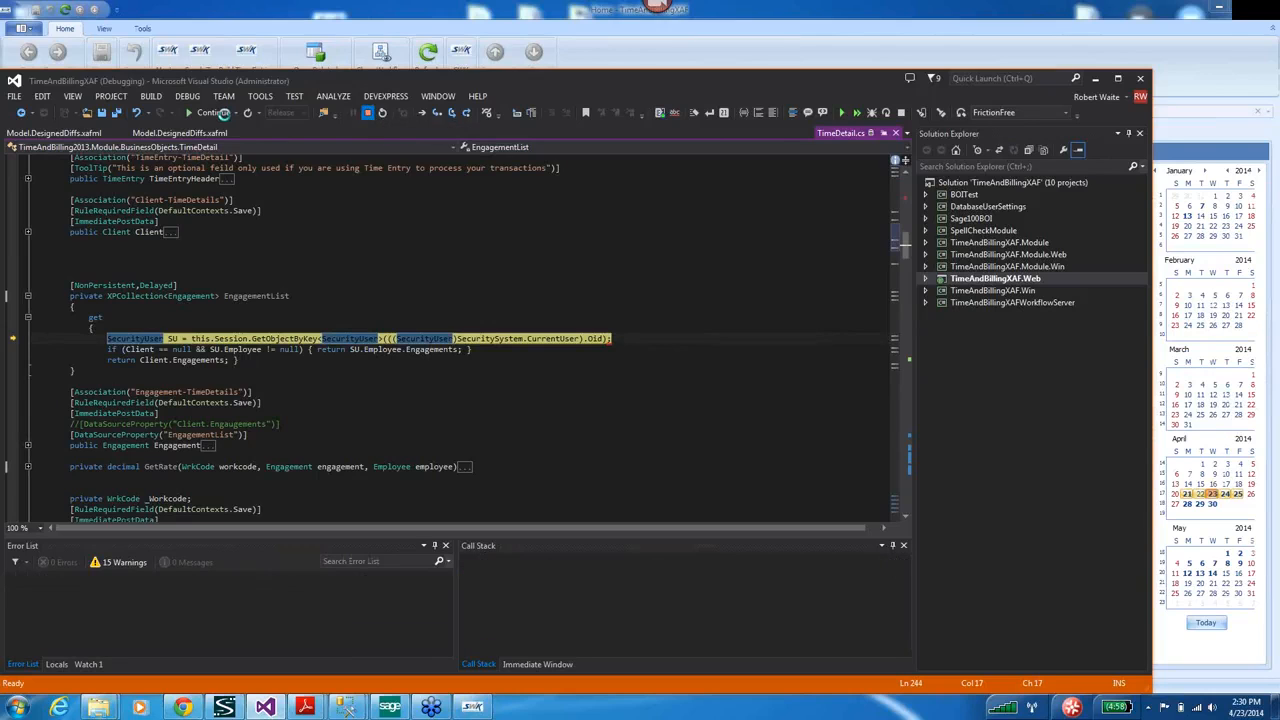
click(224, 113)
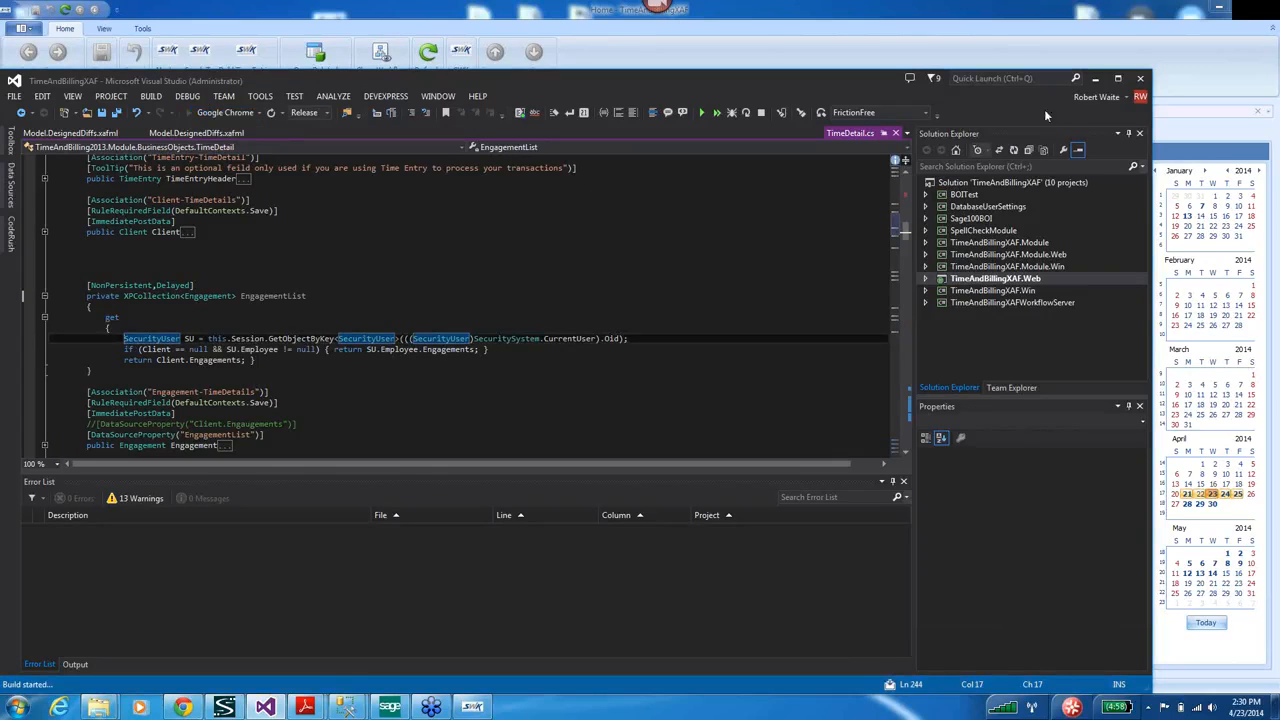
click(1097, 82)
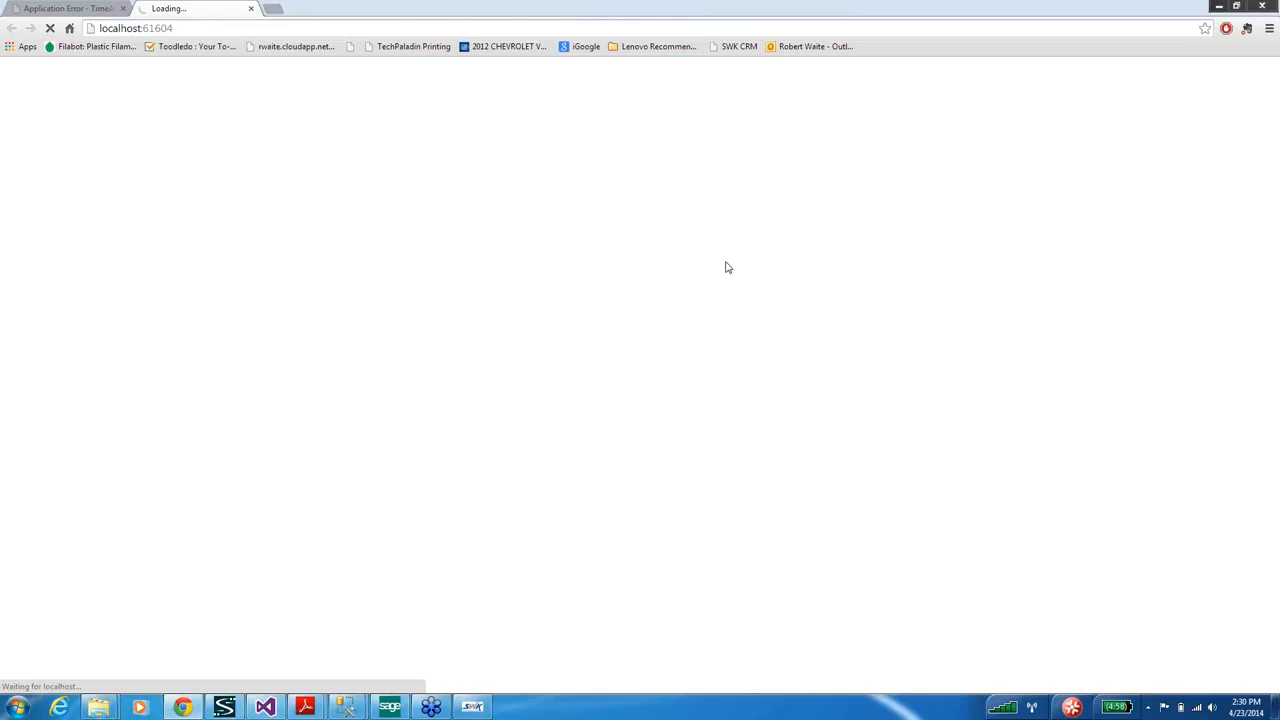
click(1220, 8)
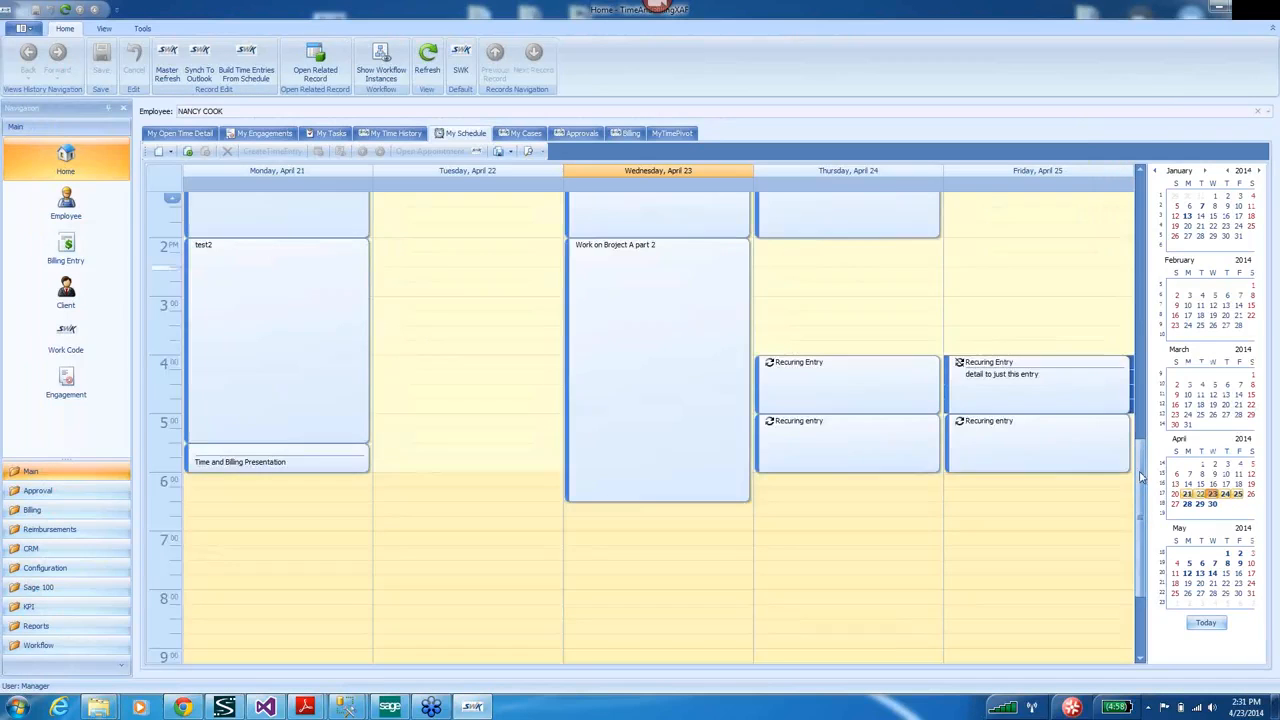
Approve all six listed time entries under approval entry 5, then quit after the duplicate-key error.
scroll(1140, 476, up, 5)
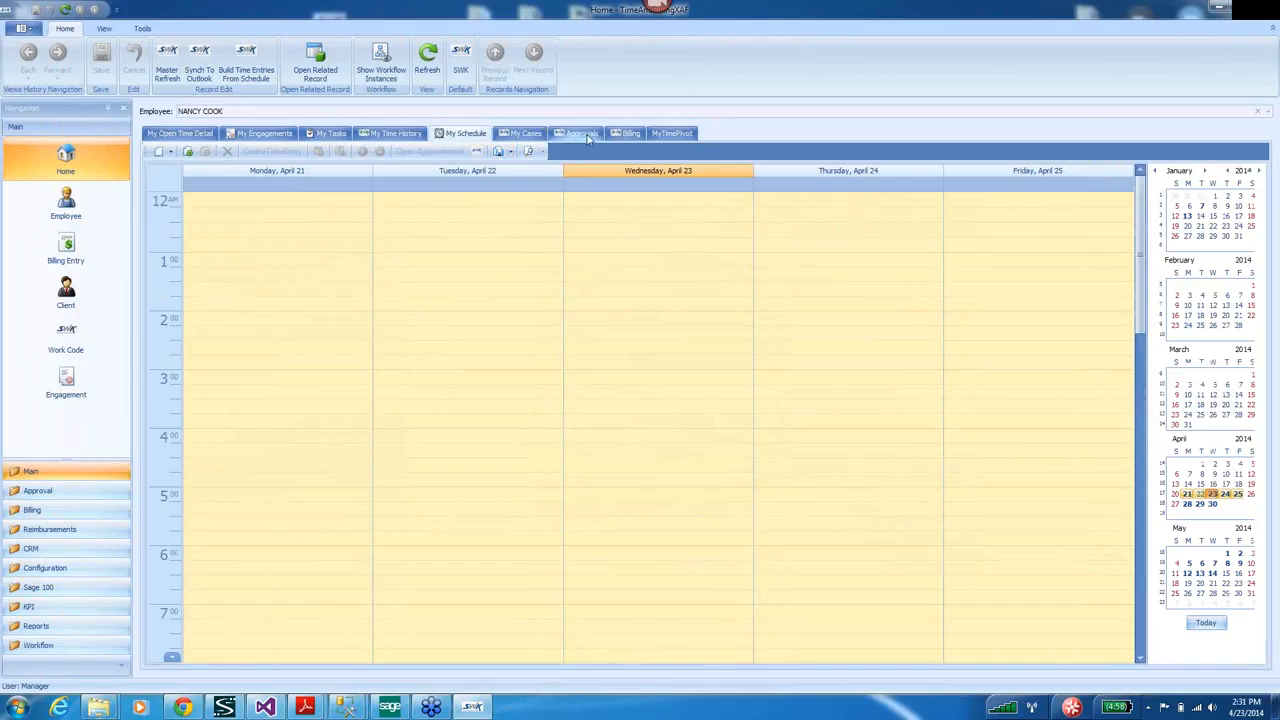
click(584, 135)
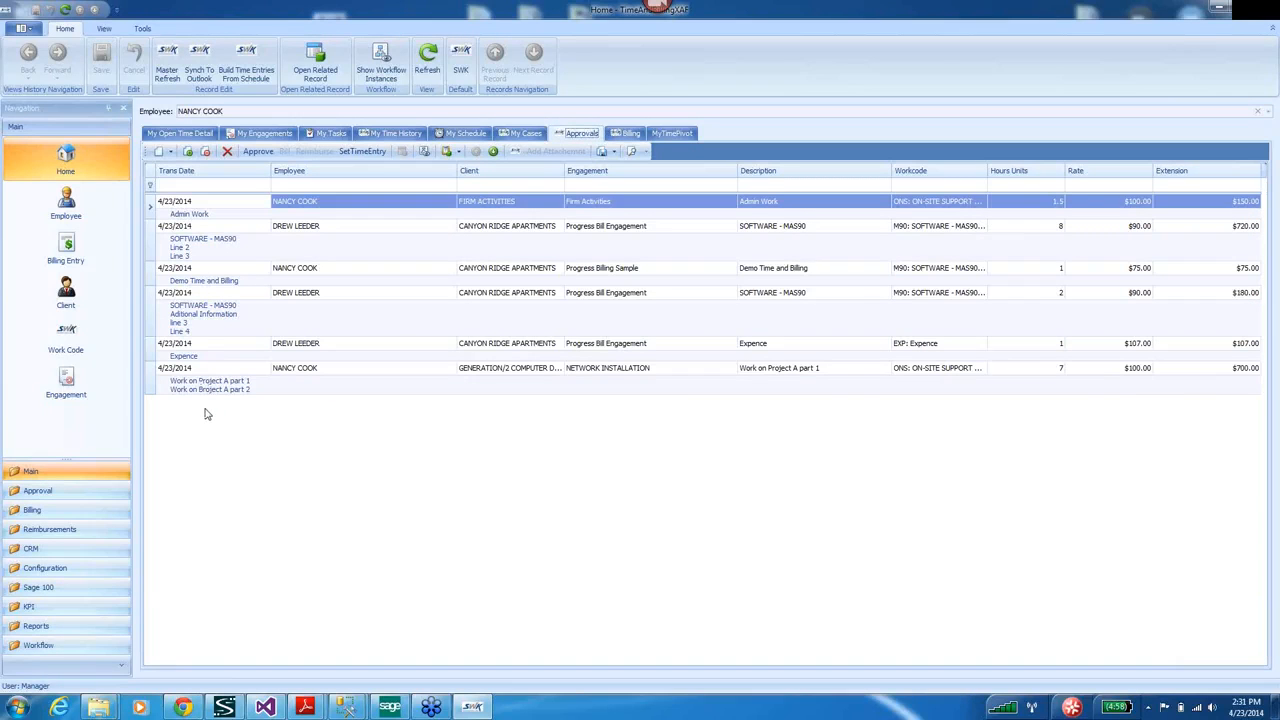
click(152, 207)
shift+click(155, 383)
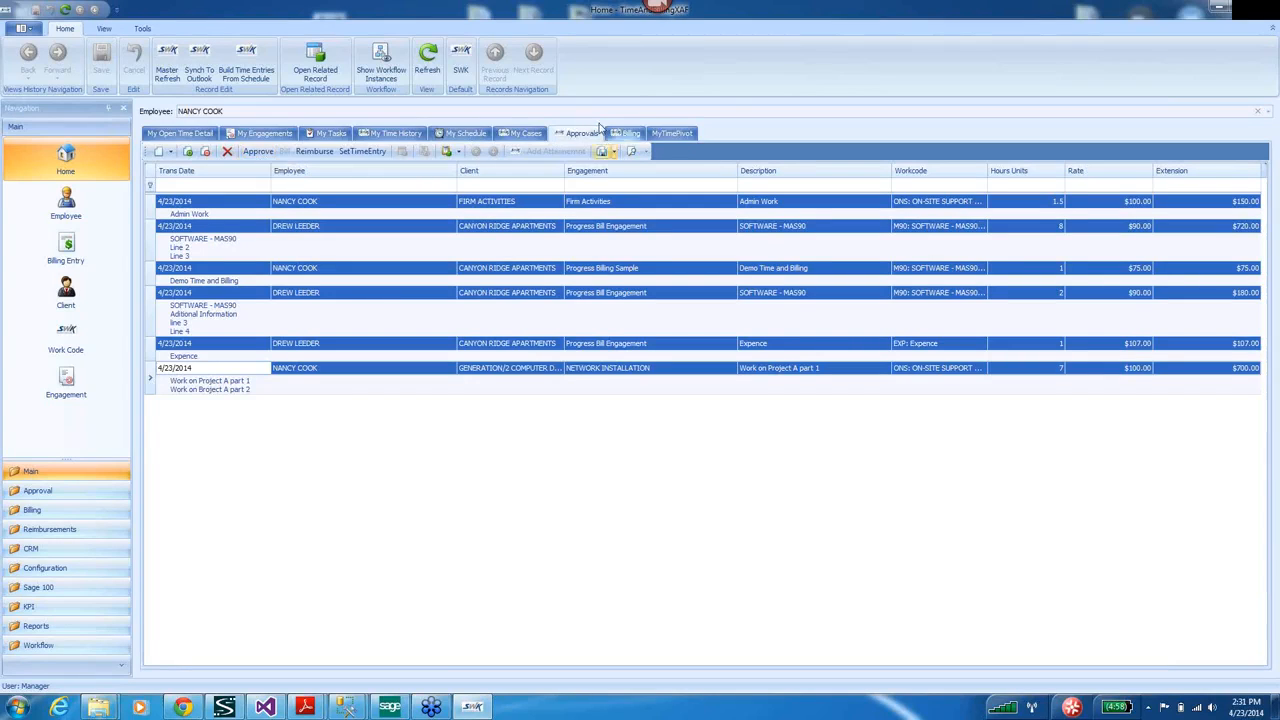
click(257, 152)
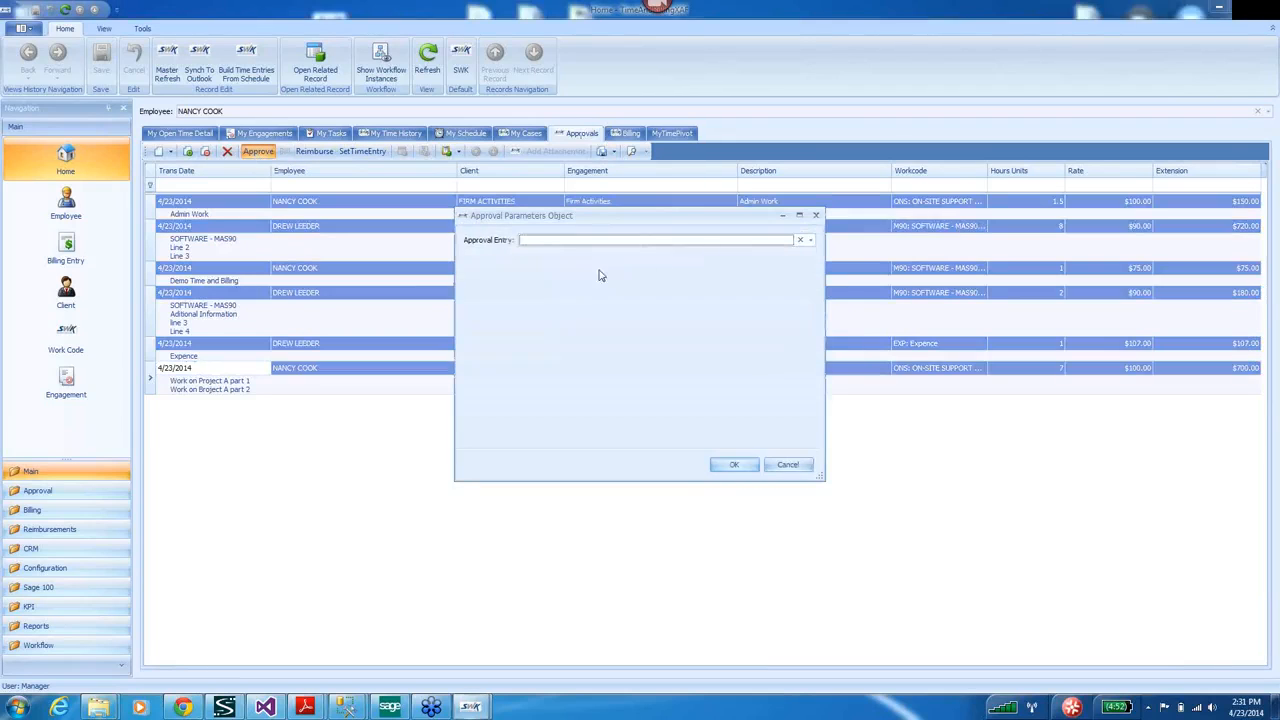
click(811, 242)
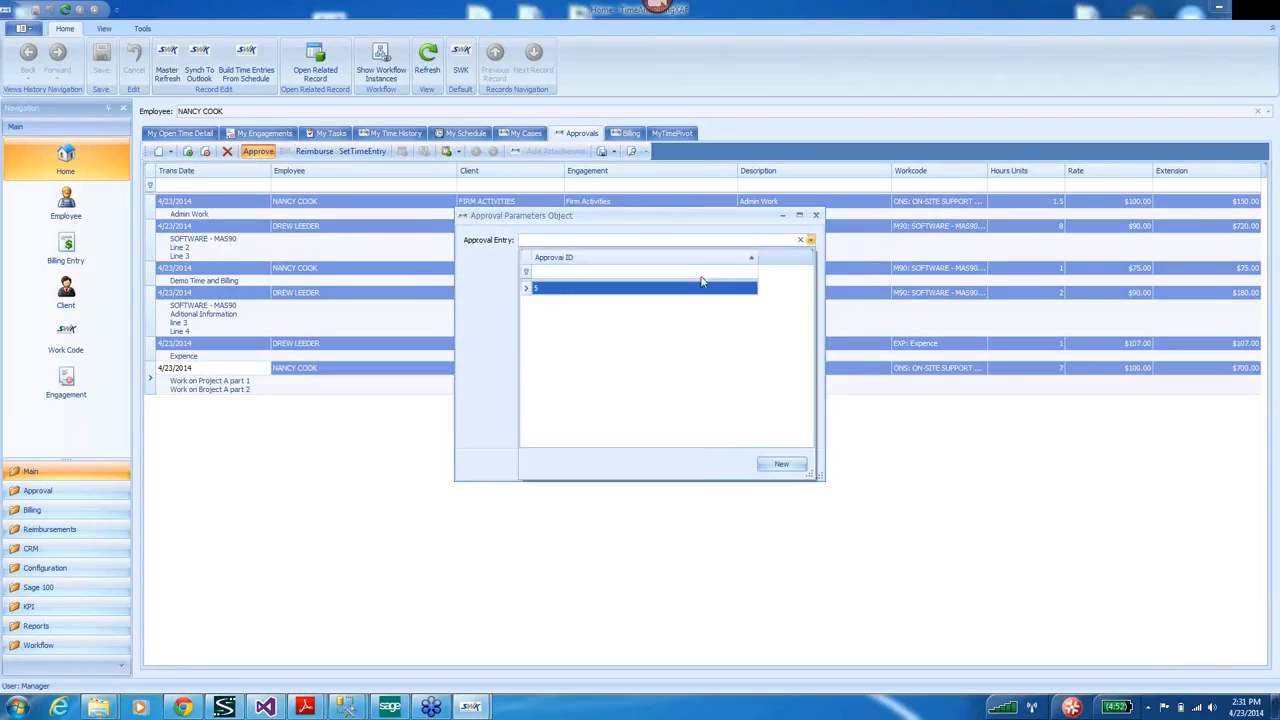
click(538, 289)
click(732, 465)
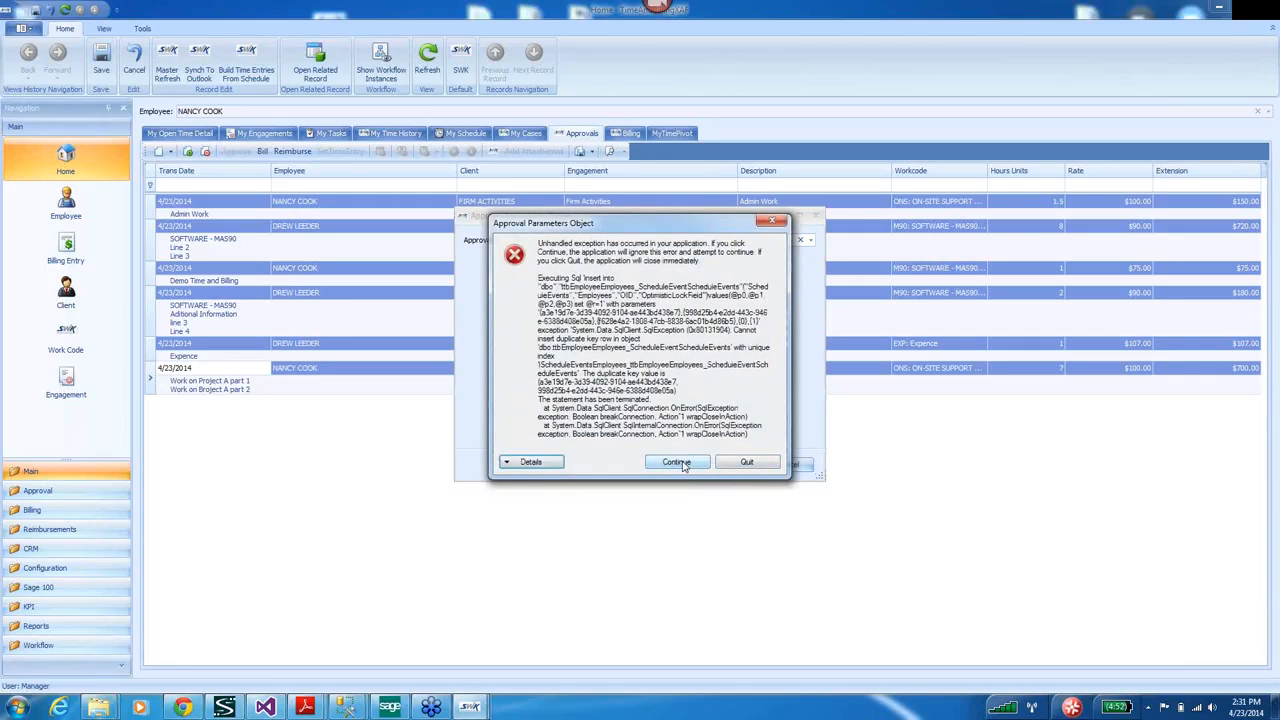
click(750, 464)
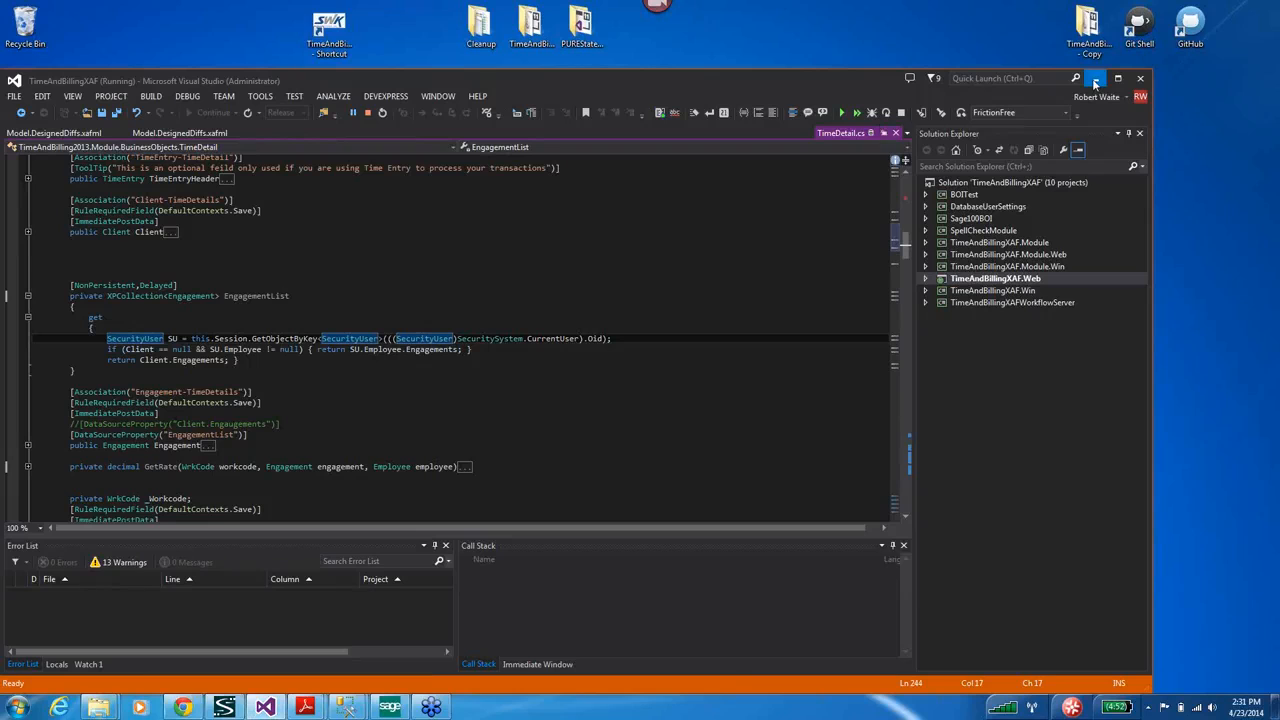
Relaunch TimeAndBilling from its desktop shortcut and log on to My Open Time Detail.
click(1096, 80)
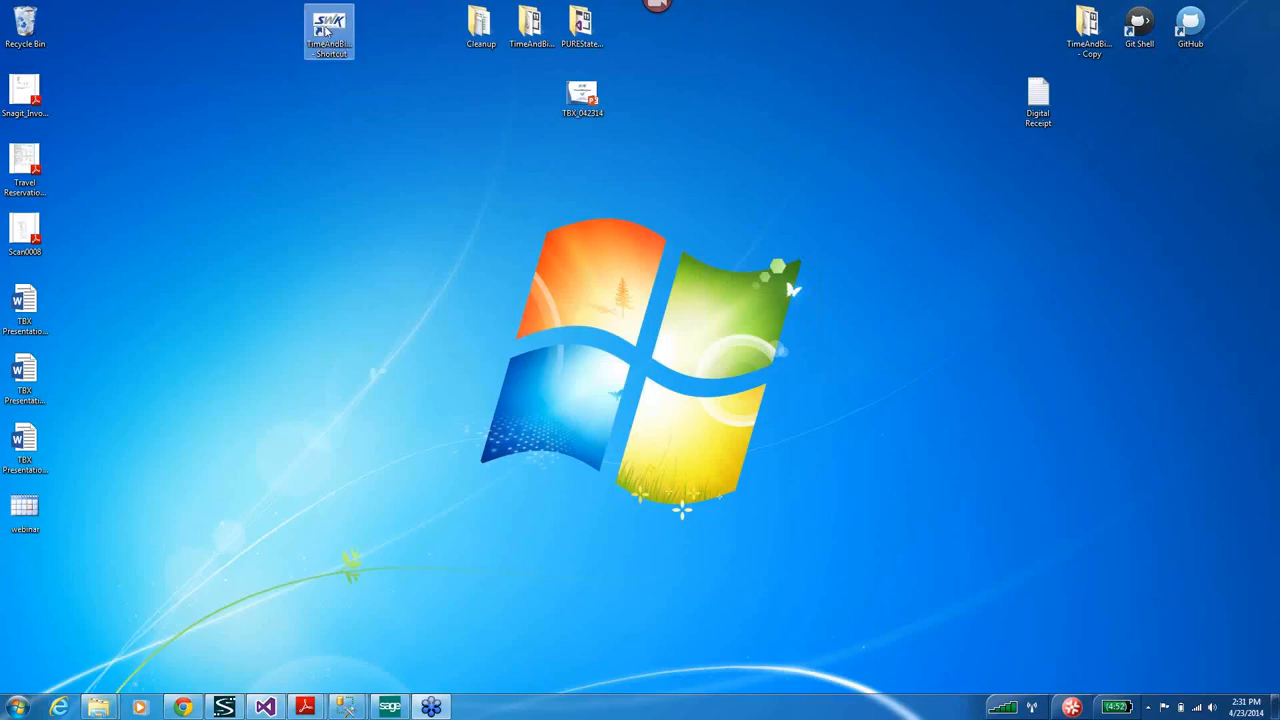
double_click(325, 31)
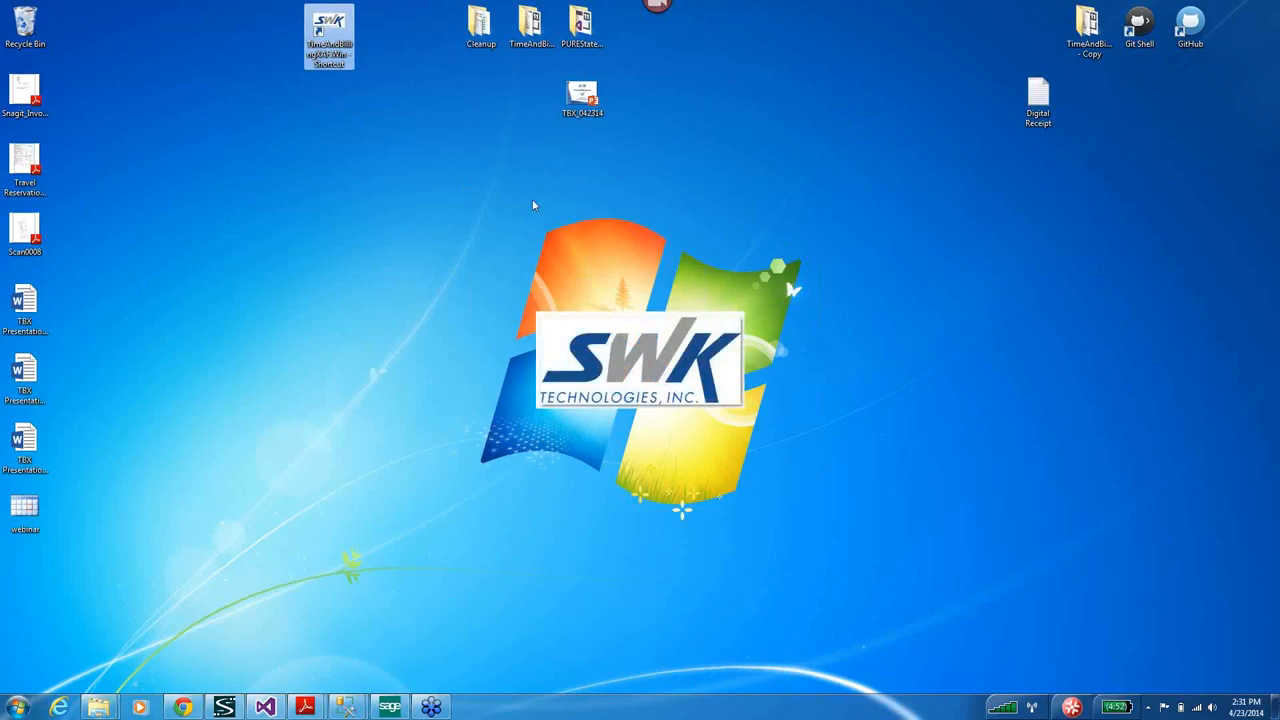
click(692, 389)
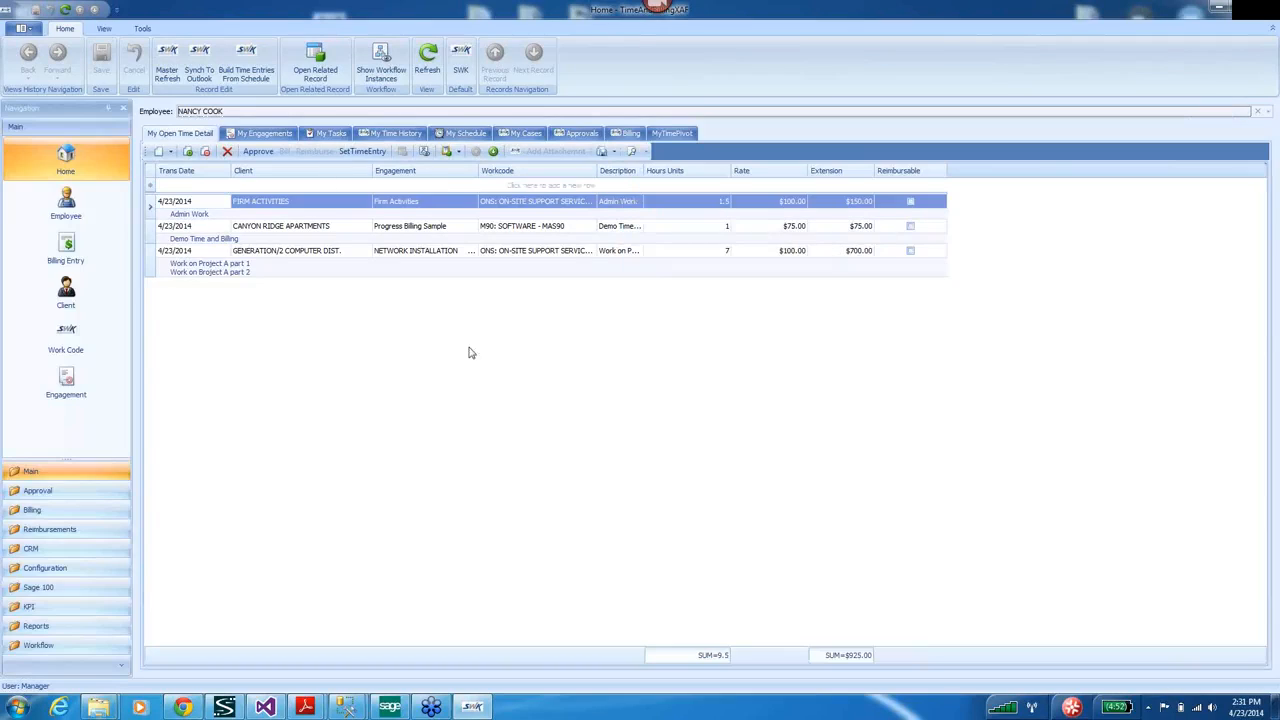
Open Reimbursement Approval under Reimbursements and widen the Engagement column to show full names.
click(580, 135)
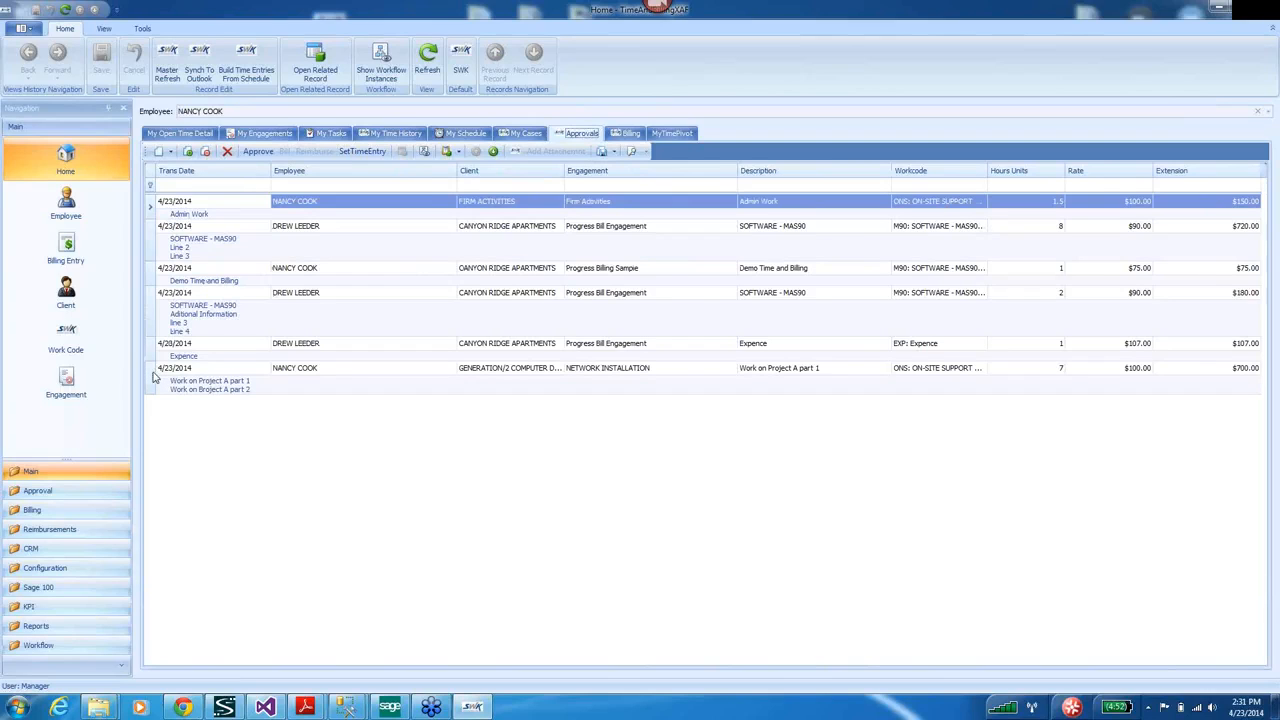
click(35, 531)
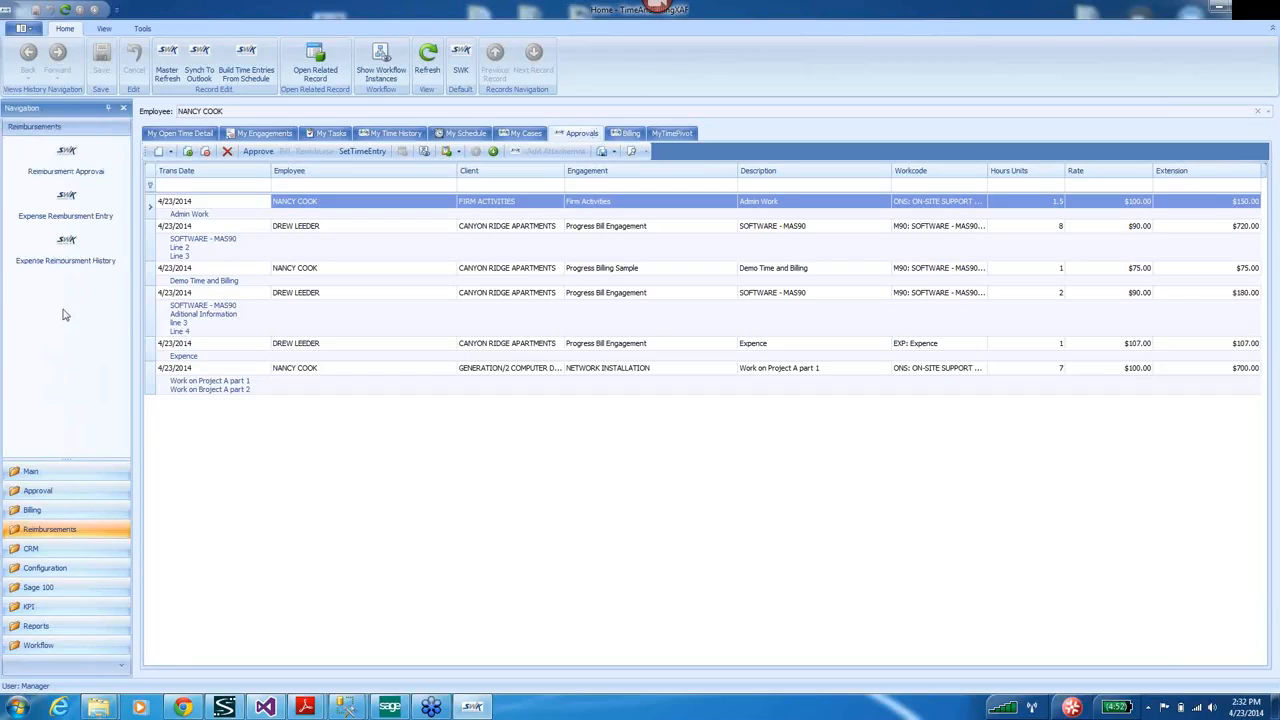
click(75, 165)
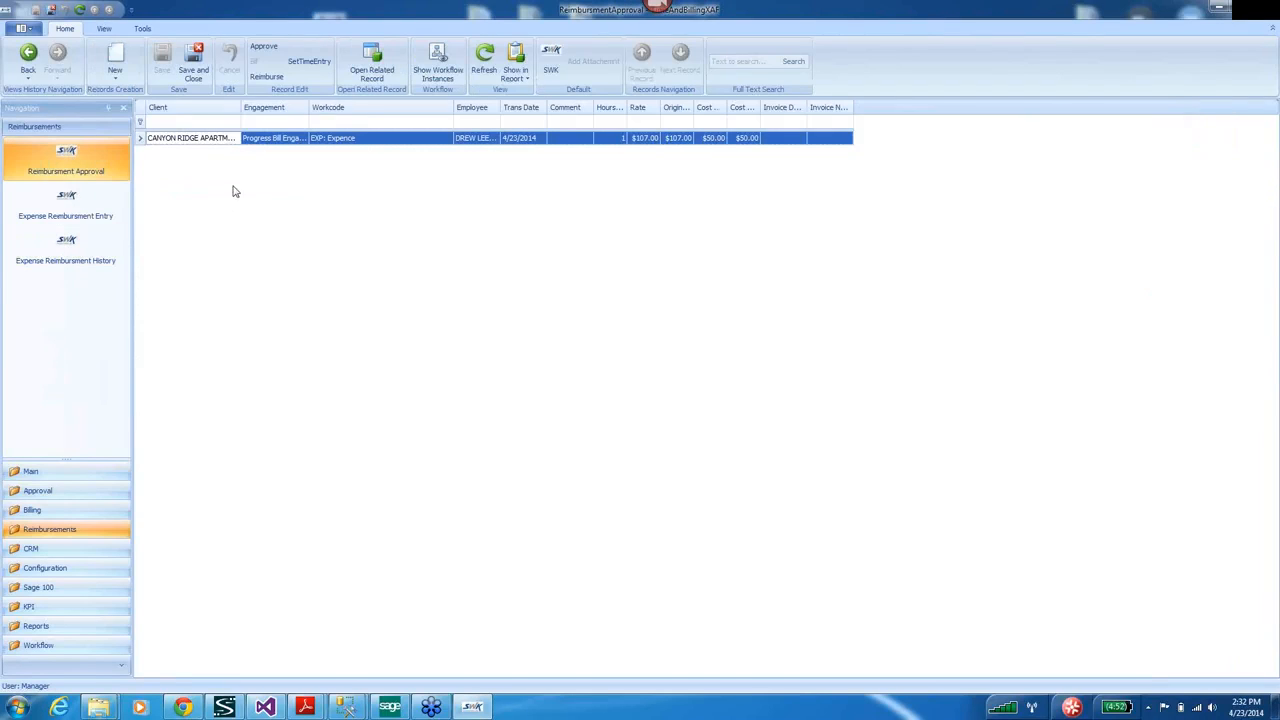
drag(307, 106, 401, 110)
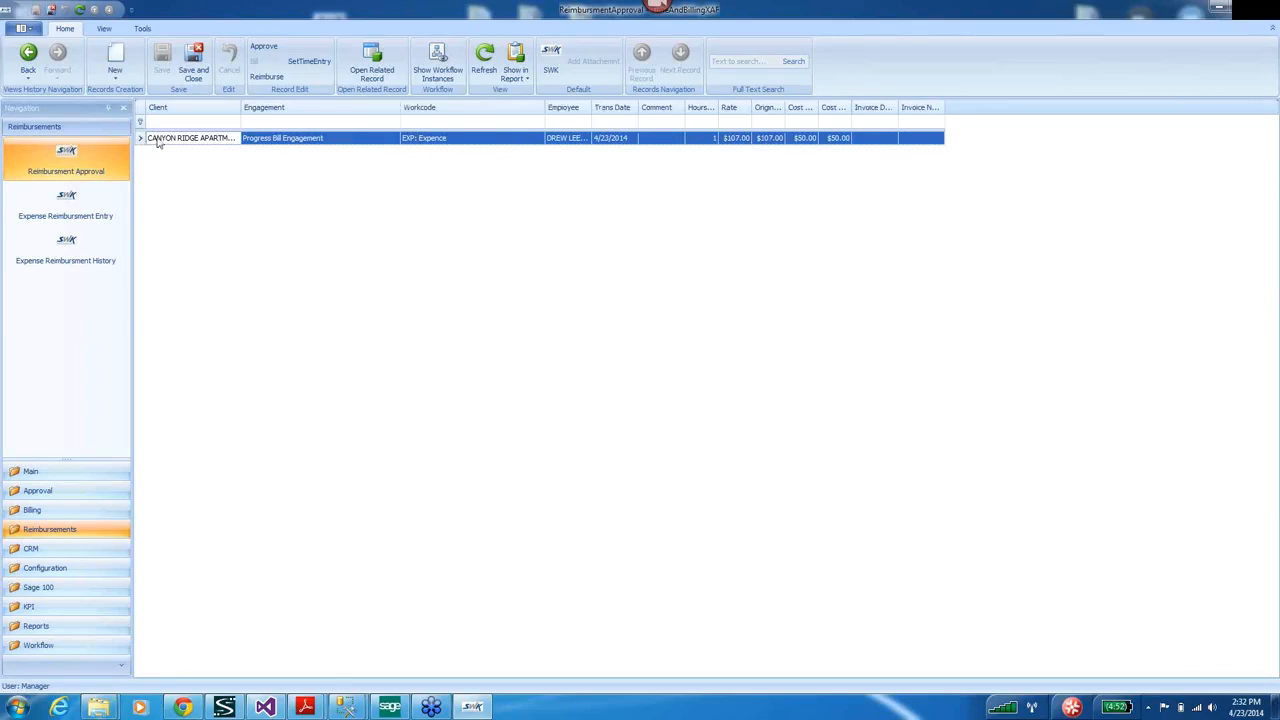
Reimburse the expense line using new reimbursement entry 13 assigned to the expense's employee.
click(267, 78)
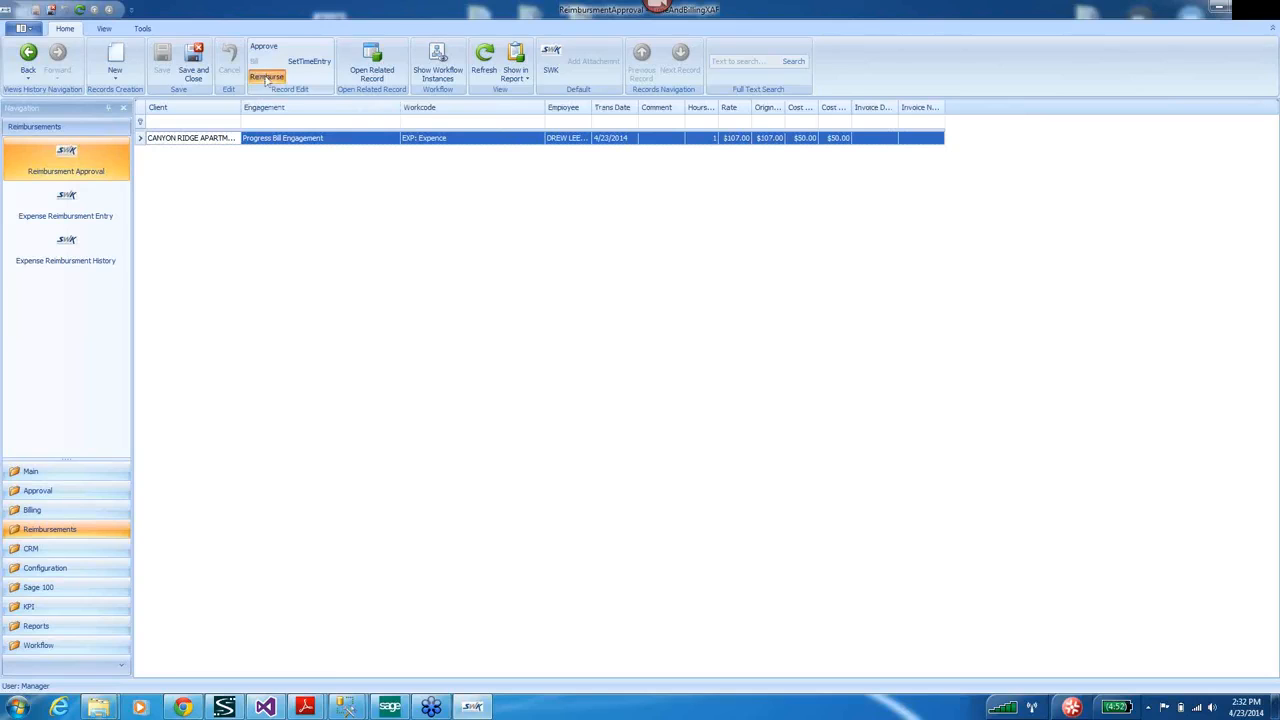
click(810, 243)
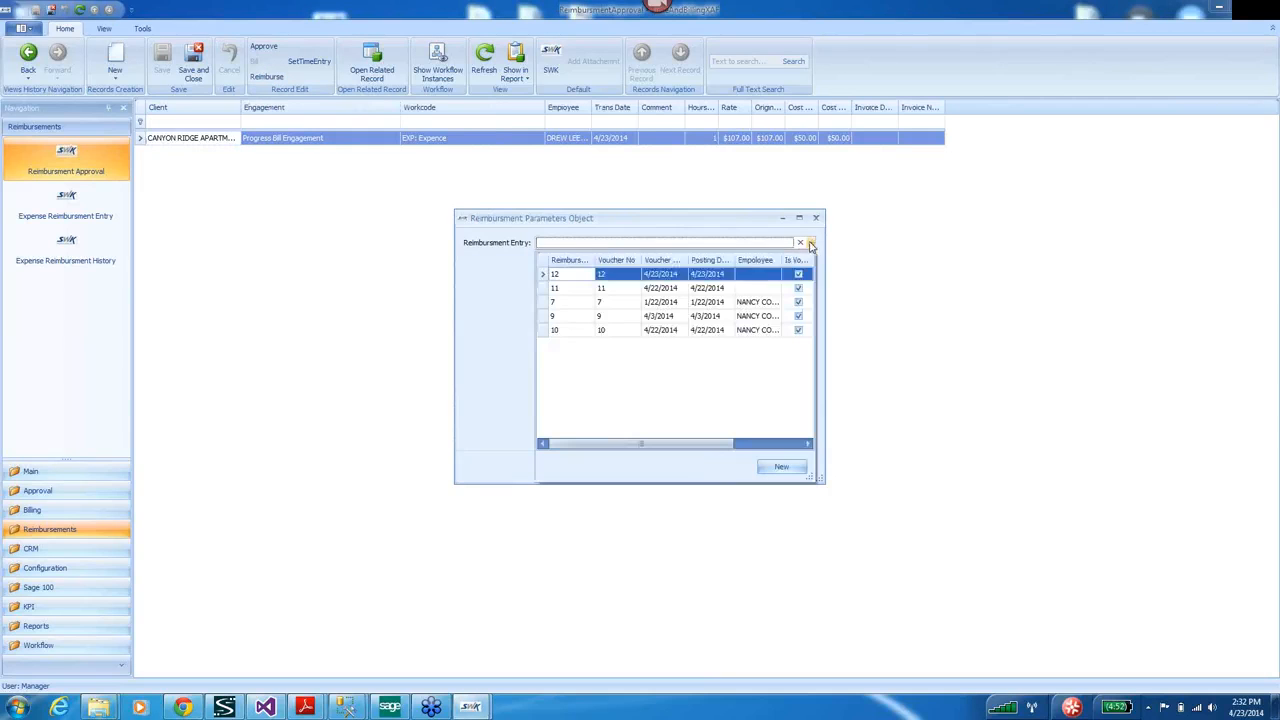
click(780, 468)
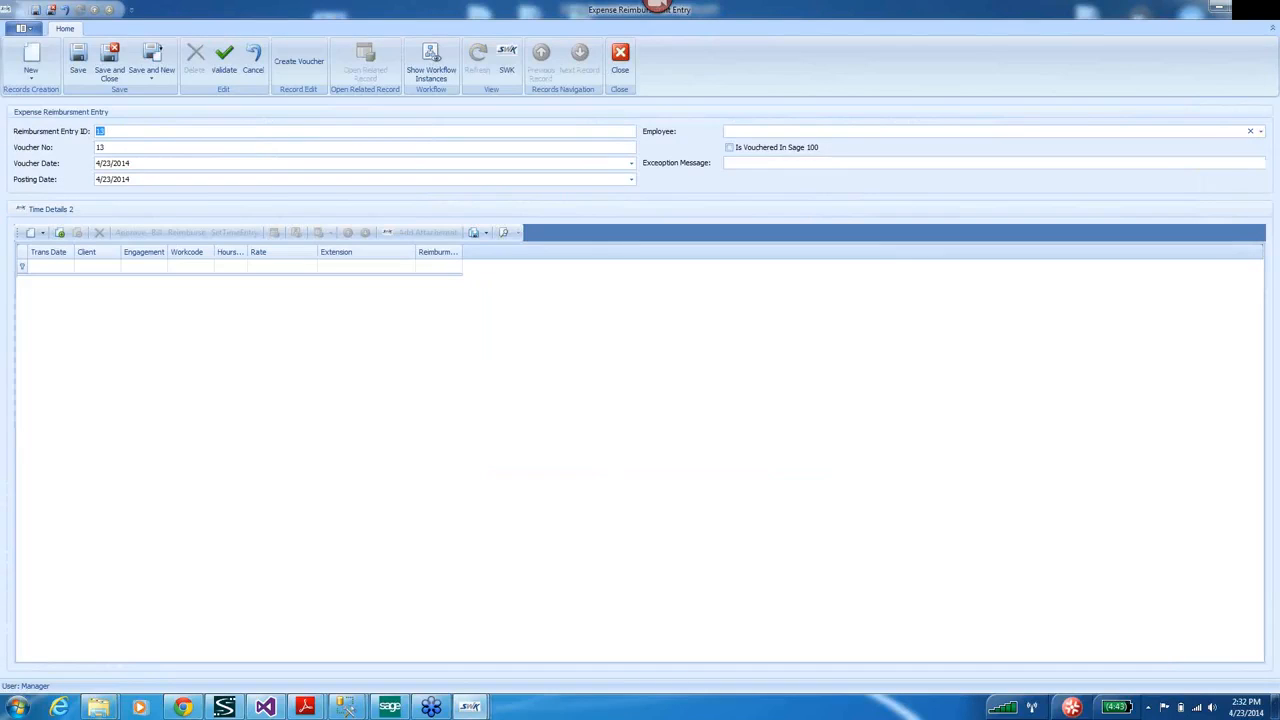
click(1235, 11)
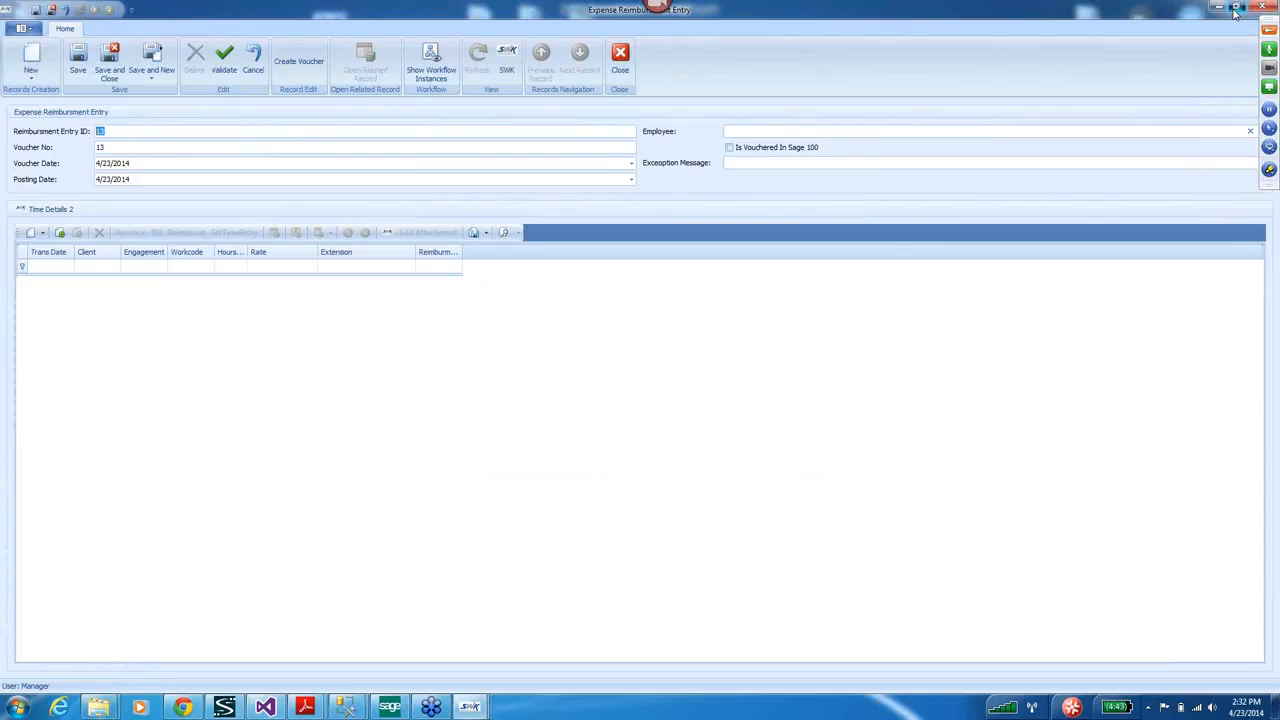
click(1235, 11)
drag(906, 81, 798, 73)
click(1217, 190)
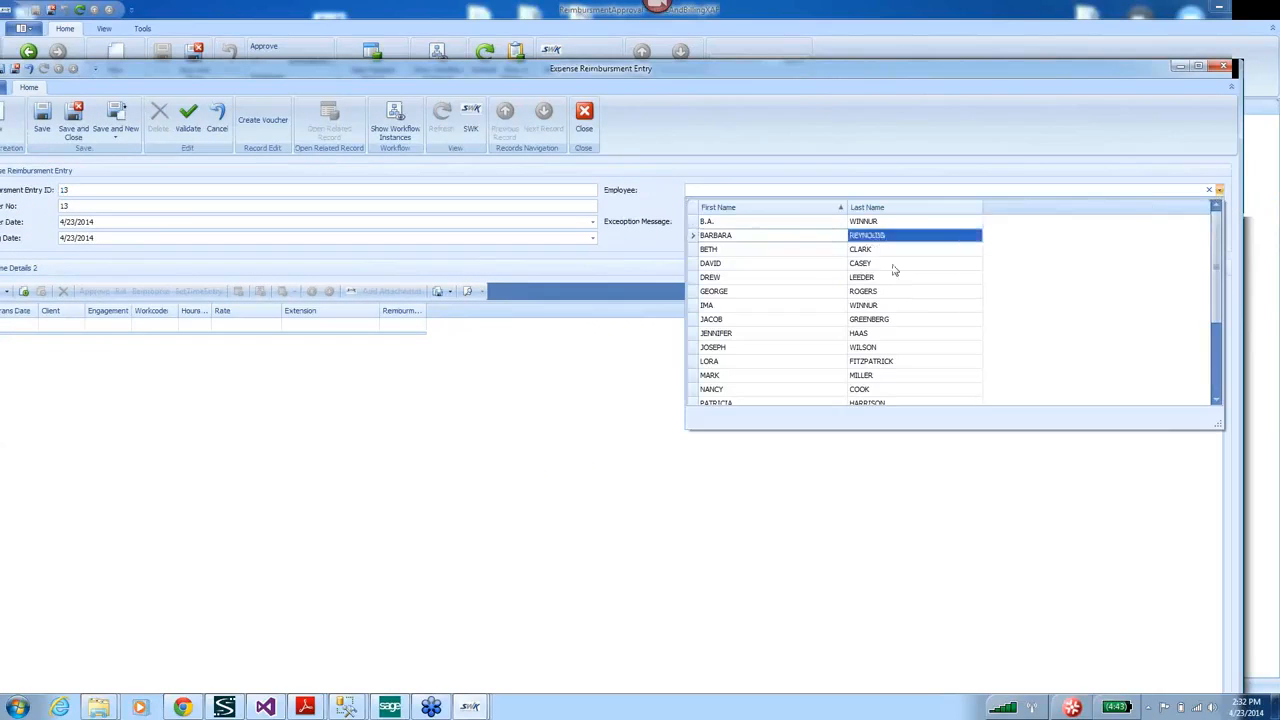
click(740, 277)
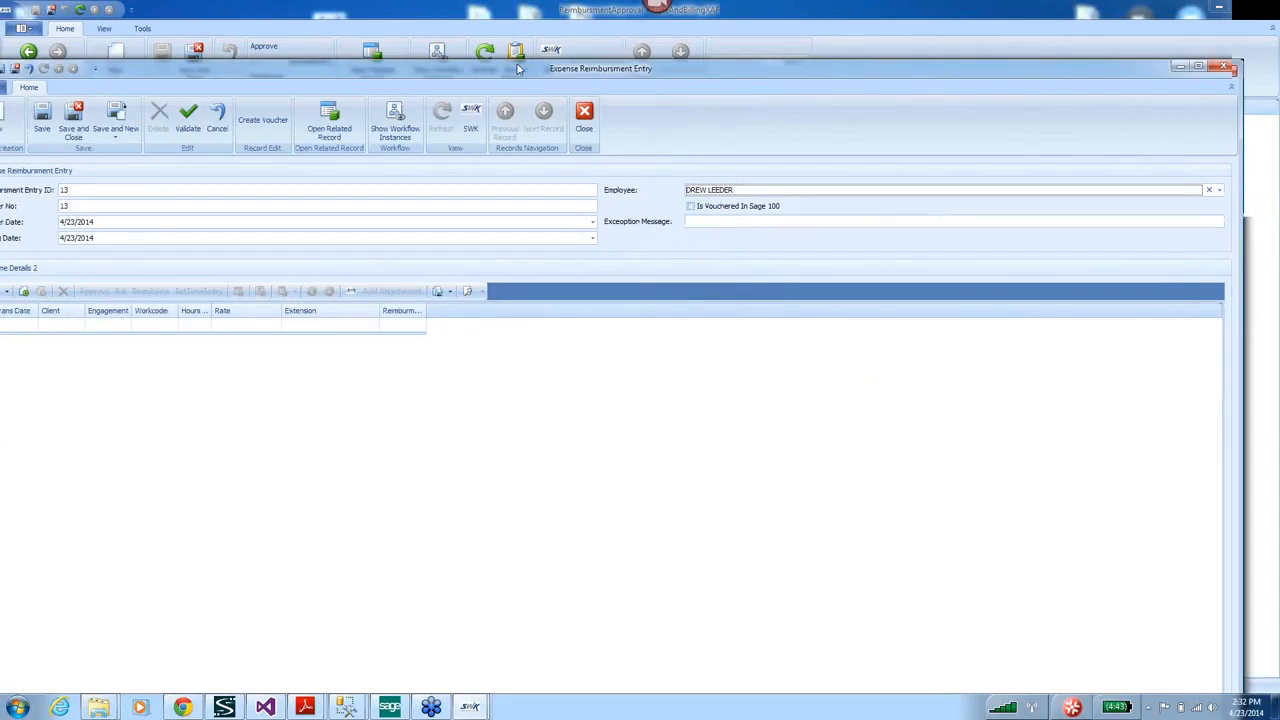
drag(519, 68, 553, 65)
click(107, 120)
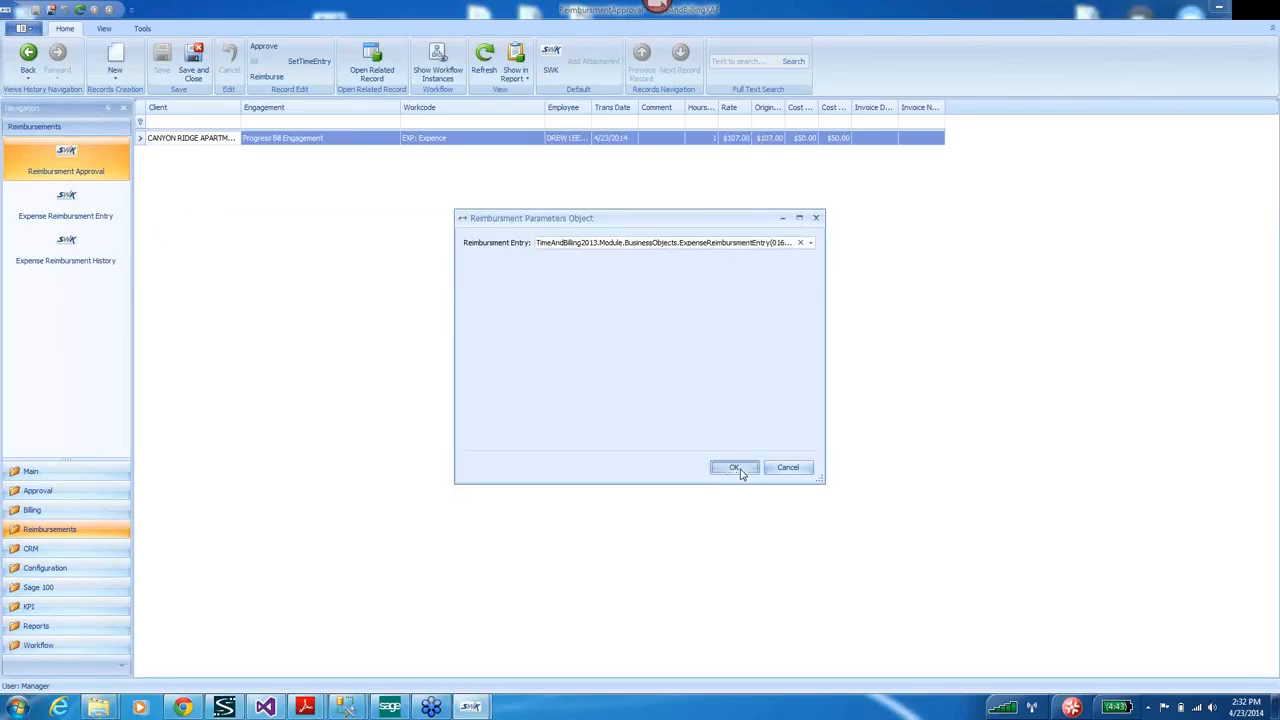
click(733, 466)
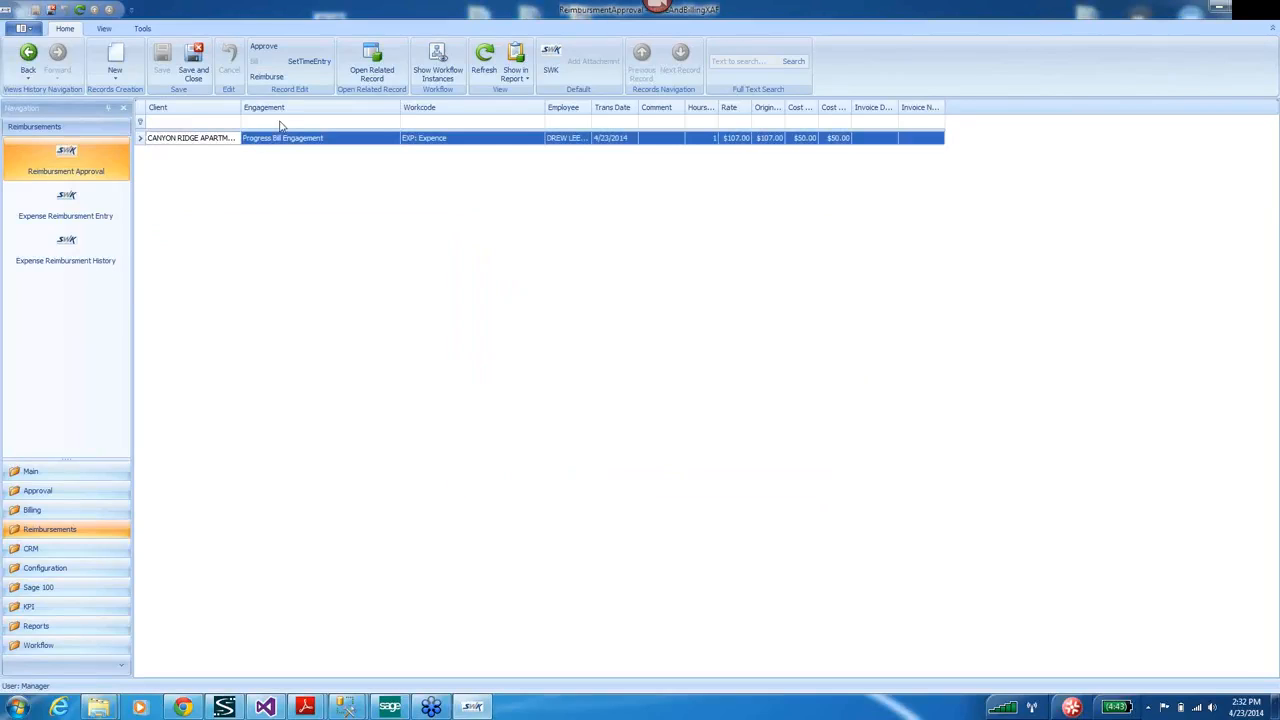
Create a voucher from reimbursement entry 13 with its $107.00 line, then switch to MAS 90.
click(268, 84)
click(66, 200)
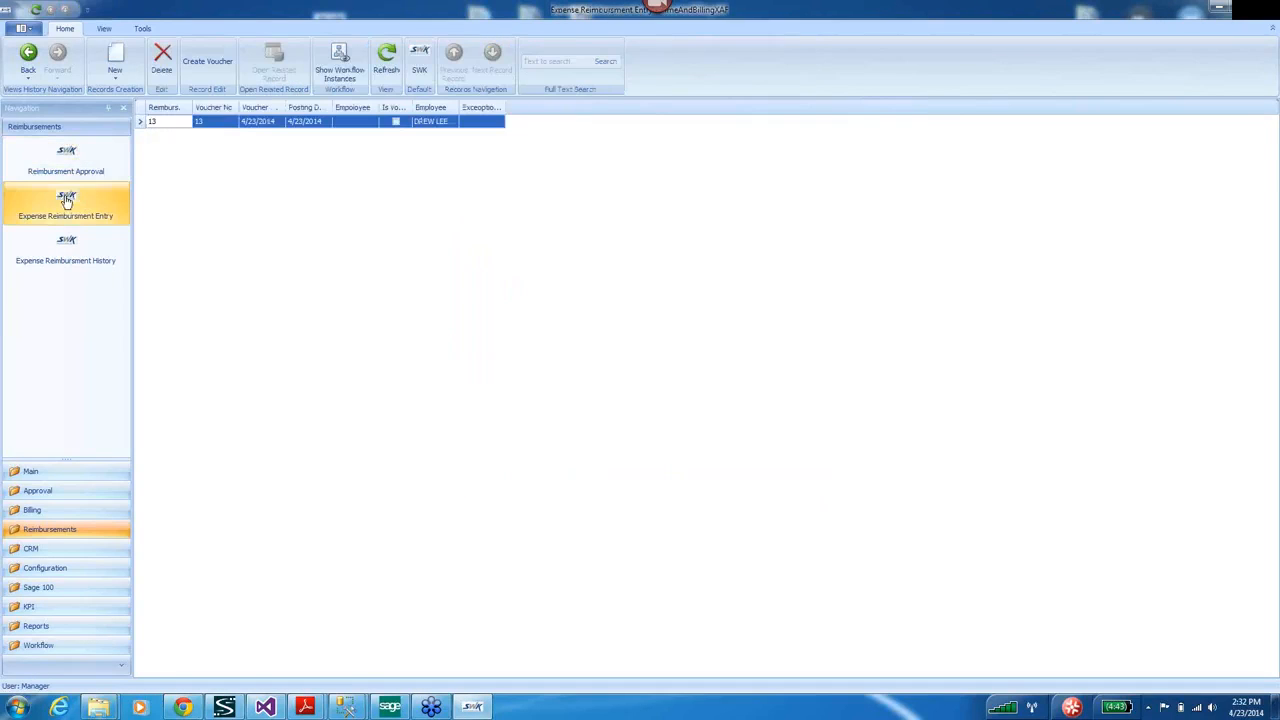
double_click(146, 122)
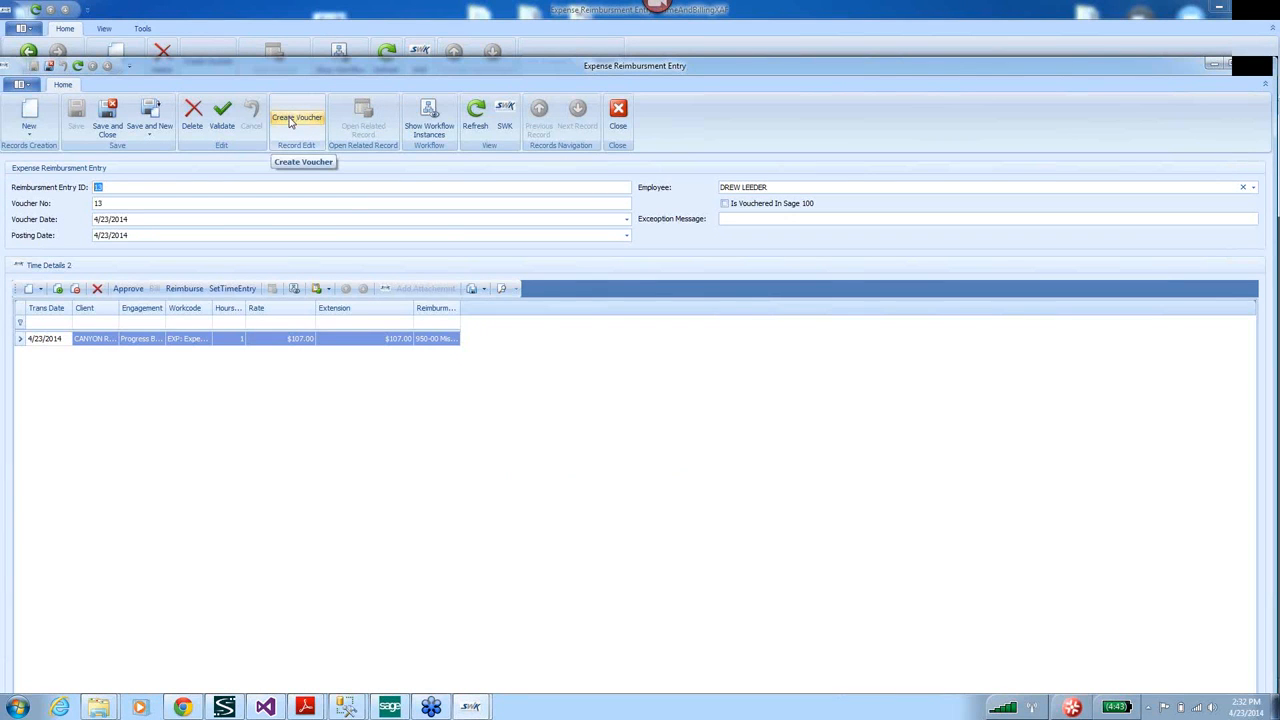
click(291, 121)
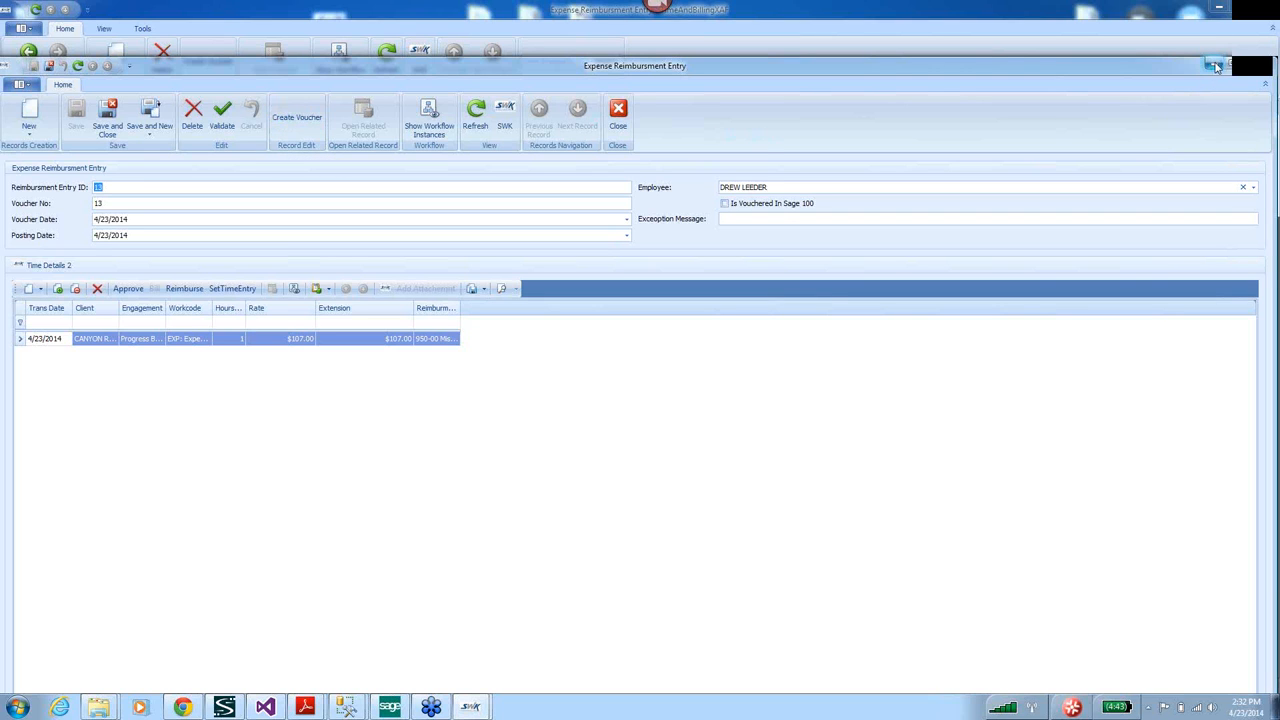
click(1217, 67)
click(389, 707)
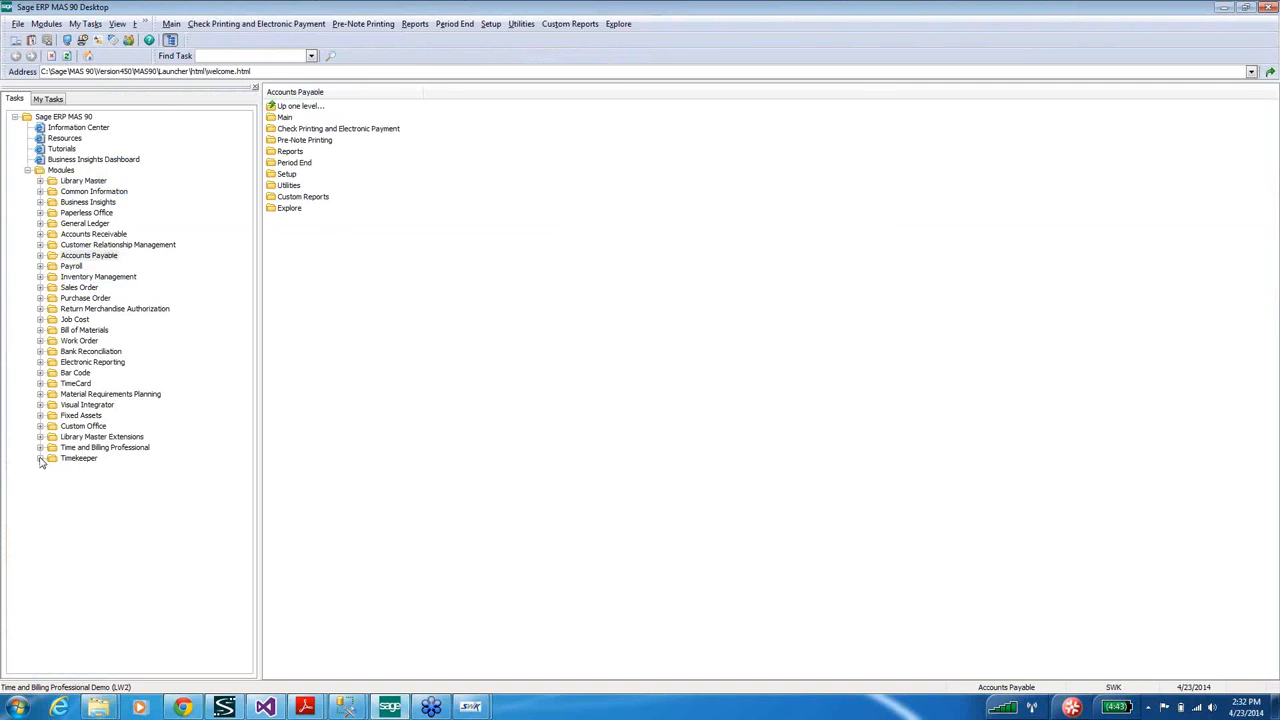
Open Accounts Payable Invoice Data Entry and select the employee's vendor record.
click(40, 256)
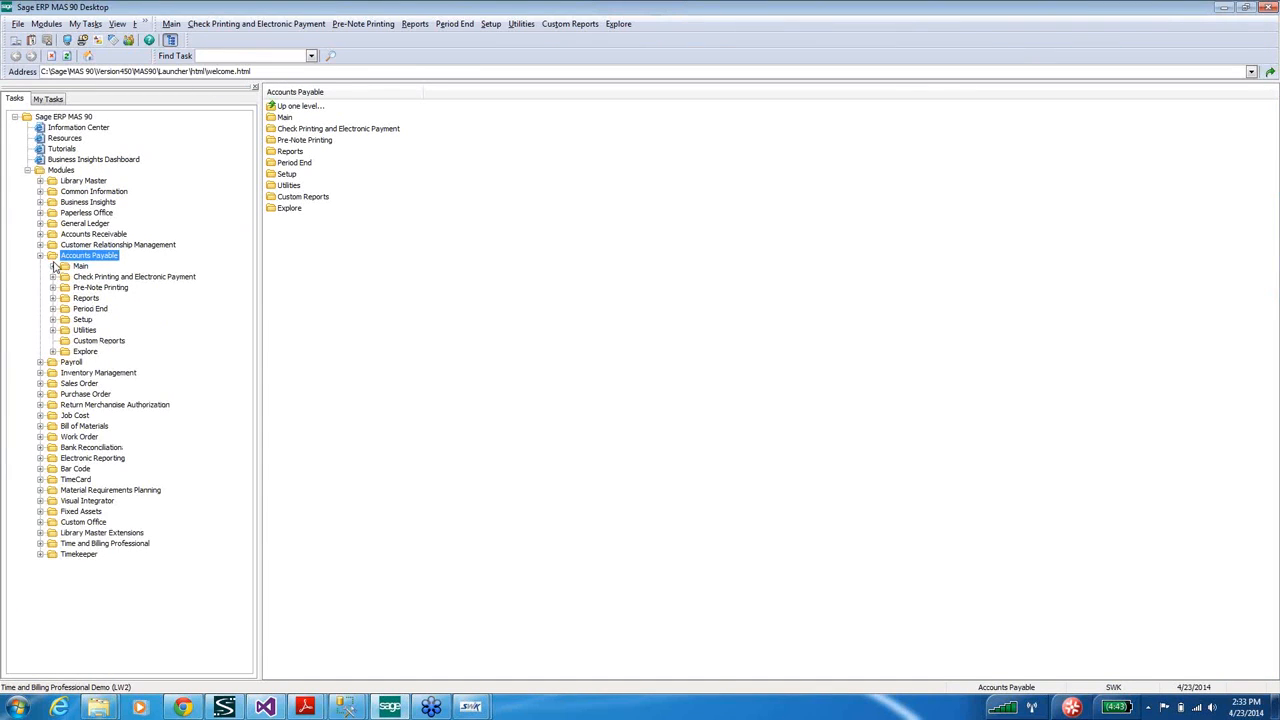
click(53, 267)
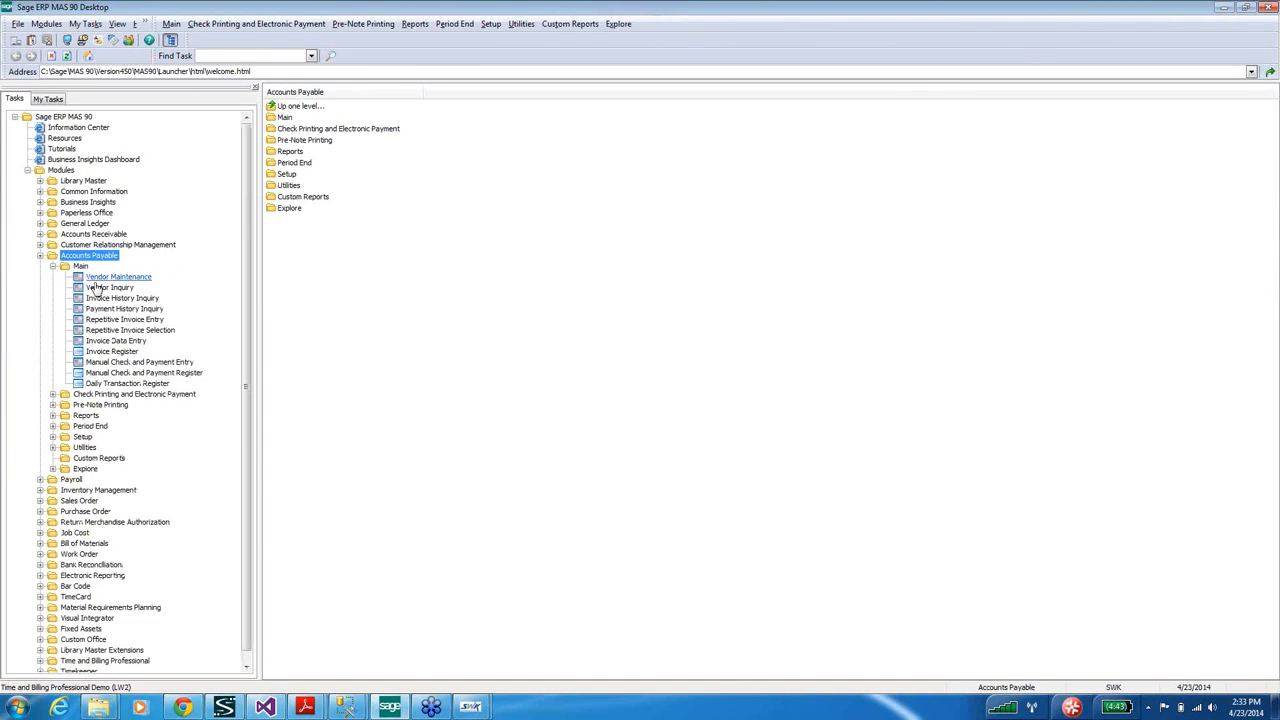
click(100, 342)
double_click(100, 342)
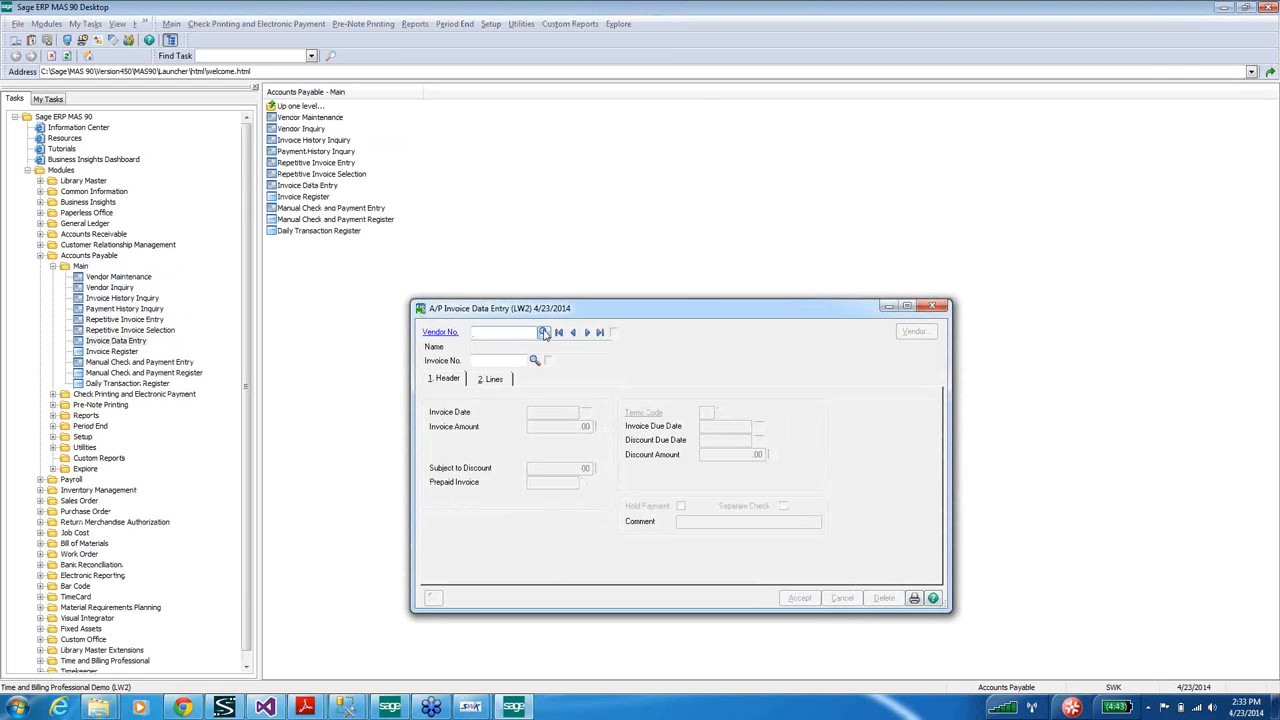
click(544, 333)
double_click(500, 286)
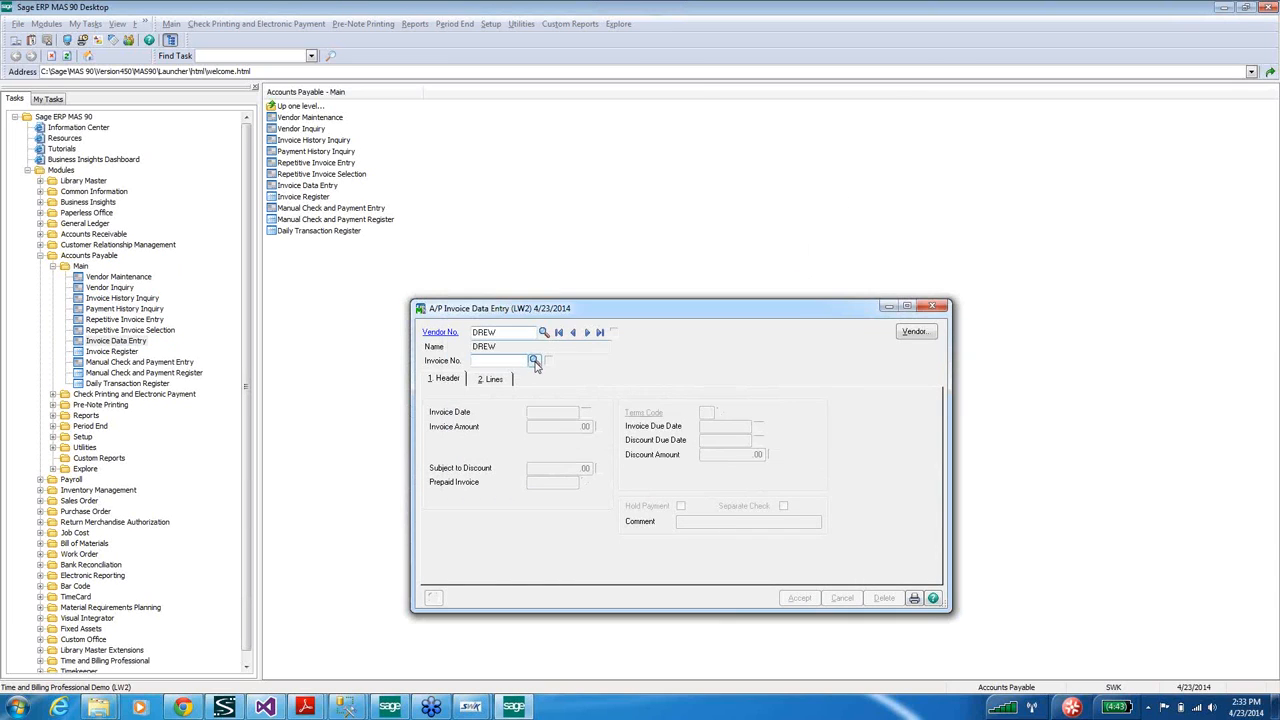
Confirm invoice 13 for 107.00 in the vendor's invoice list, then close invoice entry and minimise MAS 90.
click(534, 362)
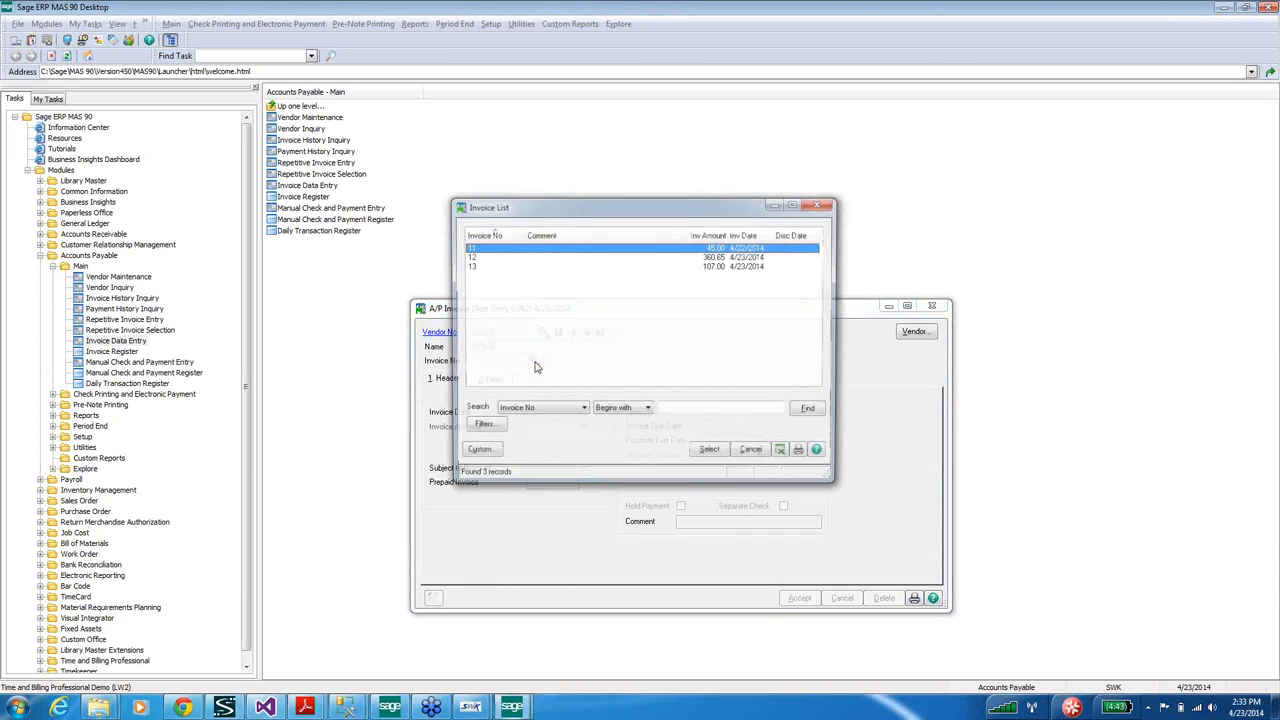
click(473, 268)
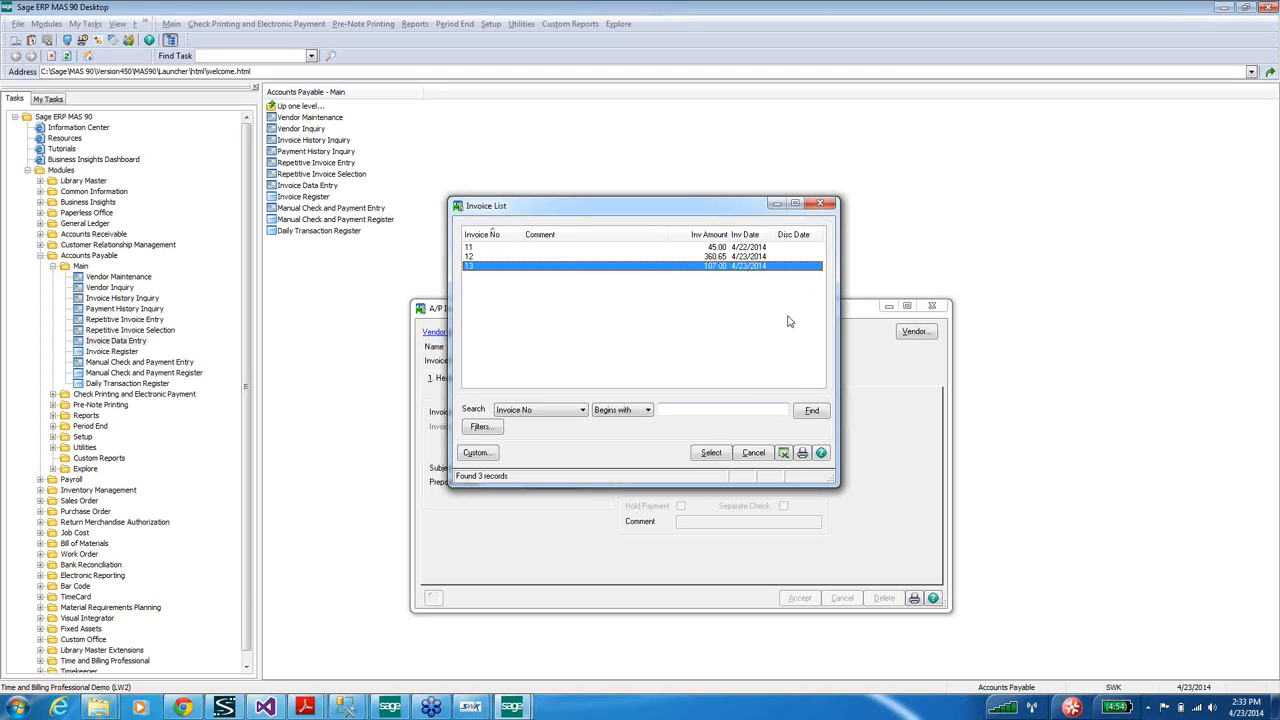
click(821, 205)
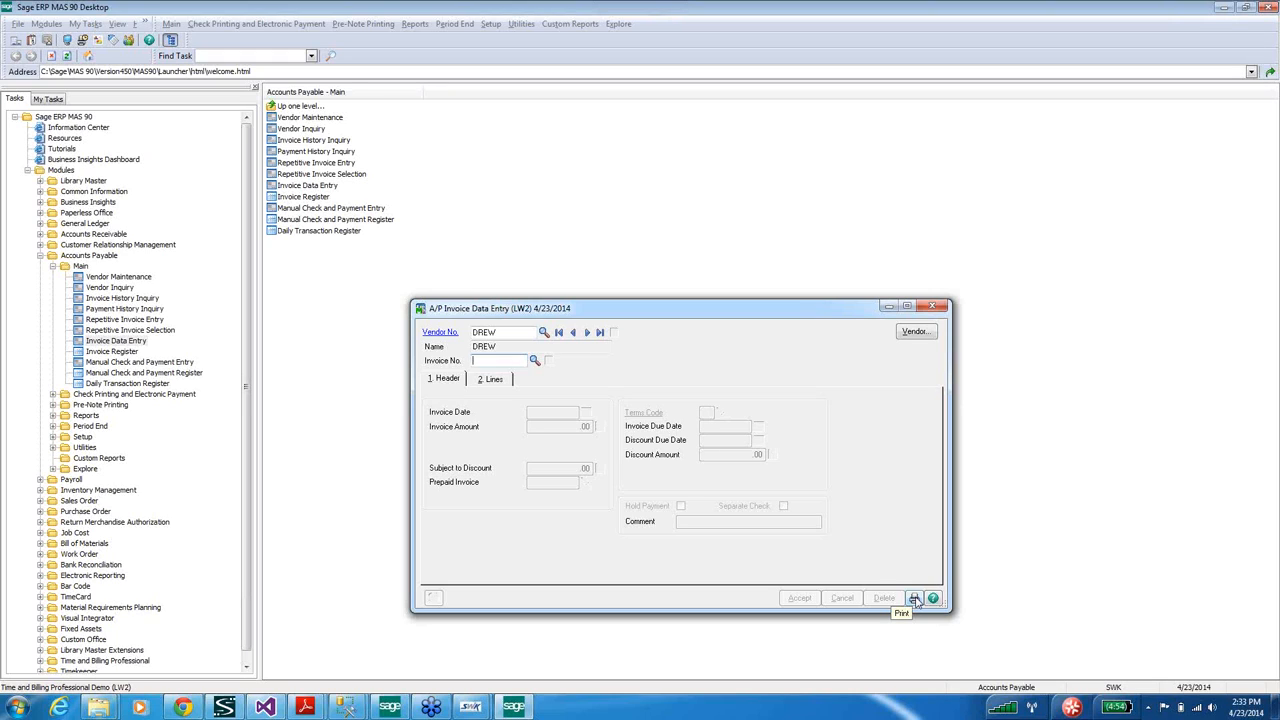
click(935, 308)
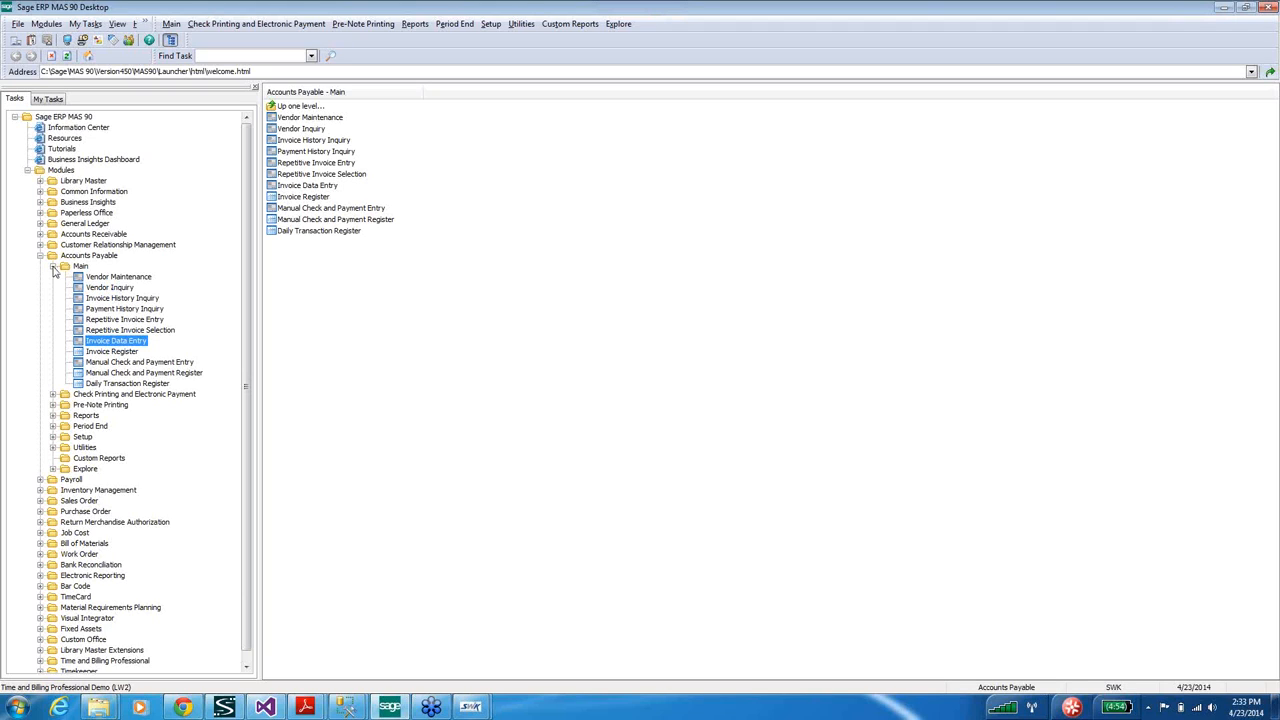
click(53, 266)
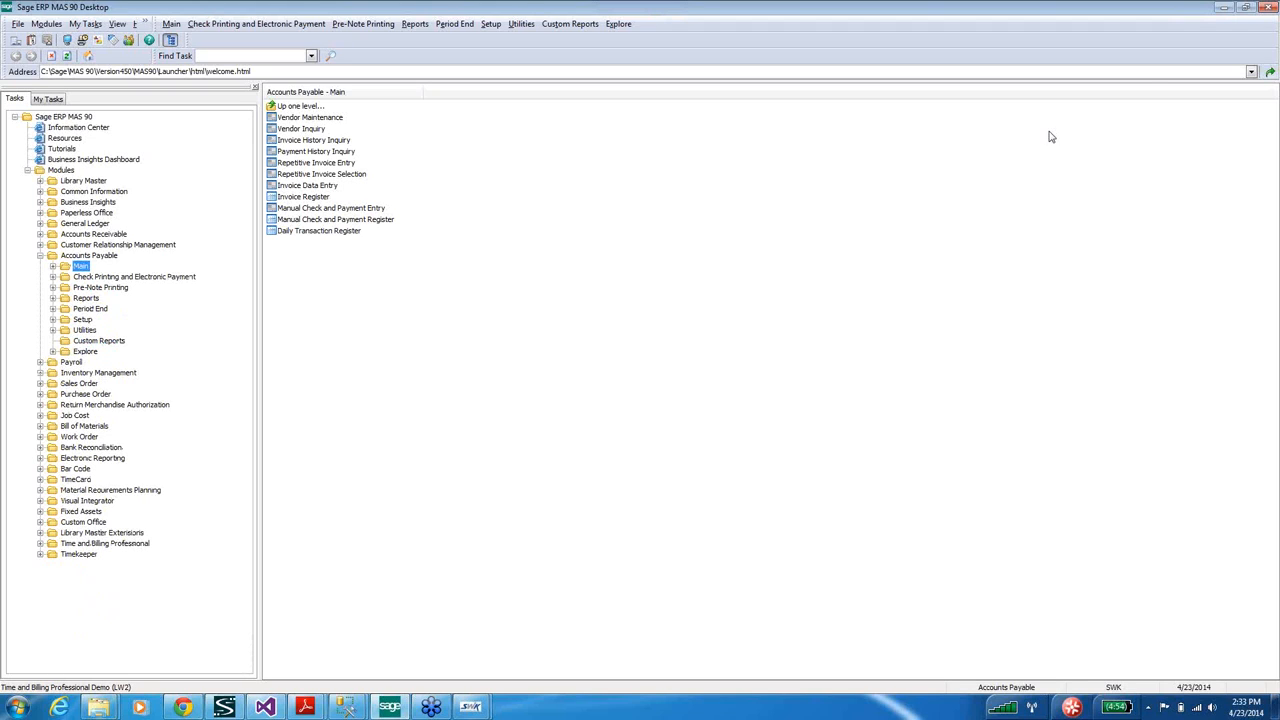
click(1221, 9)
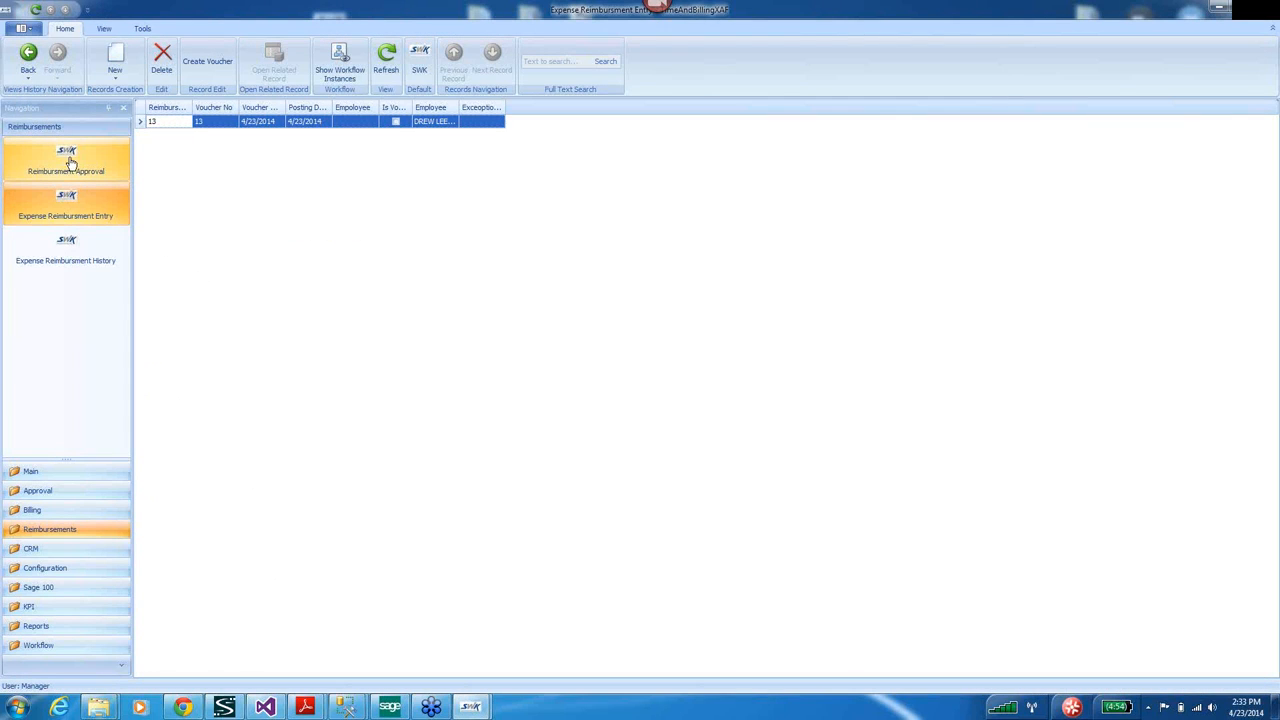
From Main > Home, approve all six pending time entries under approval entry 5.
click(32, 474)
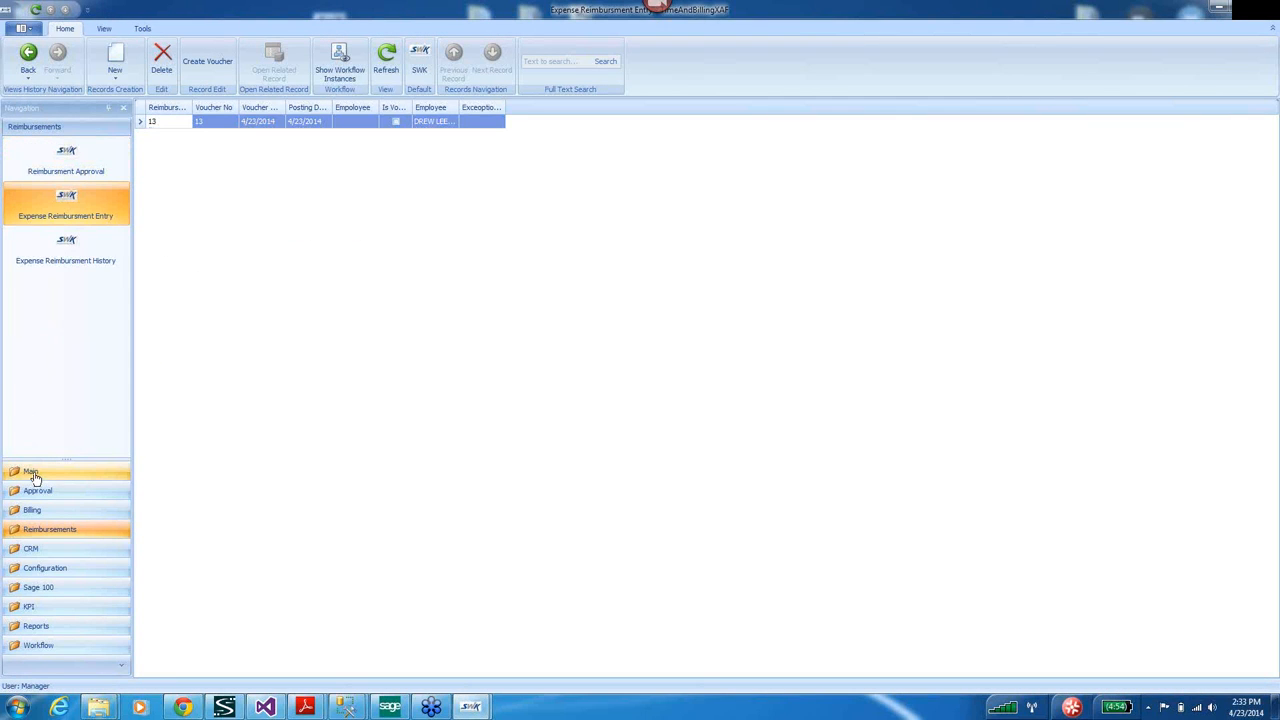
click(62, 150)
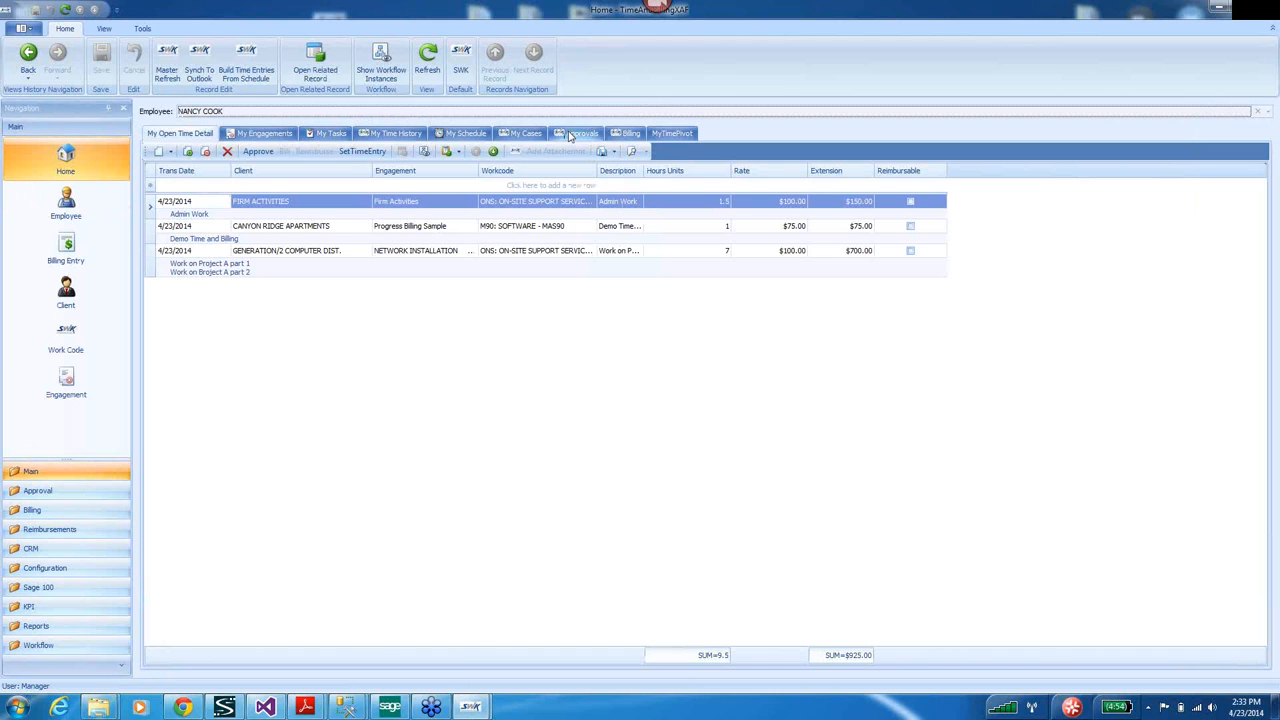
click(571, 135)
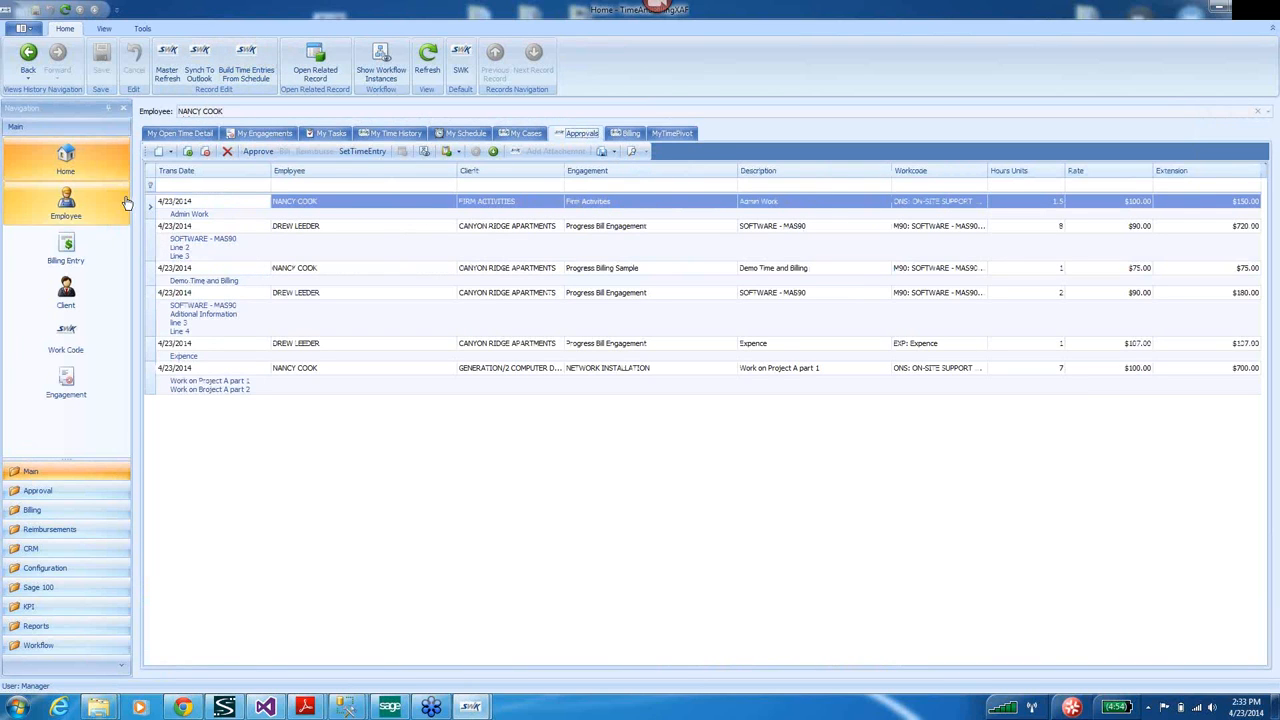
click(155, 211)
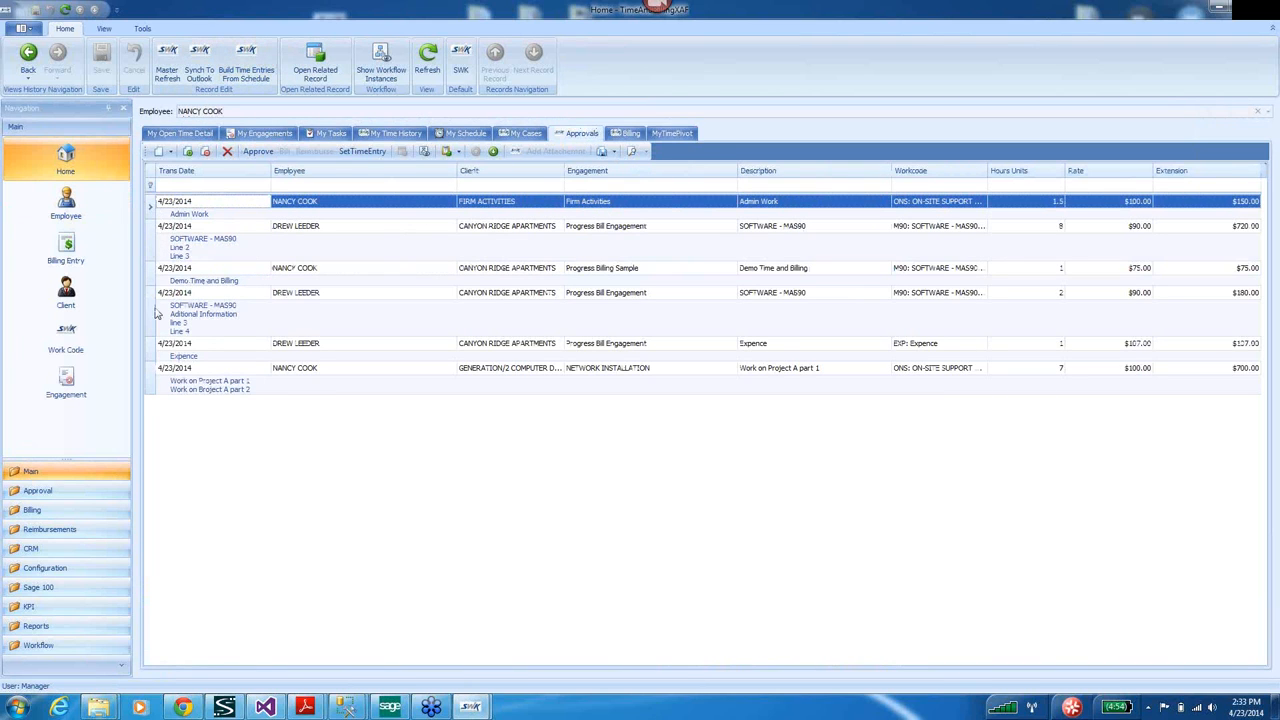
shift+click(153, 383)
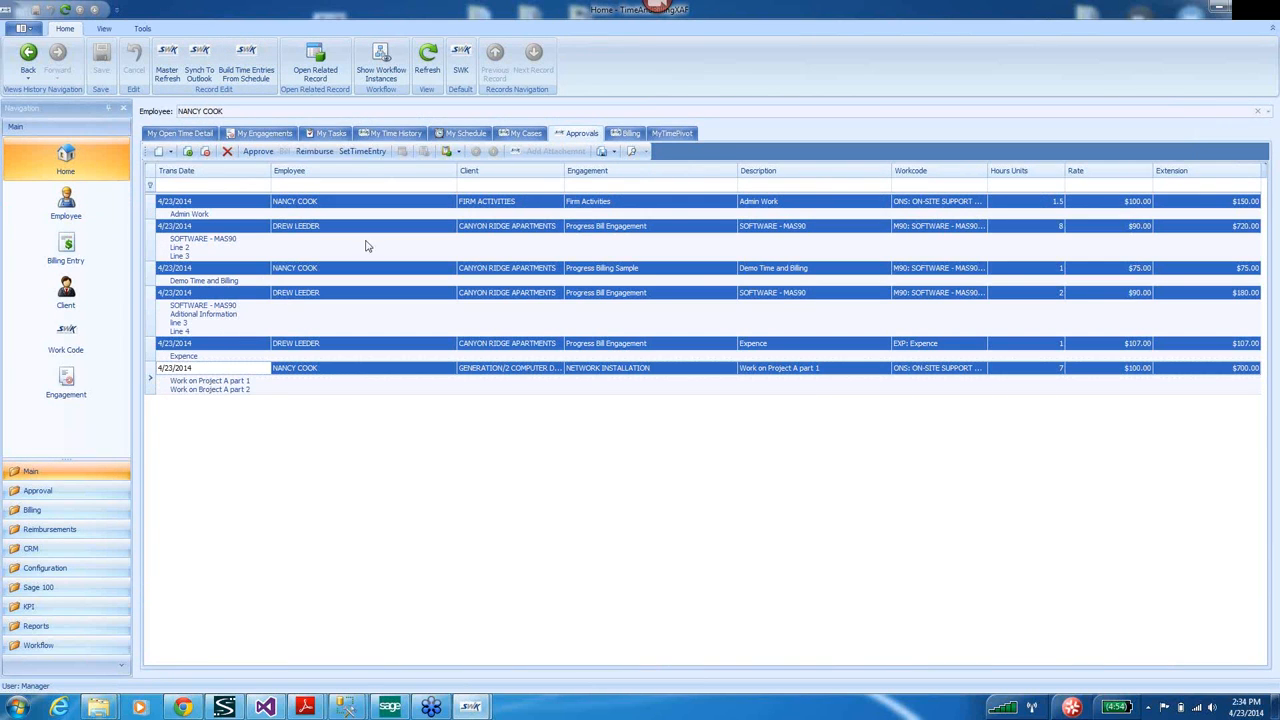
click(258, 152)
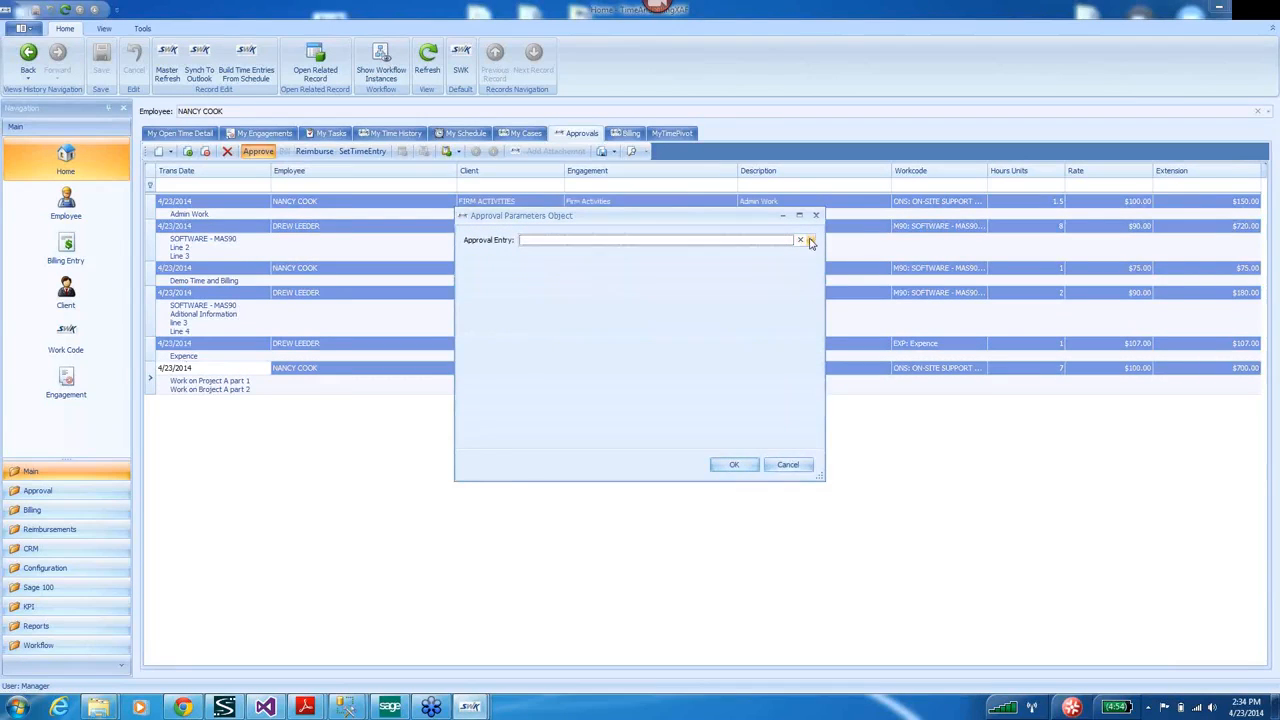
click(810, 243)
click(572, 289)
click(735, 467)
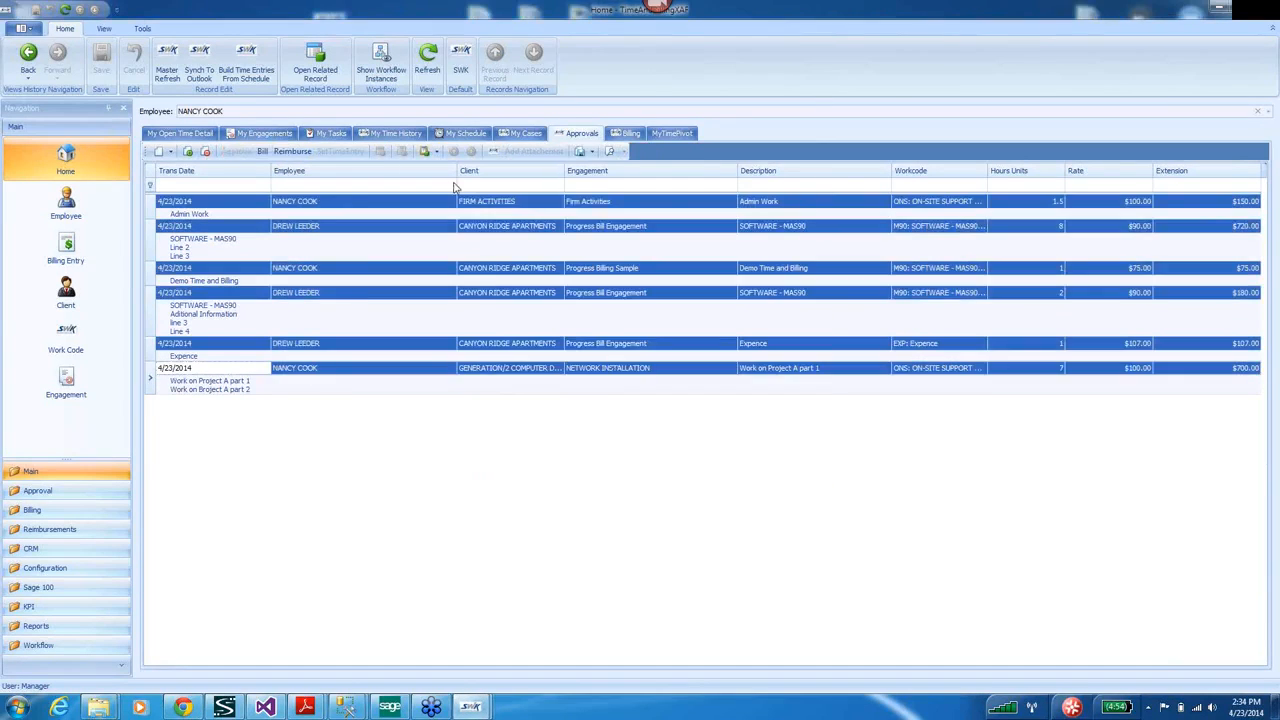
Refresh the approvals, review entries ready for billing, and open the Engagement list.
click(427, 60)
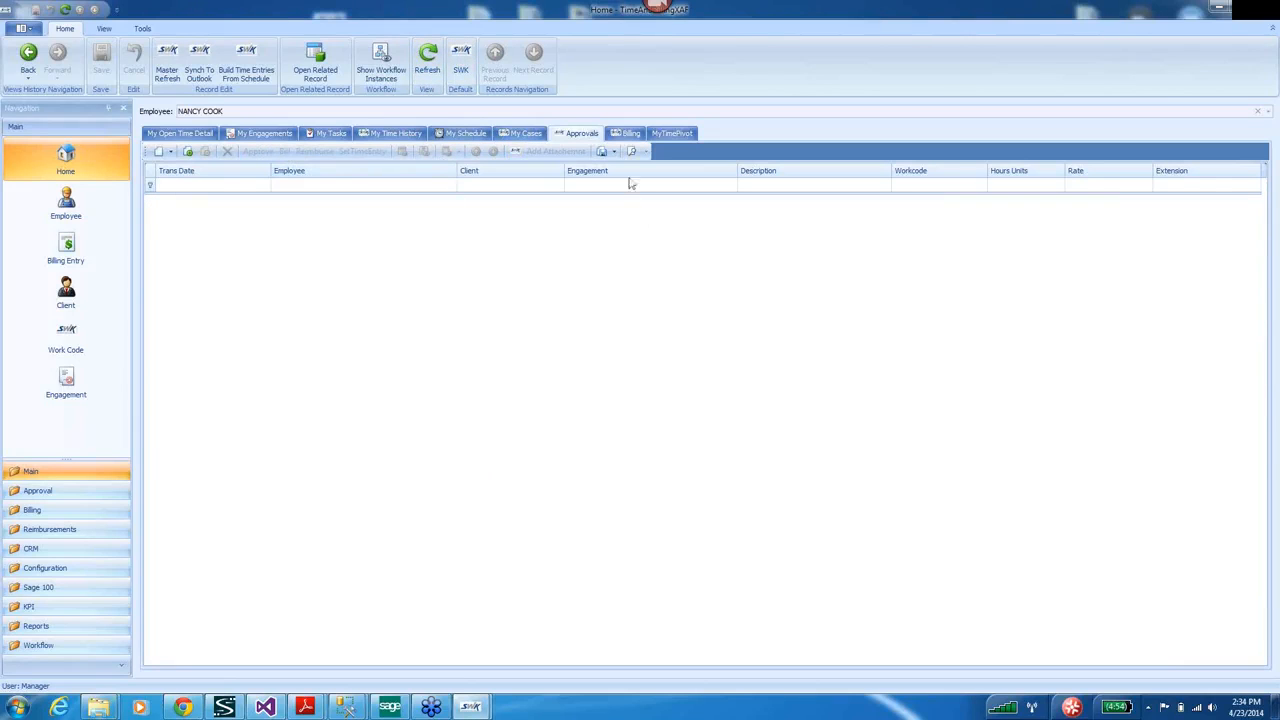
click(629, 134)
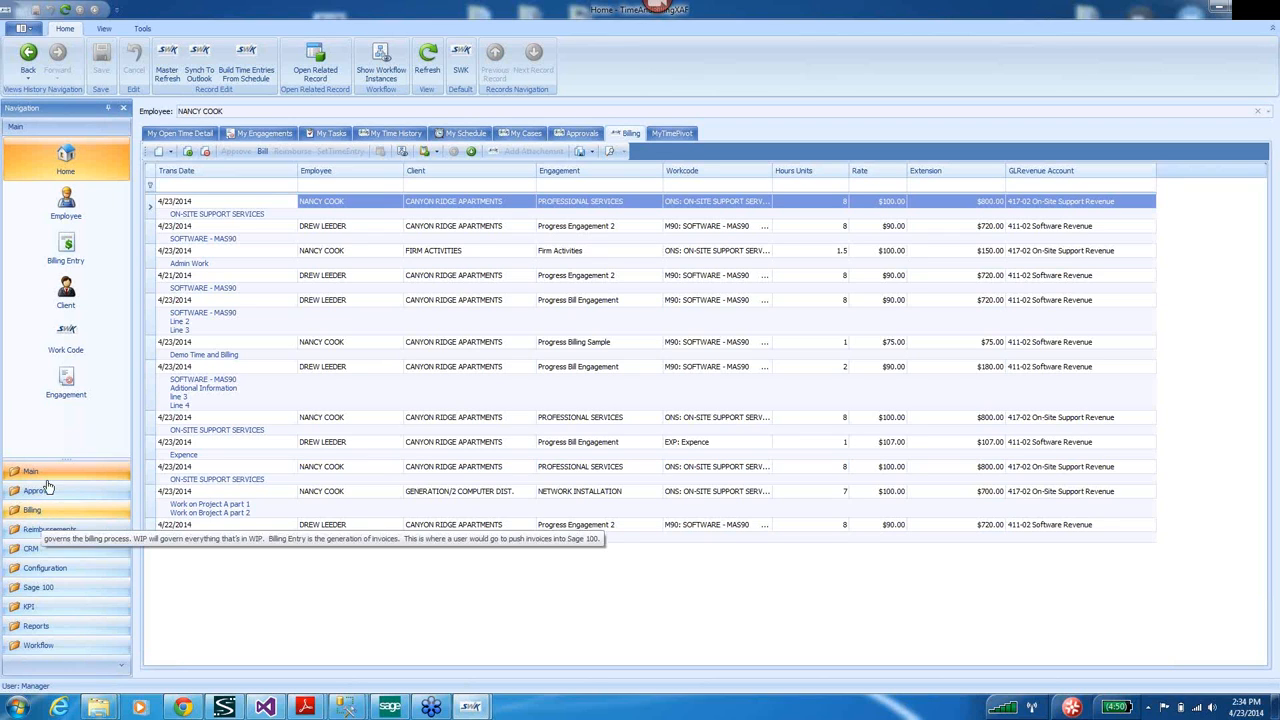
click(66, 383)
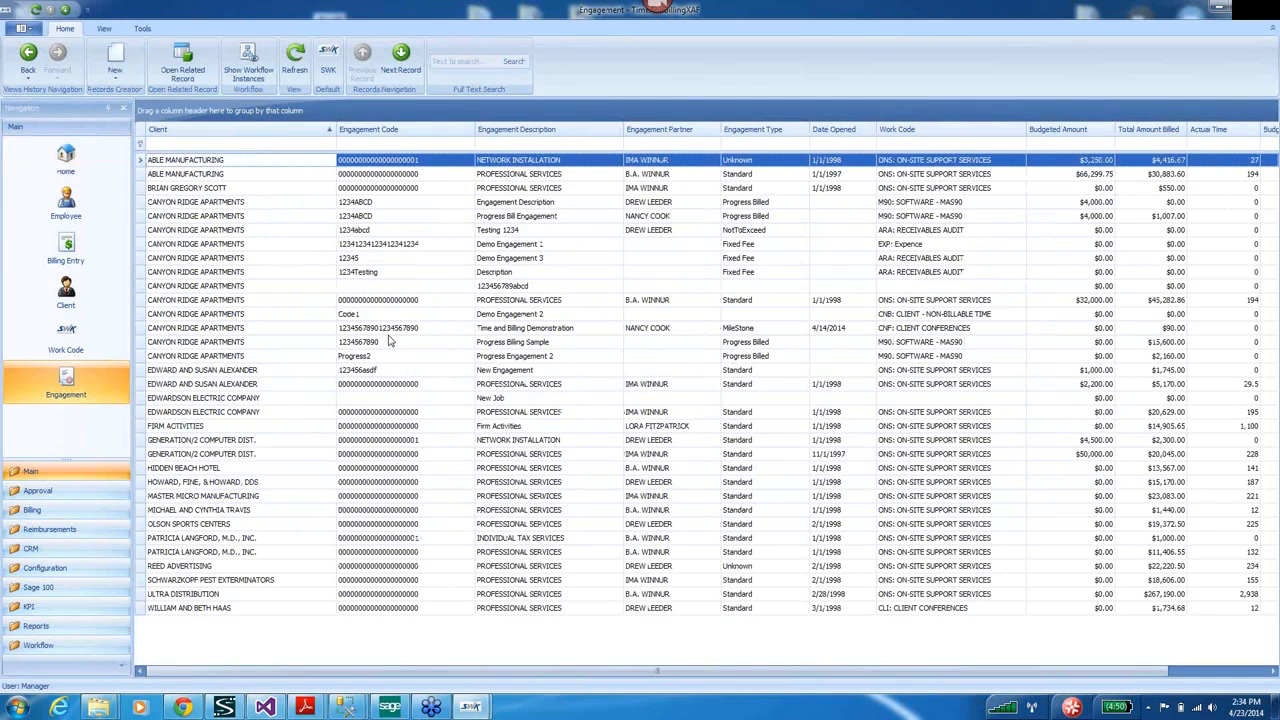
Open the Canyon Ridge Progress Bill Engagement and start a new process bill.
click(507, 356)
click(503, 216)
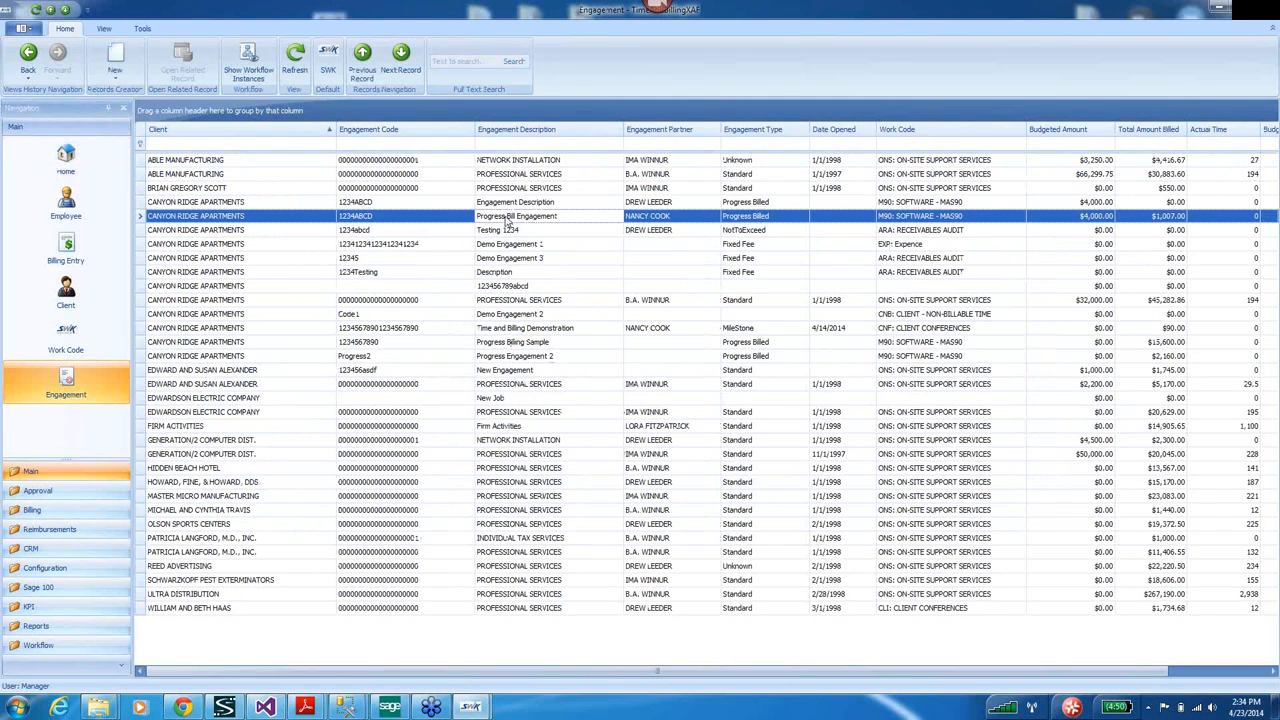
double_click(494, 218)
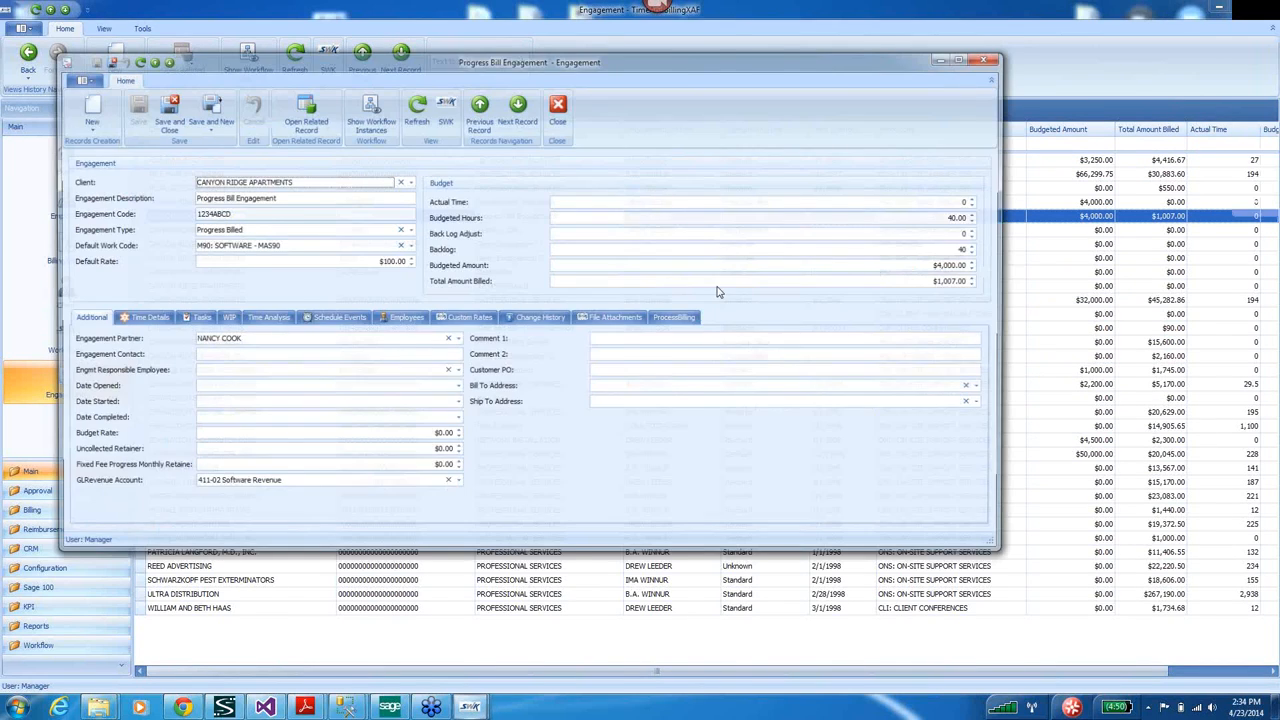
click(676, 318)
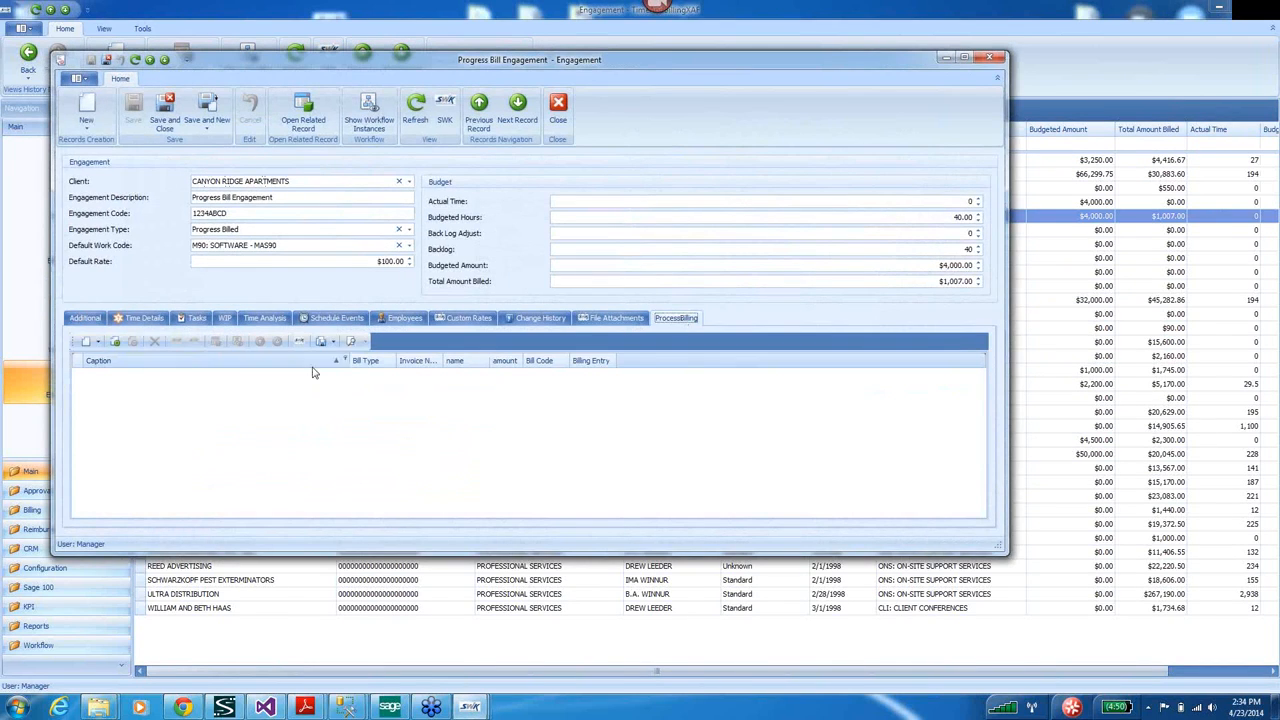
click(87, 343)
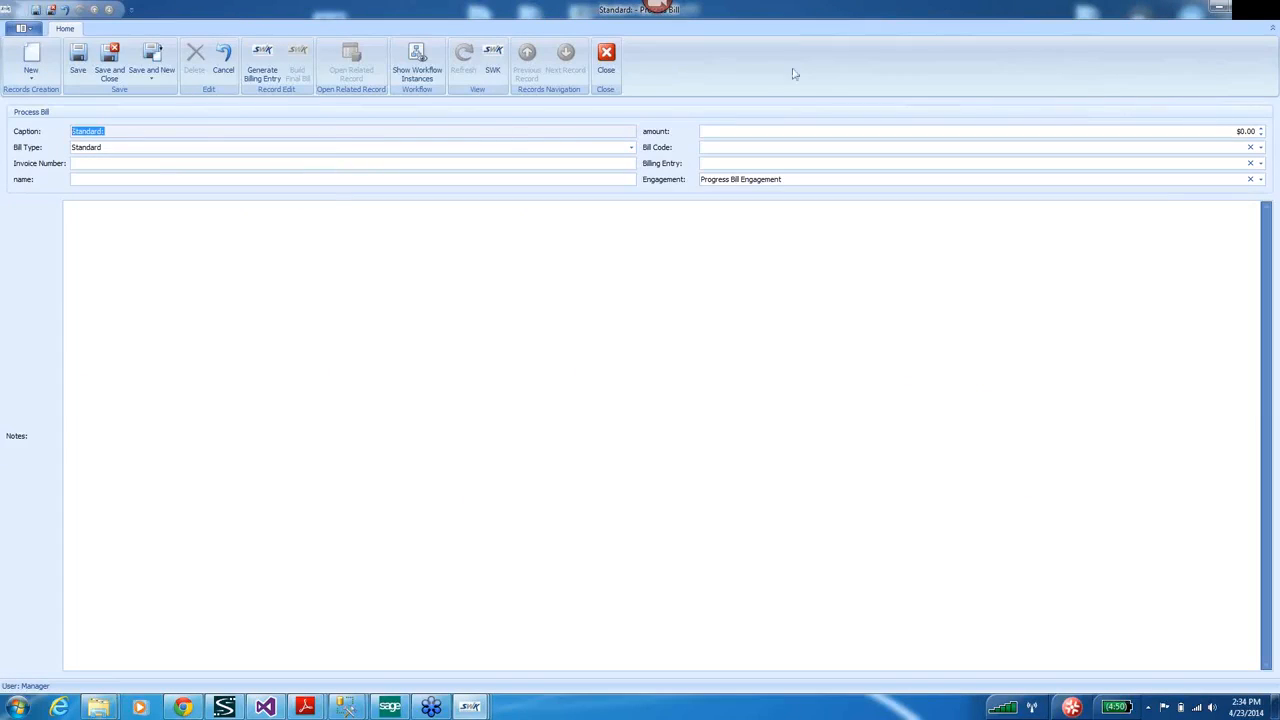
click(1266, 12)
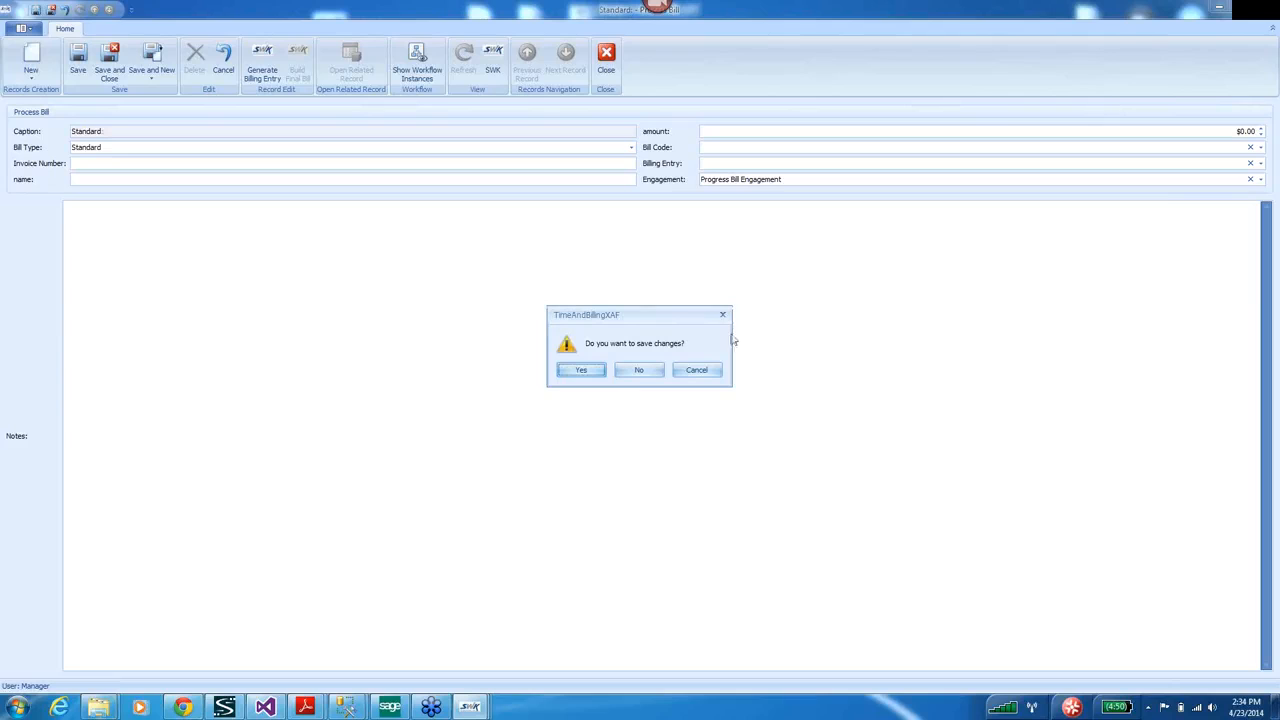
click(692, 371)
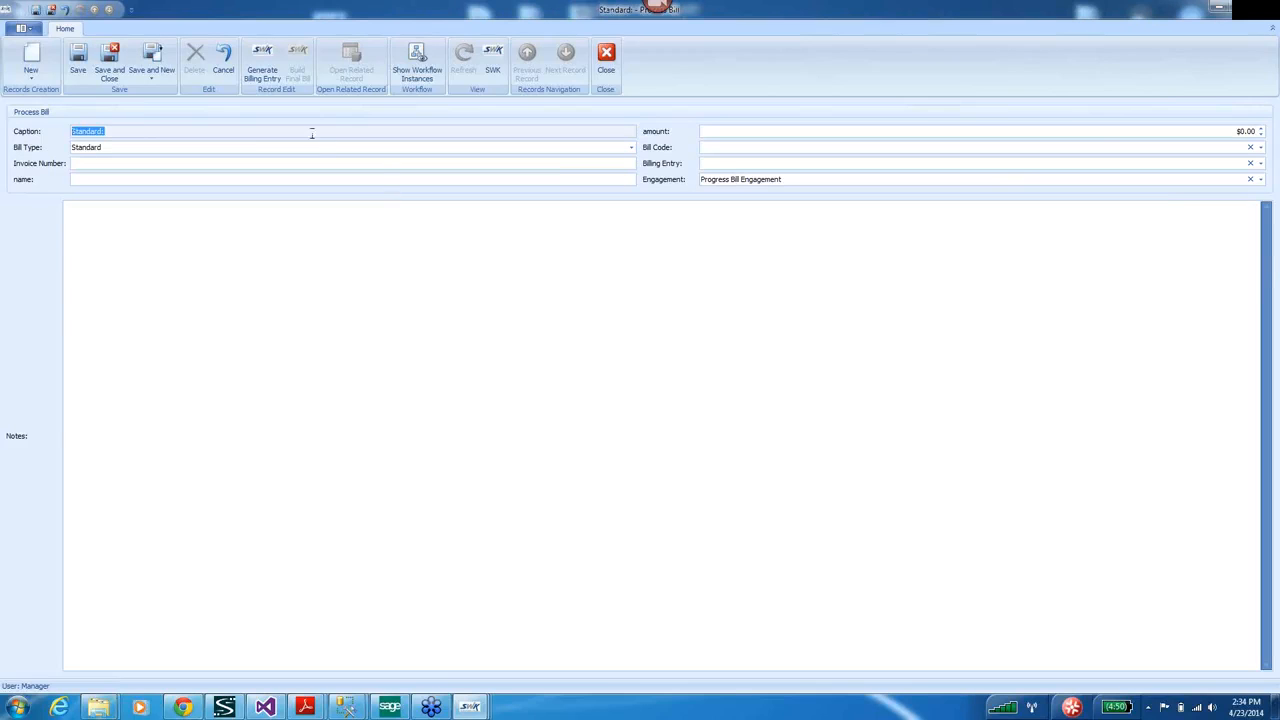
Set bill type Progress, name 'First Progress Bill', bill code /TBXAF, and add an invoice note.
click(631, 147)
click(107, 169)
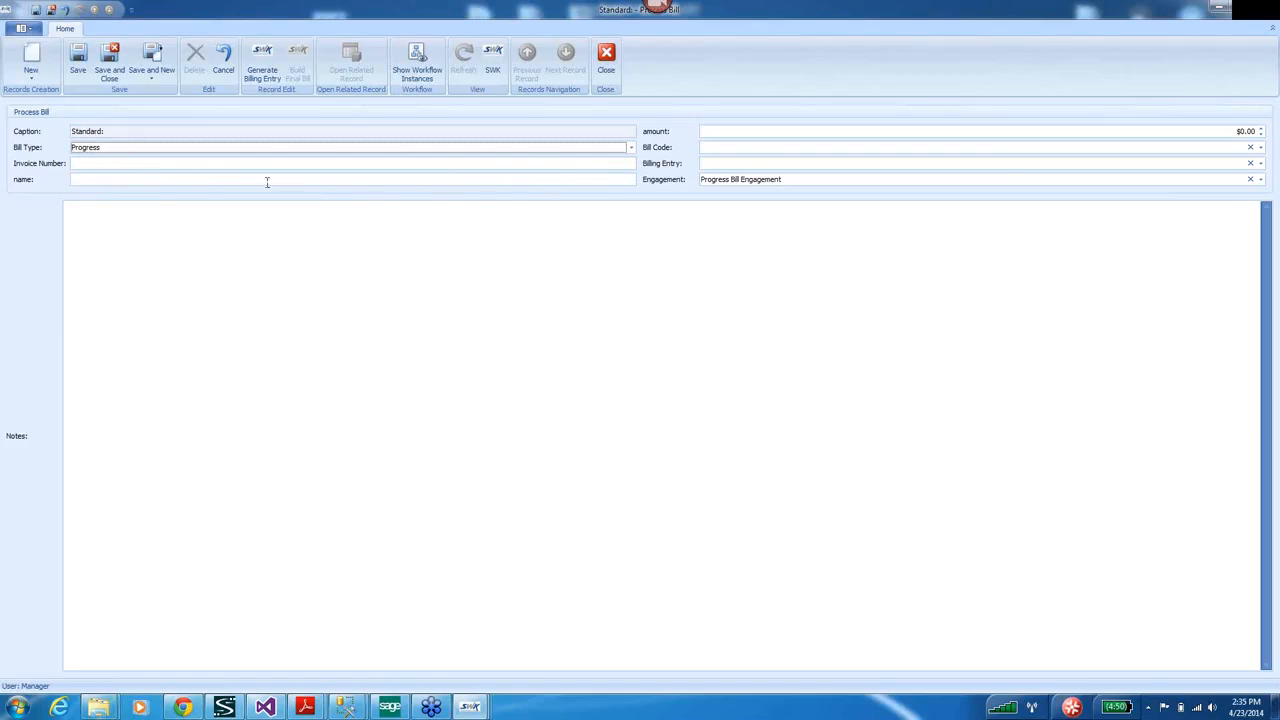
click(139, 178)
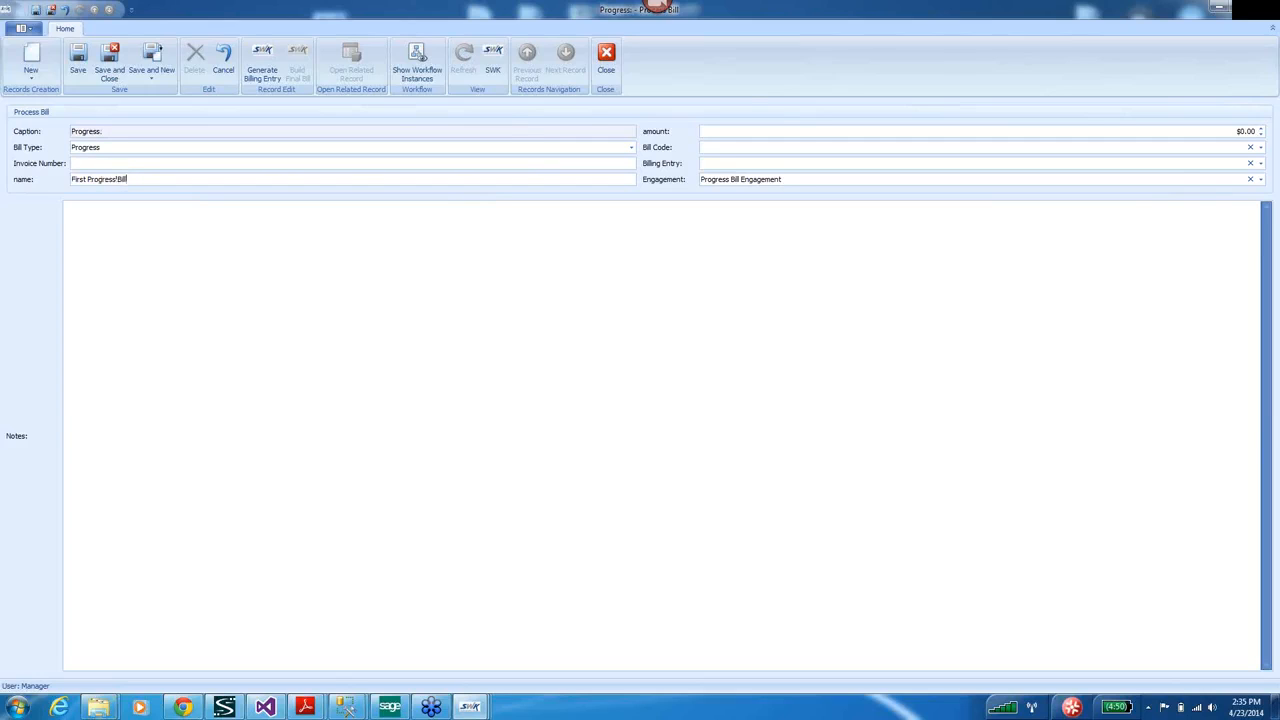
click(1250, 148)
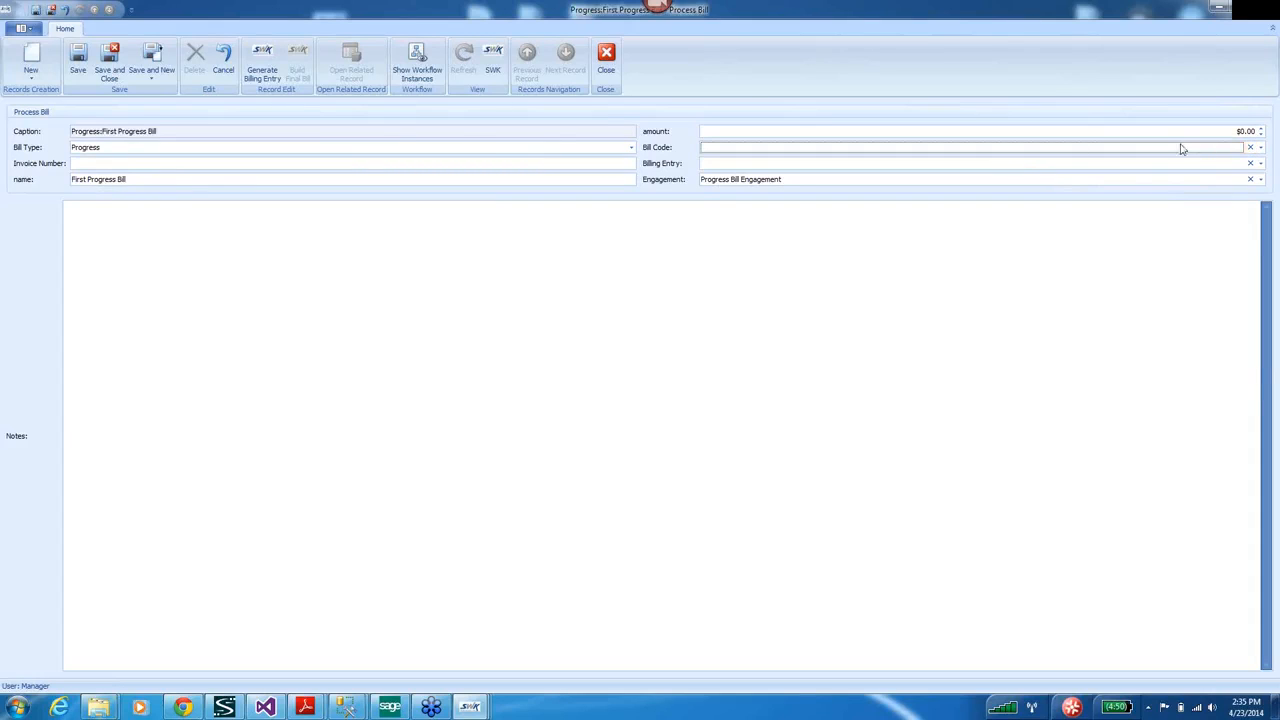
click(1219, 150)
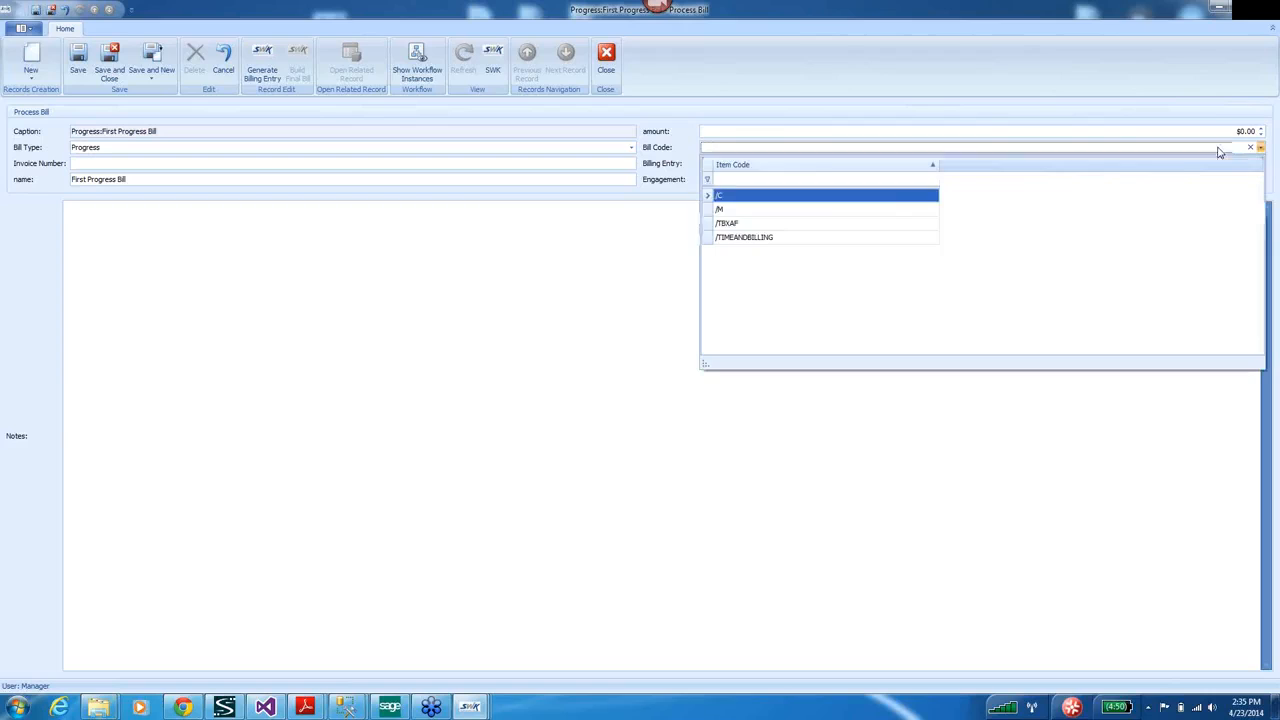
click(763, 224)
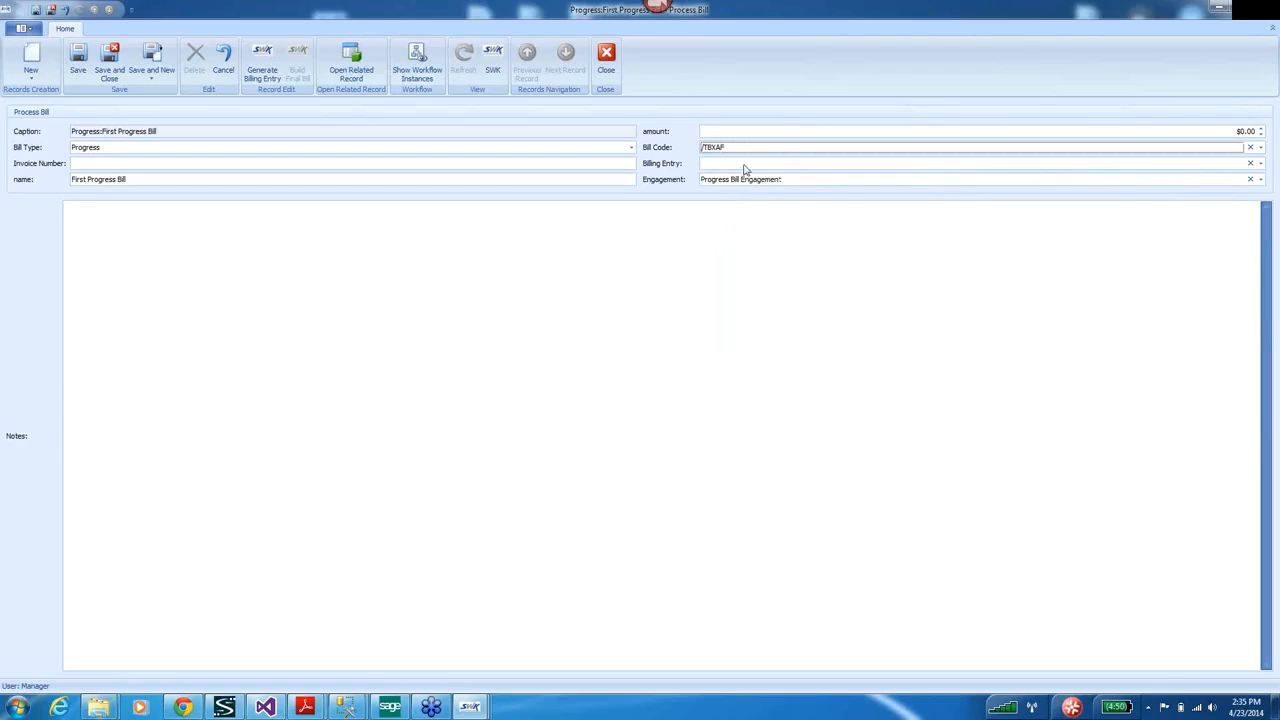
click(81, 222)
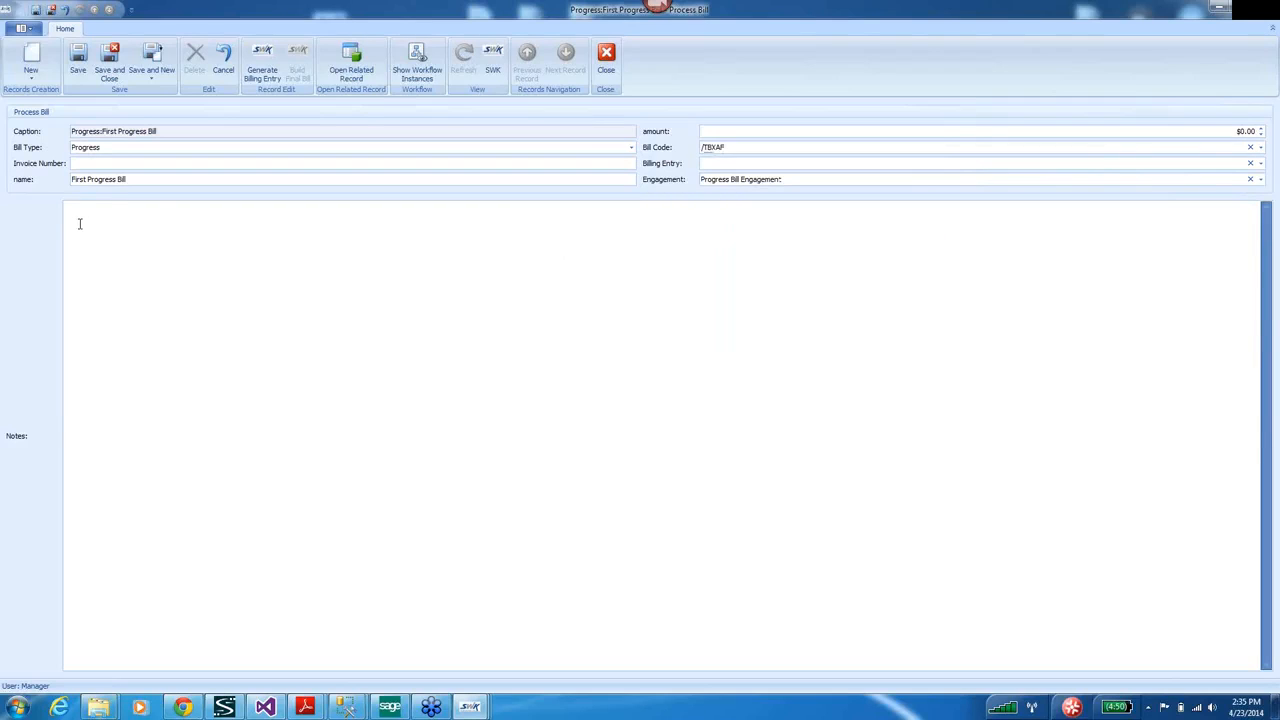
text(This will display on invoice.)
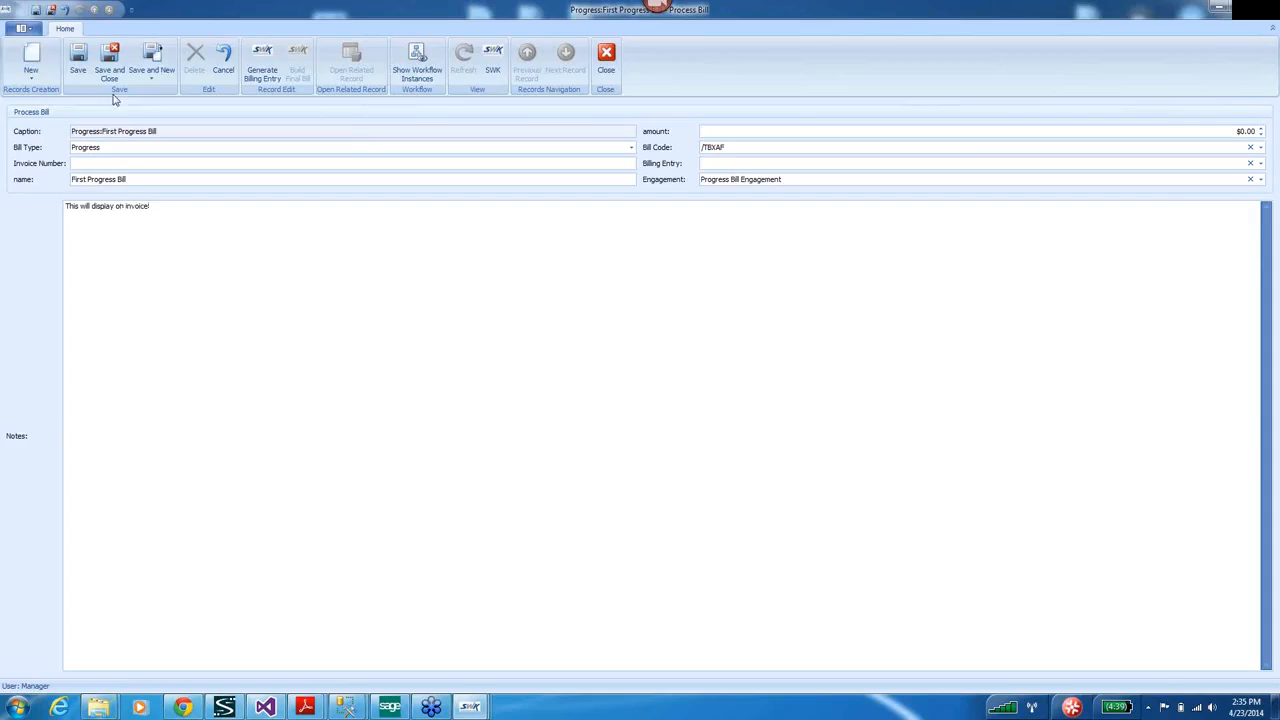
Save the bill, generate billing entry 50, and close the bill and engagement.
click(80, 60)
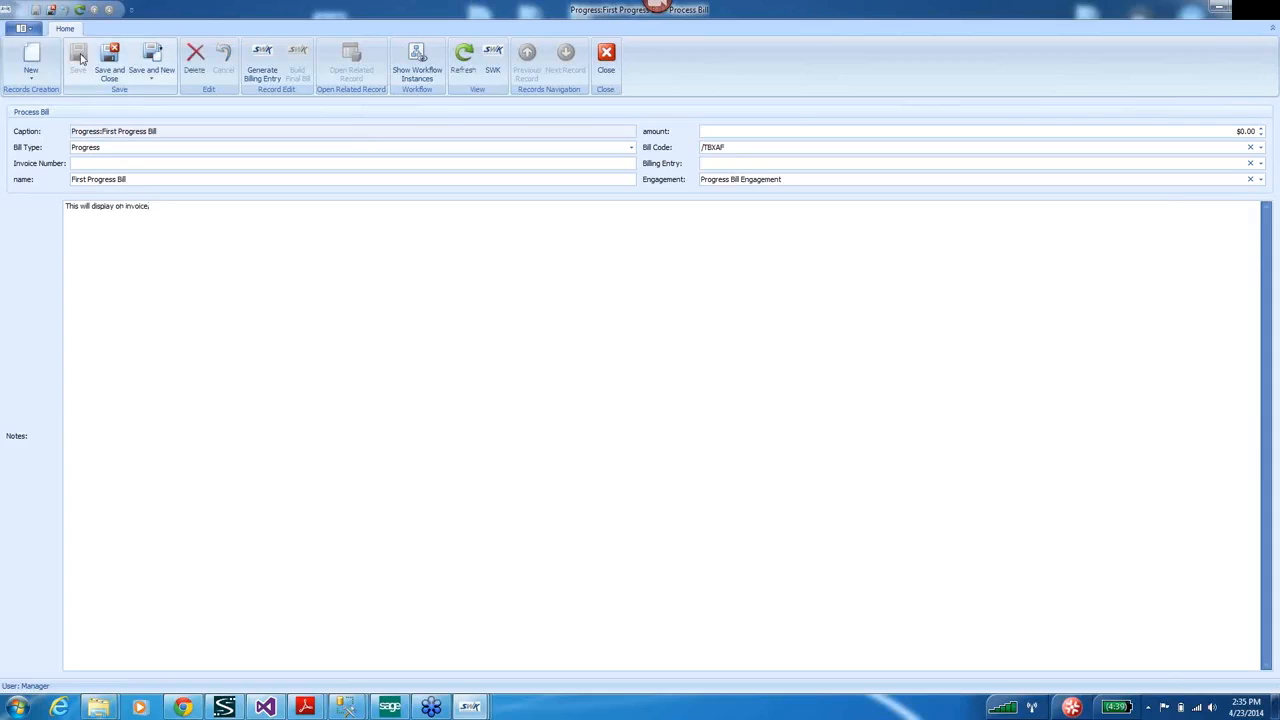
click(262, 60)
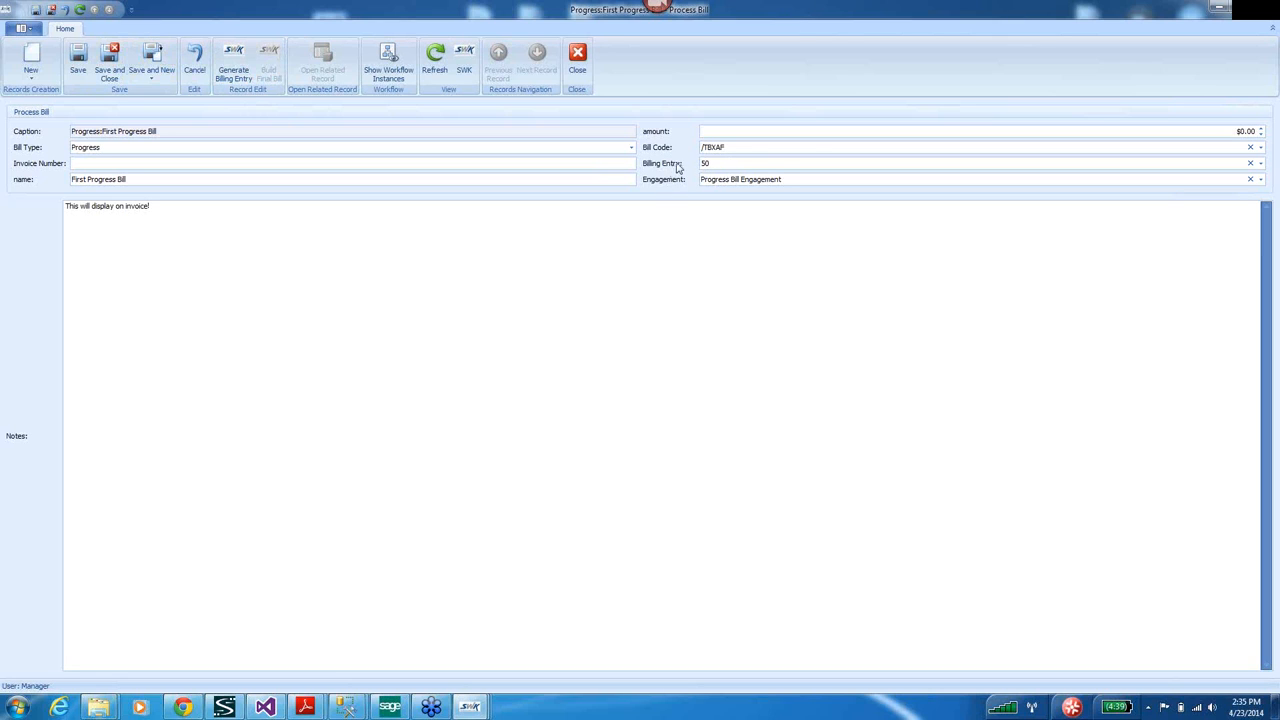
click(1265, 9)
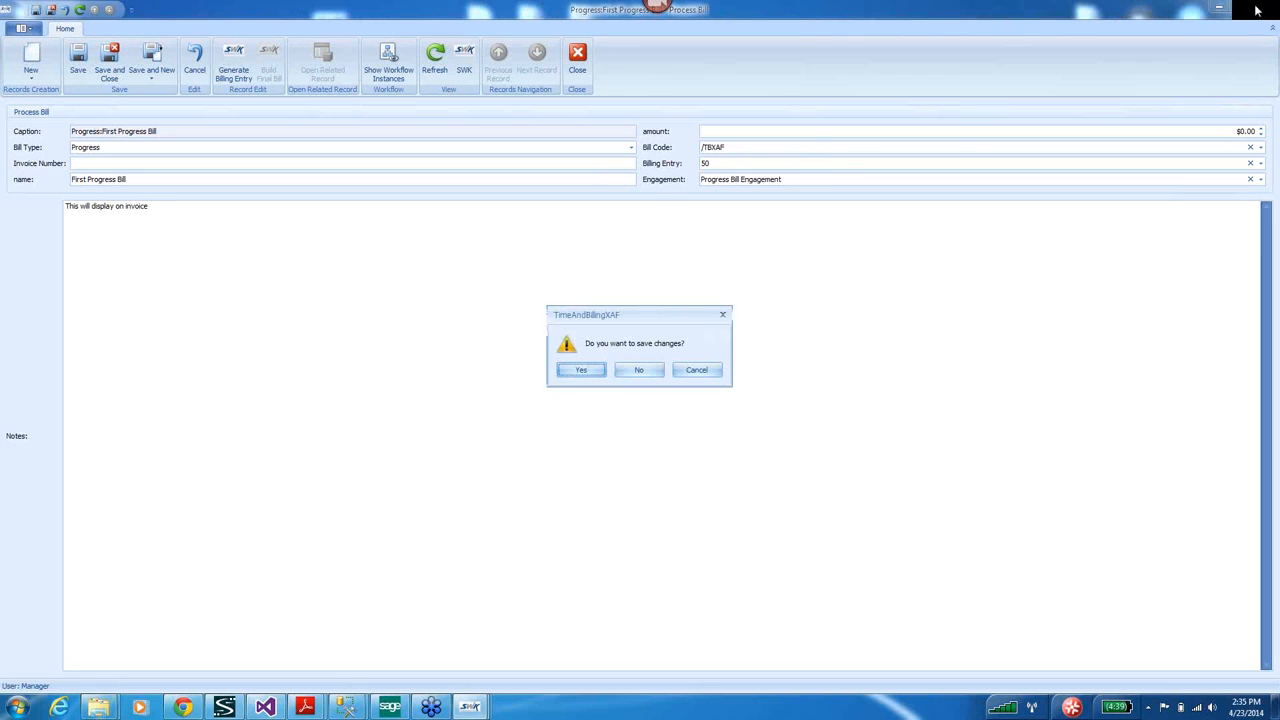
click(583, 370)
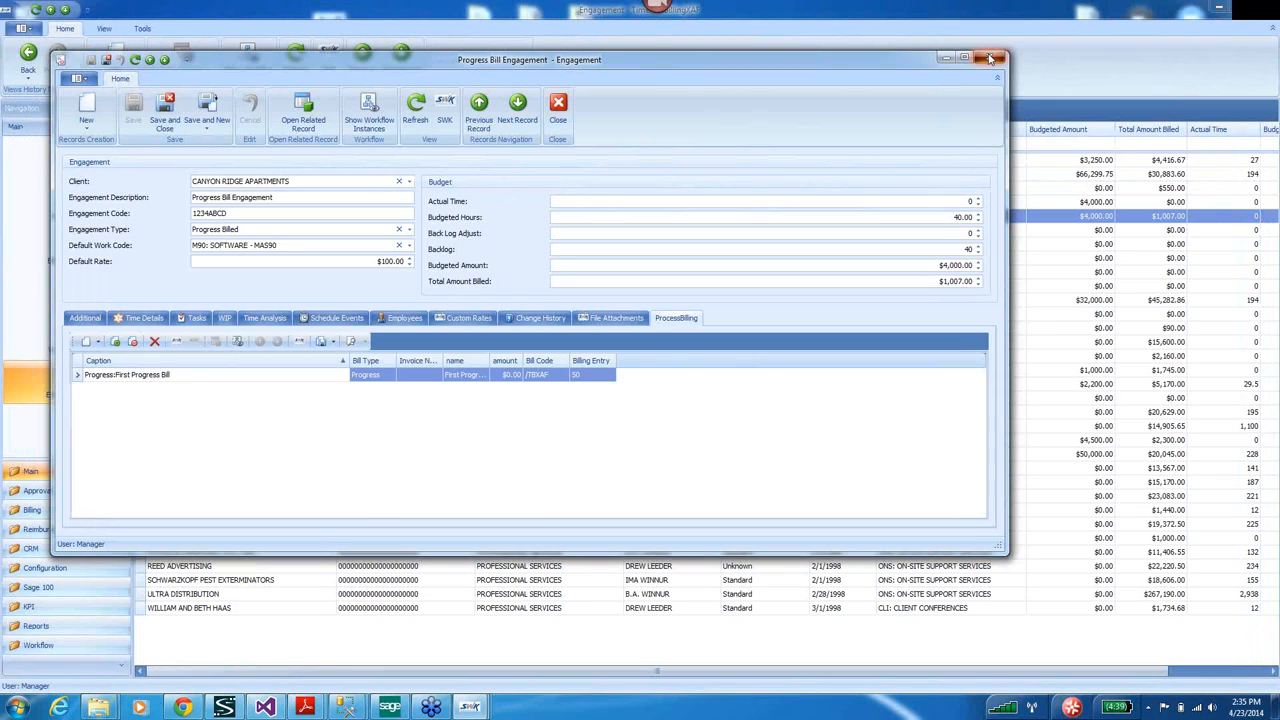
click(989, 58)
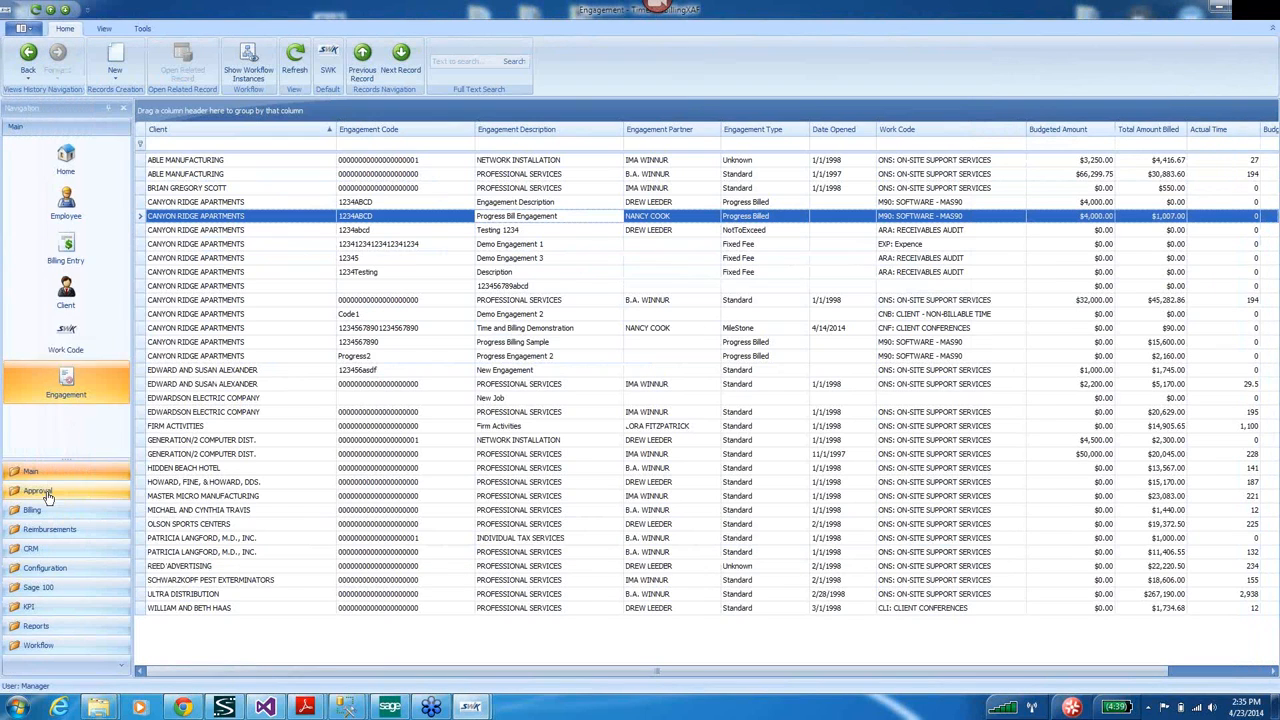
Filter billing entries to those not invoiced in Sage 100 and create the invoice for entry 50.
click(67, 247)
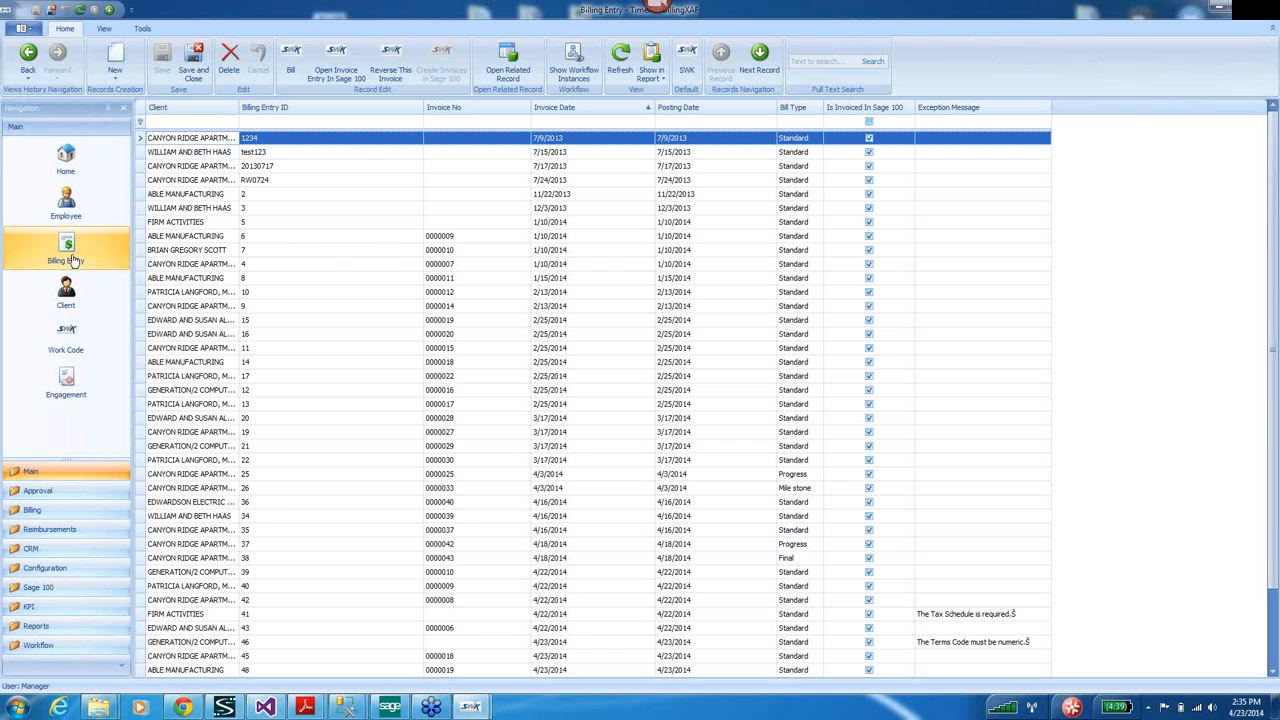
click(869, 123)
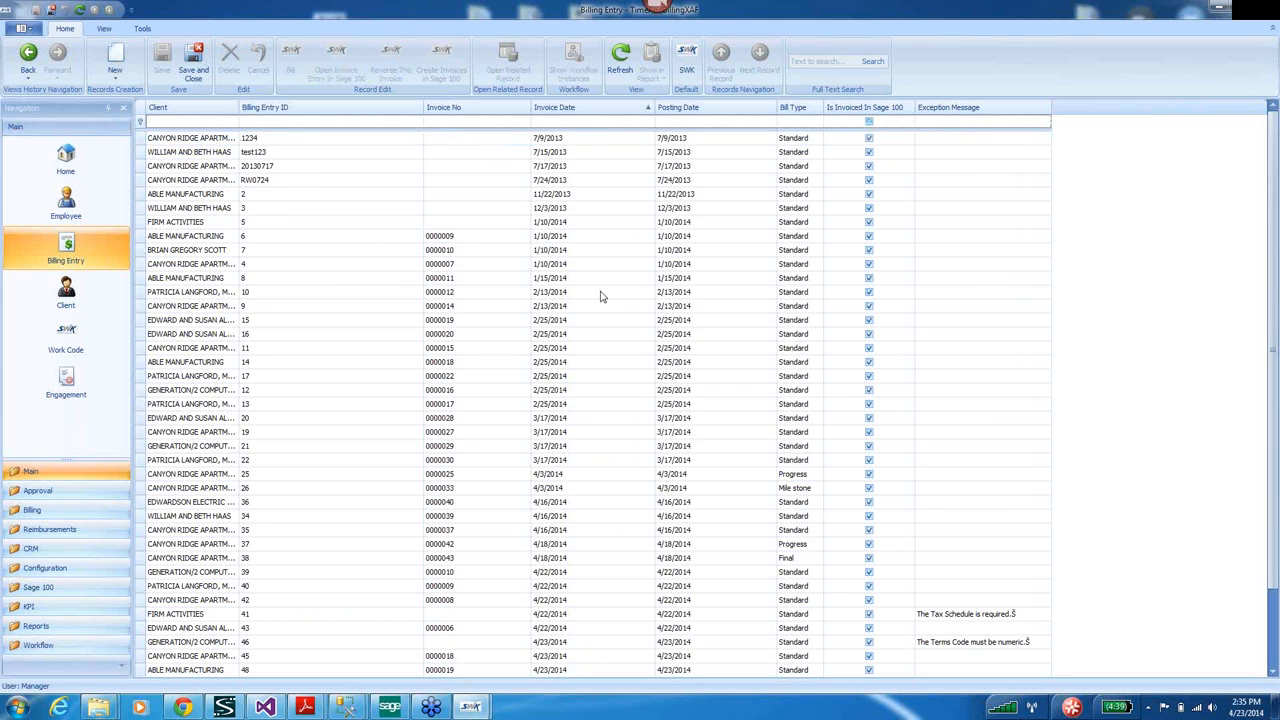
click(60, 511)
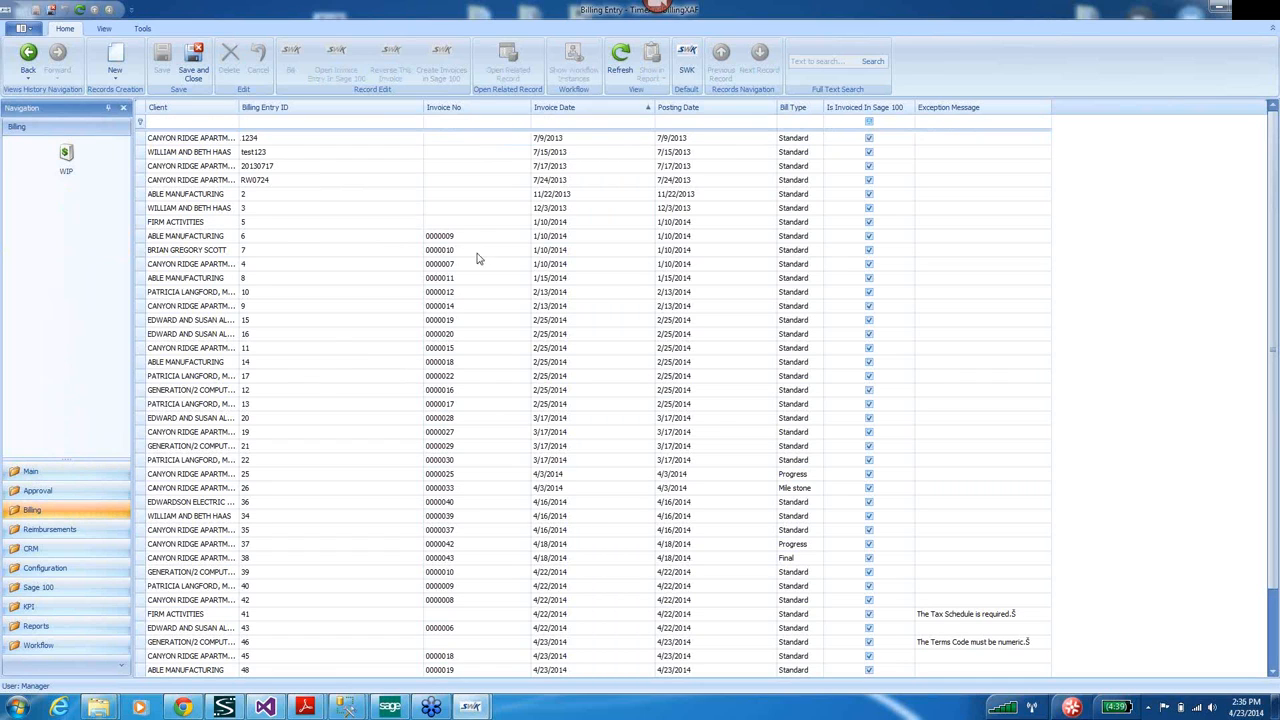
click(869, 123)
click(869, 123)
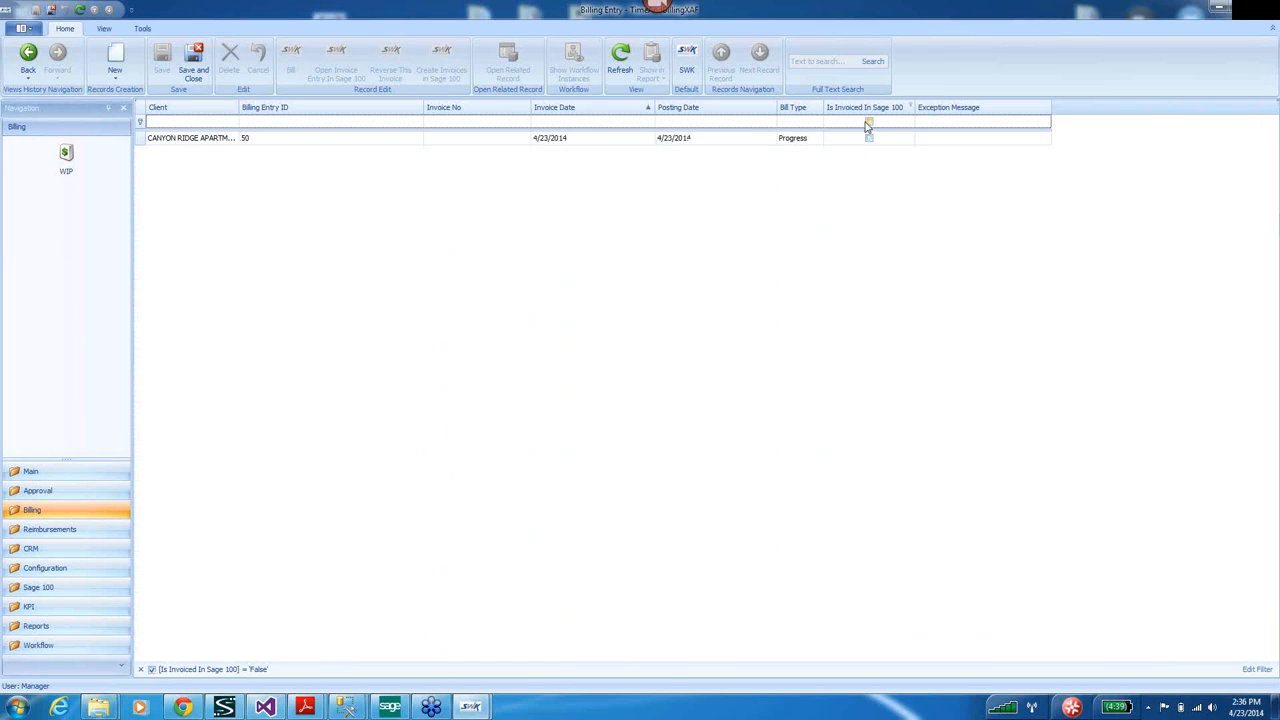
click(143, 140)
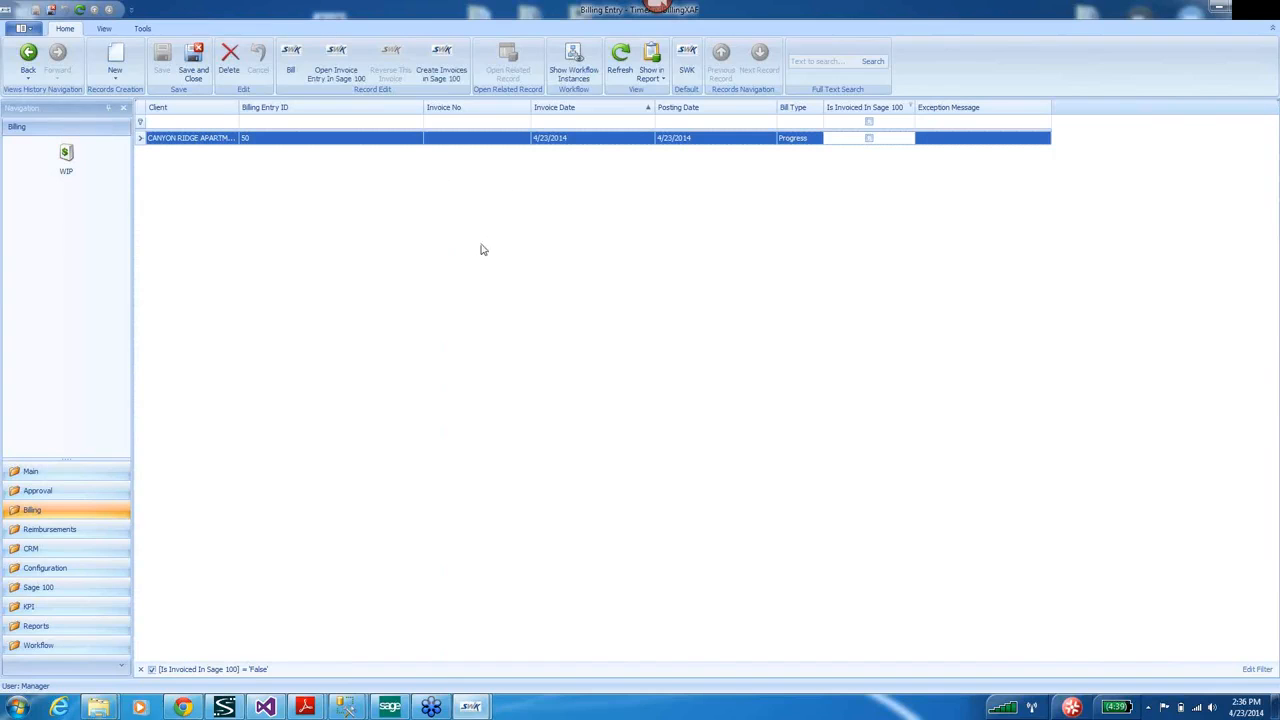
click(444, 57)
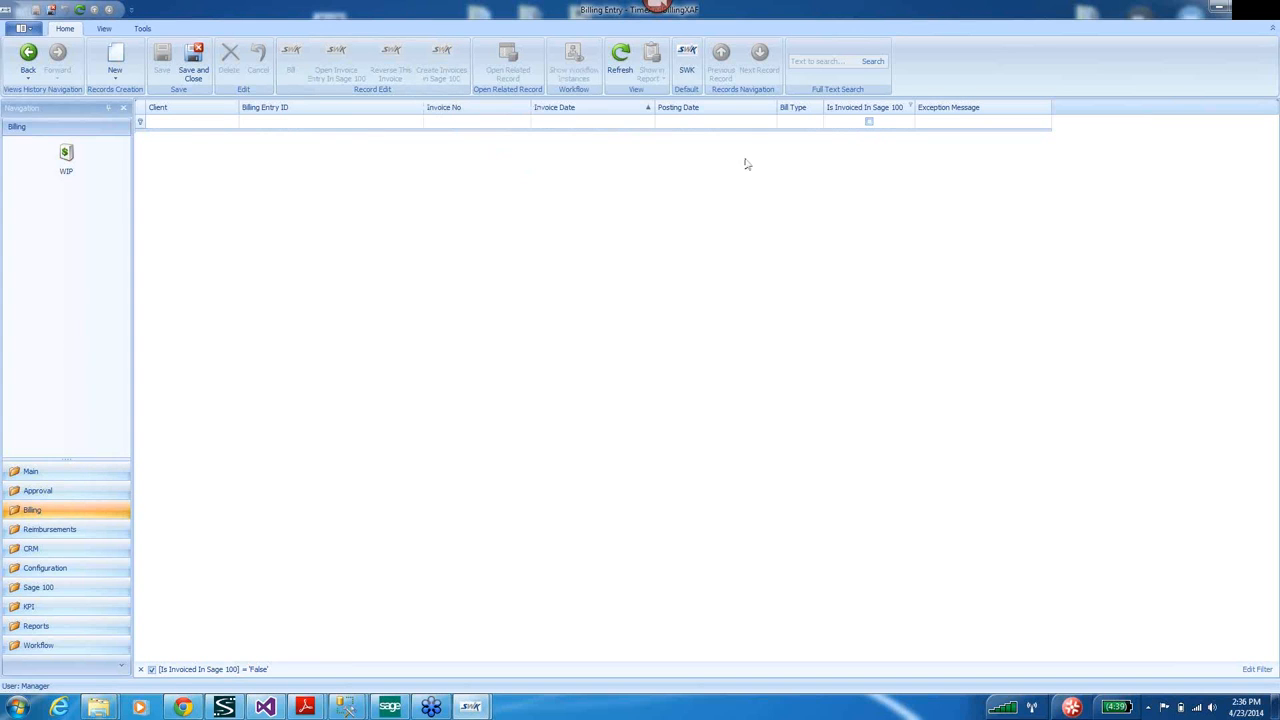
Show invoiced entries and load invoice 0000024-IN's line items in Sage 100 invoice entry.
click(869, 124)
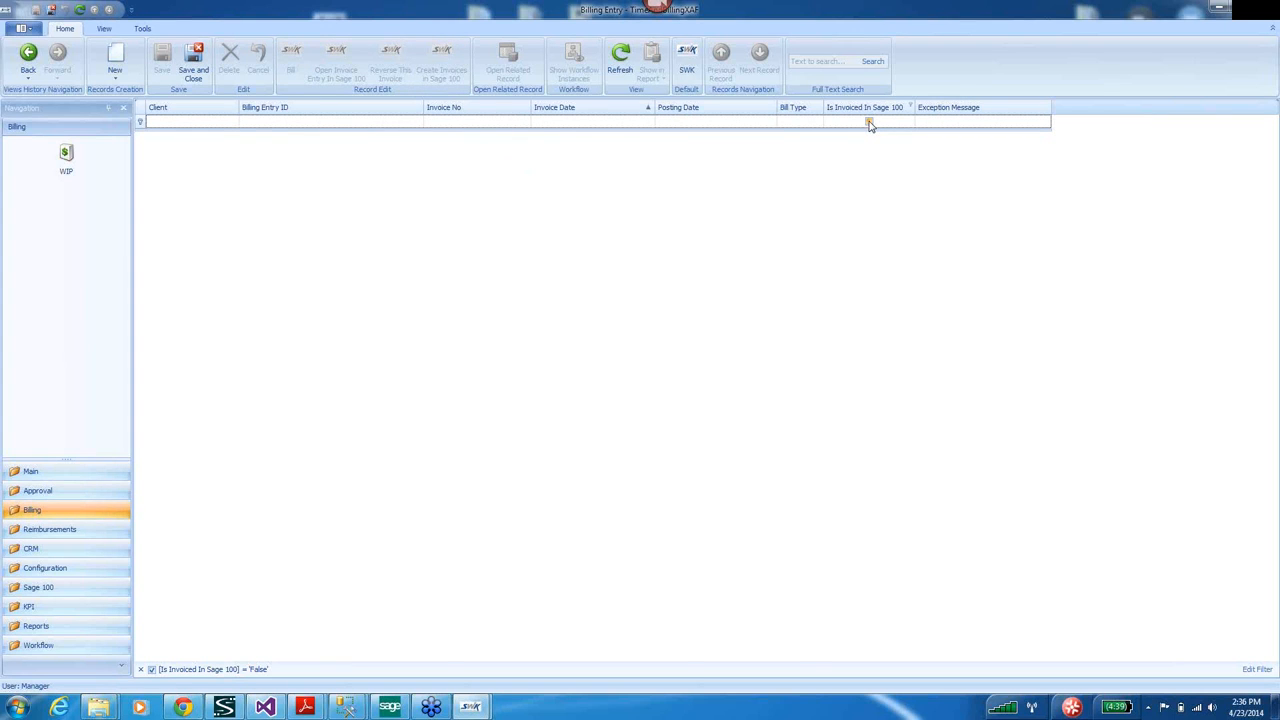
click(869, 124)
click(183, 138)
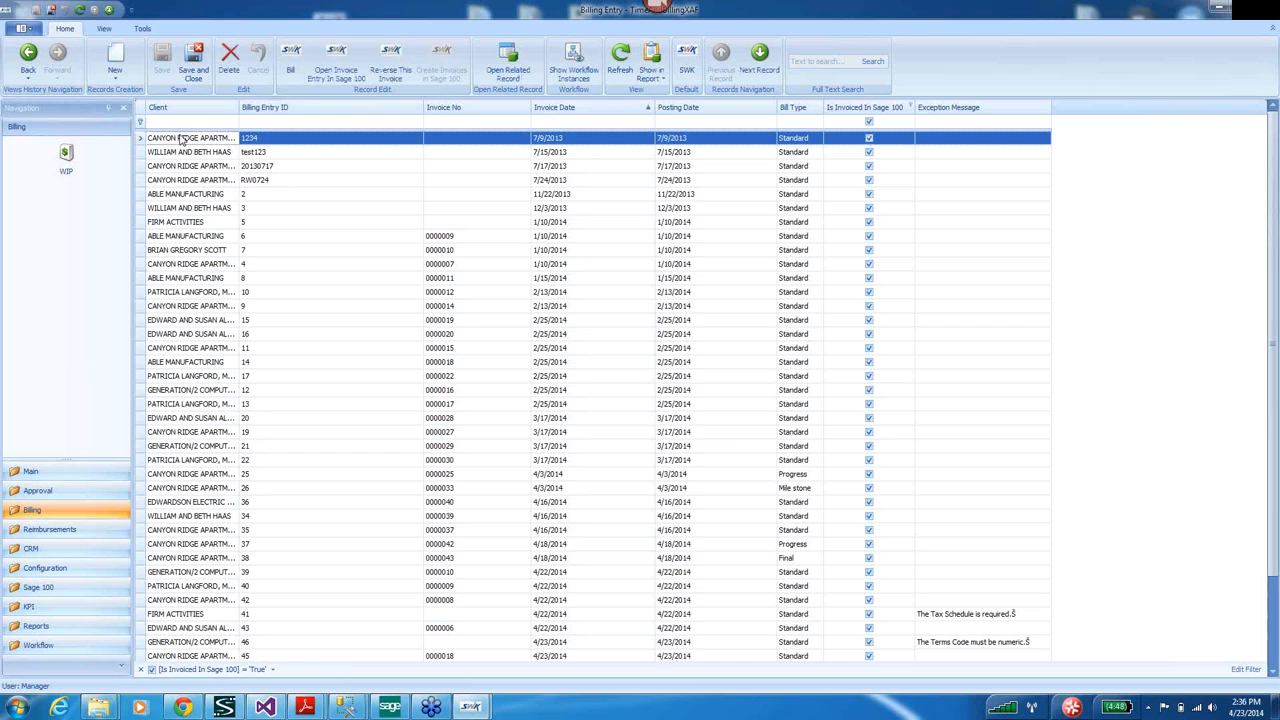
click(346, 56)
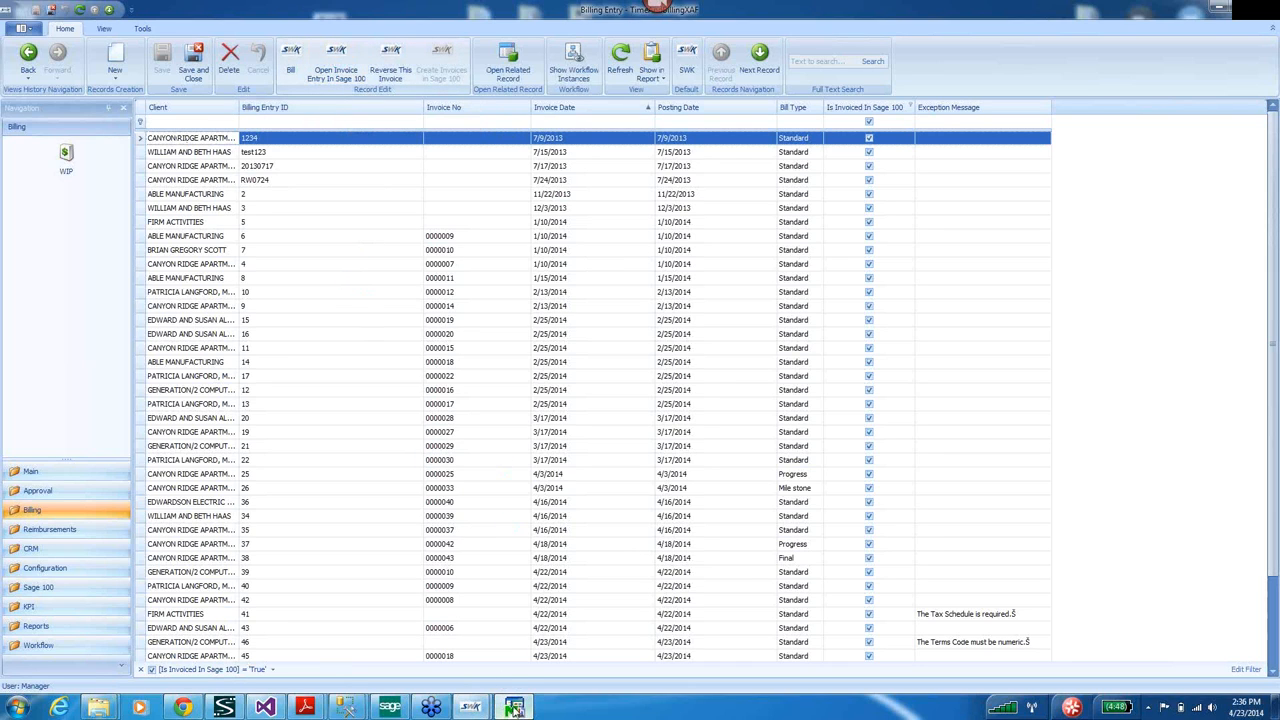
click(398, 360)
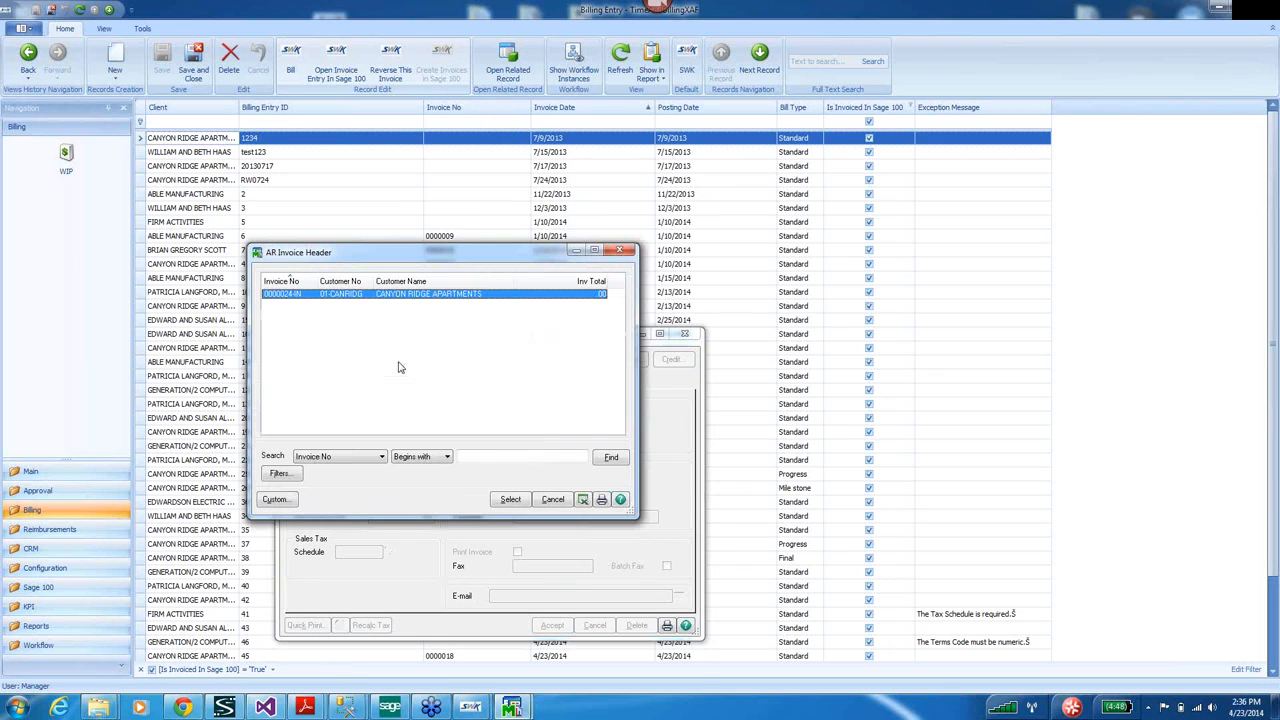
double_click(281, 296)
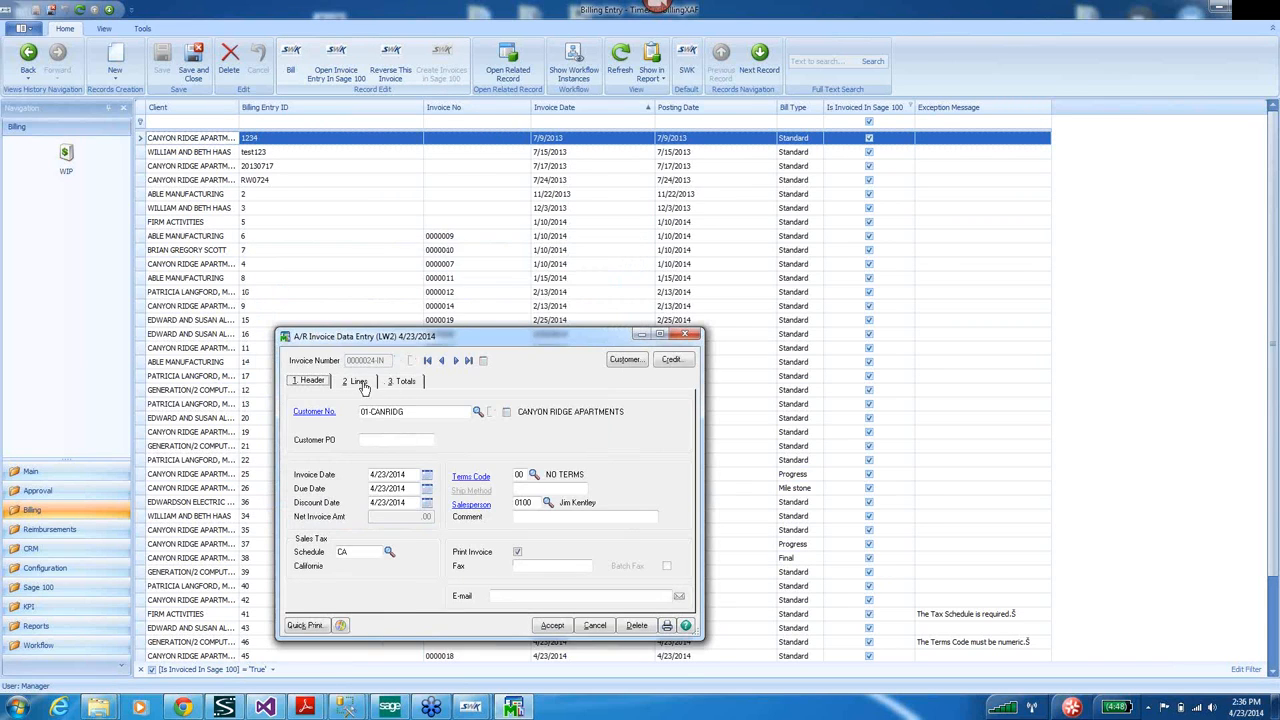
click(360, 383)
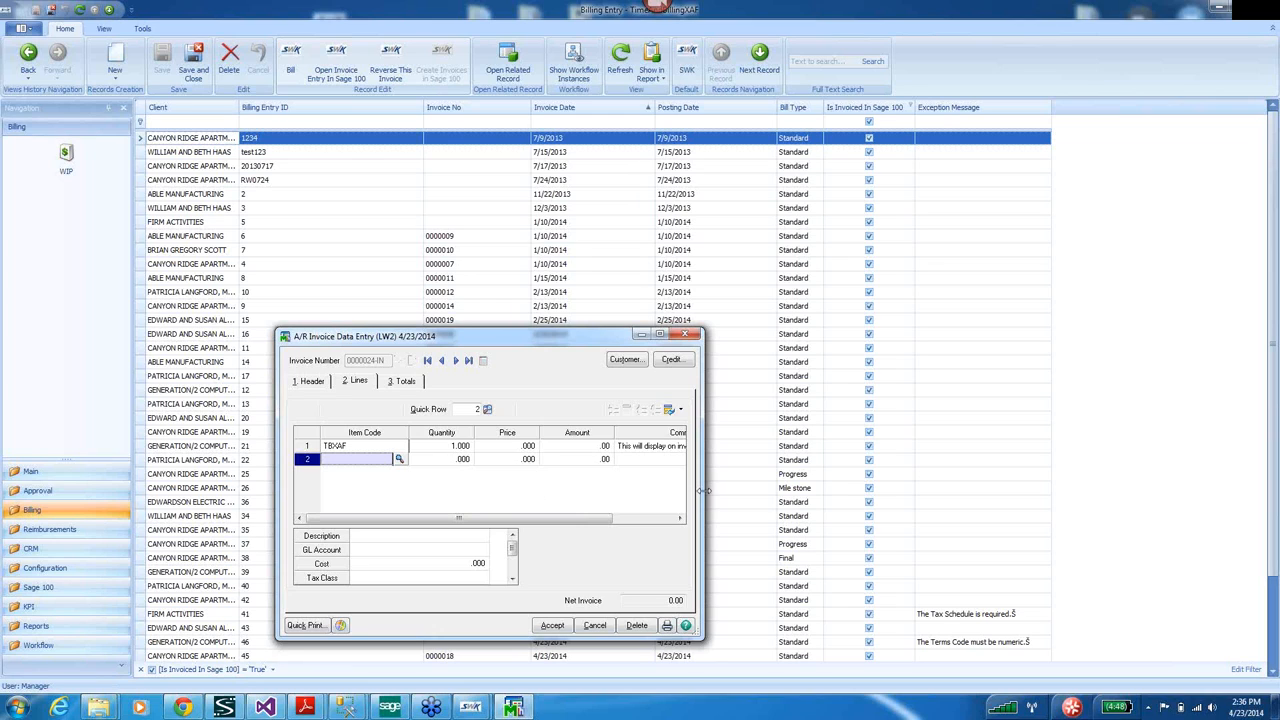
Widen the invoice window to review the TBXAF line's comments, then close invoice entry.
drag(704, 490, 995, 490)
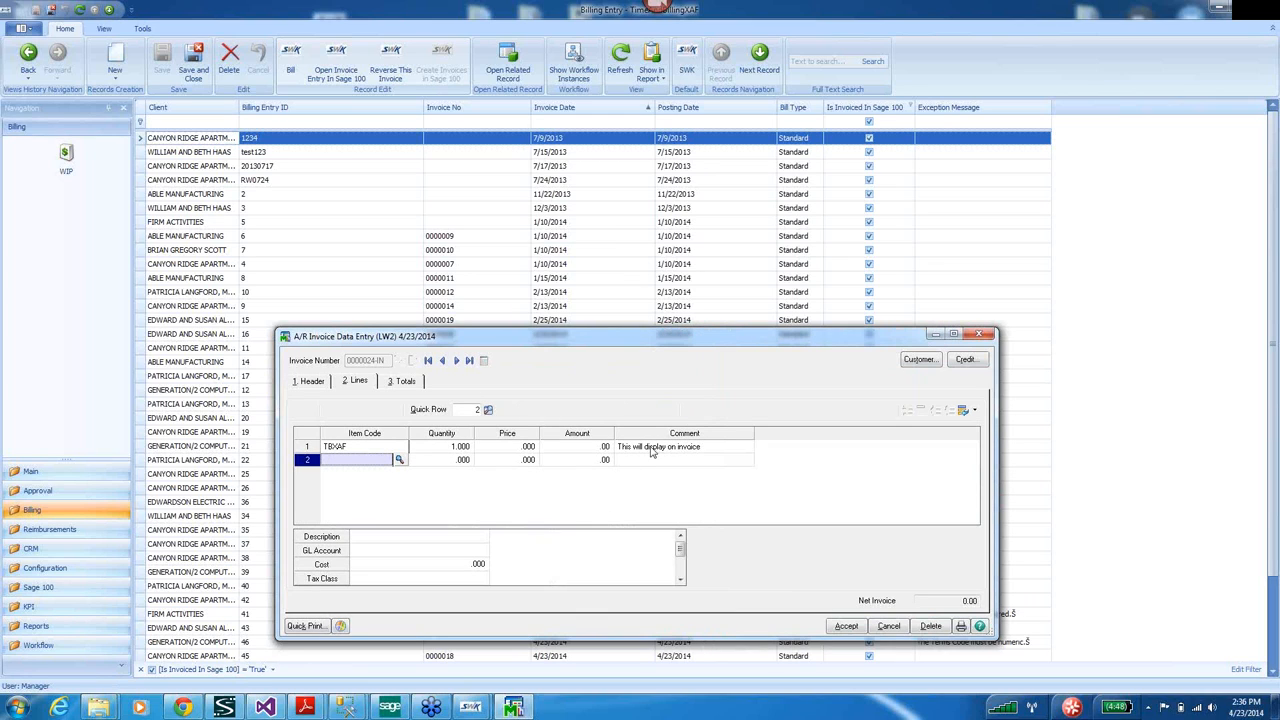
click(718, 449)
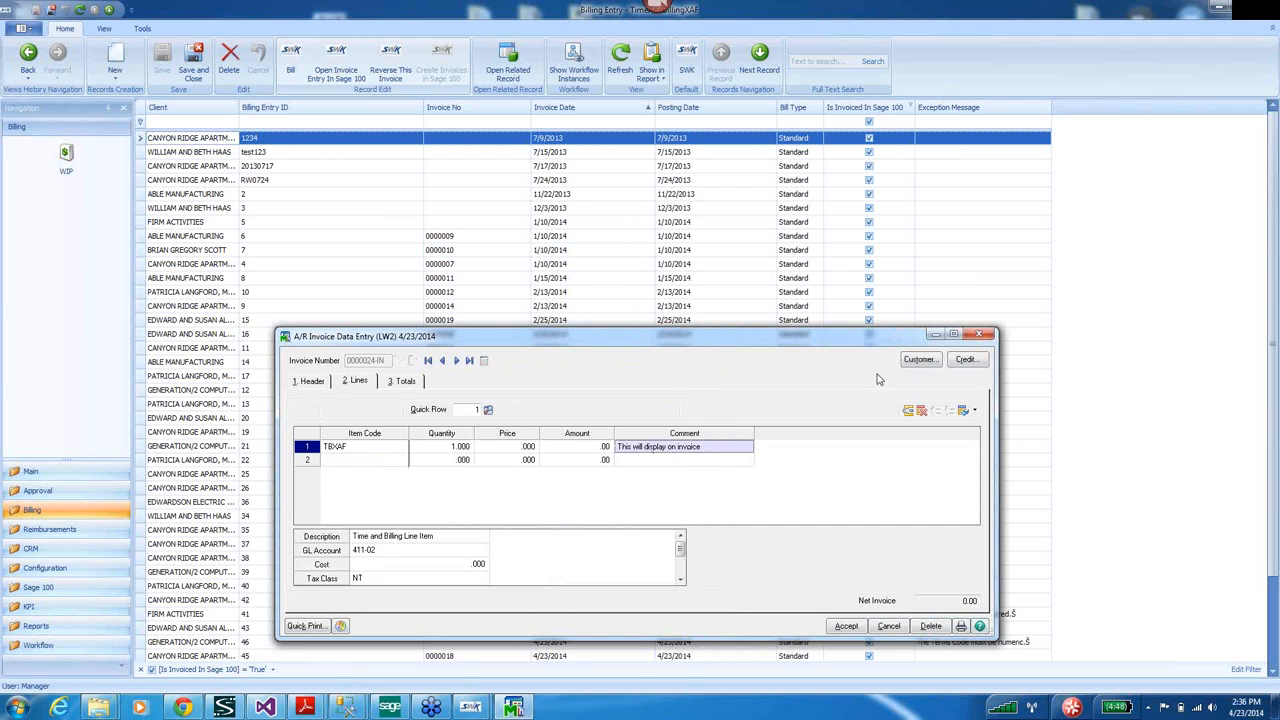
click(980, 334)
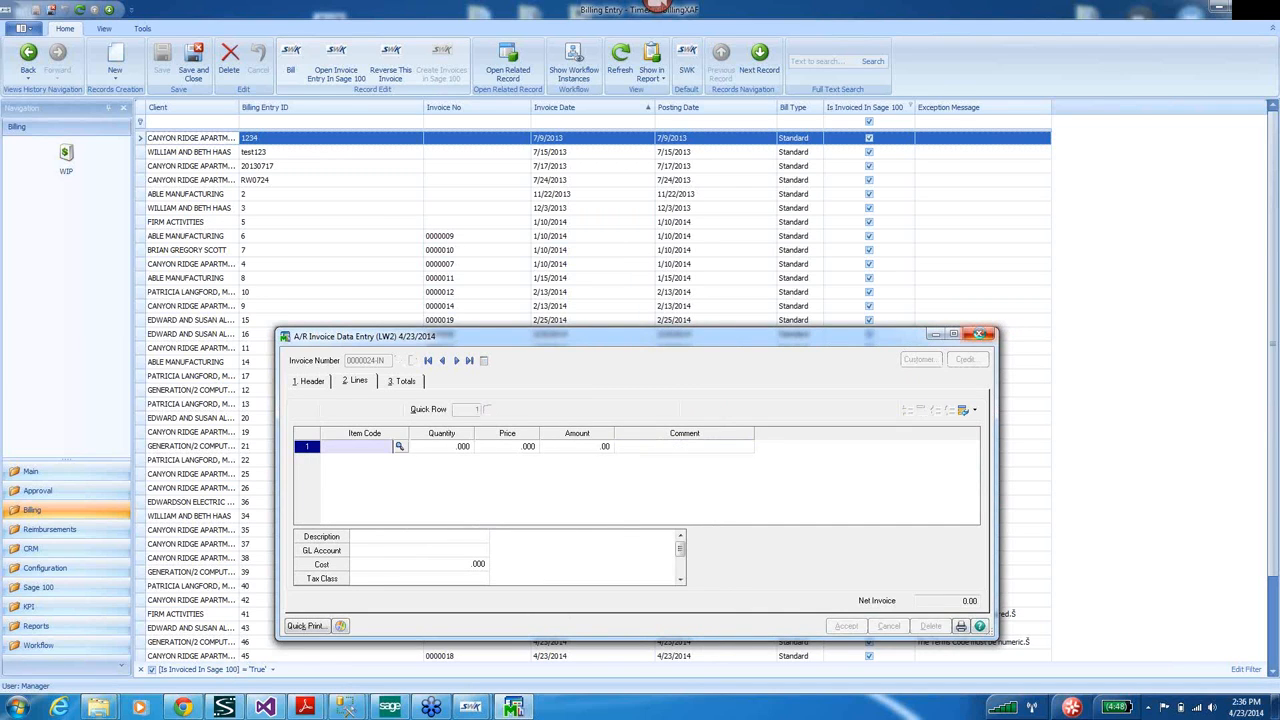
click(30, 472)
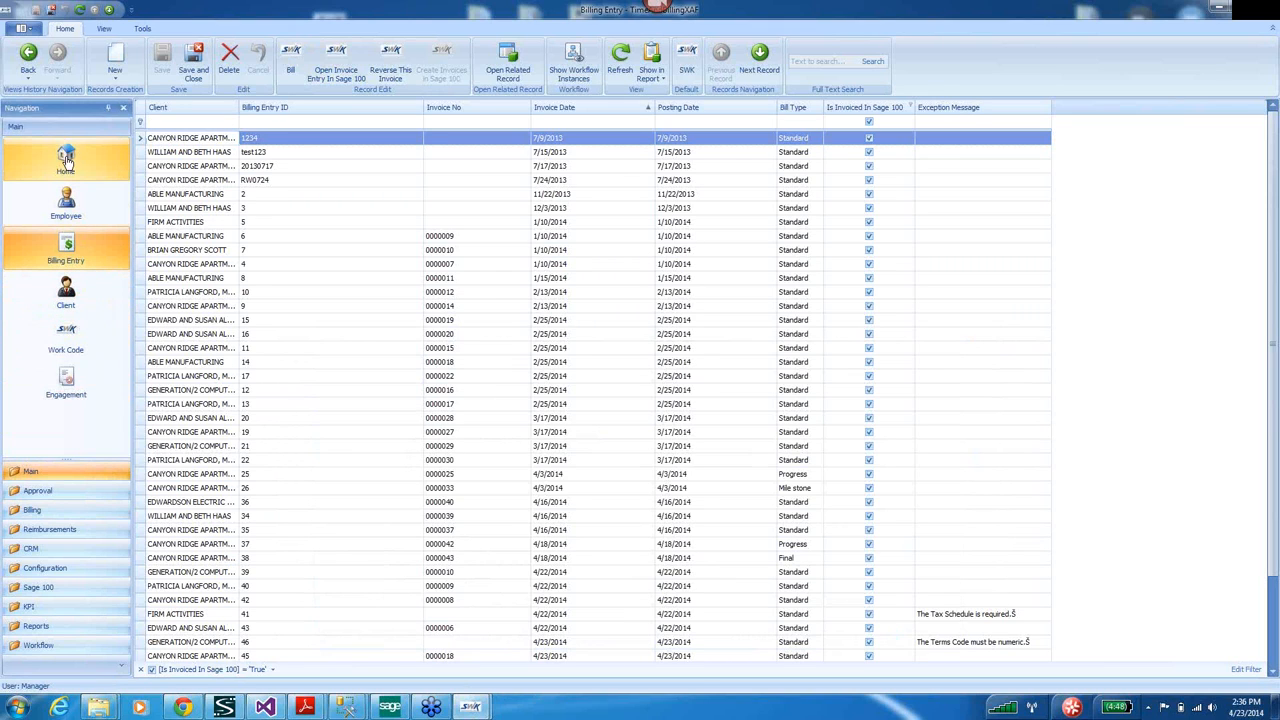
Reopen the Progress Bill Engagement from the engagement list and add a new ProcessBilling record.
click(21, 30)
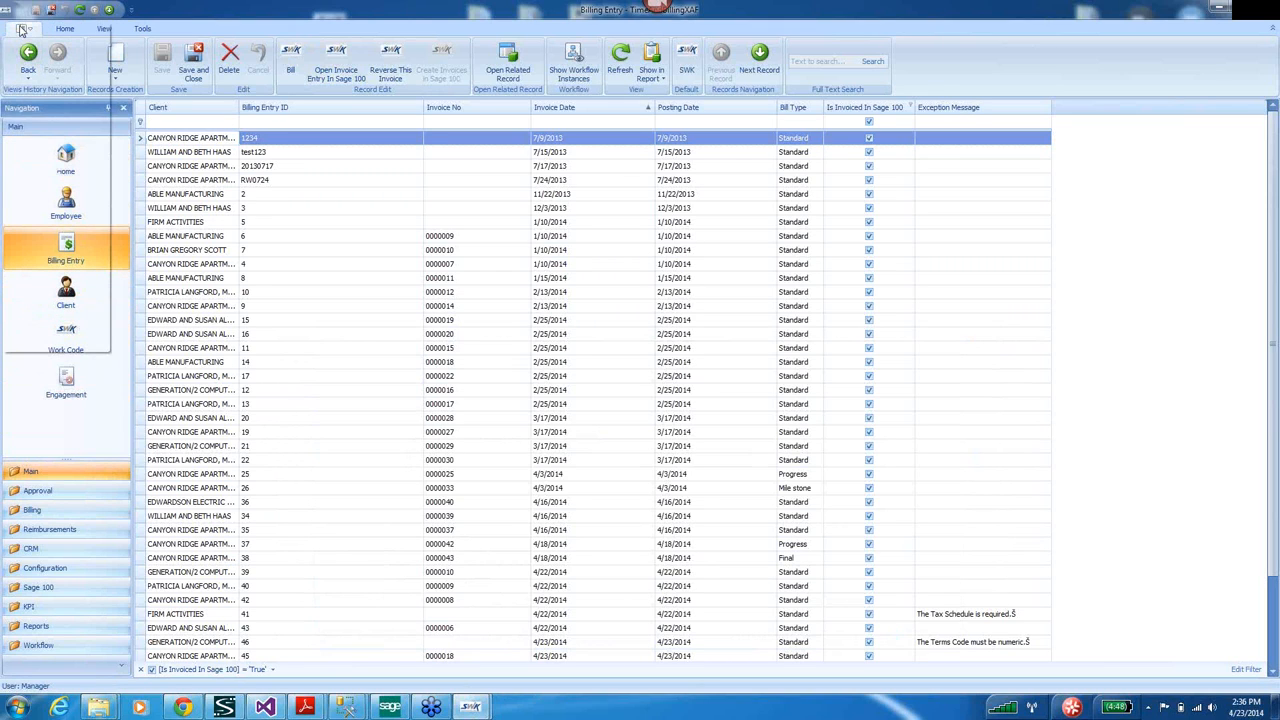
click(63, 430)
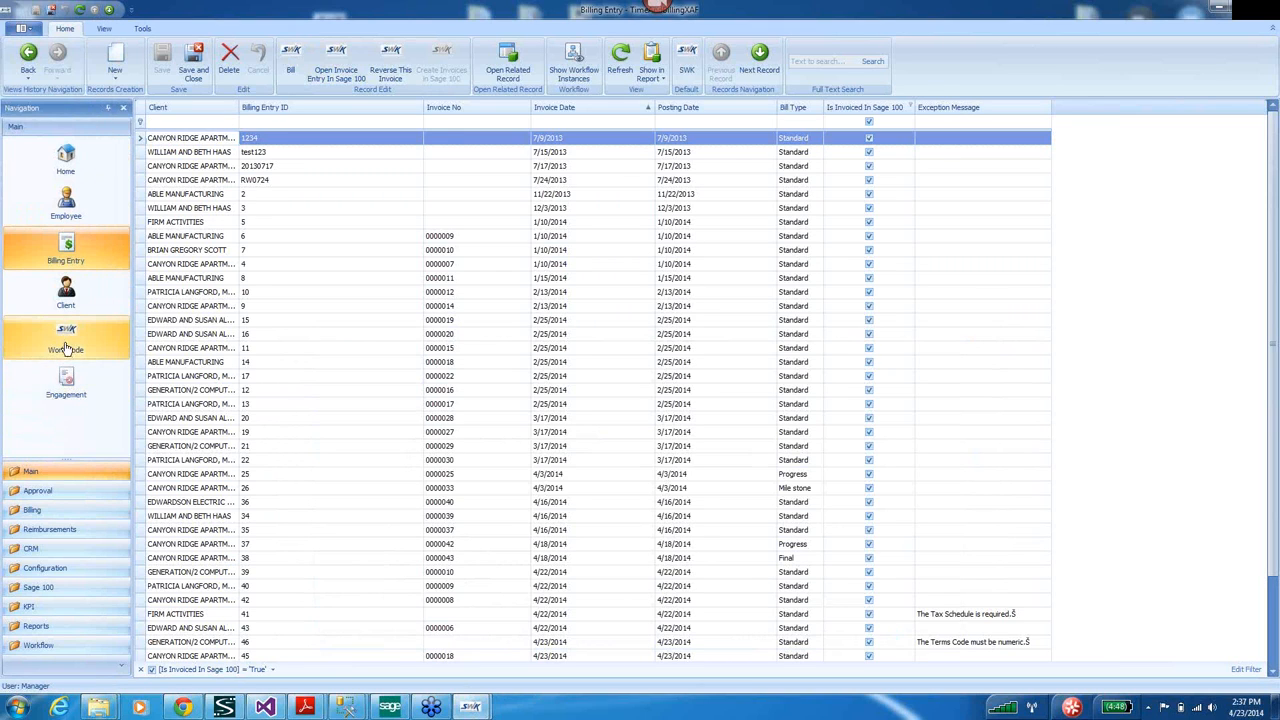
click(66, 396)
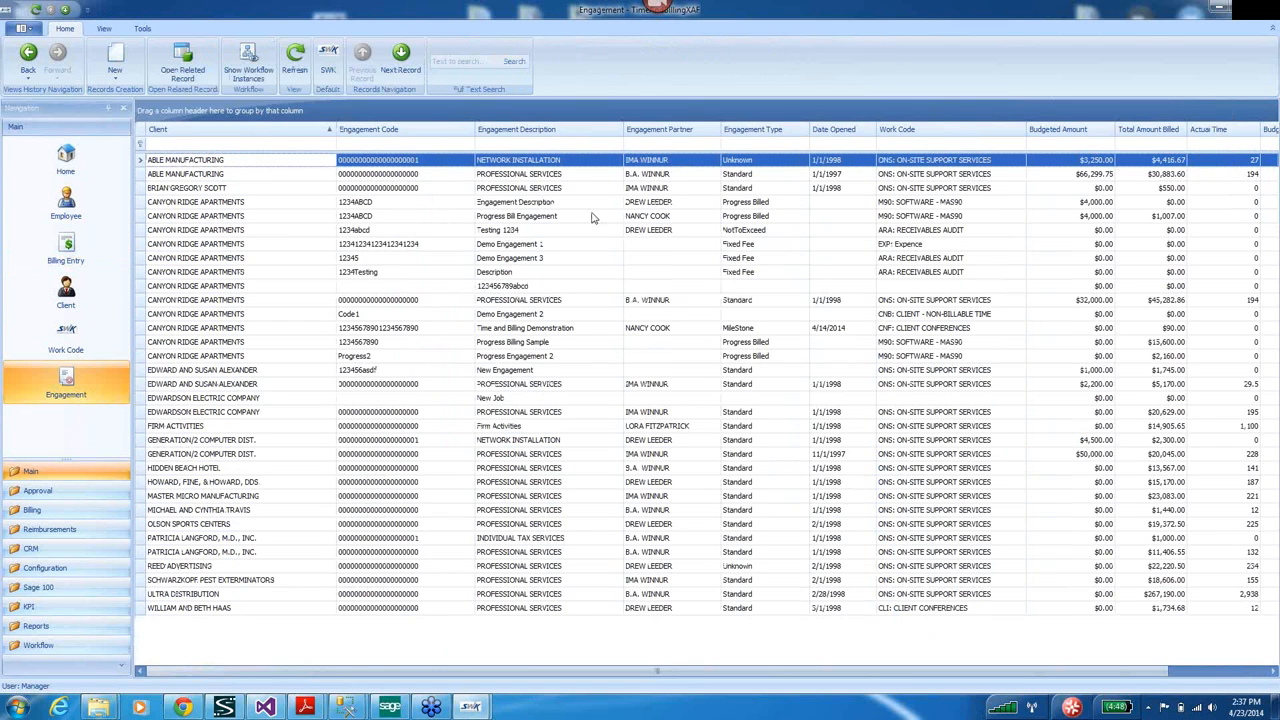
click(497, 218)
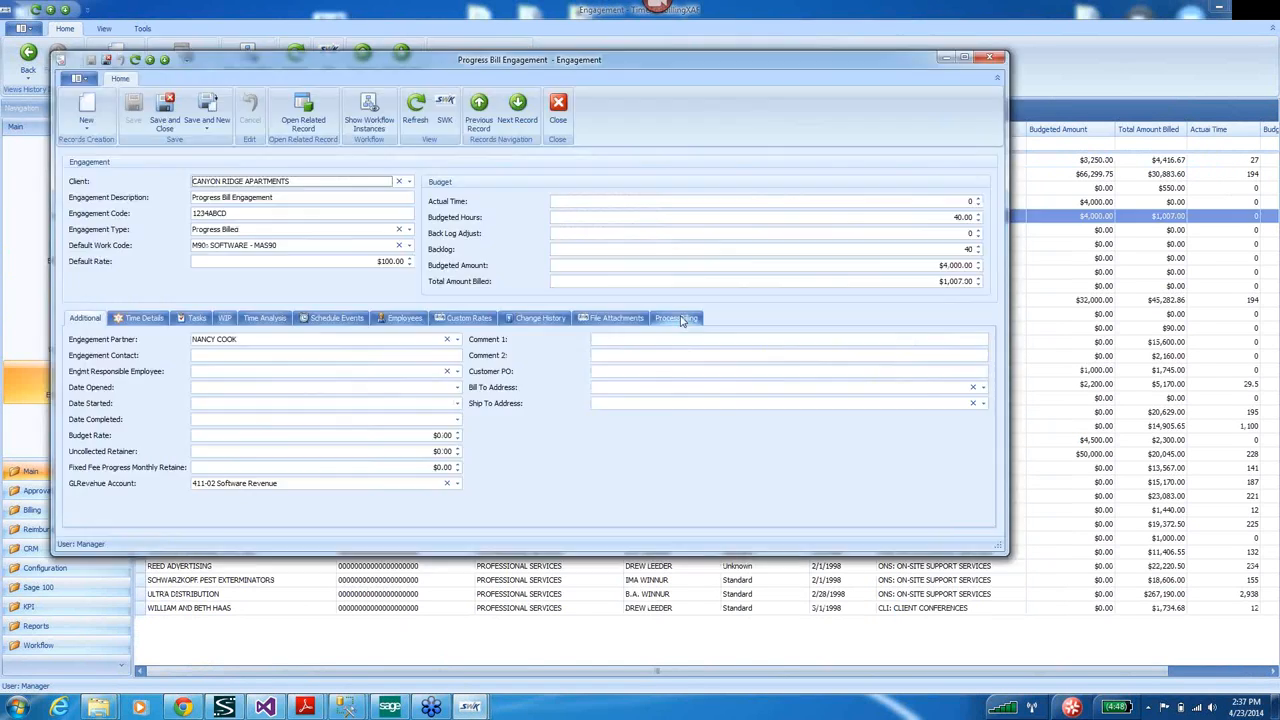
click(680, 319)
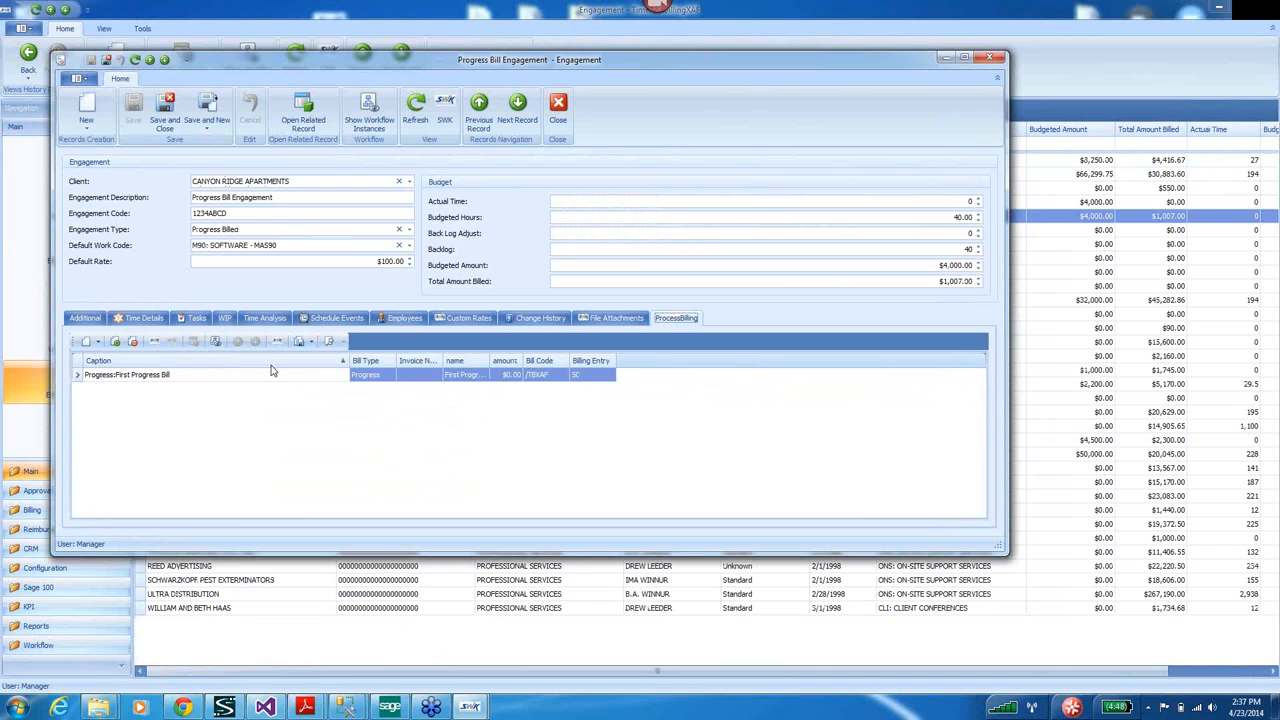
click(86, 343)
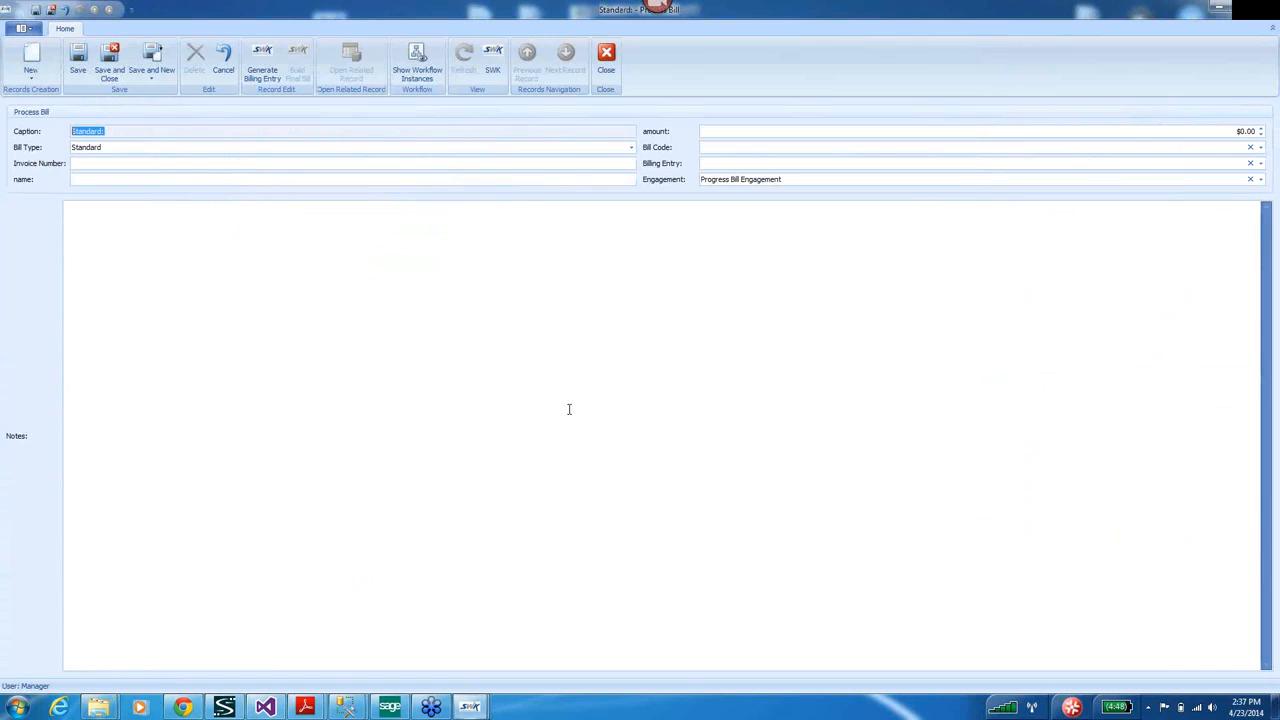
Fill in a Progress bill named 'Progress Bill', amount 2000, bill code /TBXAF, with a note.
click(631, 147)
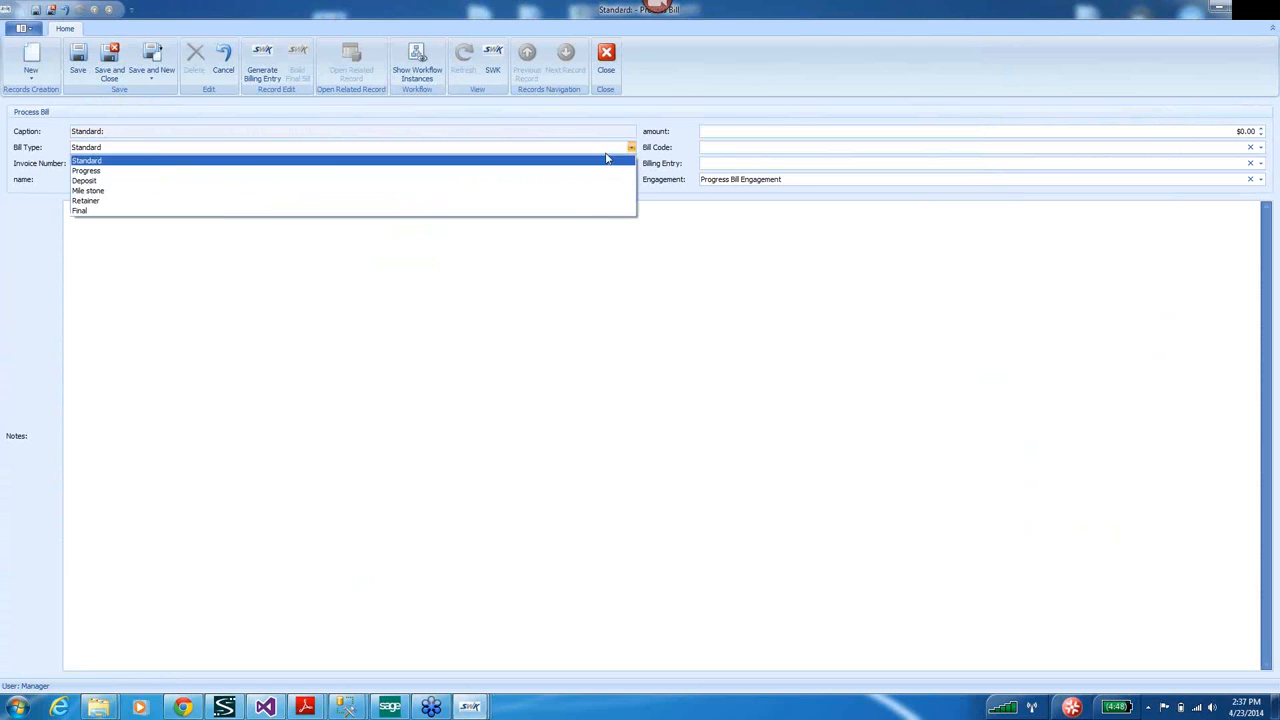
click(99, 171)
click(138, 179)
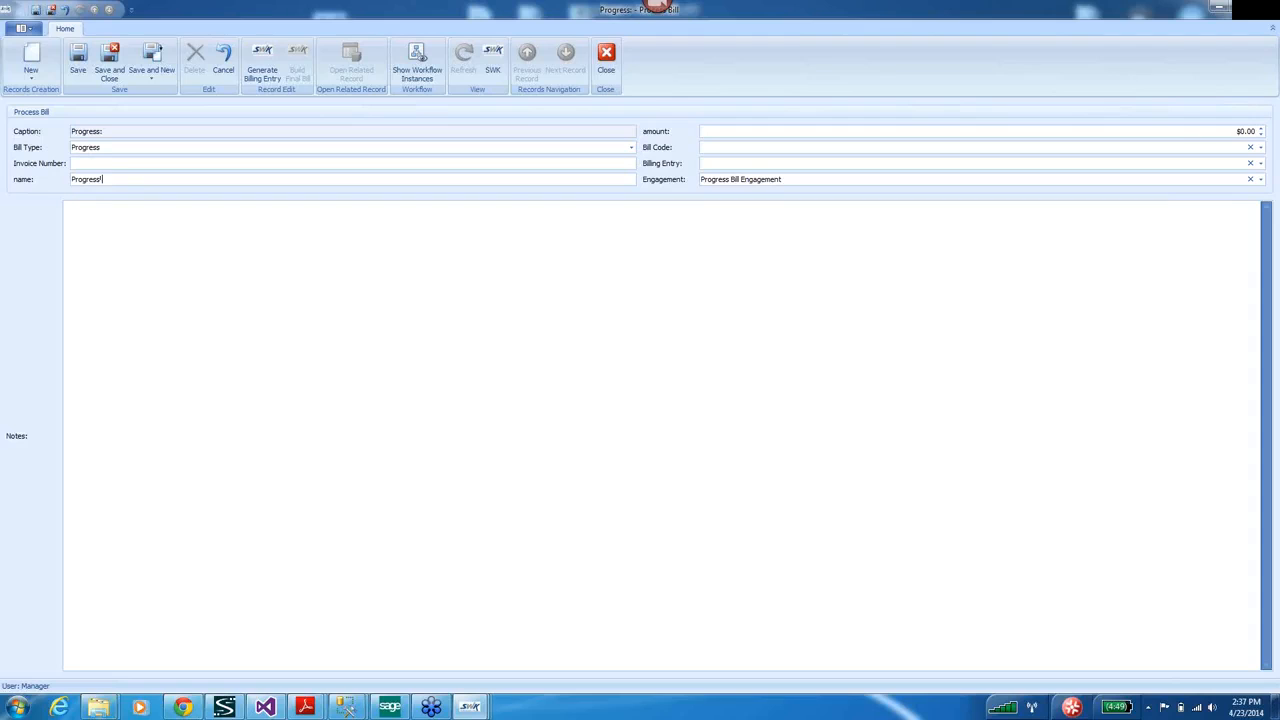
click(1268, 131)
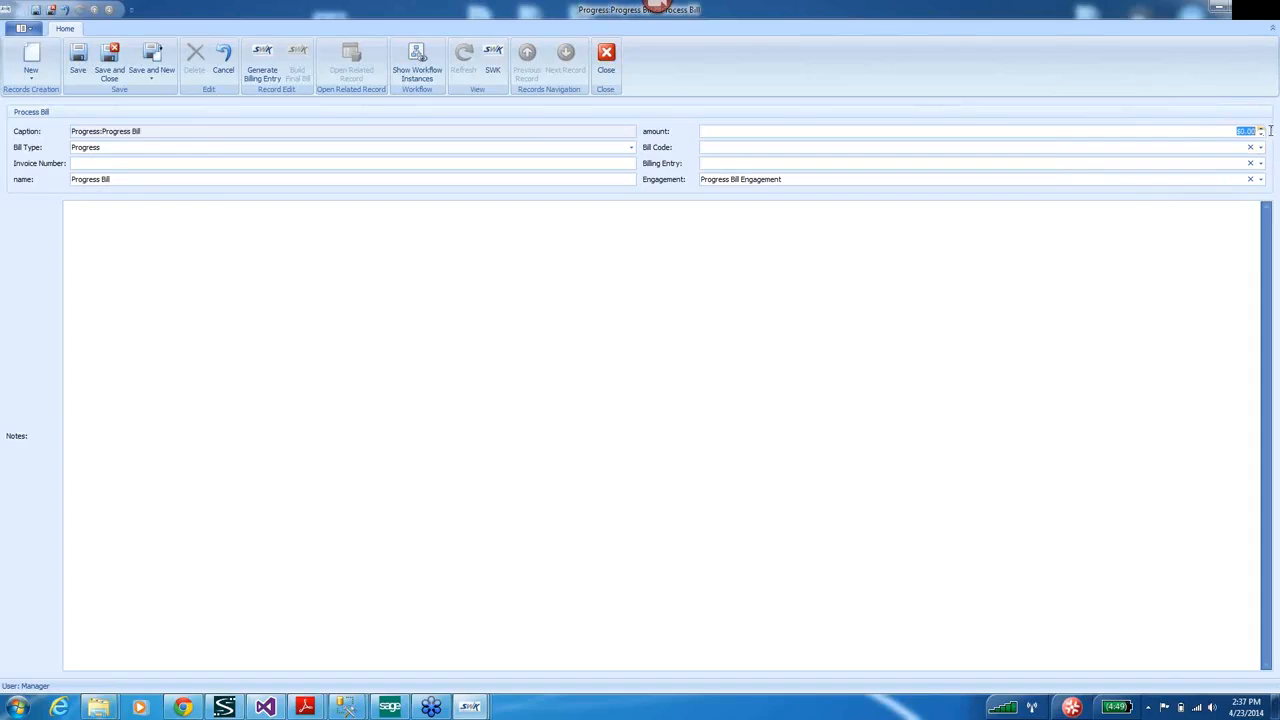
text(2)
click(1186, 149)
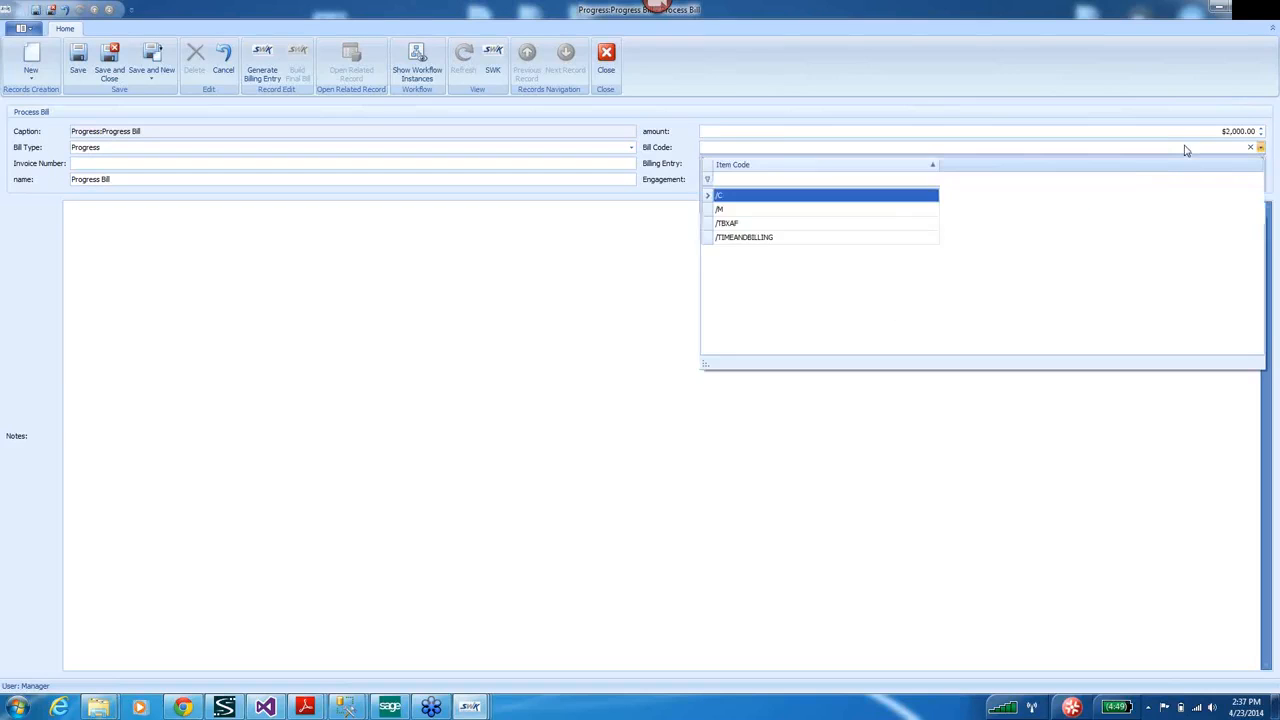
click(755, 227)
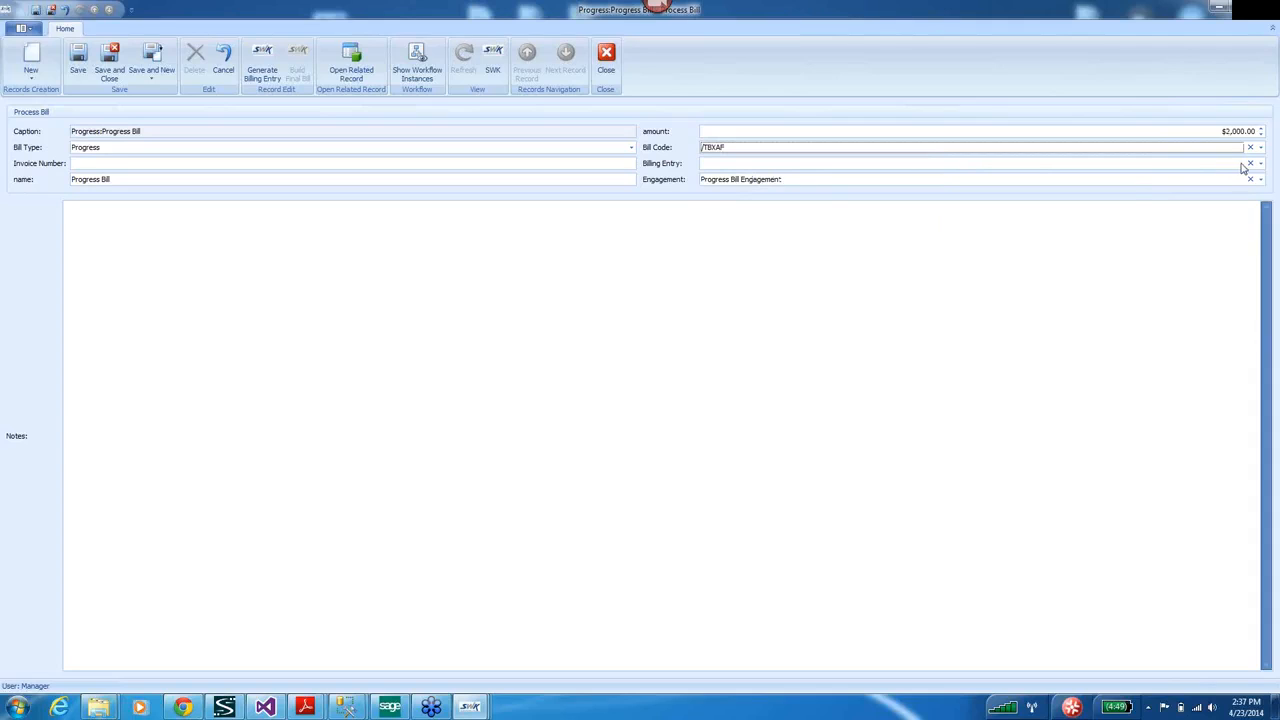
click(141, 239)
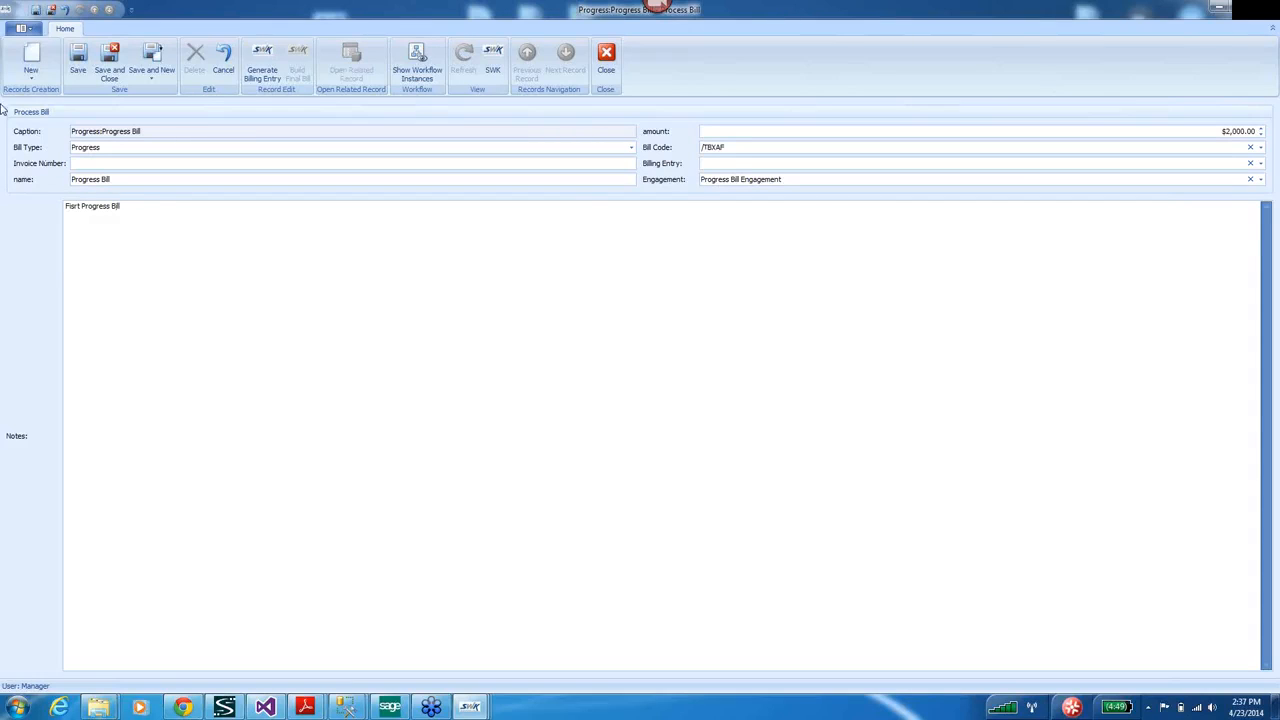
Save the bill, generate billing entry 51, and close it.
click(78, 54)
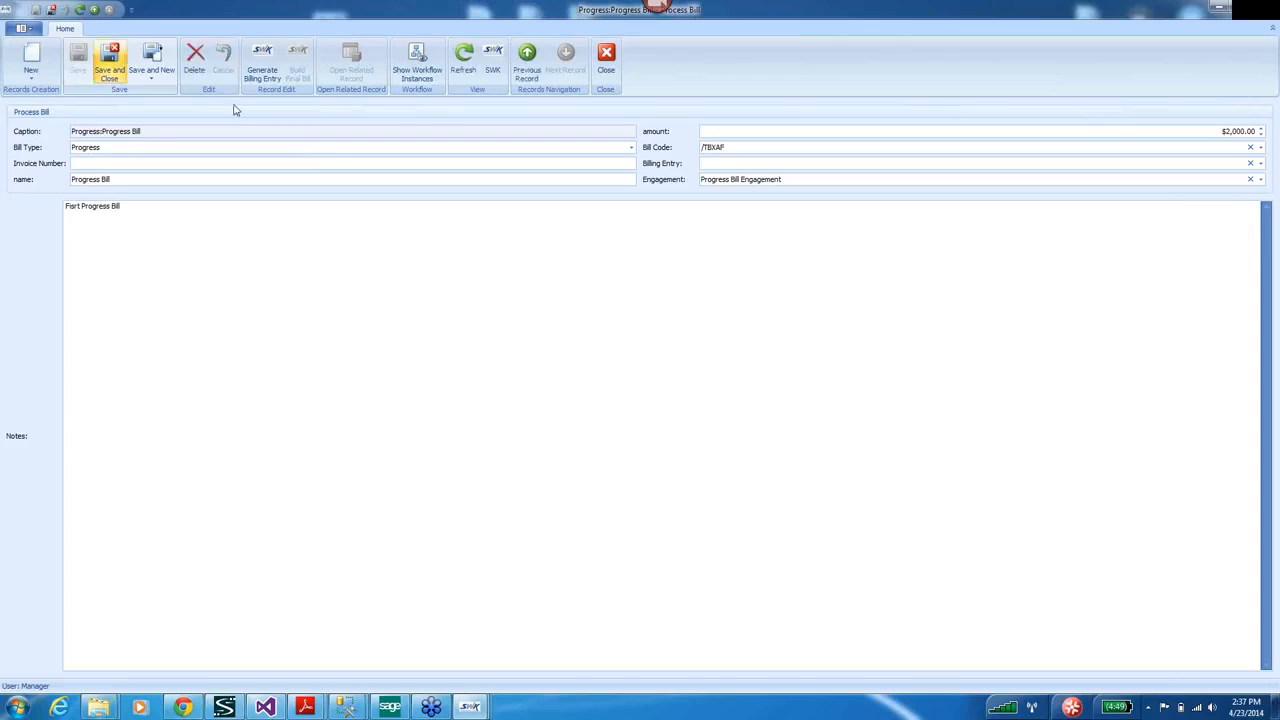
click(263, 60)
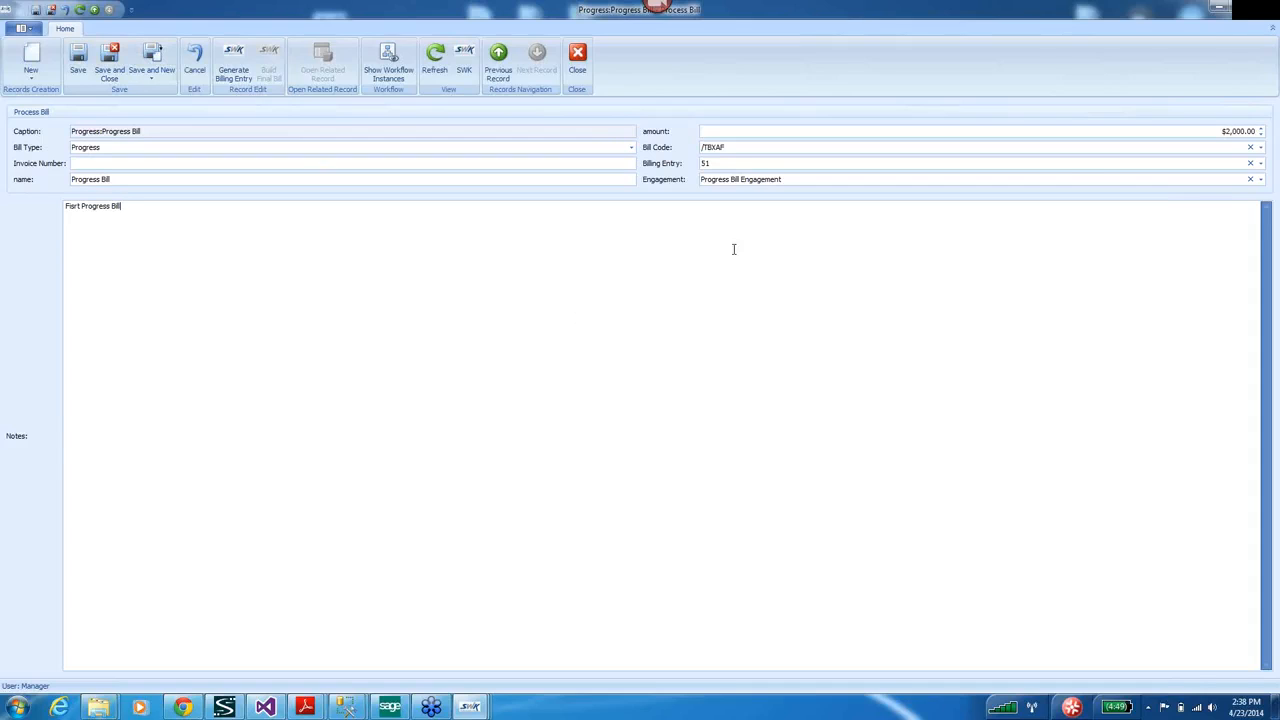
click(1265, 9)
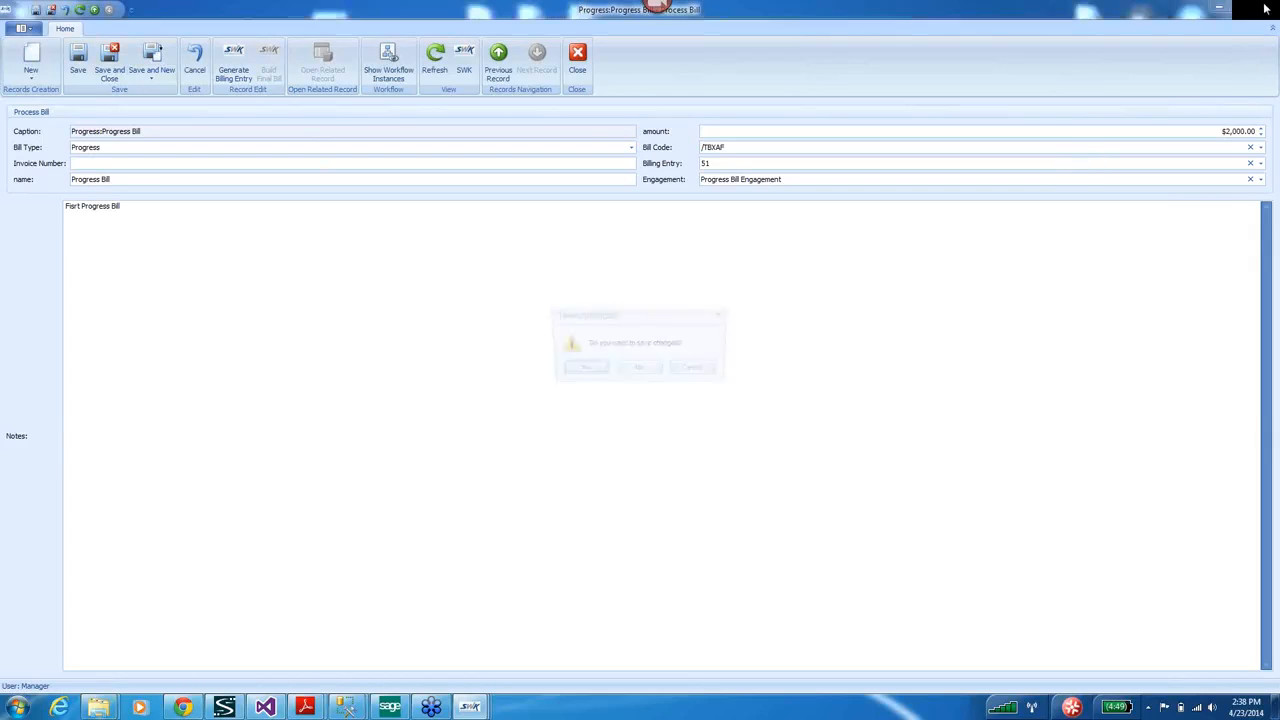
Confirm saving the bill, save and close the engagement, then log back on as administrator.
click(582, 371)
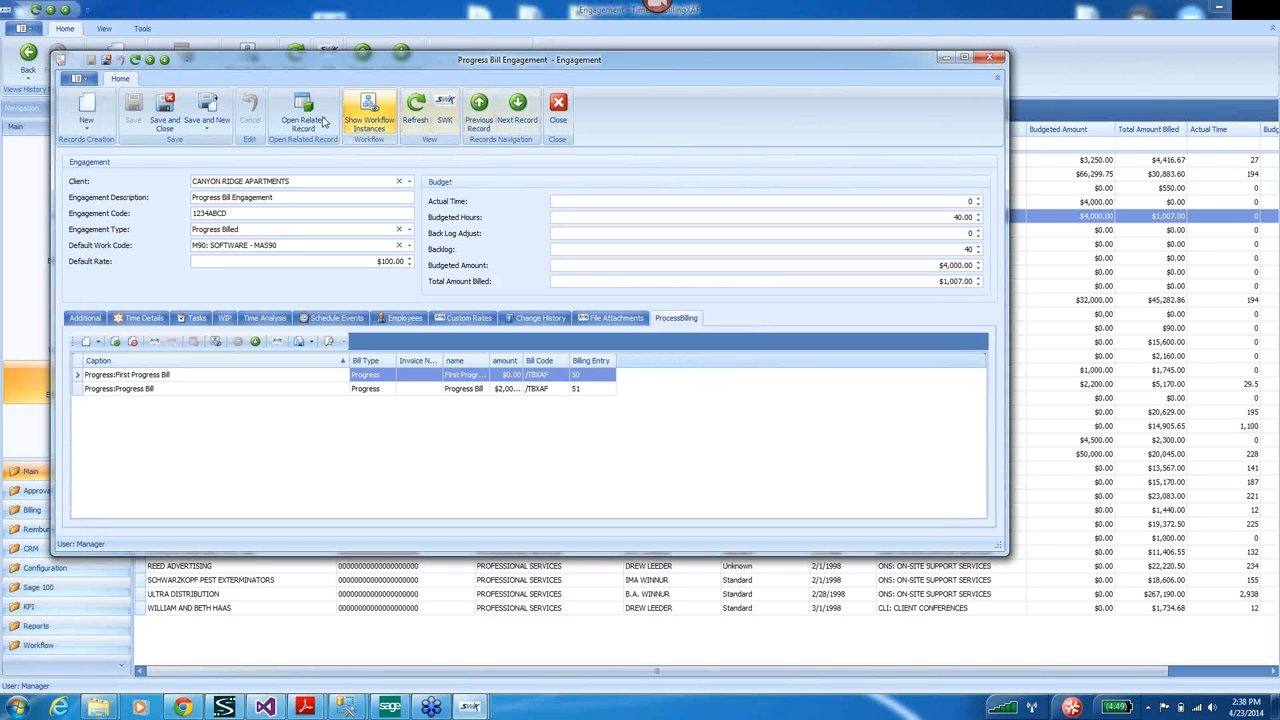
click(166, 112)
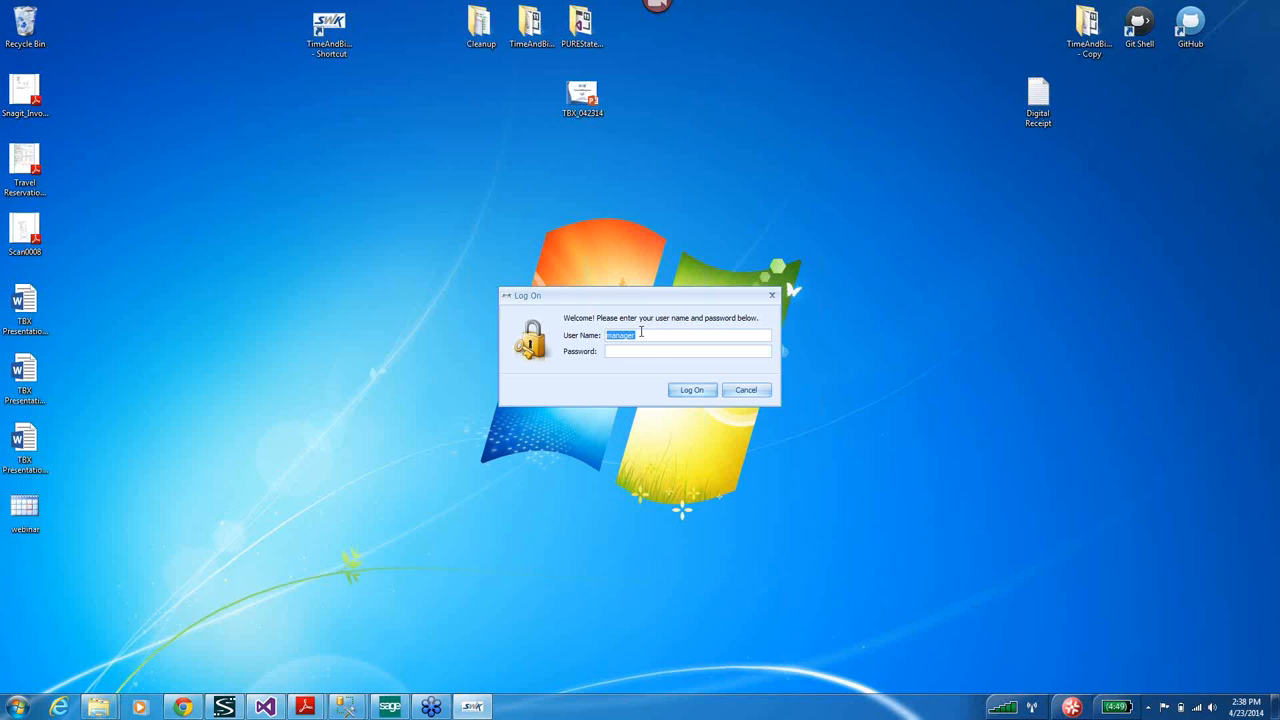
text(admin)
click(691, 390)
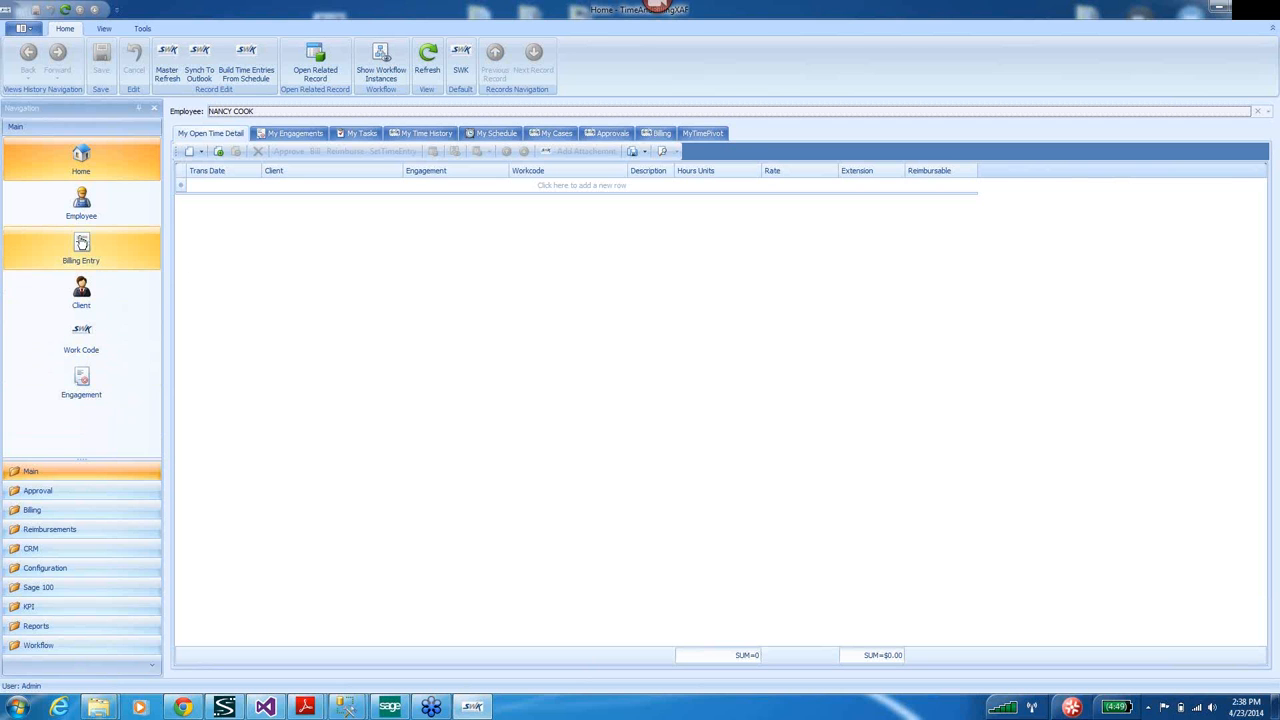
Create the Sage 100 invoice for uninvoiced entry 51, then list invoiced entries and select entry 50.
click(82, 243)
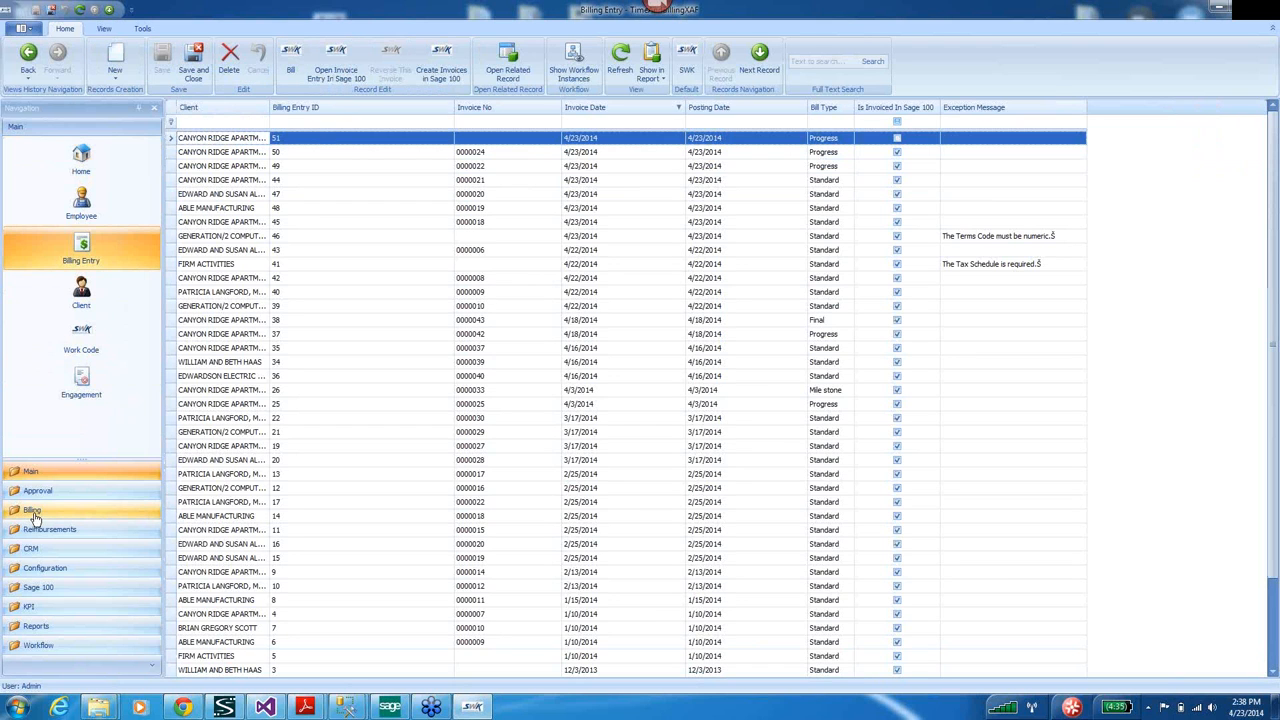
click(33, 512)
click(41, 476)
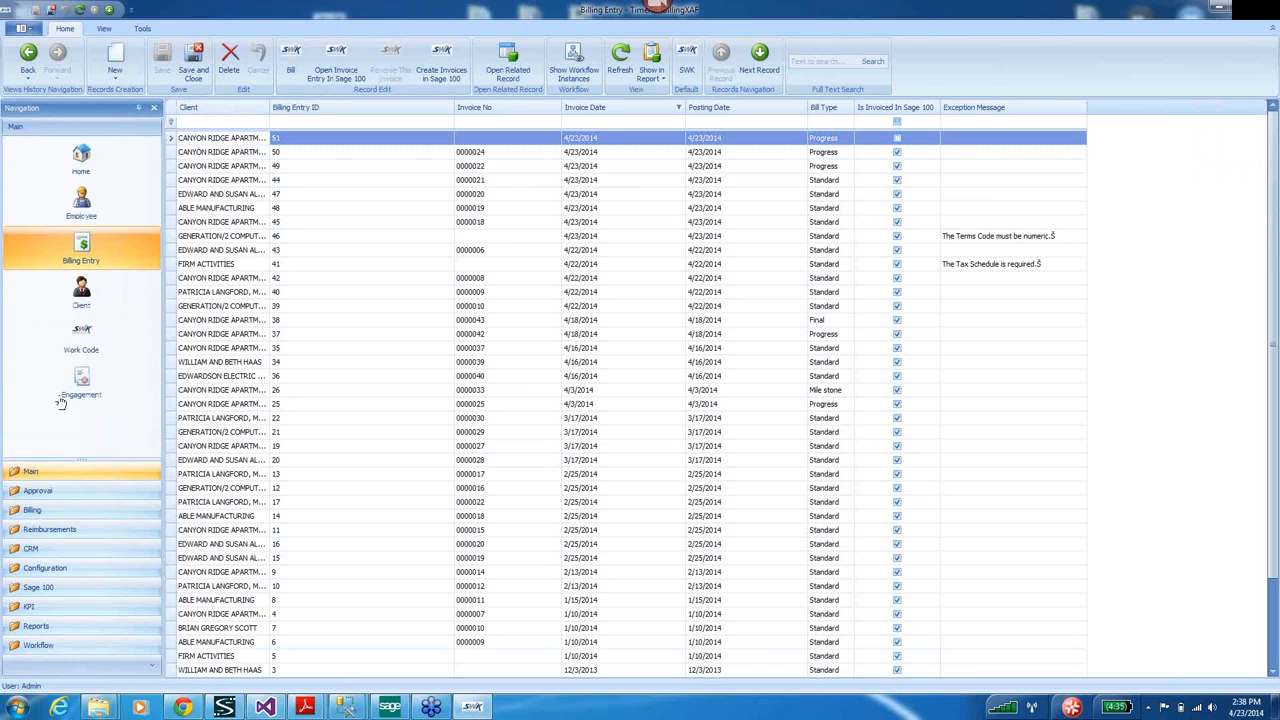
click(897, 122)
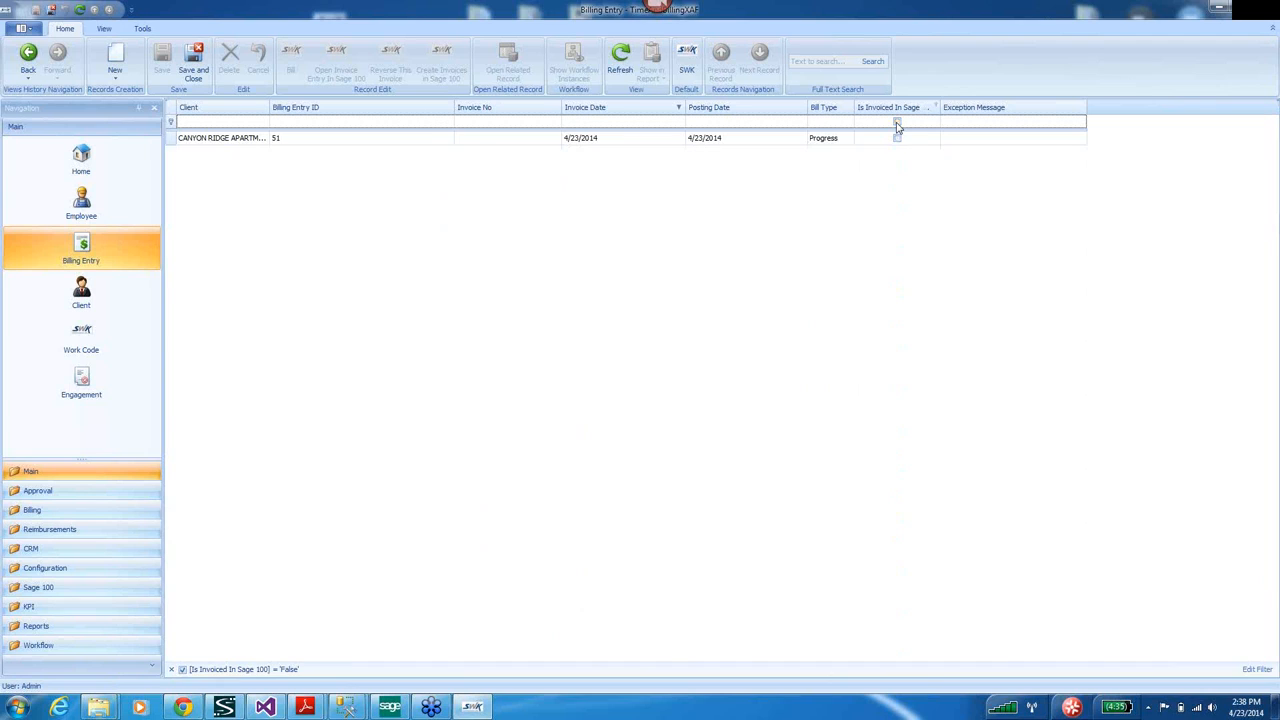
click(216, 139)
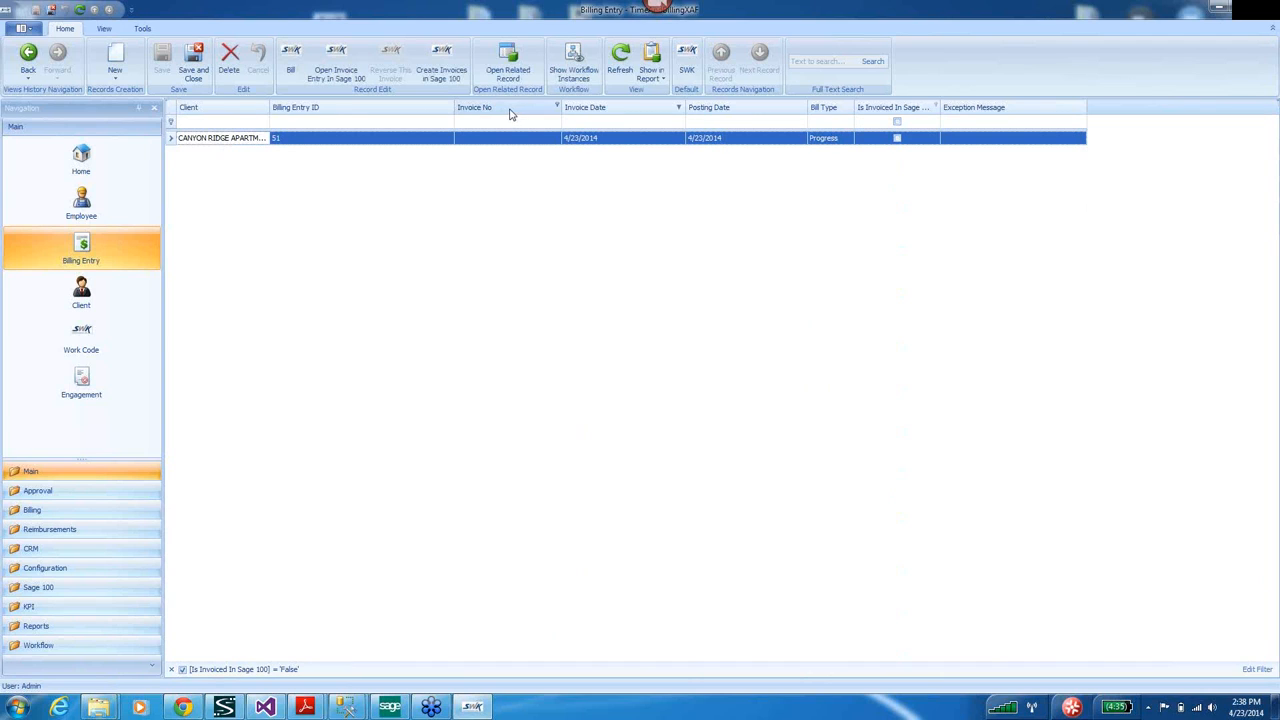
click(443, 57)
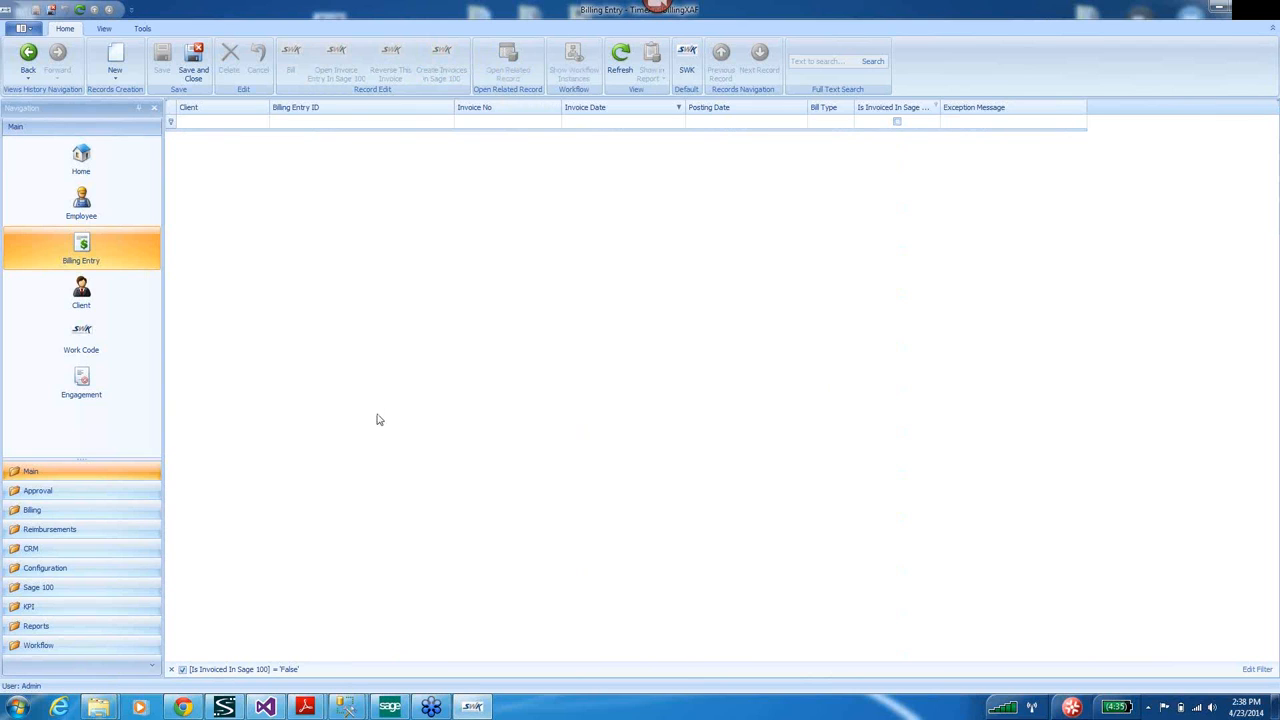
click(898, 122)
click(897, 122)
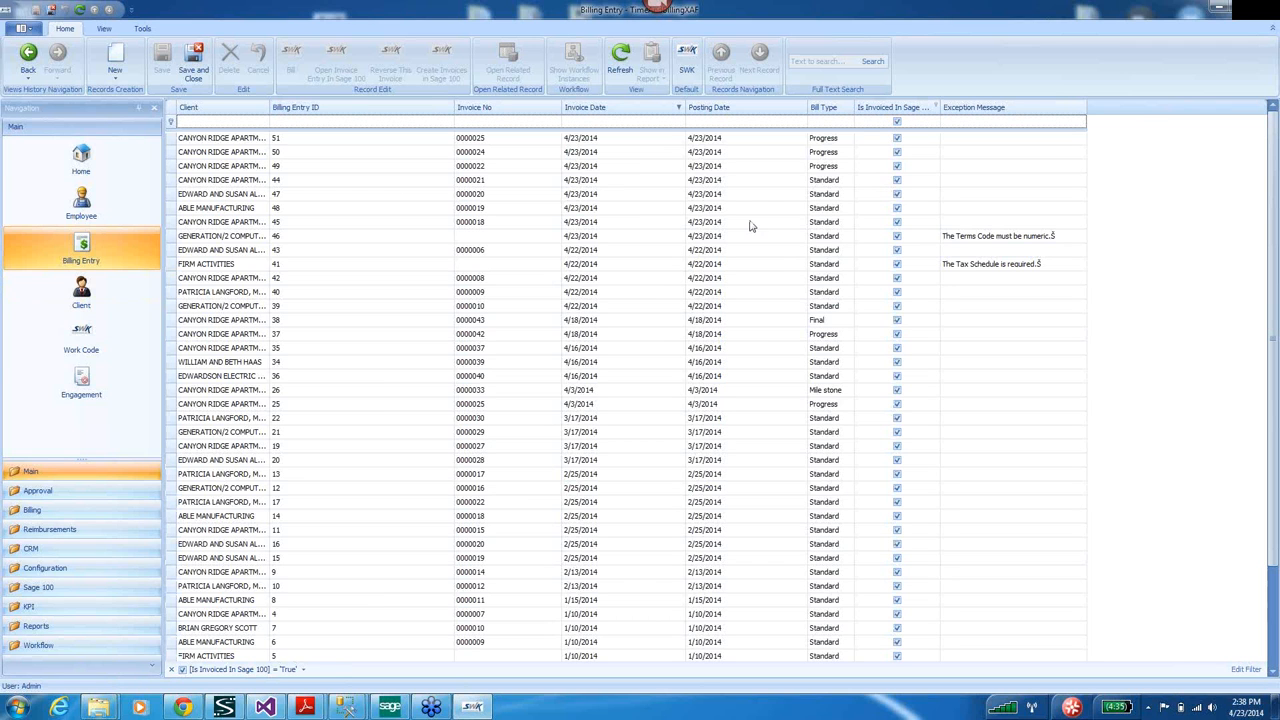
click(183, 153)
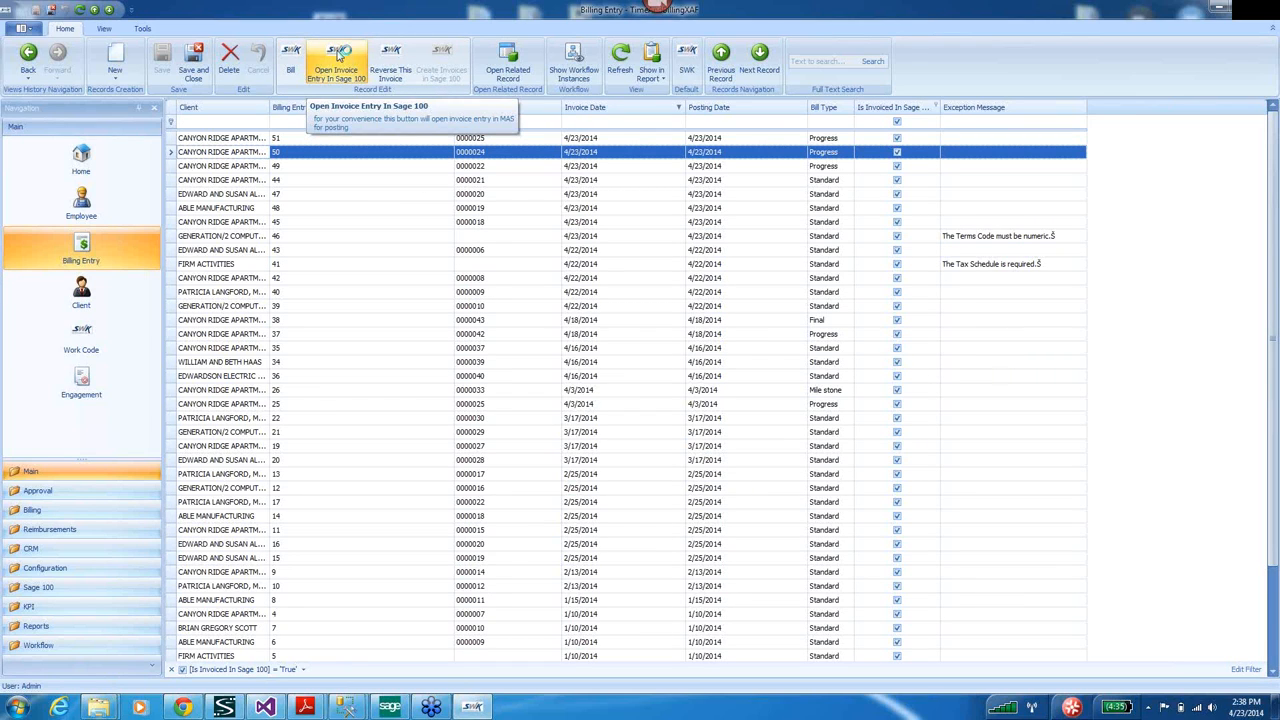
In A/R Invoice Data Entry, check the invoice lookup lists 0000024-IN and 0000025-IN.
click(338, 58)
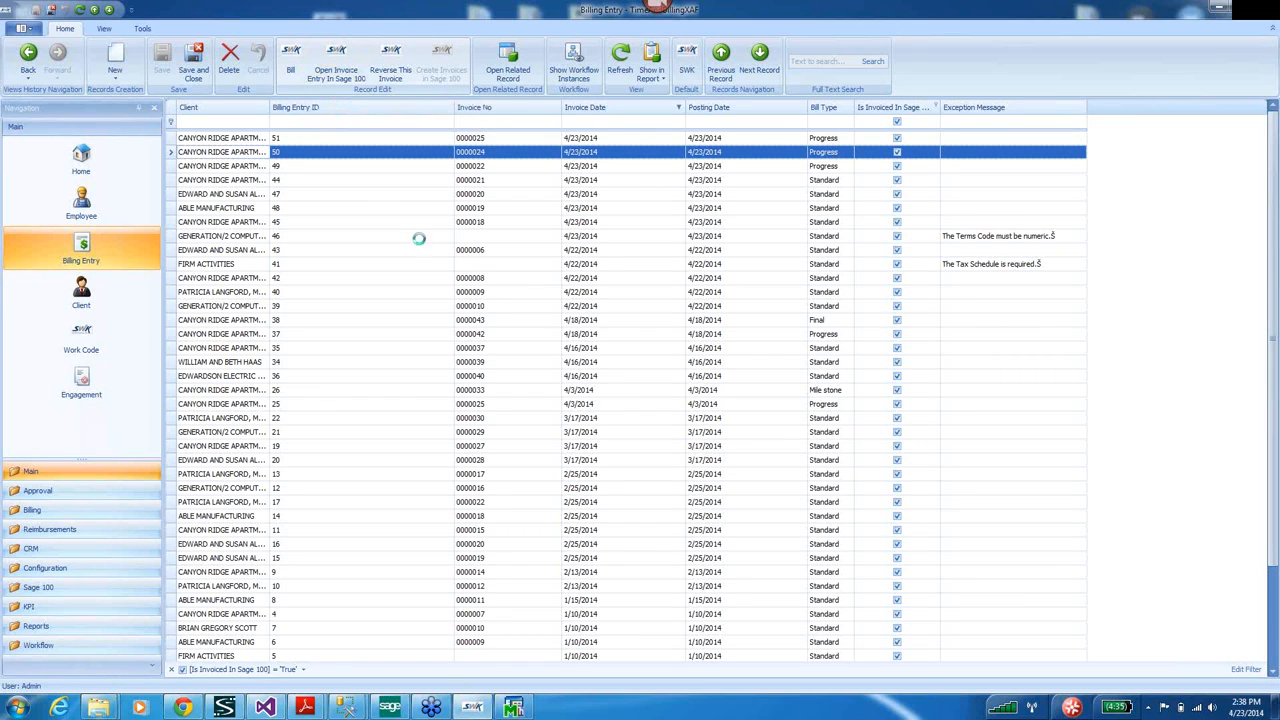
click(518, 711)
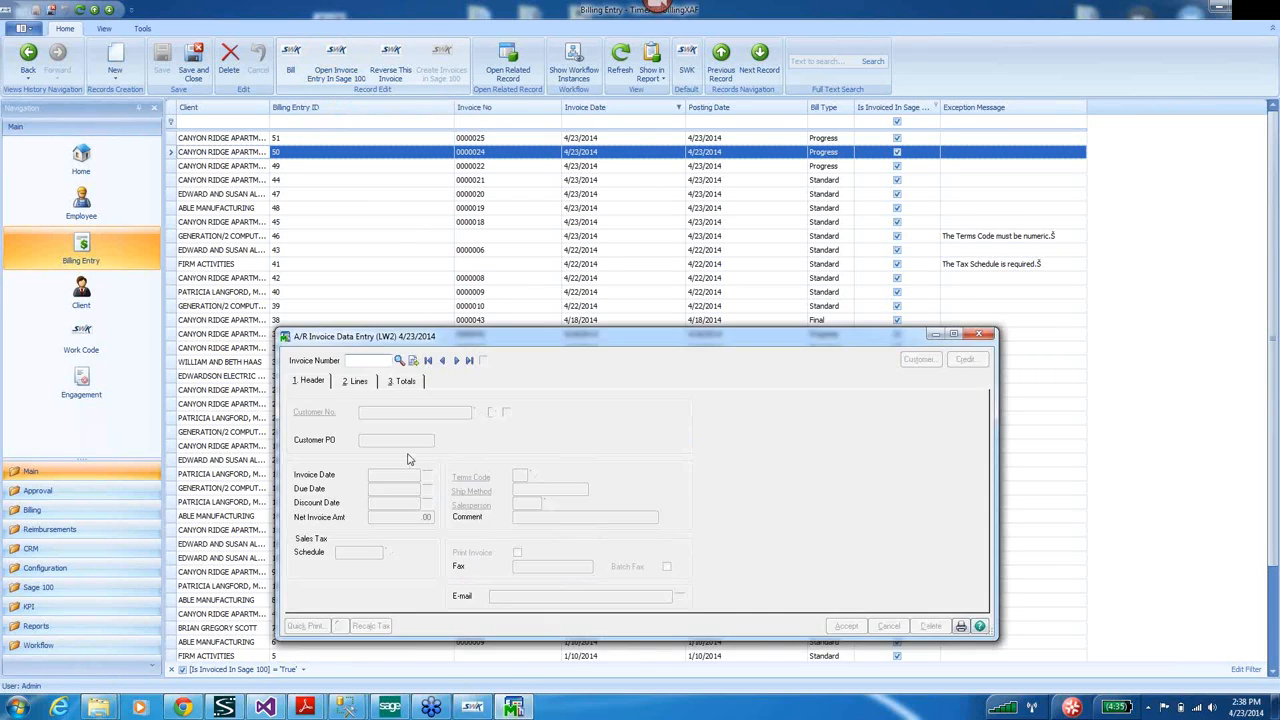
click(399, 362)
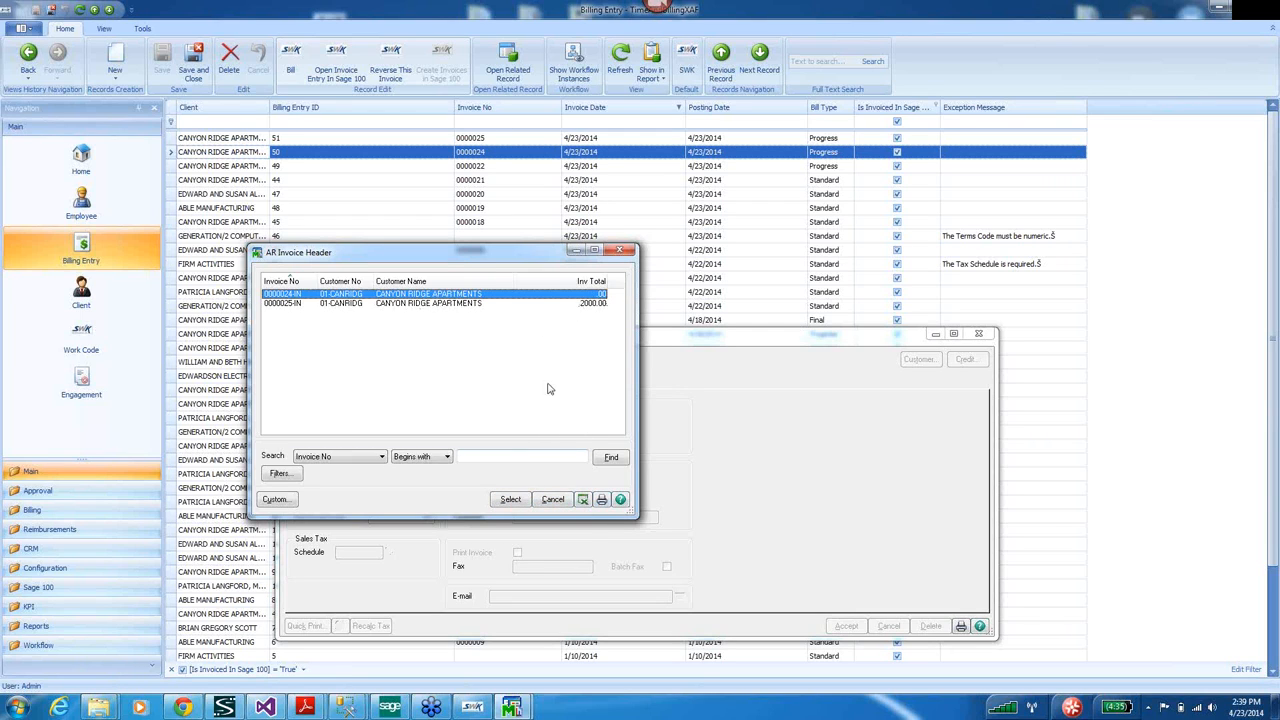
click(620, 249)
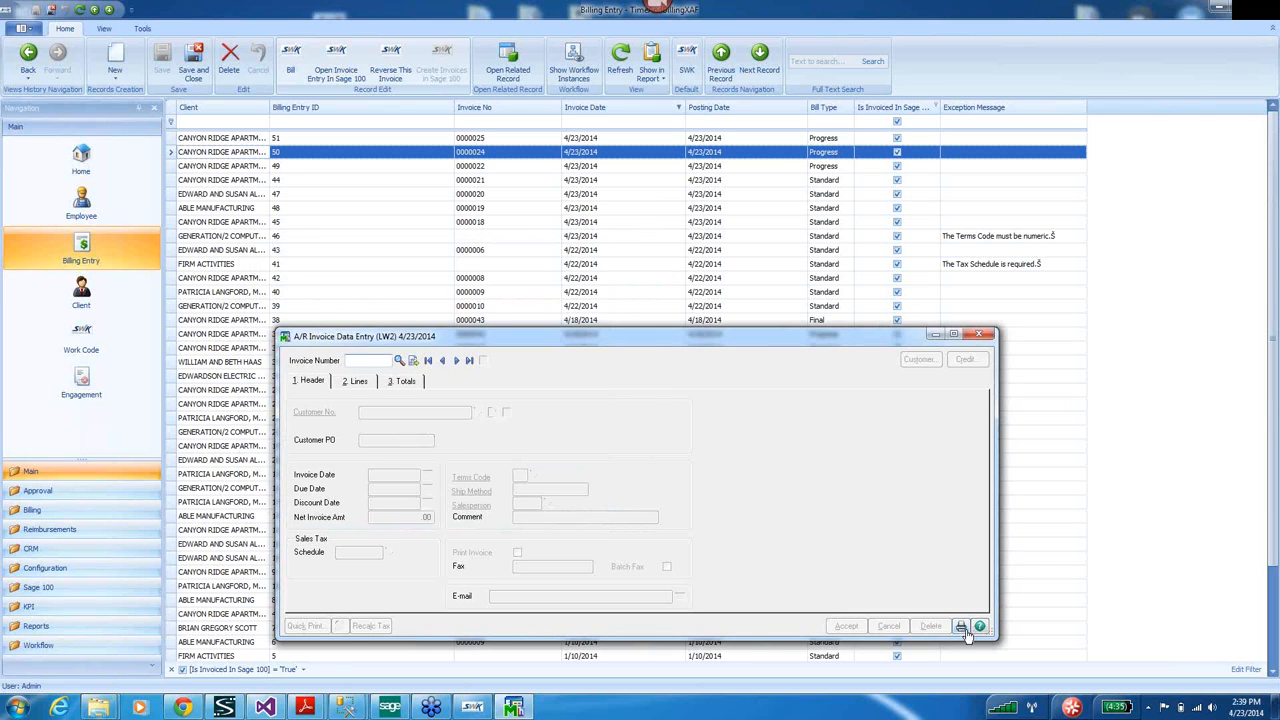
Preview the new invoice, then the A/R Sales Journal and its recap by division.
click(961, 627)
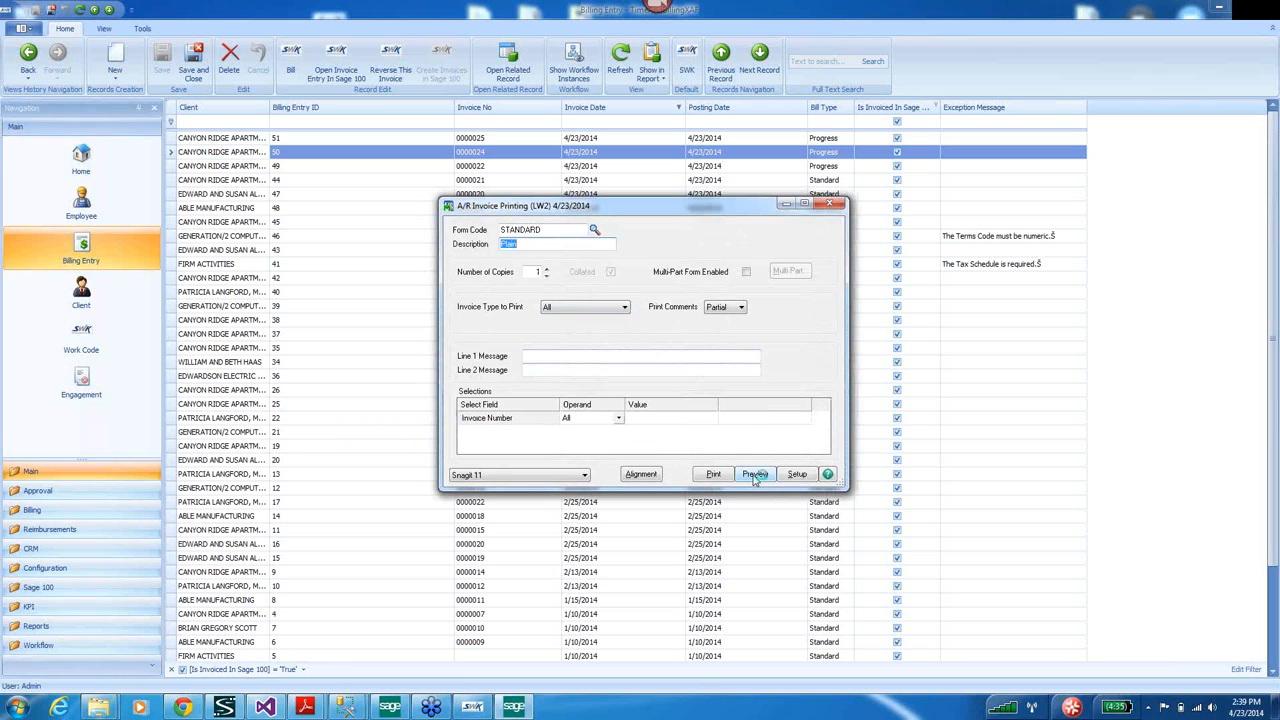
click(755, 474)
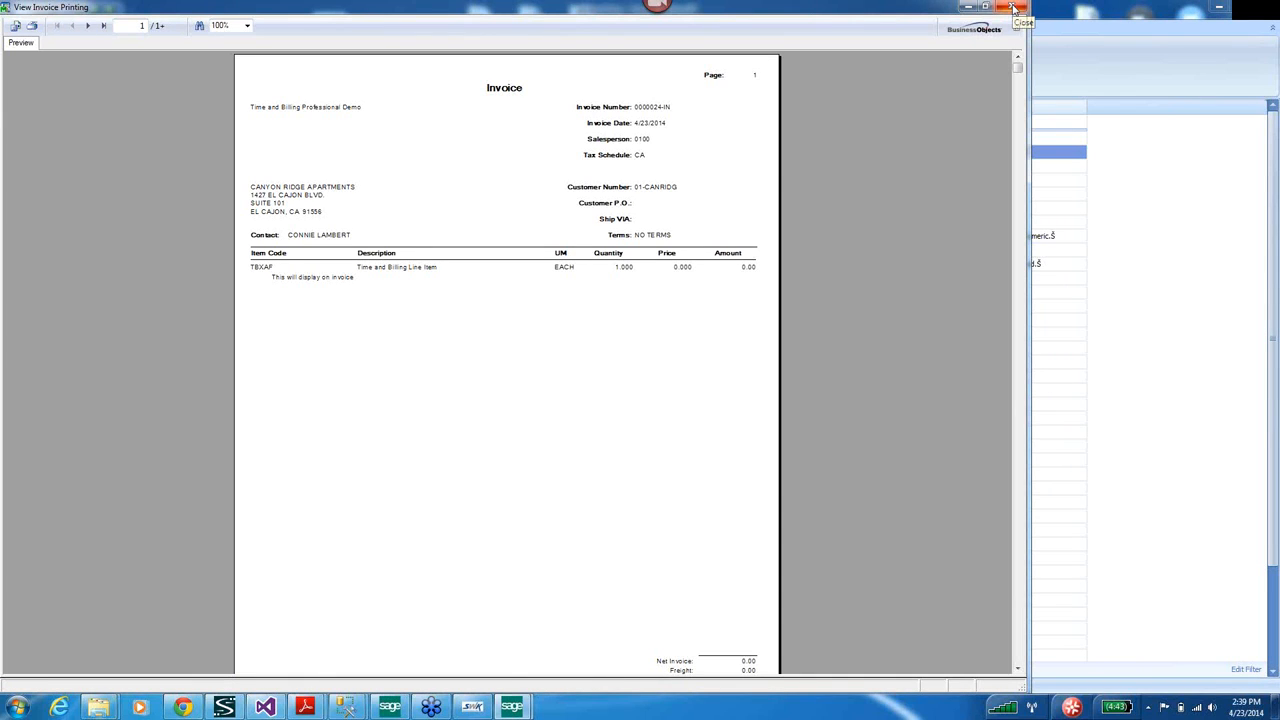
click(1014, 8)
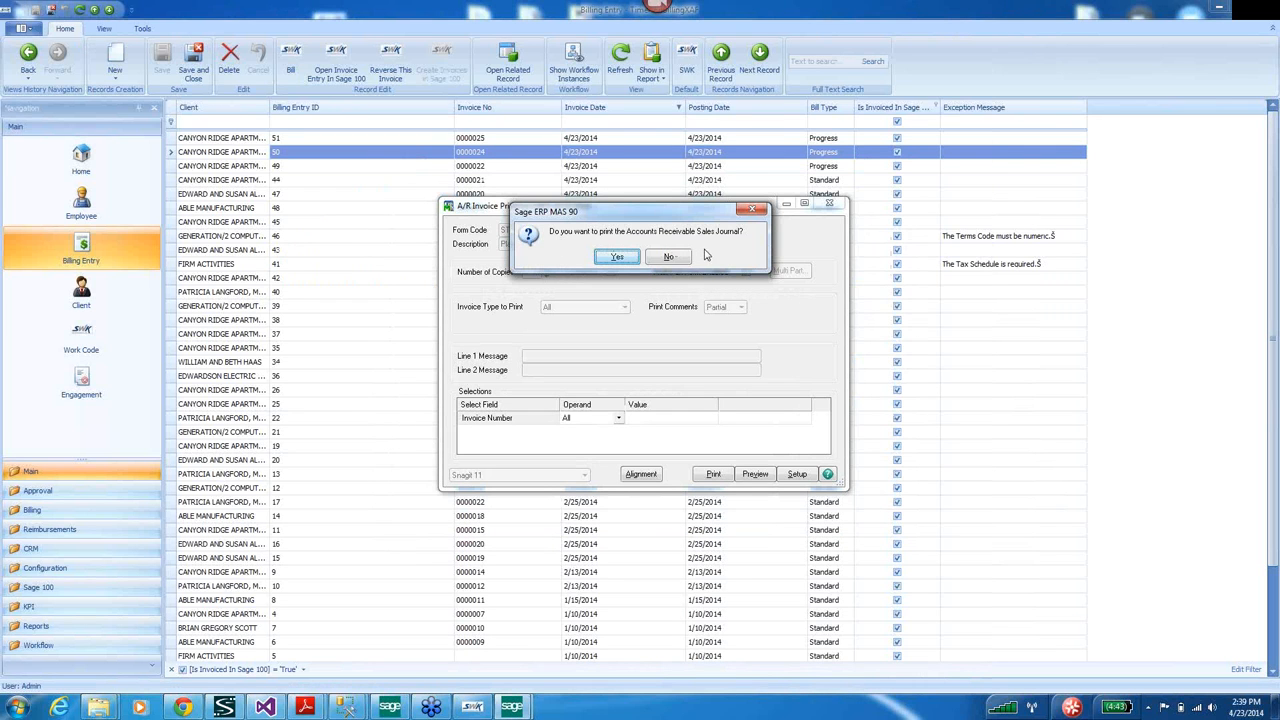
click(610, 258)
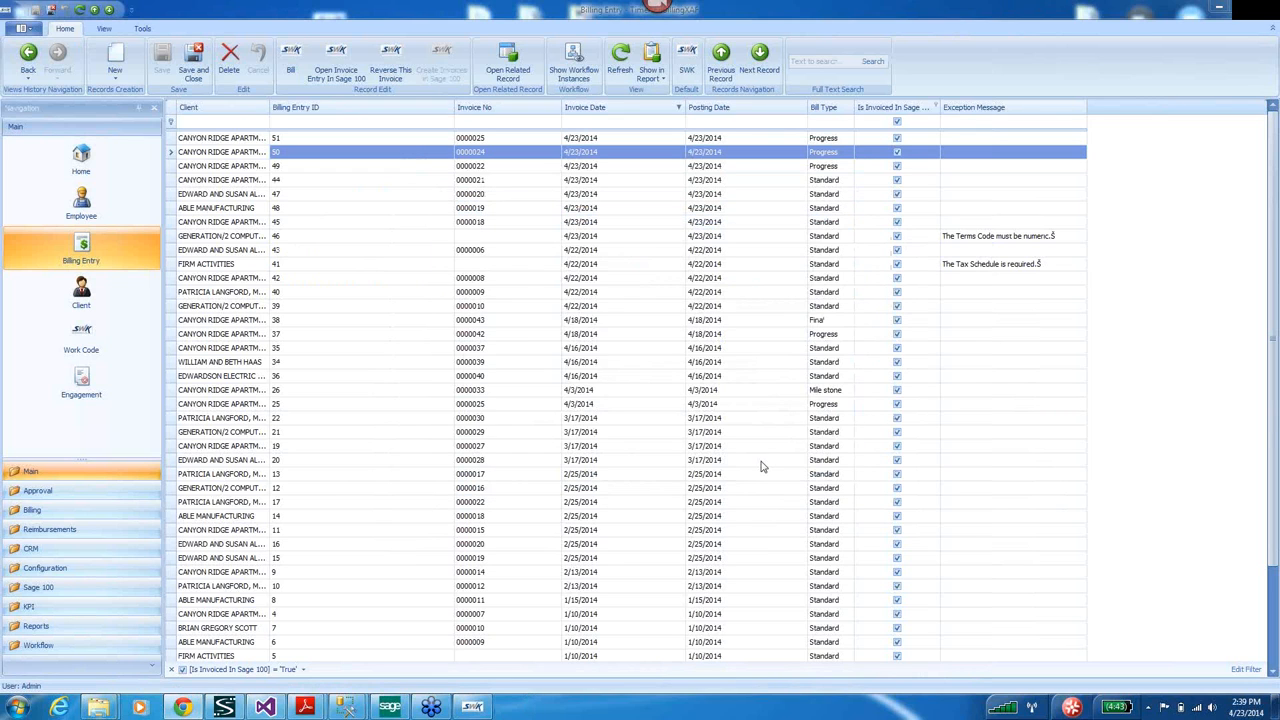
click(731, 414)
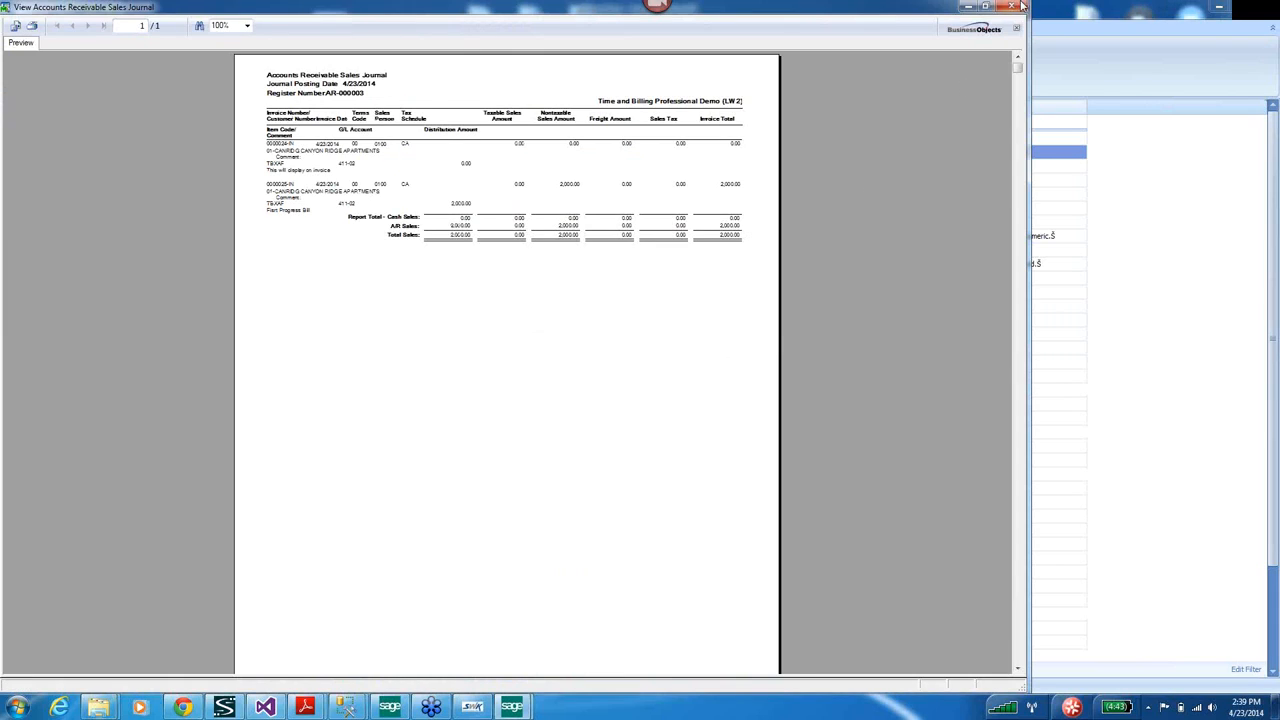
click(1014, 6)
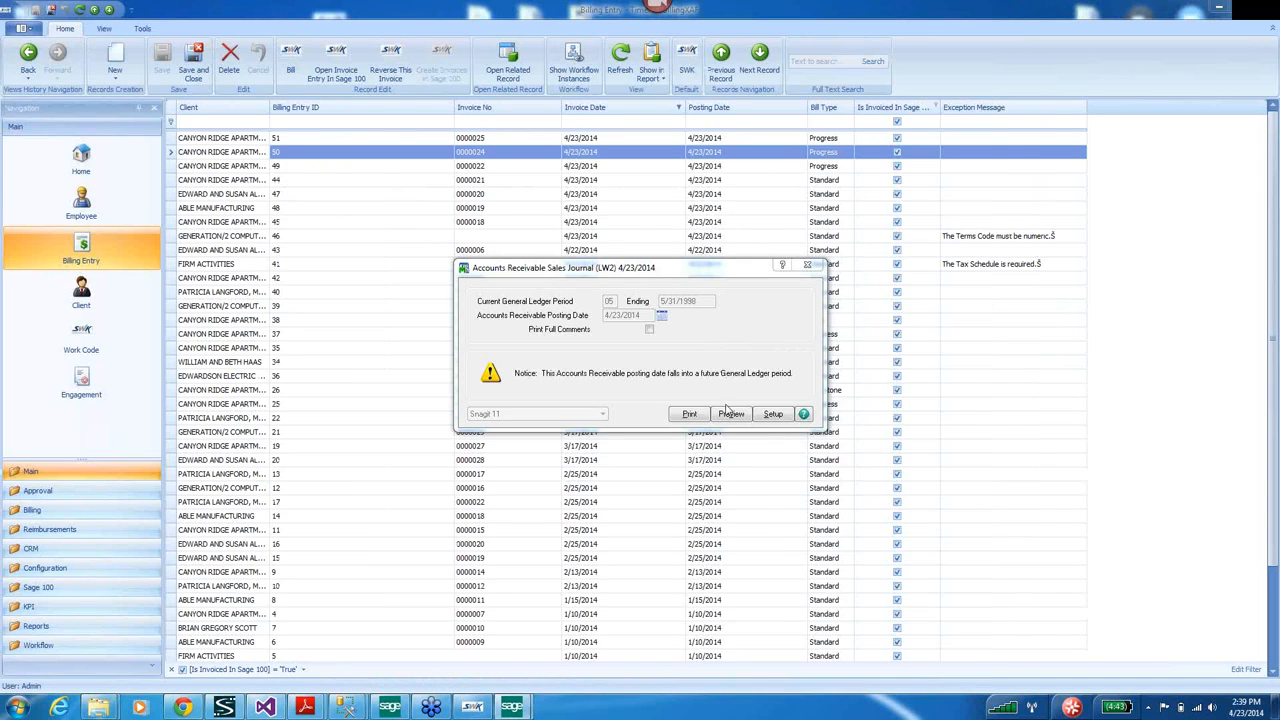
click(729, 412)
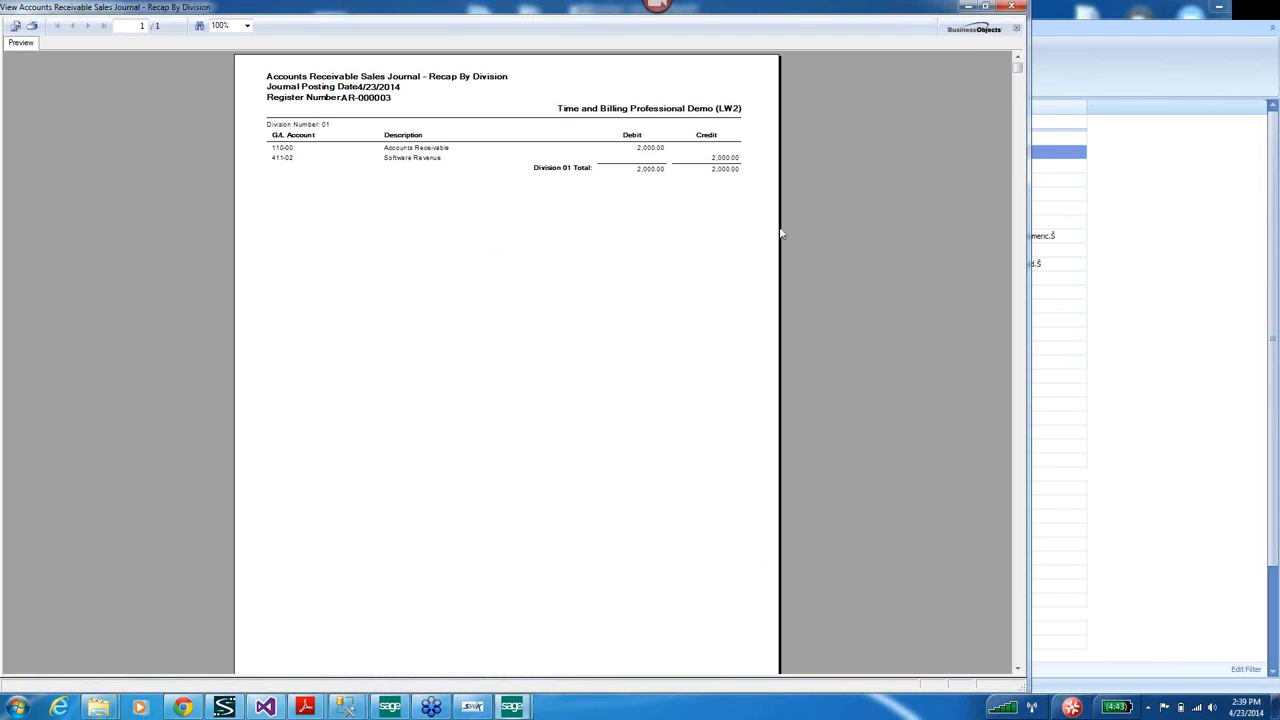
click(1014, 6)
Preview the Gross Profit Journal and Daily Transaction Register, and post both updates.
click(612, 258)
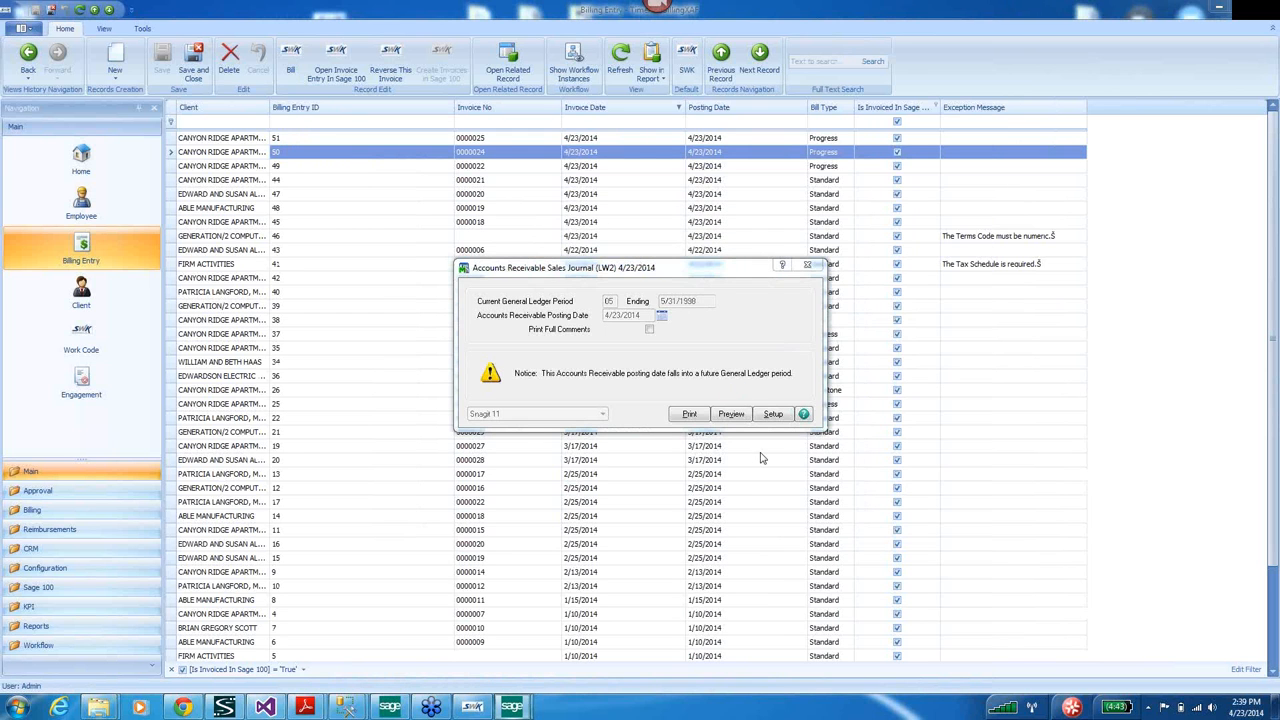
click(744, 418)
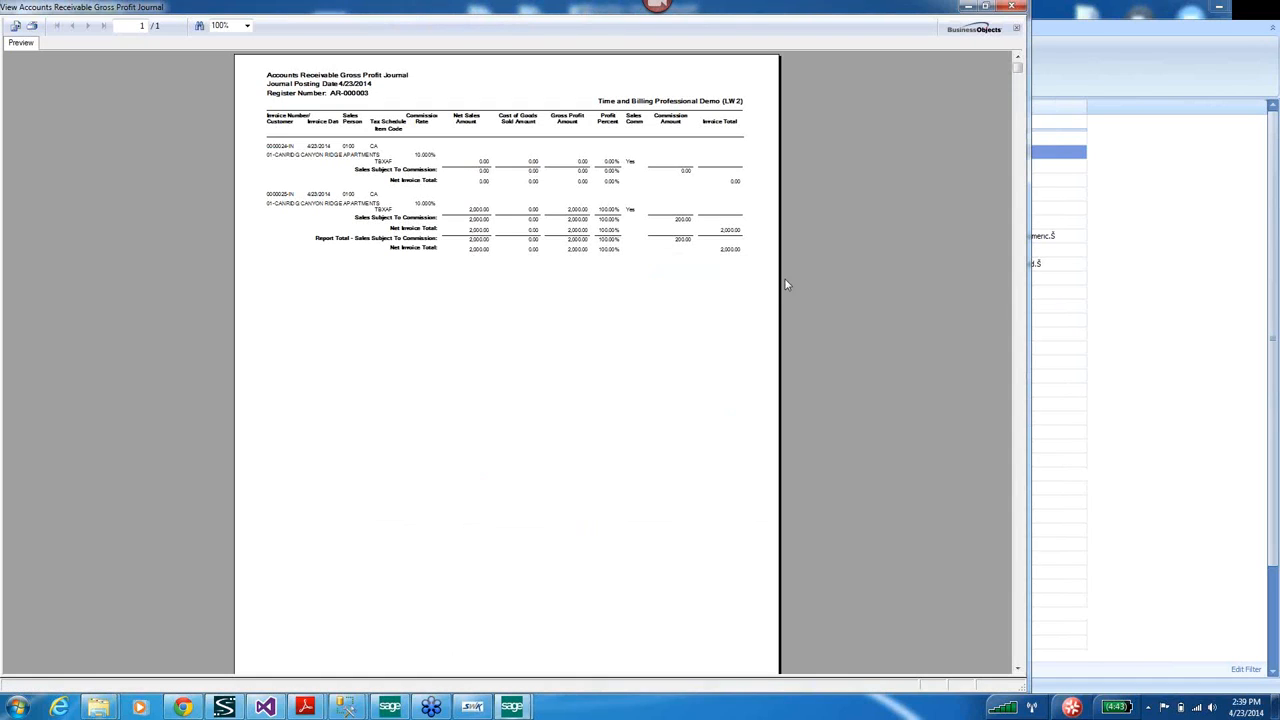
click(1014, 6)
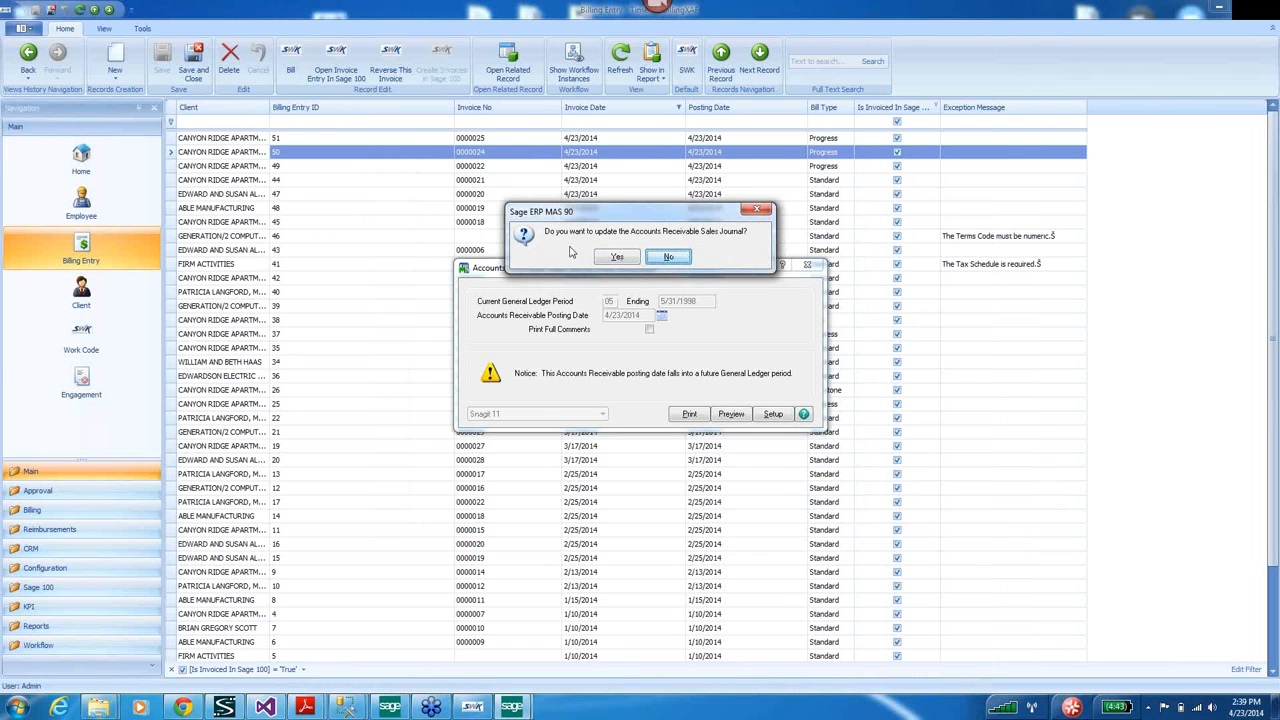
click(620, 258)
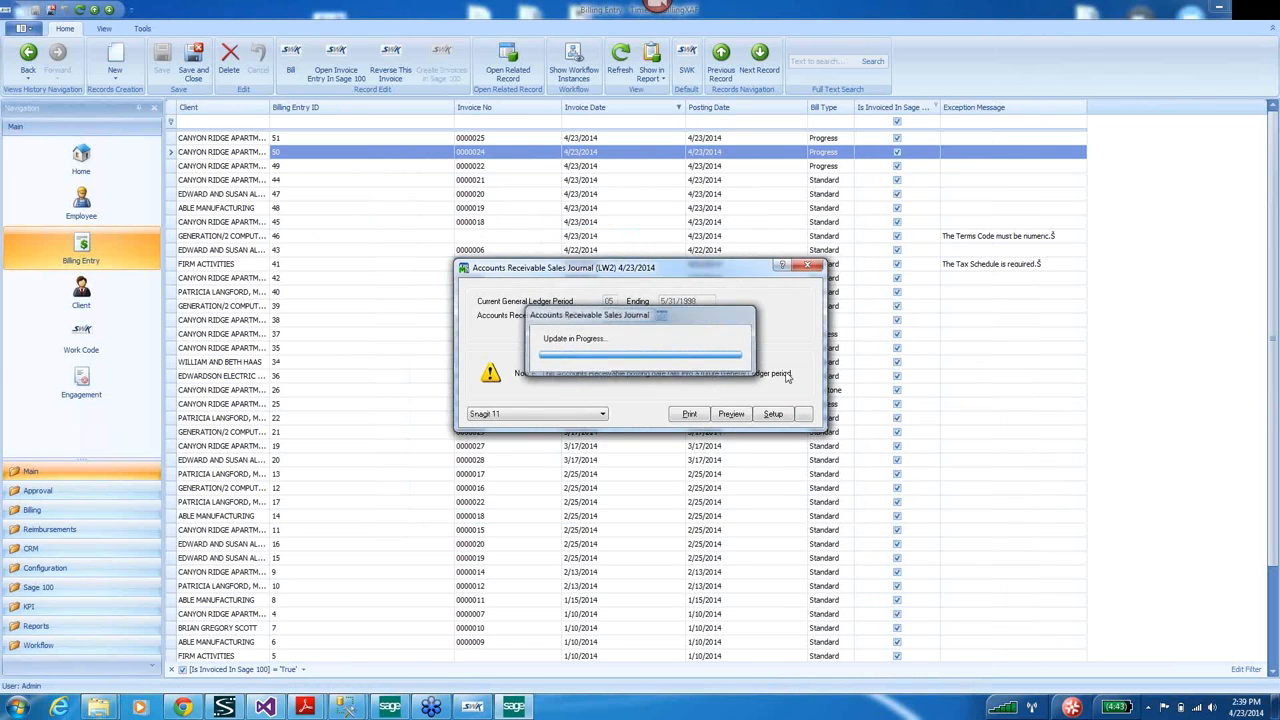
click(616, 258)
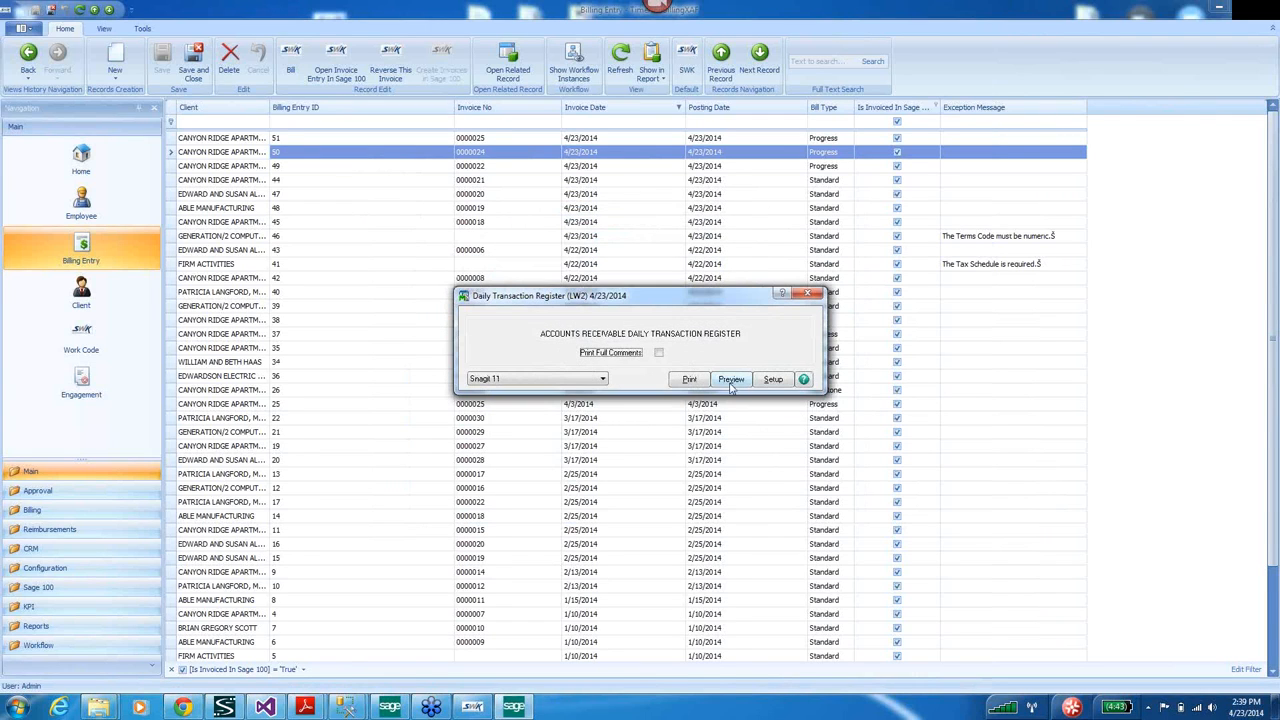
click(731, 380)
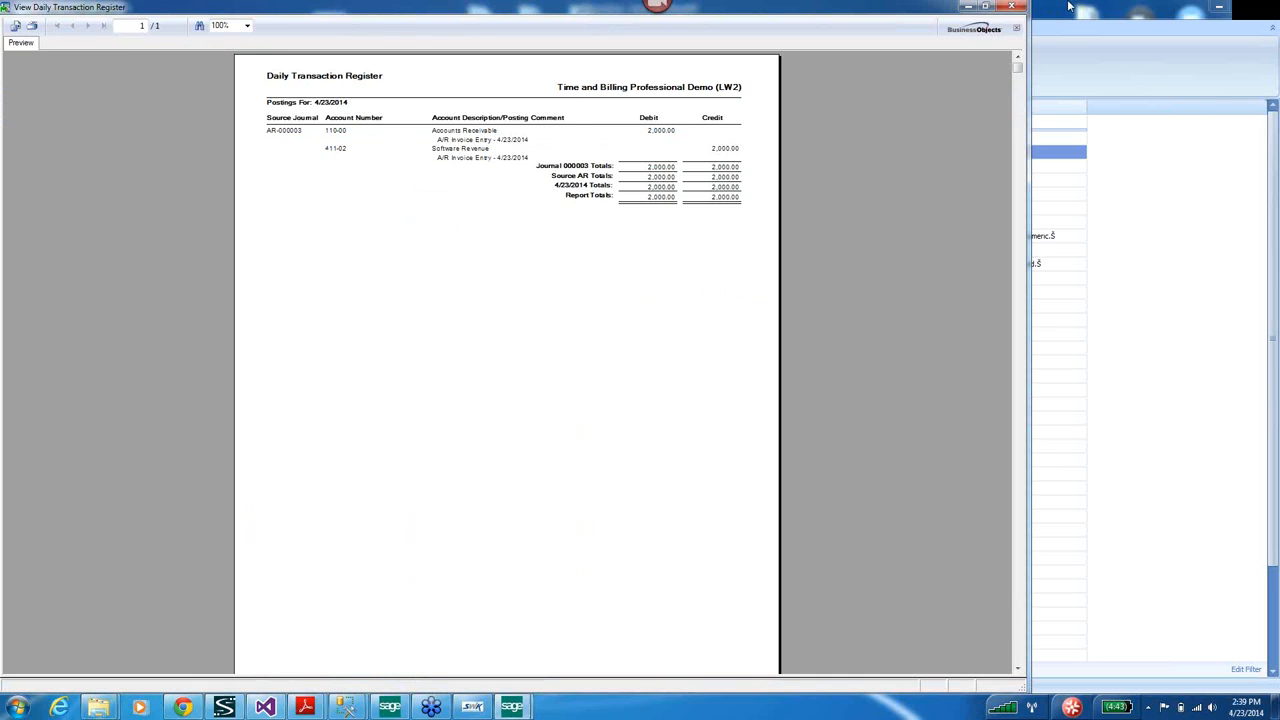
click(1011, 6)
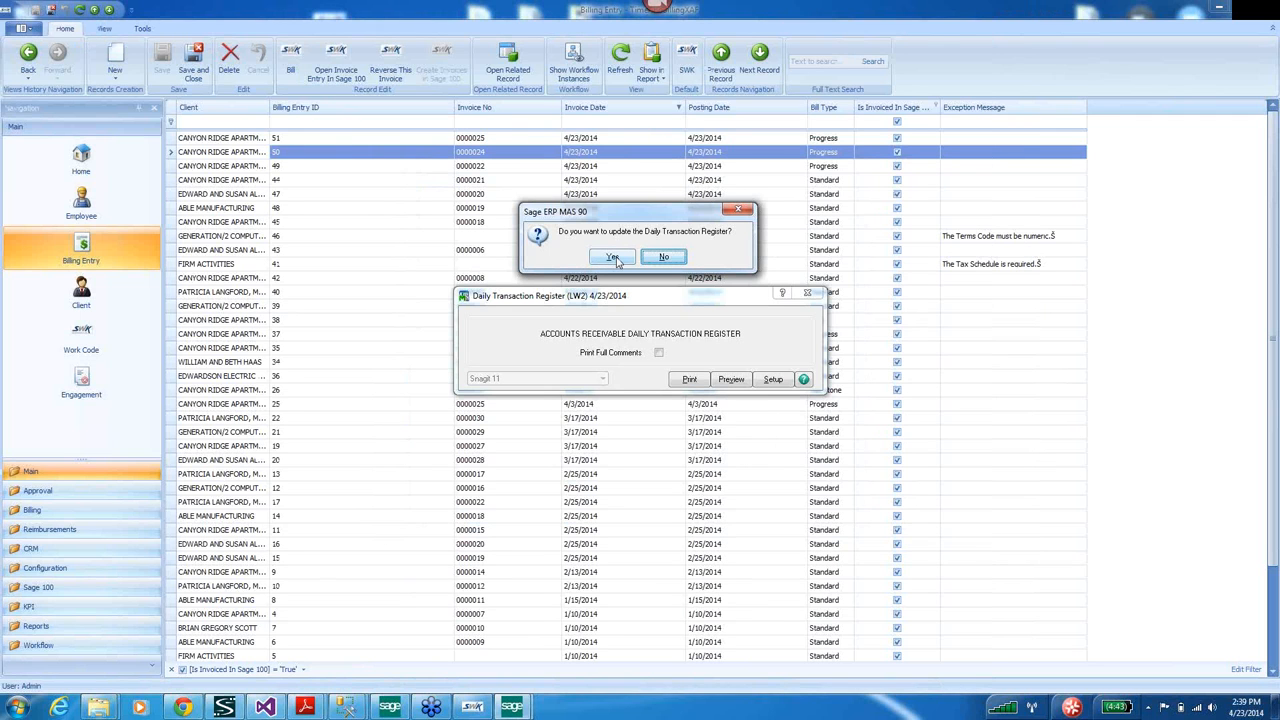
click(613, 258)
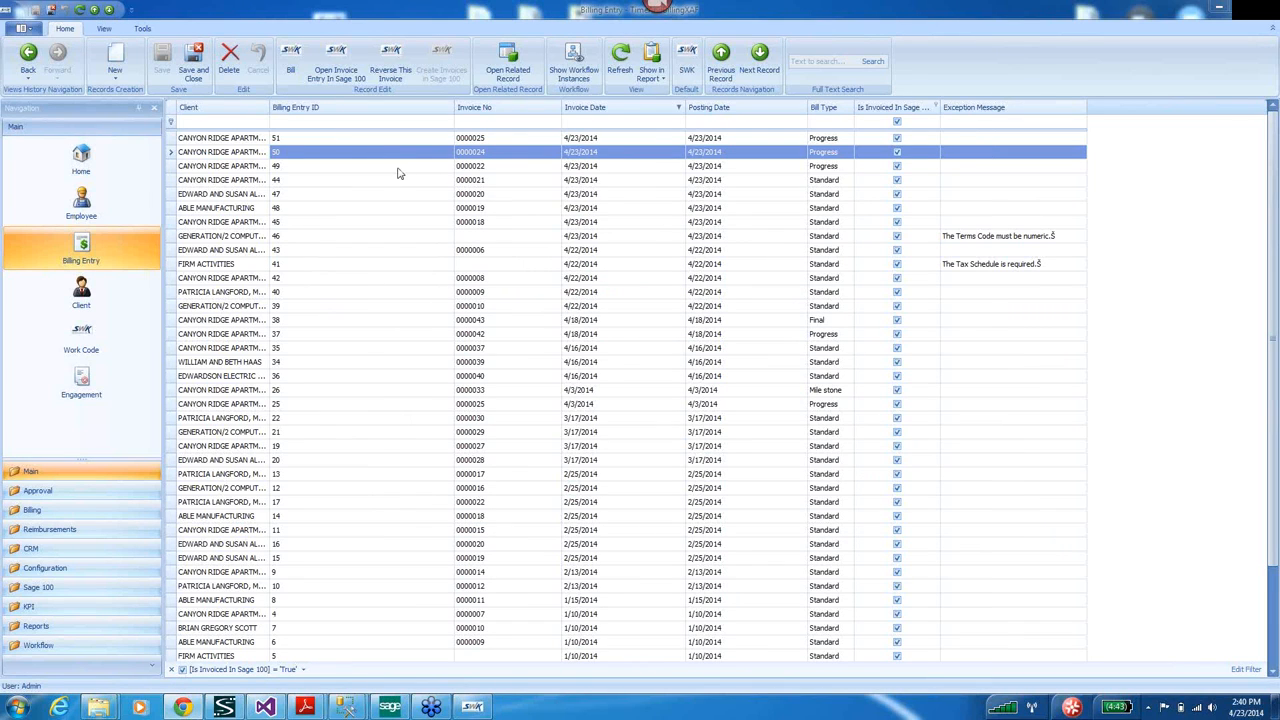
click(221, 167)
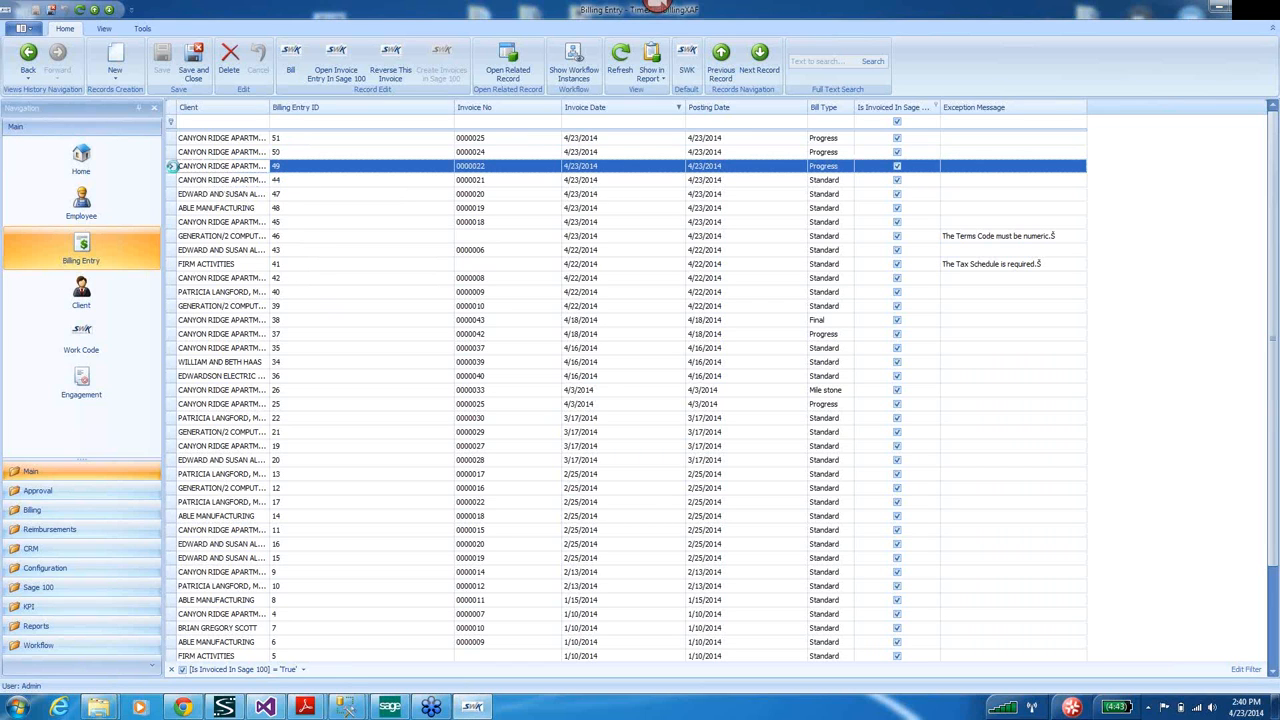
Open billing entry 49, move to entry 44 (invoice 0000021), and maximize it.
double_click(172, 167)
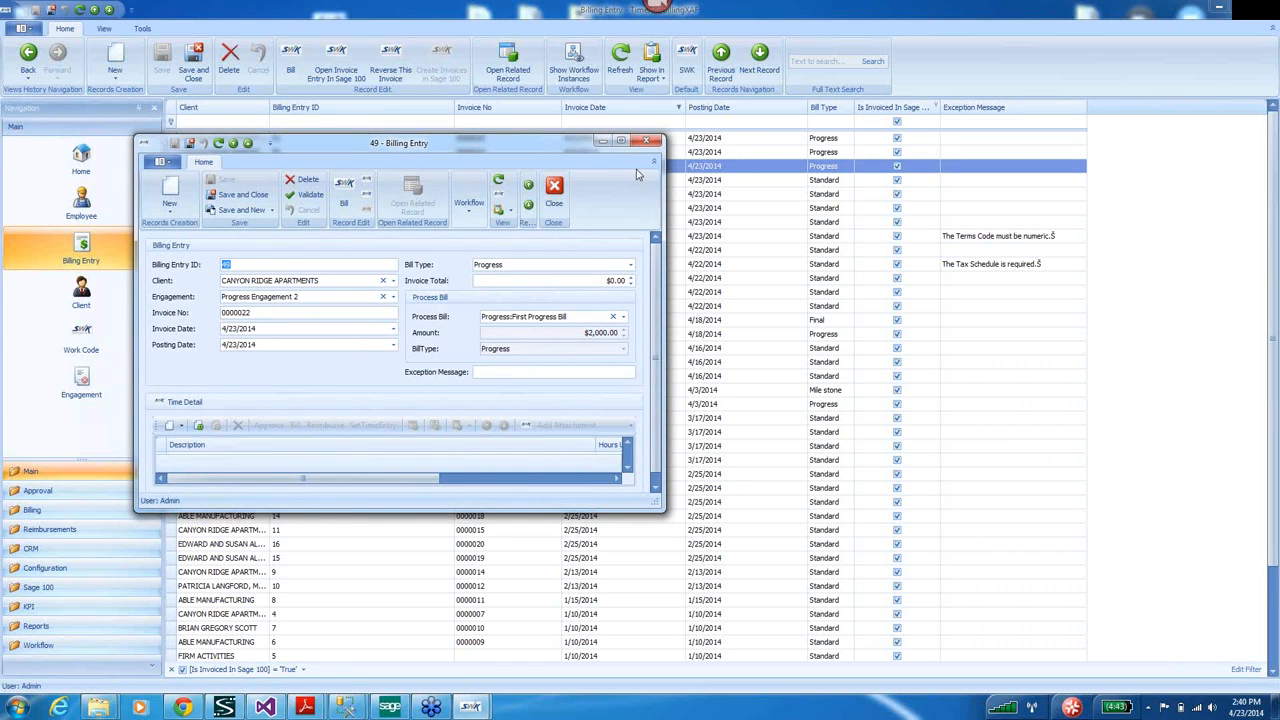
click(528, 205)
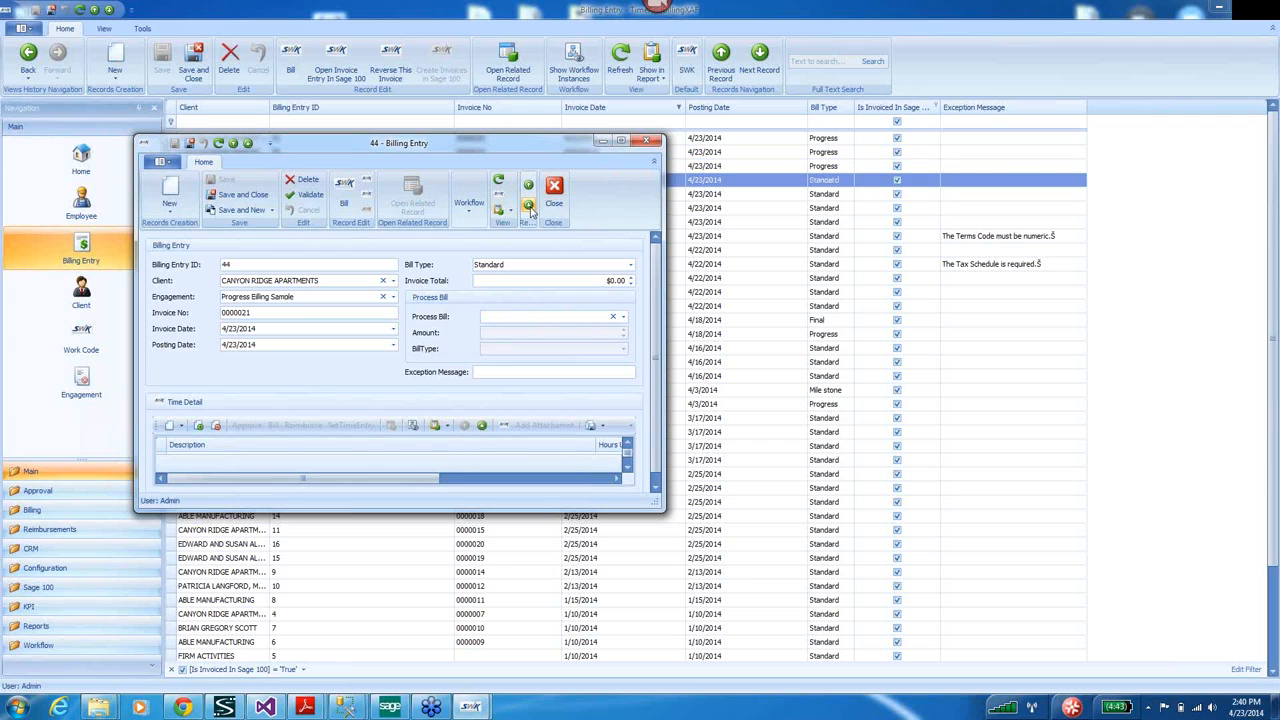
click(622, 143)
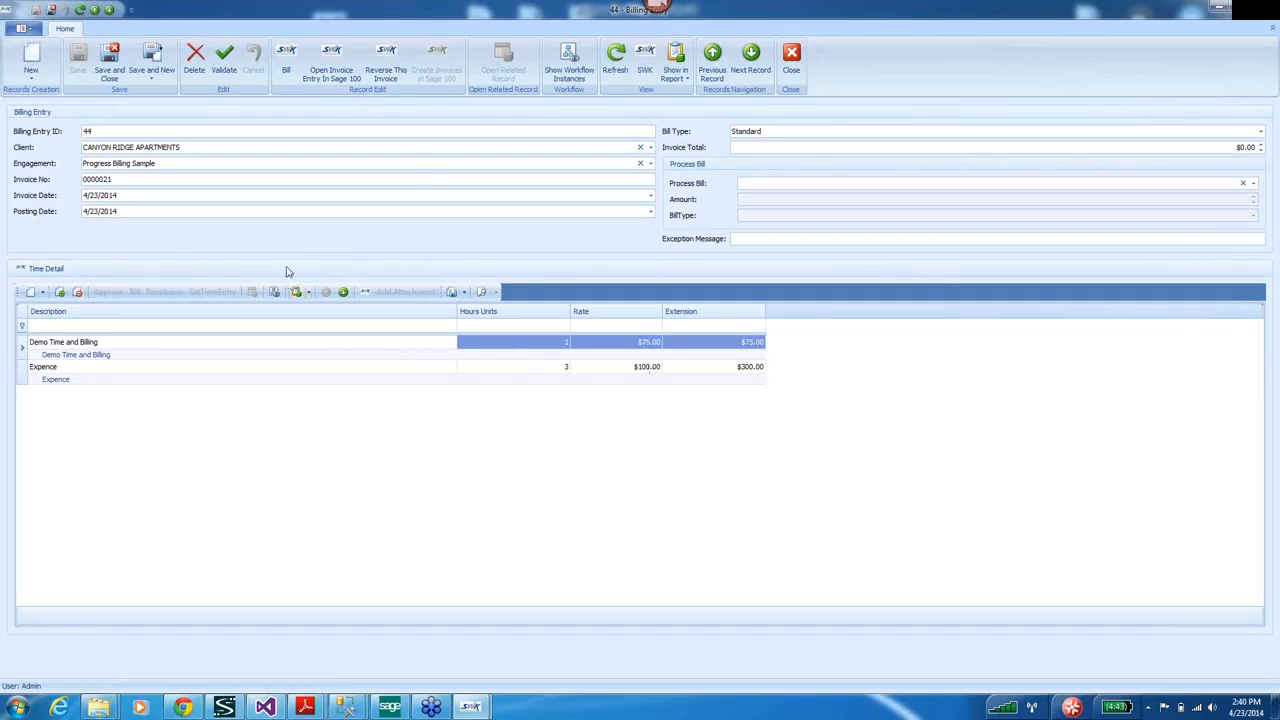
Reverse billing entry 44 into credit memo 0000026-CM, review it in Sage 100, and save.
click(388, 56)
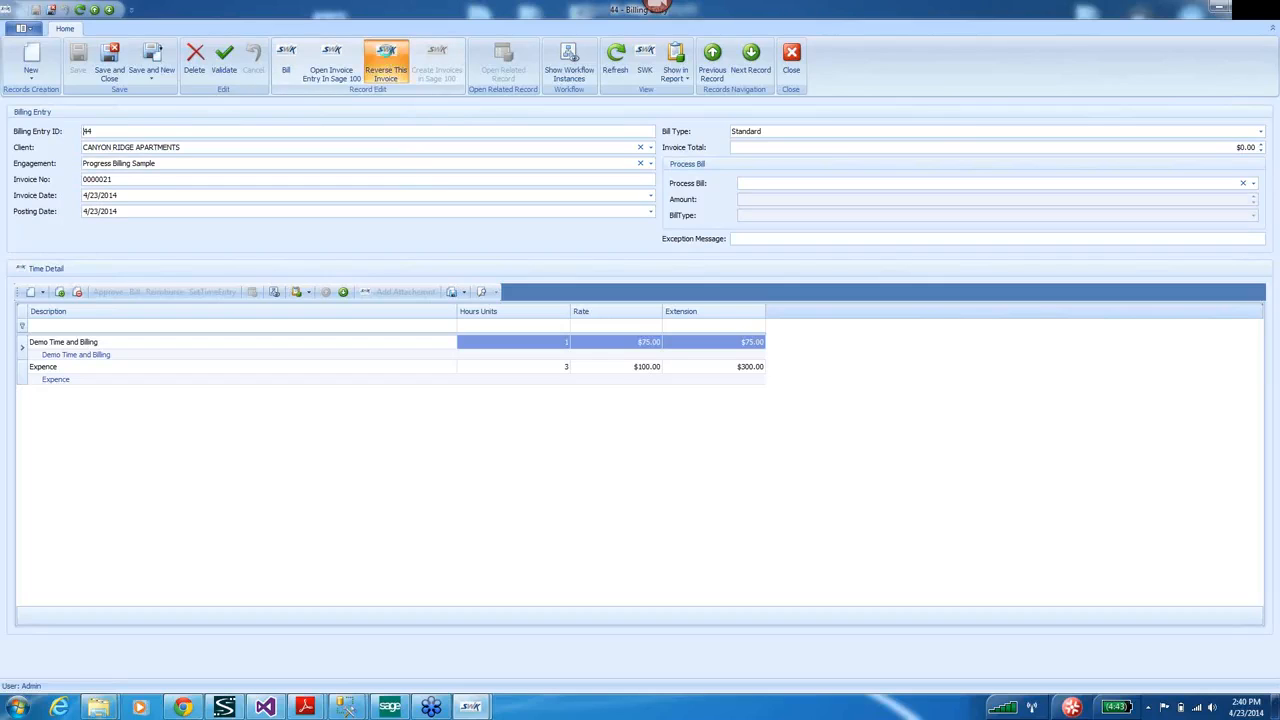
click(334, 62)
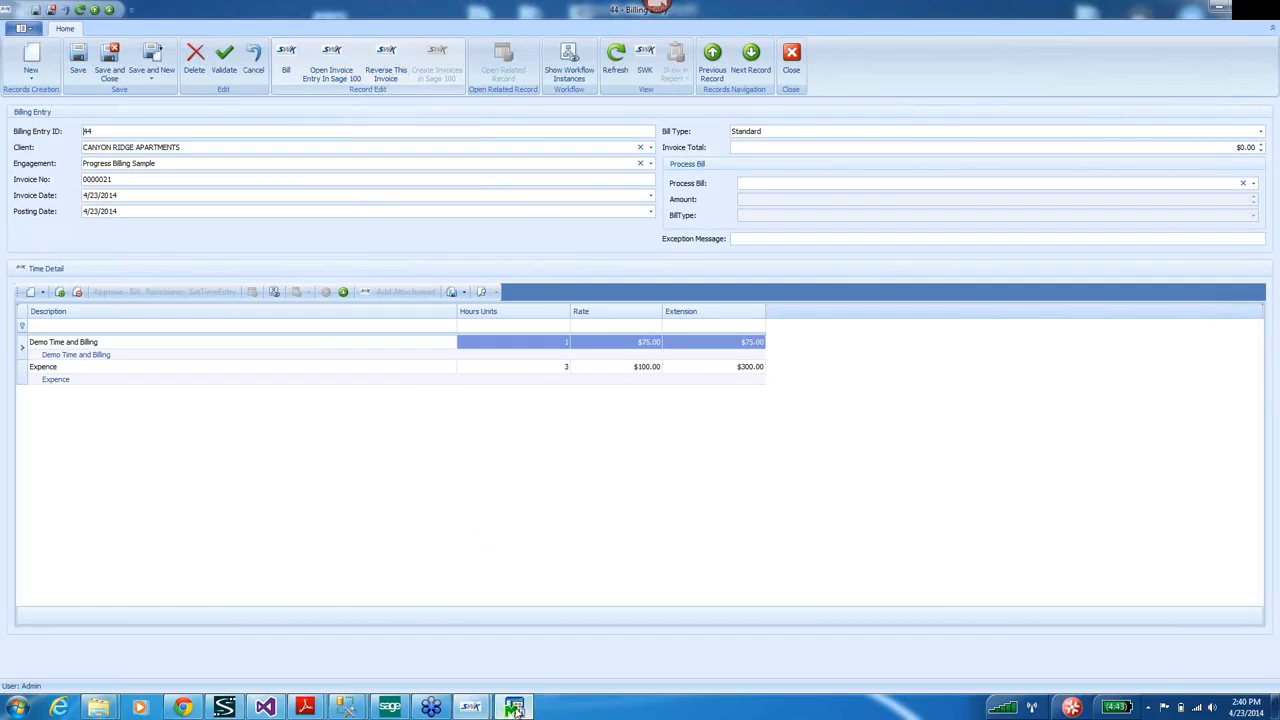
click(399, 360)
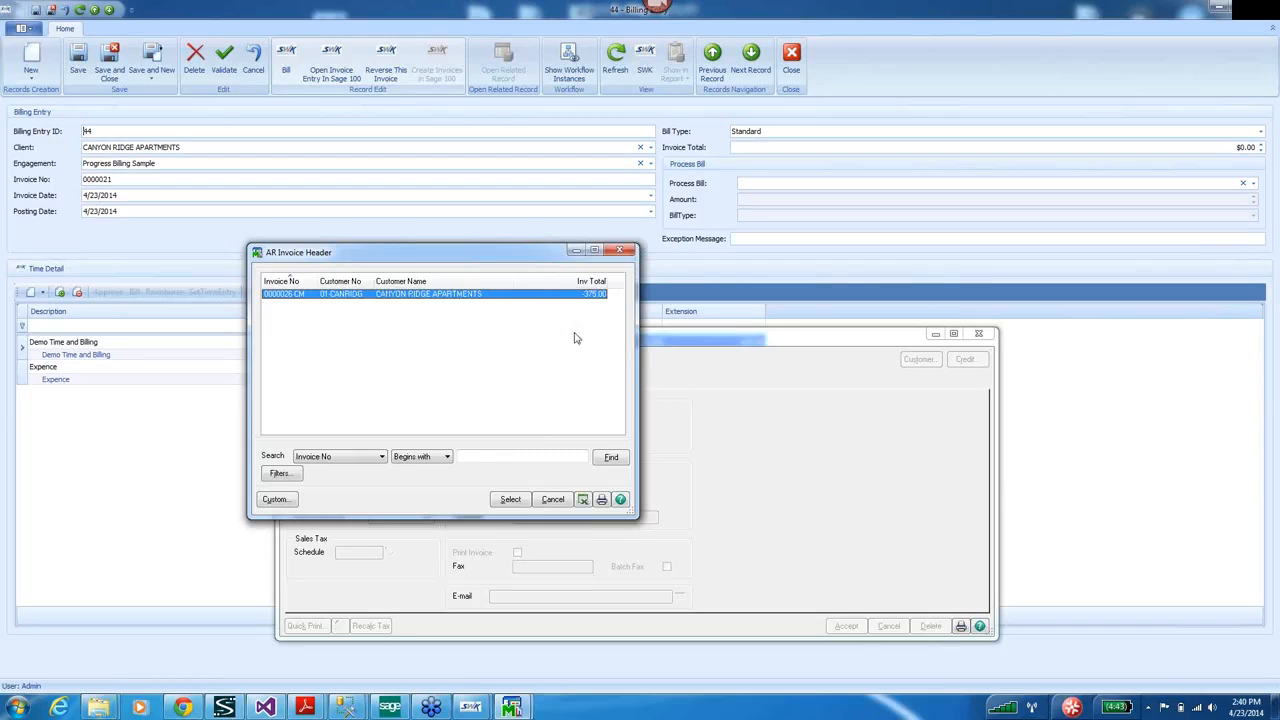
click(510, 501)
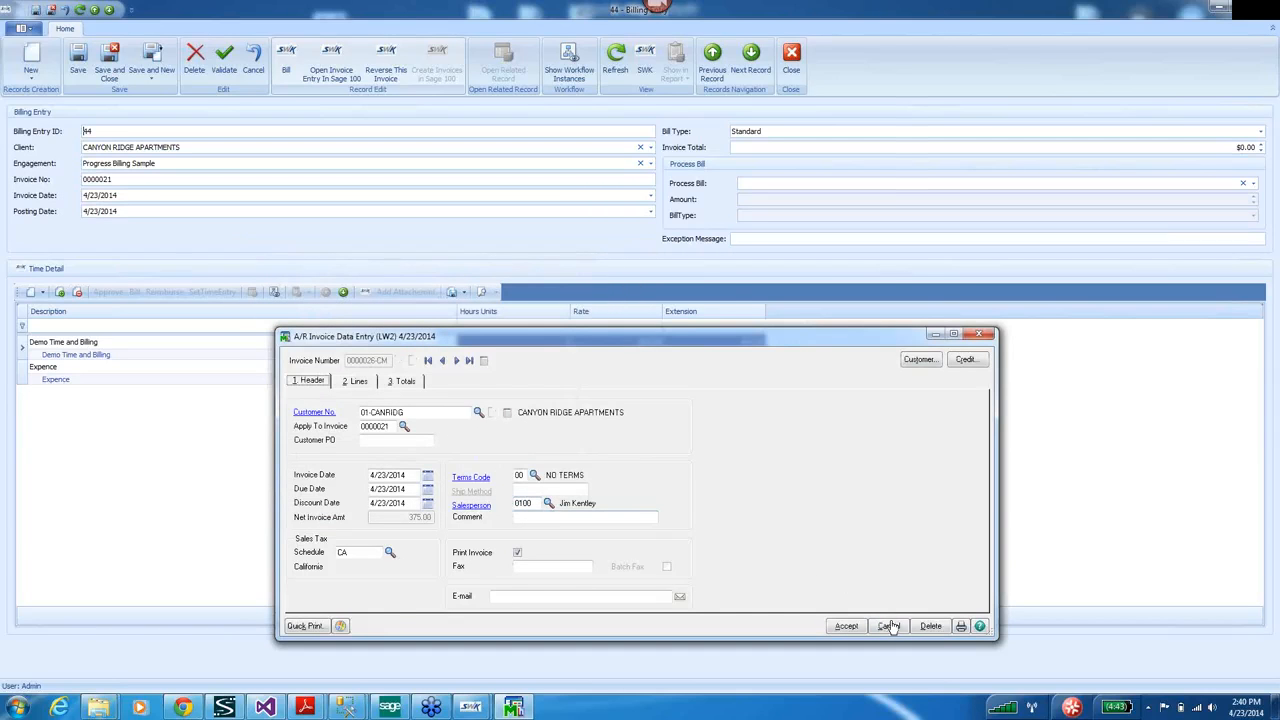
click(961, 627)
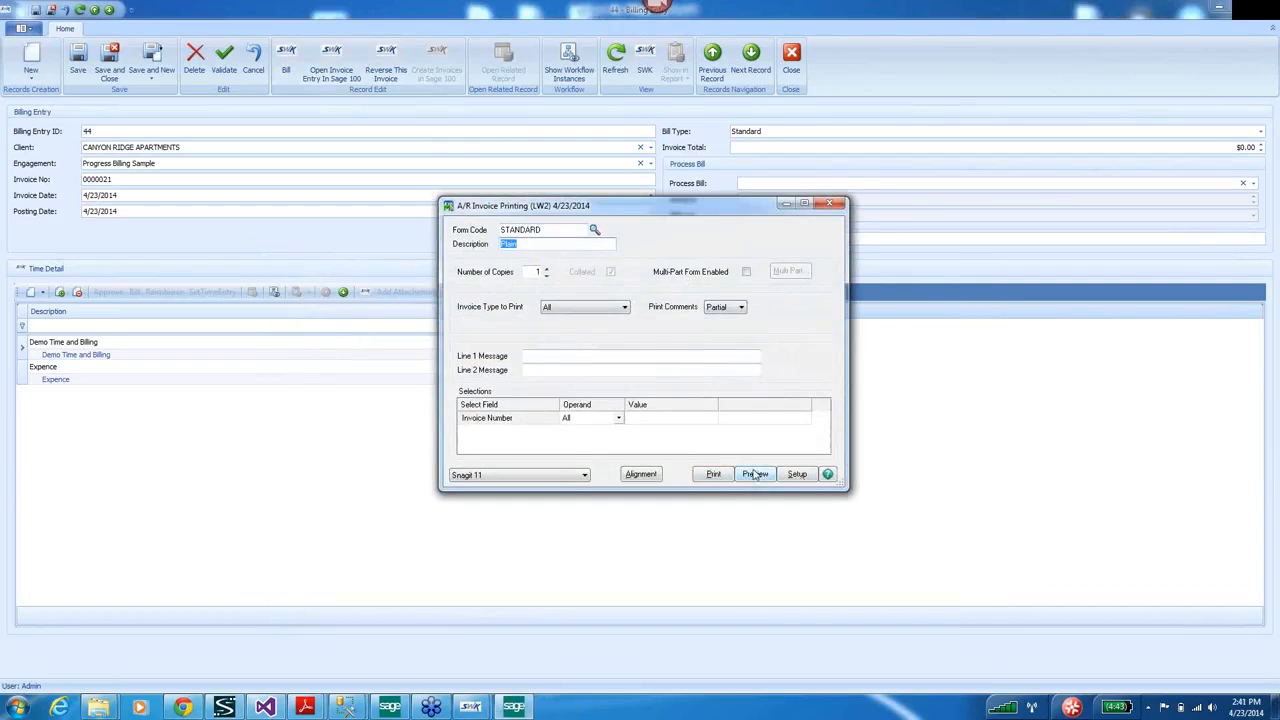
click(831, 204)
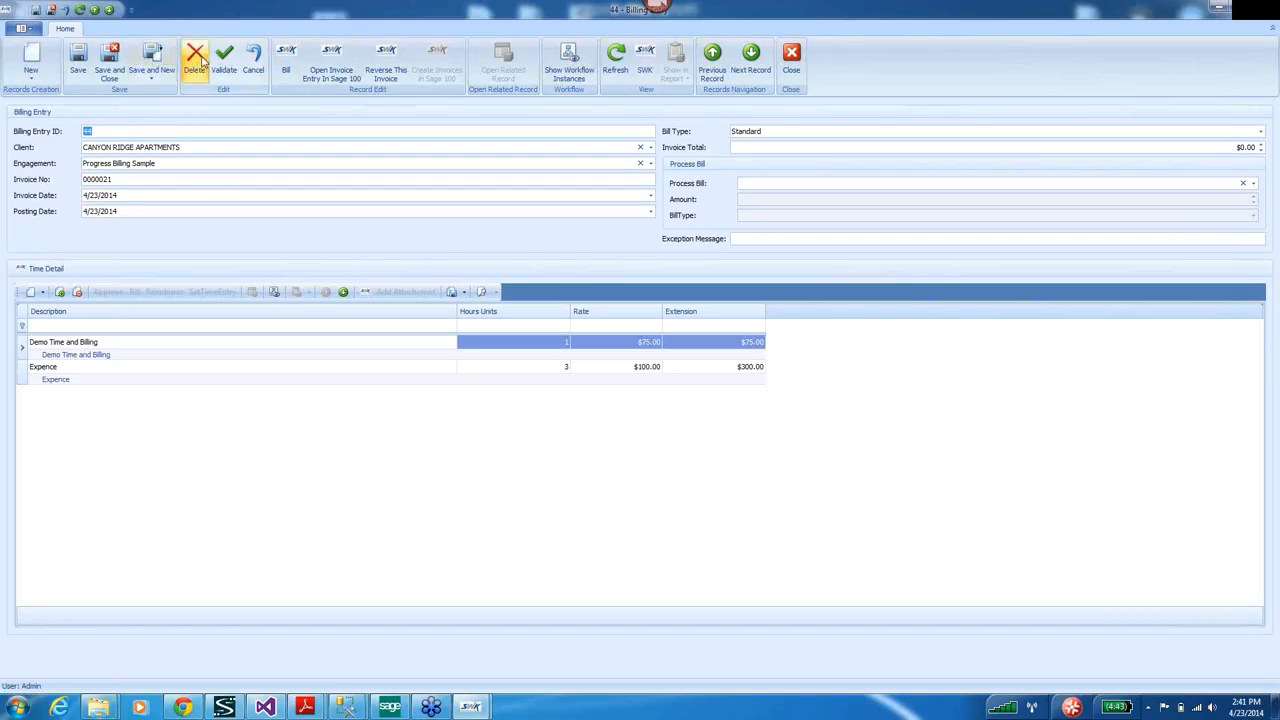
click(110, 62)
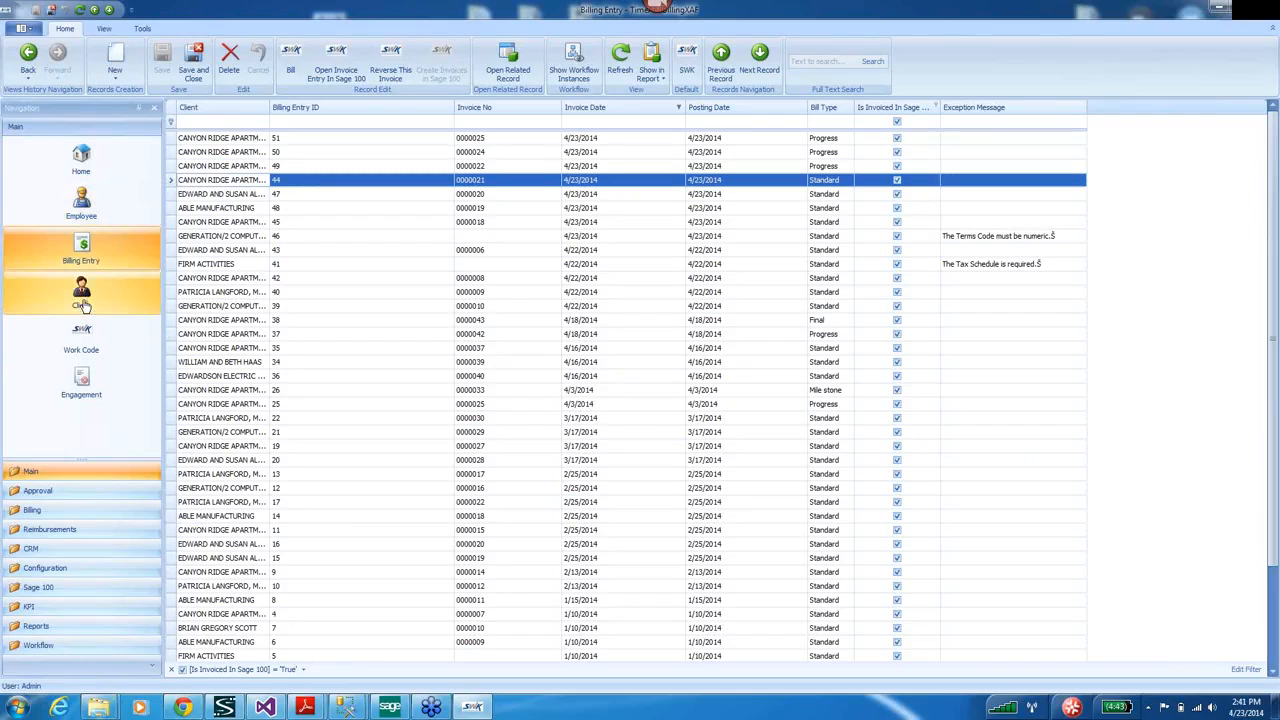
Open the Canyon Ridge Apartments client record full screen and show its TimeAnalysis pivot.
click(83, 305)
double_click(363, 191)
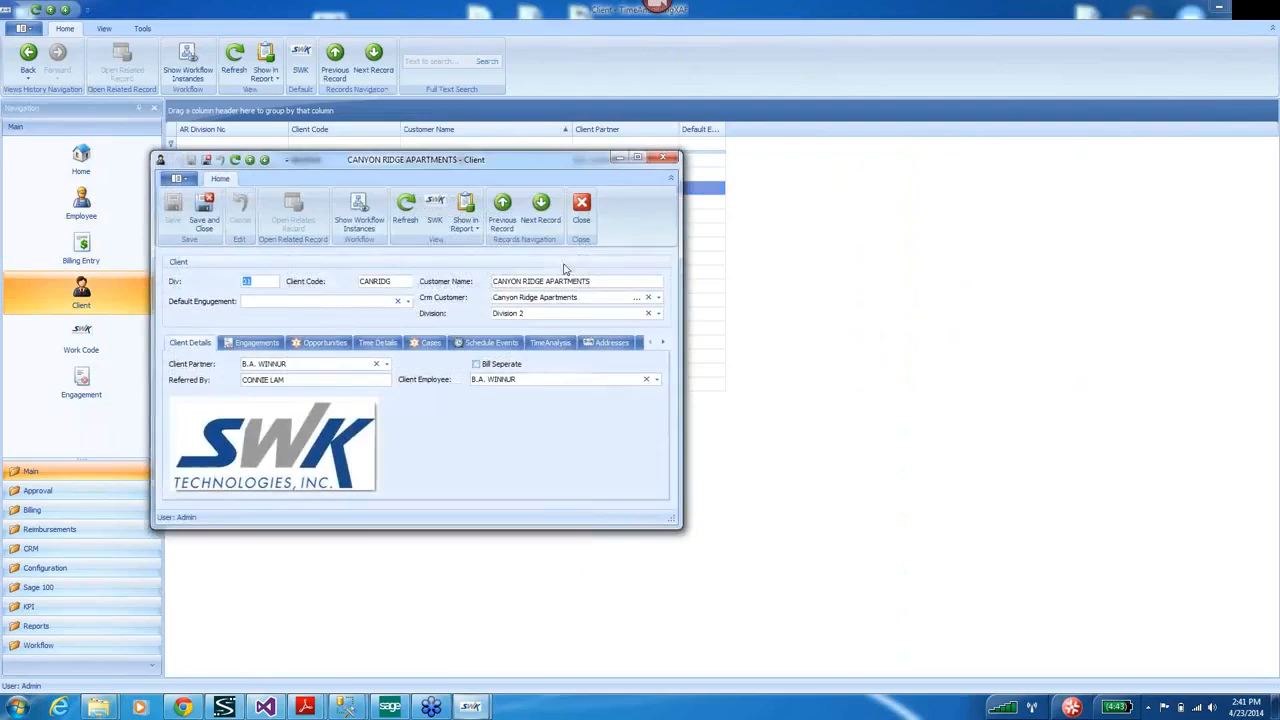
click(638, 160)
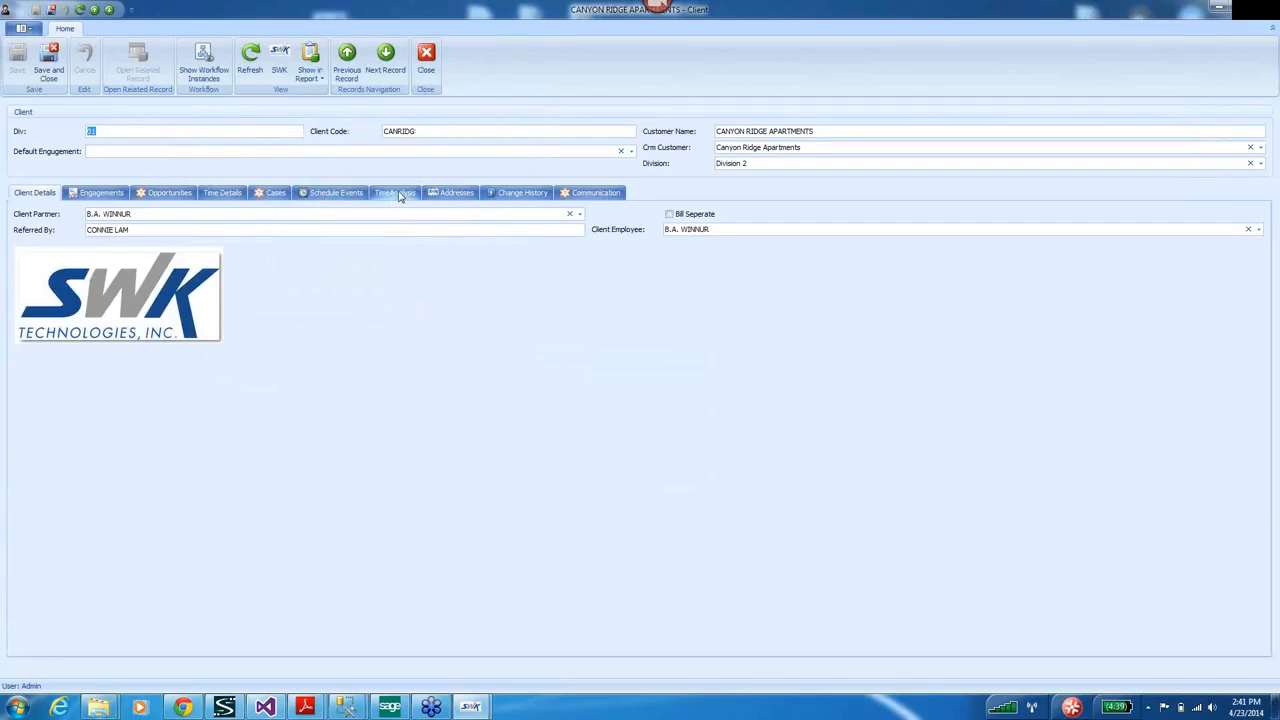
click(397, 194)
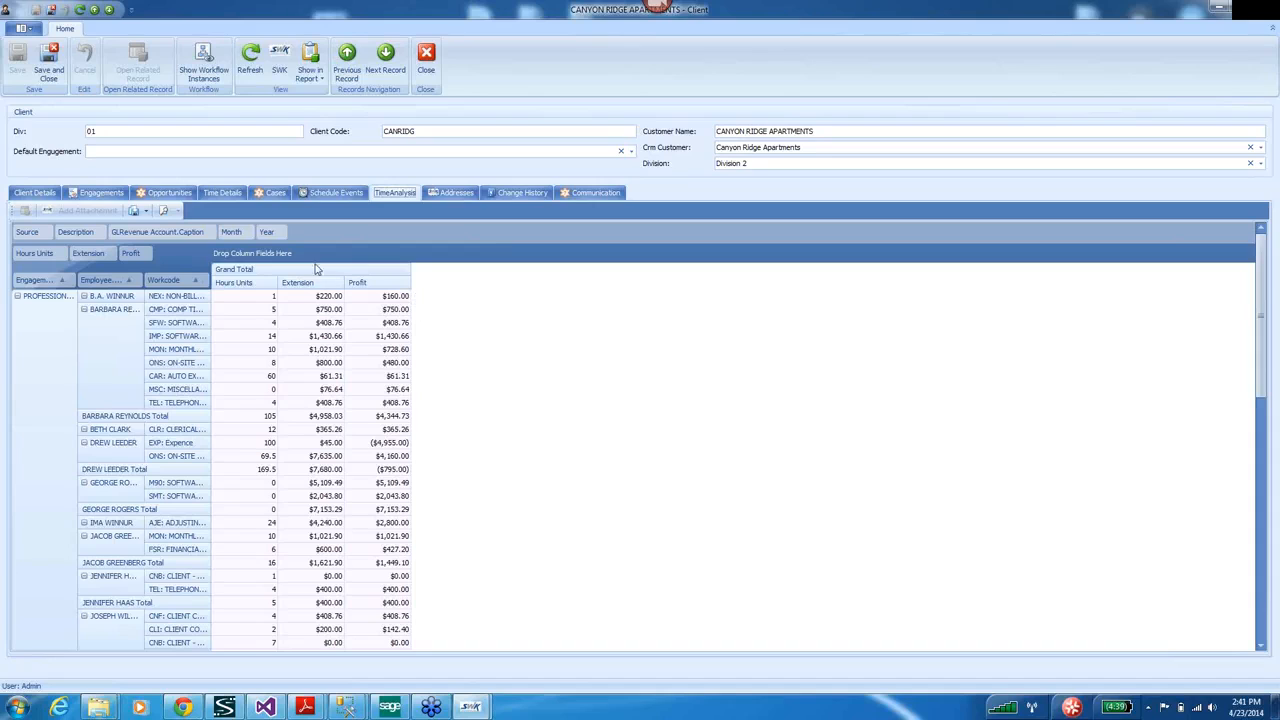
Add an enlarged chart below the pivot plotting Profit values, each as its own coloured series.
right_click(506, 256)
click(546, 328)
drag(458, 562, 500, 406)
drag(394, 309, 388, 365)
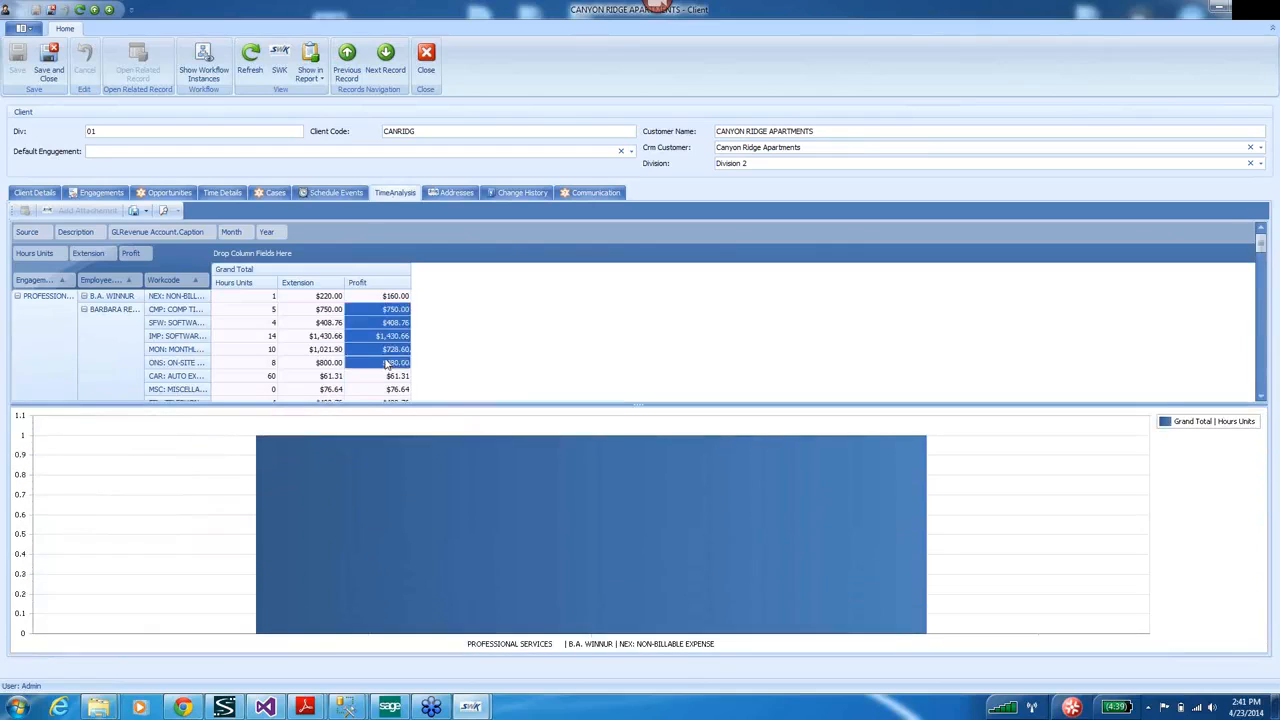
right_click(474, 252)
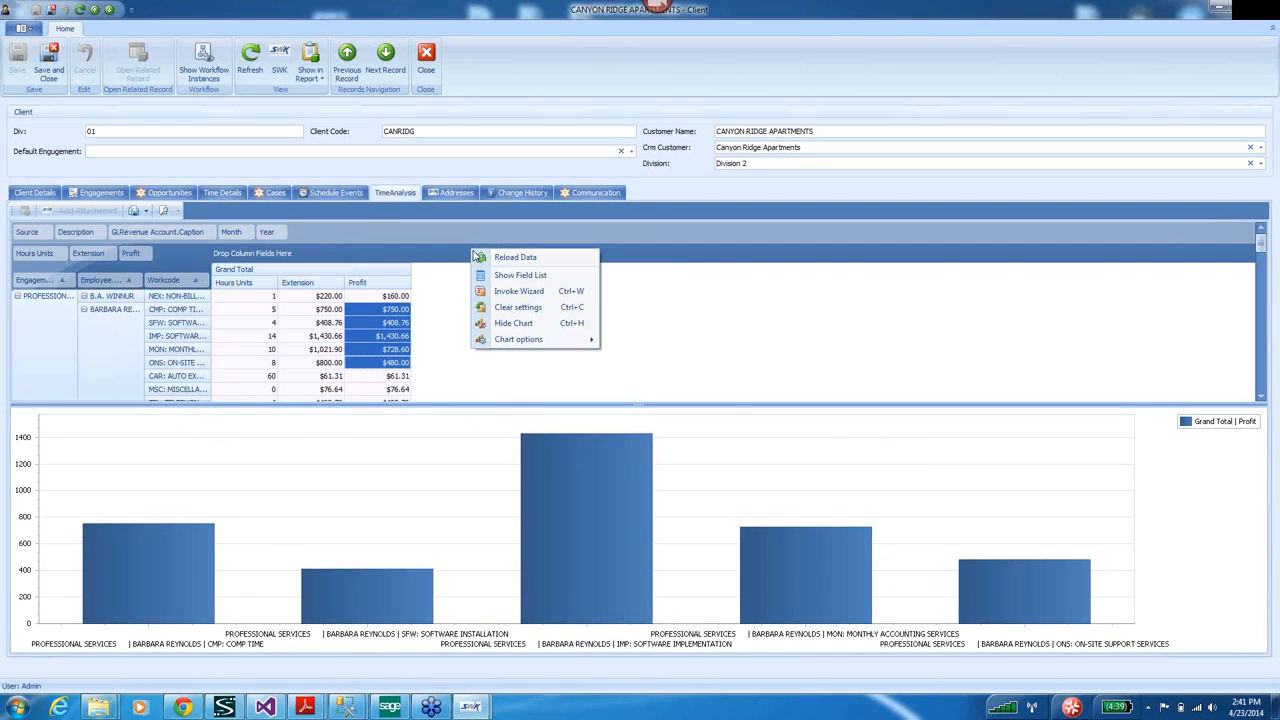
mouse_move(555, 340)
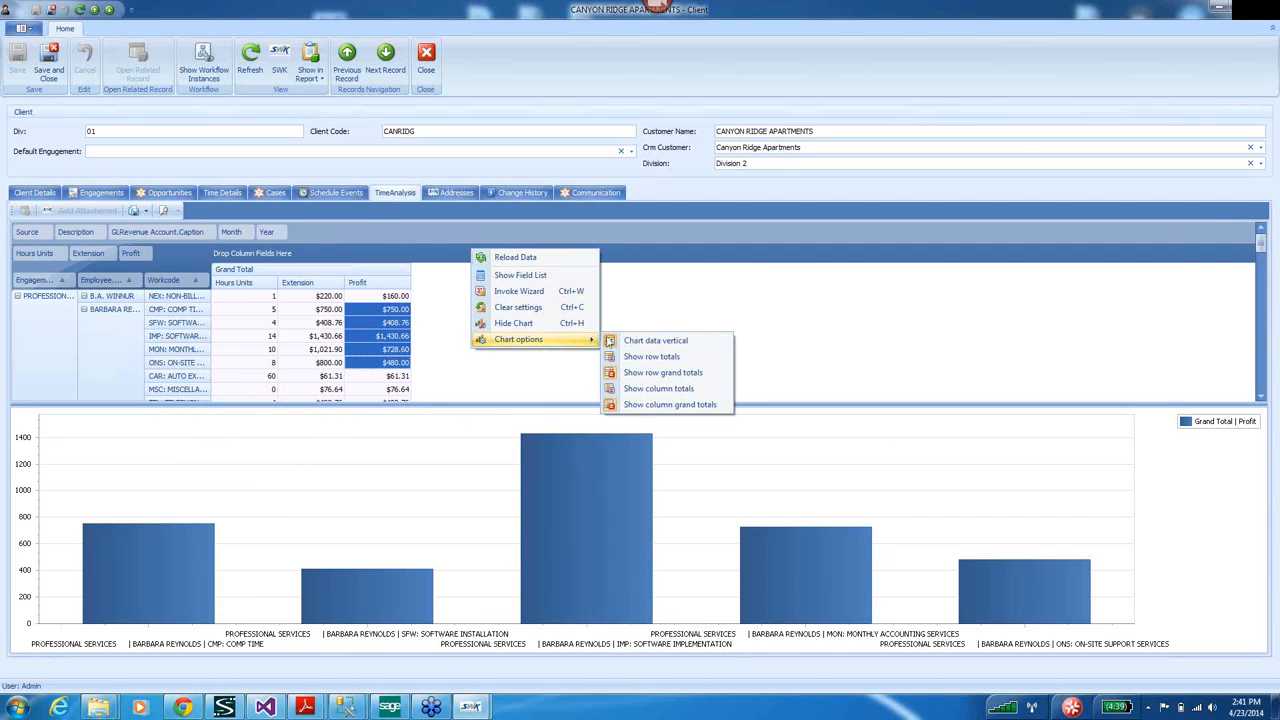
click(656, 341)
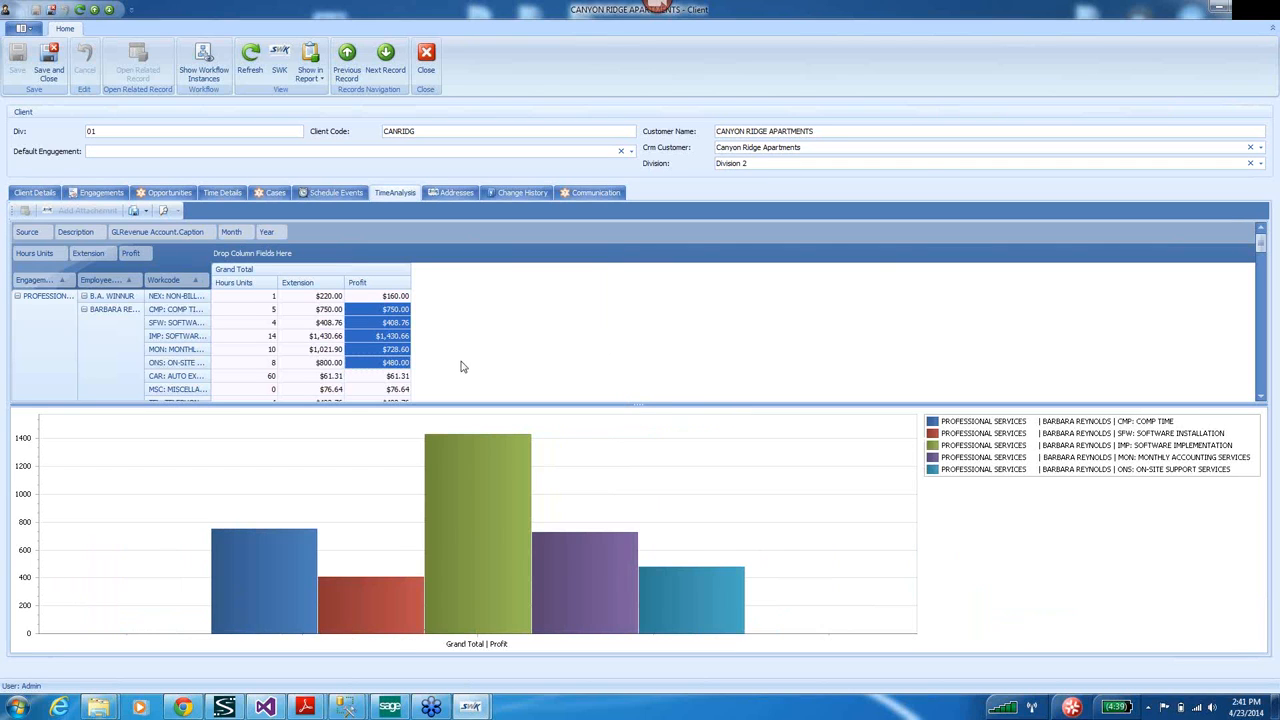
drag(333, 315, 329, 367)
drag(400, 325, 389, 398)
drag(177, 281, 330, 231)
Regroup the pivot by Year only, removing Workcode and Employee, totalling 766.5 hours and $32,320.45 profit.
drag(110, 281, 24, 286)
right_click(38, 353)
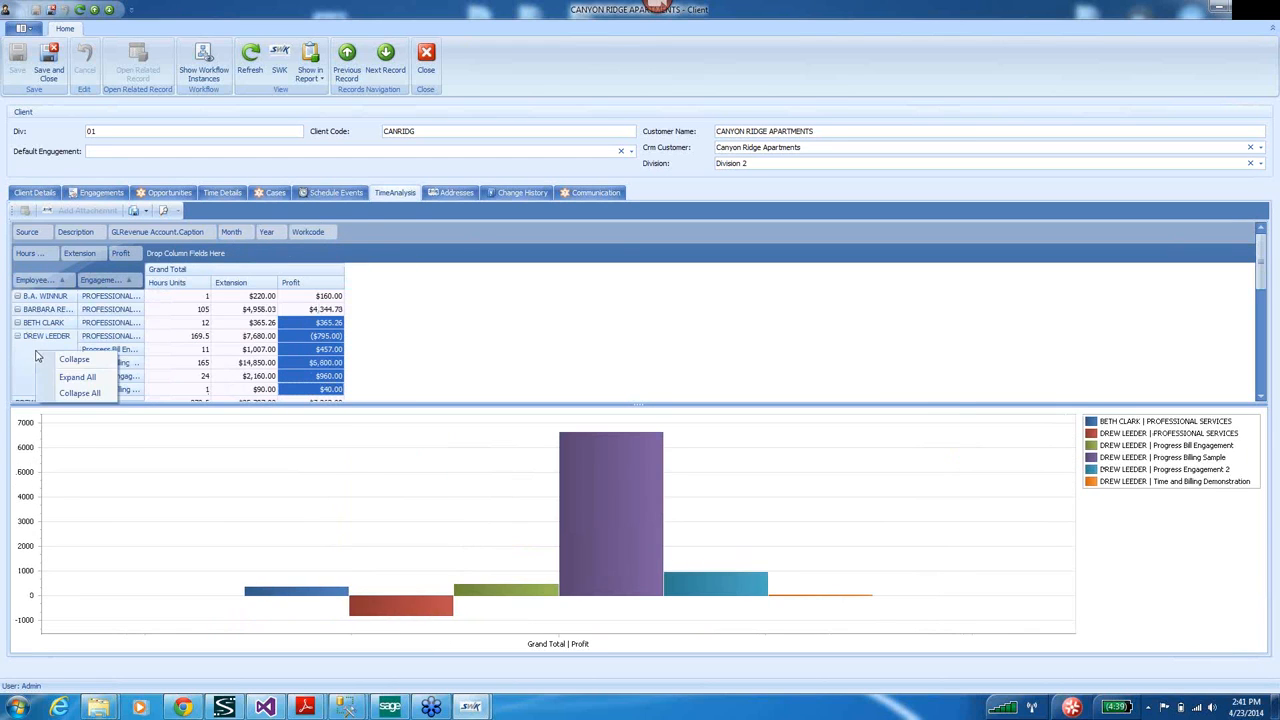
click(72, 393)
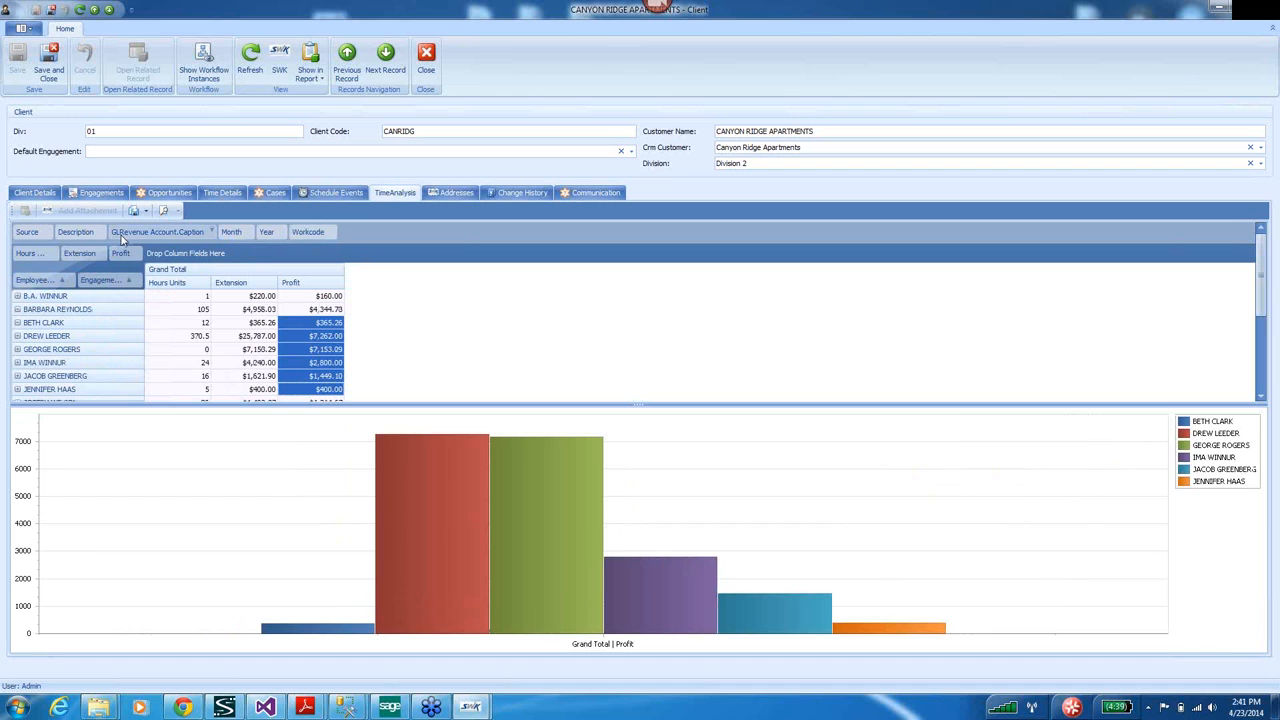
drag(266, 232, 29, 282)
drag(133, 277, 310, 232)
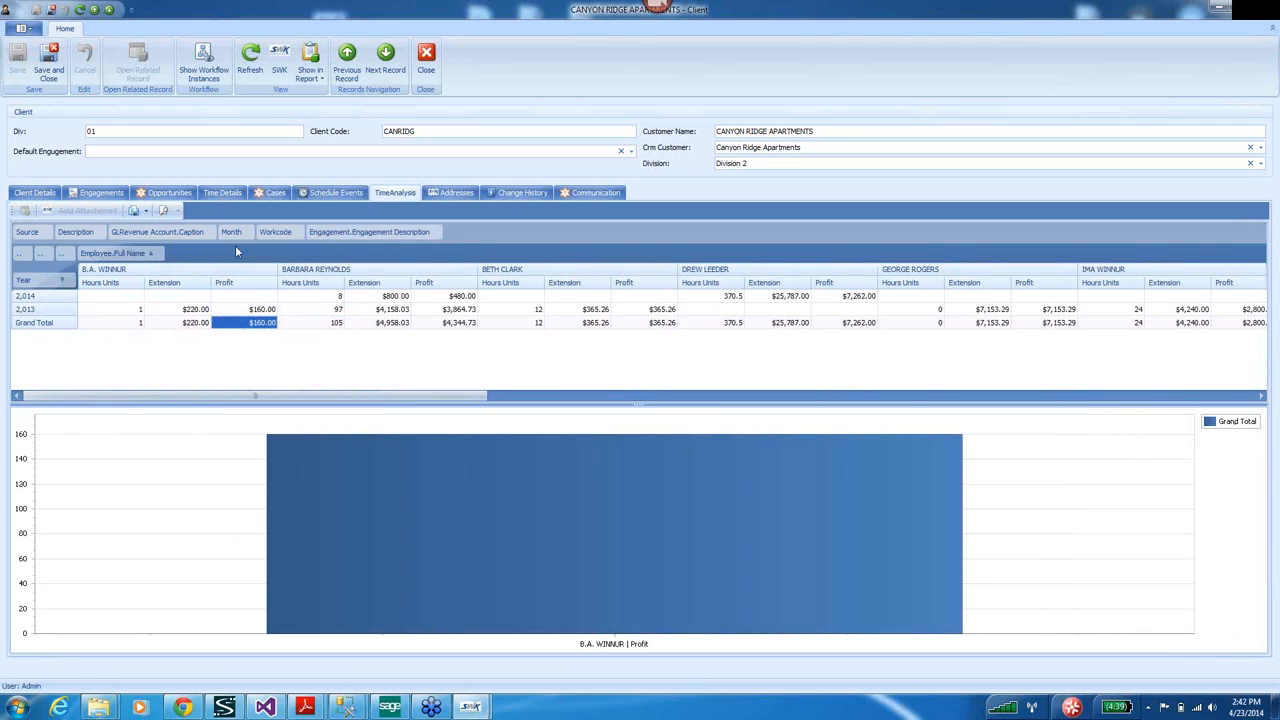
drag(133, 258, 142, 232)
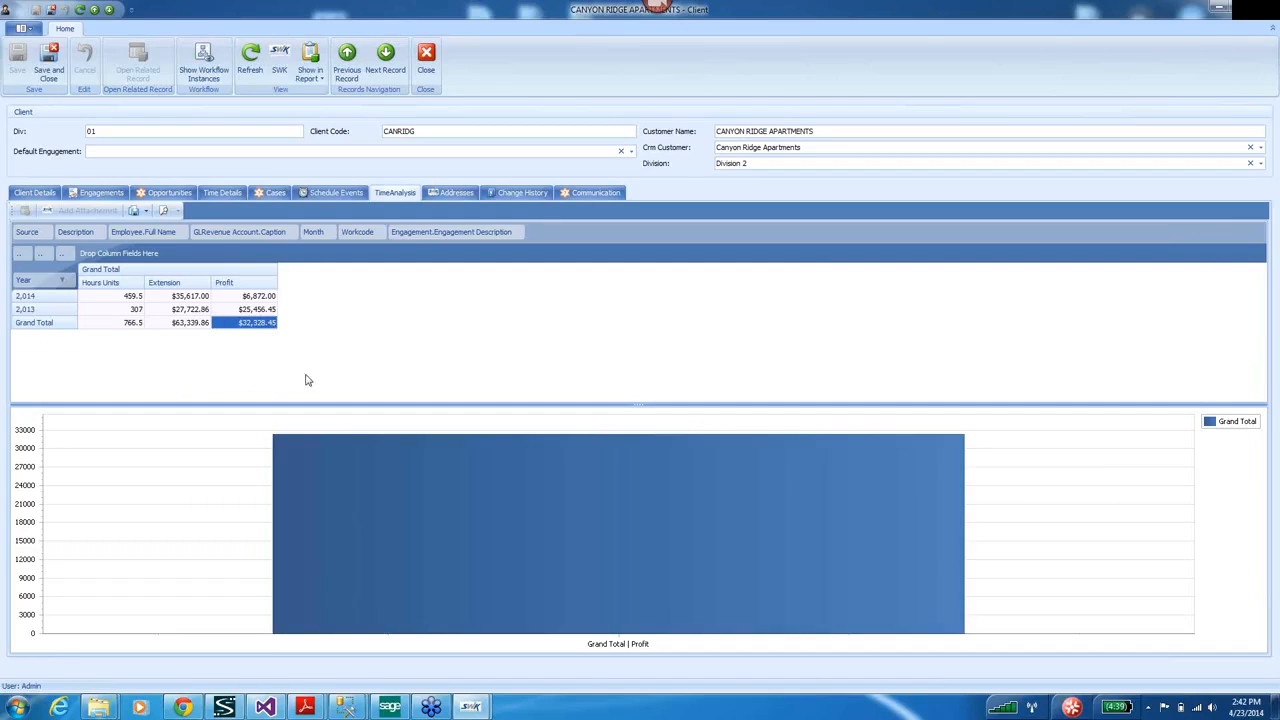
right_click(627, 238)
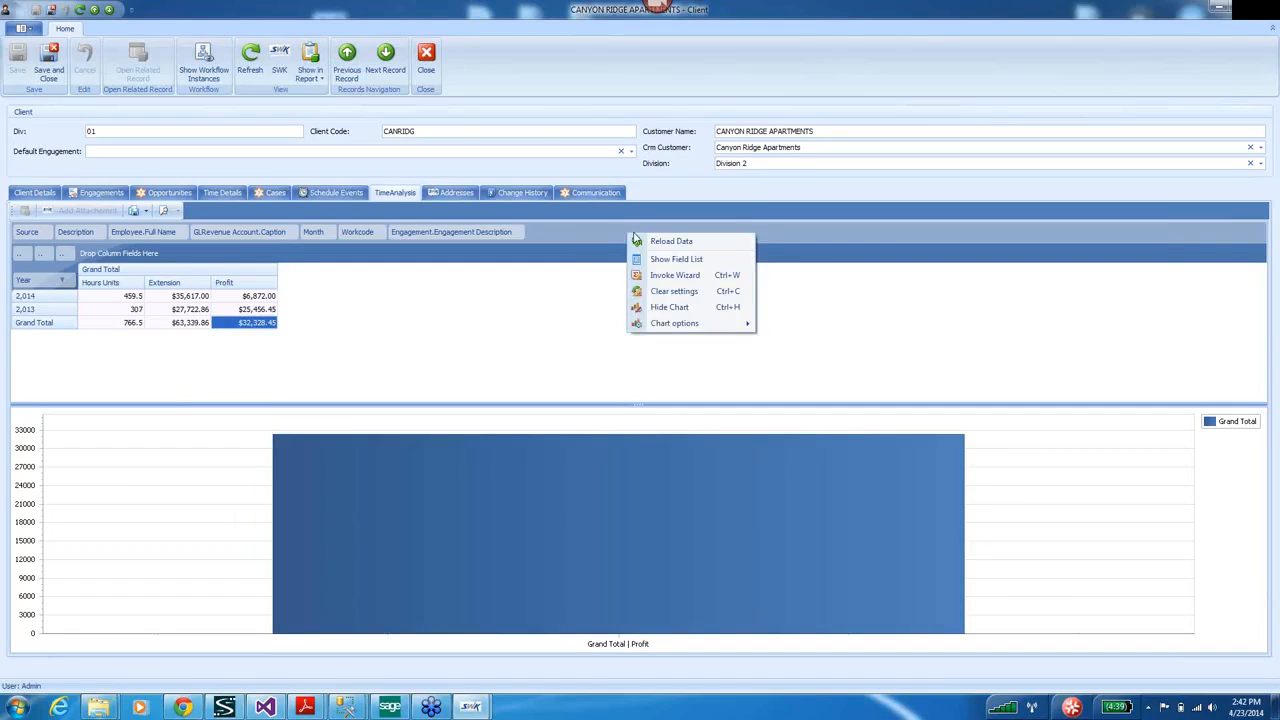
click(672, 256)
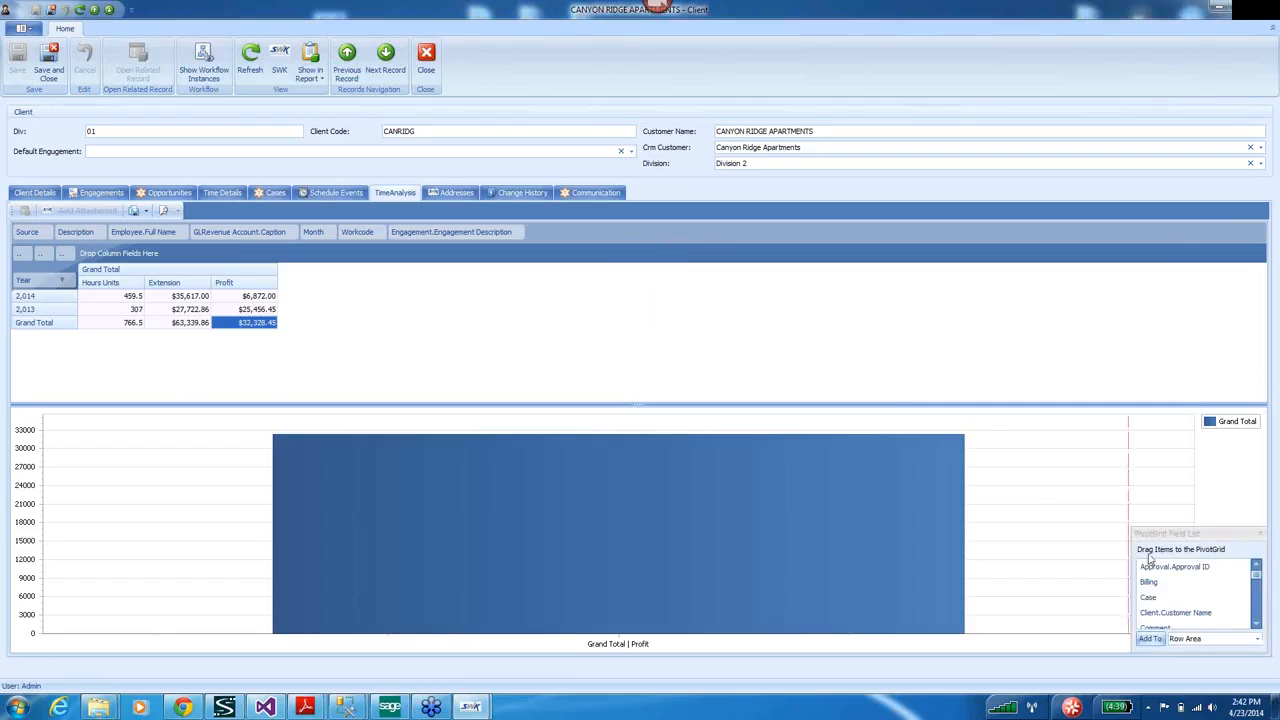
drag(1174, 539, 798, 284)
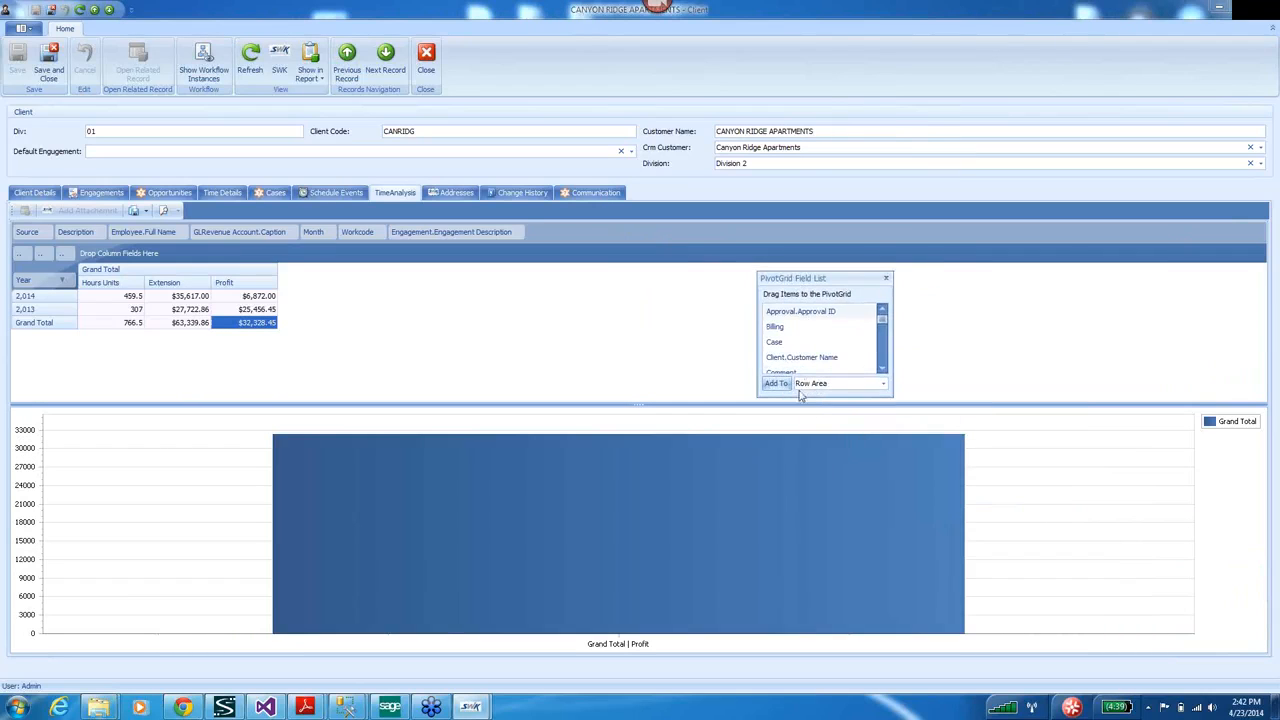
drag(800, 397, 800, 615)
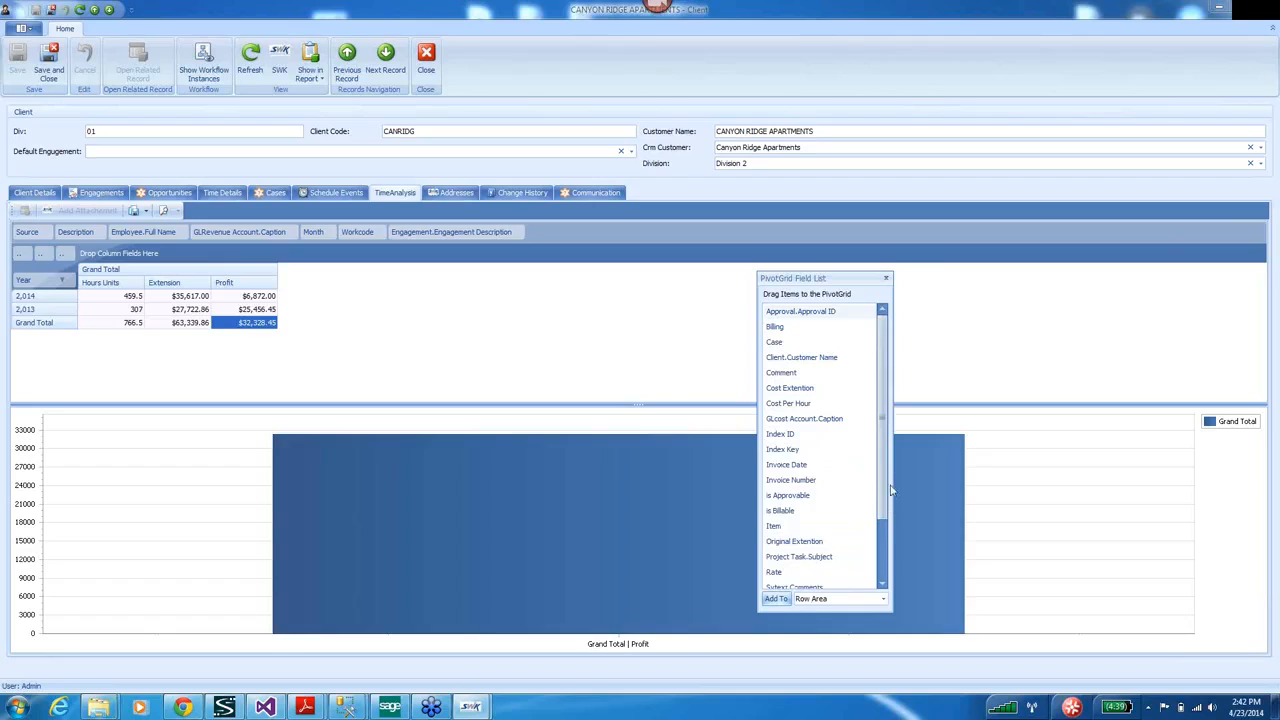
scroll(843, 498, down, 1)
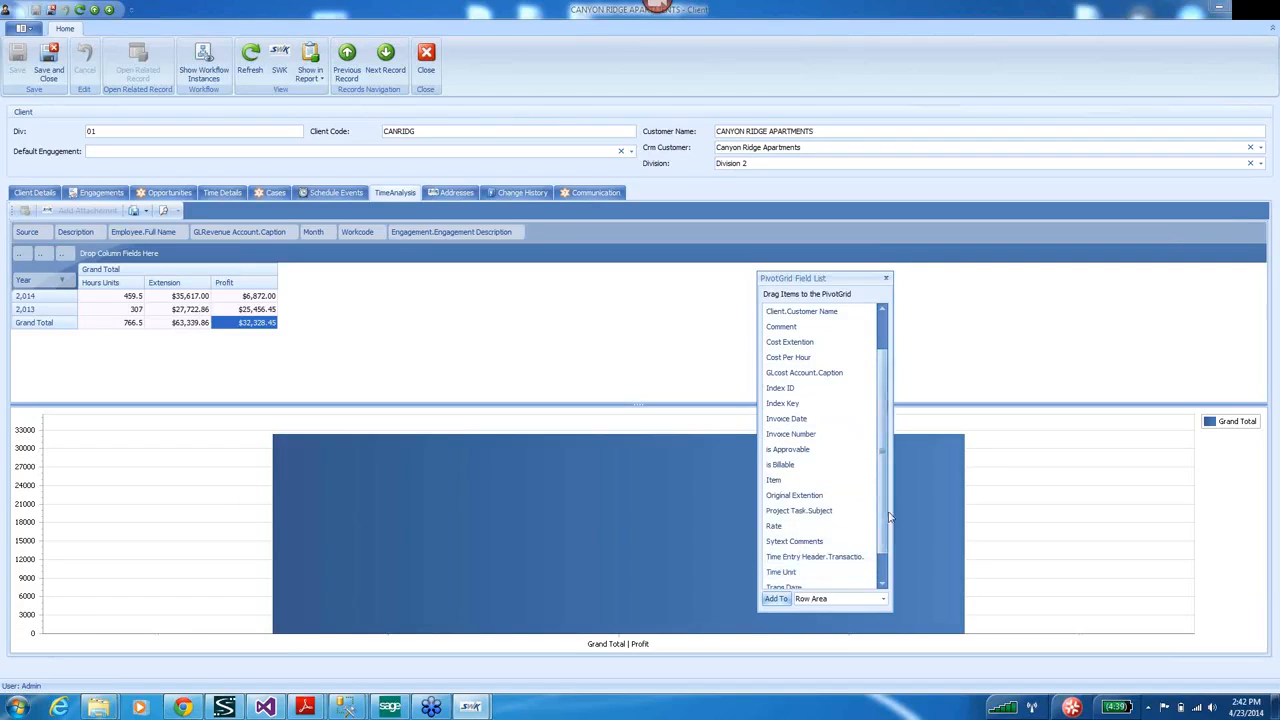
scroll(884, 558, down, 1)
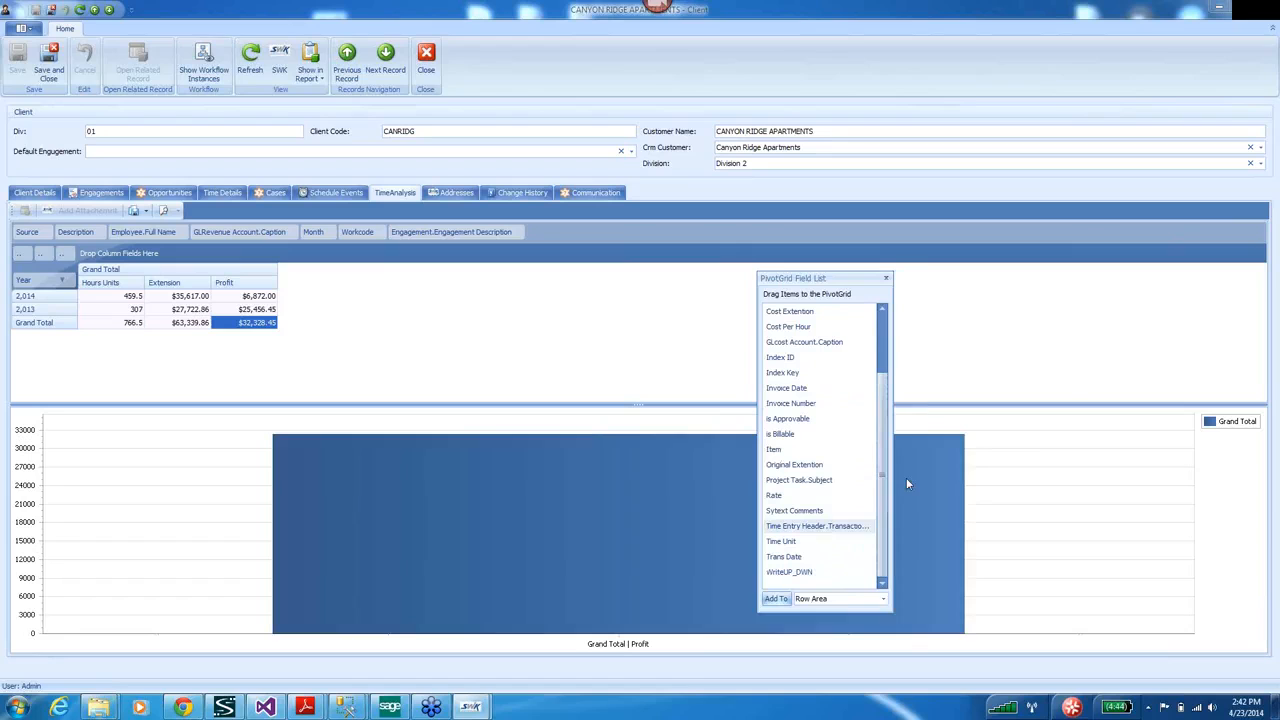
click(887, 279)
right_click(611, 231)
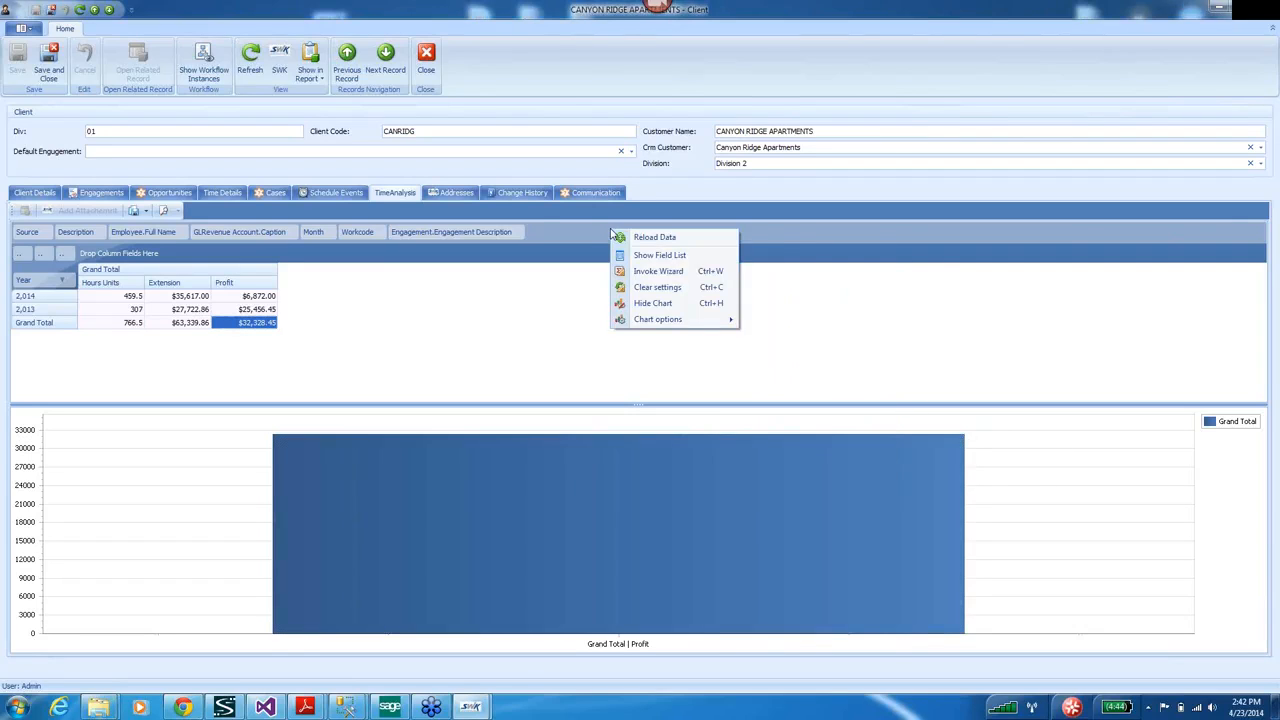
Select the 2014 and 2013 Profit cells to chart them as separate bars, then reopen the pivot grid designer.
click(654, 273)
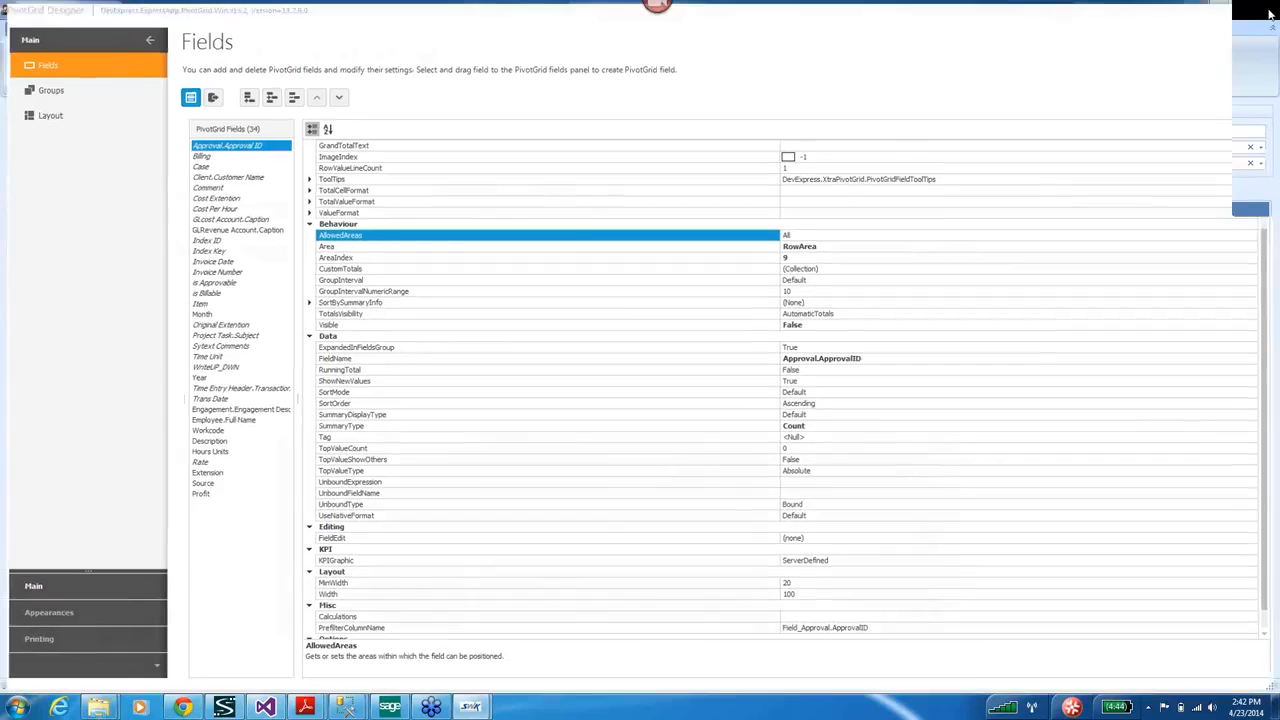
click(1268, 12)
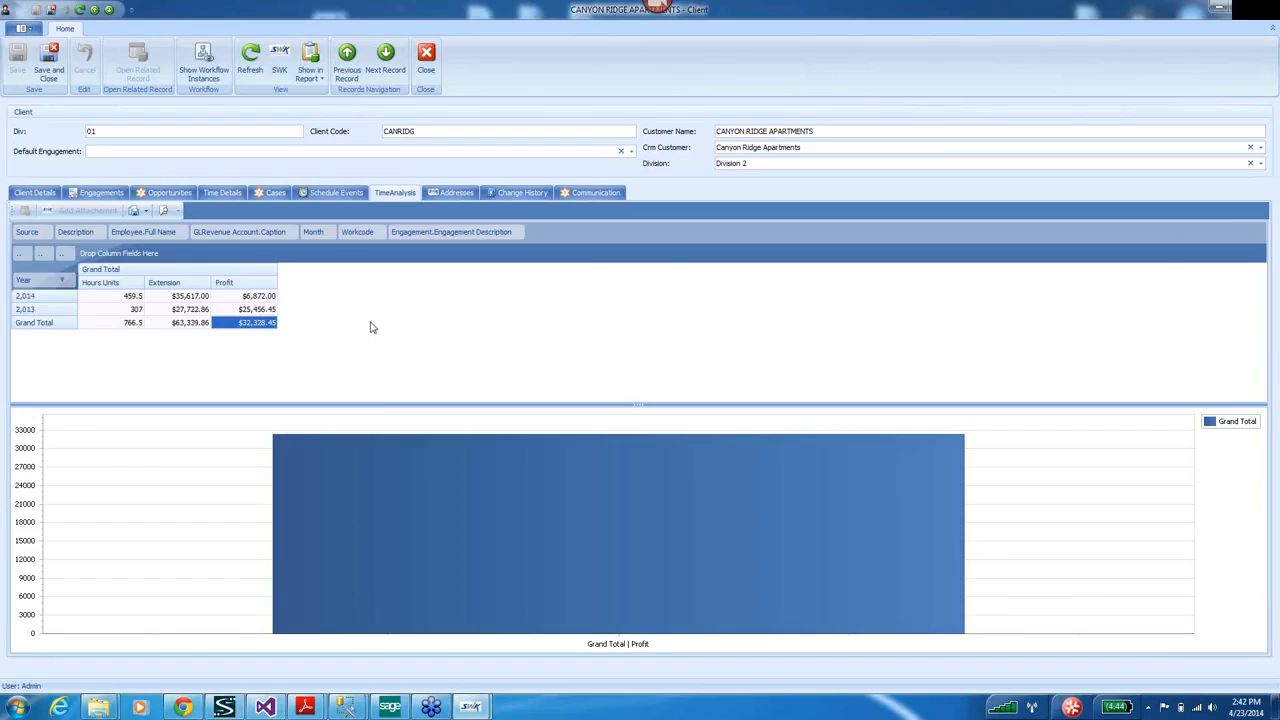
drag(257, 301, 252, 323)
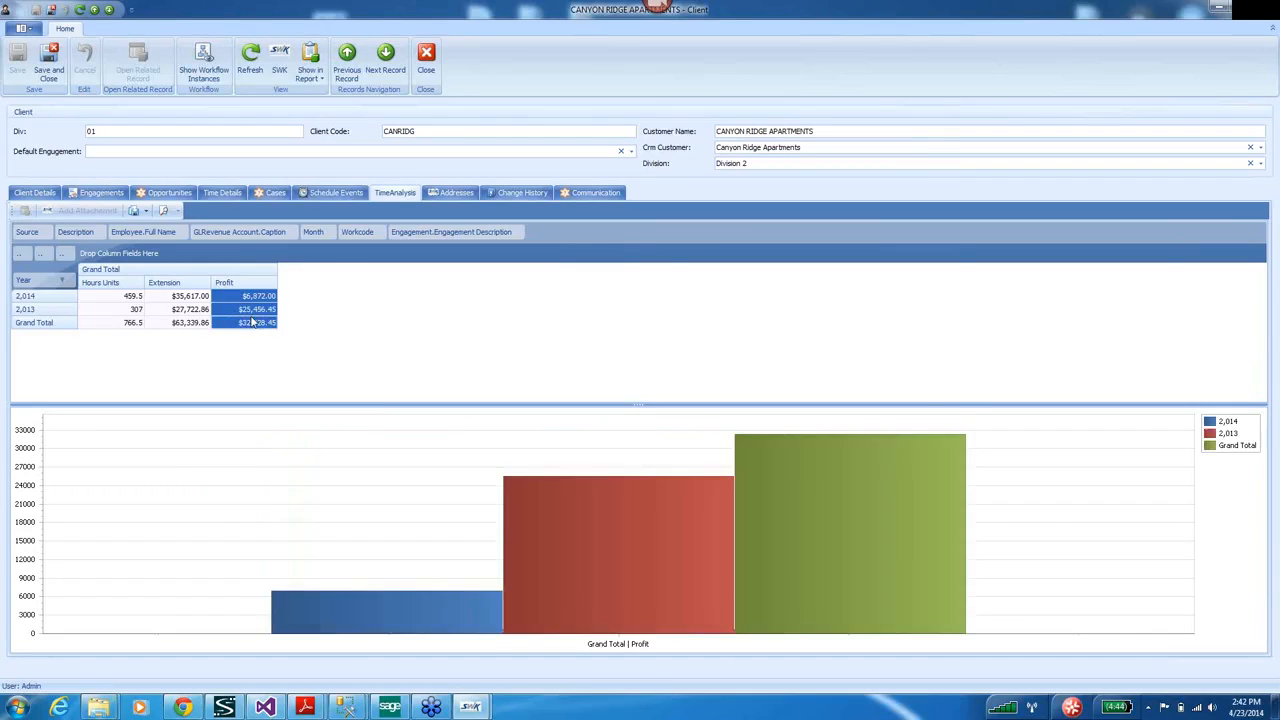
right_click(573, 237)
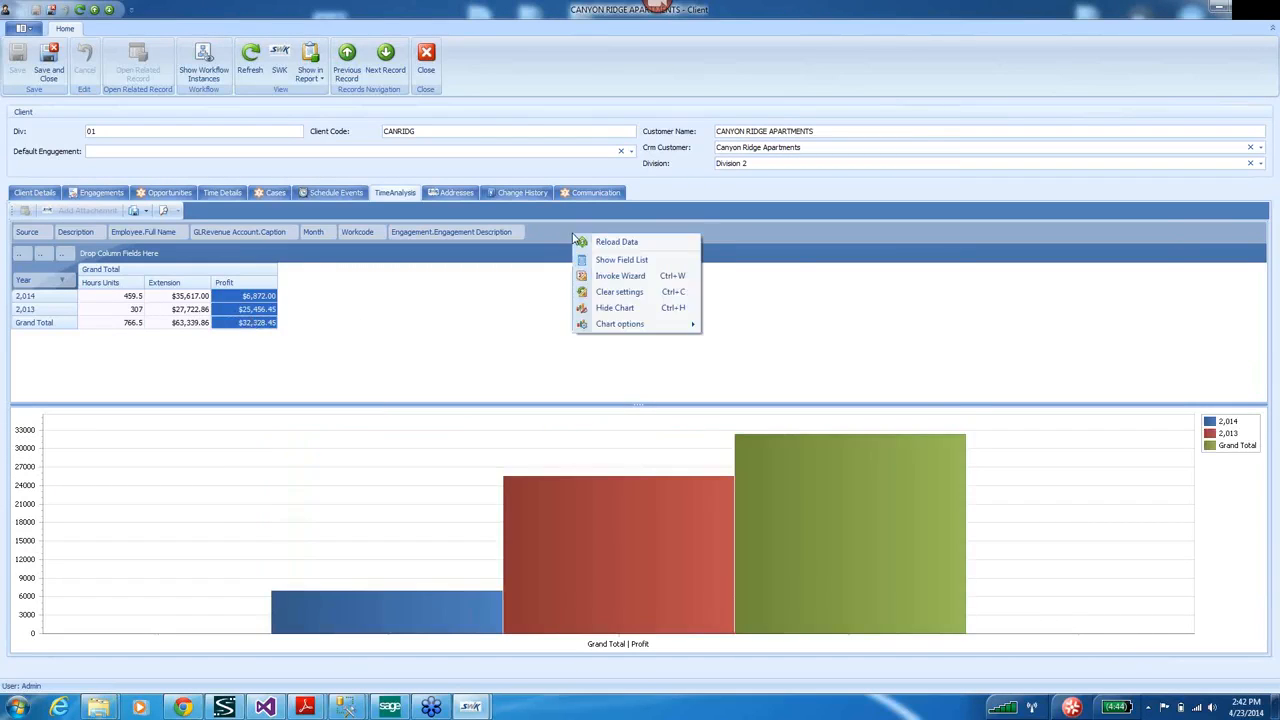
click(615, 280)
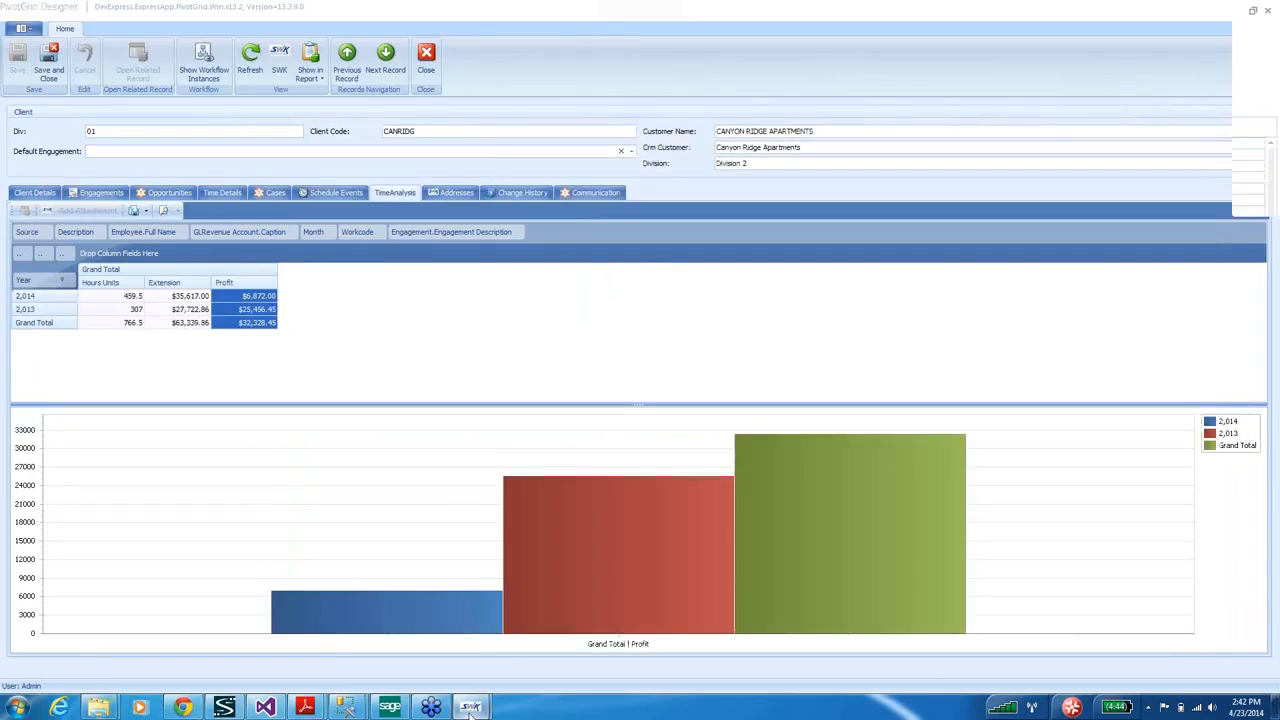
Bring the pivot grid designer forward and maximise it.
mouse_move(484, 704)
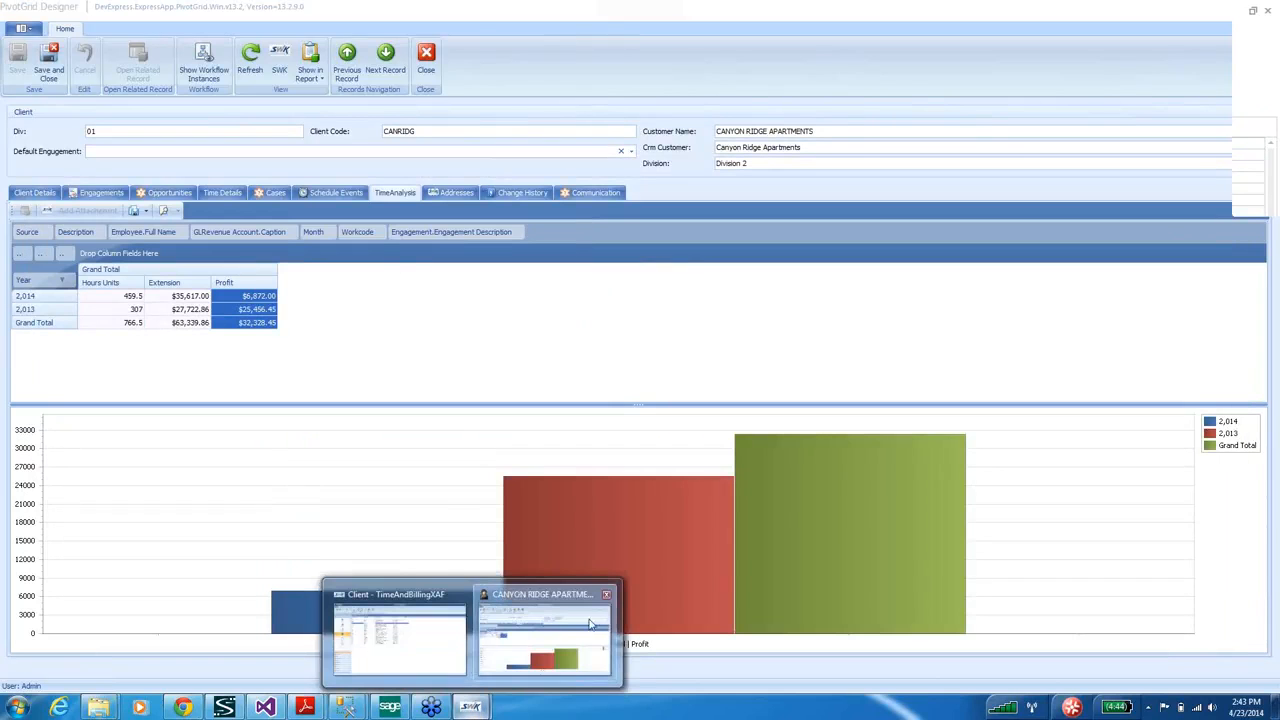
click(550, 643)
right_click(623, 240)
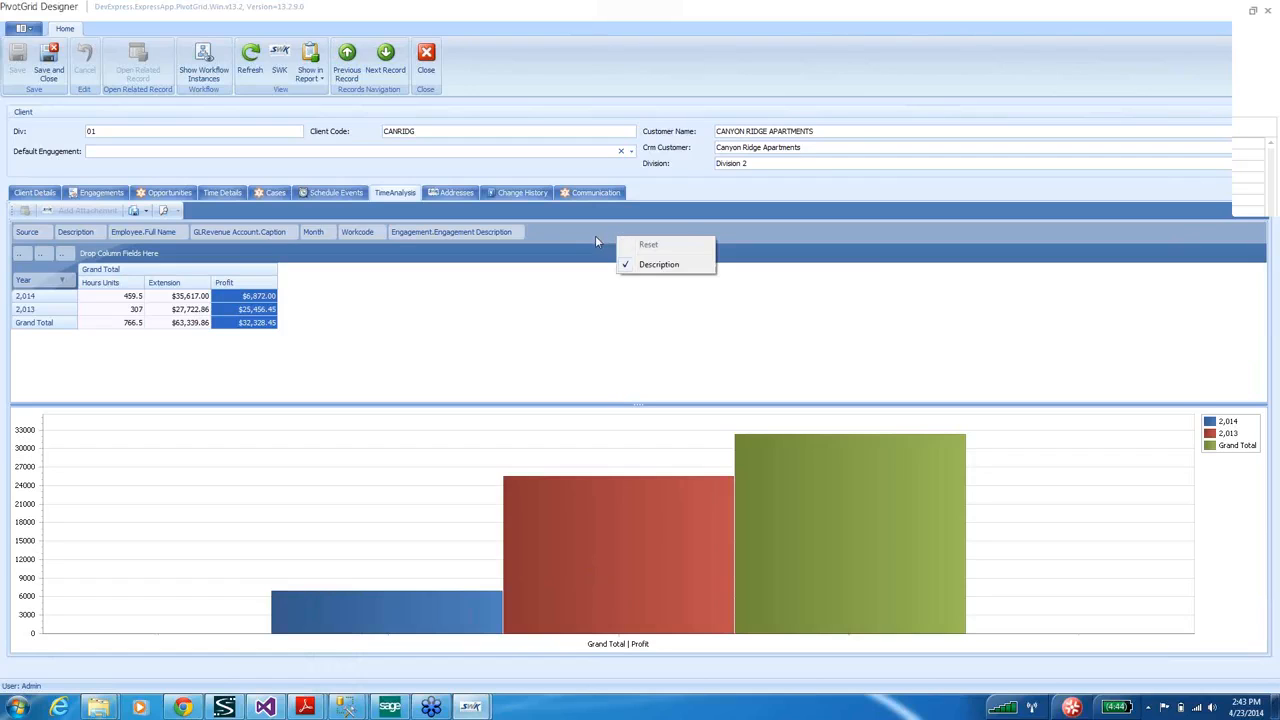
click(595, 235)
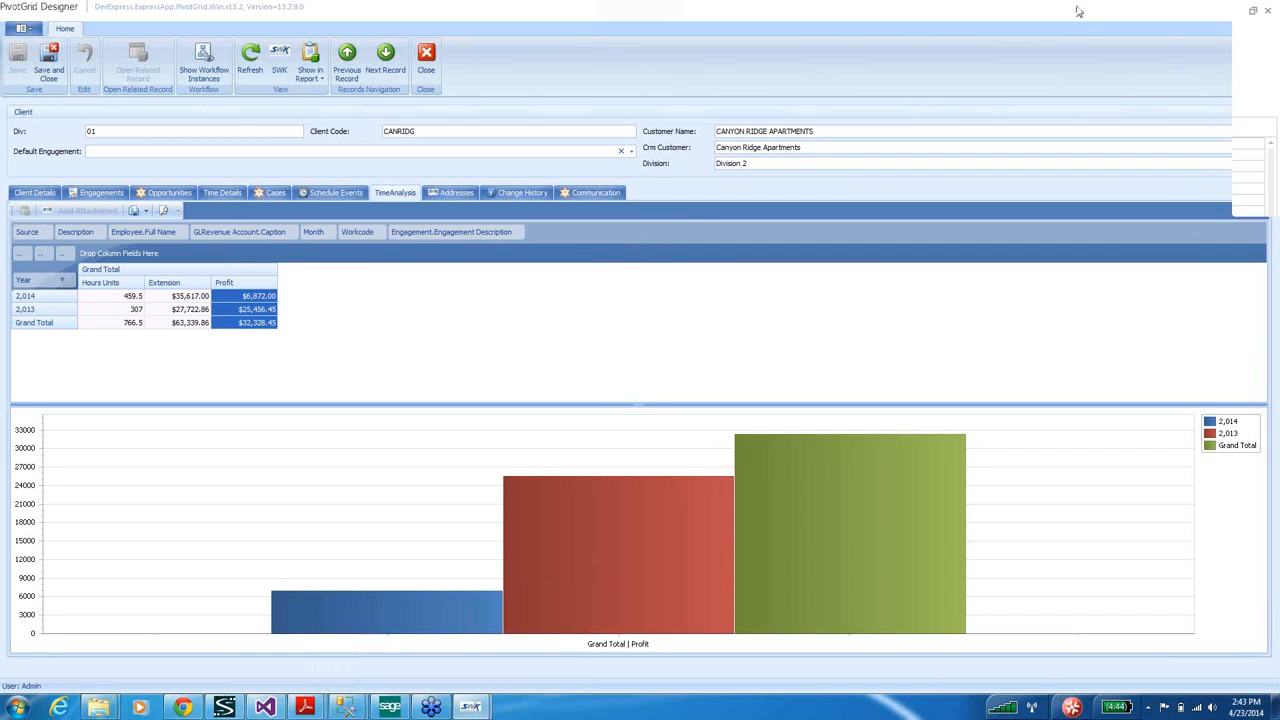
drag(1078, 11, 854, 83)
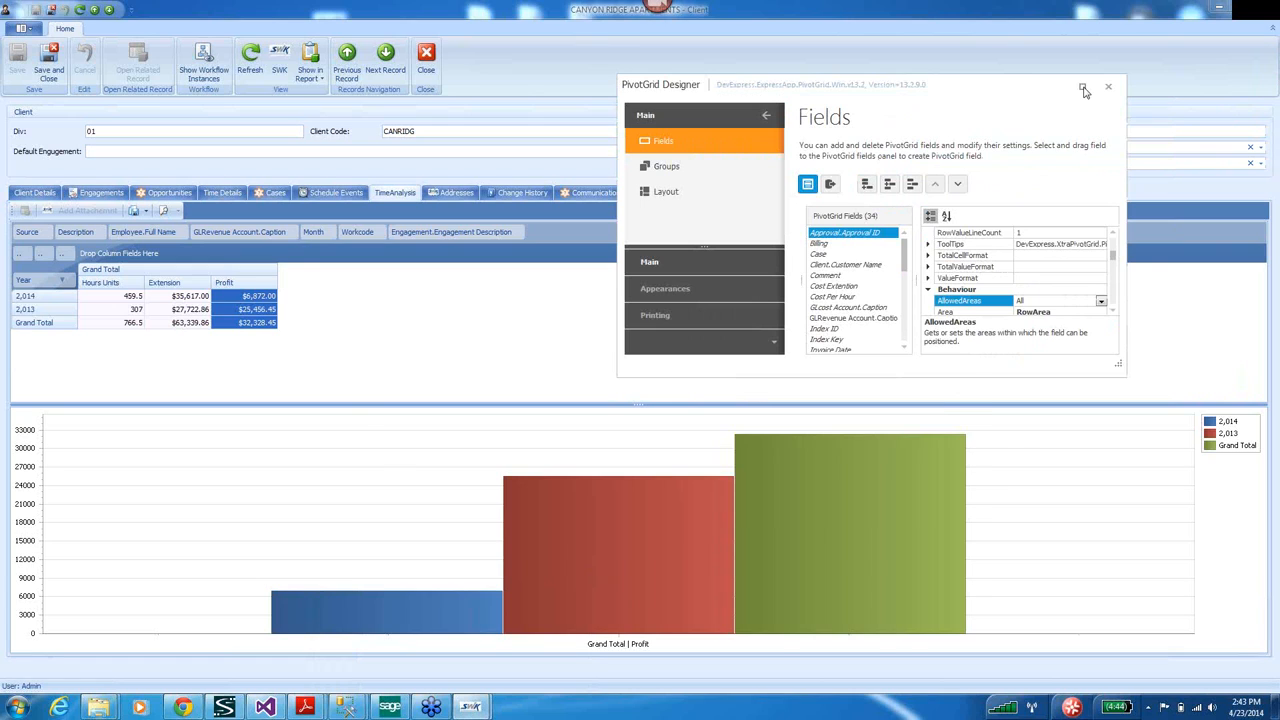
click(1083, 90)
Review Groups and Layout, close the designer saving the layout, and chart 2014 and 2013 Extension.
click(42, 88)
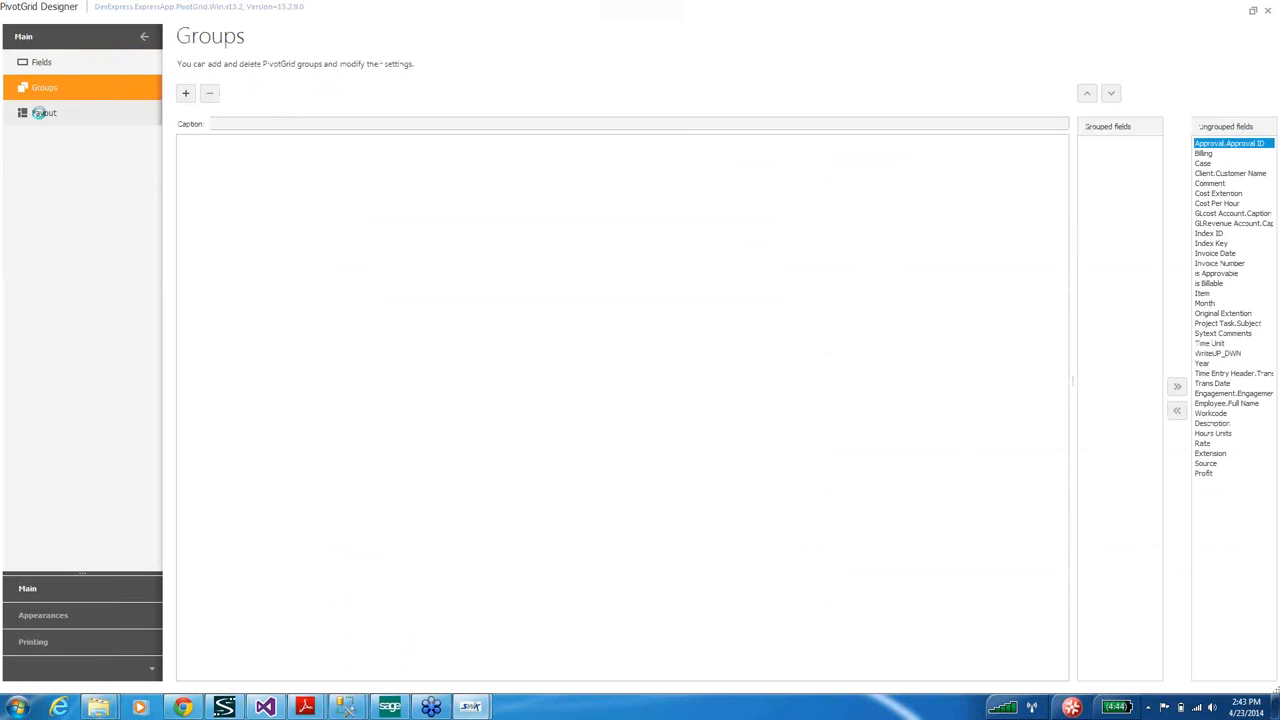
click(42, 113)
click(1270, 12)
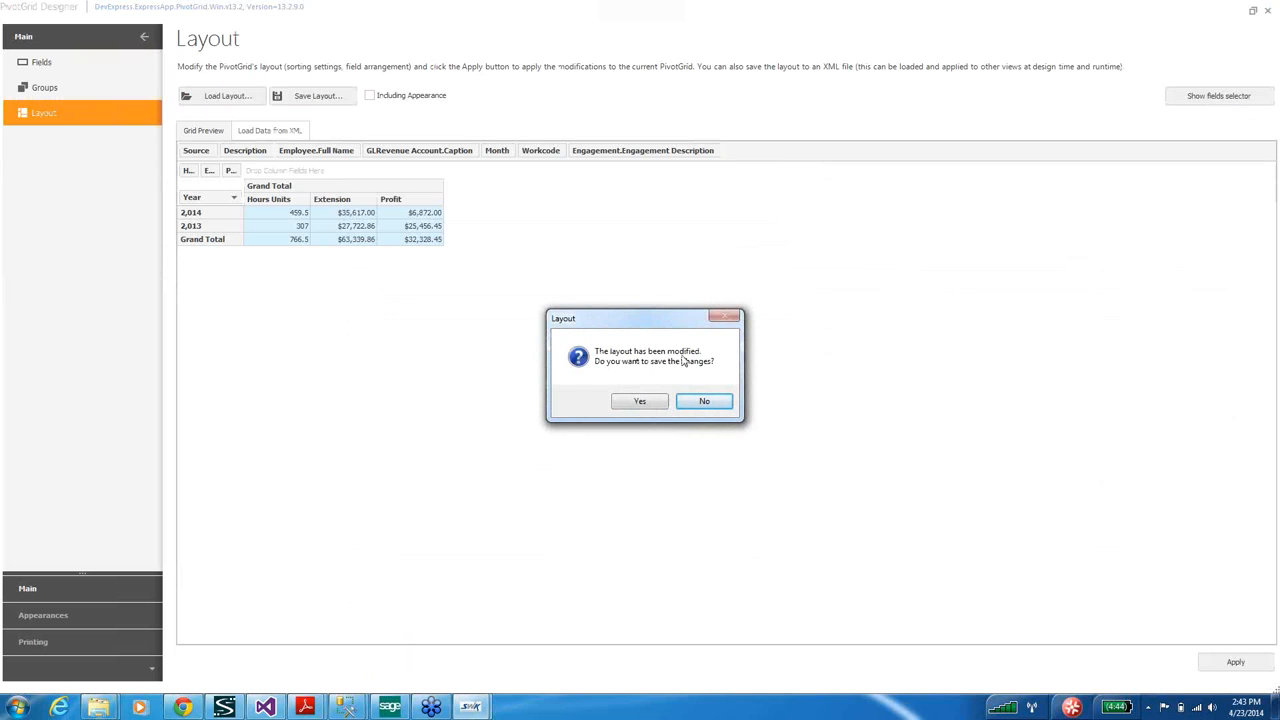
click(643, 405)
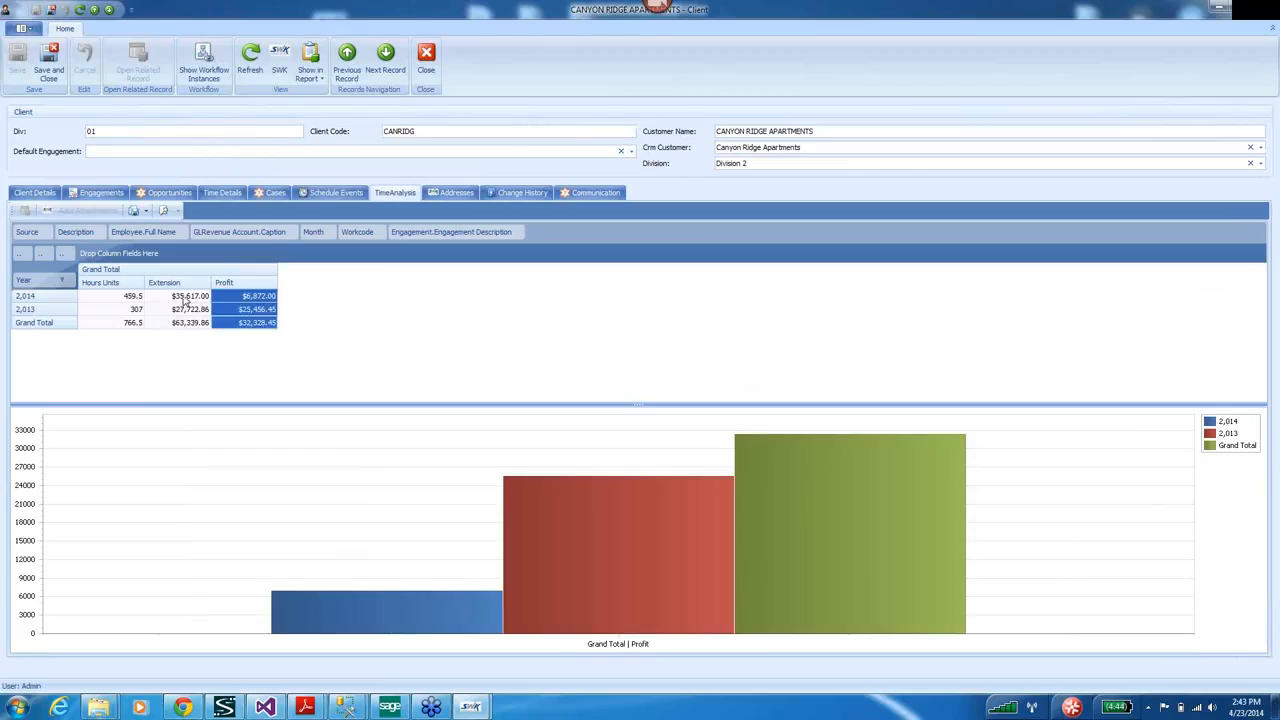
drag(180, 296, 182, 310)
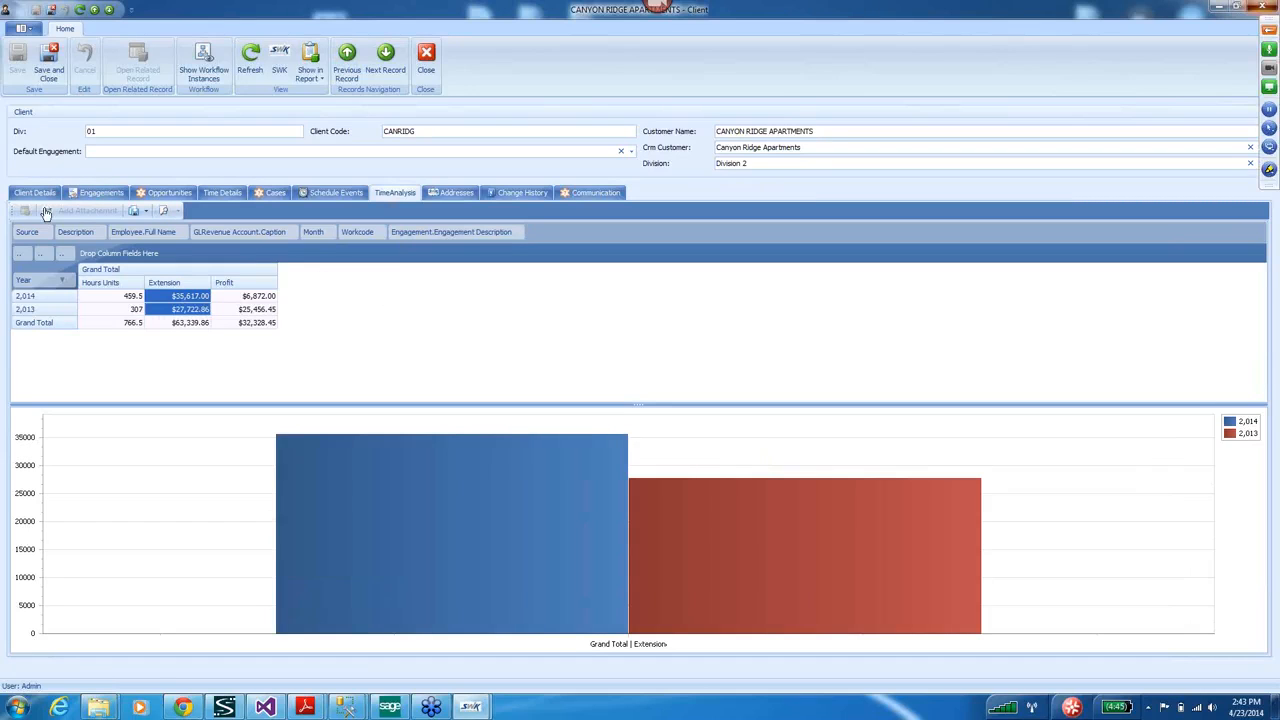
click(97, 206)
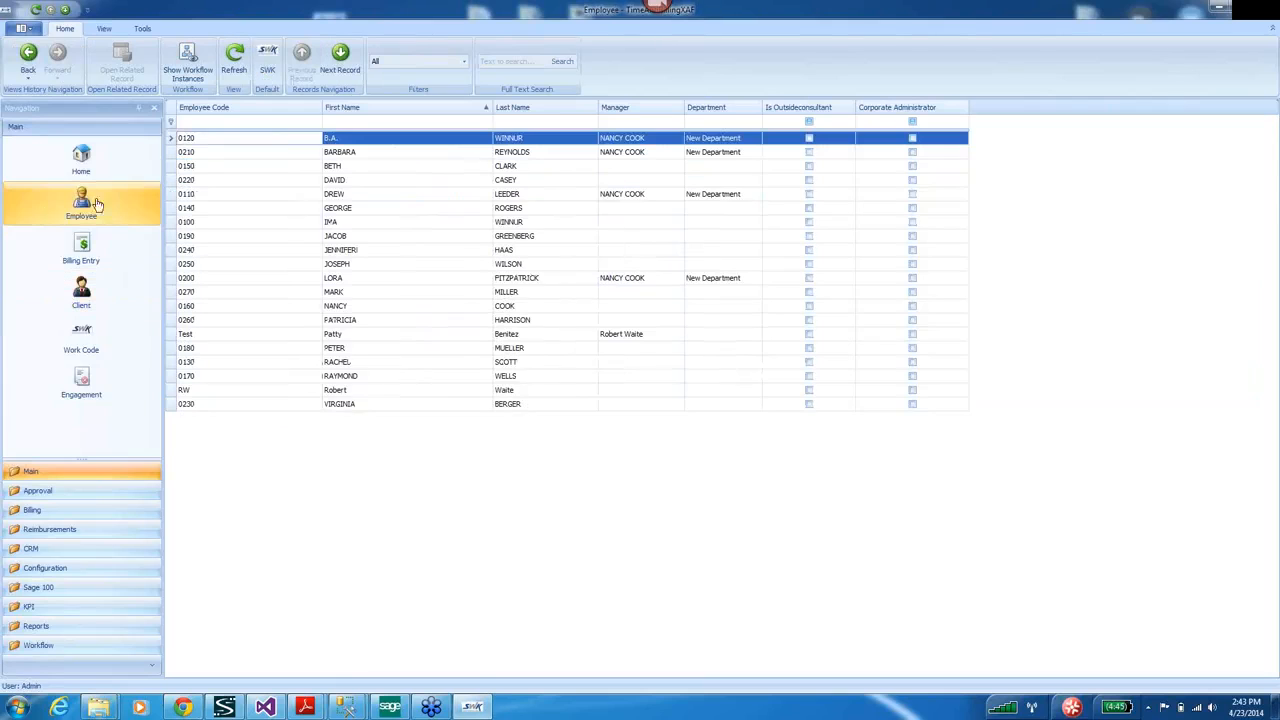
Open an employee record's time analysis, close the record, and switch to the Engagement list.
double_click(189, 195)
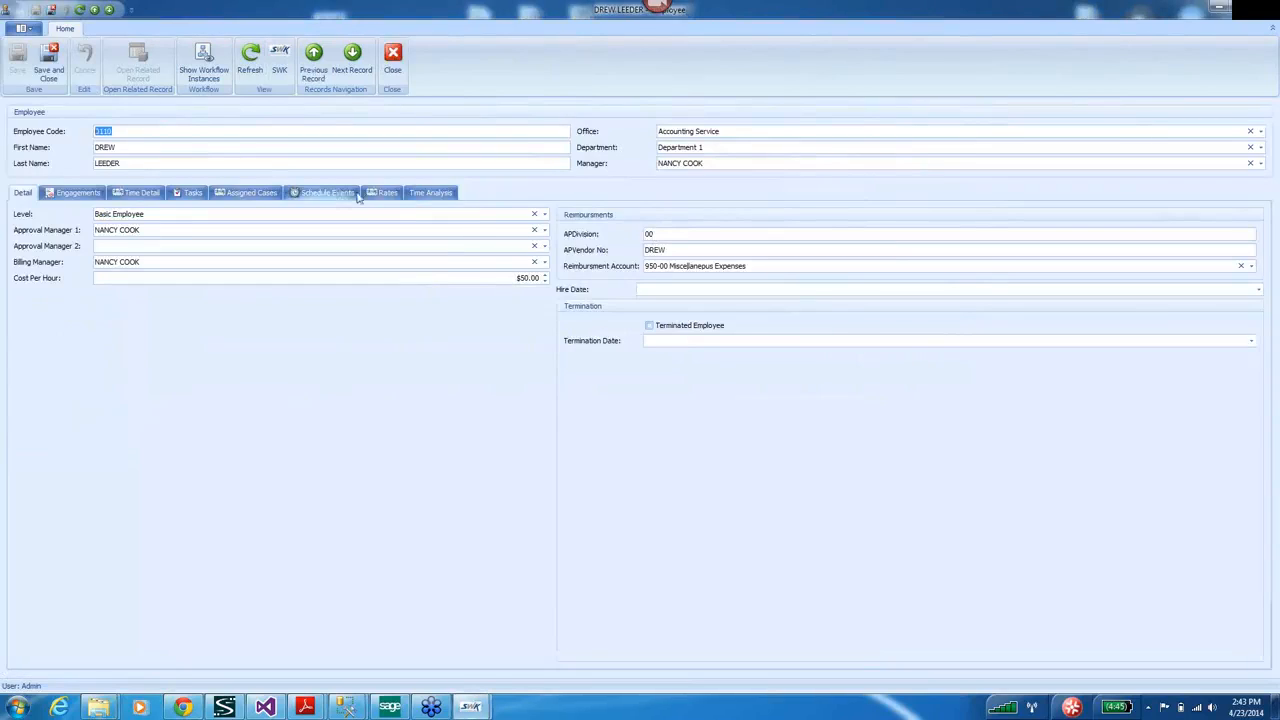
click(430, 193)
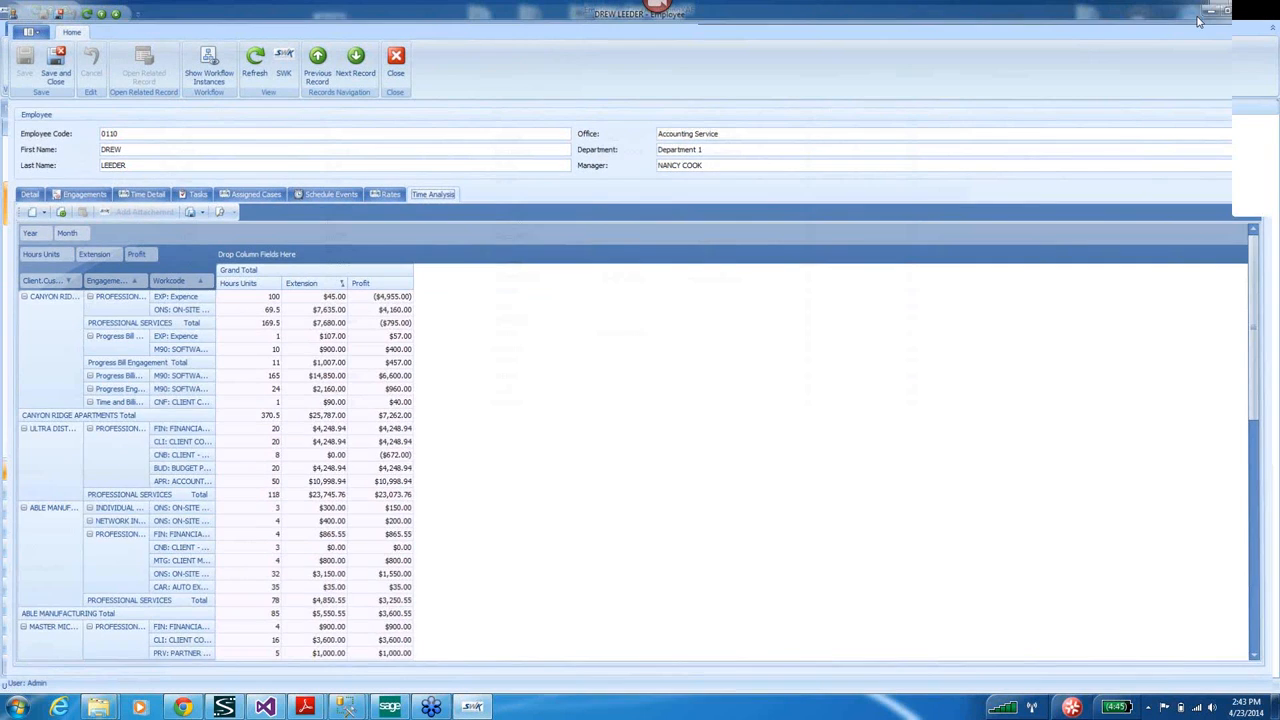
click(1264, 10)
click(85, 383)
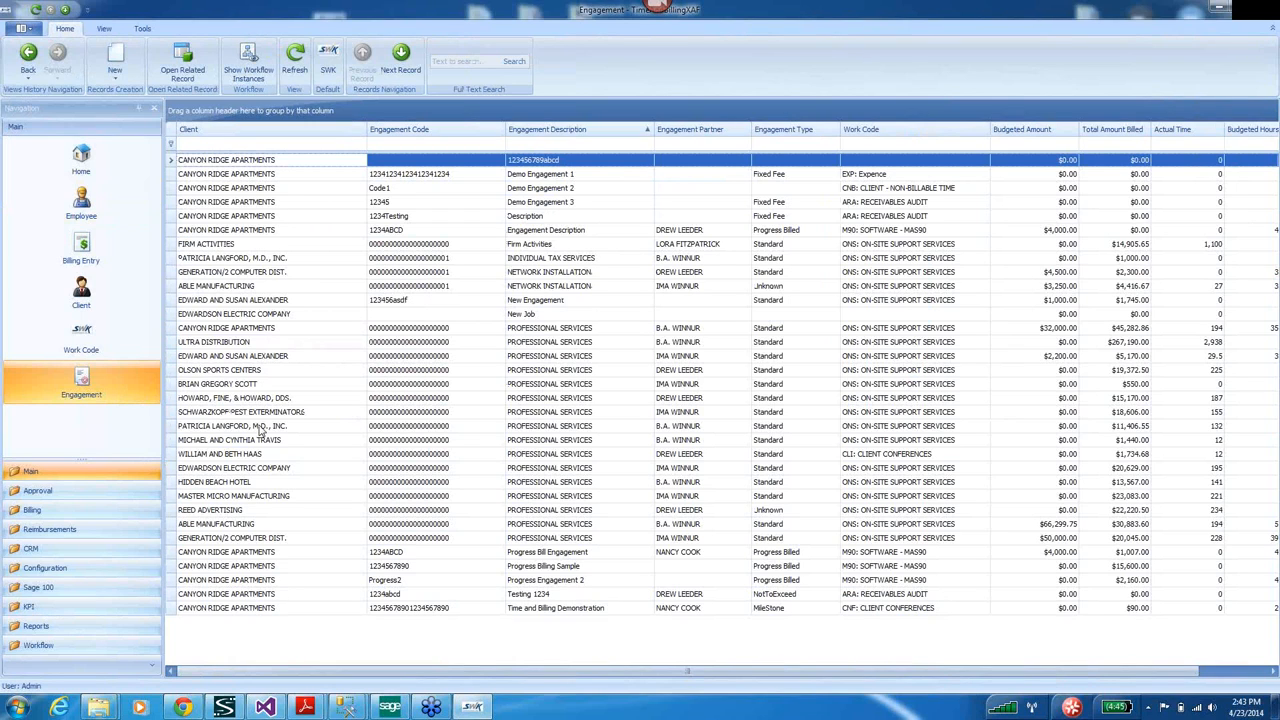
Open the Reports navigation group's Analysis list, showing the single demo Analysis entry.
click(103, 439)
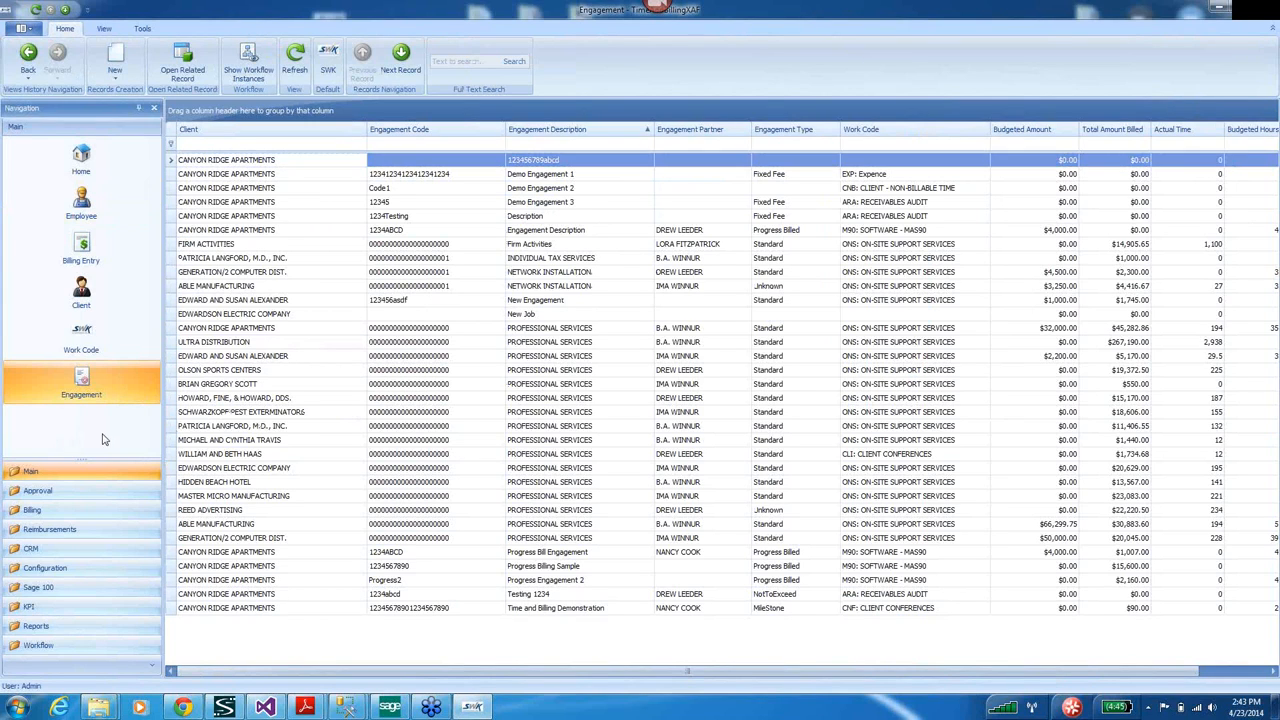
click(37, 628)
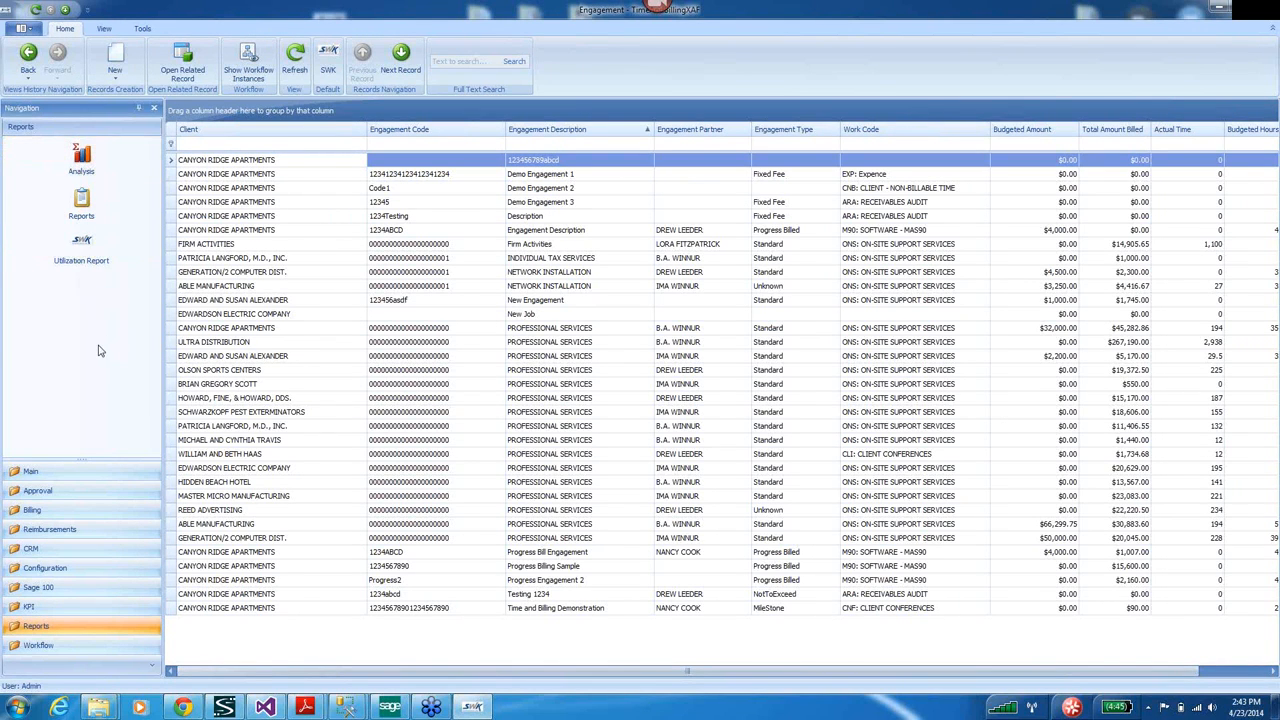
click(81, 158)
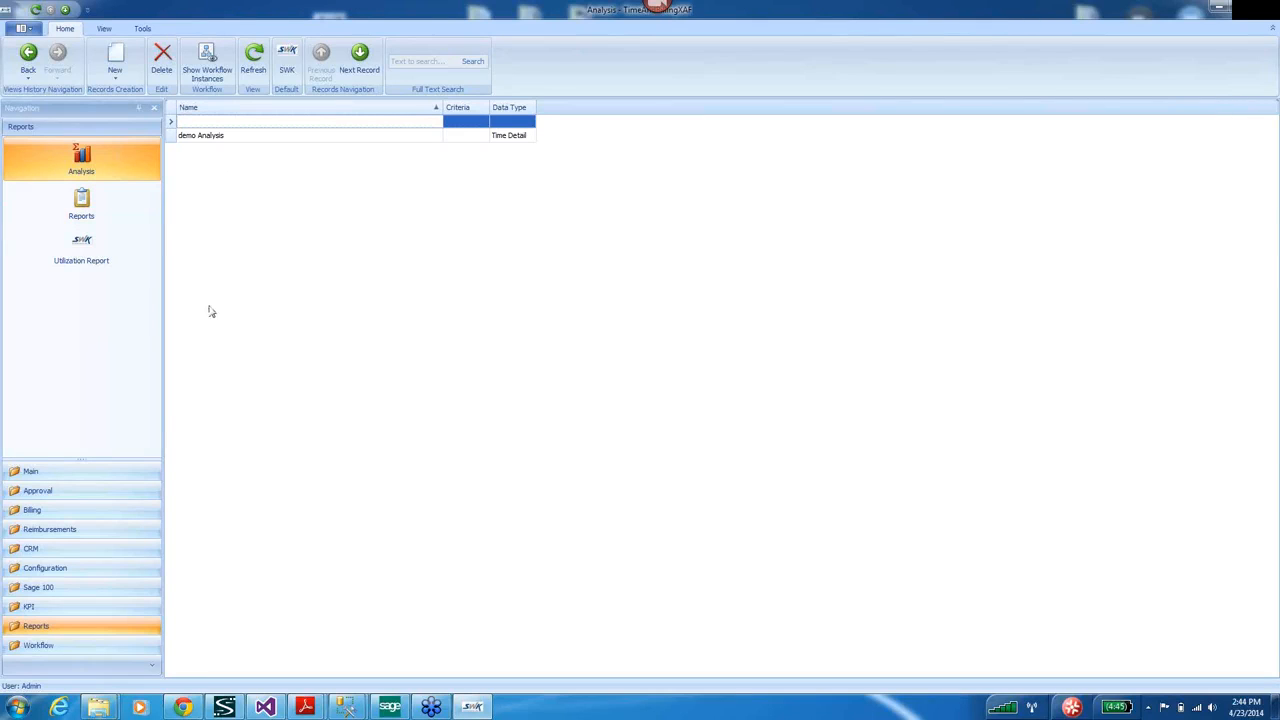
click(38, 626)
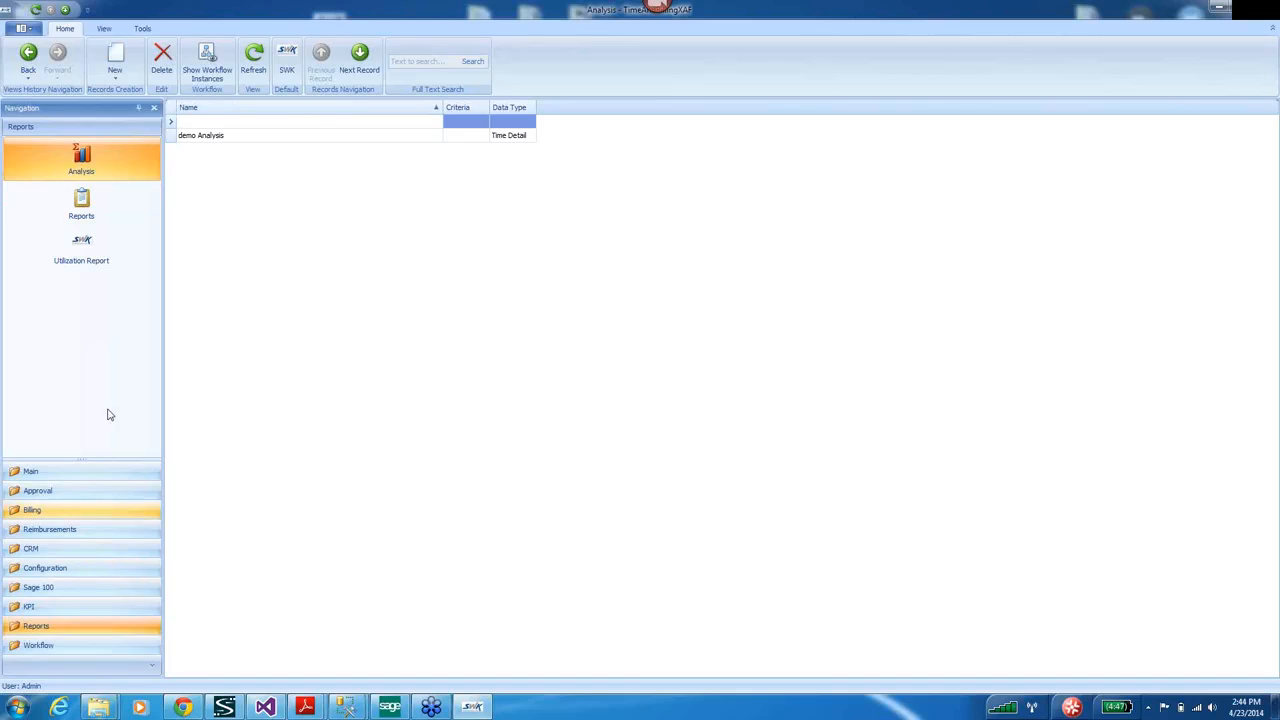
click(82, 160)
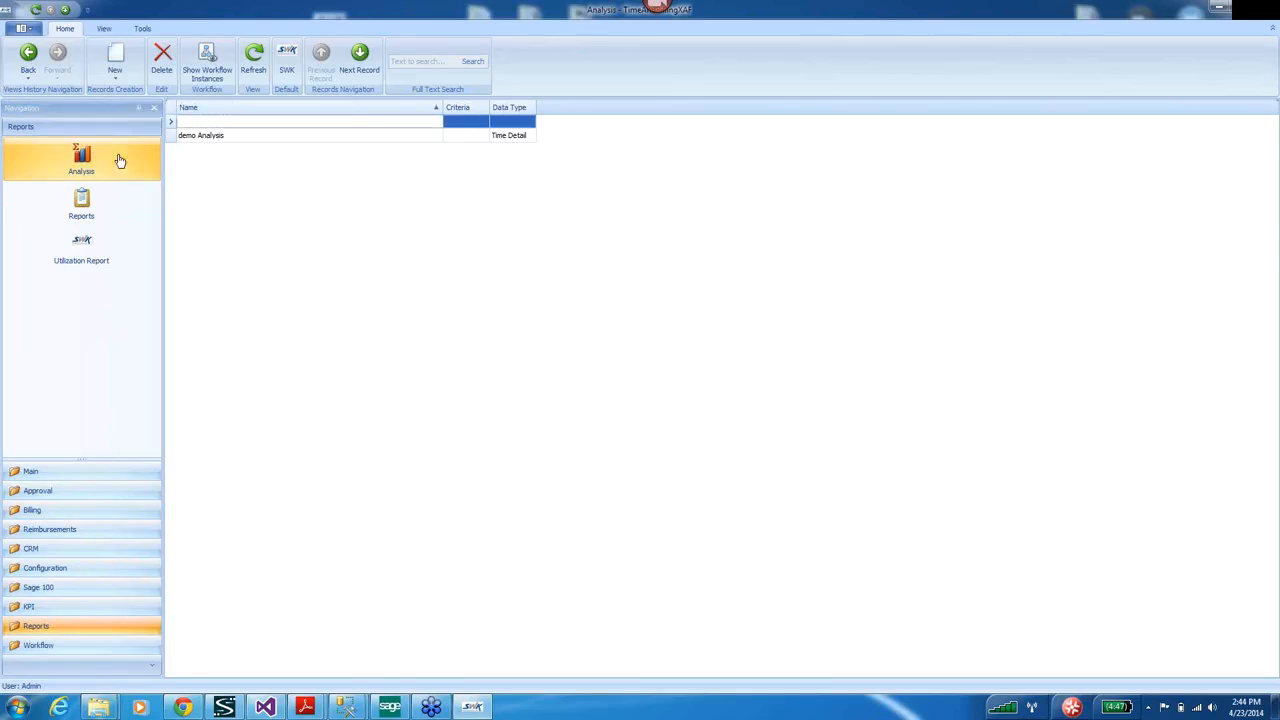
Open demo Analysis, bind its data, enlarge the window, and move Employee and Client into column fields.
double_click(178, 136)
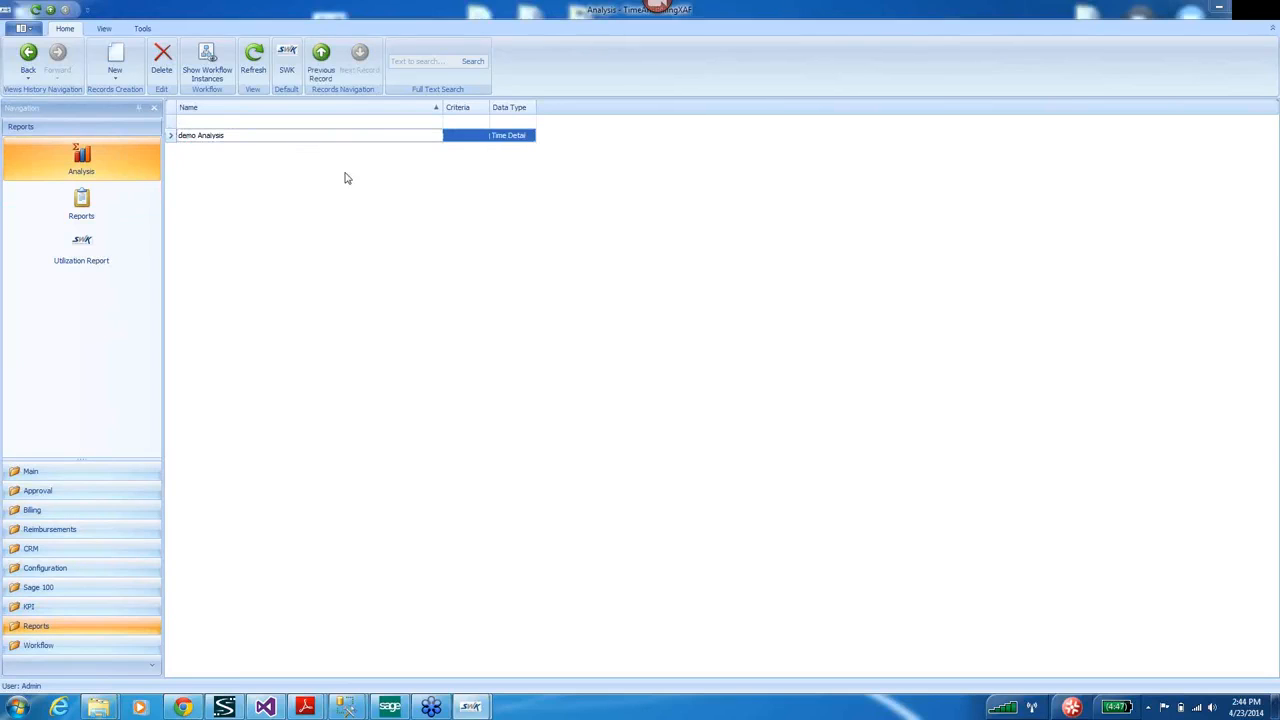
click(372, 214)
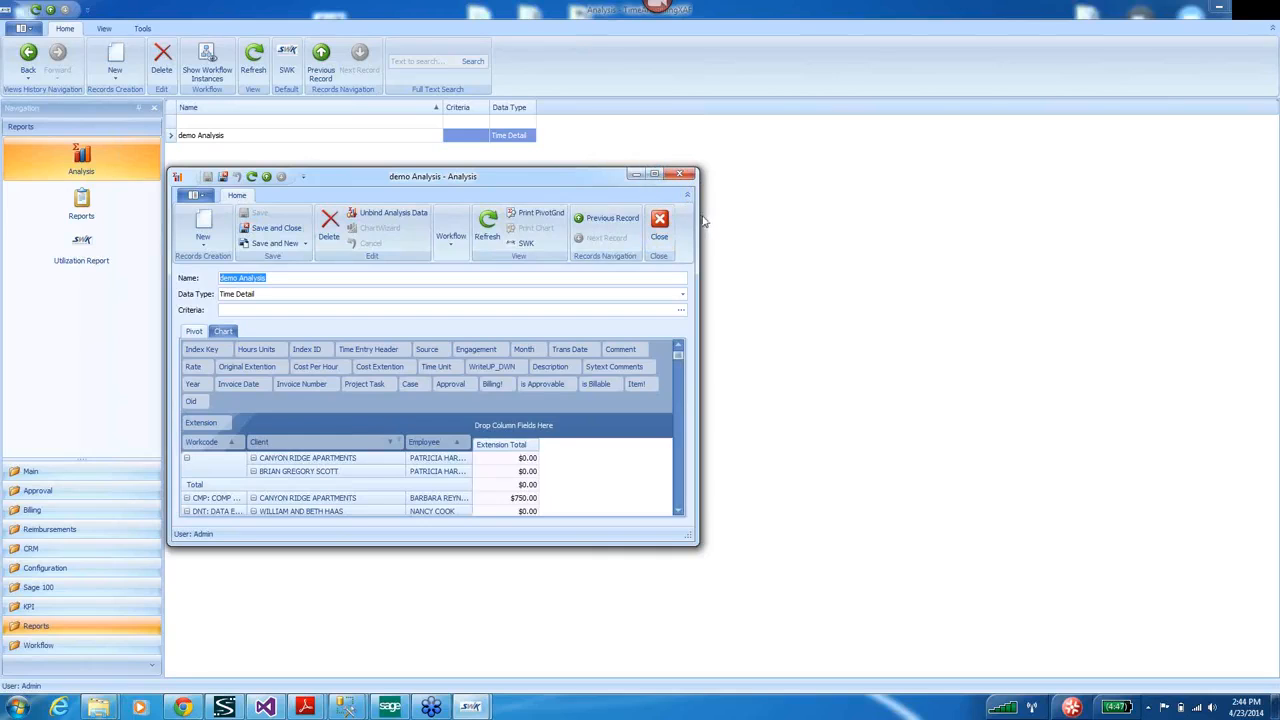
drag(698, 215, 1136, 268)
drag(876, 545, 876, 652)
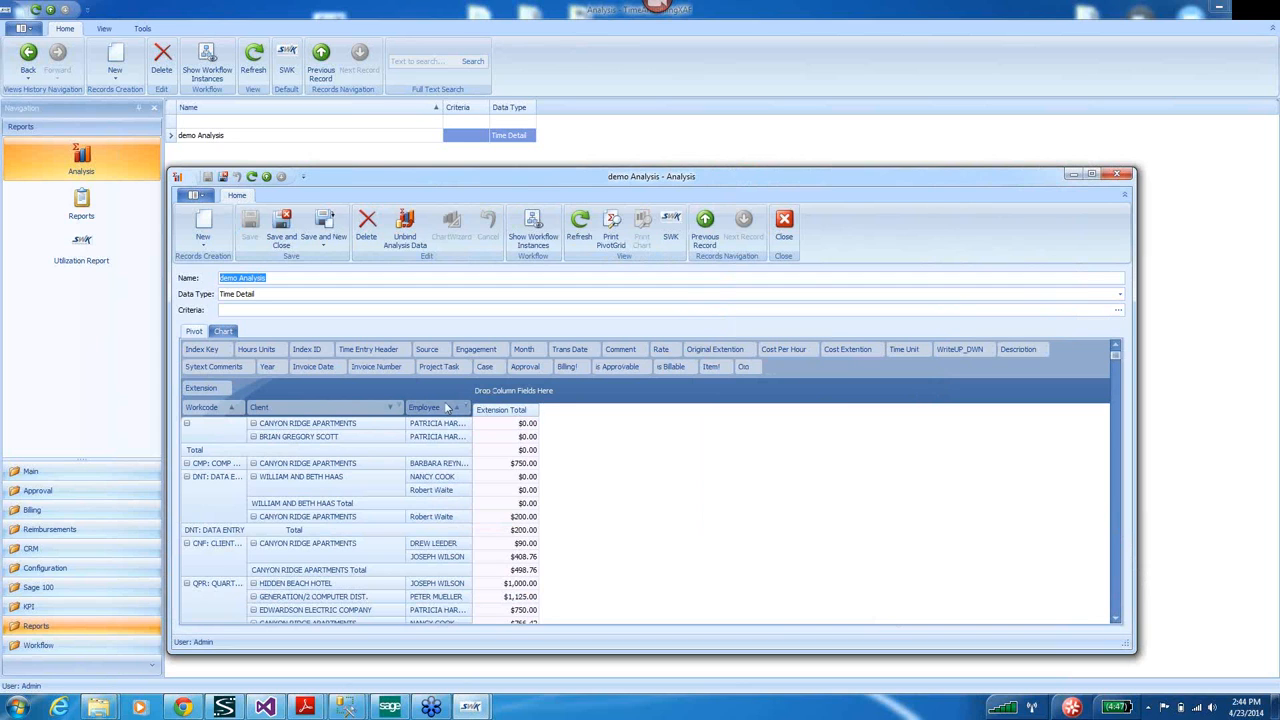
drag(446, 409, 498, 395)
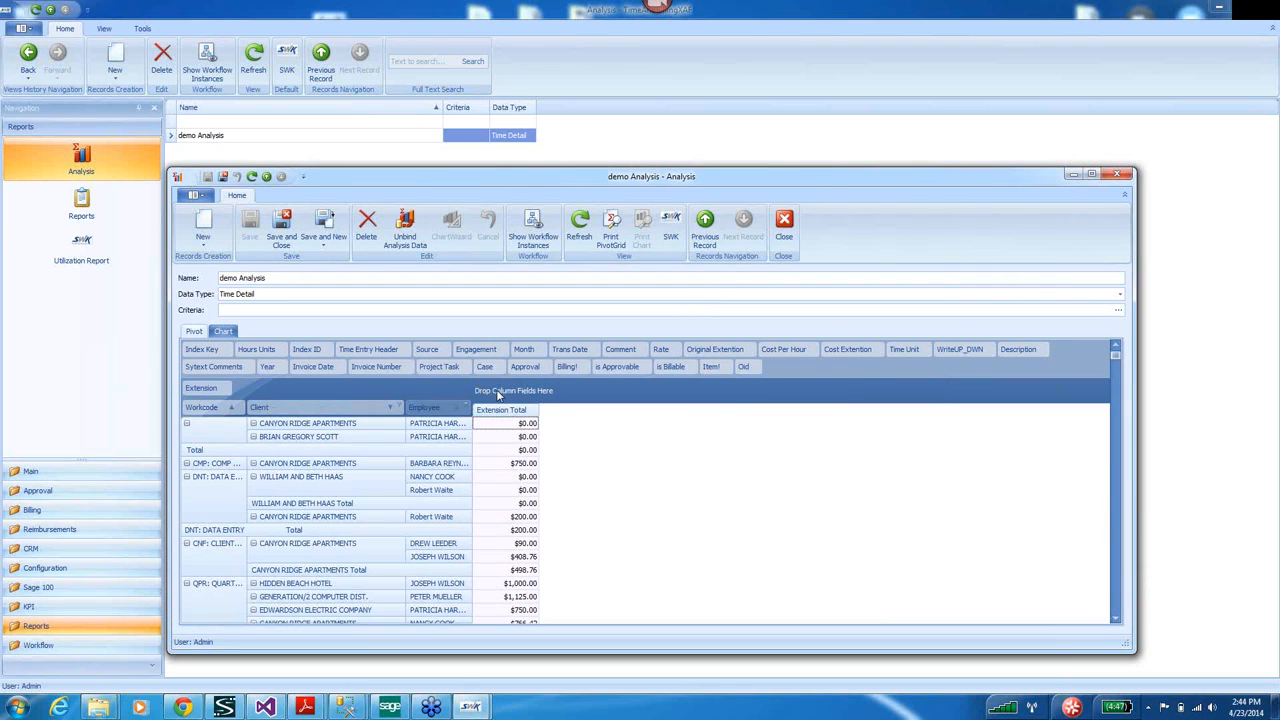
drag(304, 408, 460, 396)
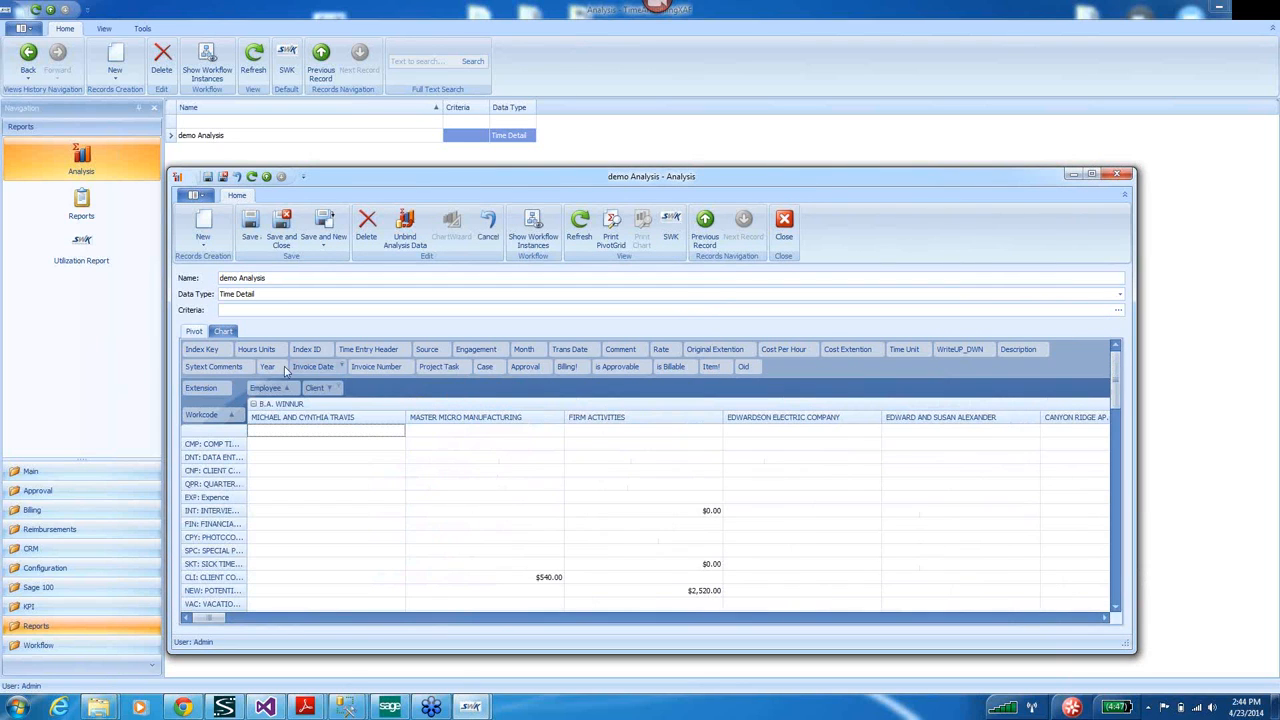
click(1119, 312)
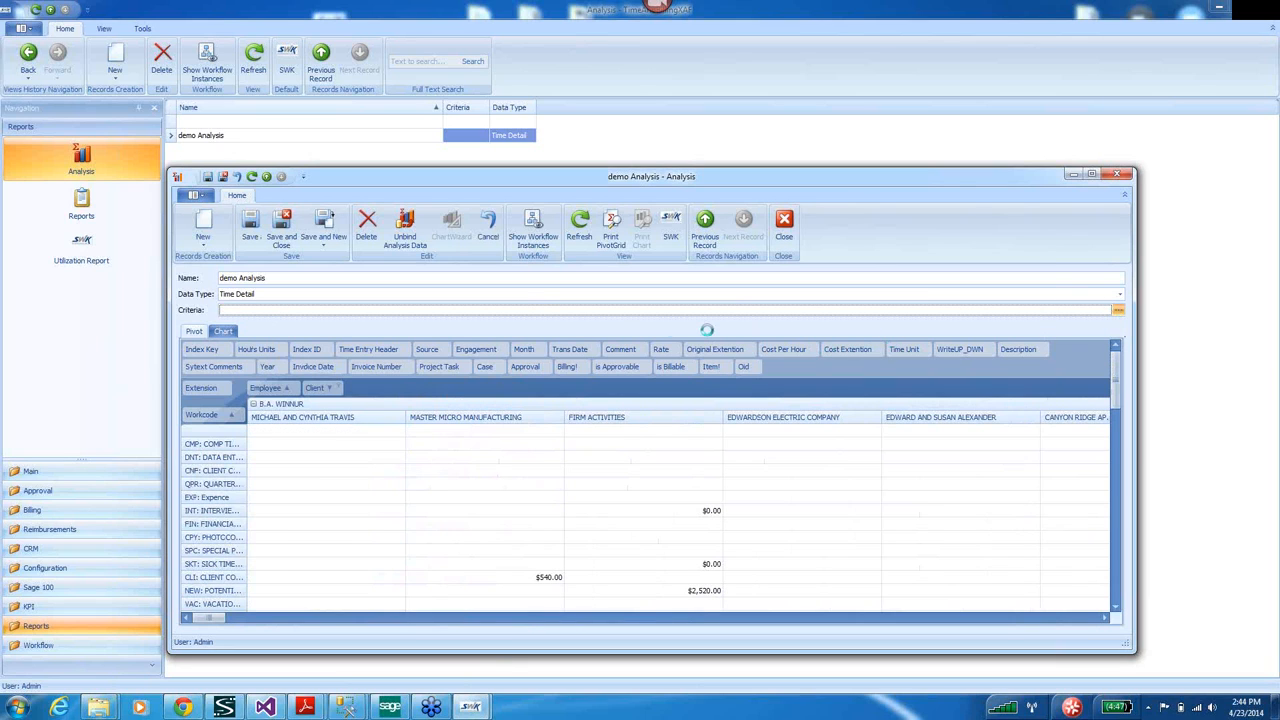
Add a criteria condition on Trans Date using the Is between operator.
click(488, 261)
click(492, 274)
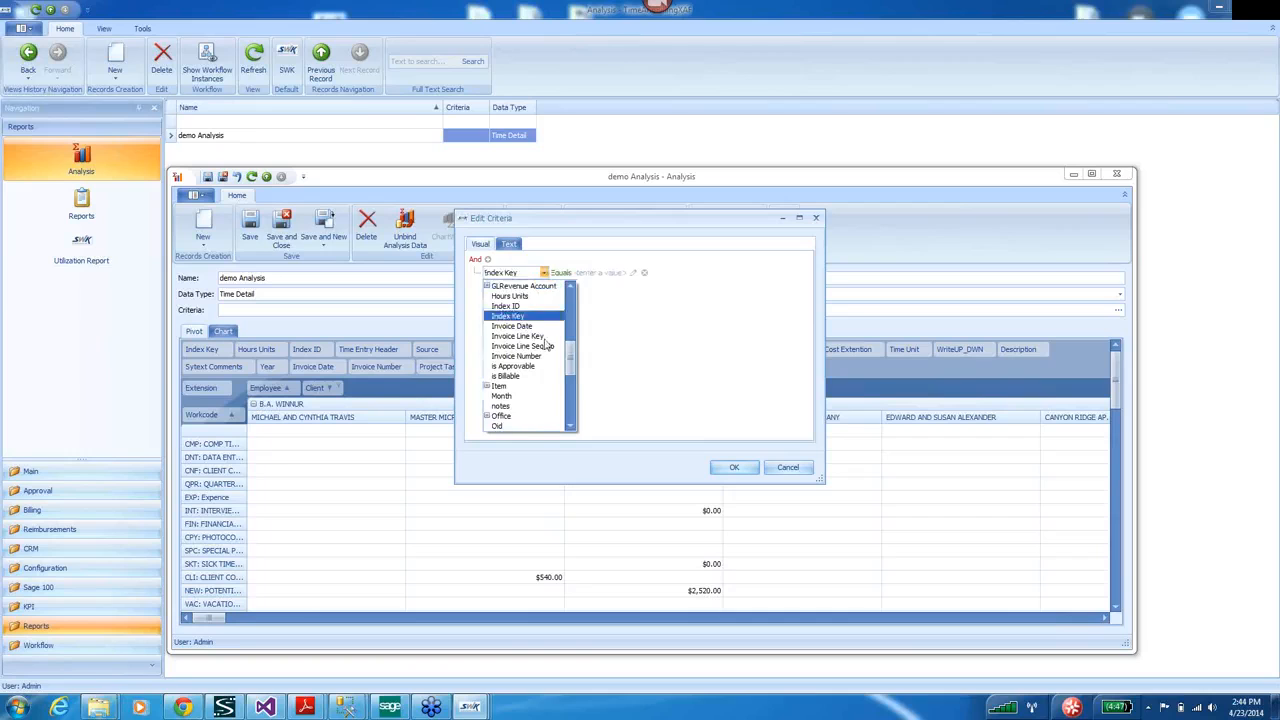
drag(570, 360, 570, 420)
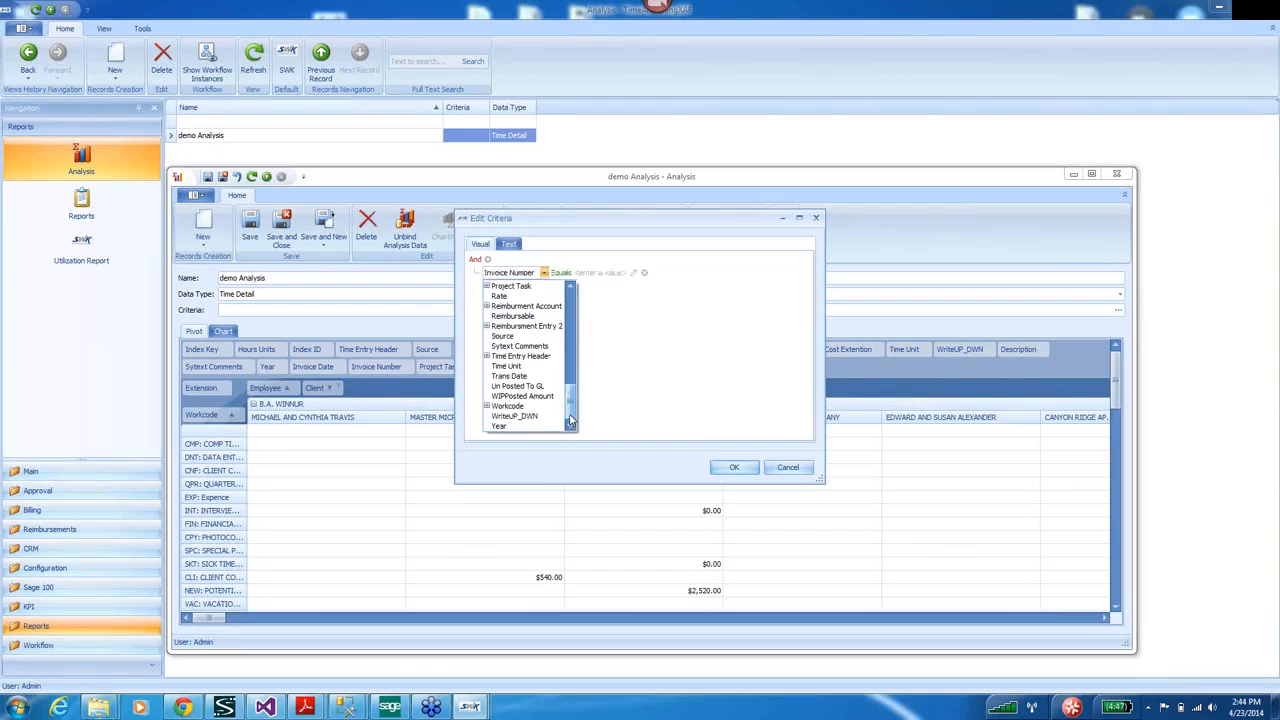
click(510, 375)
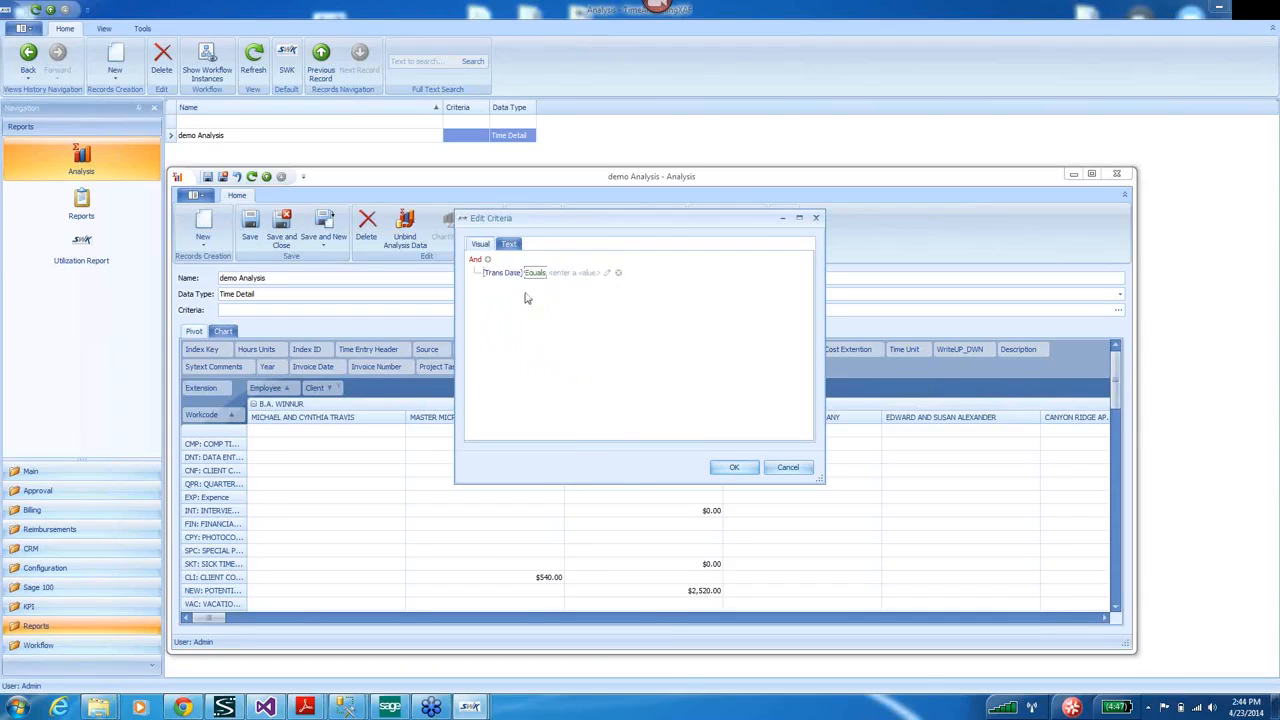
click(536, 273)
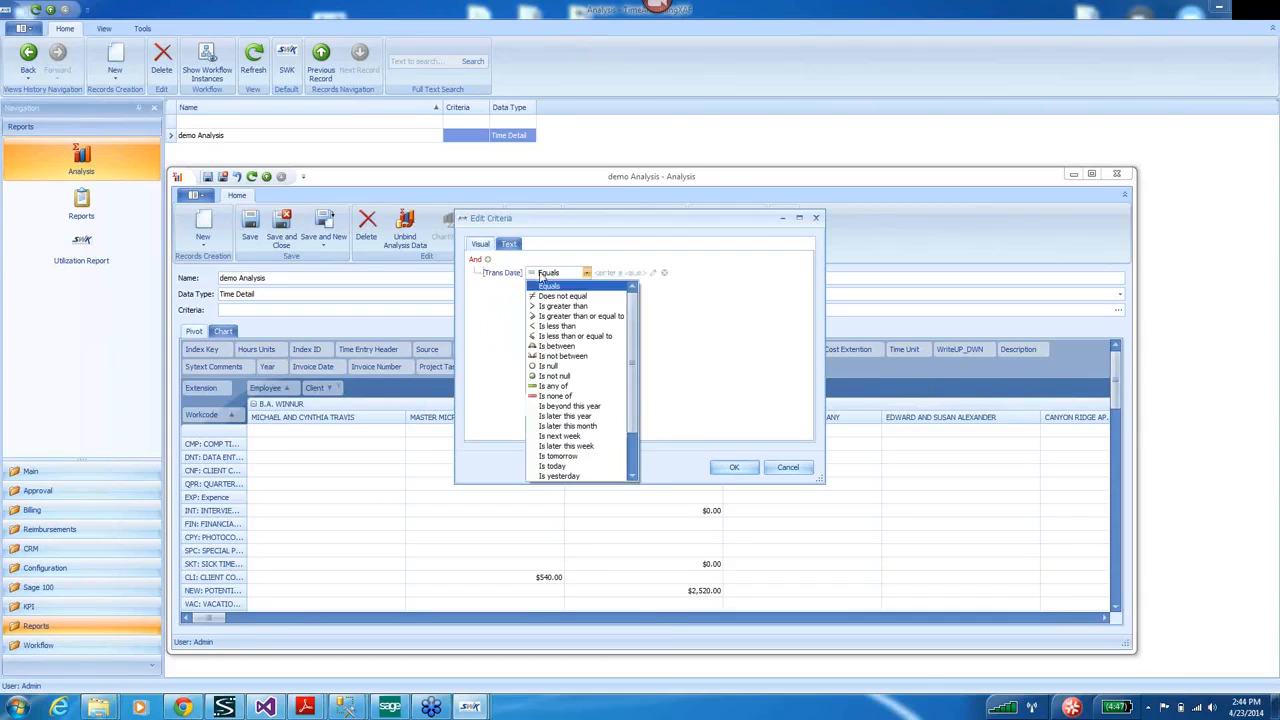
click(558, 346)
Set the range from 4/1/2014 to 4/23/2014, apply it, and save the analysis on closing.
click(612, 272)
click(625, 273)
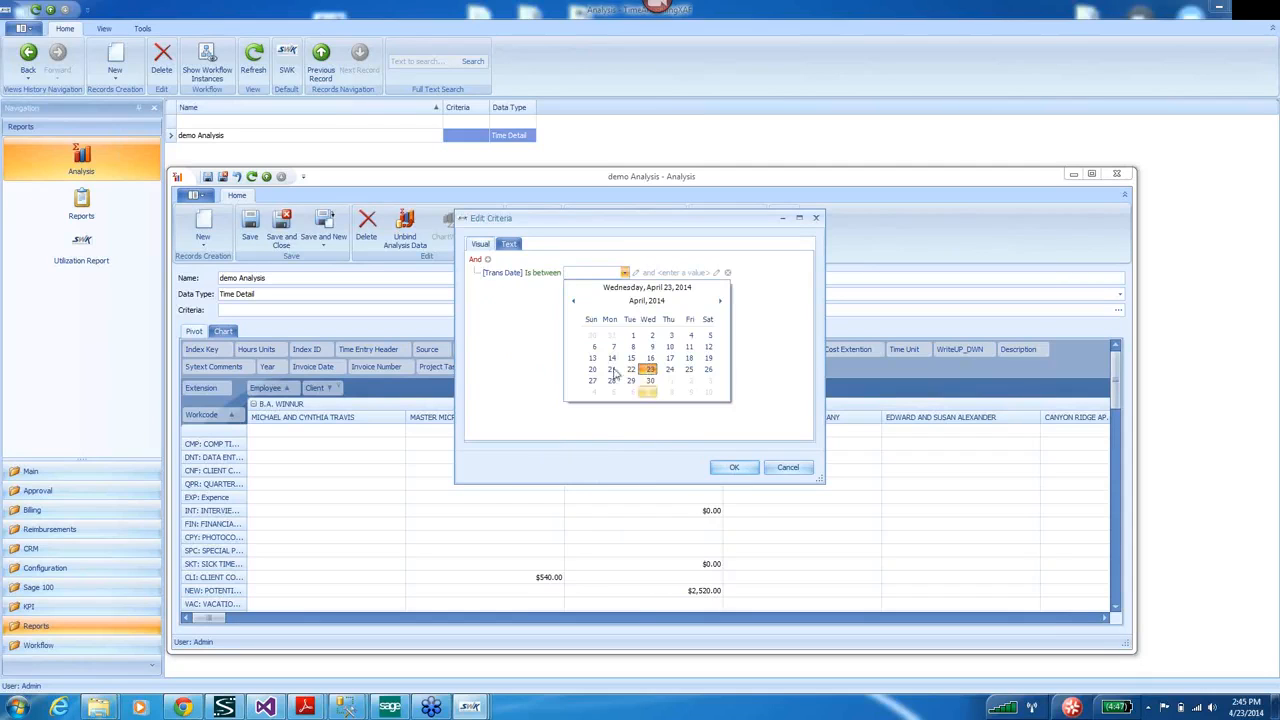
click(632, 335)
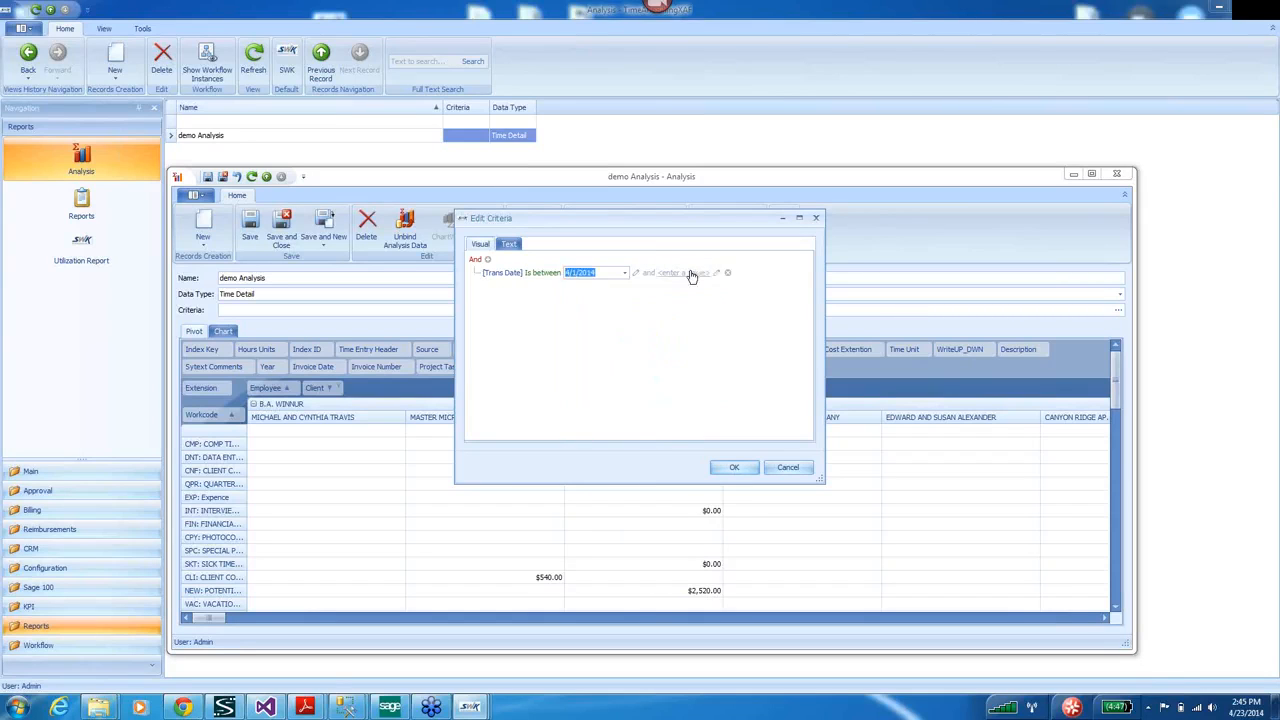
click(666, 273)
click(681, 273)
click(704, 372)
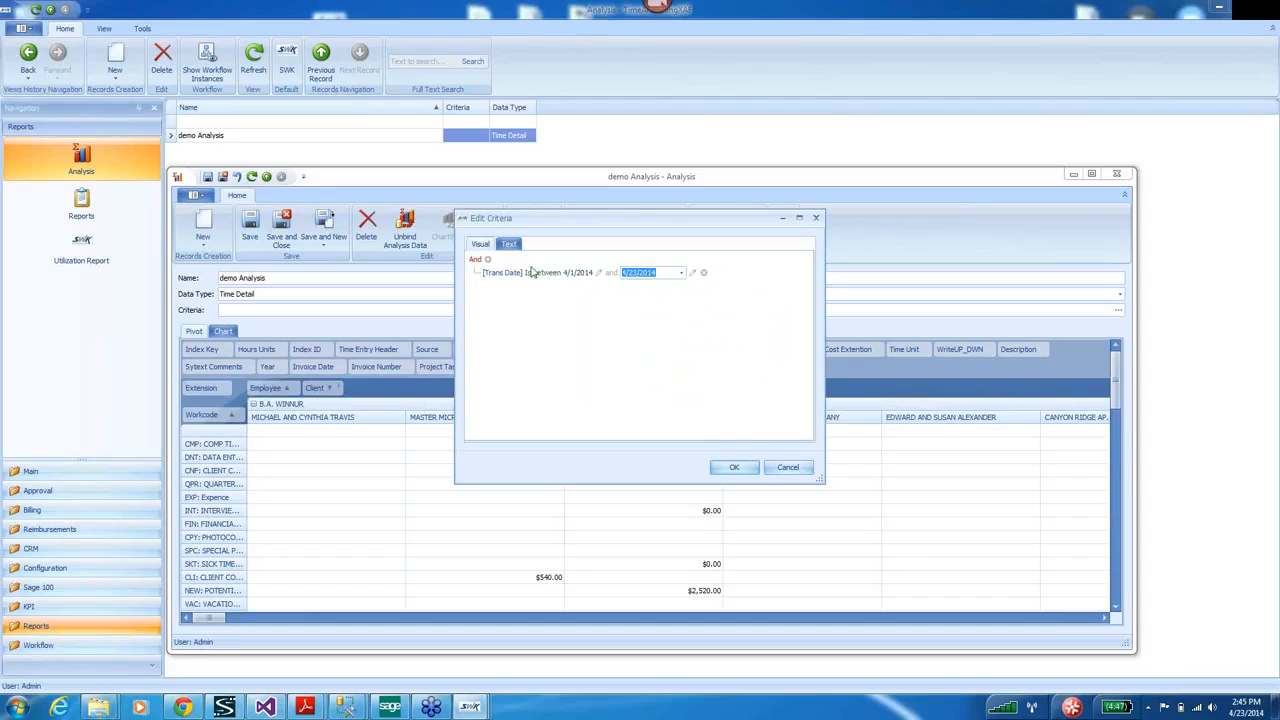
click(735, 467)
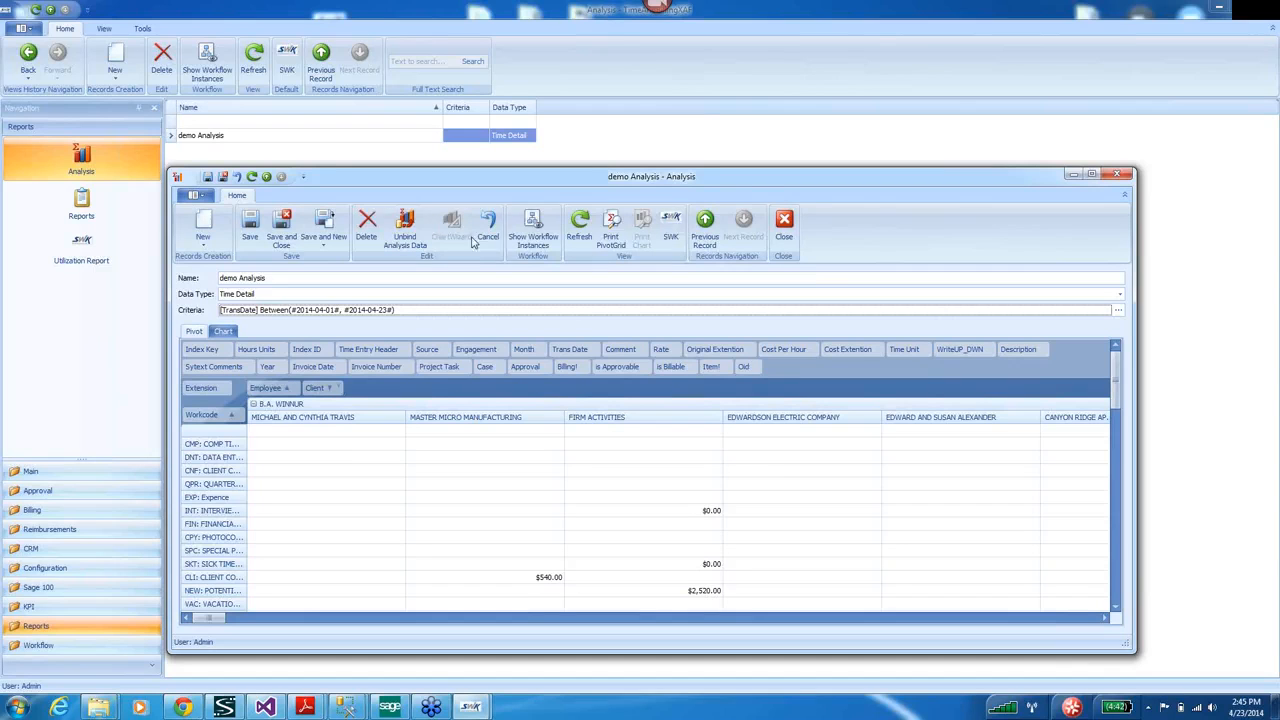
click(1124, 177)
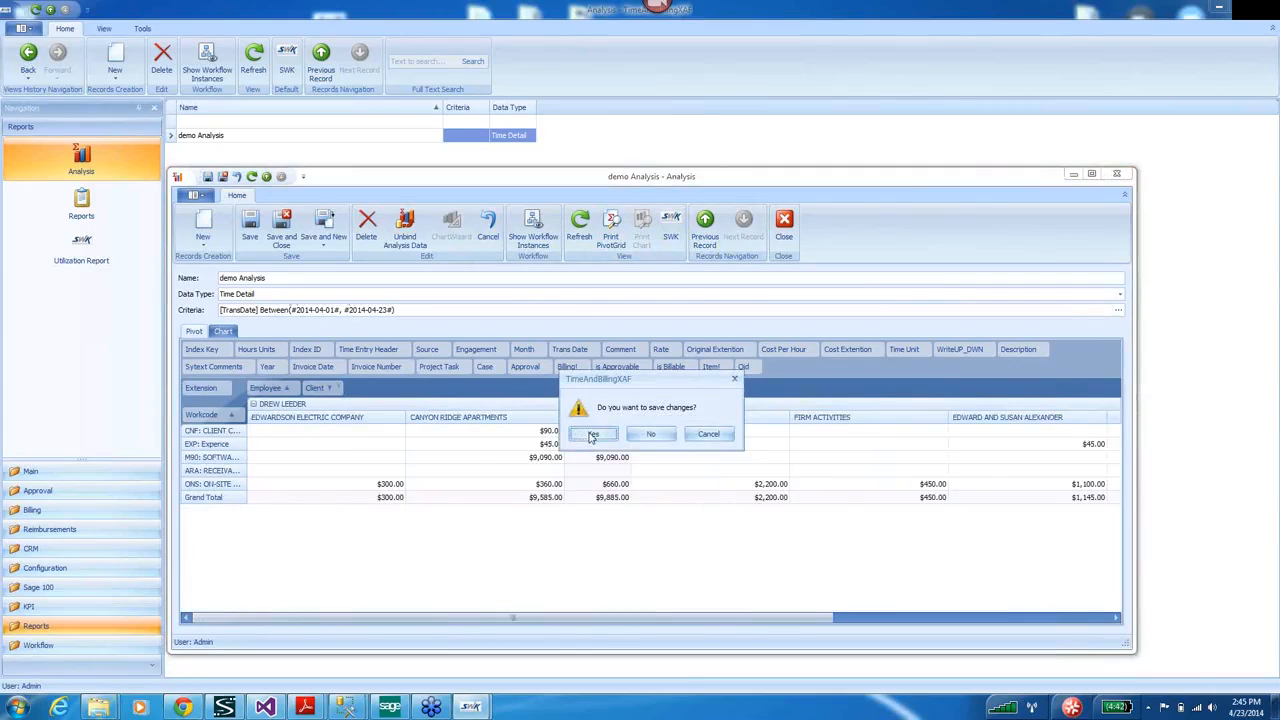
click(590, 436)
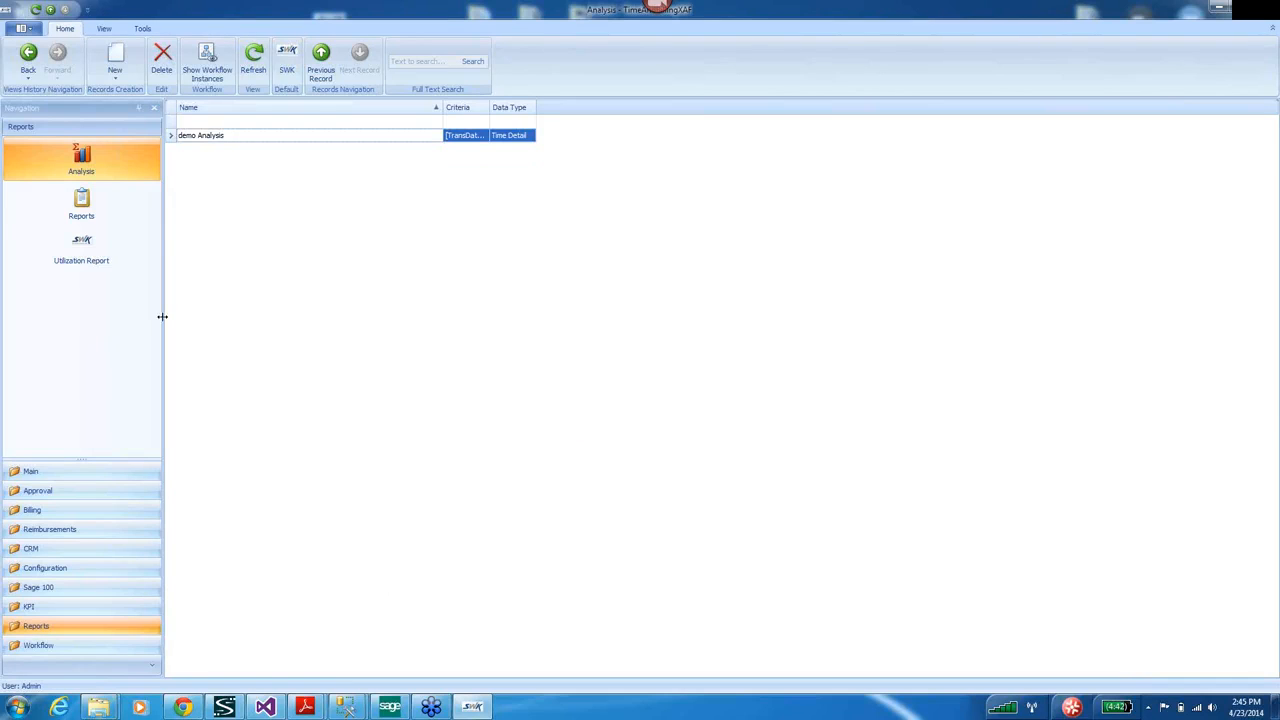
Run and preview the 9-page WIP Report from the Reports list, then close the preview.
click(84, 208)
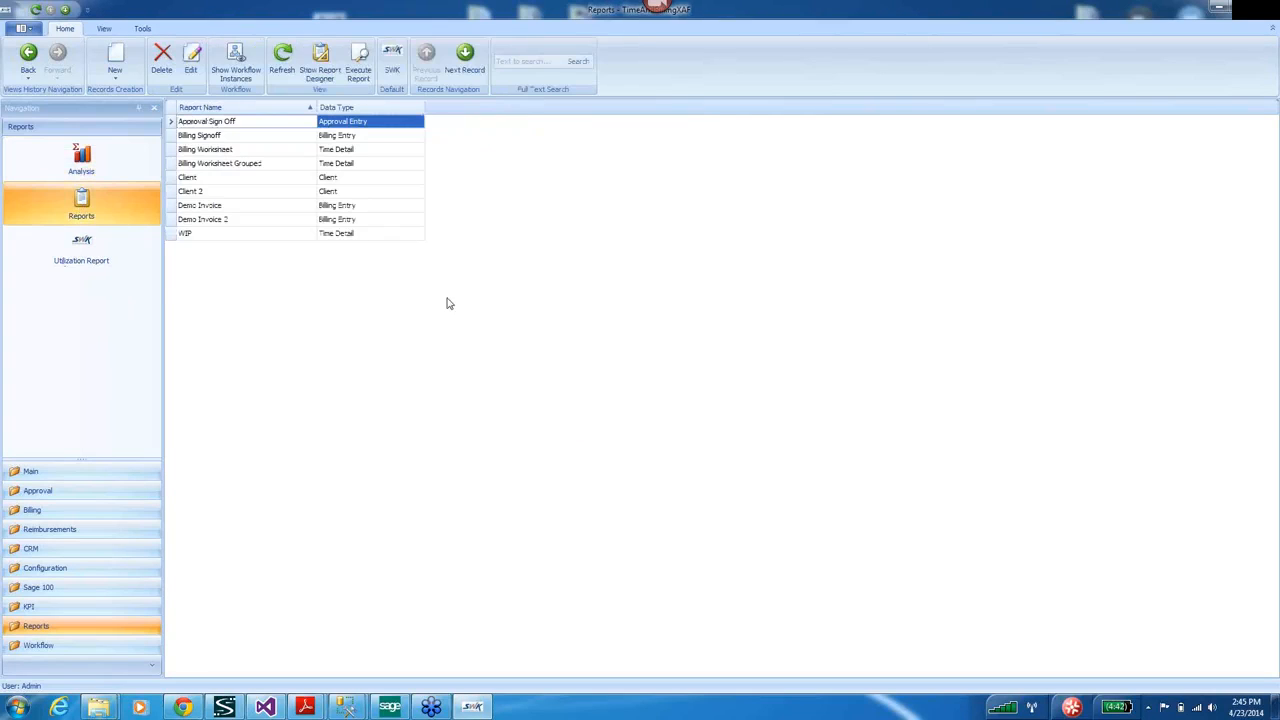
click(172, 236)
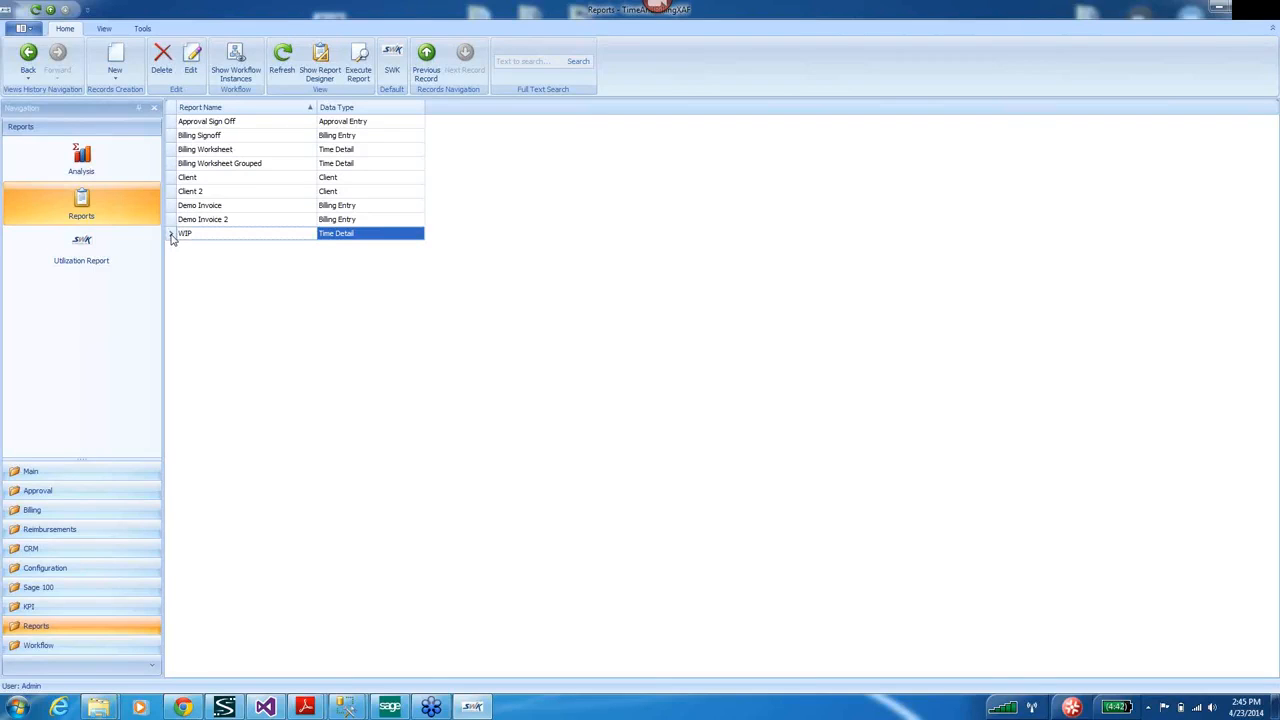
double_click(171, 234)
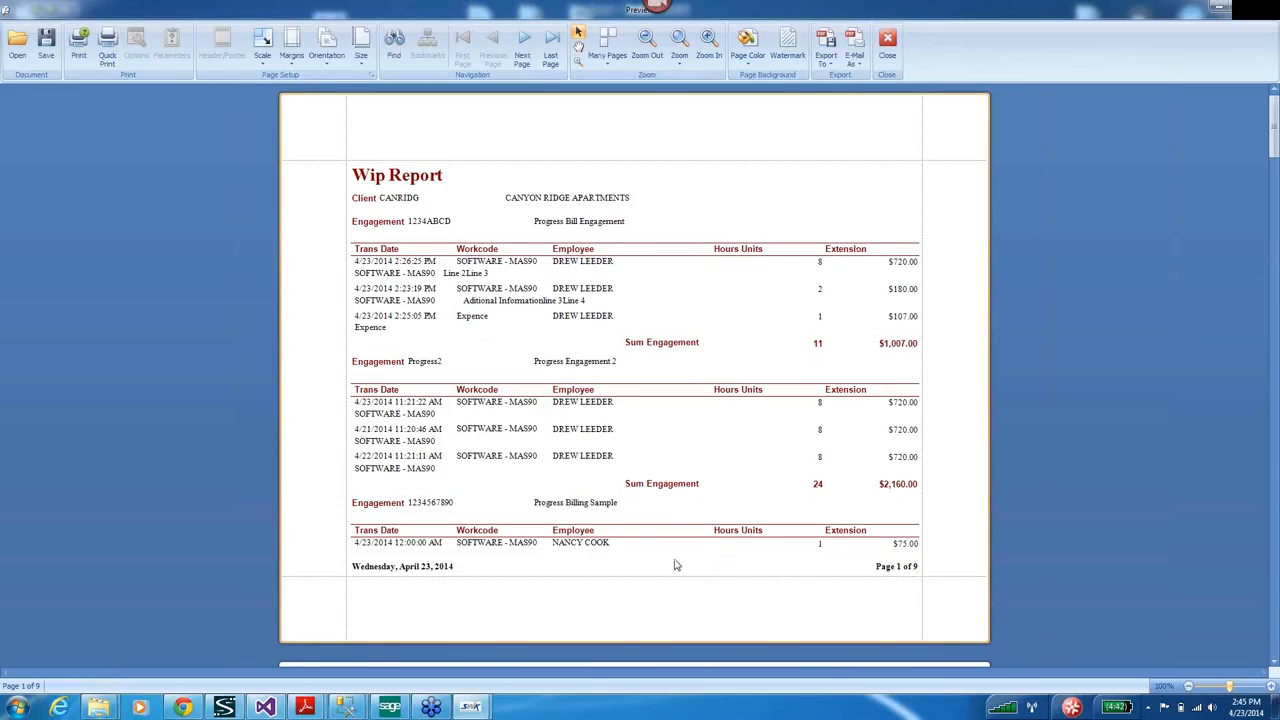
click(1265, 8)
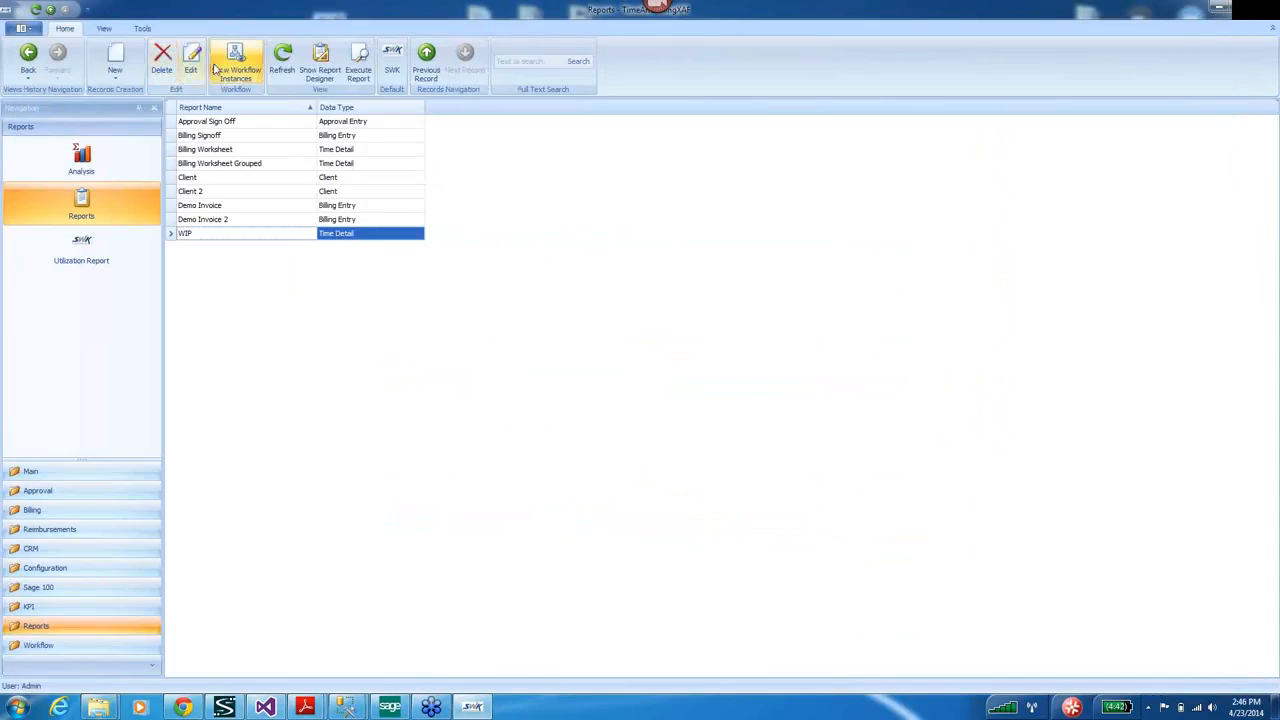
Start a new report named Wip 2 with Time Detail data type and Standard report type.
click(116, 55)
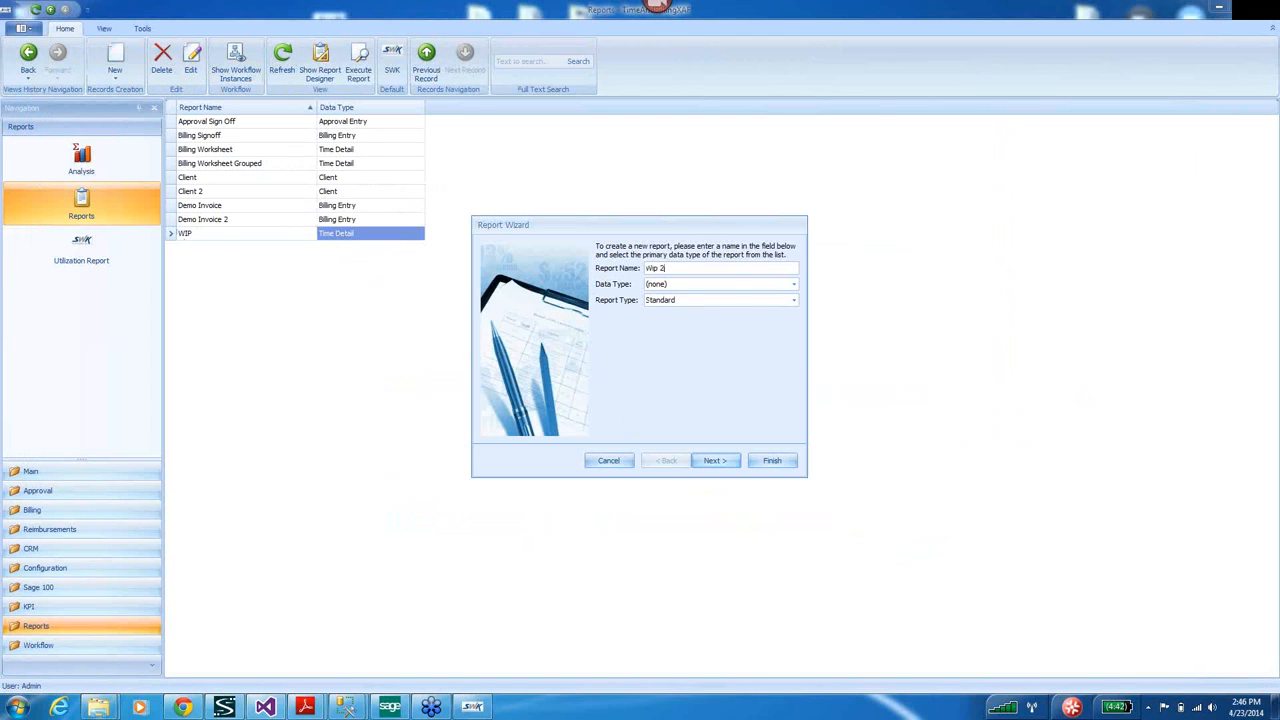
click(793, 284)
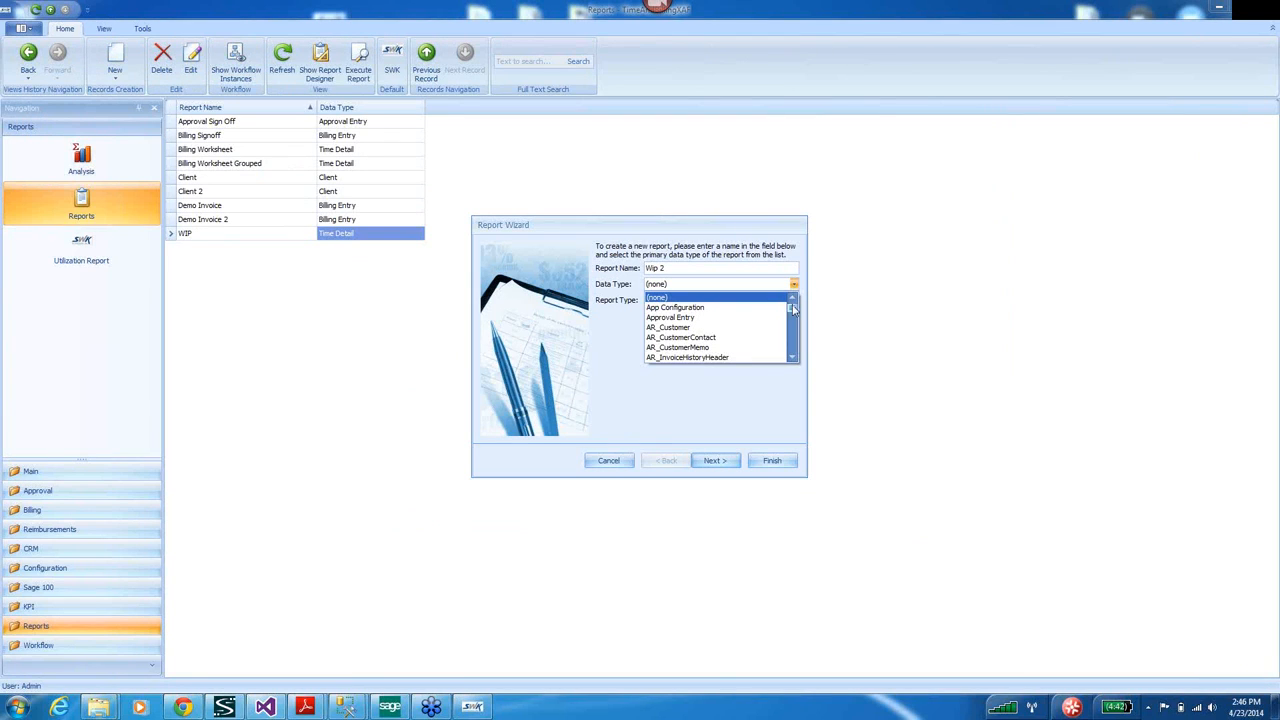
drag(795, 313, 793, 350)
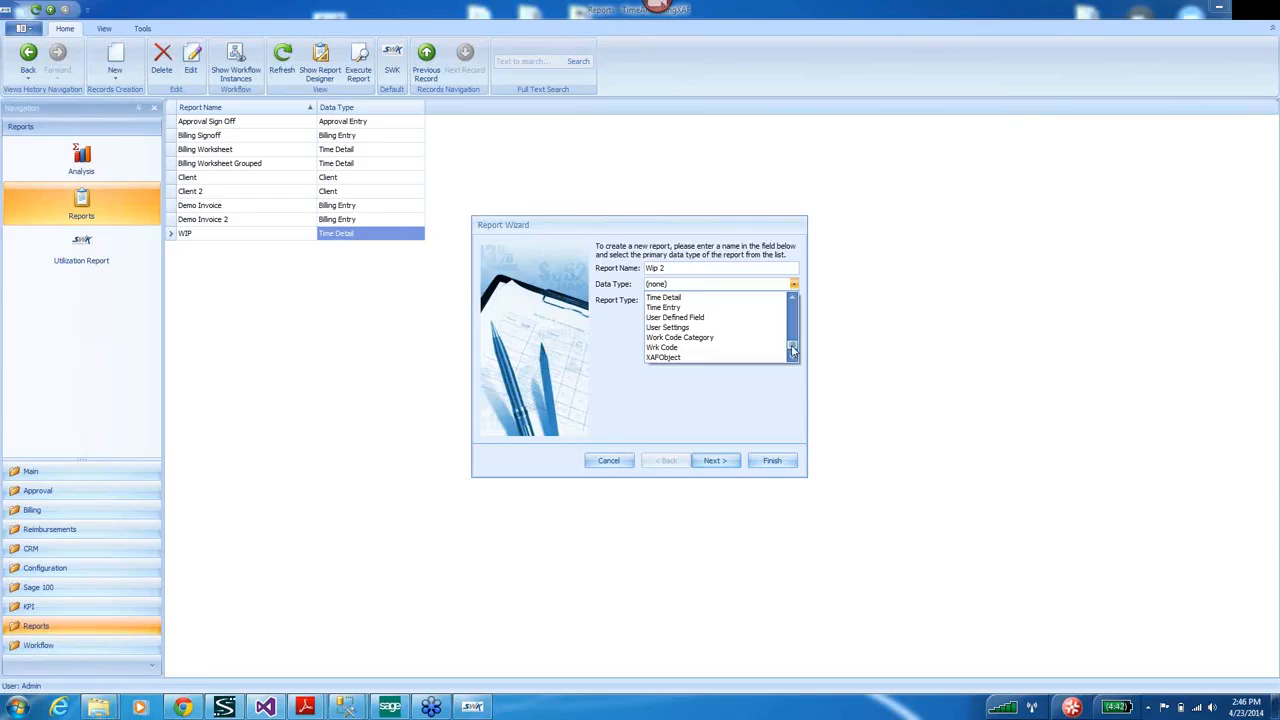
click(688, 298)
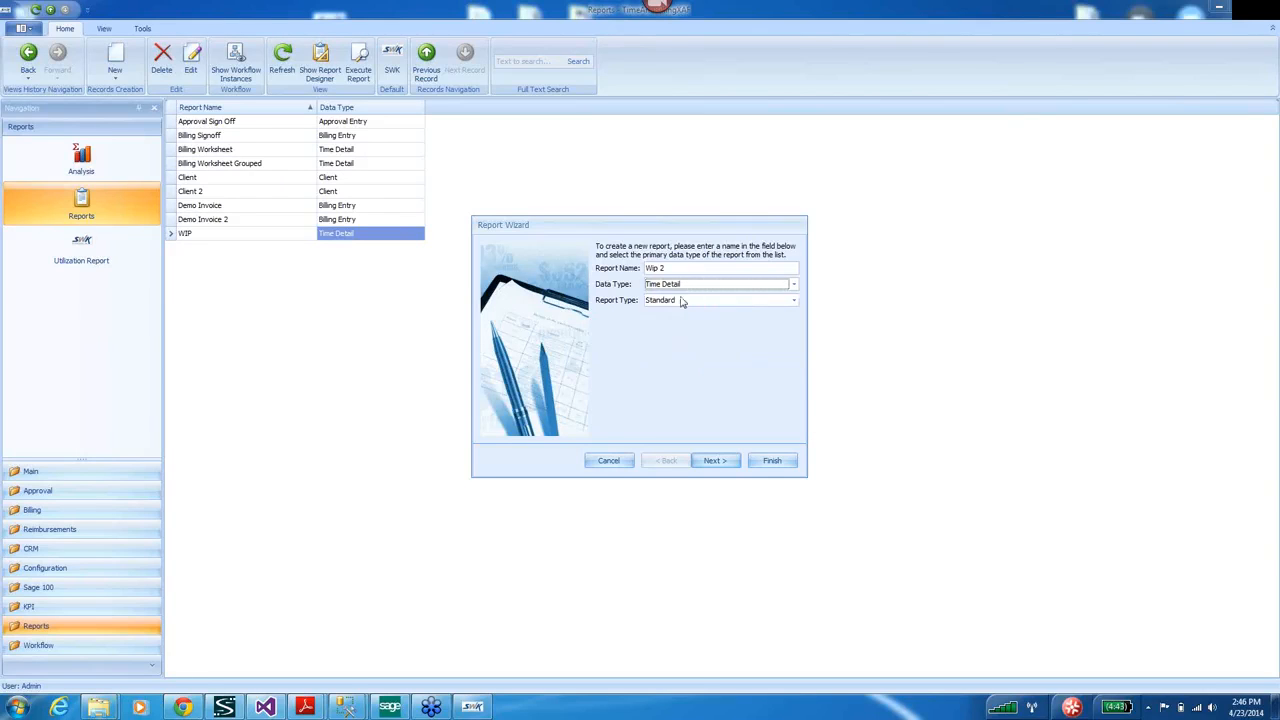
click(793, 300)
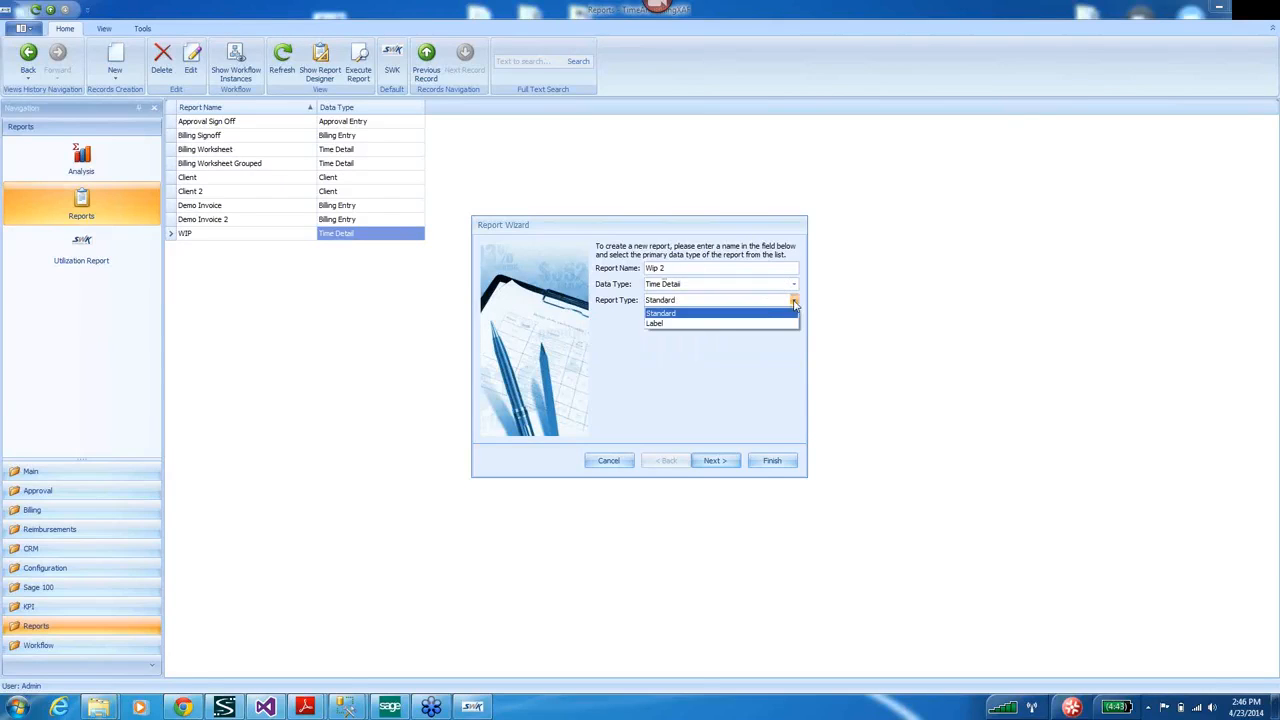
click(687, 316)
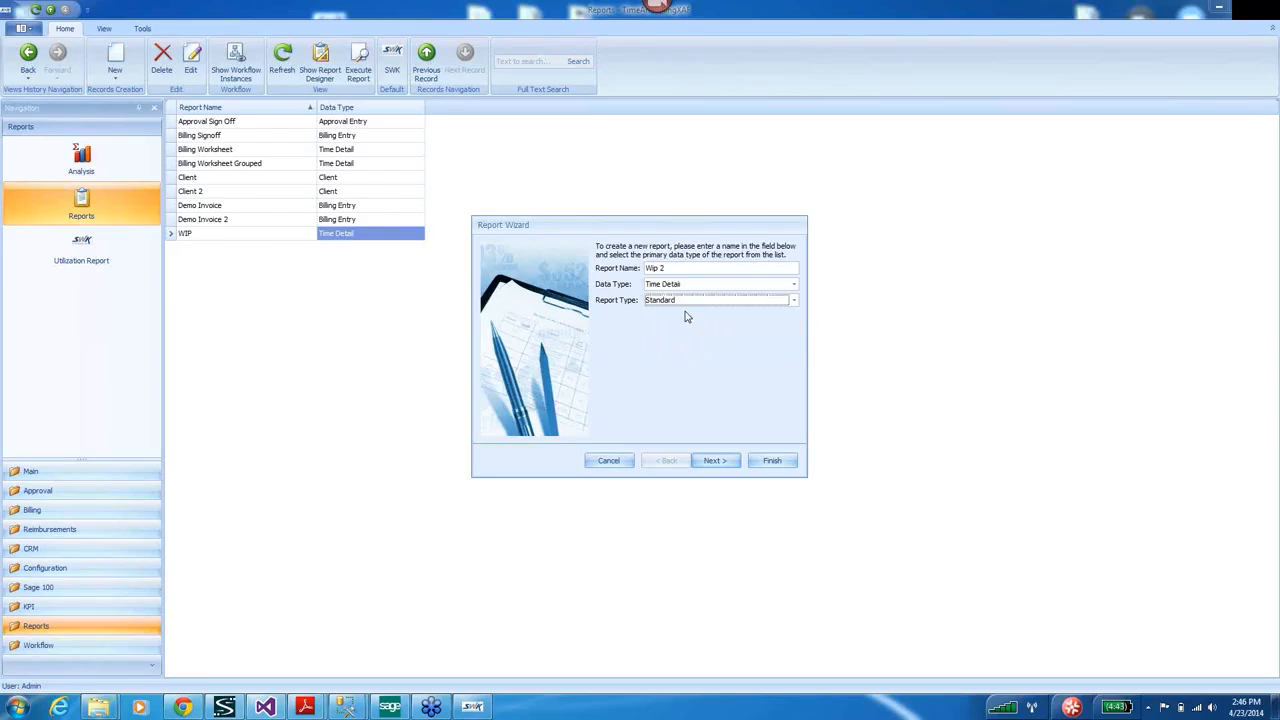
Add Client, Engagement, Workcode, Employee and Trans Date to the report's columns.
click(714, 461)
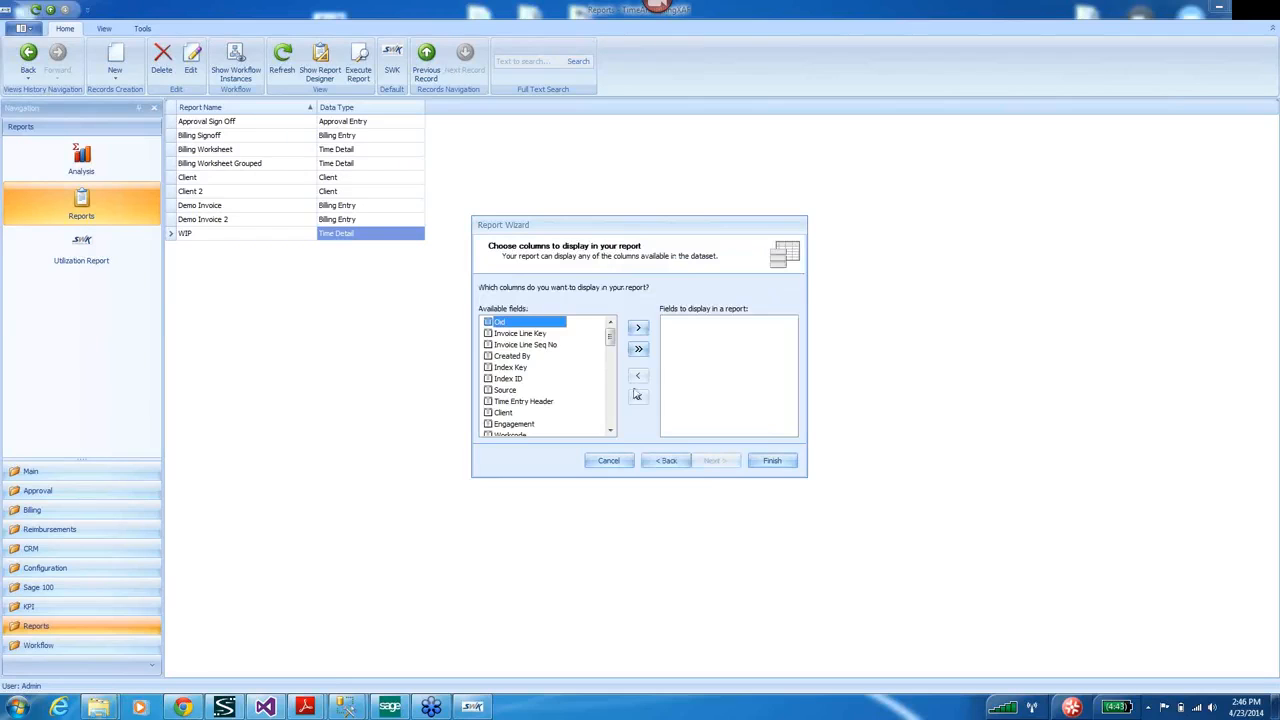
click(504, 413)
click(638, 328)
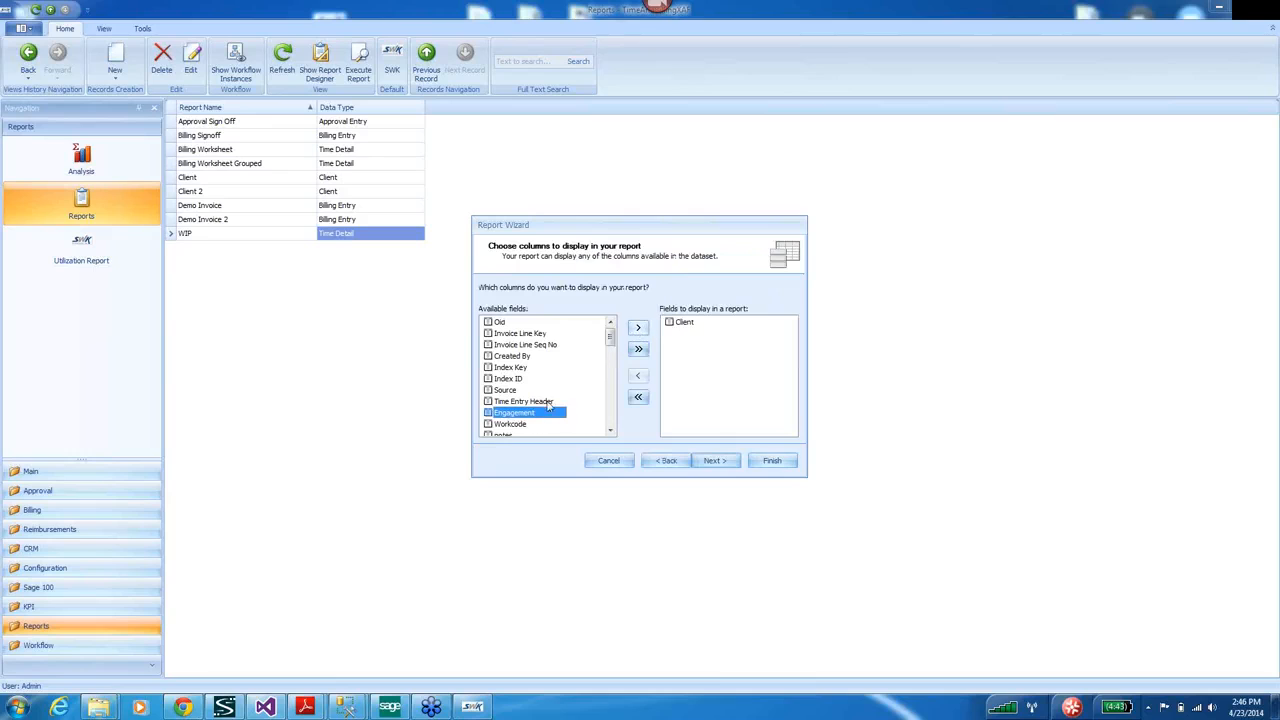
click(638, 328)
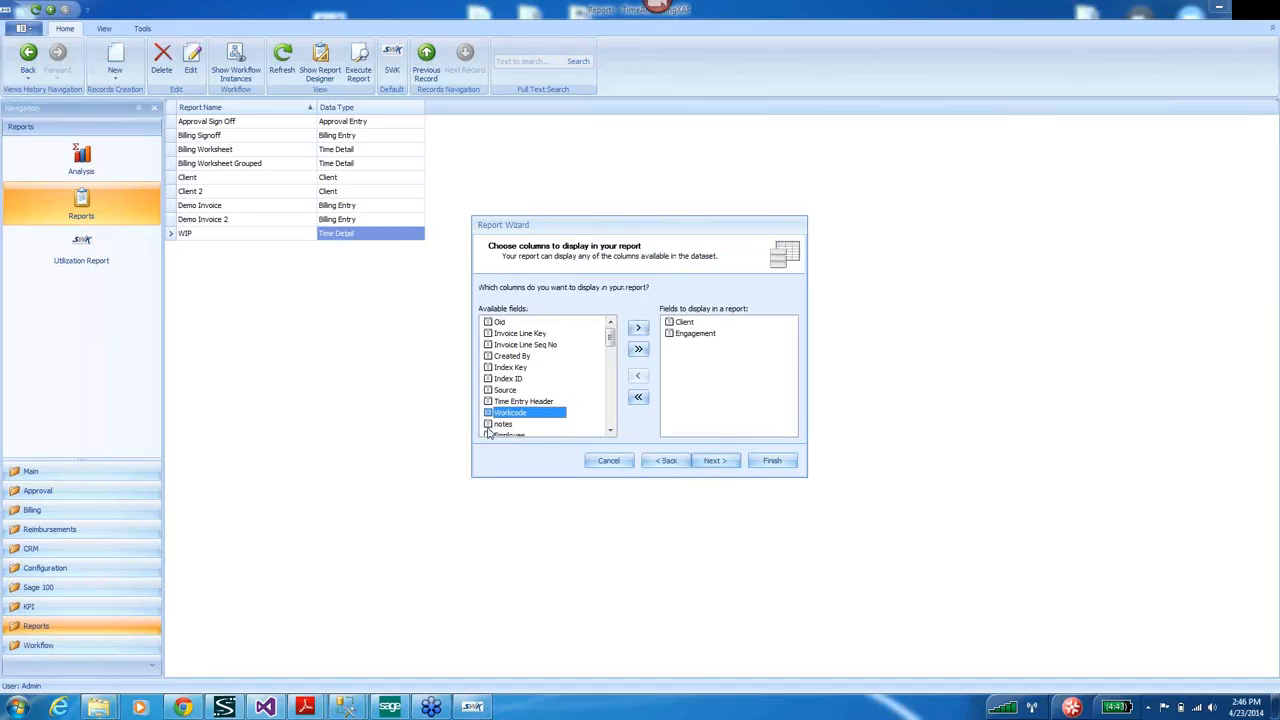
click(638, 328)
click(611, 432)
click(520, 414)
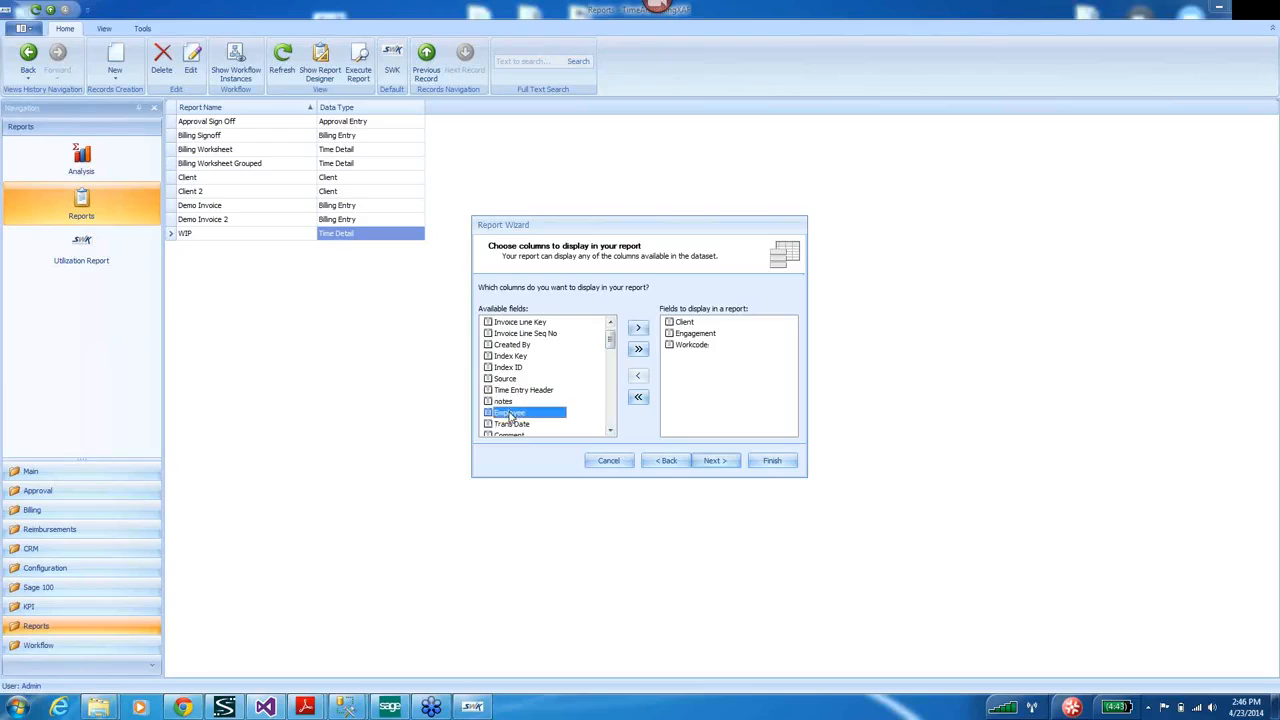
click(640, 328)
click(638, 328)
Add Description and Extension to the report's columns.
click(611, 432)
double_click(611, 432)
double_click(611, 432)
double_click(611, 432)
double_click(611, 432)
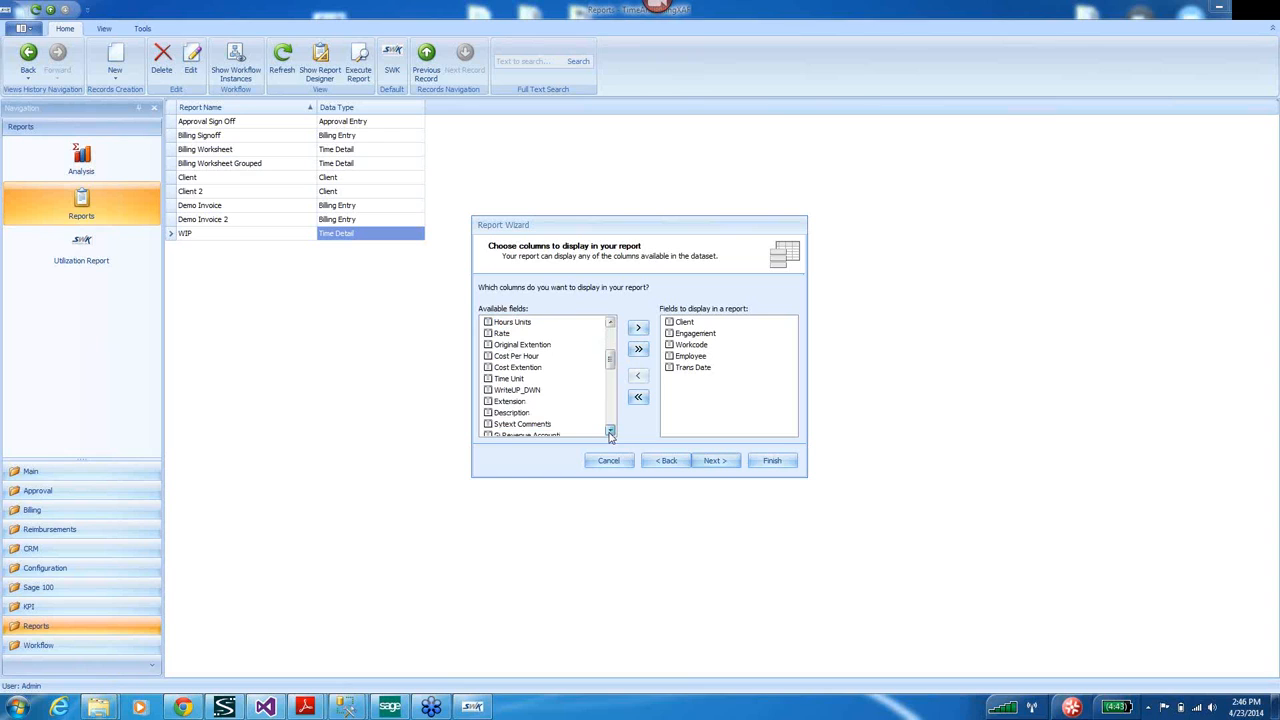
click(515, 412)
click(638, 328)
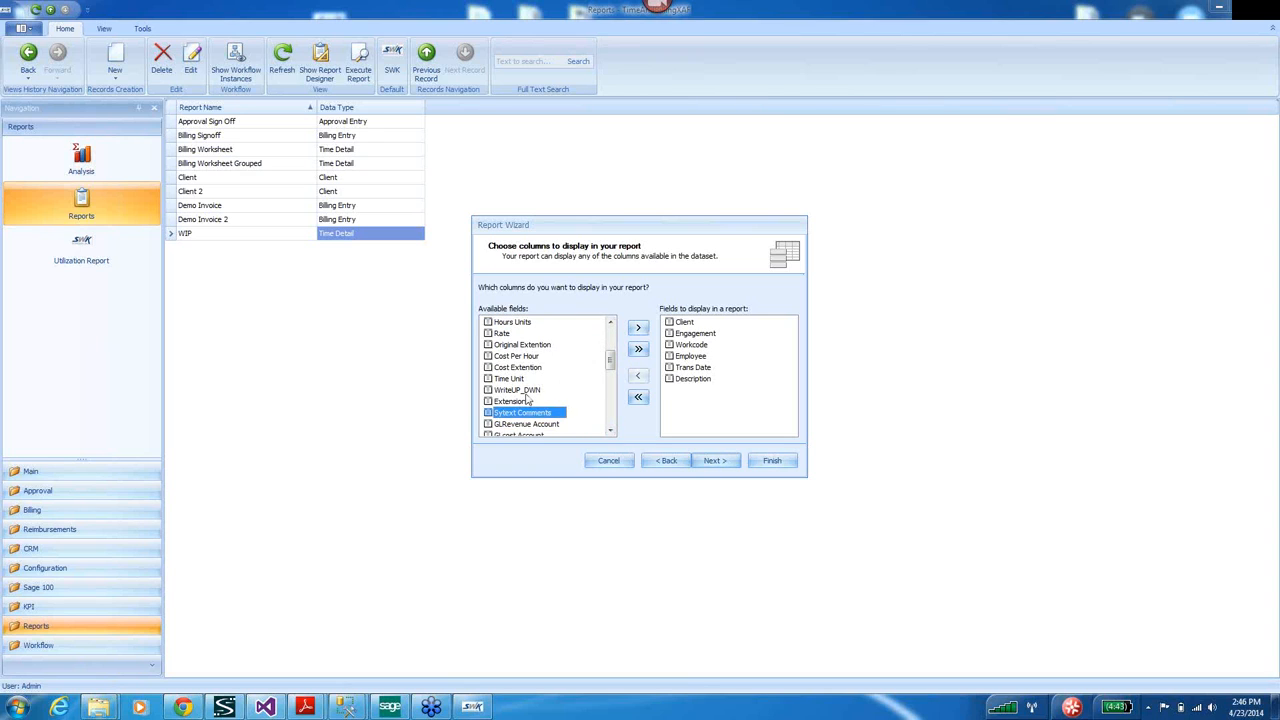
click(516, 402)
click(638, 328)
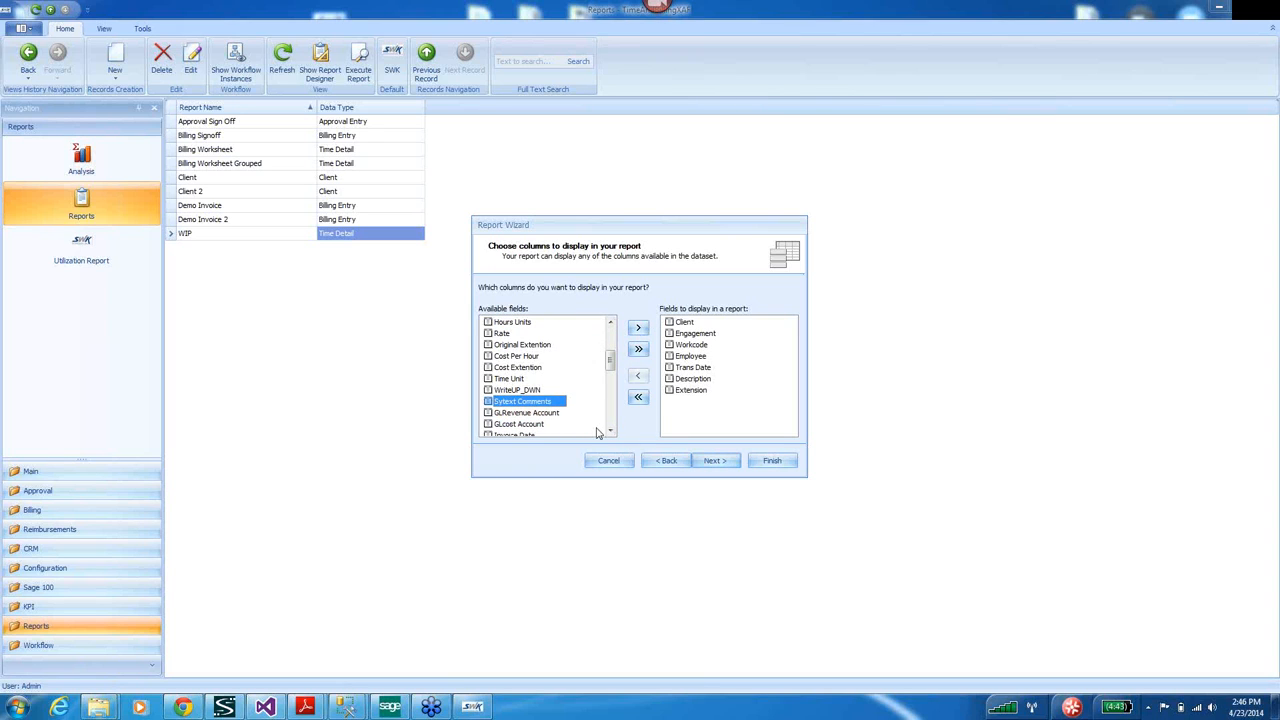
double_click(611, 432)
double_click(611, 432)
double_click(611, 432)
double_click(611, 432)
double_click(611, 432)
double_click(611, 432)
double_click(611, 432)
double_click(611, 432)
double_click(611, 432)
double_click(611, 432)
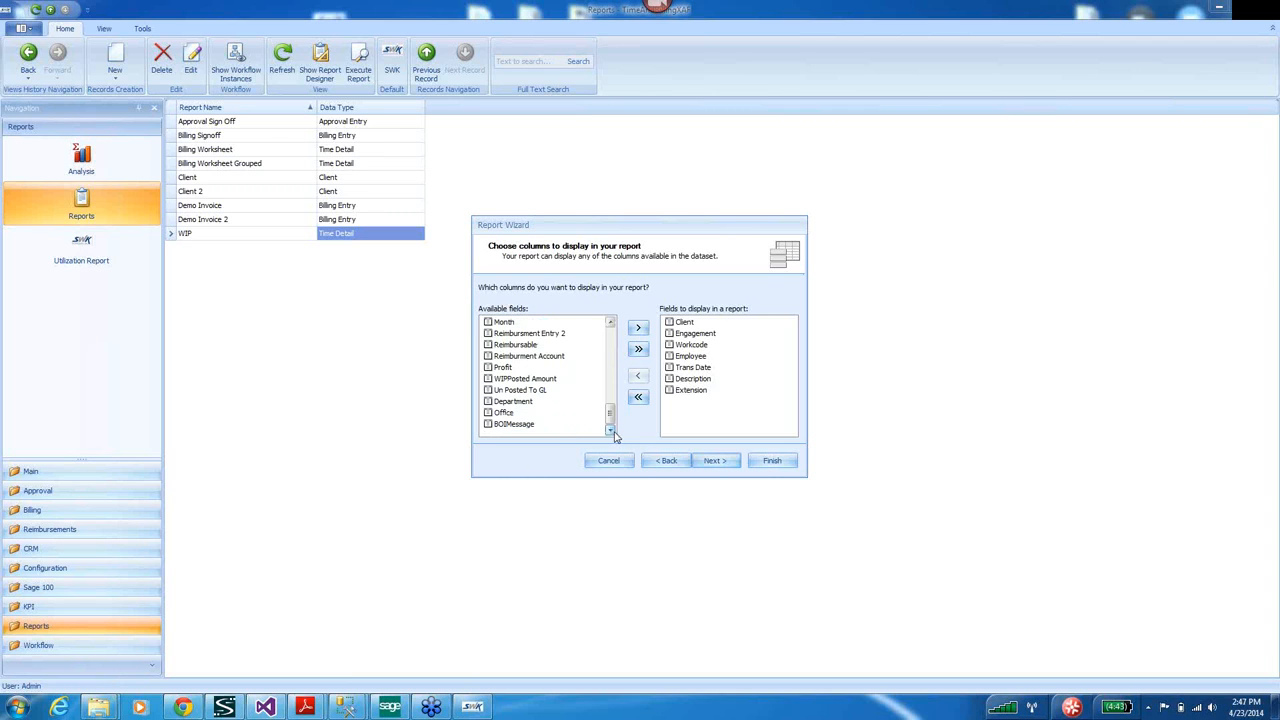
Group the report by Client then Engagement and total the Extension values.
click(714, 461)
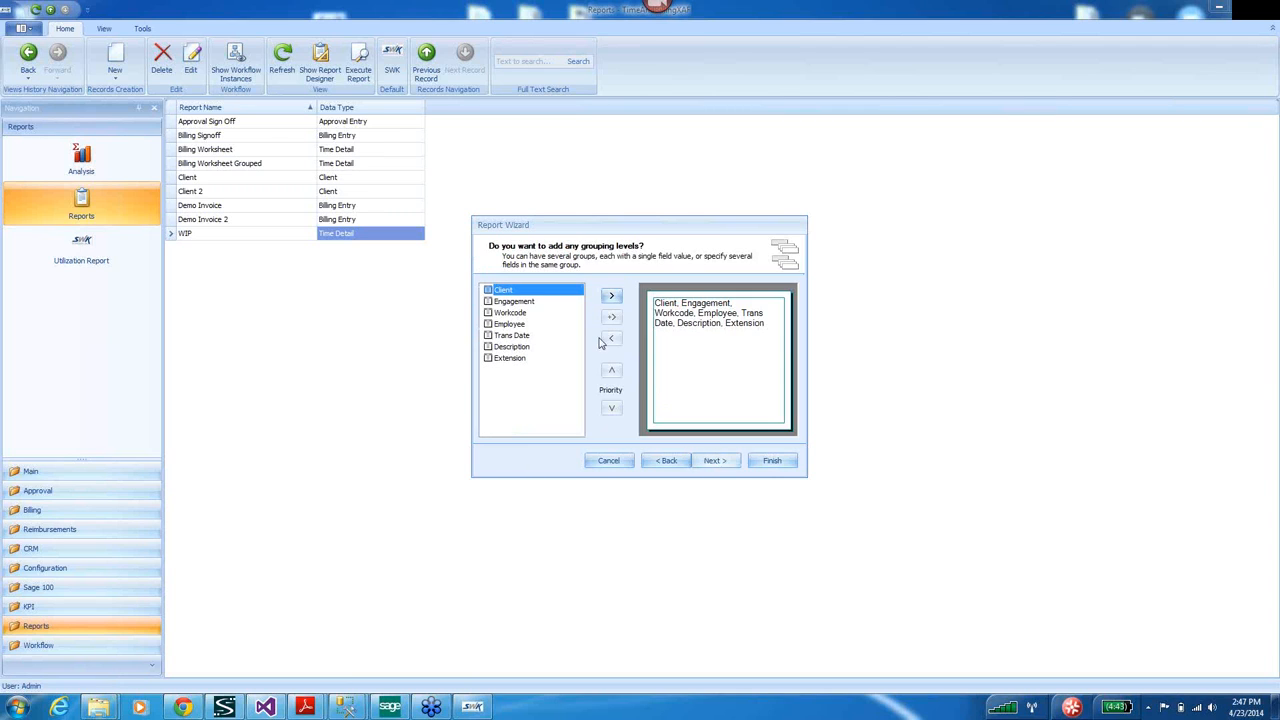
click(612, 298)
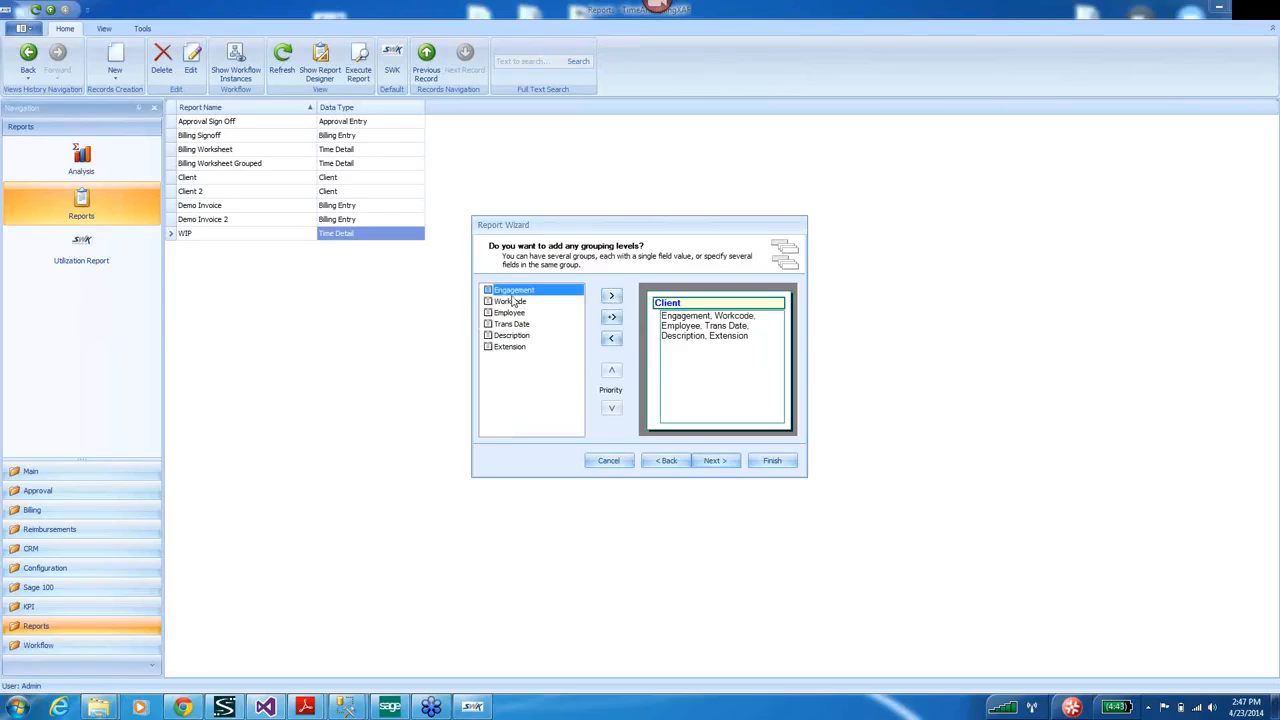
click(617, 299)
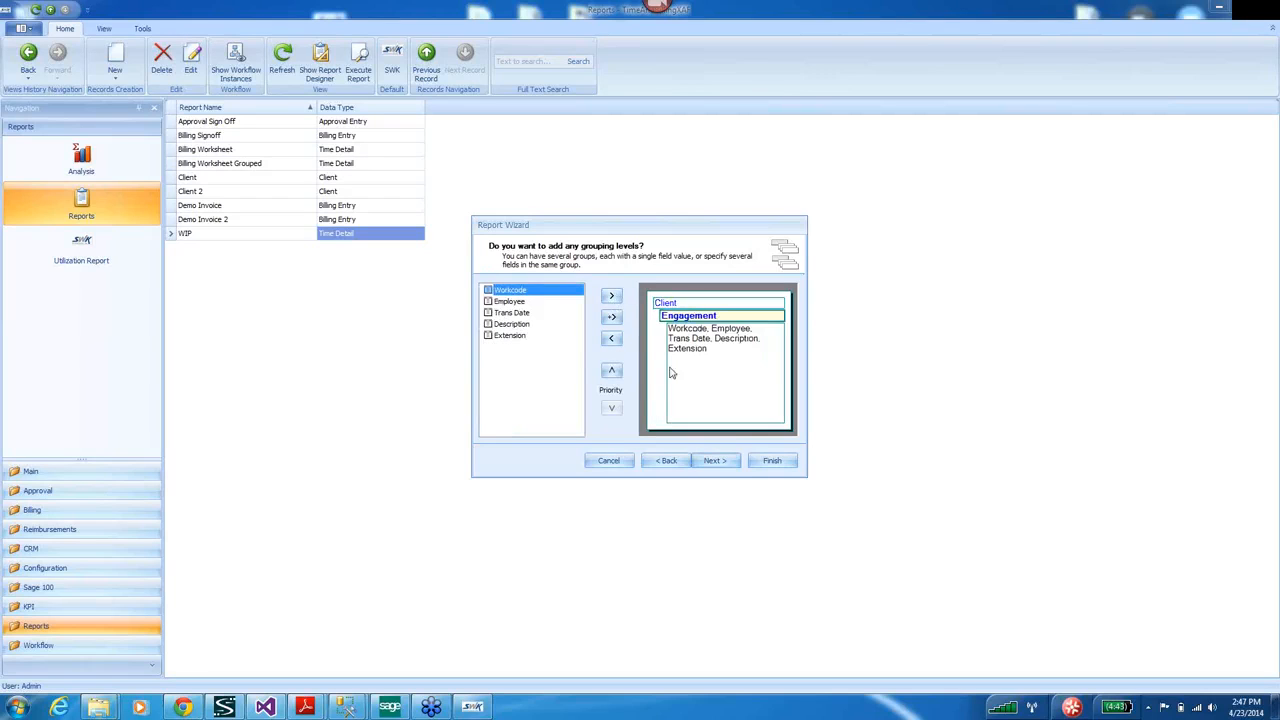
click(714, 463)
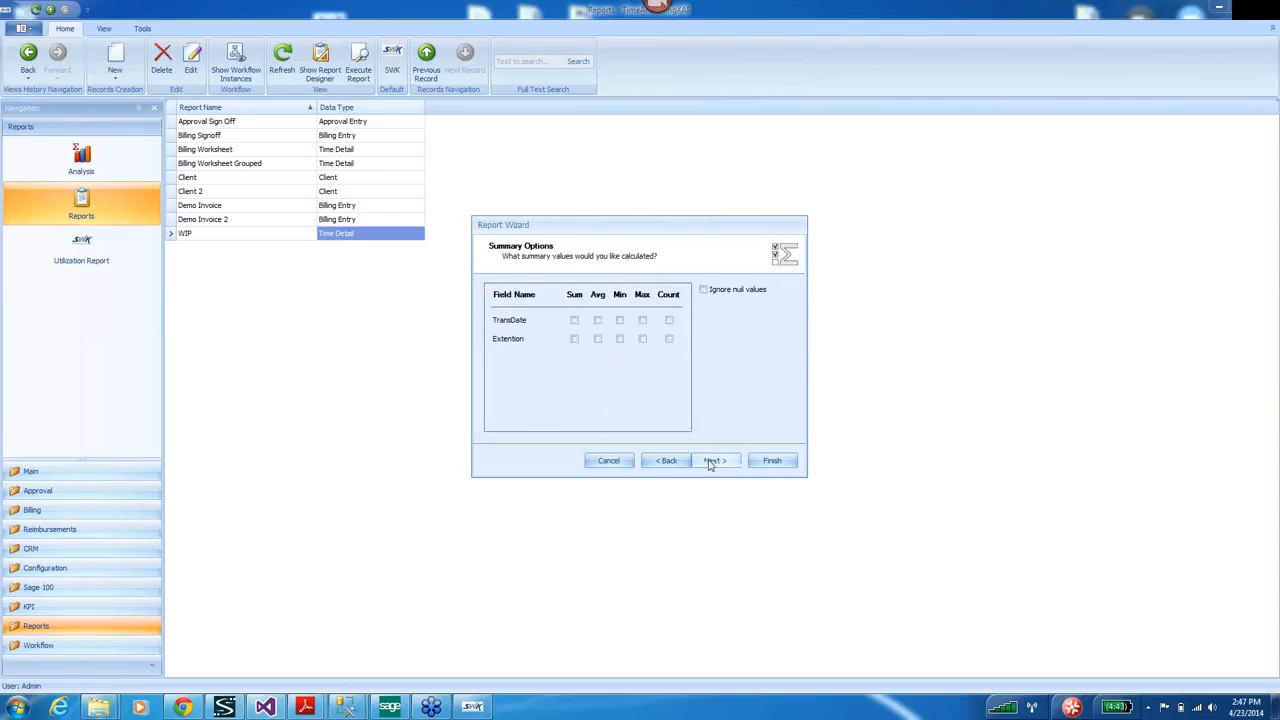
click(574, 340)
Return to the column step and add Hours Units as a further report column.
click(670, 464)
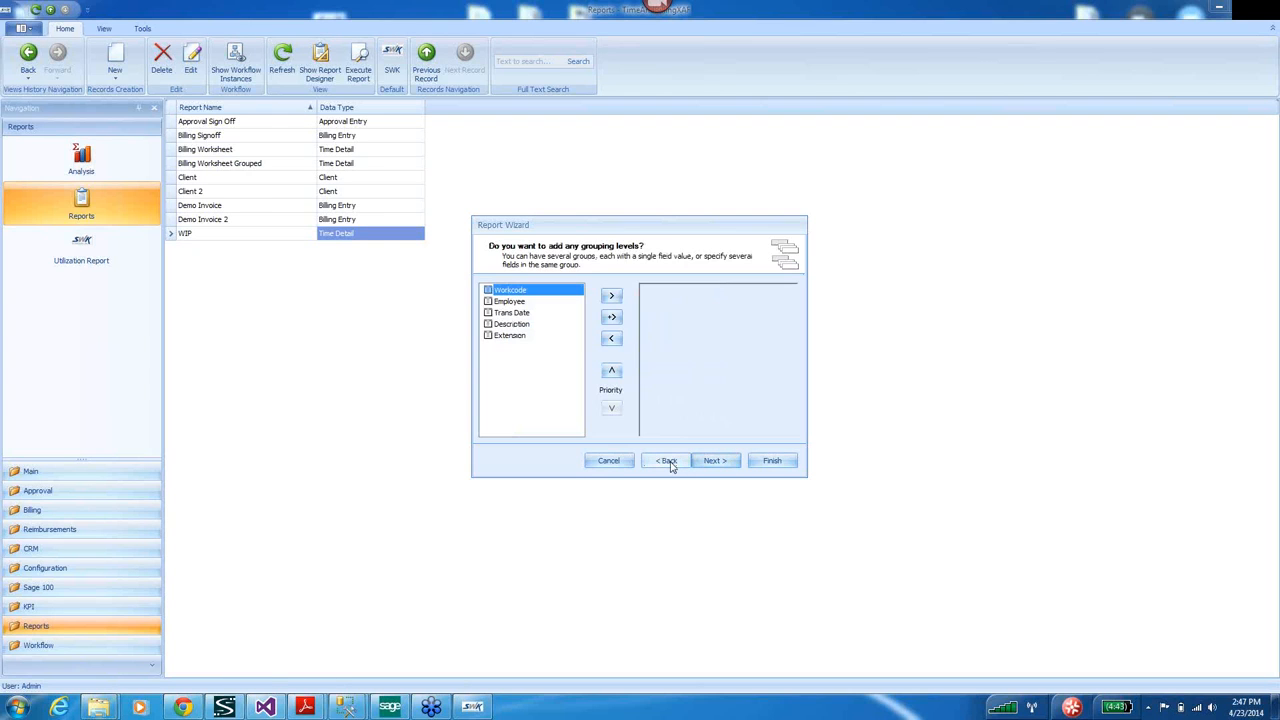
click(670, 465)
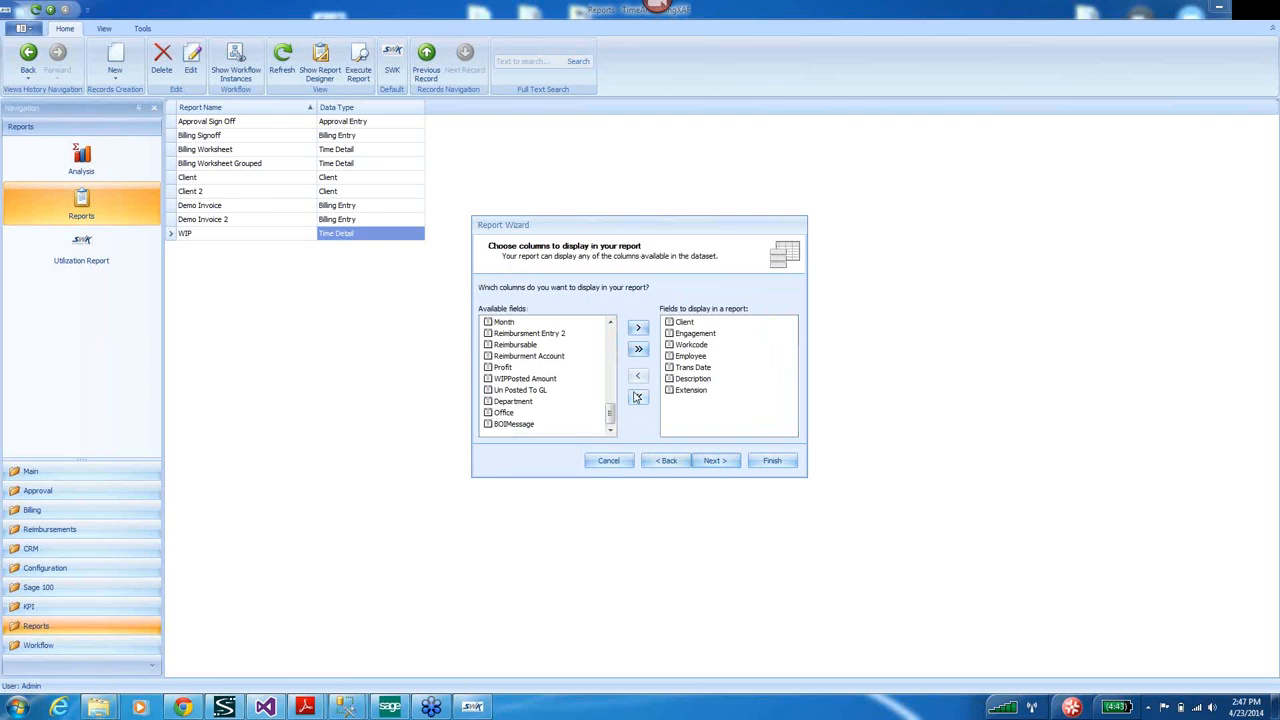
scroll(612, 338, up, 4)
scroll(611, 397, down, 2)
scroll(611, 397, up, 3)
scroll(612, 399, down, 4)
drag(611, 397, 615, 350)
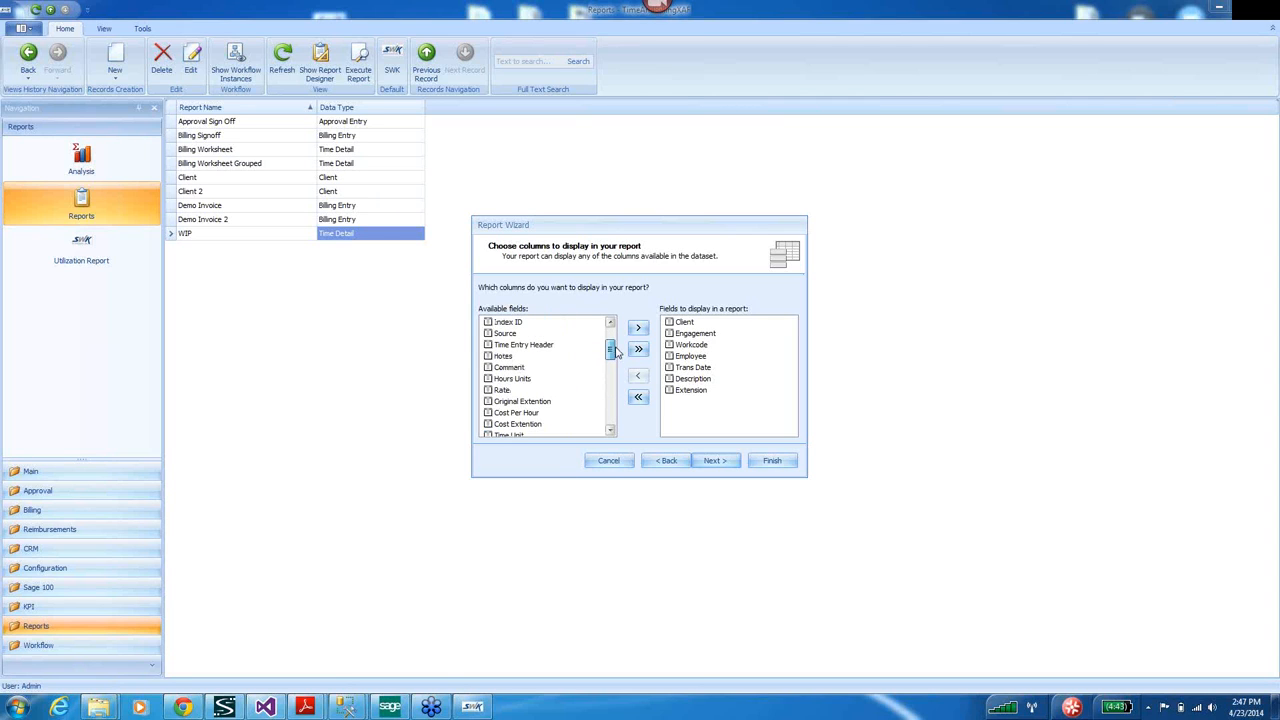
click(509, 380)
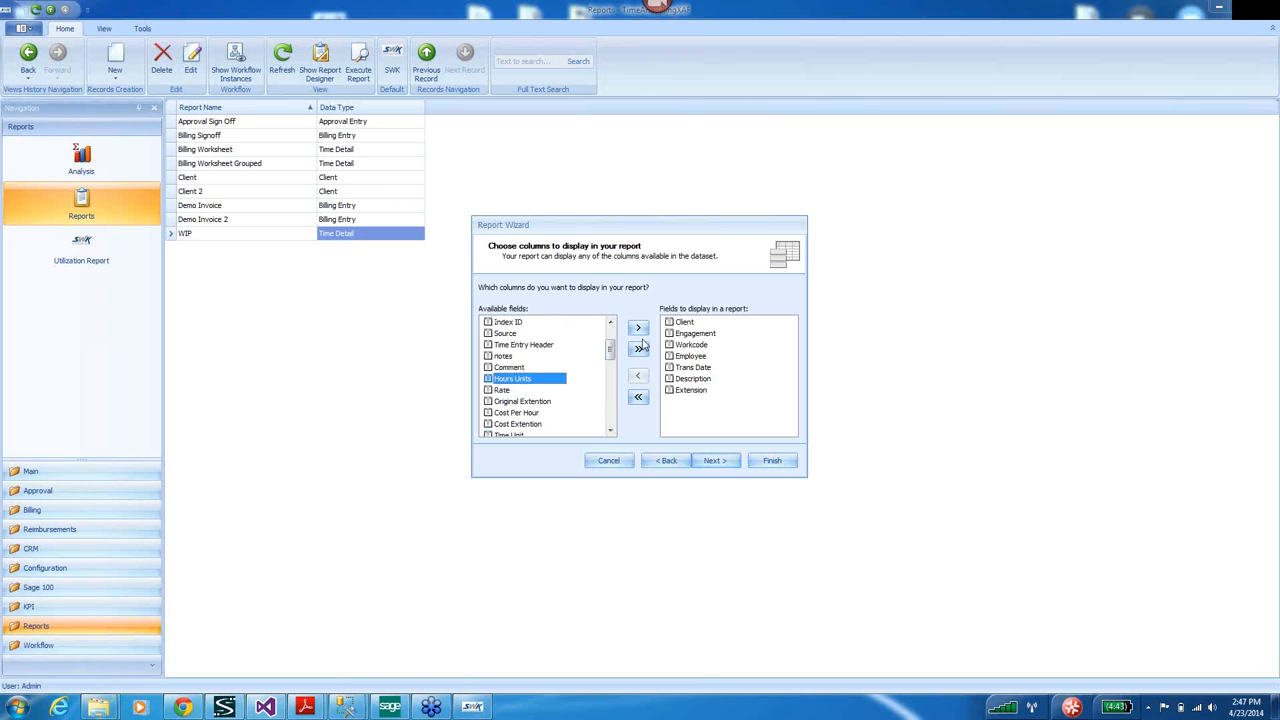
click(640, 333)
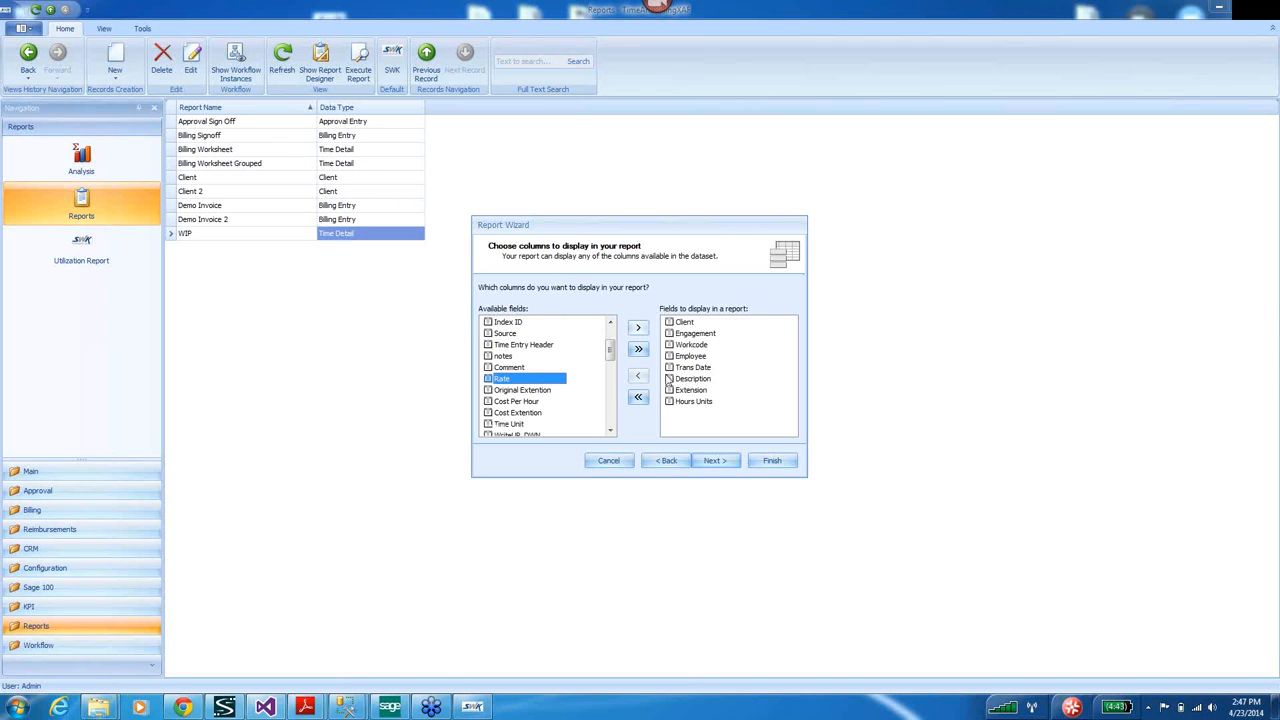
click(716, 461)
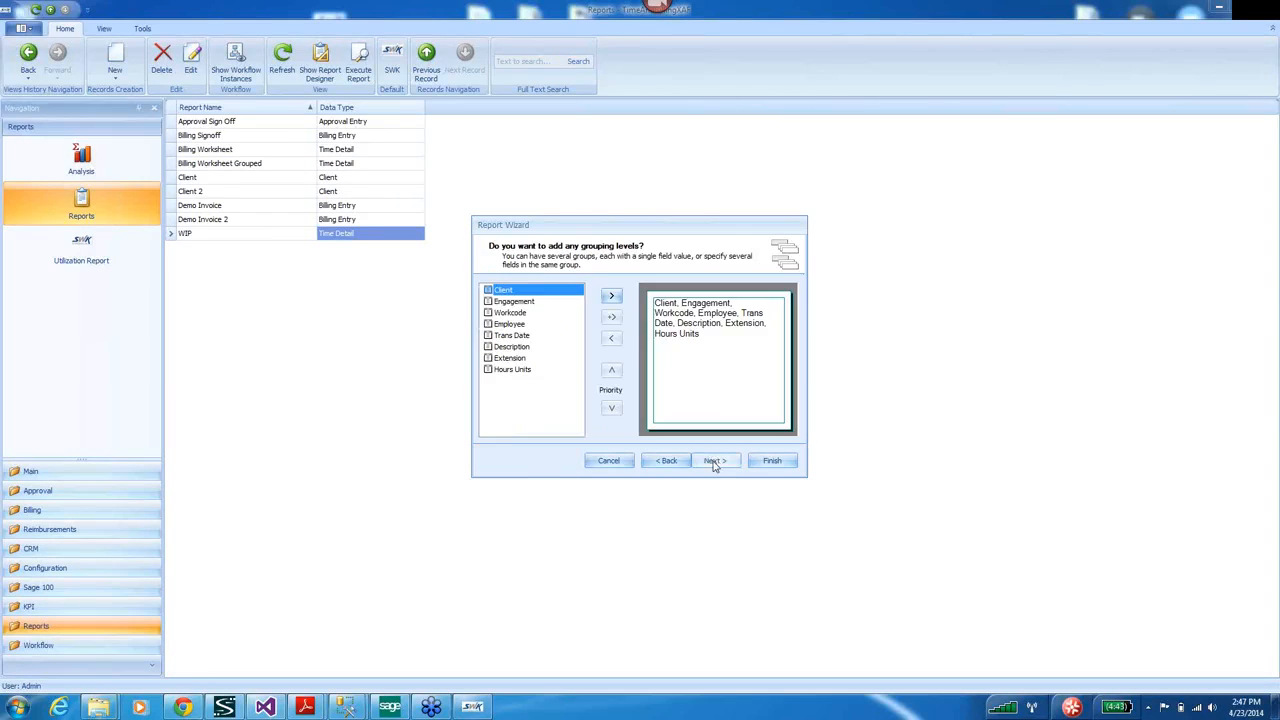
Group the report by Client, then Engagement, and add a Sum total for Hours Units.
click(714, 461)
click(666, 461)
click(612, 295)
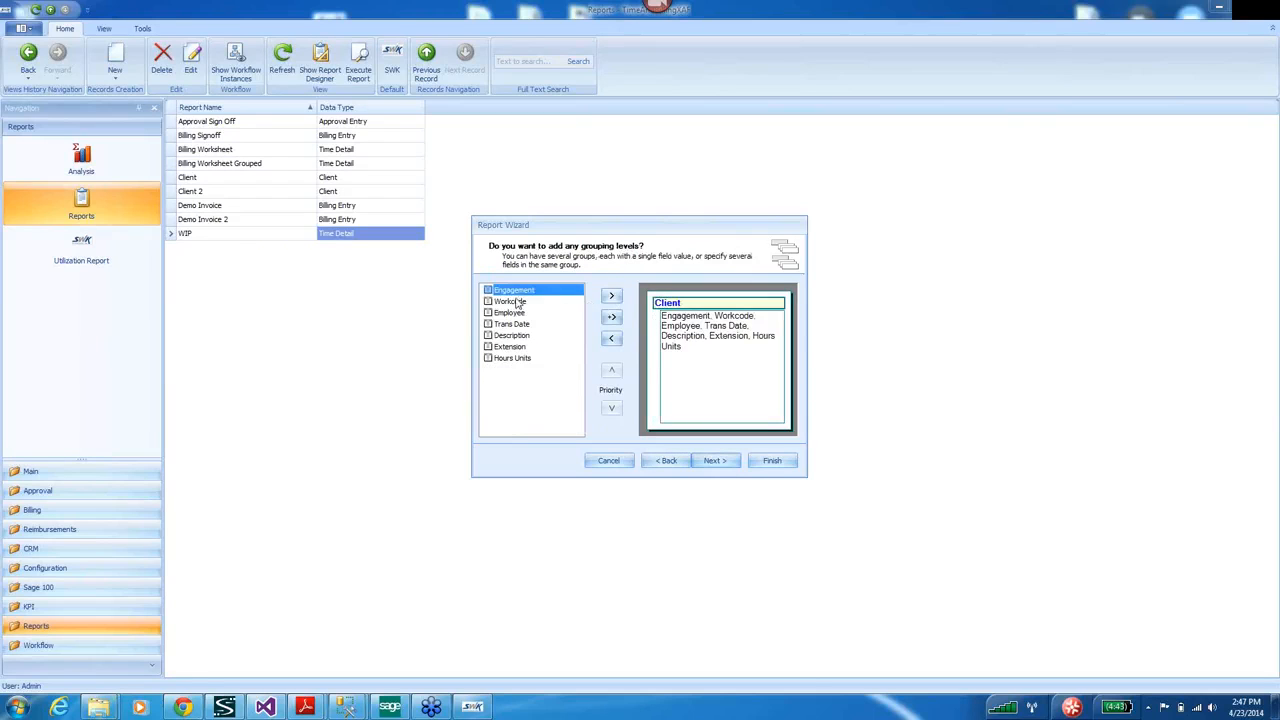
click(612, 295)
click(714, 461)
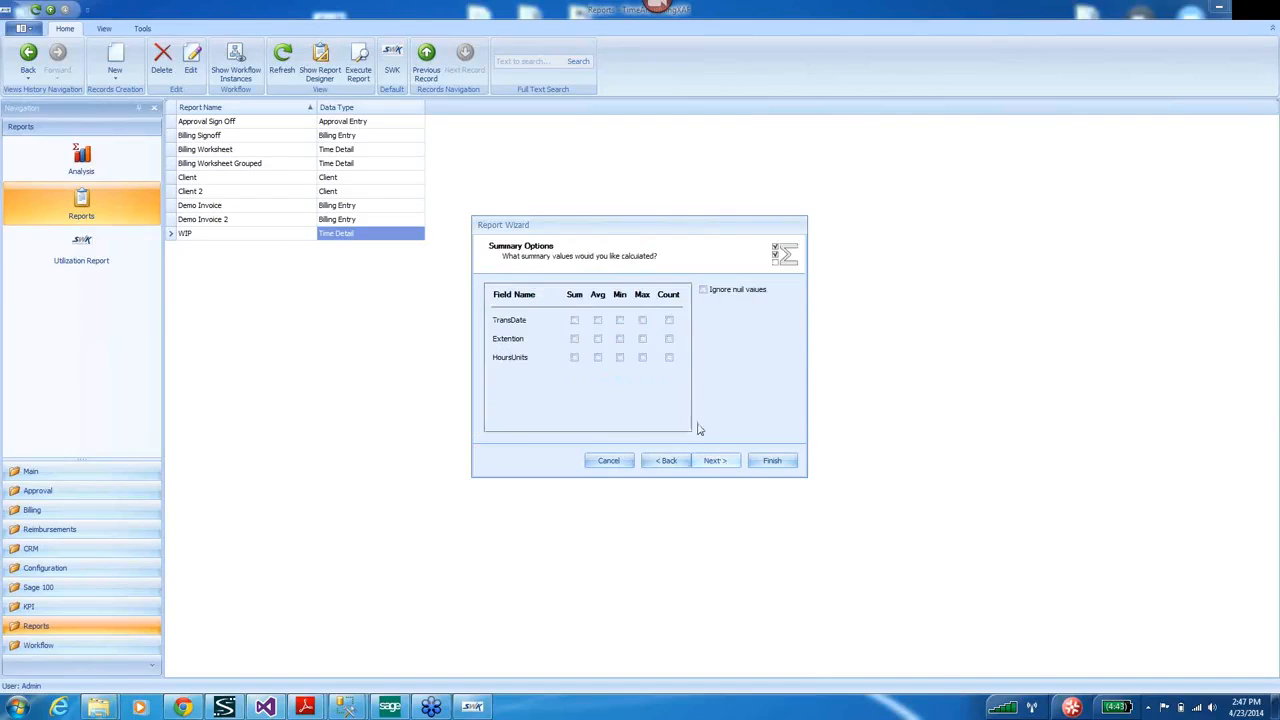
click(574, 357)
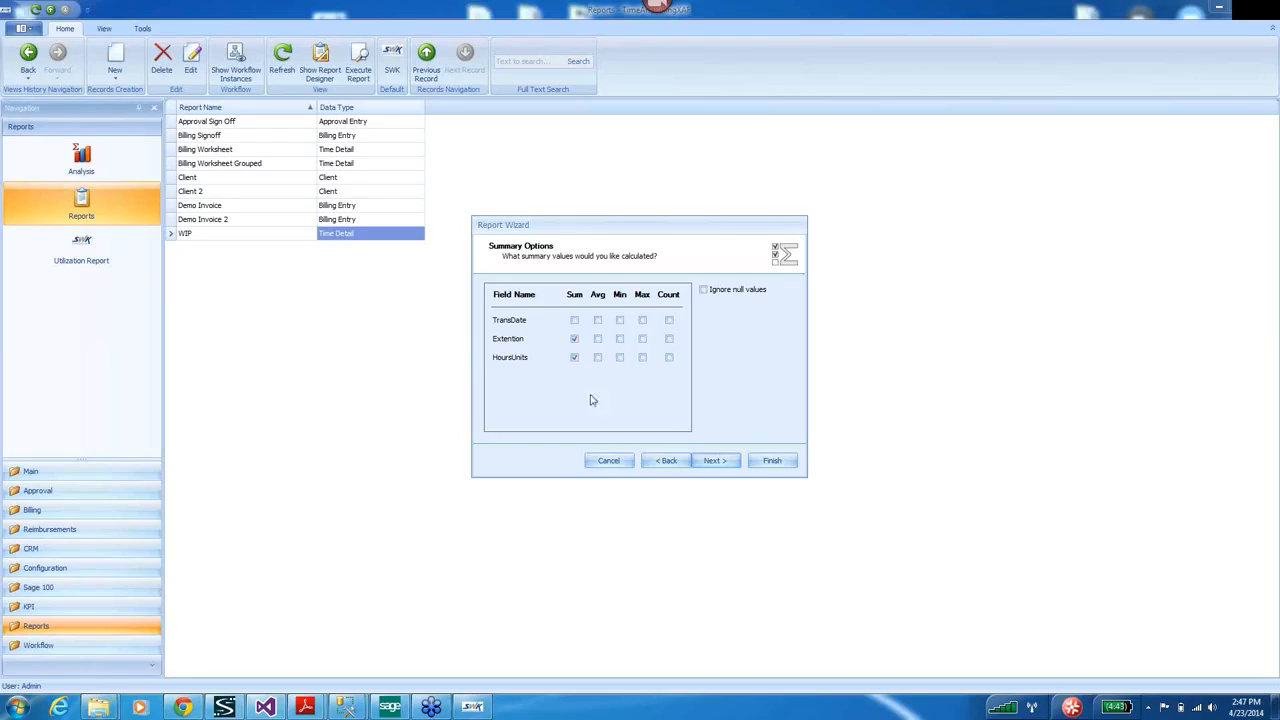
Lay the report out in Landscape orientation with the Align Left 1 layout.
click(714, 461)
click(732, 322)
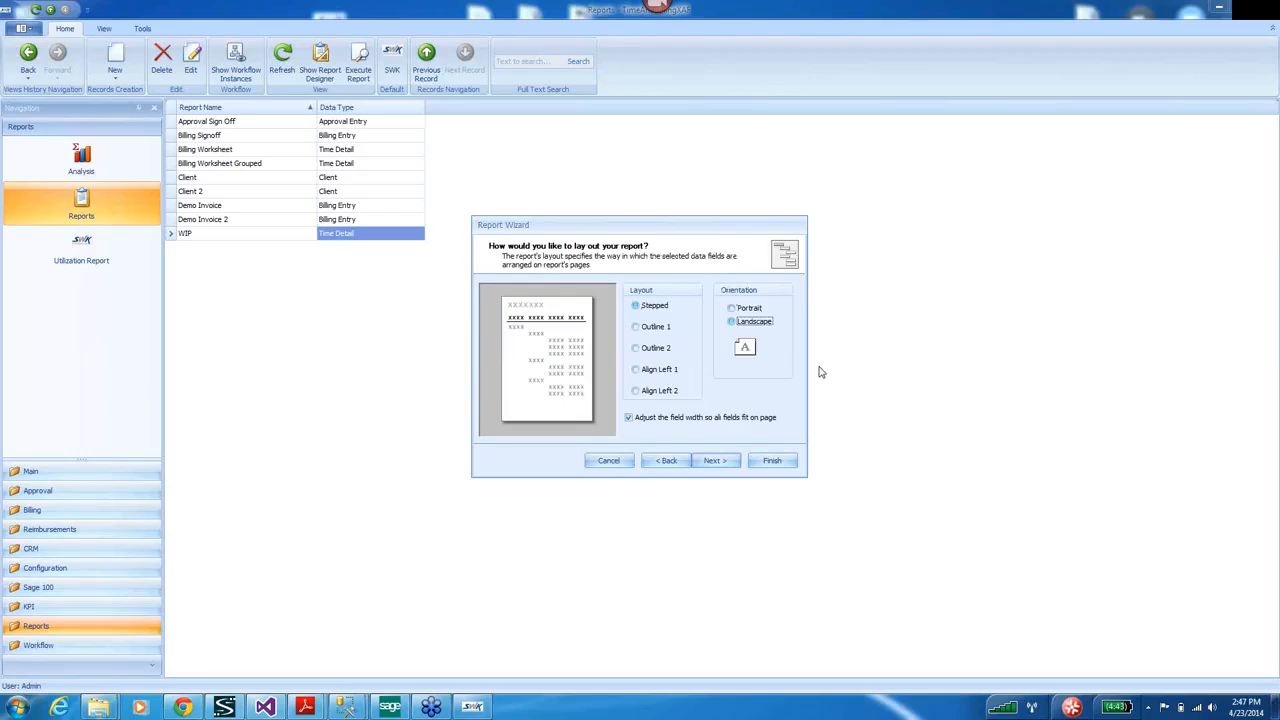
click(636, 371)
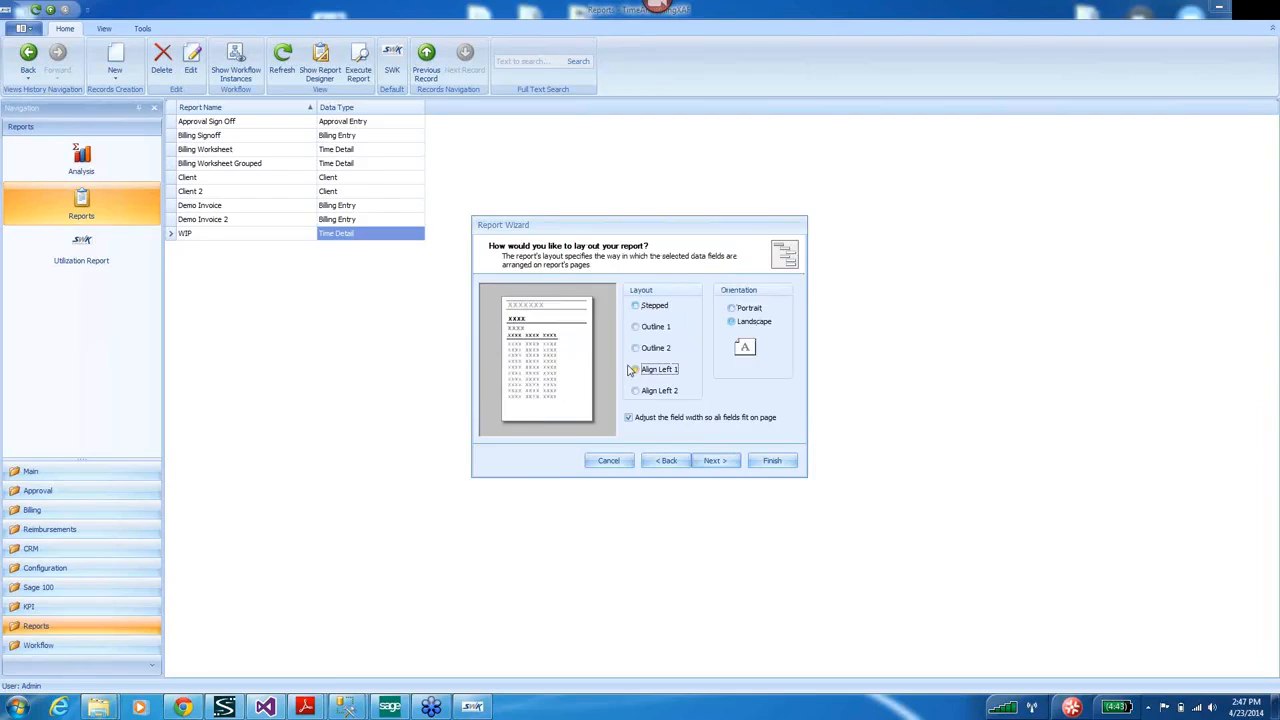
Compare the Casual, Compact, Corporate and Formal styles, pick Bold, and select the default title.
click(714, 461)
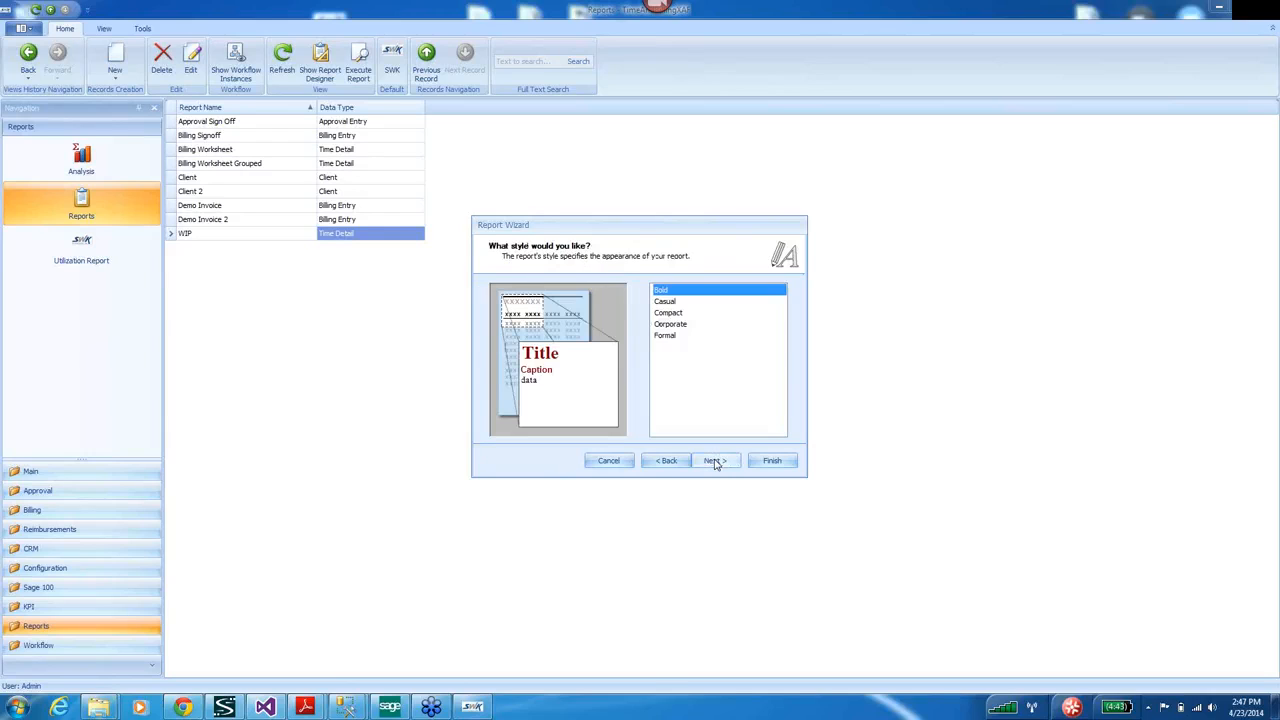
click(664, 303)
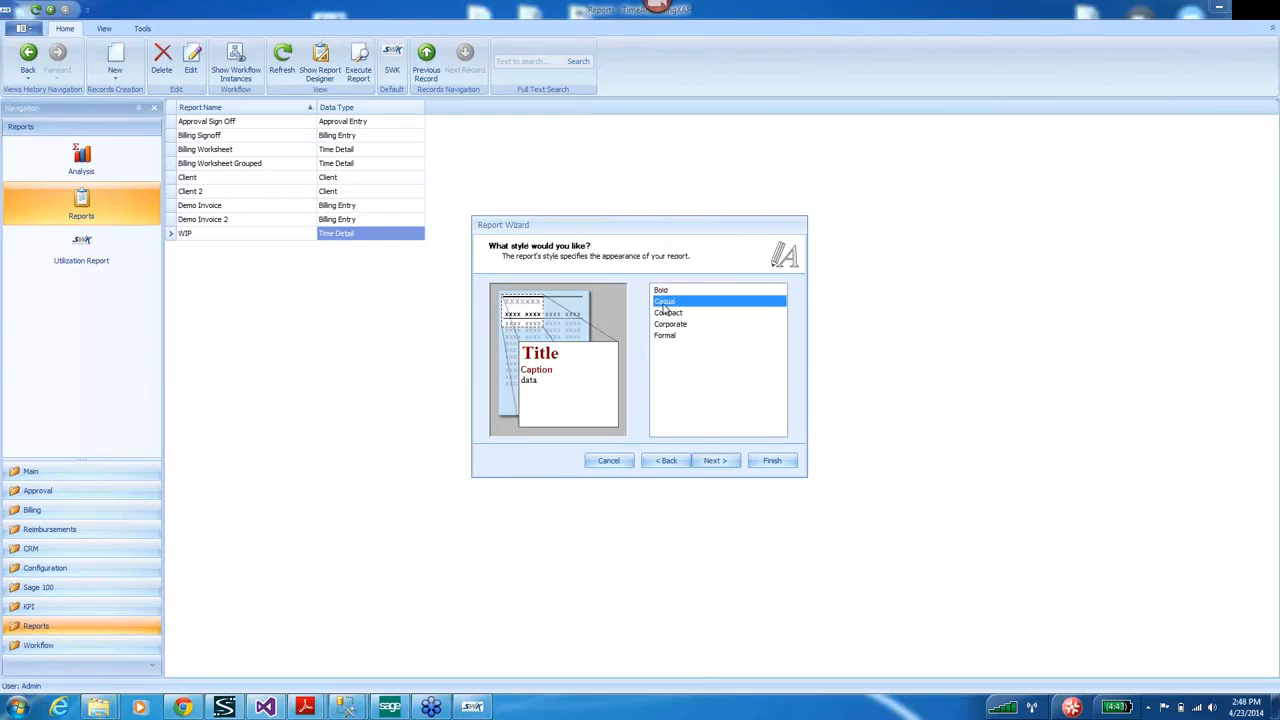
click(665, 314)
click(668, 325)
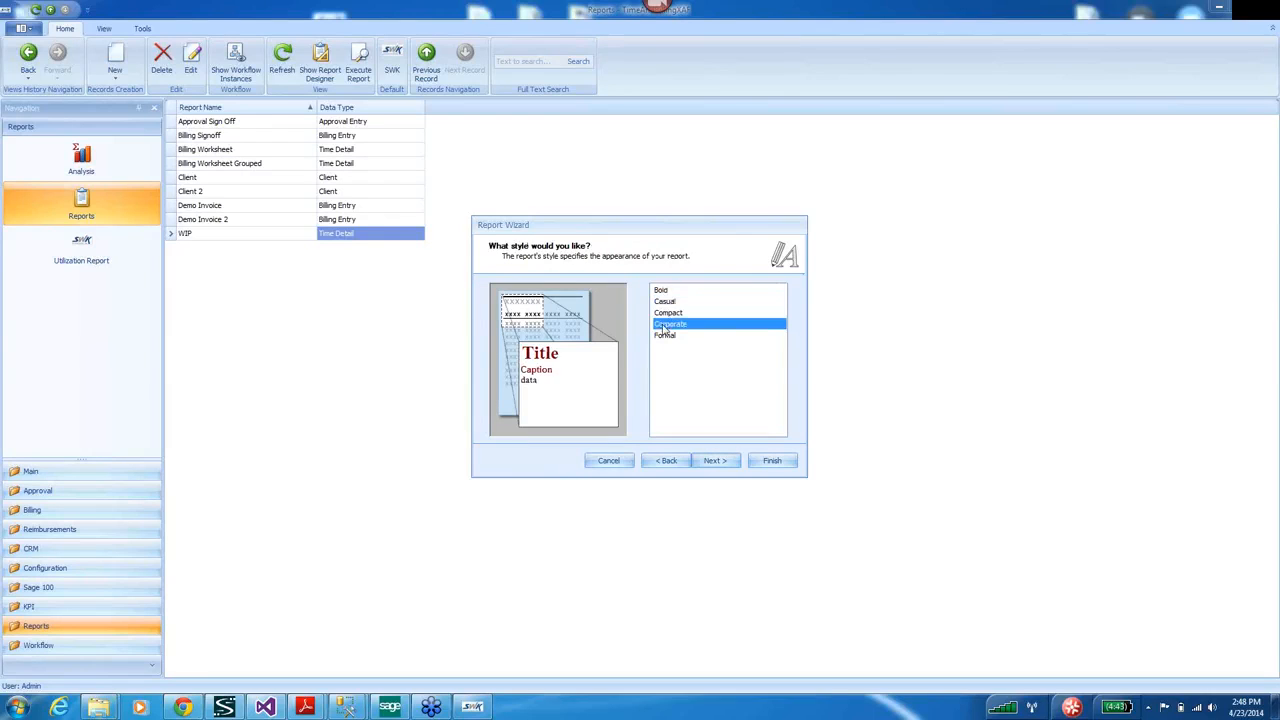
click(665, 336)
click(662, 291)
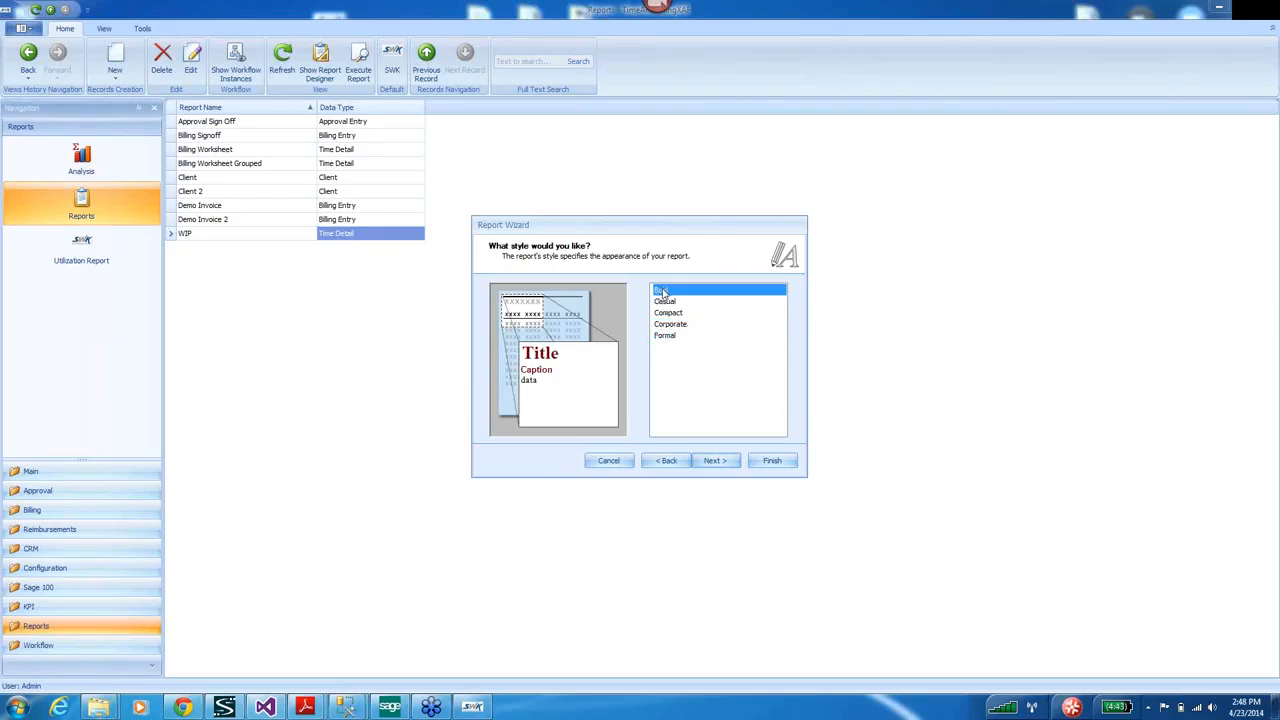
click(714, 462)
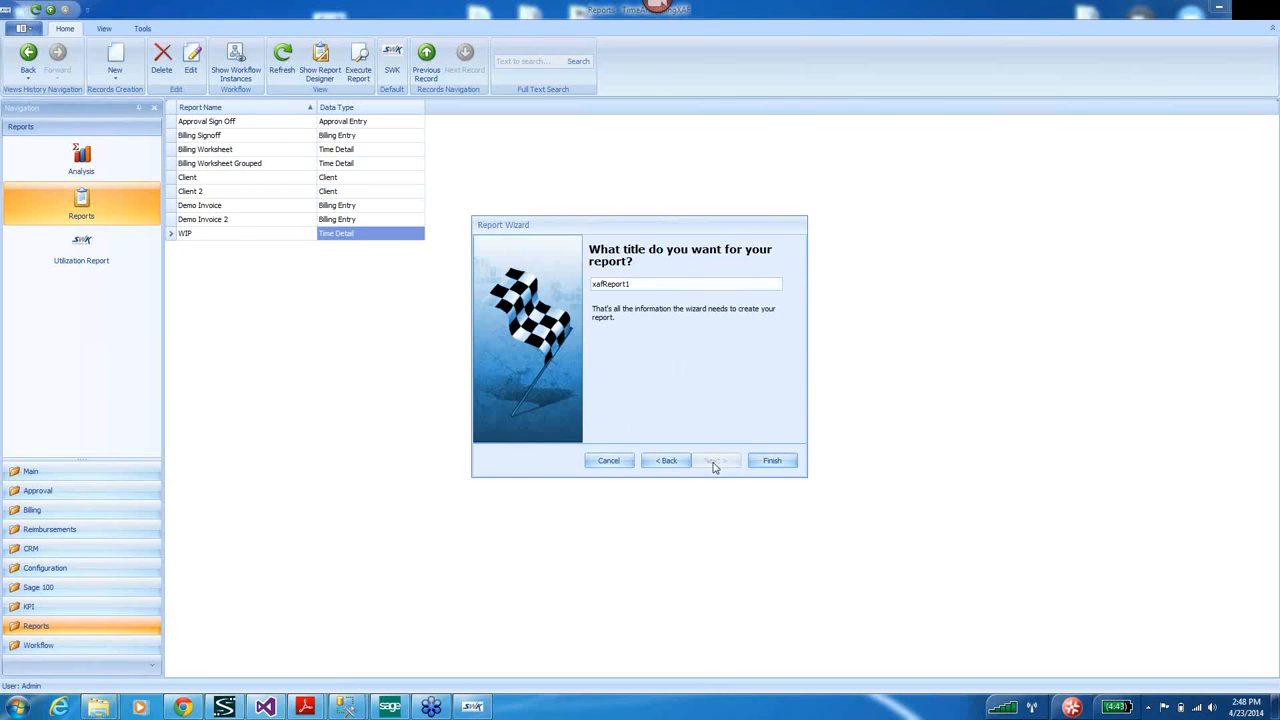
drag(638, 284, 450, 292)
Title the report 'Wip Report 2' and finish the wizard to open it in the designer.
text(Wip)
click(772, 462)
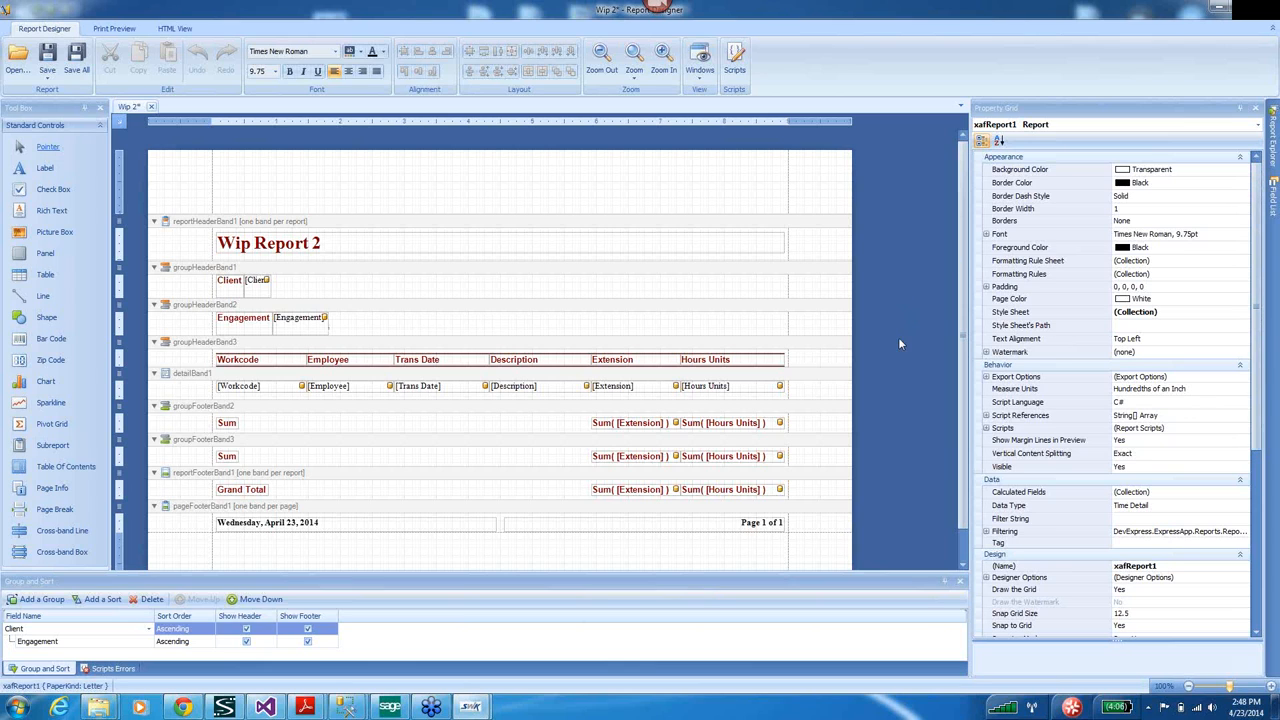
Bind the Client group header field to Customer Name from the Field List's Client node.
click(1240, 108)
mouse_move(1272, 205)
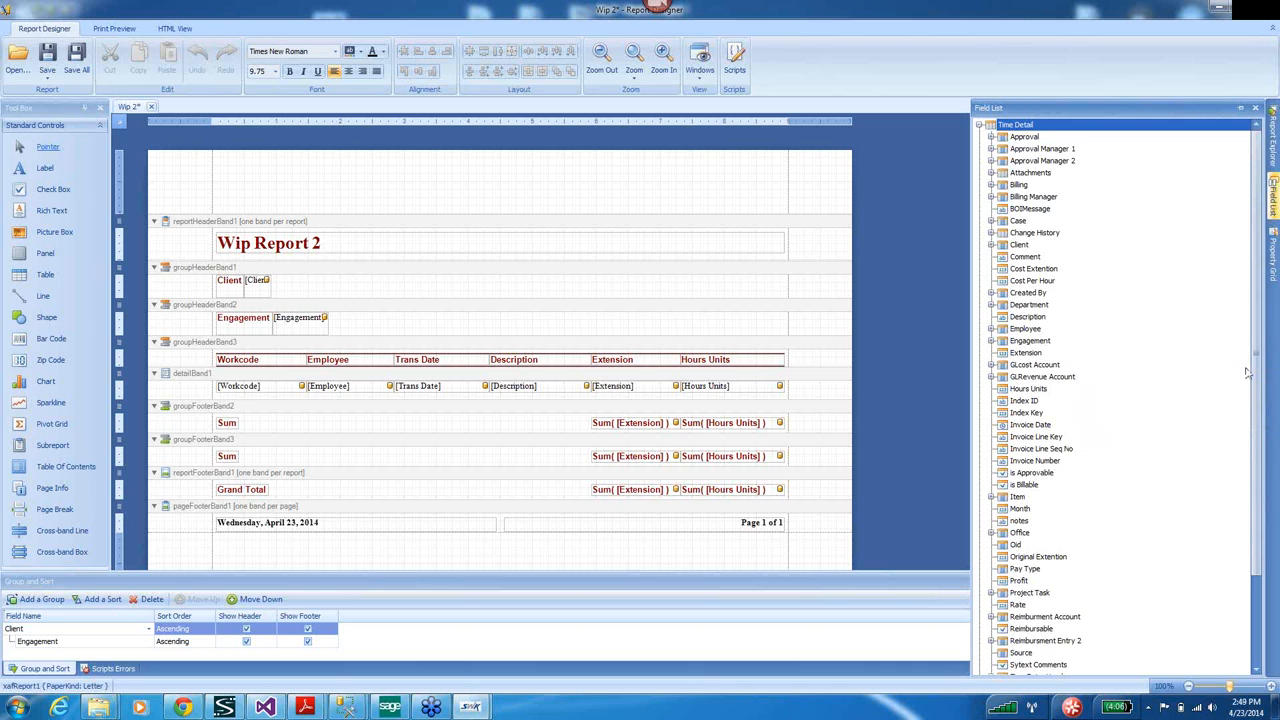
click(991, 245)
click(991, 245)
click(991, 245)
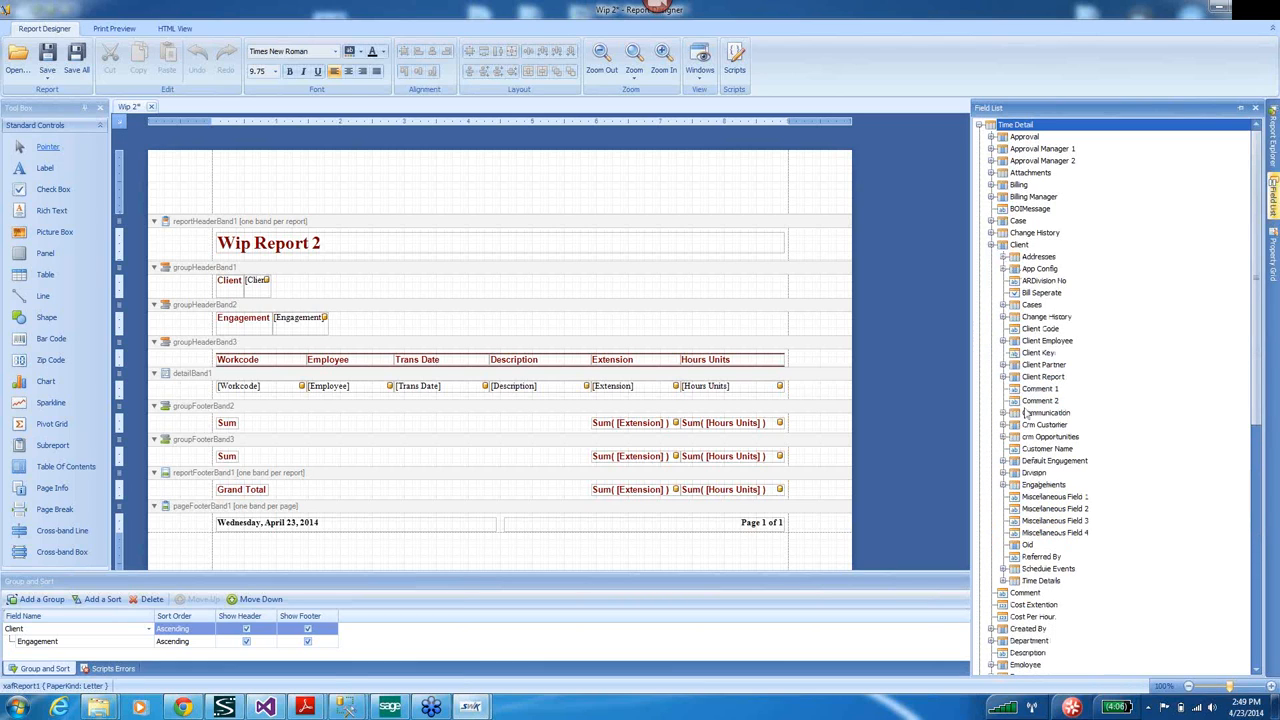
mouse_move(1258, 361)
mouse_down()
mouse_move(1258, 392)
mouse_move(1257, 375)
mouse_up()
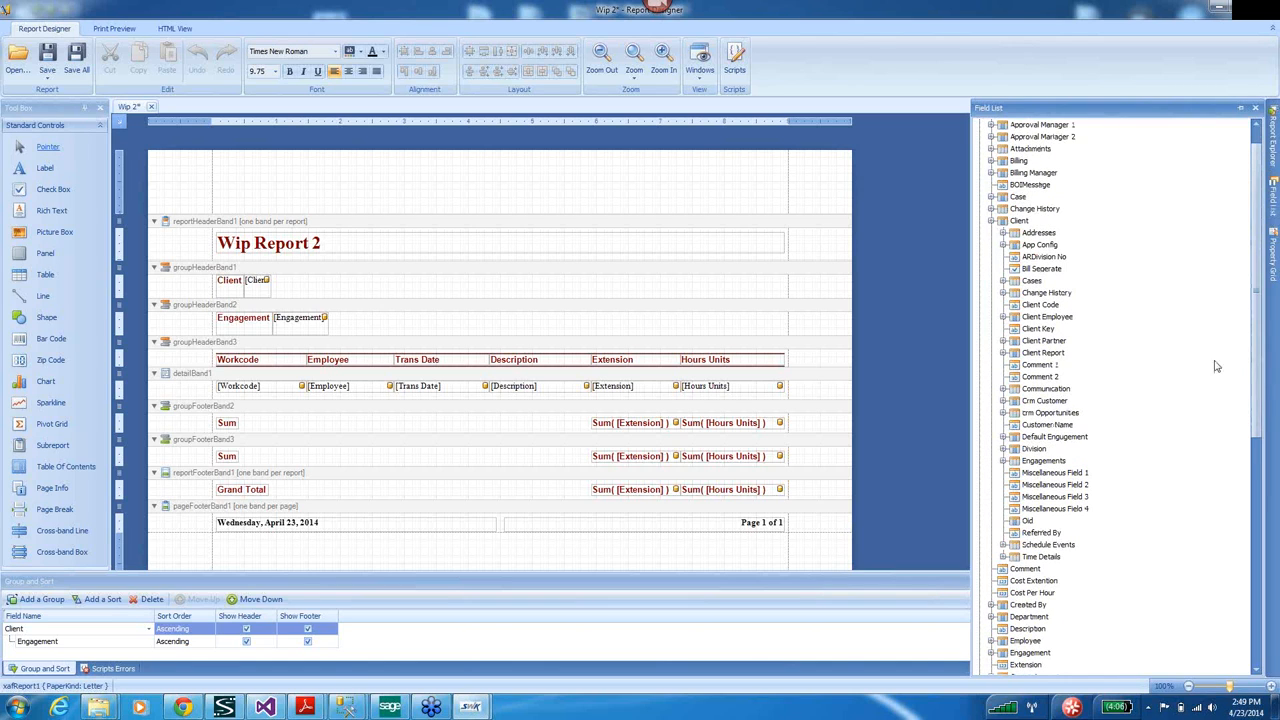
drag(1045, 425, 266, 292)
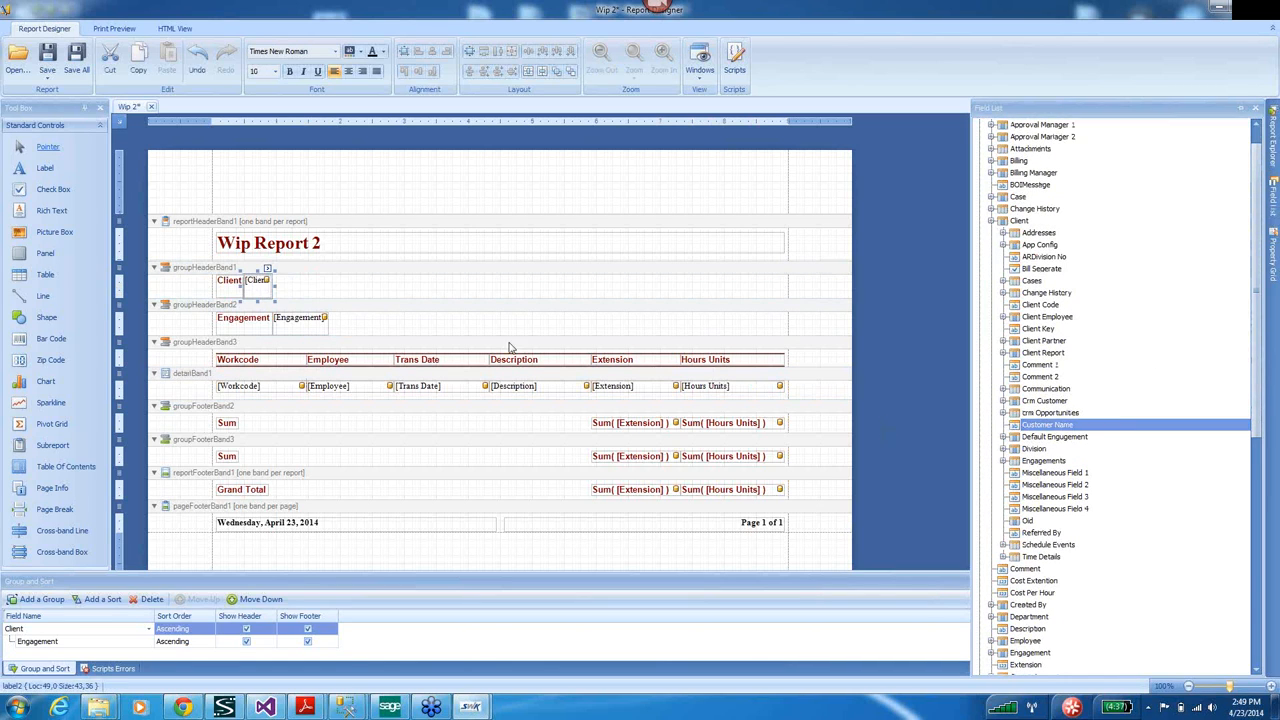
Bind the engagement group header field to Engagement Description.
click(991, 221)
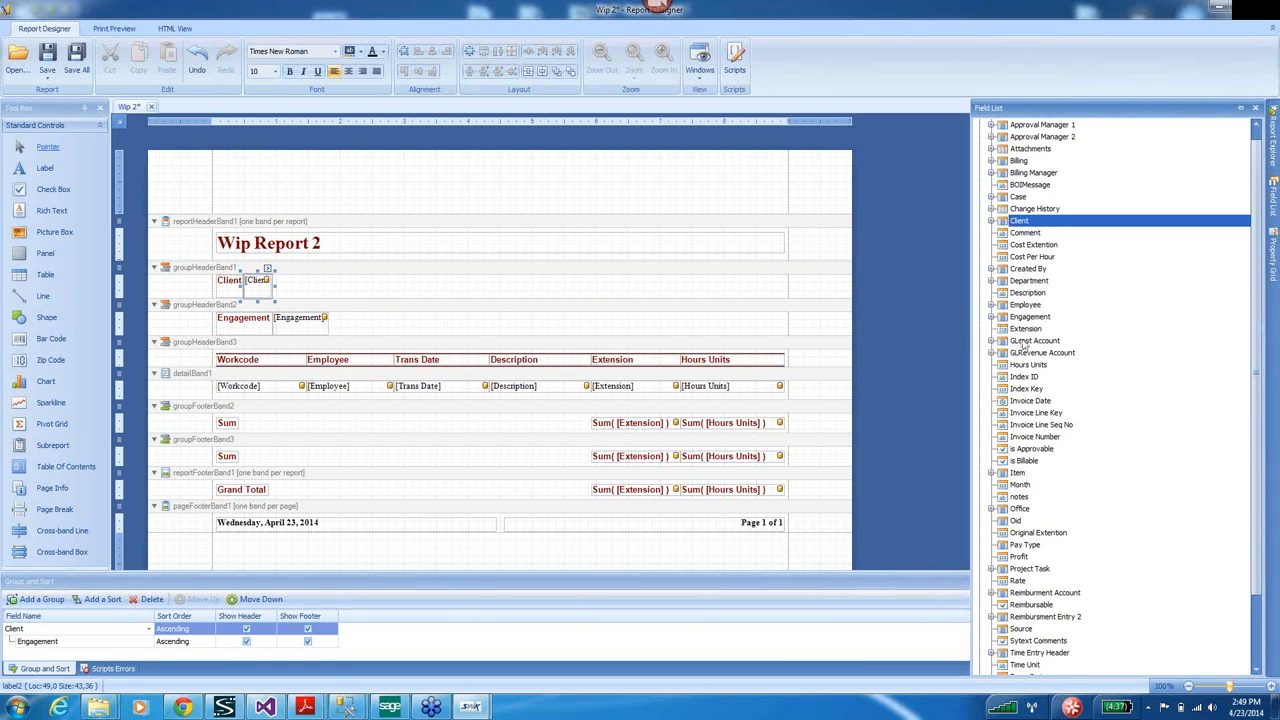
click(991, 317)
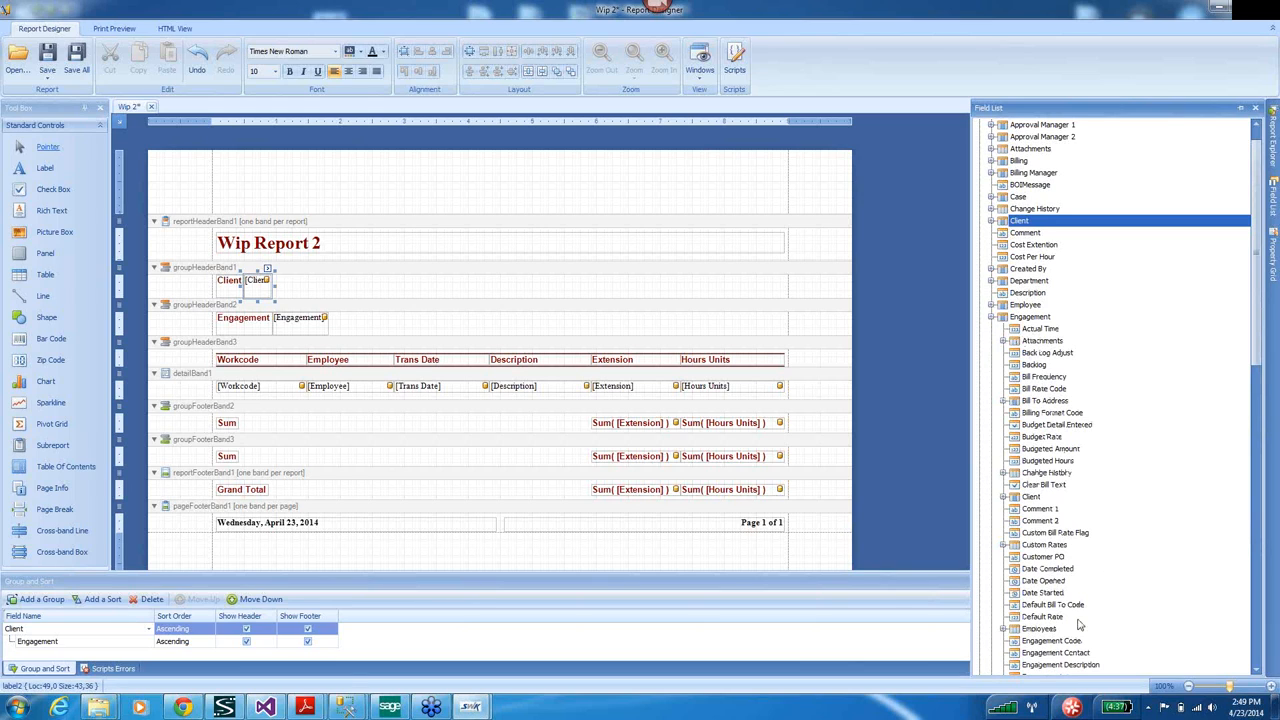
click(1050, 666)
drag(1048, 670, 308, 320)
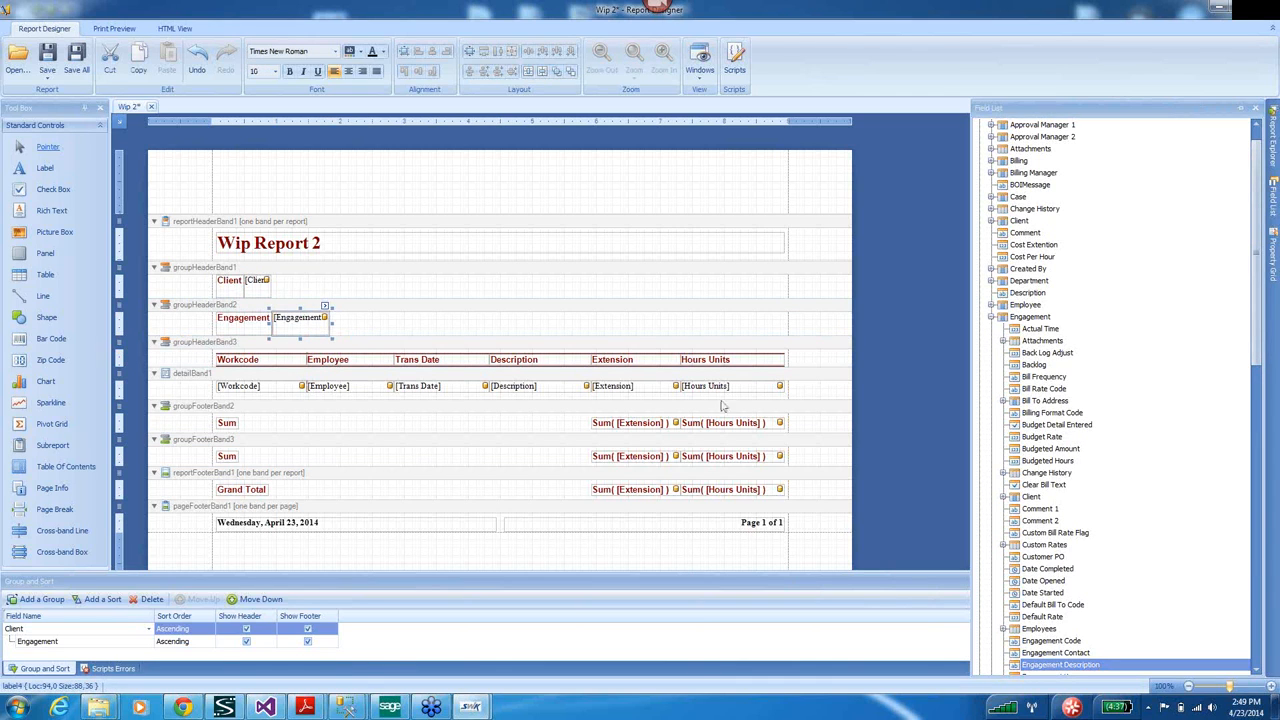
Bind the detail workcode cell to the Workcode node's Work Code field.
drag(1258, 328, 1266, 530)
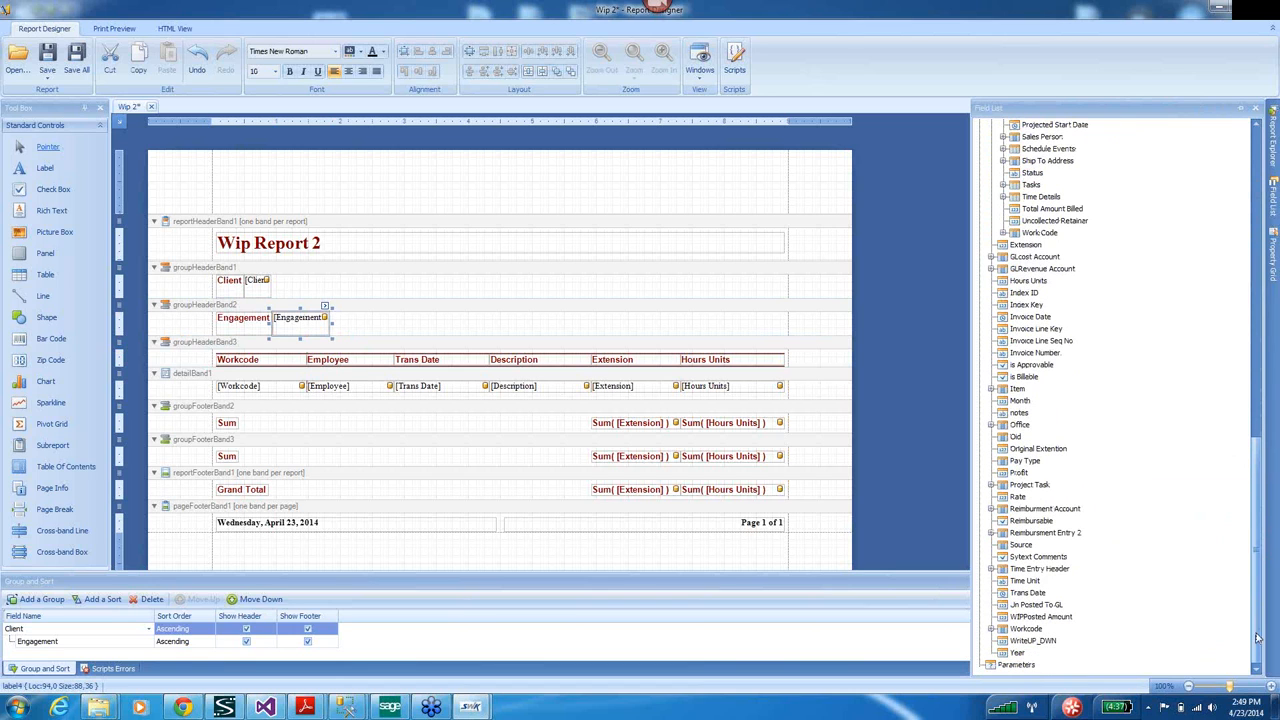
click(991, 629)
drag(1256, 462, 1250, 590)
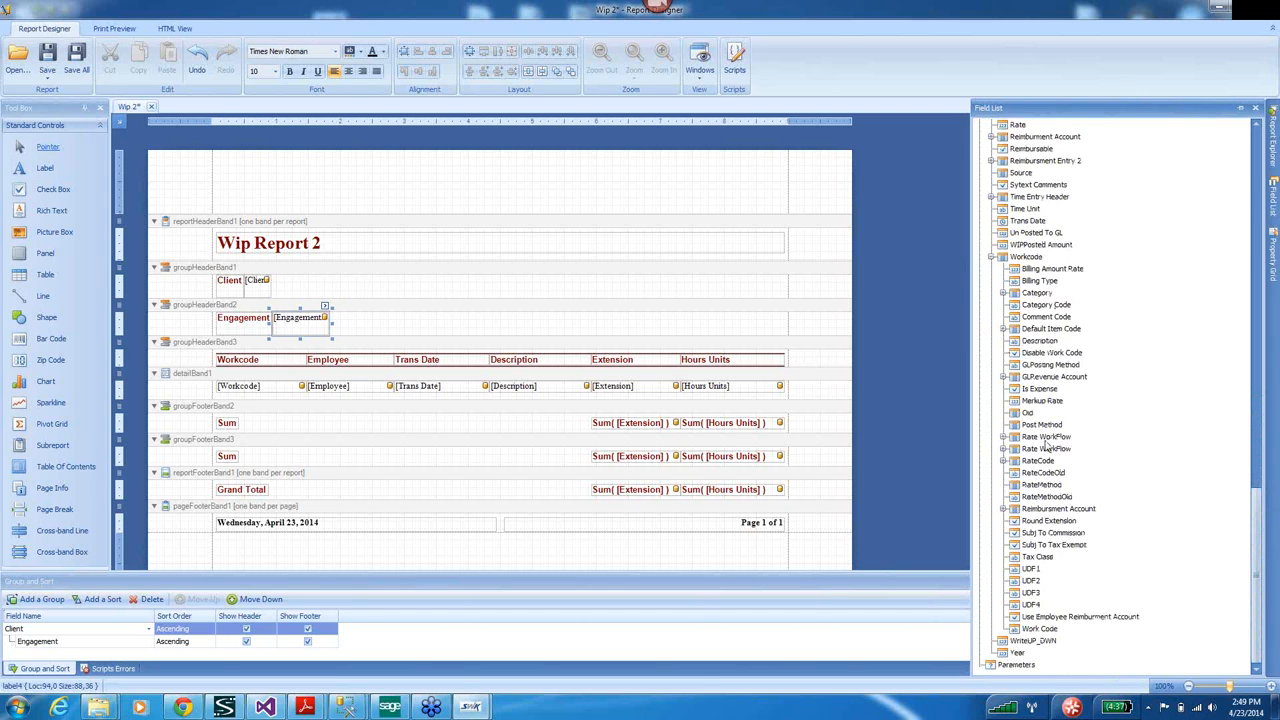
click(1036, 630)
drag(1036, 632, 266, 393)
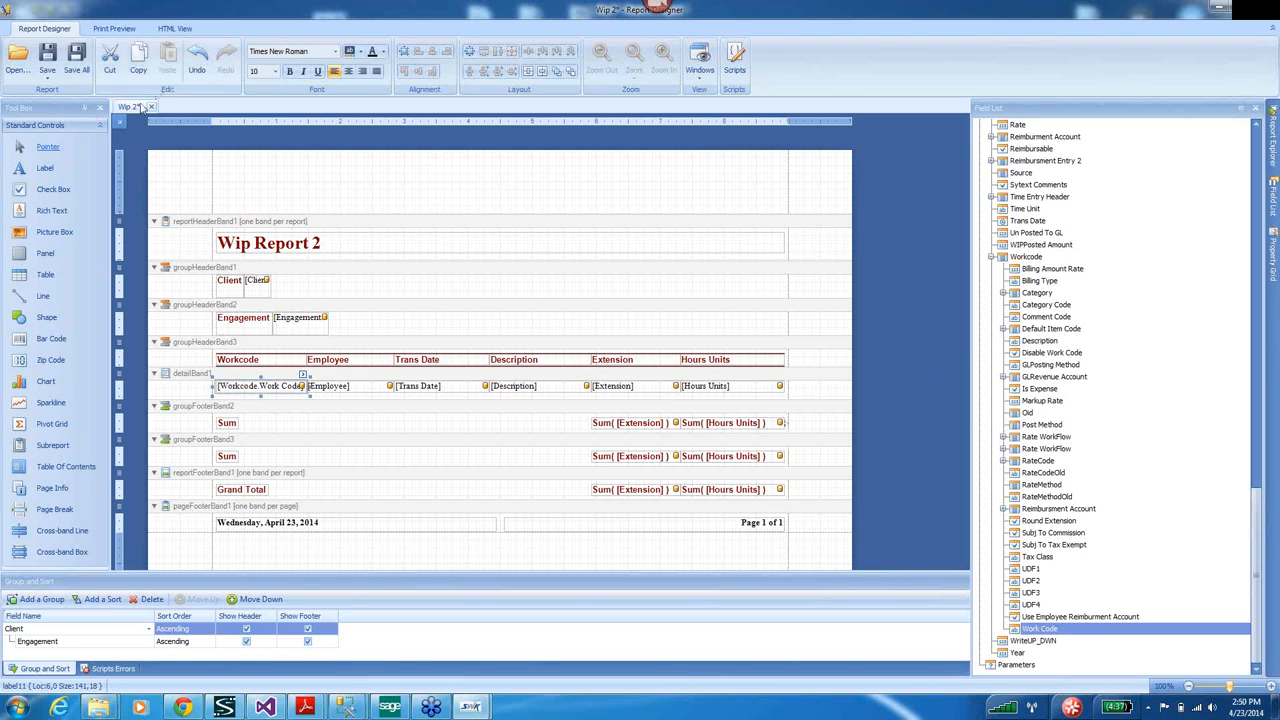
click(119, 125)
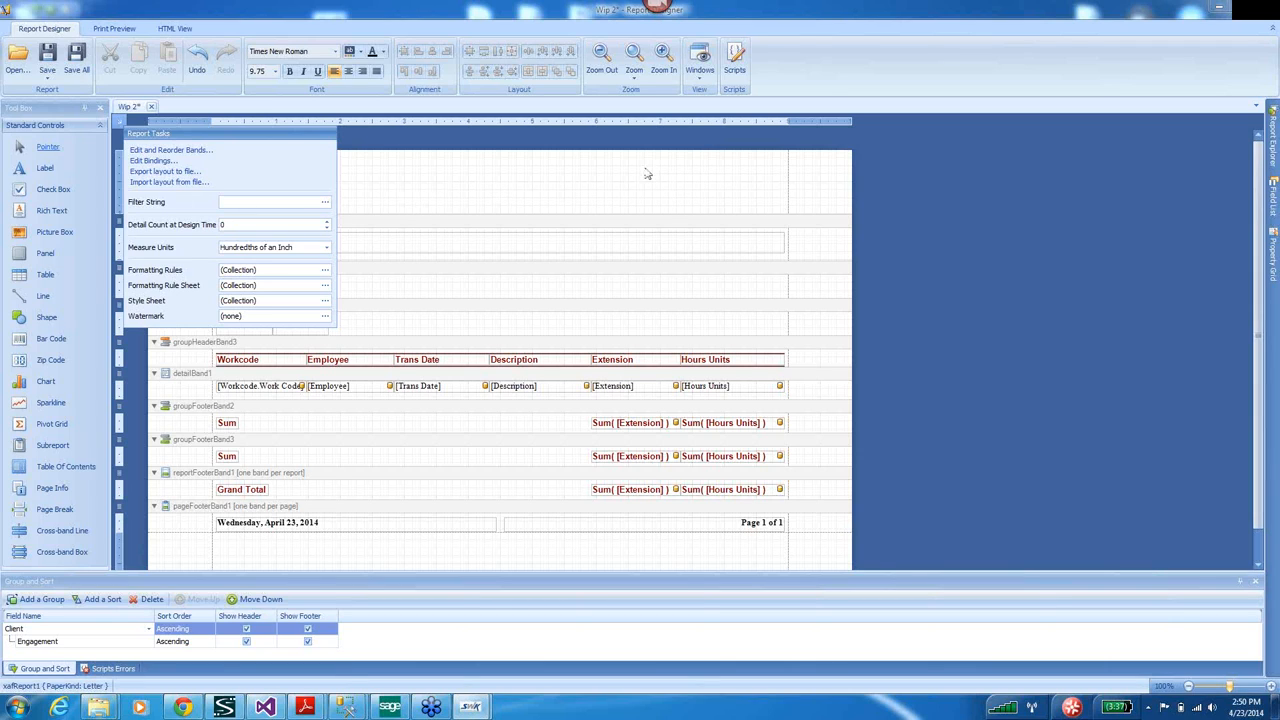
Save all changes to Wip Report 2 and close the Report Designer.
click(77, 58)
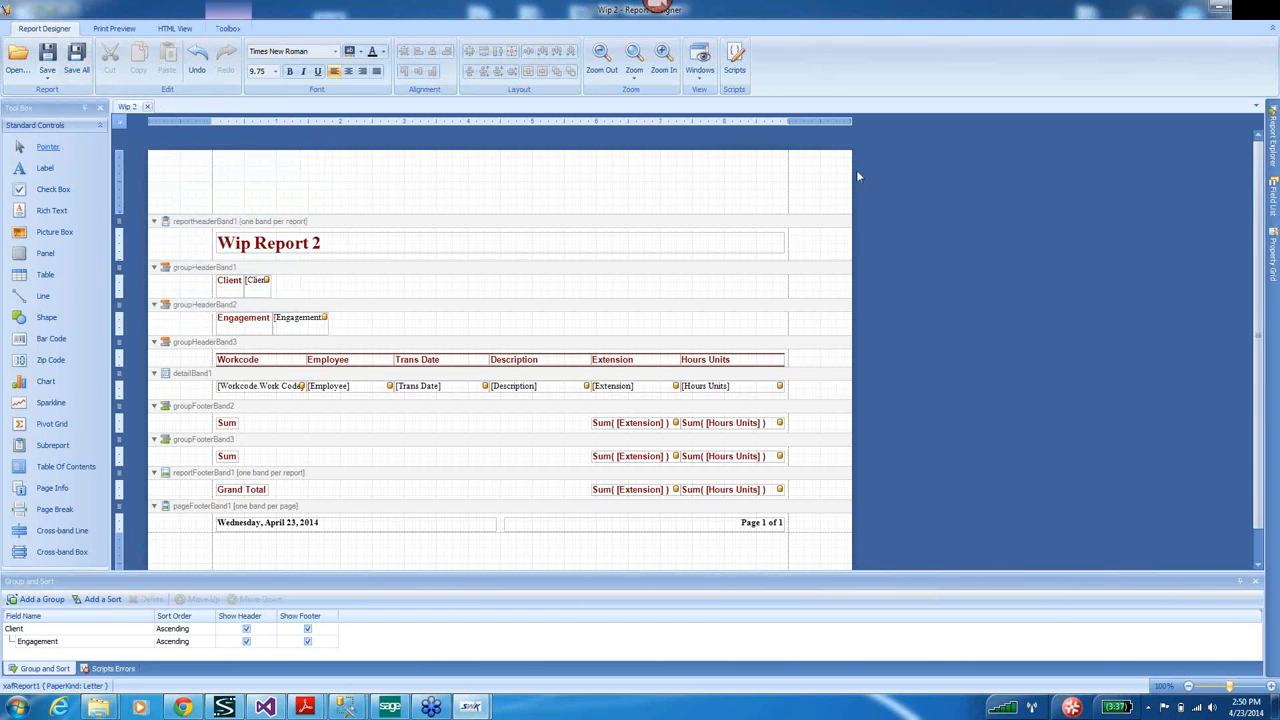
click(1256, 9)
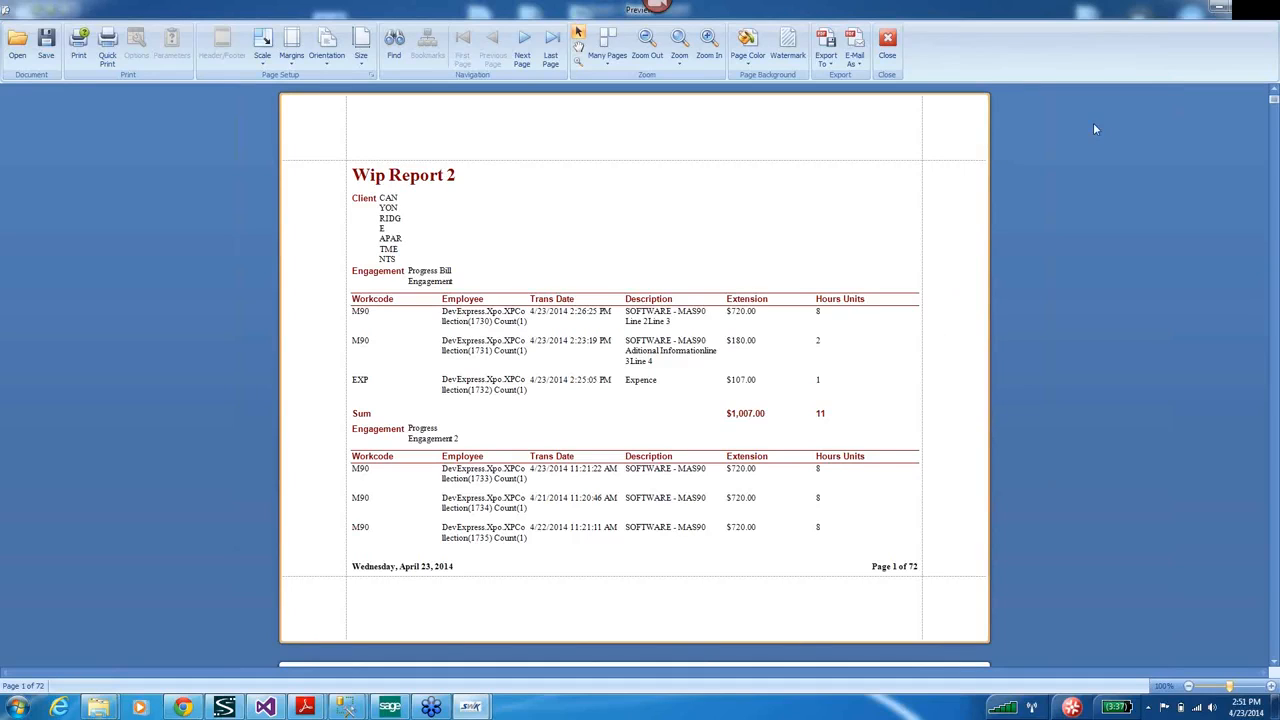
Close the preview, then view and close Billing Worksheet Grouped's settings, returning Home.
click(1262, 12)
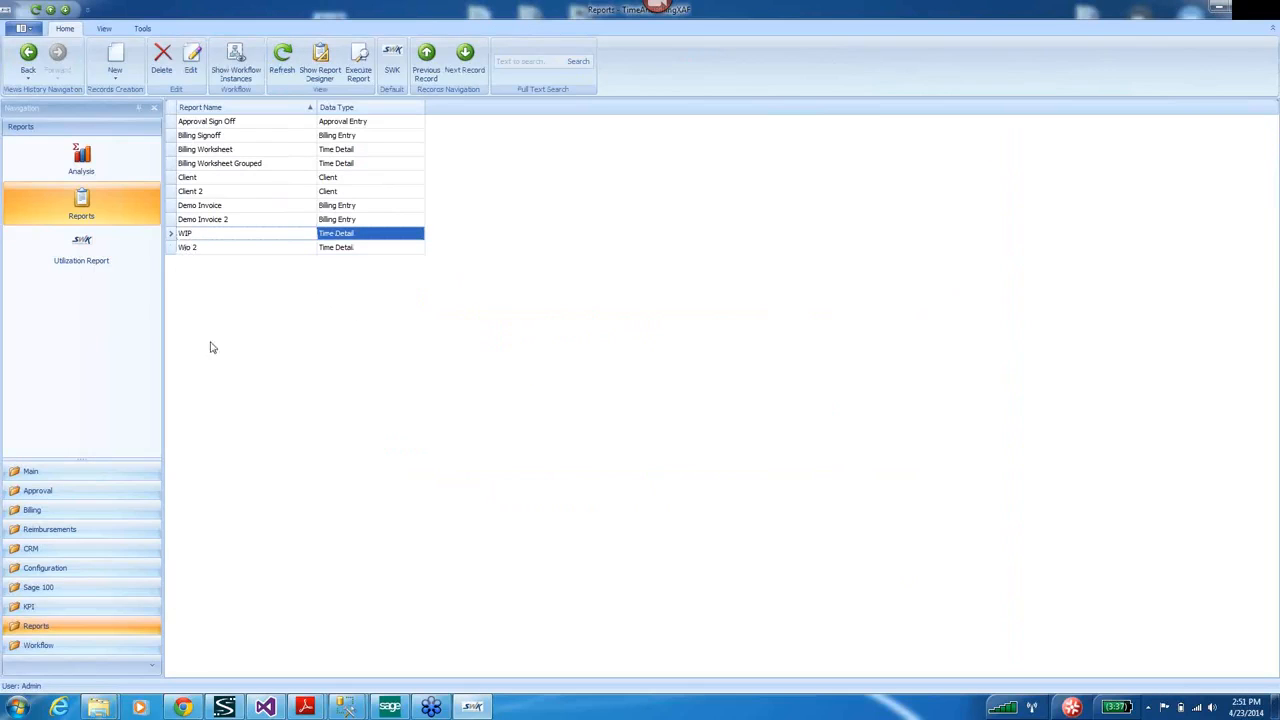
click(32, 473)
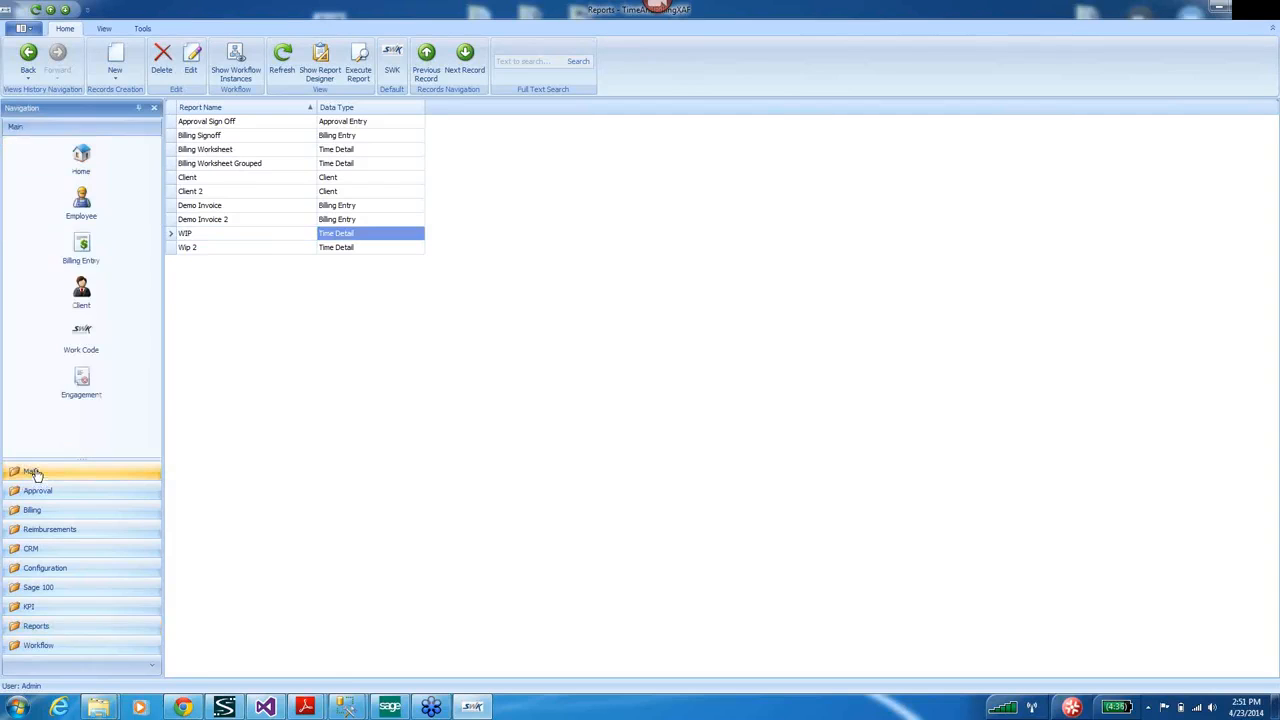
click(180, 165)
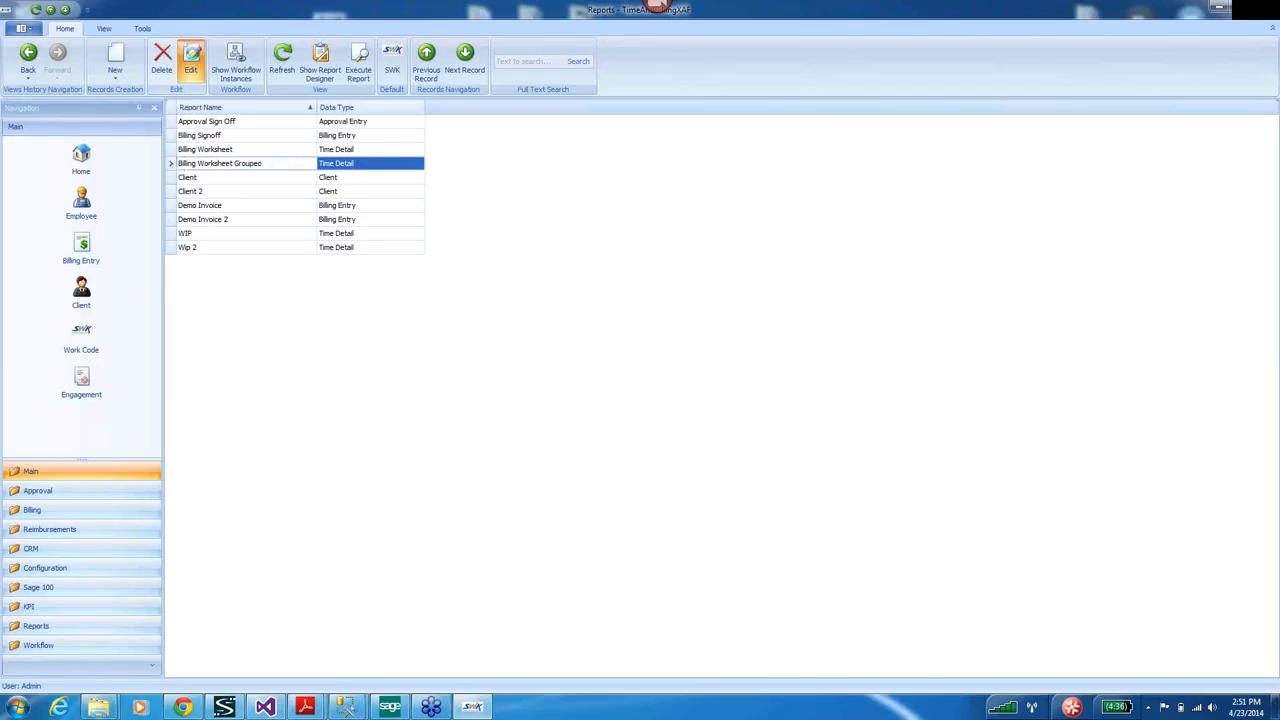
click(190, 58)
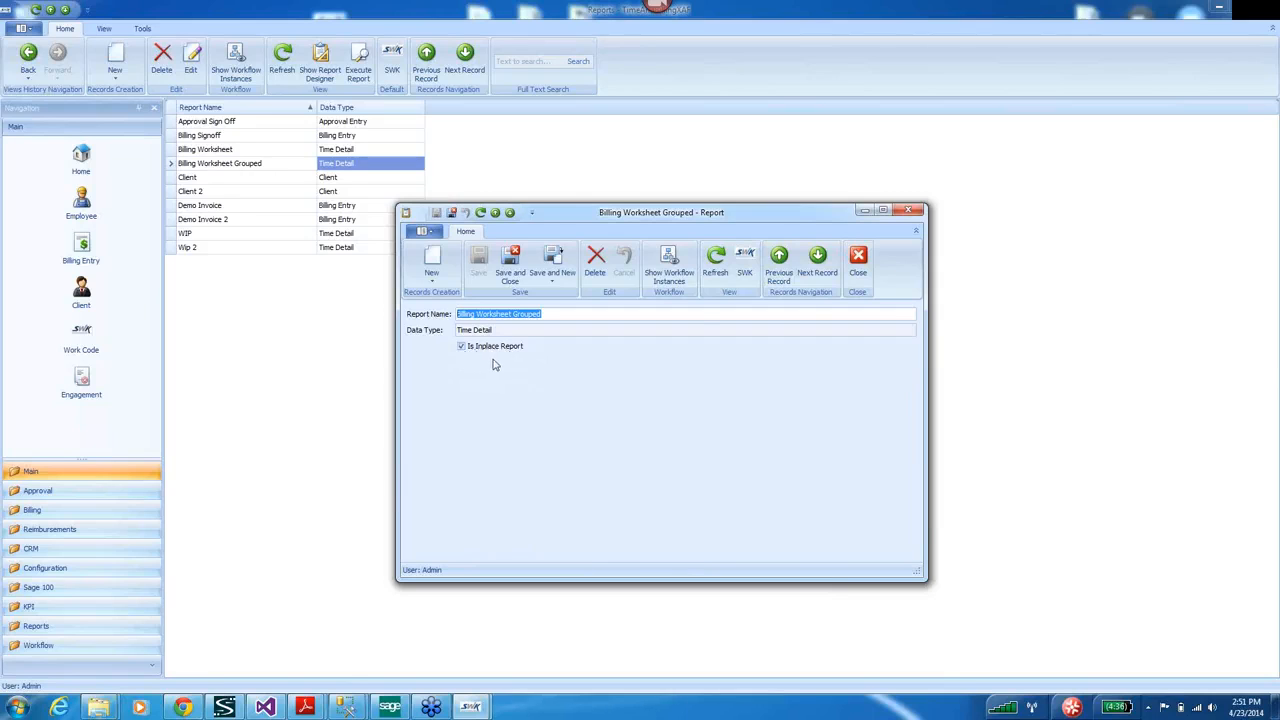
click(907, 210)
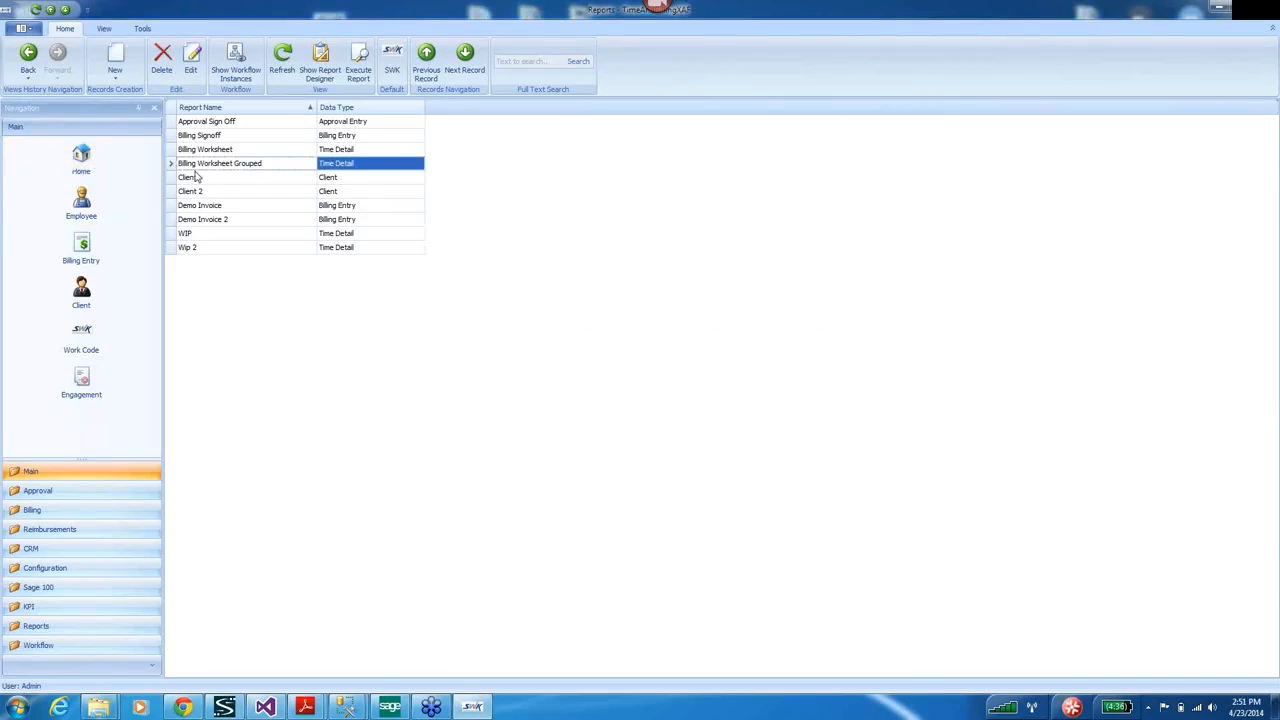
click(101, 164)
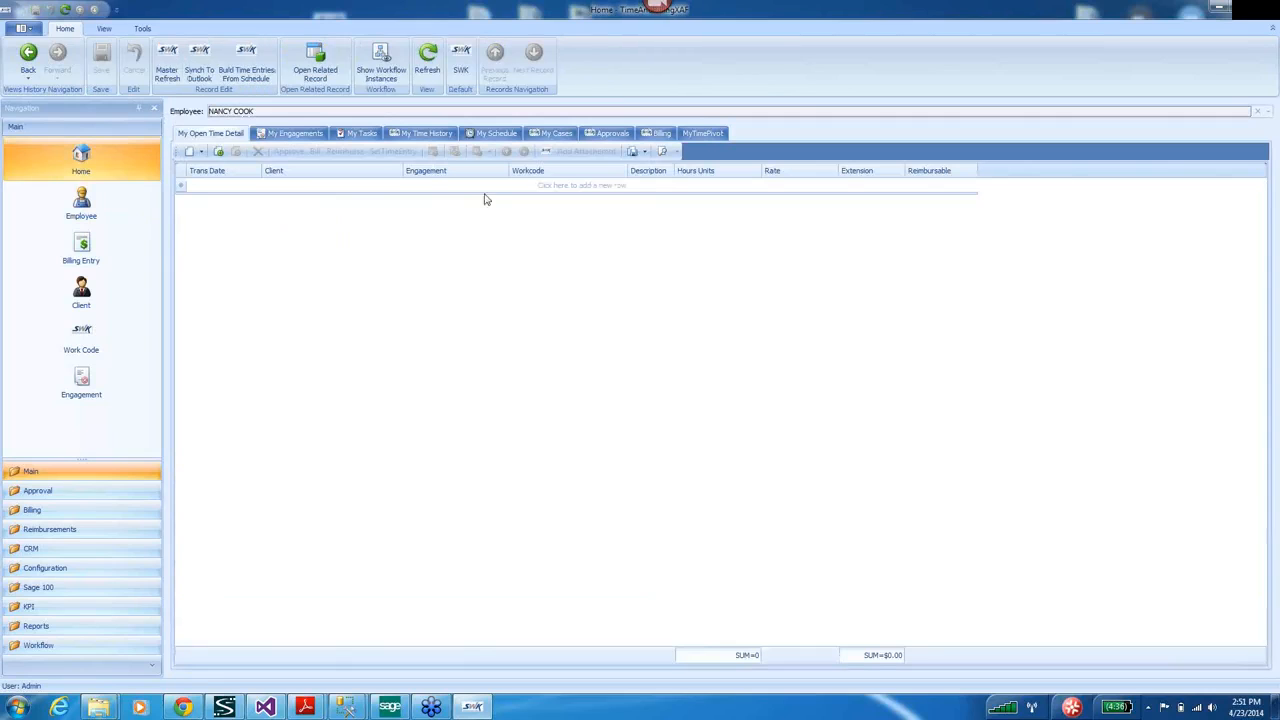
Sort billing entries by Client, select the first six, and run Billing Worksheet Grouped.
click(659, 135)
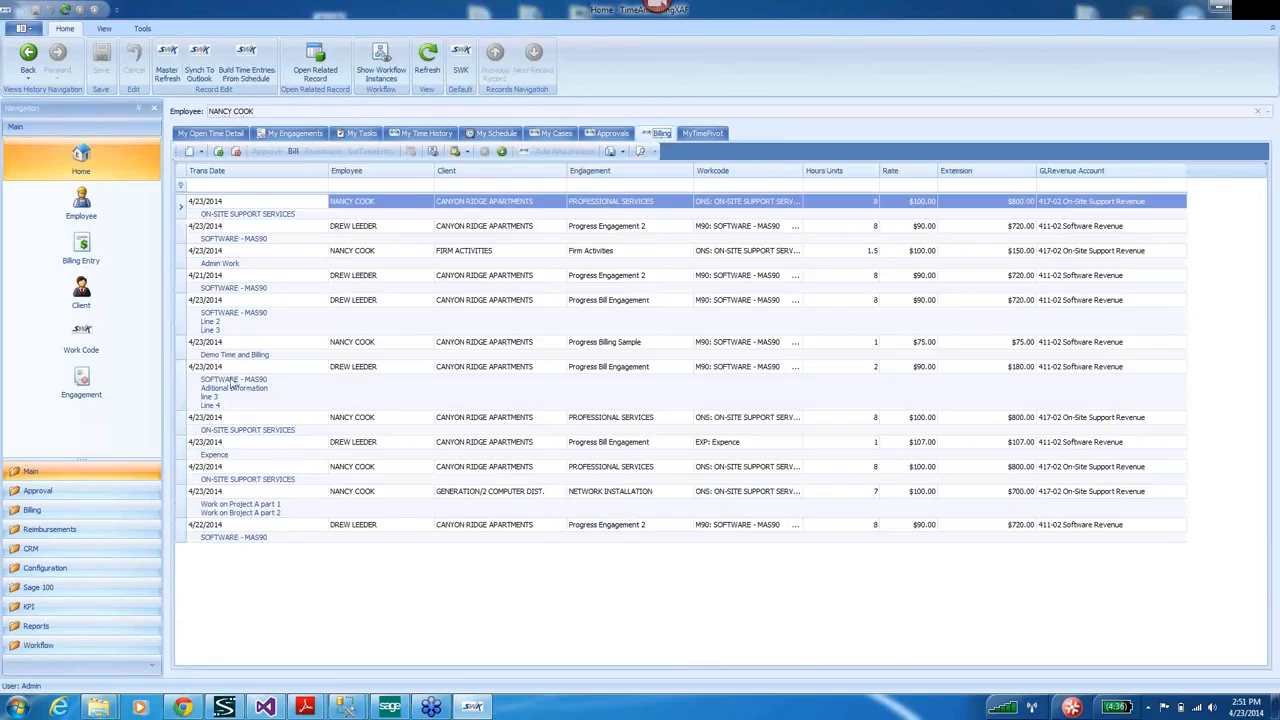
click(183, 209)
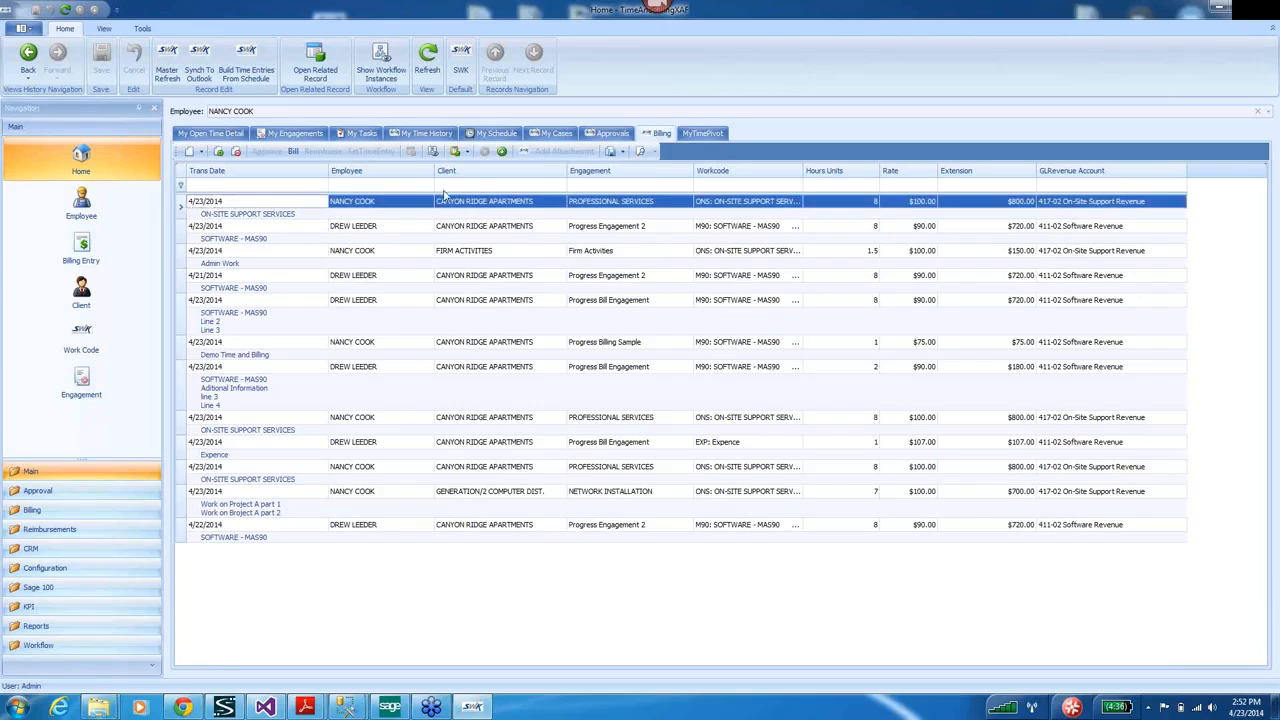
click(473, 174)
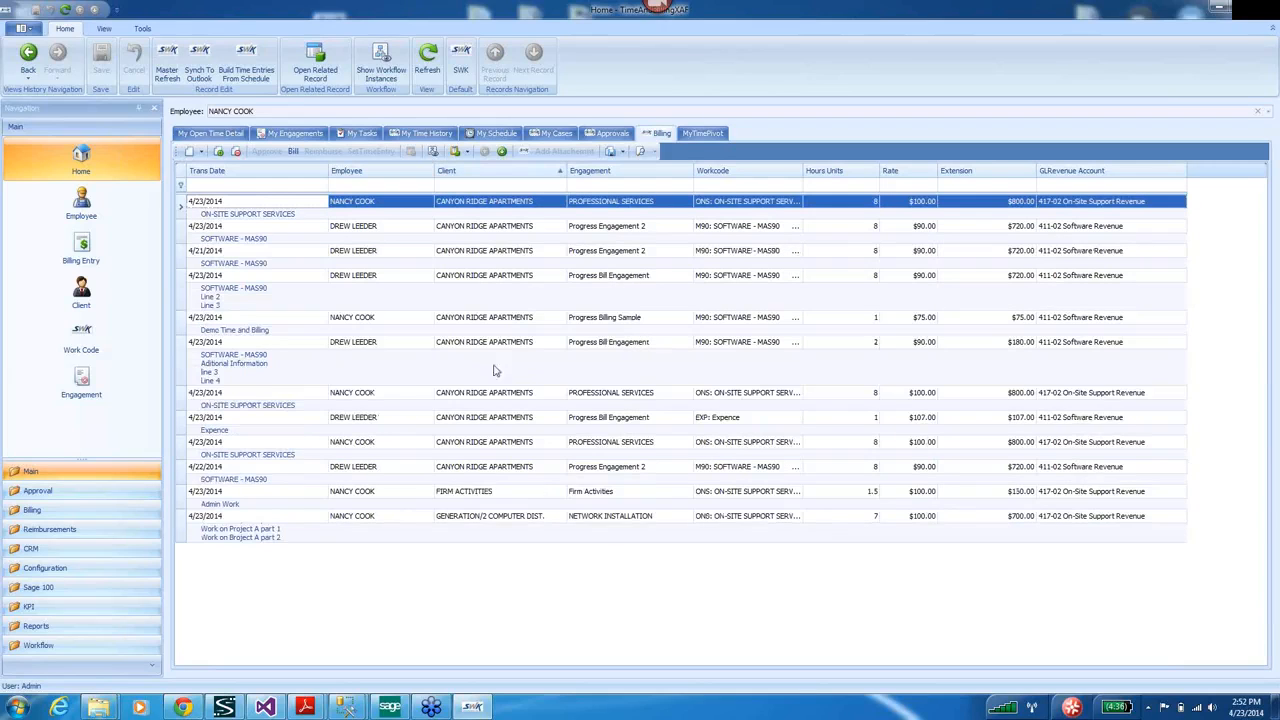
click(217, 371)
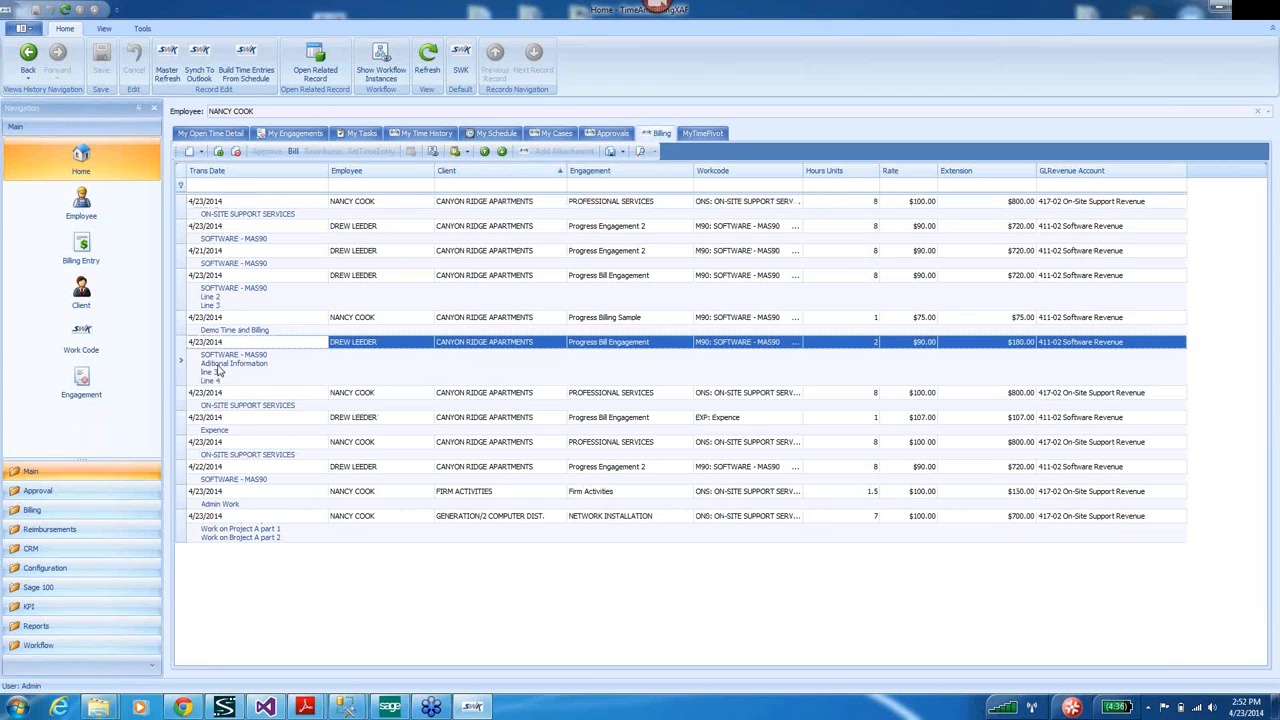
shift+click(181, 207)
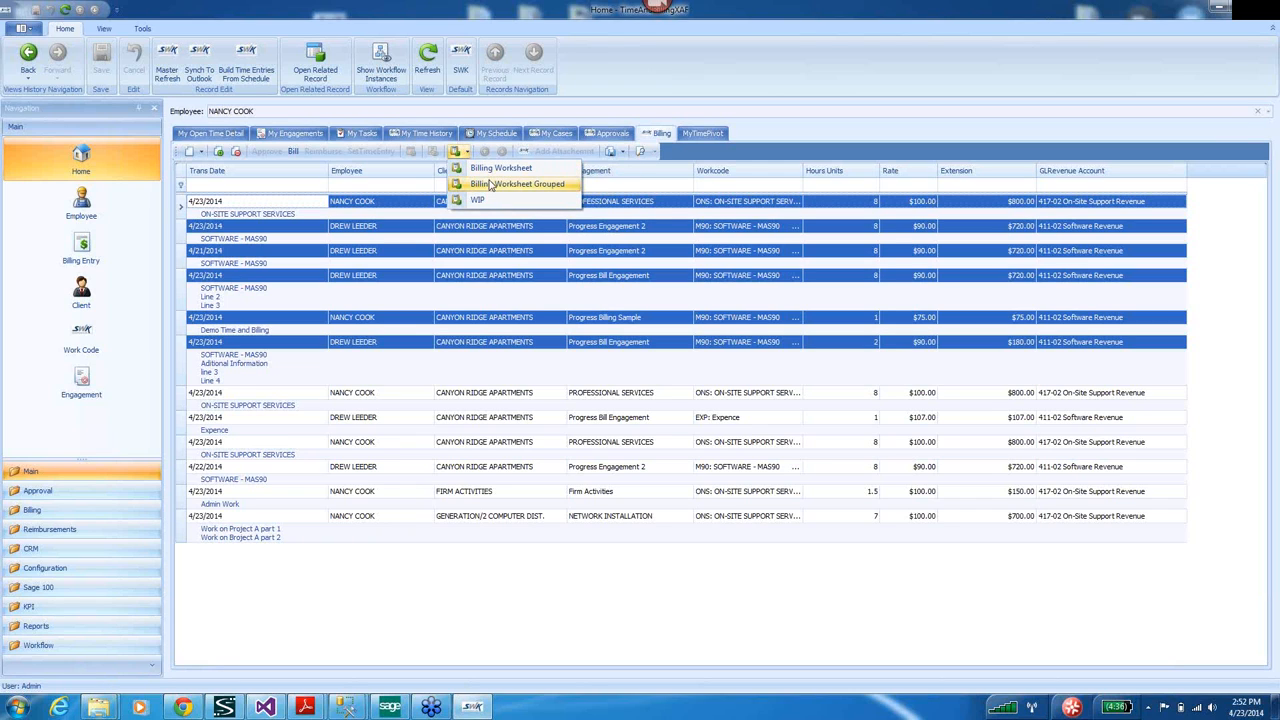
click(491, 186)
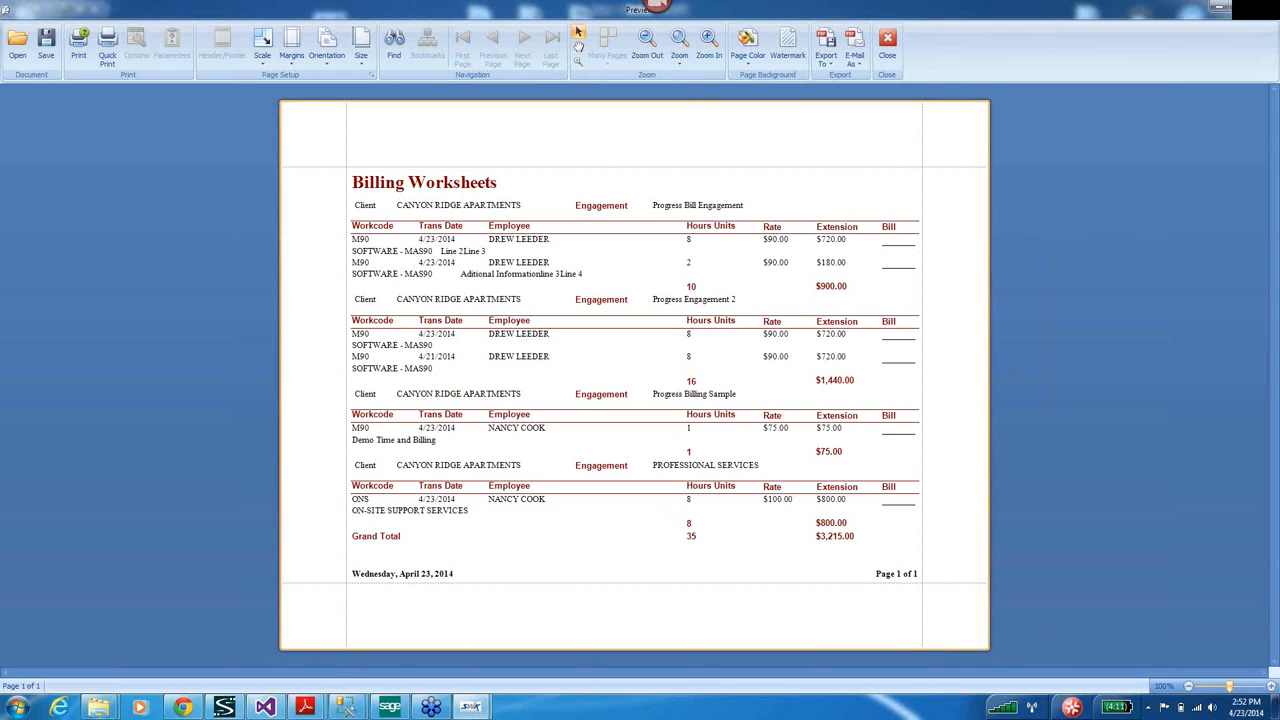
Rerun Billing Worksheet Grouped for all billing entries, then close the two-page preview.
click(1262, 10)
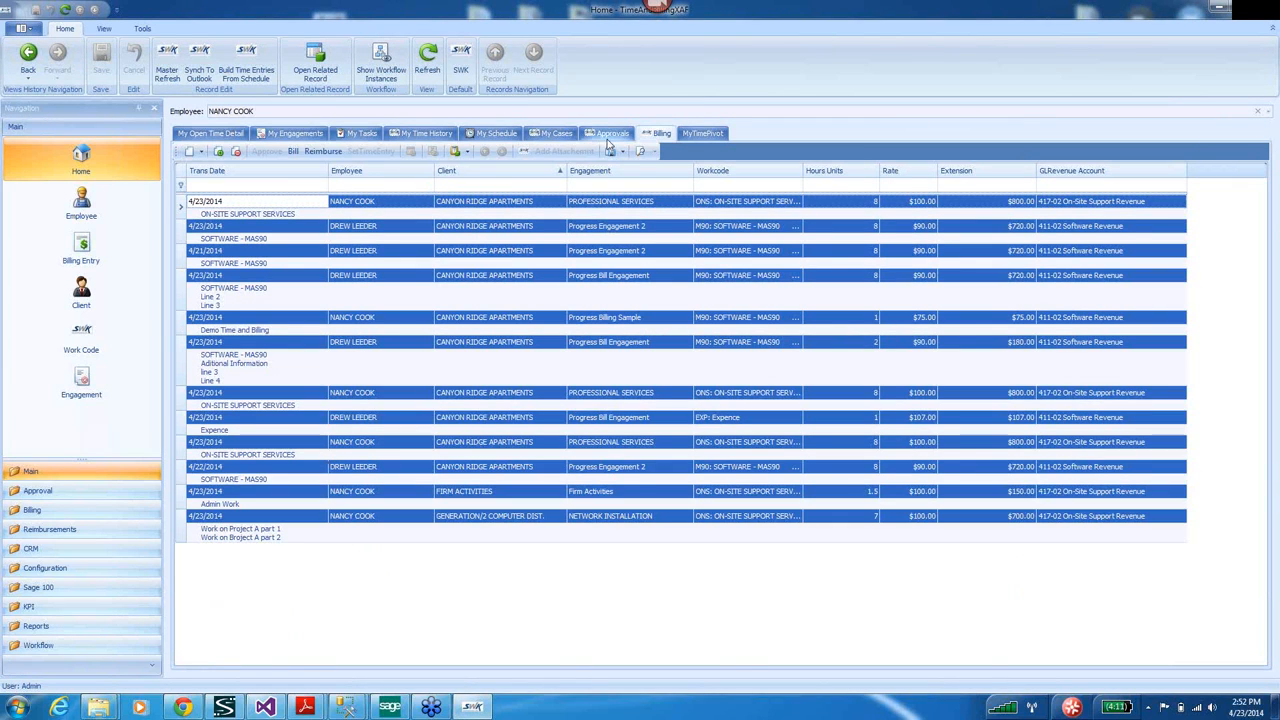
click(466, 151)
click(490, 185)
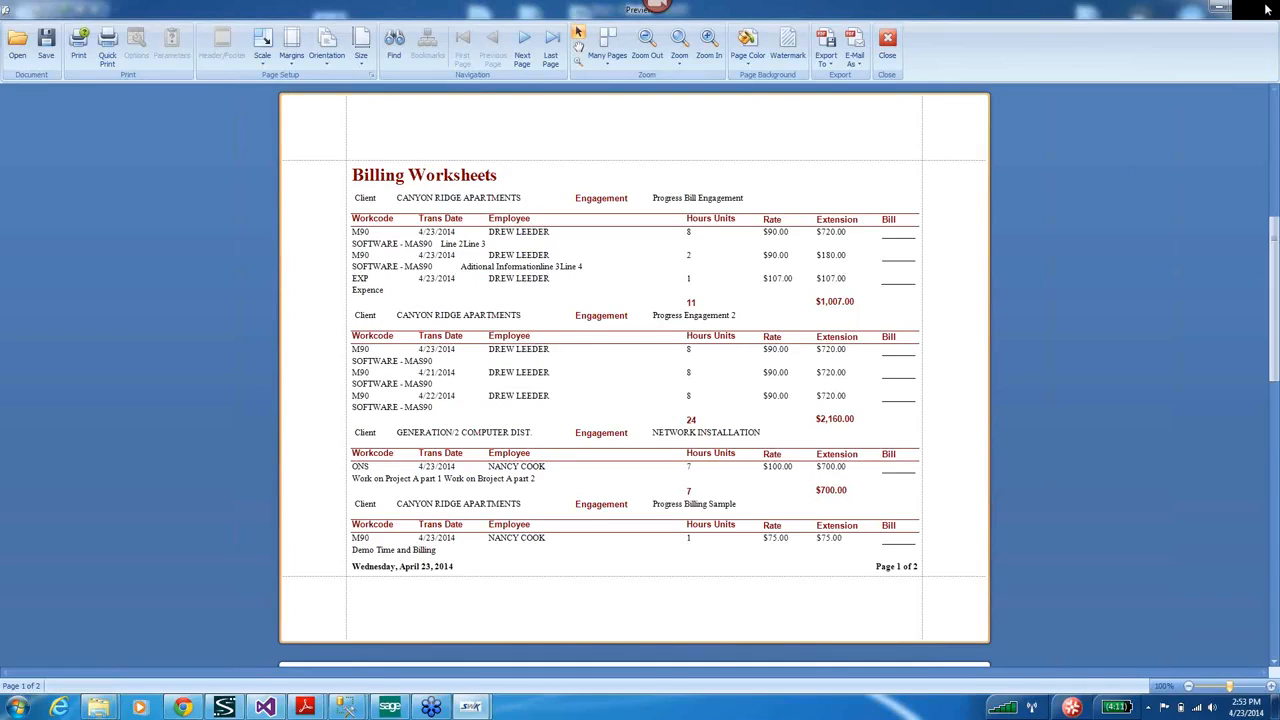
click(1267, 9)
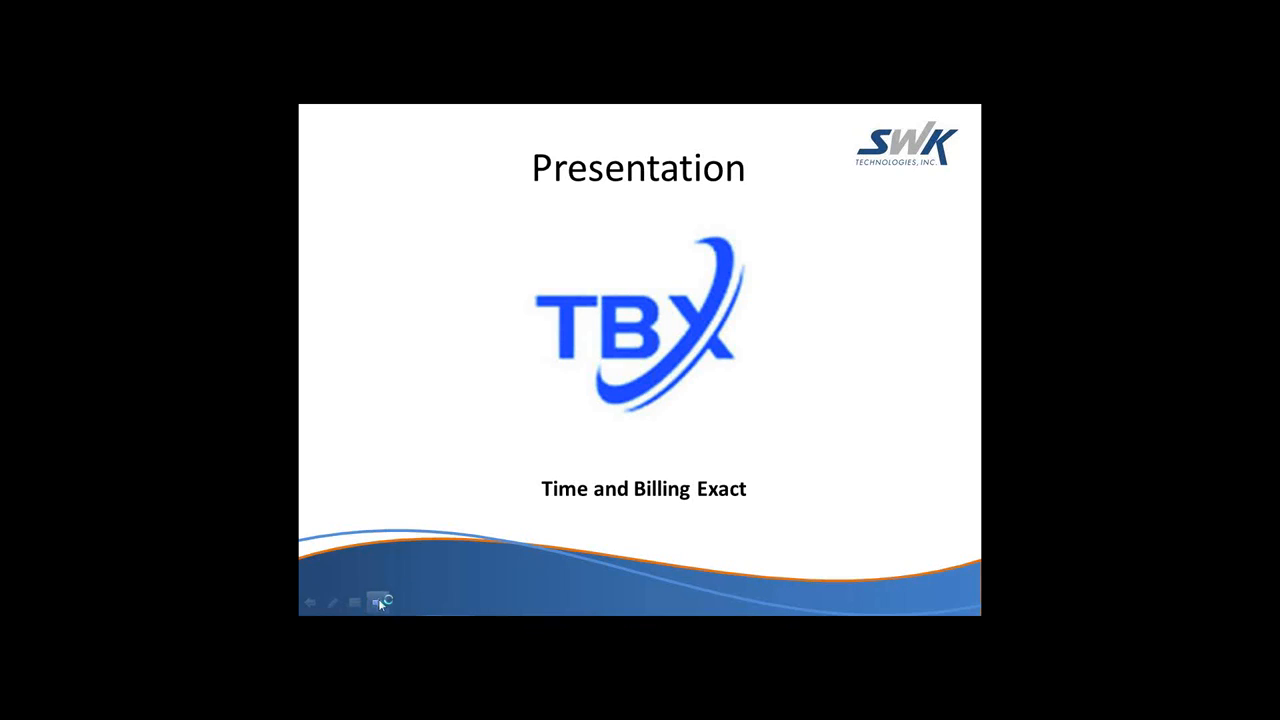
Advance the slideshow to the SWK Enhancements slide.
click(377, 600)
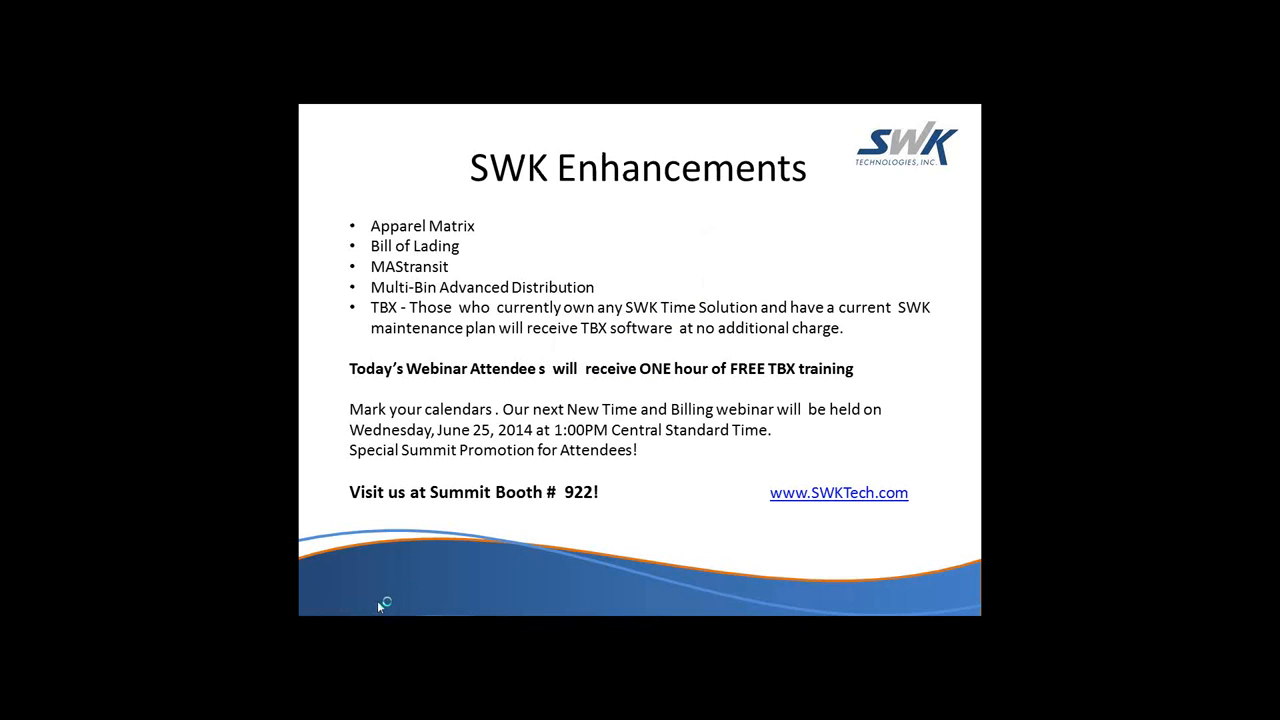